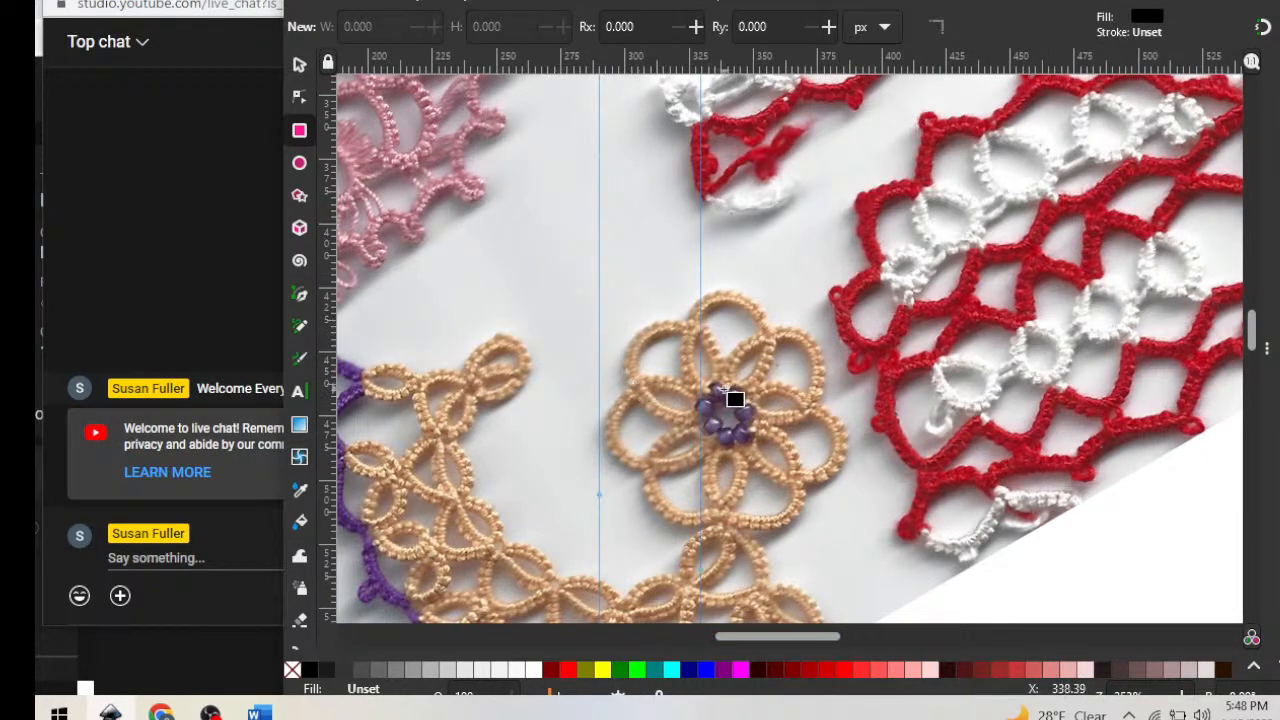
Arrange the scan and live chat windows side by side, narrowing the chat window to uncover more of the scan
scroll(728, 388, "up", 6)
scroll(725, 390, "down", 2)
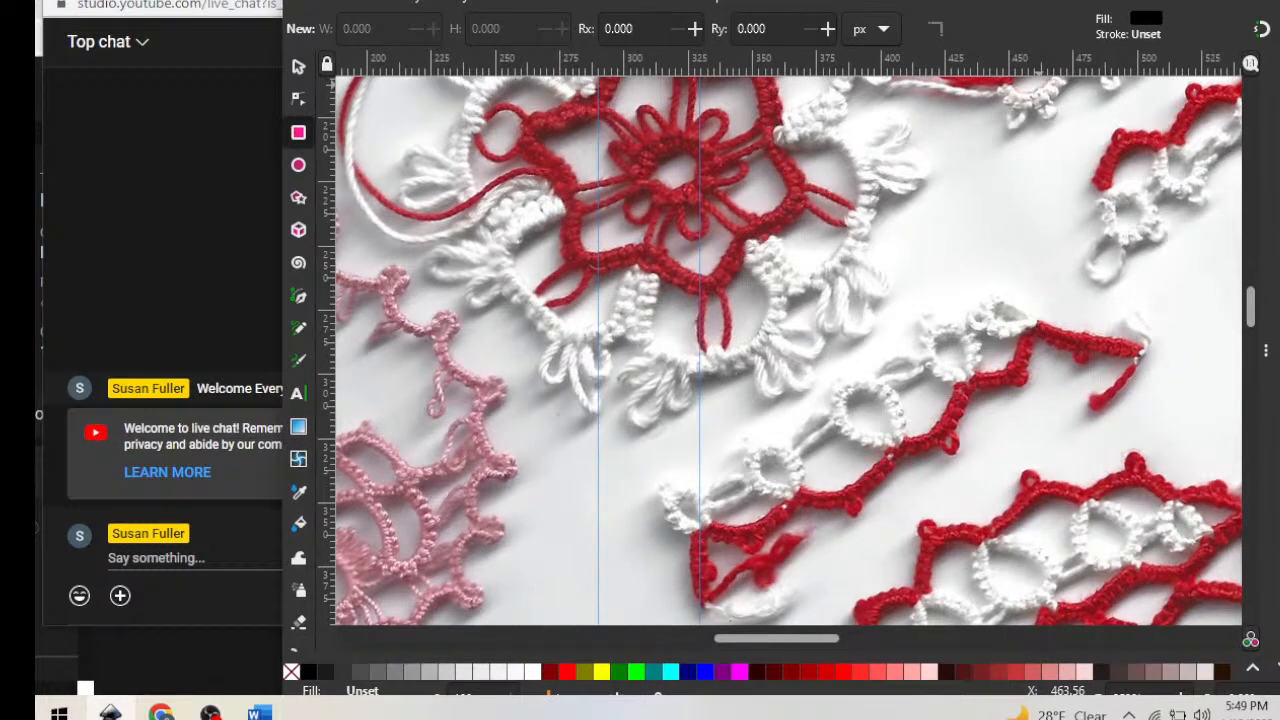
left_click_drag(1036, 9, 1034, 0)
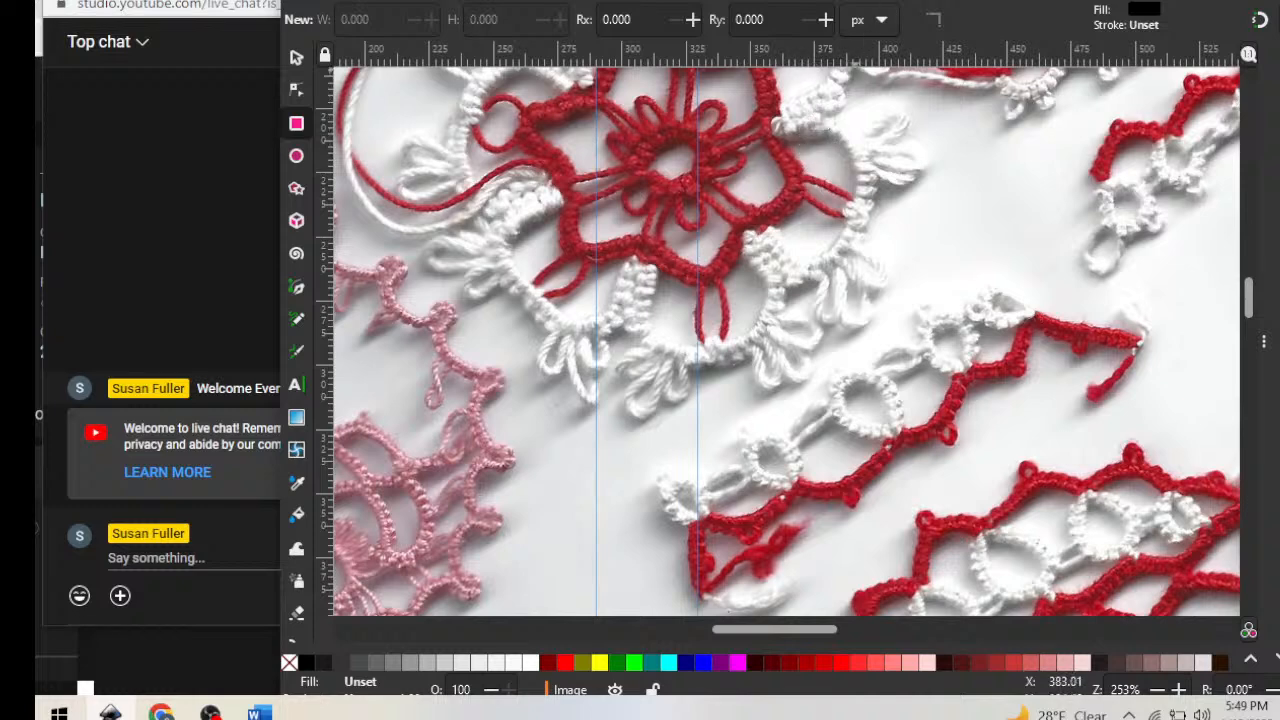
left_click_drag(868, 2, 856, 1)
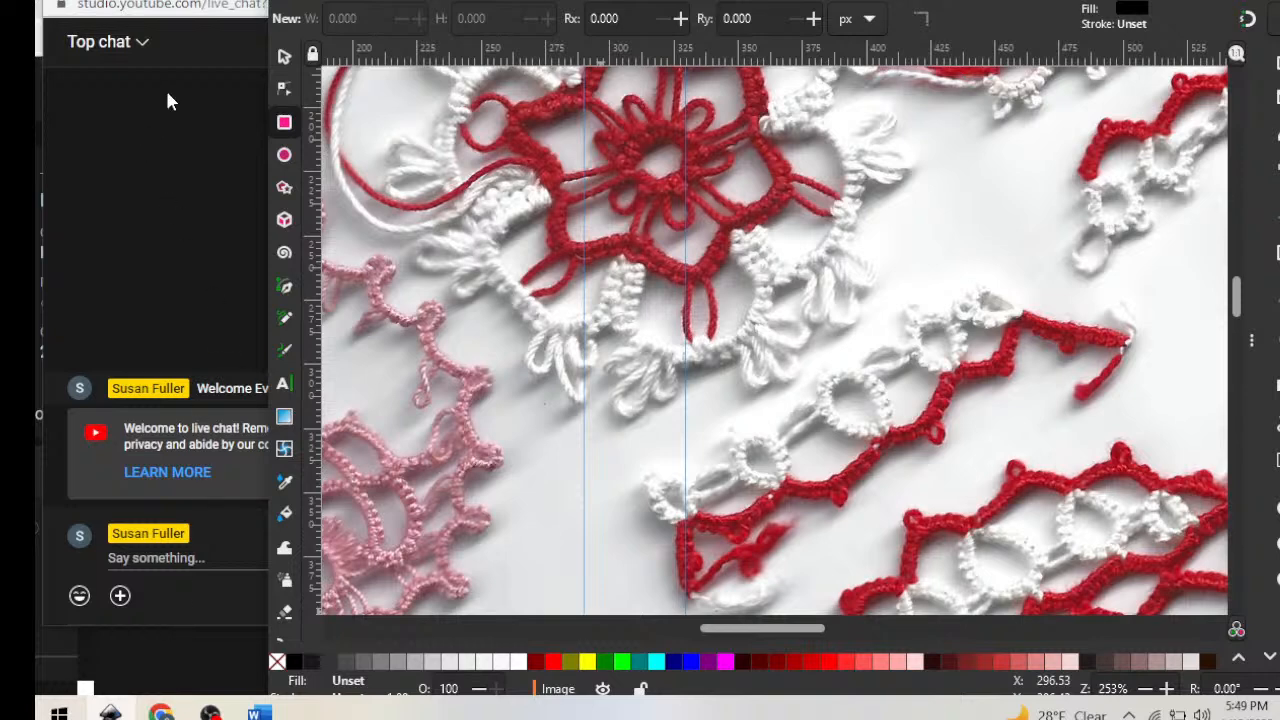
left_click(197, 36)
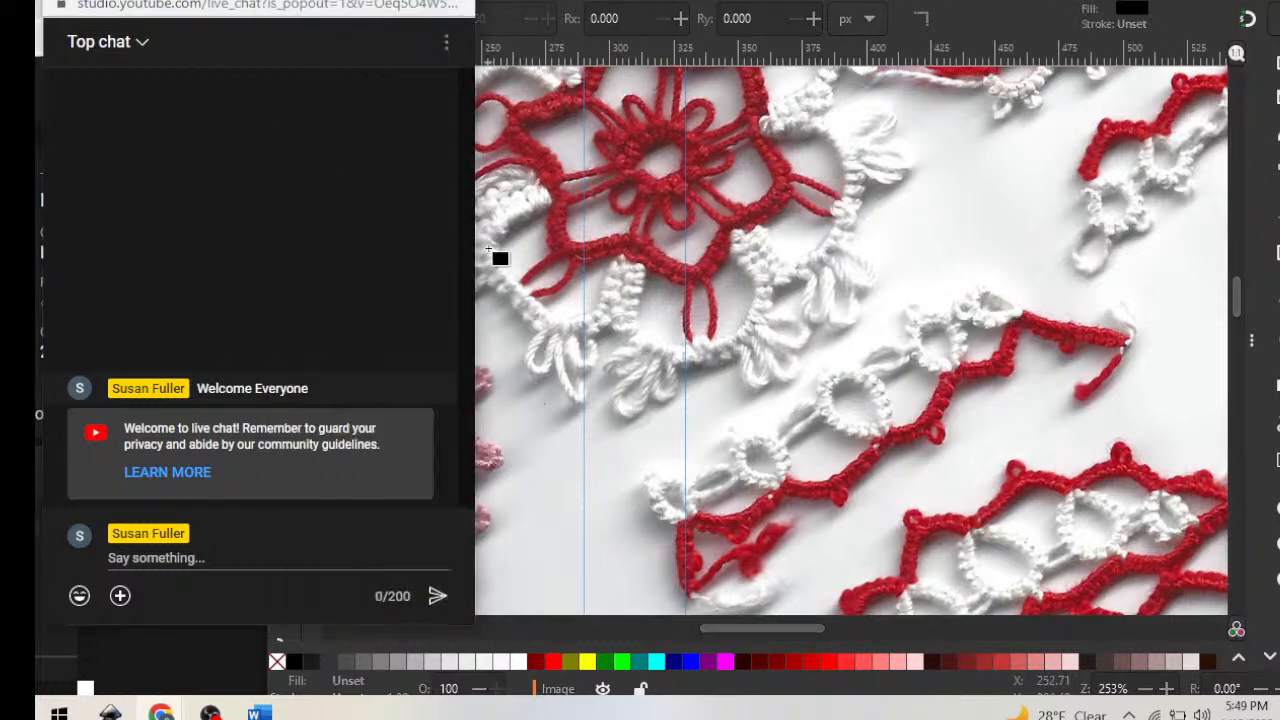
left_click_drag(476, 253, 386, 282)
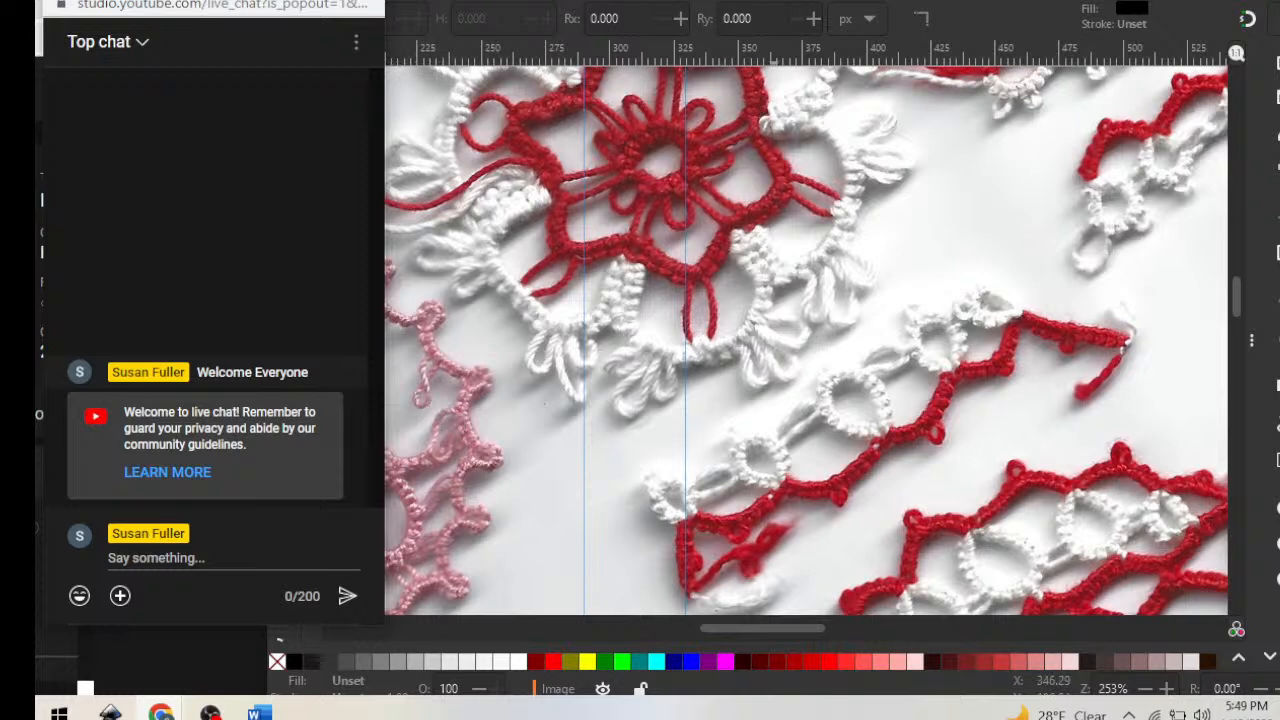
Switch to OBS Studio, shift its window slightly, and return to Inkscape
key("alt+Tab")
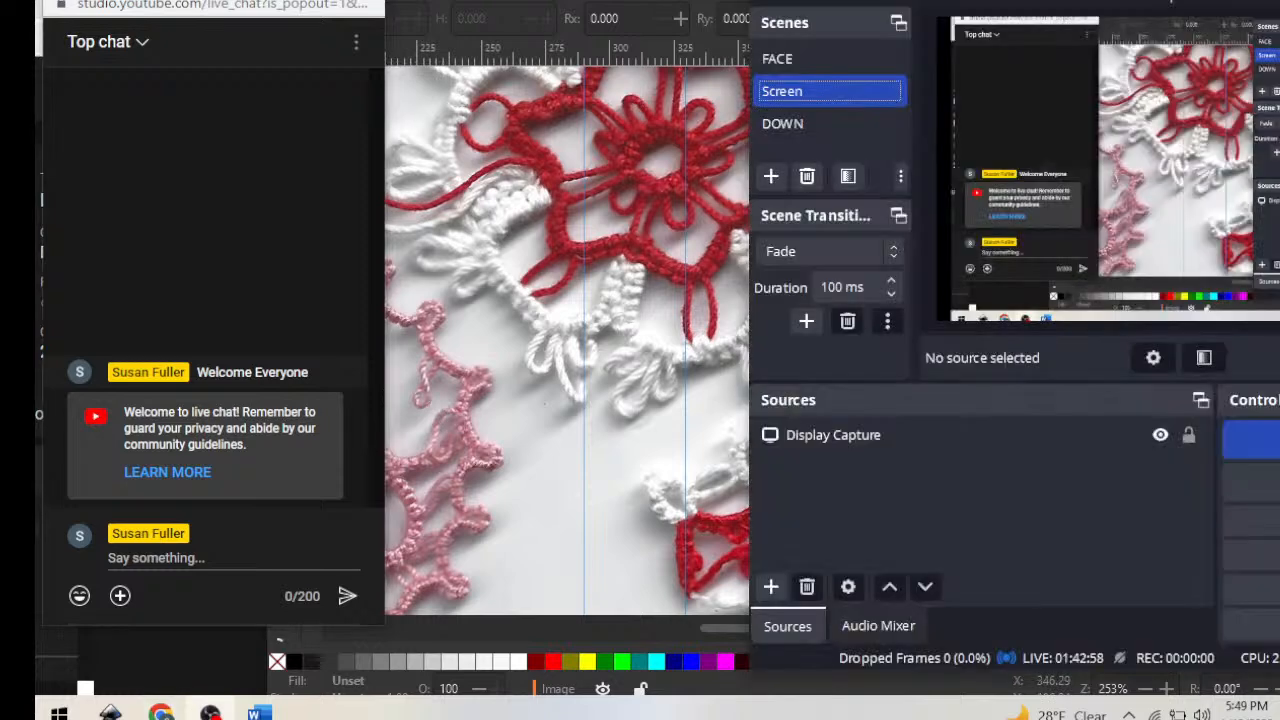
mouse_move(1000, 0)
left_mouse_down()
mouse_move(946, 8)
mouse_move(984, 4)
left_mouse_up()
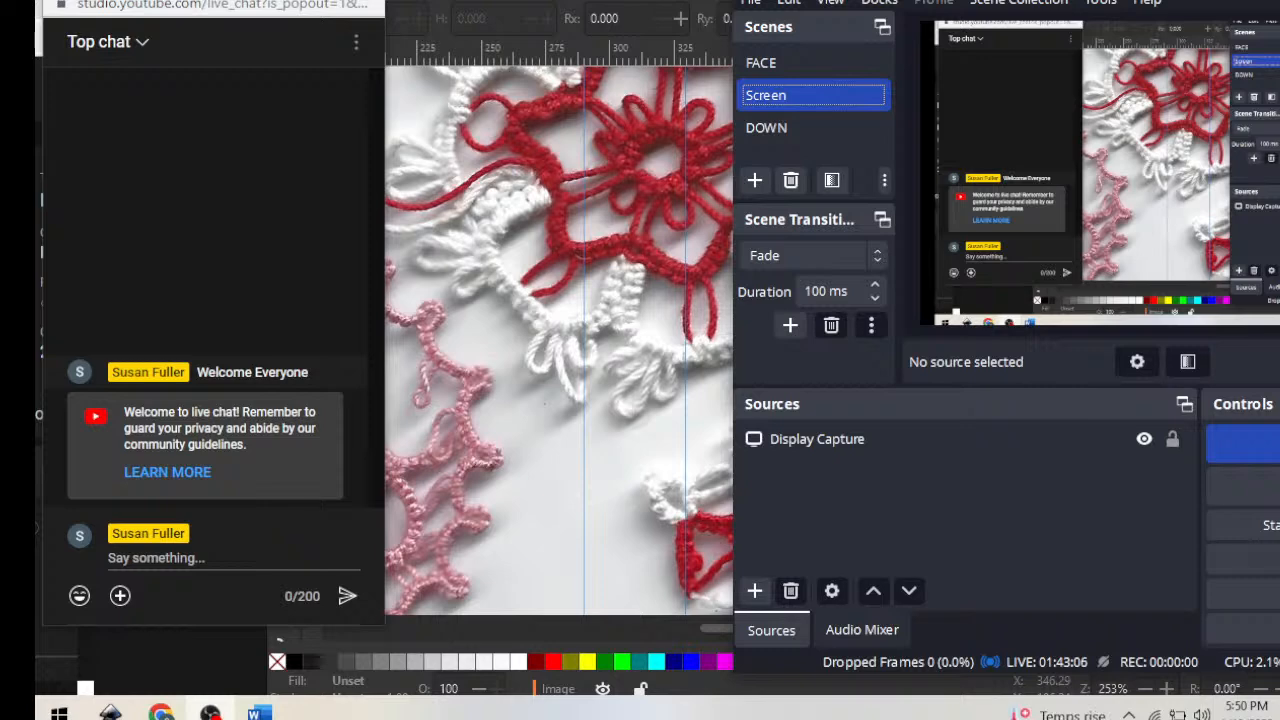
left_click(636, 0)
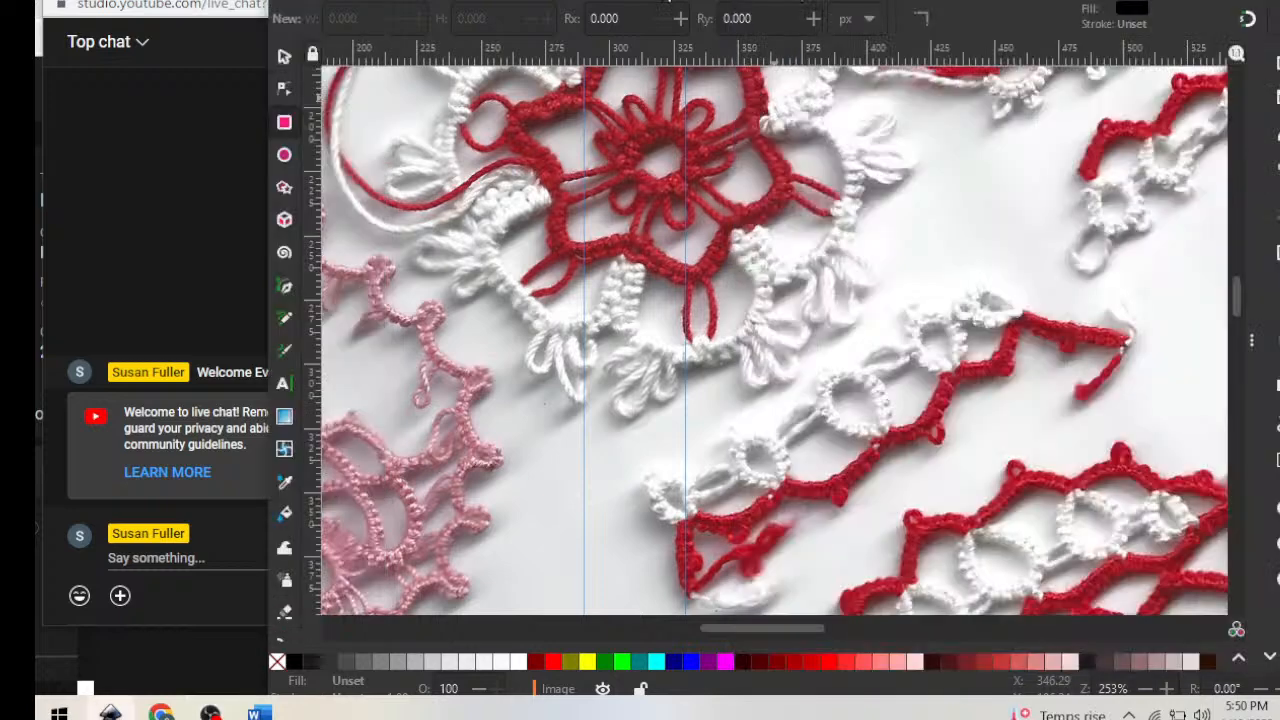
mouse_move(690, 2)
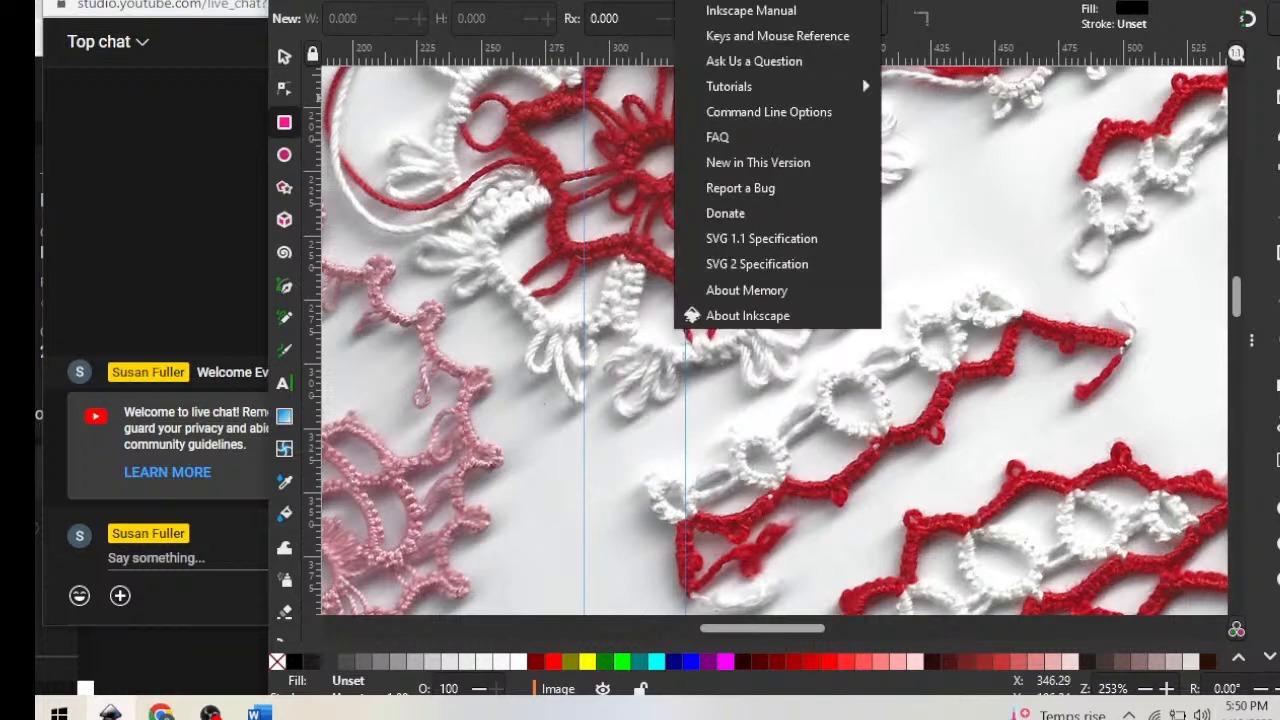
key("Escape")
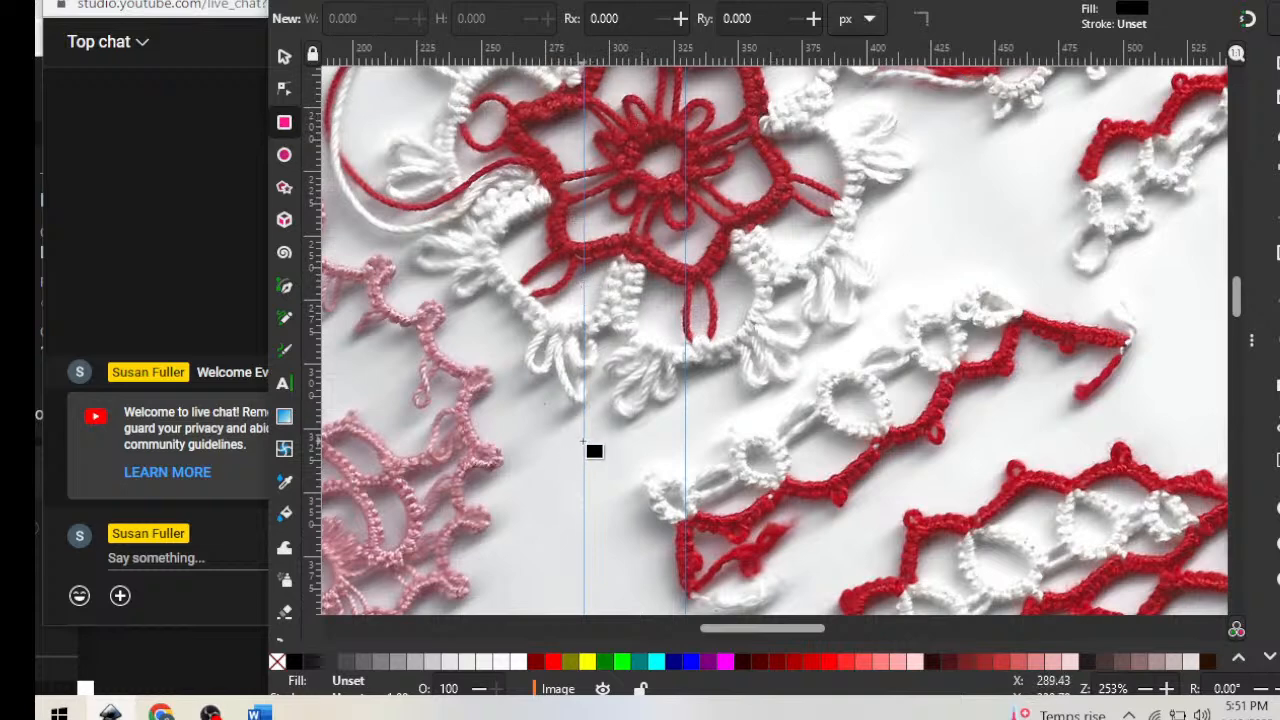
Move the vertical guide beside the pink motif away from the motifs to about 185 px
left_click(284, 56)
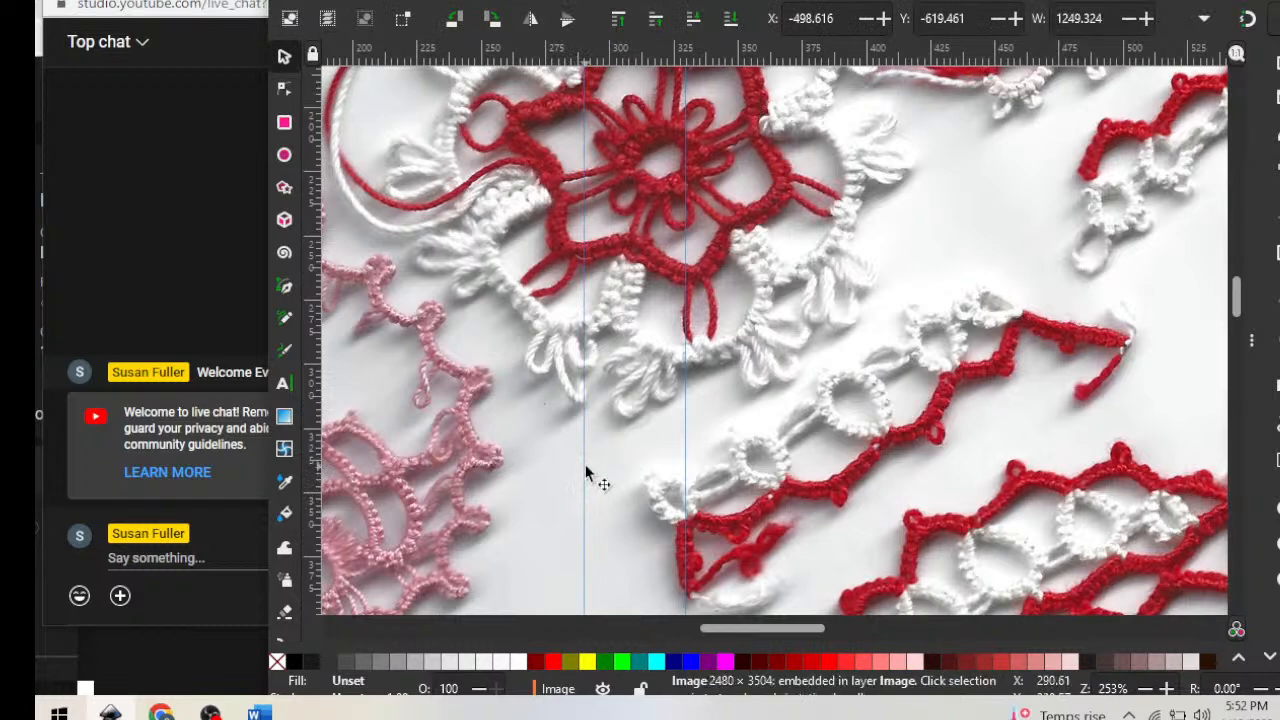
left_click_drag(585, 469, 317, 469)
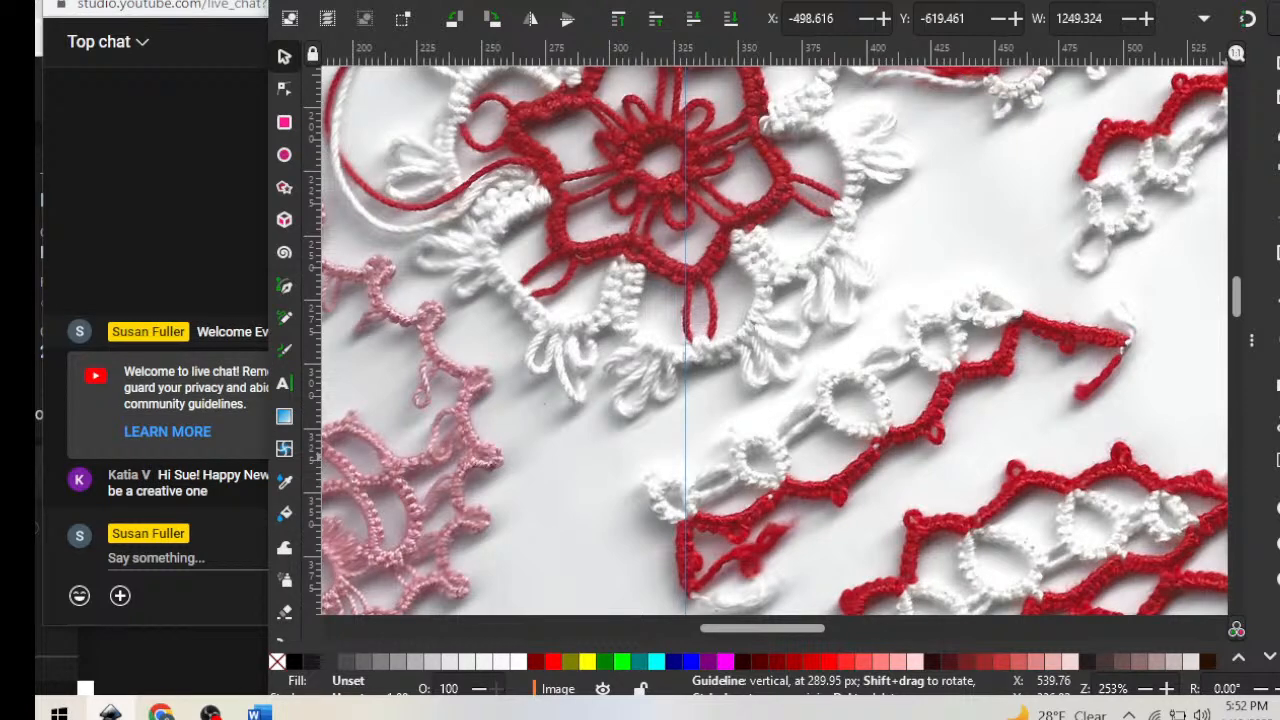
Switch to OBS Studio and make FACE the live scene
key("alt+Tab")
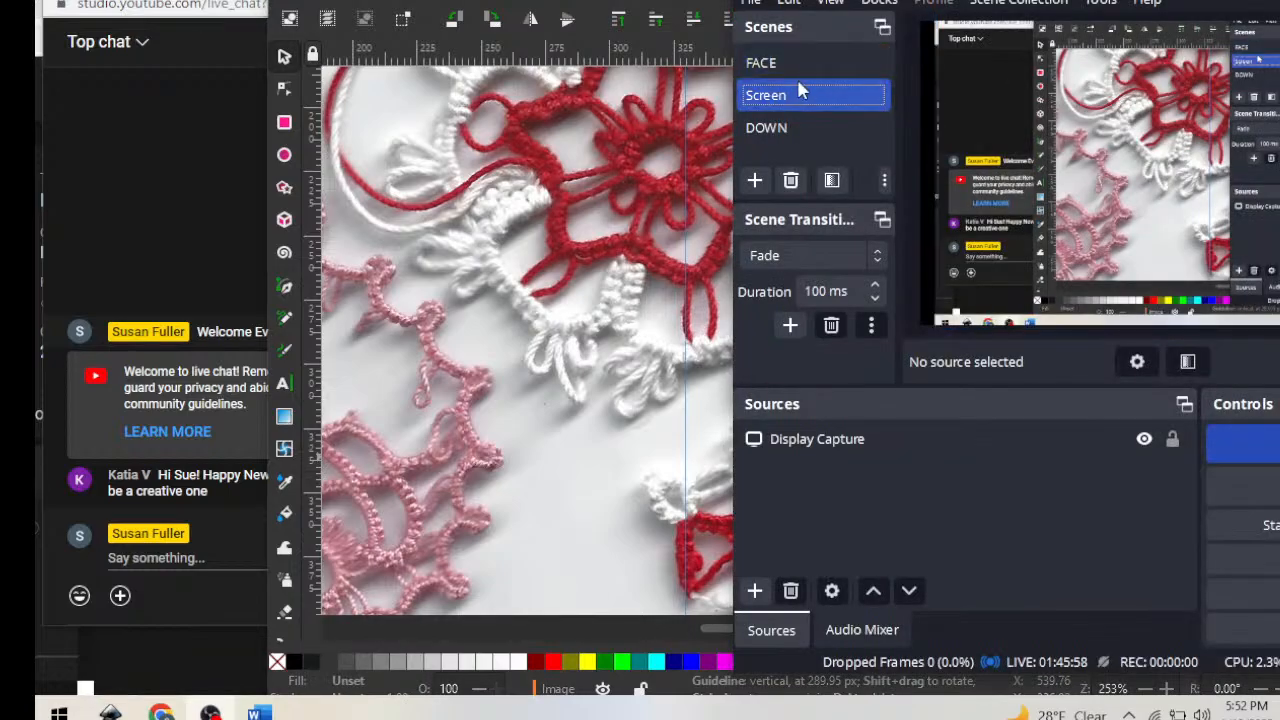
left_click(781, 64)
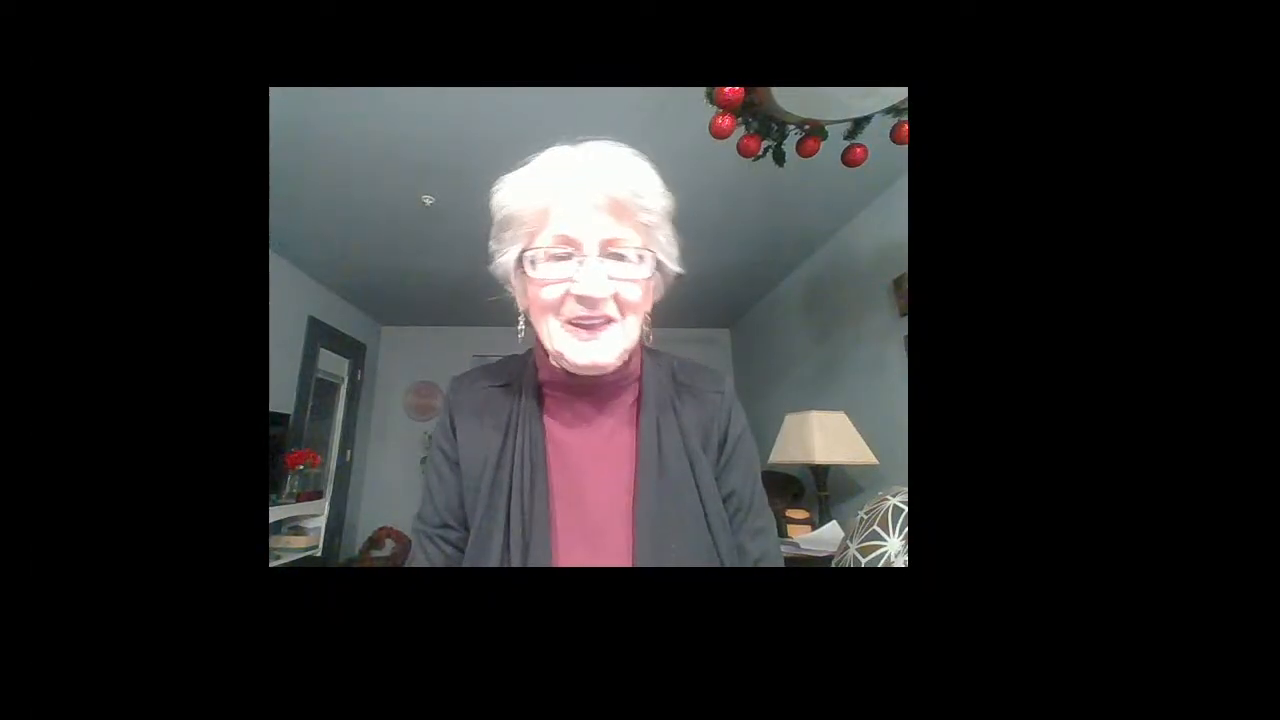
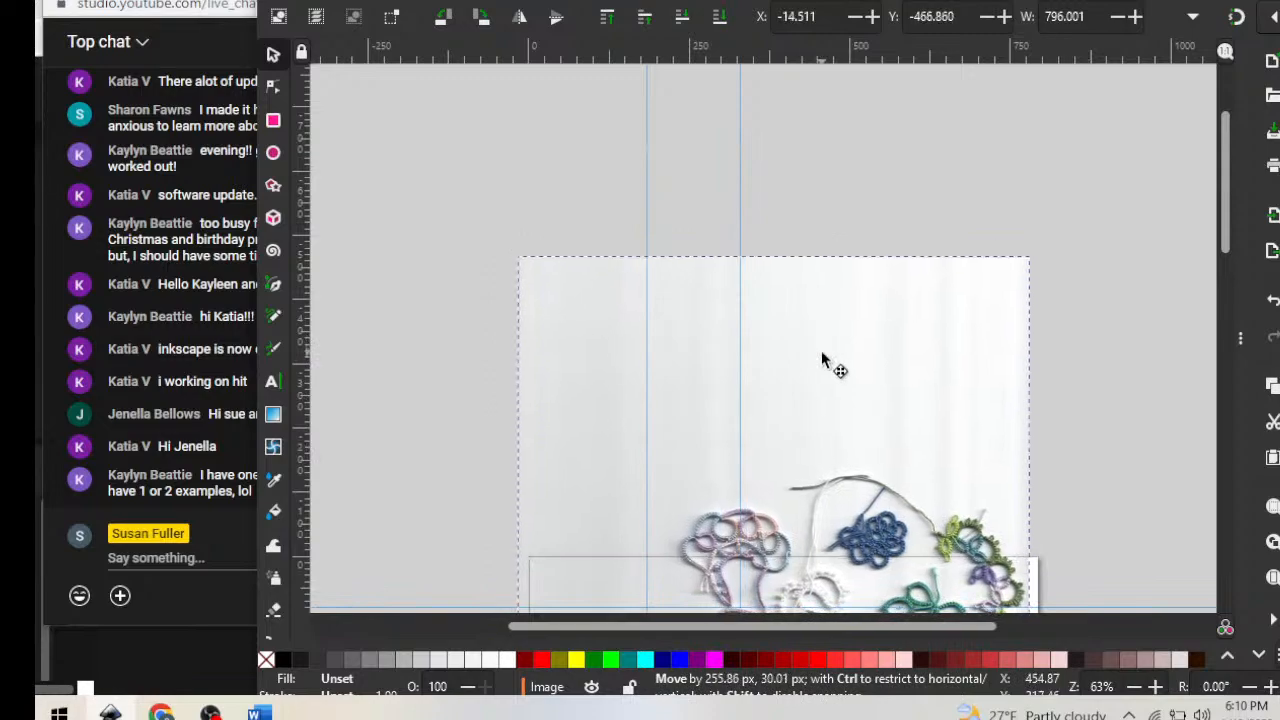
Move the scanned tatting image down the page to X -6.613, Y -356.301 and deselect it
scroll(1129, 337, "down", 6)
scroll(1129, 340, "down", 2)
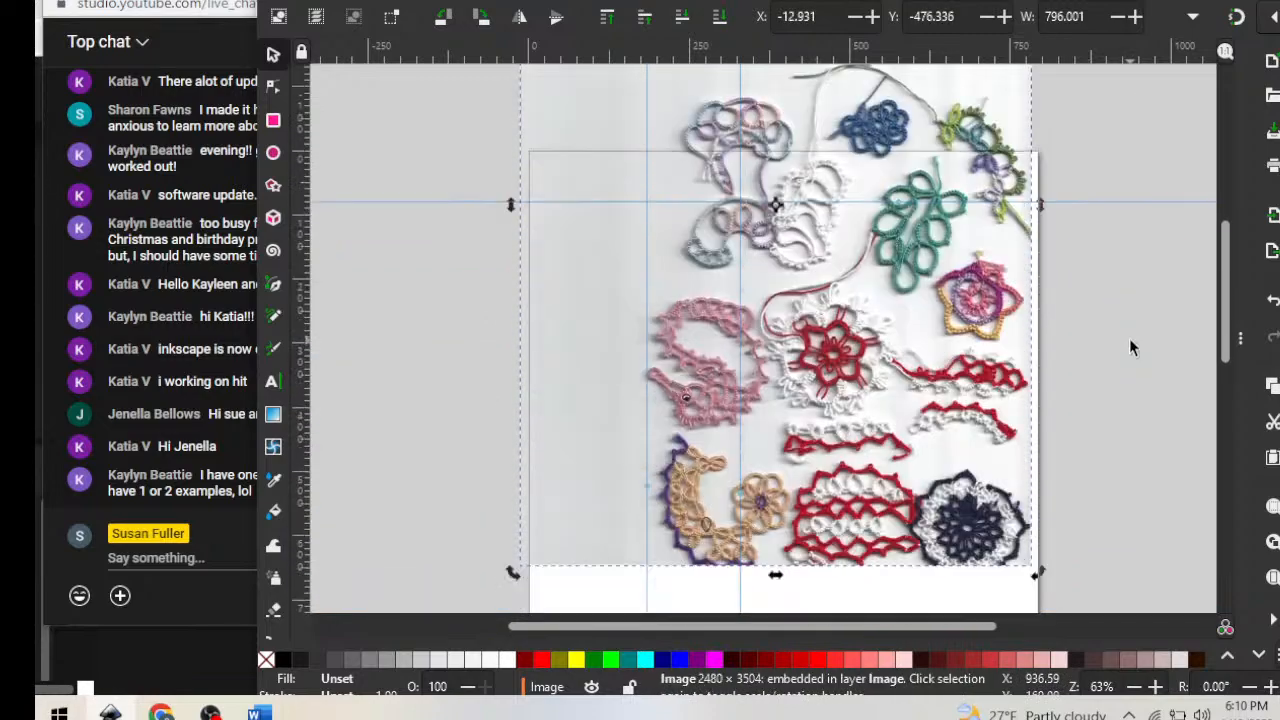
scroll(1129, 340, "up", 2)
left_click_drag(903, 366, 907, 444)
scroll(1116, 305, "down", 4)
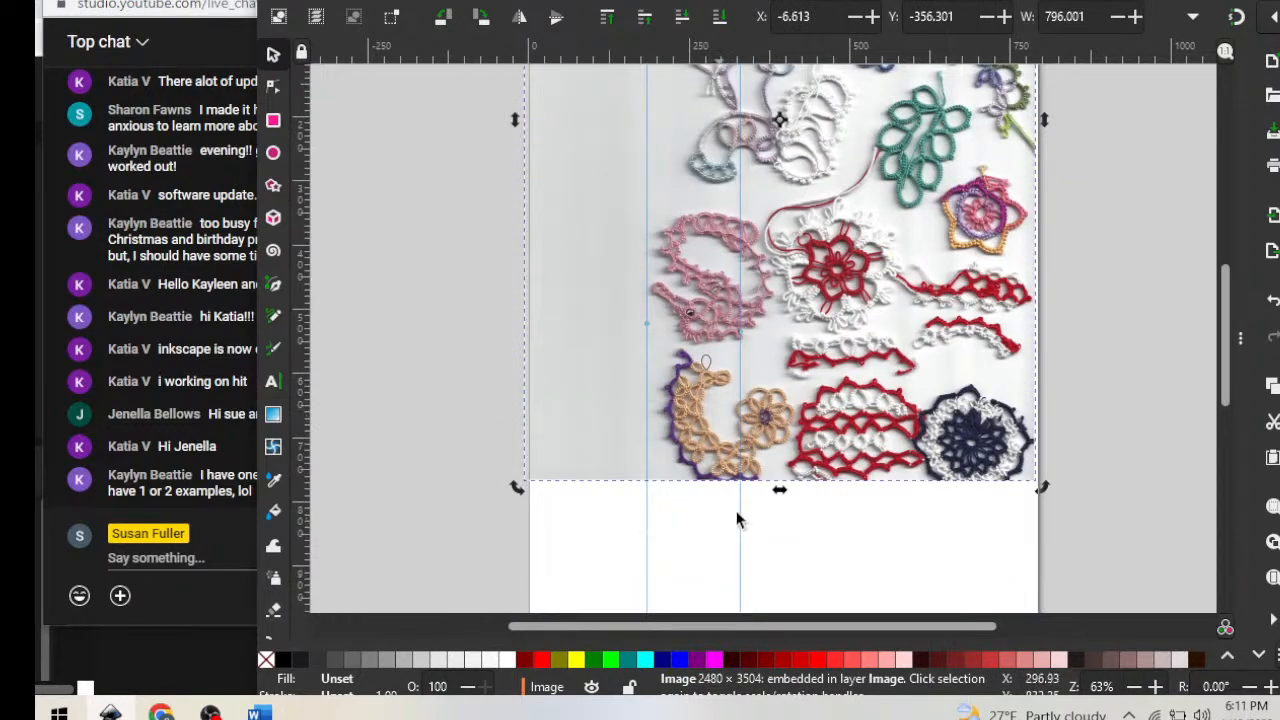
left_click(790, 510)
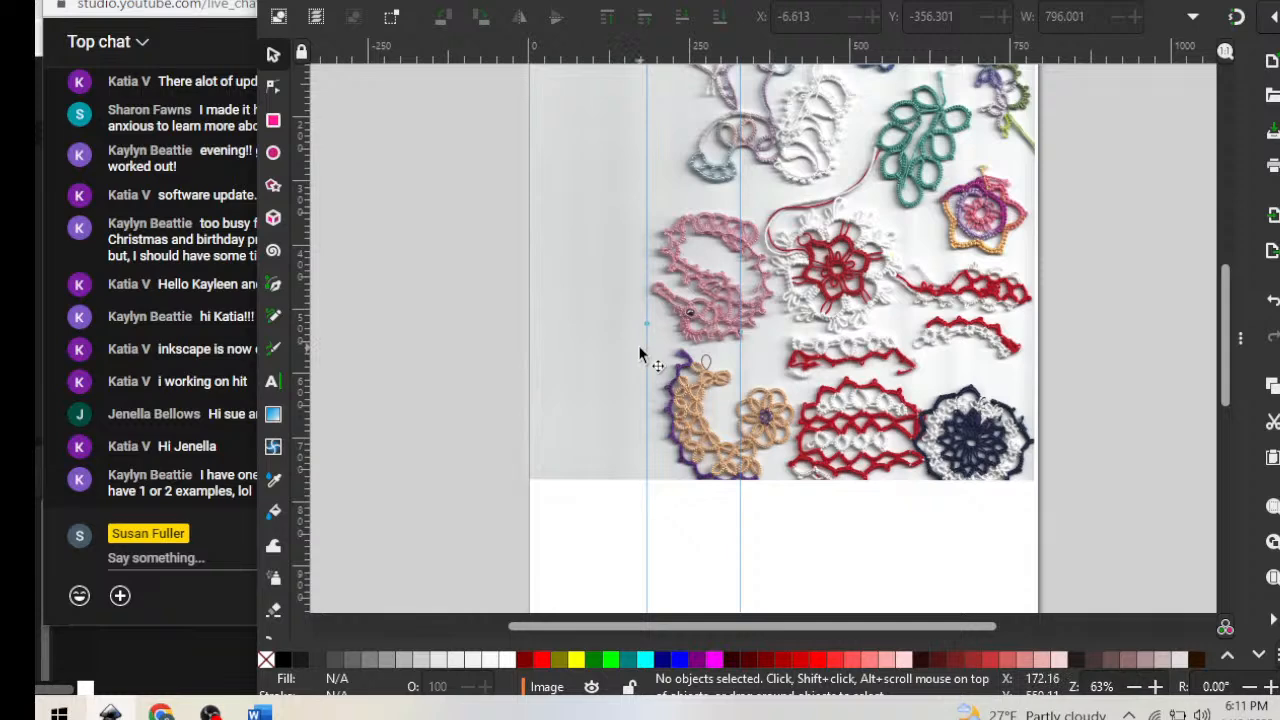
Move the black teardrop outline to the blank area beside the purple edging, at X 198.419, Y 561.430
key("z")
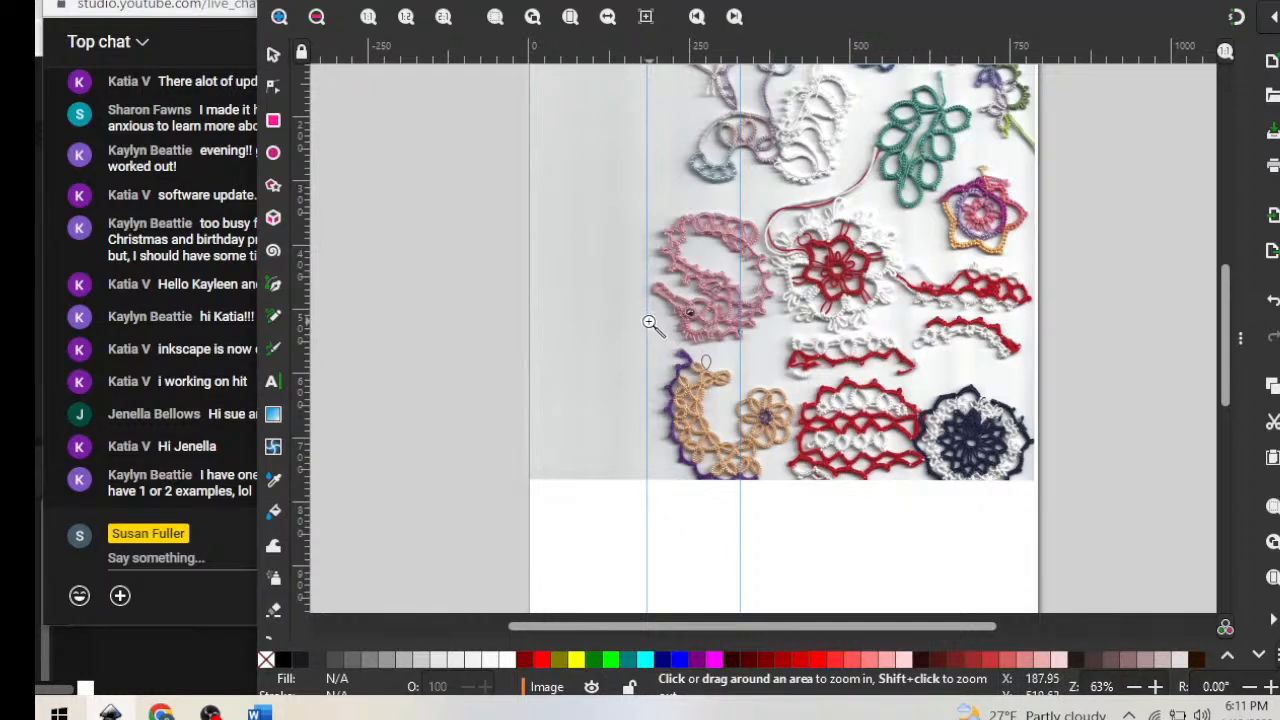
left_click_drag(648, 322, 748, 410)
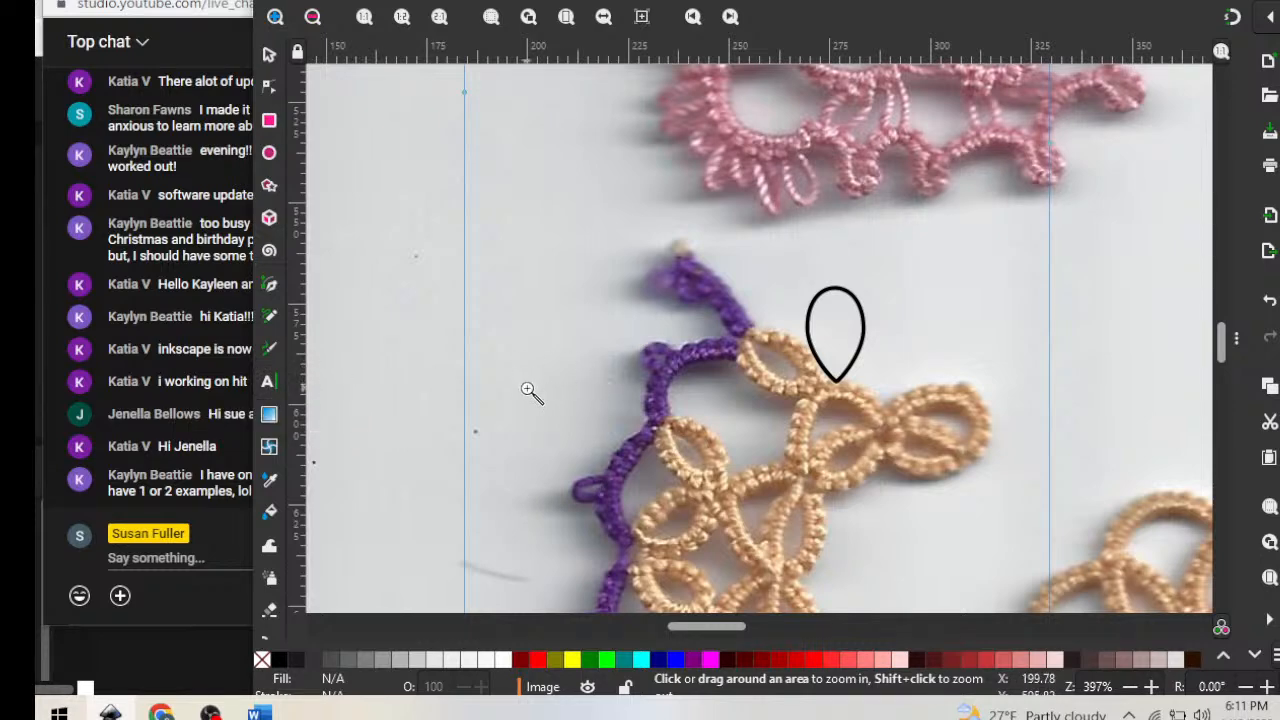
key("n")
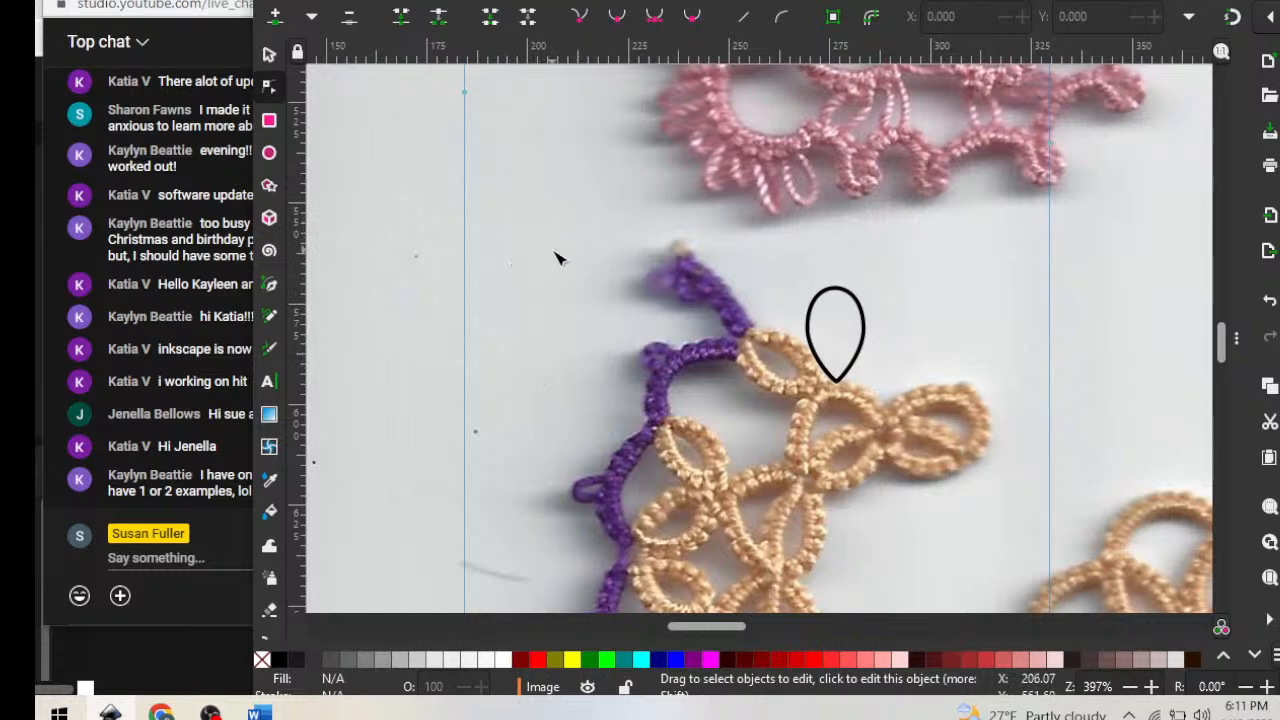
key("s")
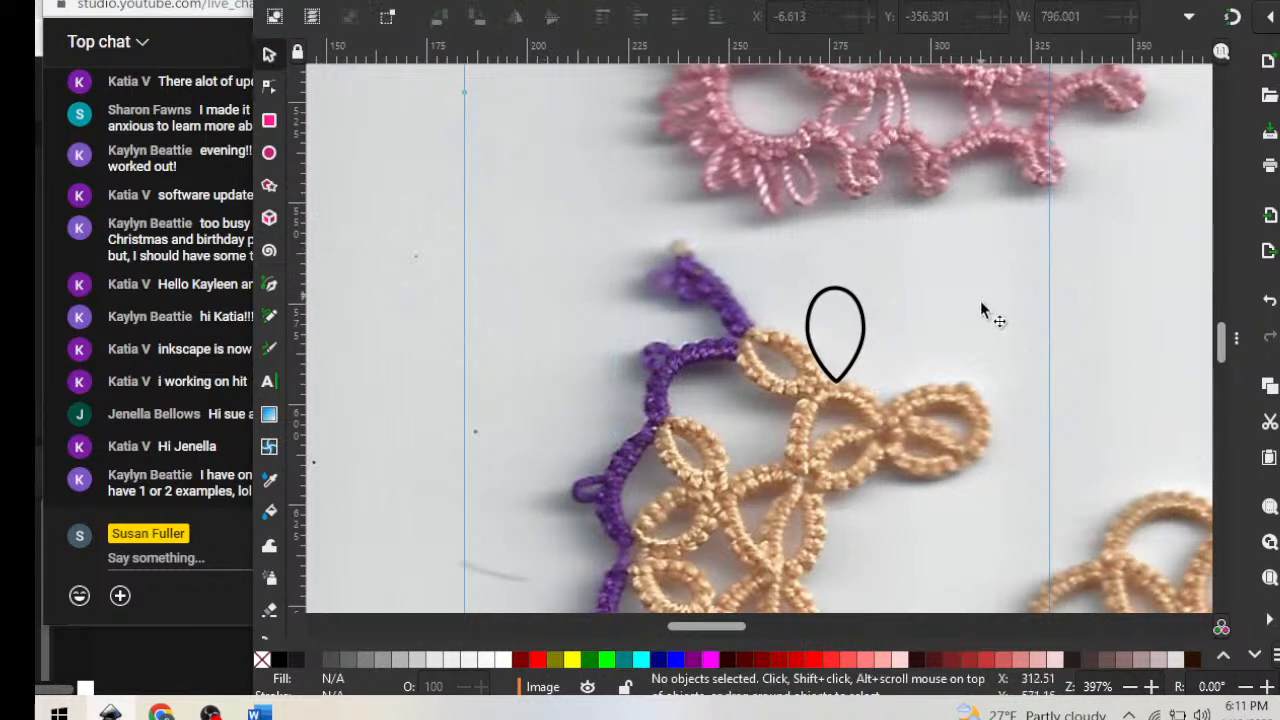
left_click(850, 328)
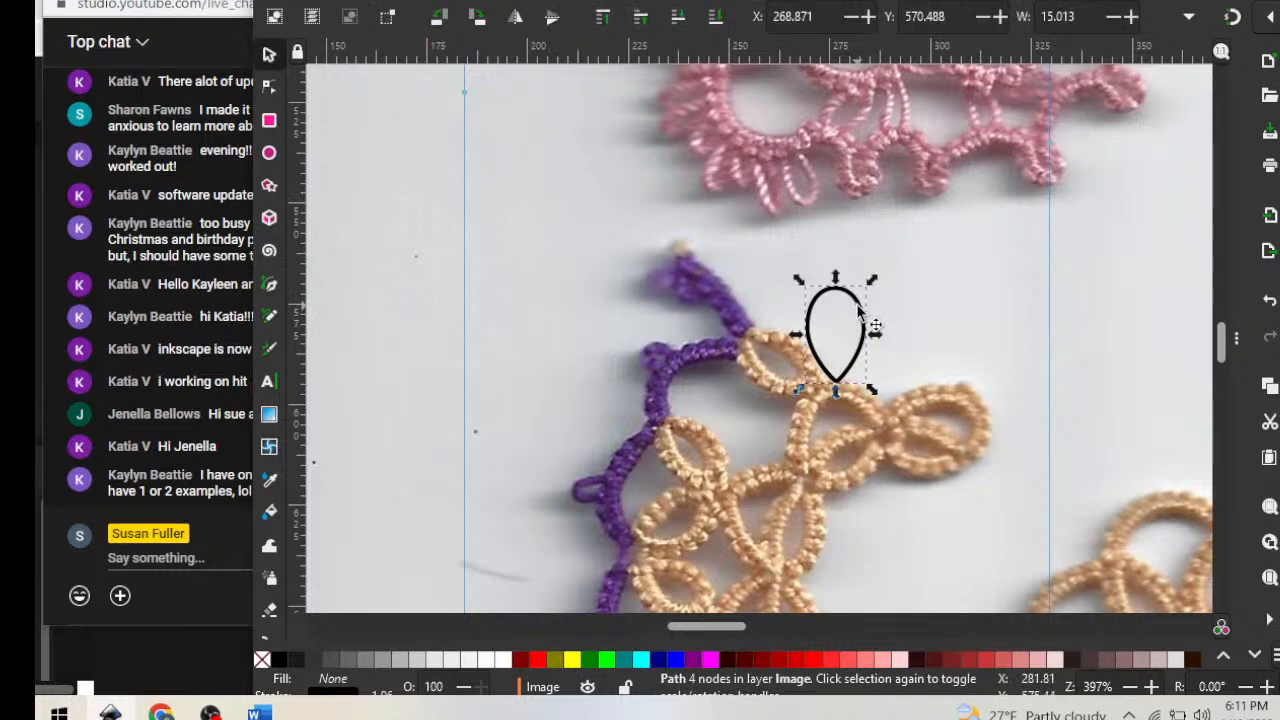
left_click_drag(850, 328, 568, 276)
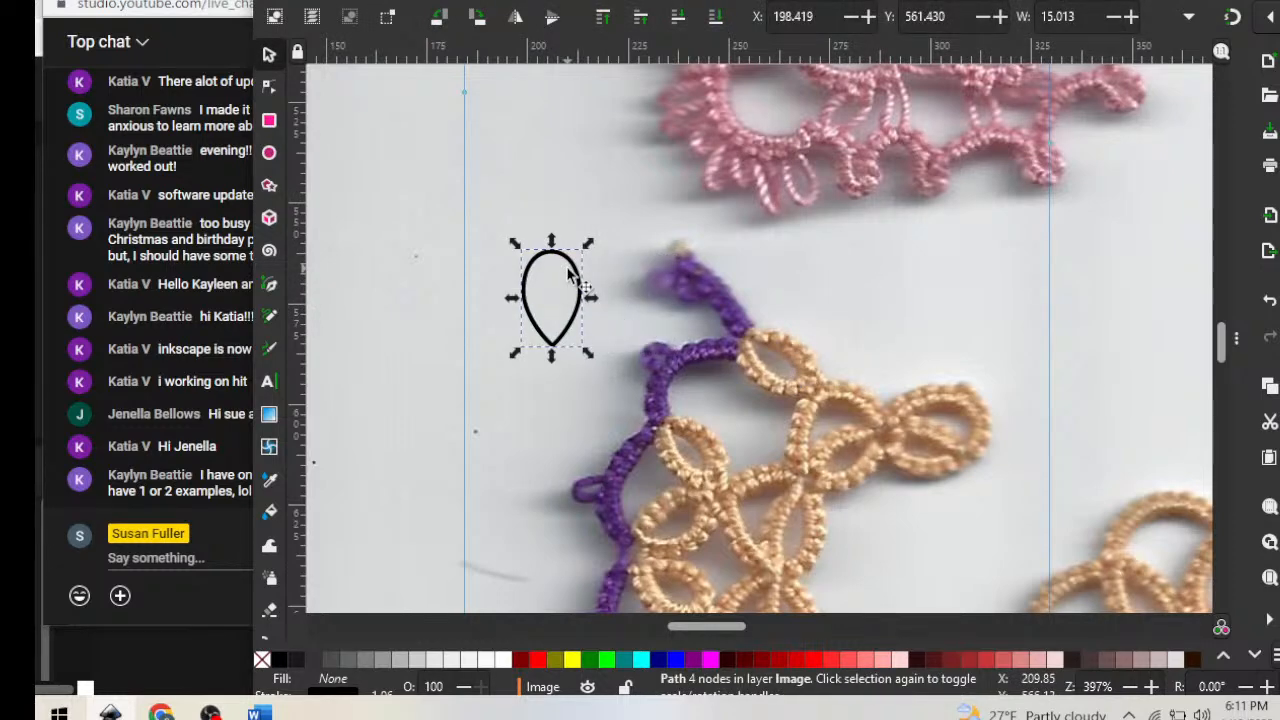
Try the upright teardrop over a tan ring beside the purple edging, and return it to the blank area
scroll(894, 314, "down", 3)
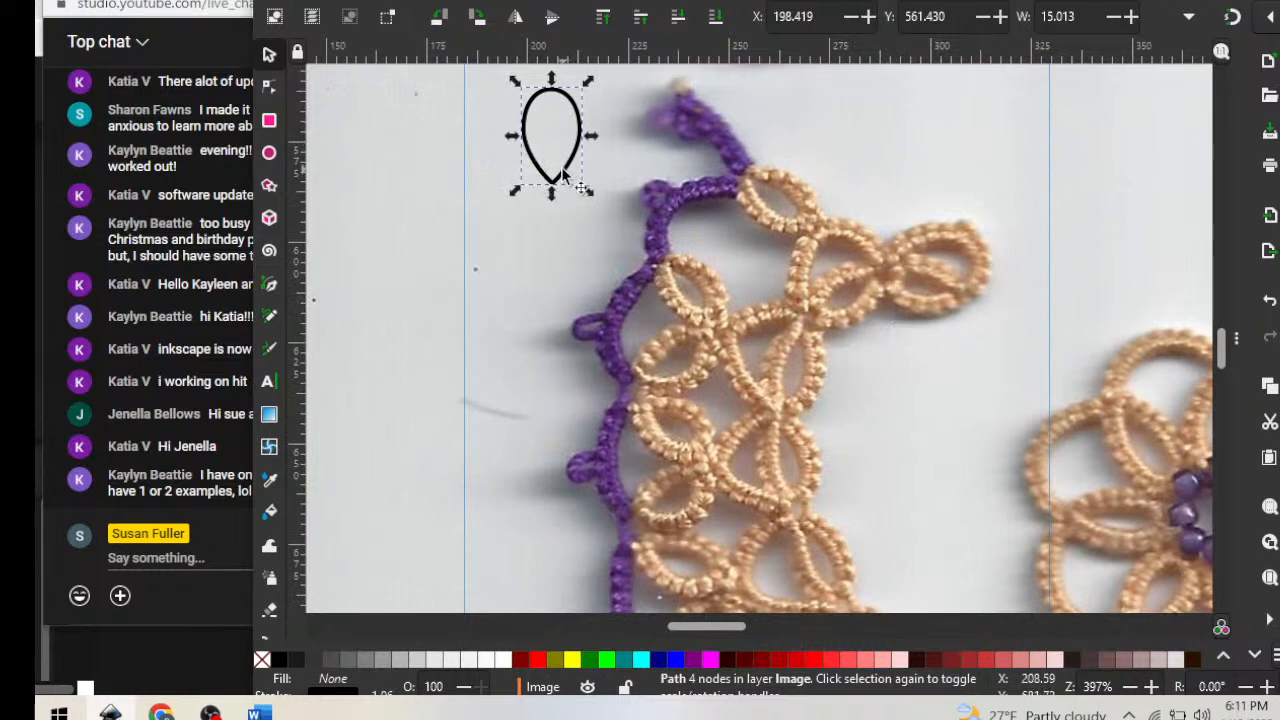
left_click_drag(563, 174, 668, 392)
scroll(808, 356, "down", 2)
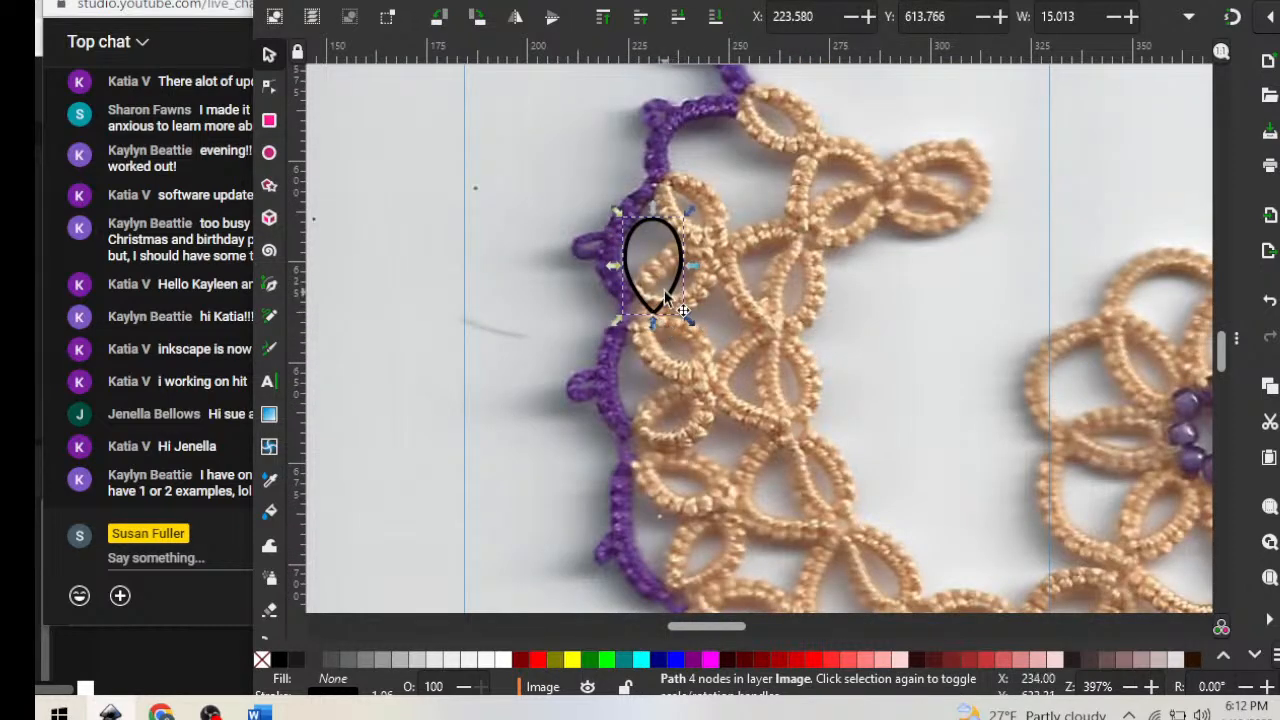
left_click_drag(656, 318, 530, 256)
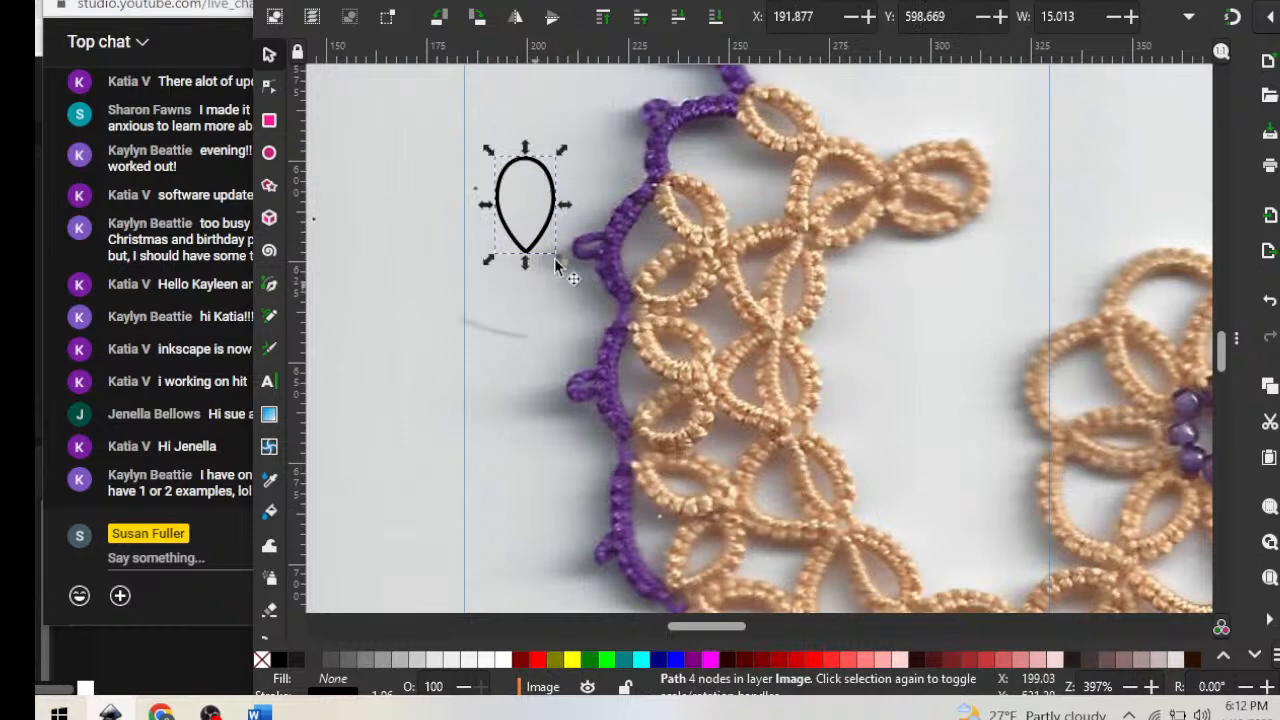
Rotate the teardrop about 90° clockwise, fit it over a tan ring beside the purple edging, and tilt it slightly to match
left_click(552, 182)
left_click_drag(562, 151, 701, 465)
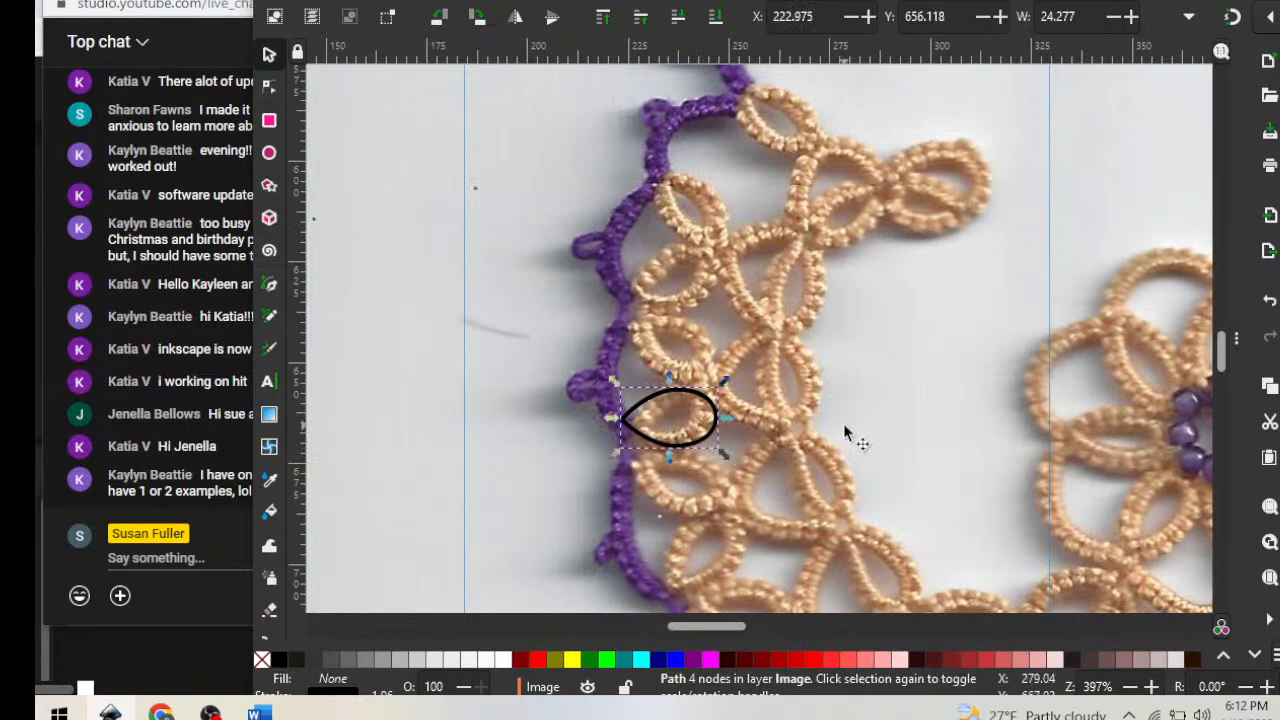
scroll(845, 430, "down", 3)
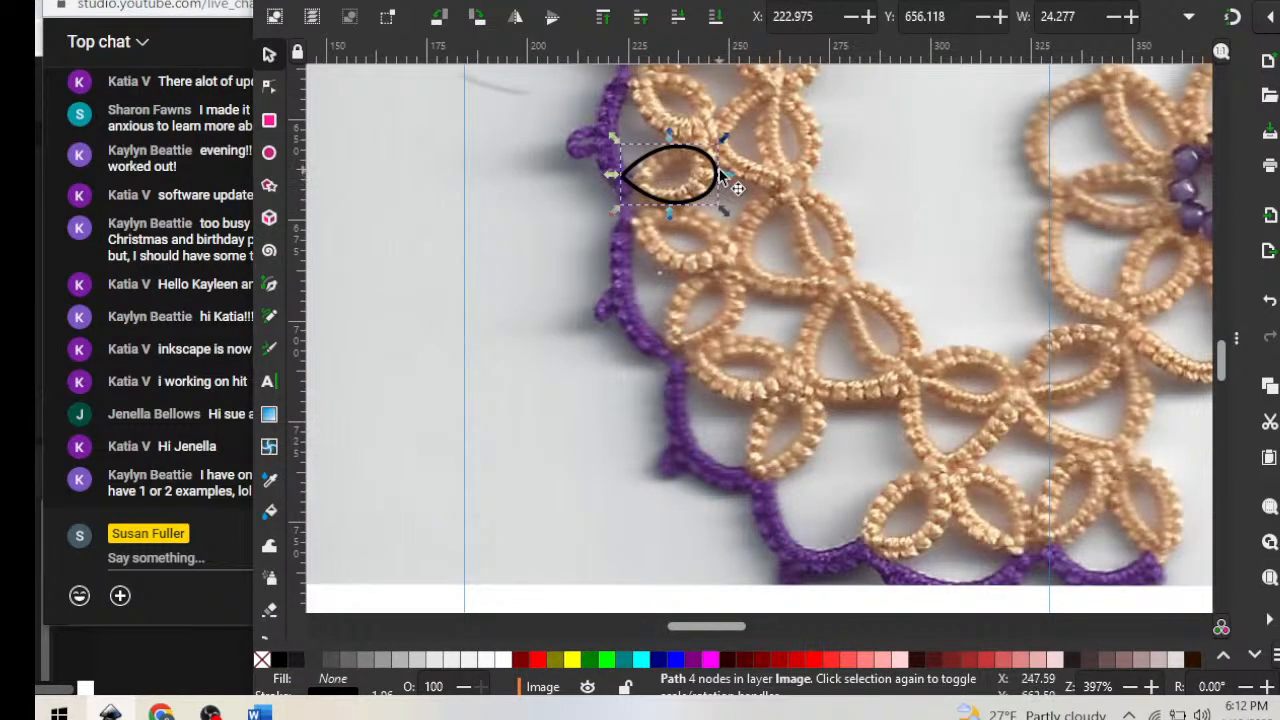
left_click_drag(724, 211, 673, 210)
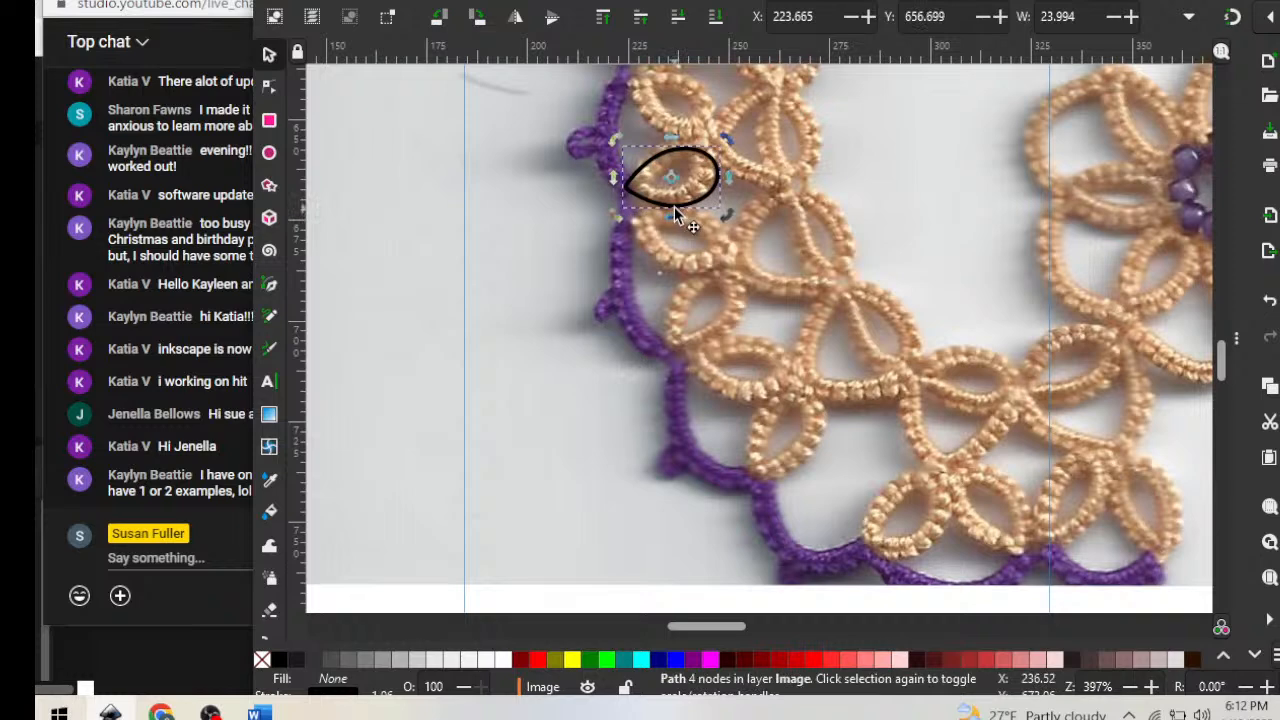
left_click(675, 210)
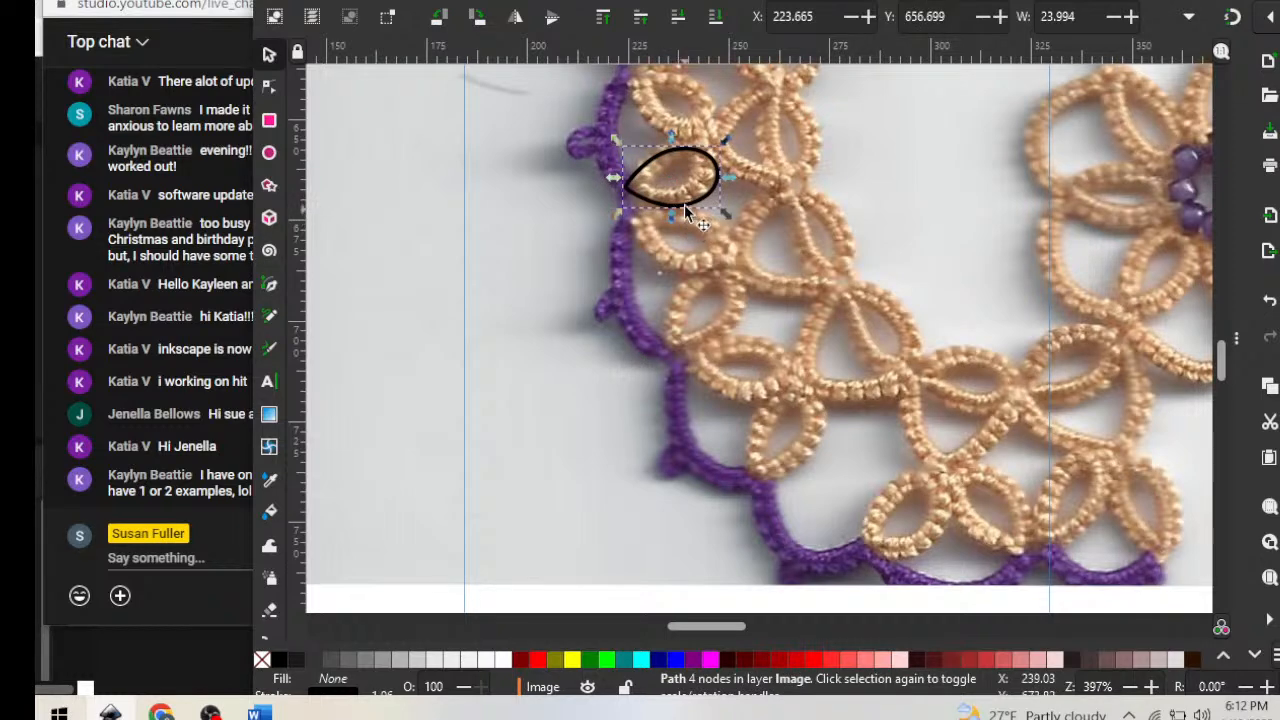
Move the teardrop to the inner edge of the tan lace at X 281.788, Y 697.712, show its nodes, and clear their selection
left_click_drag(687, 201, 919, 368)
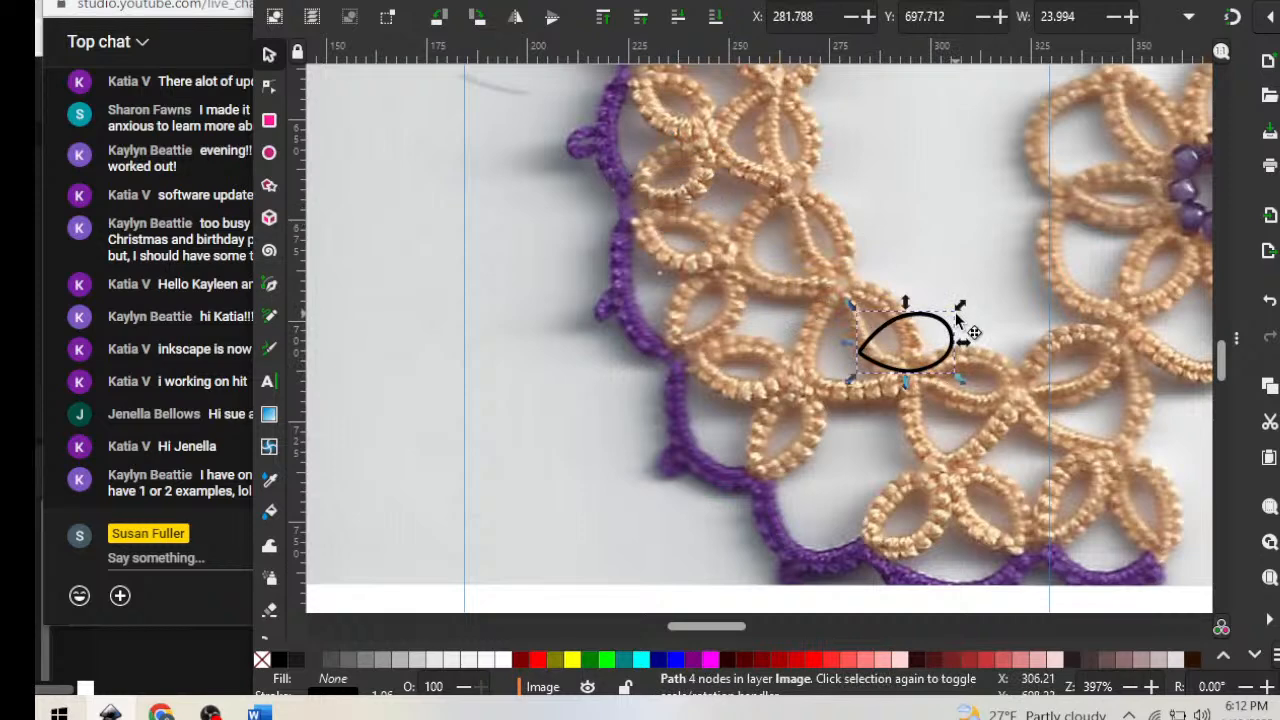
key("n")
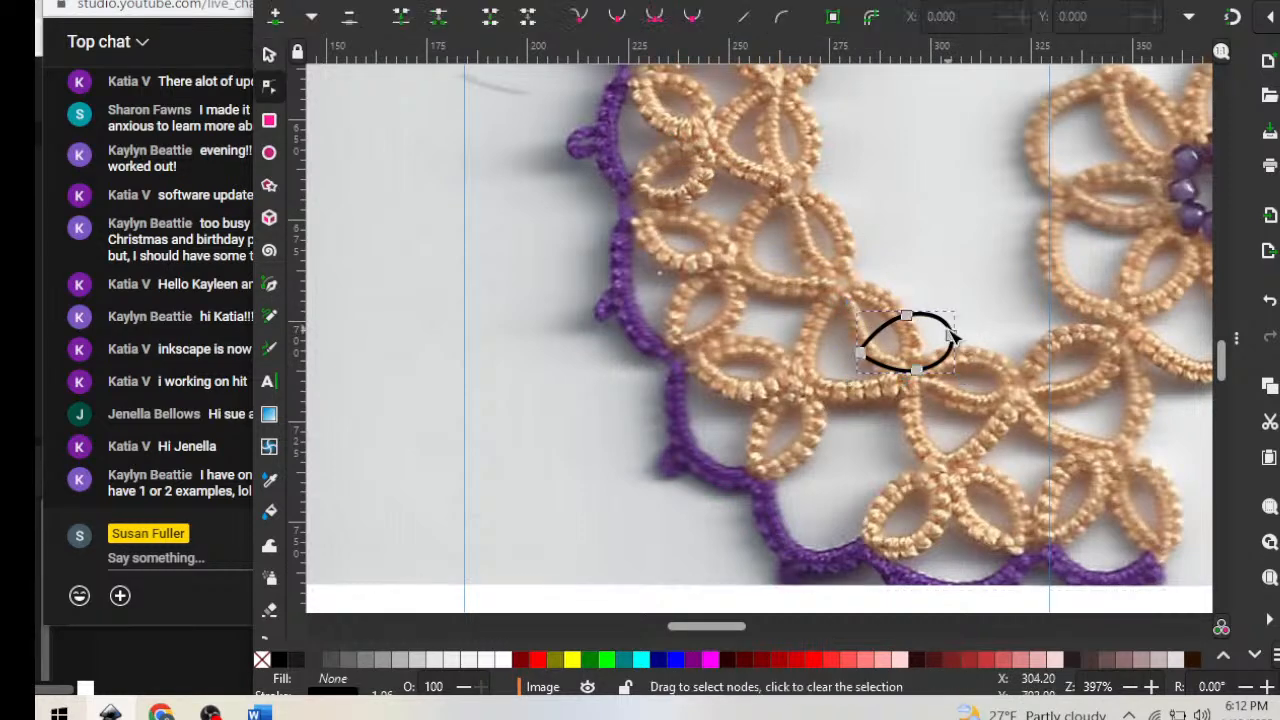
left_click(950, 333)
left_click(1000, 310)
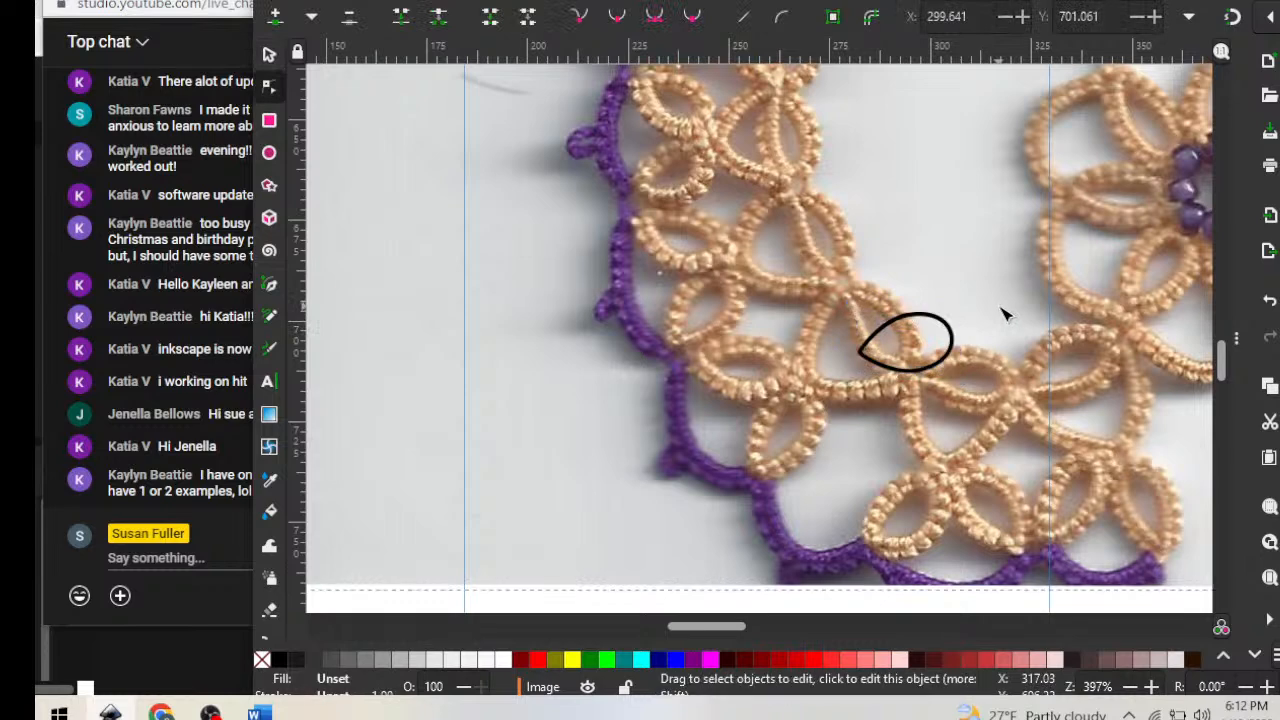
left_click(269, 55)
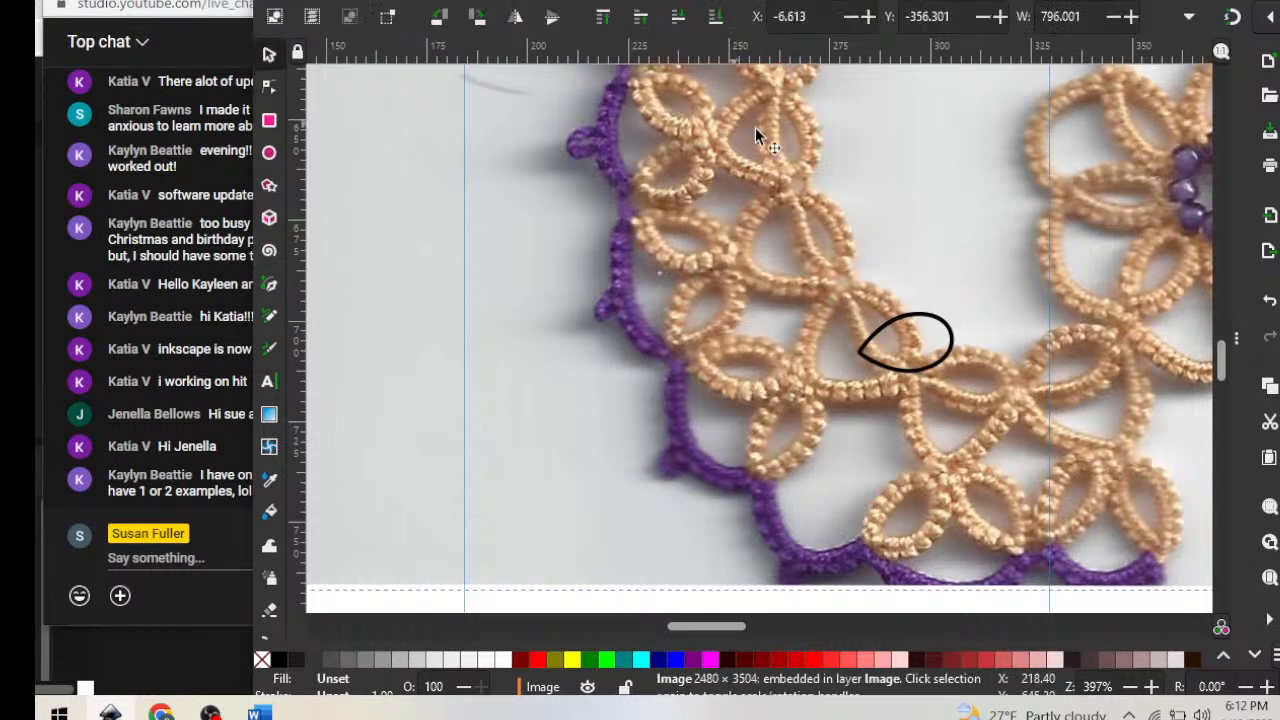
Fit the teardrop over the small horizontal tan ring at X 296.471, Y 707.241, rotating it to match, and return it to the blank area
left_click(948, 335)
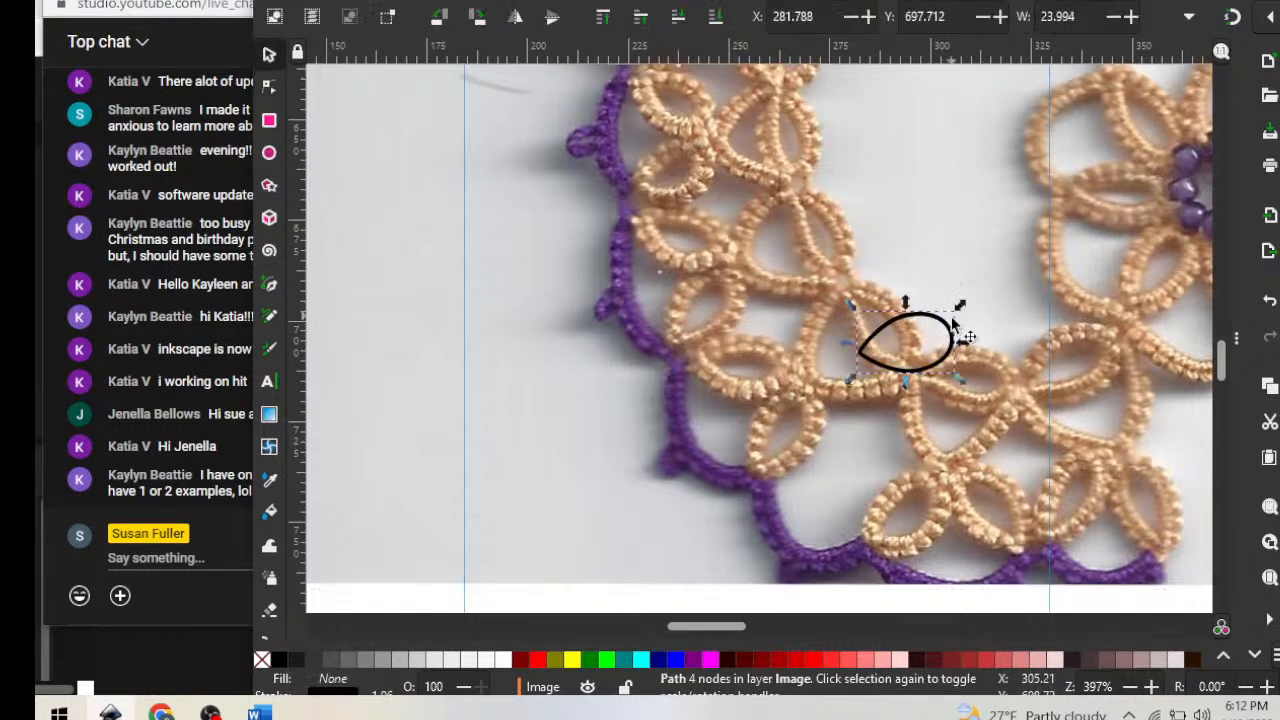
left_click_drag(958, 306, 1004, 415)
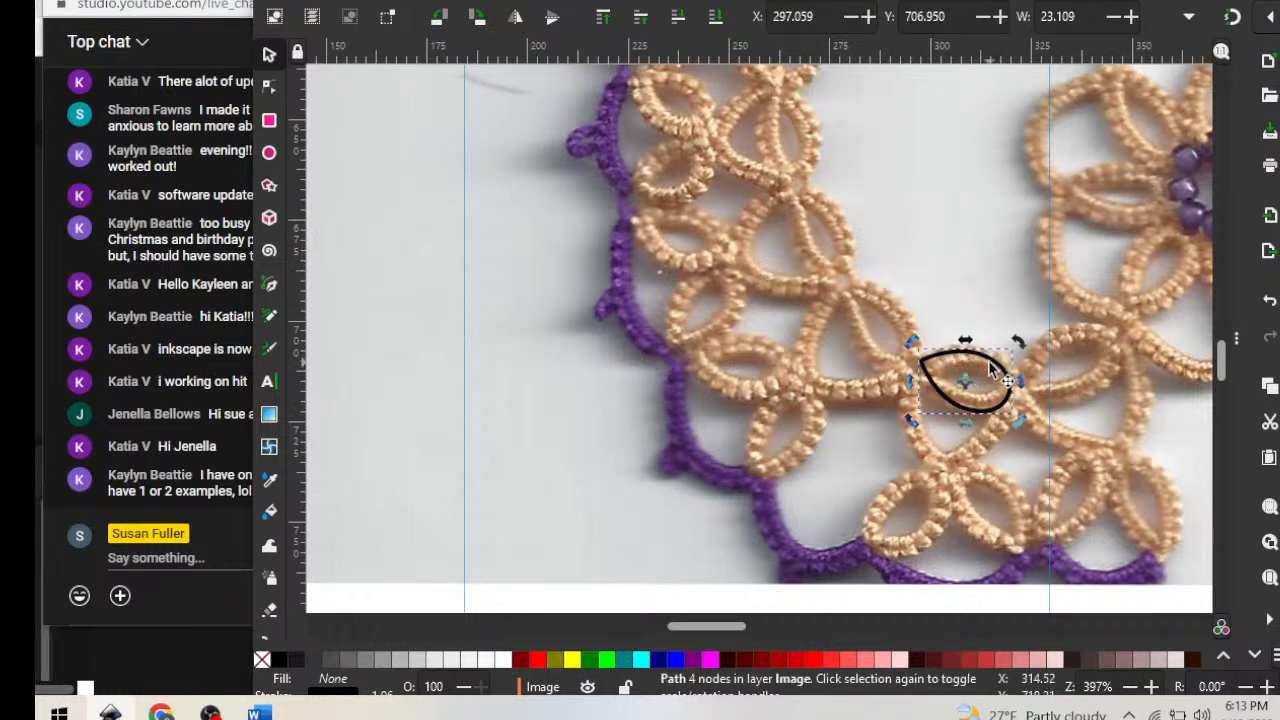
left_click_drag(989, 357, 1023, 341)
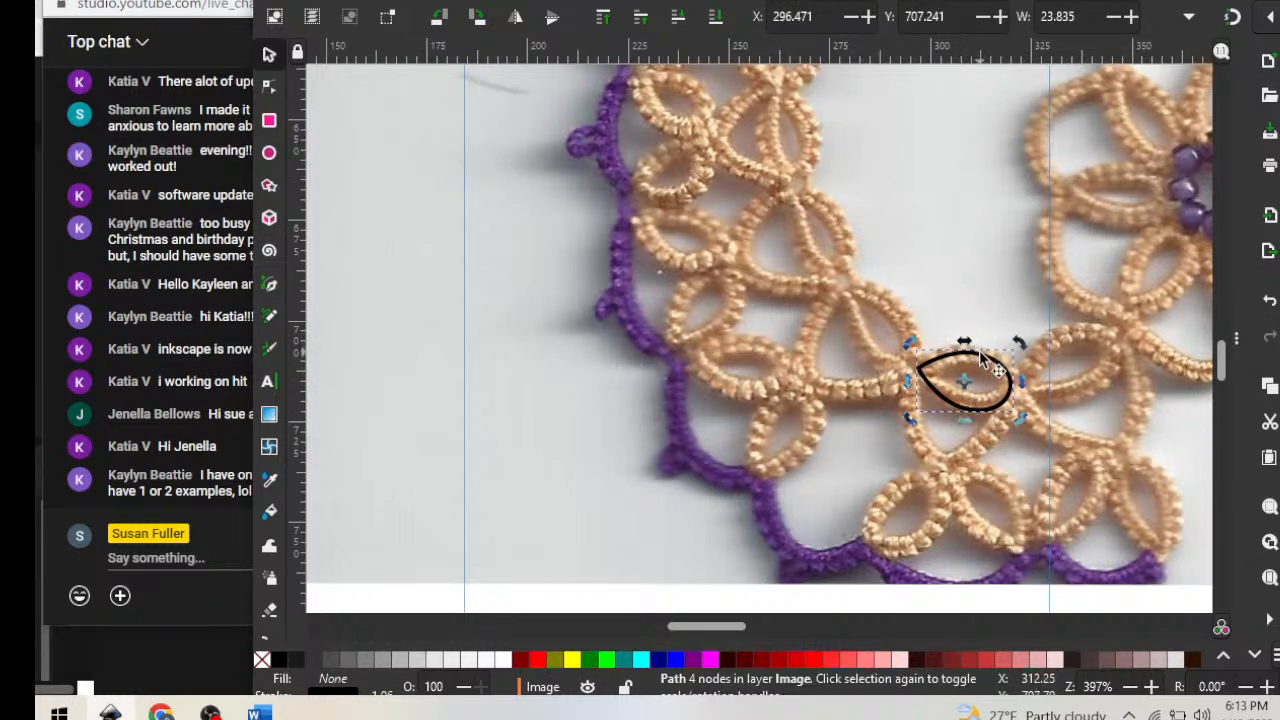
left_click_drag(980, 362, 503, 263)
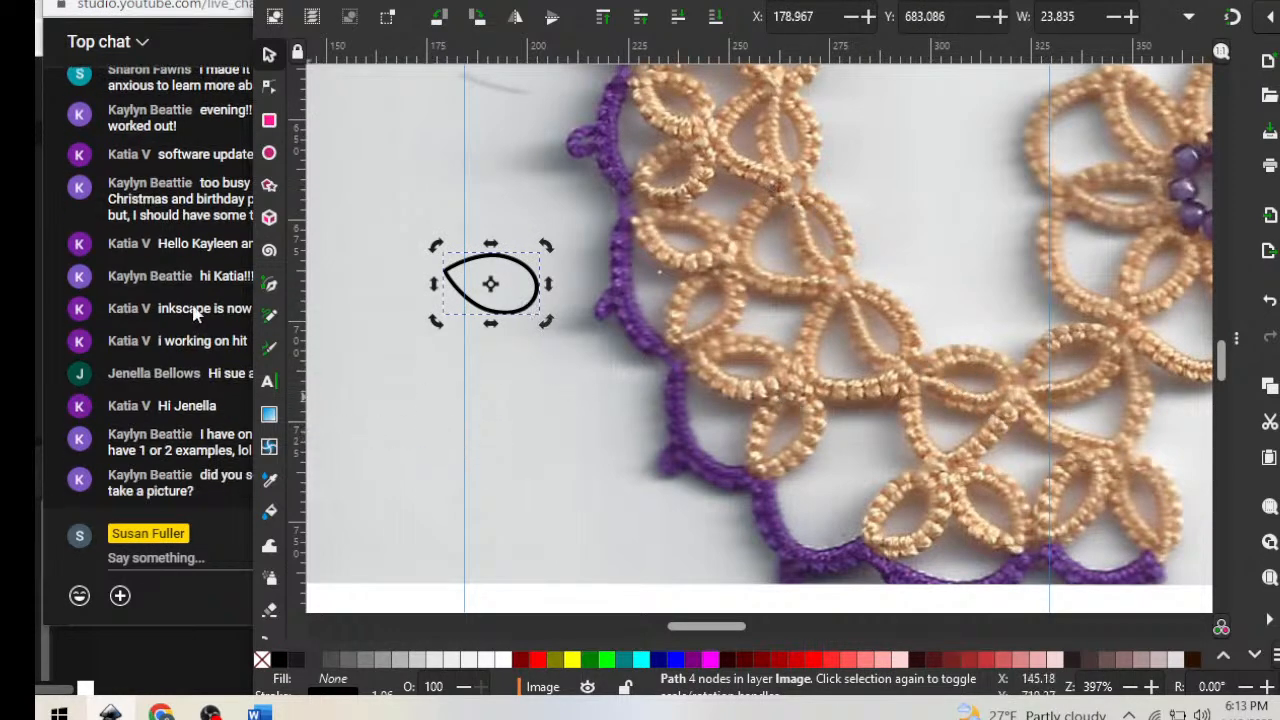
Shift the live chat window aside, reposition the Inkscape window beside it, and widen the Inkscape window
left_click(182, 37)
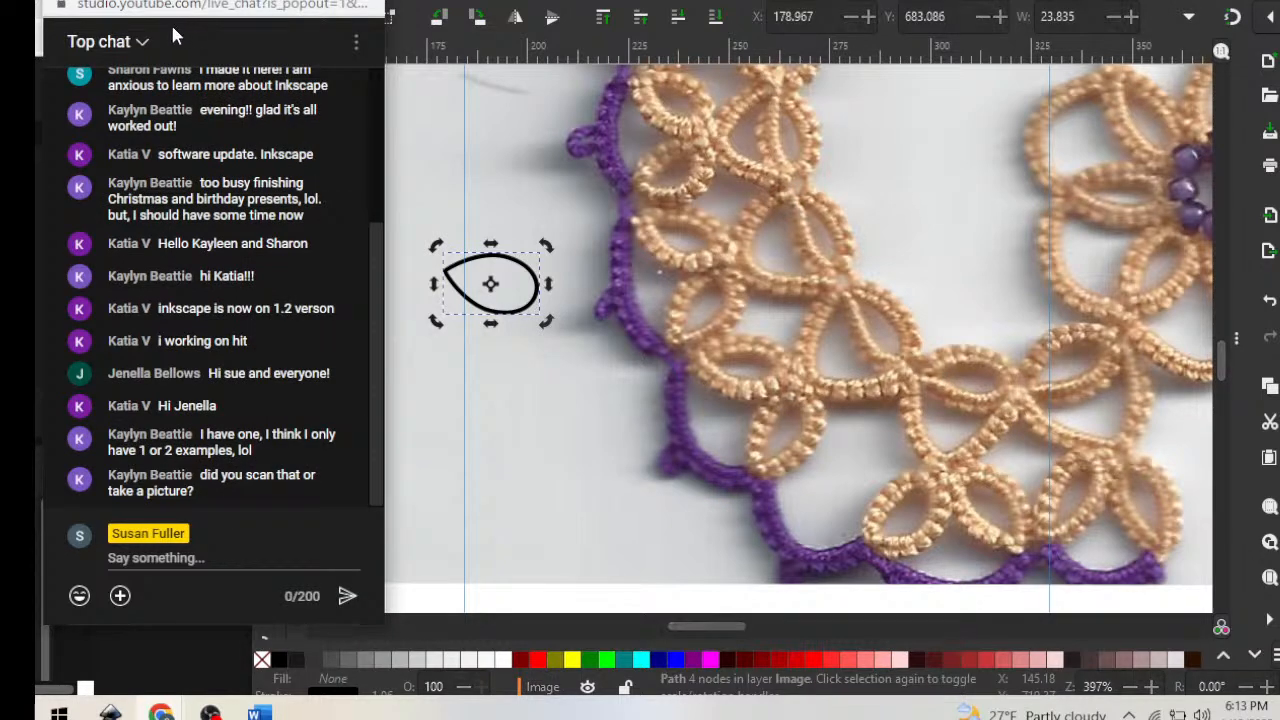
left_click_drag(213, 0, 187, 3)
left_click_drag(520, 2, 512, 0)
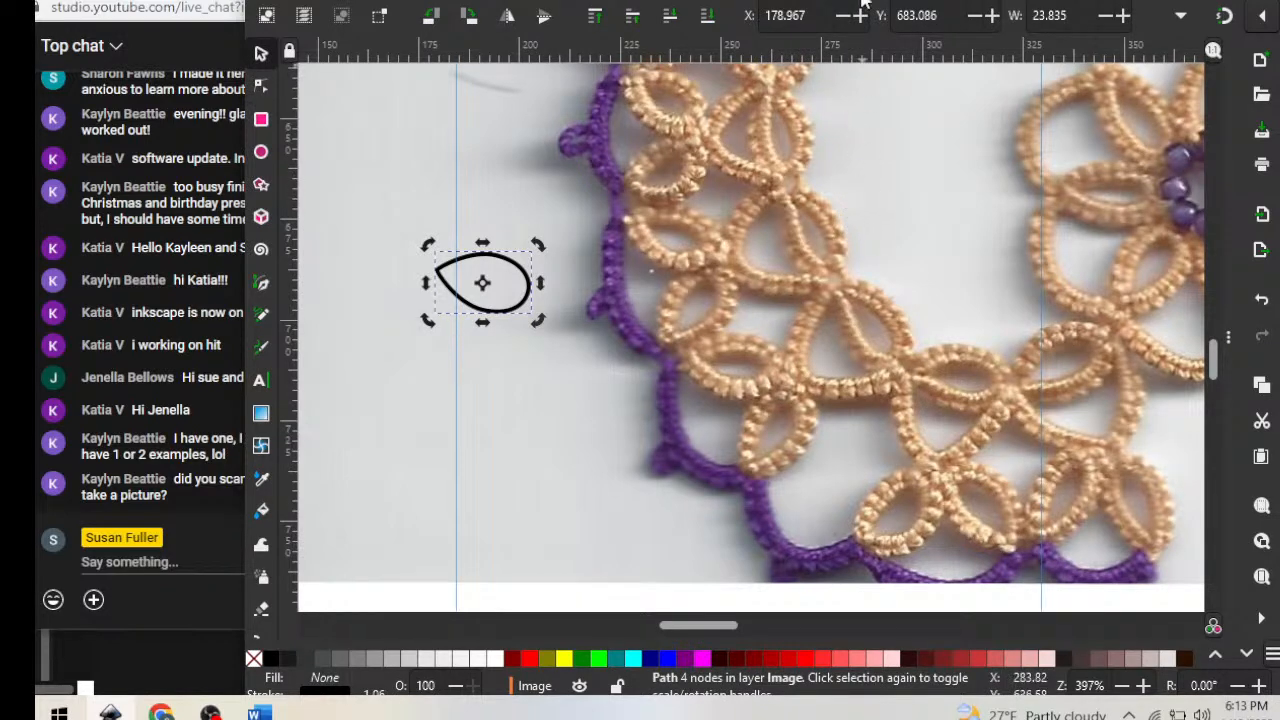
left_click_drag(866, 0, 846, 0)
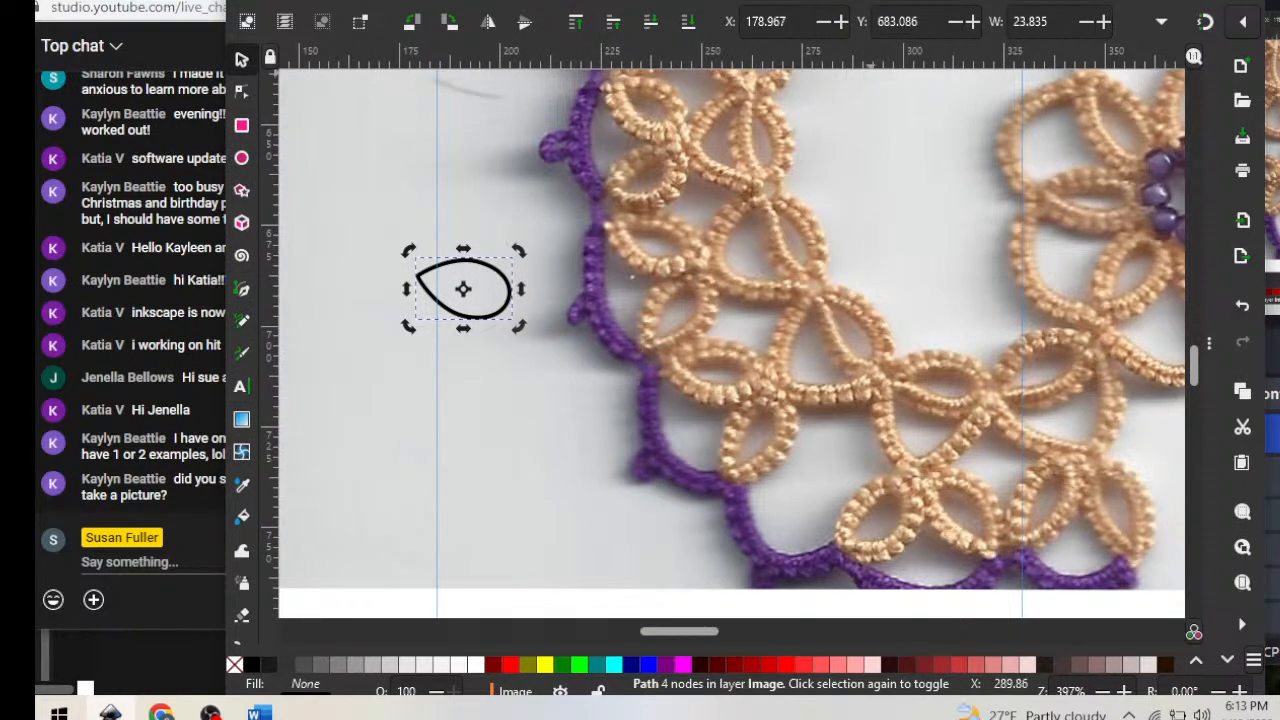
left_click_drag(884, 0, 896, 0)
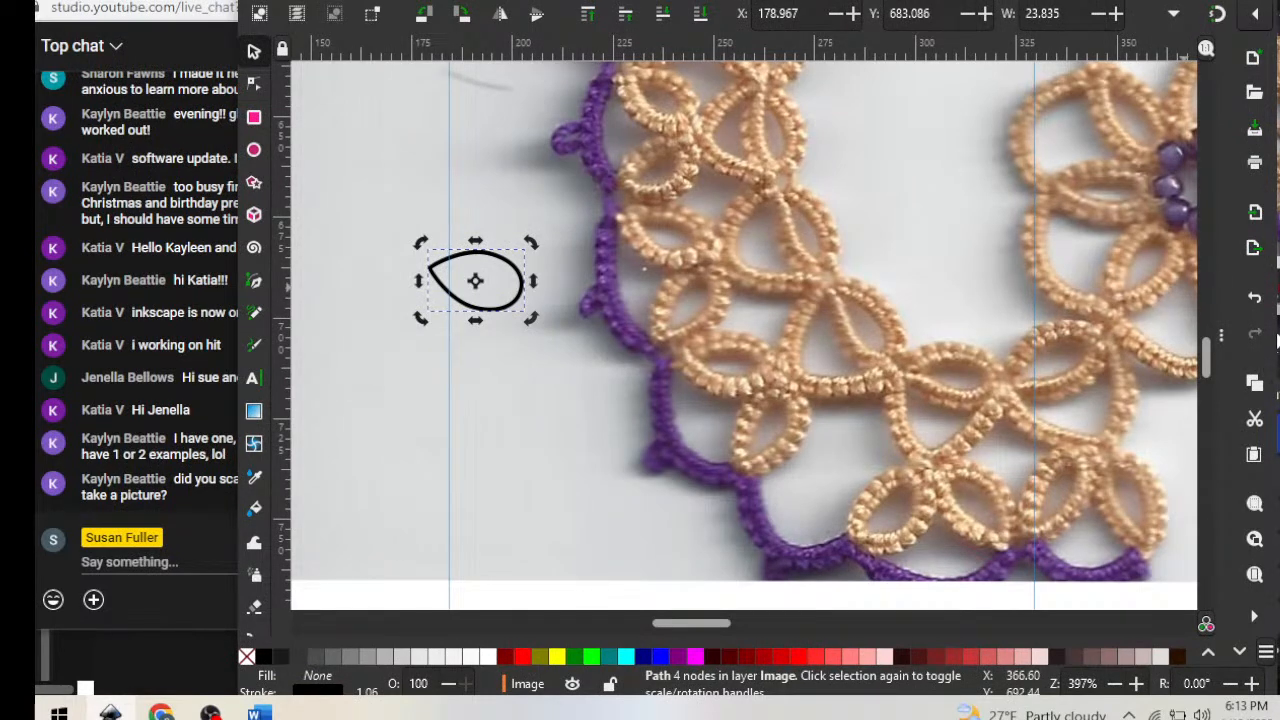
left_click_drag(1272, 328, 1279, 330)
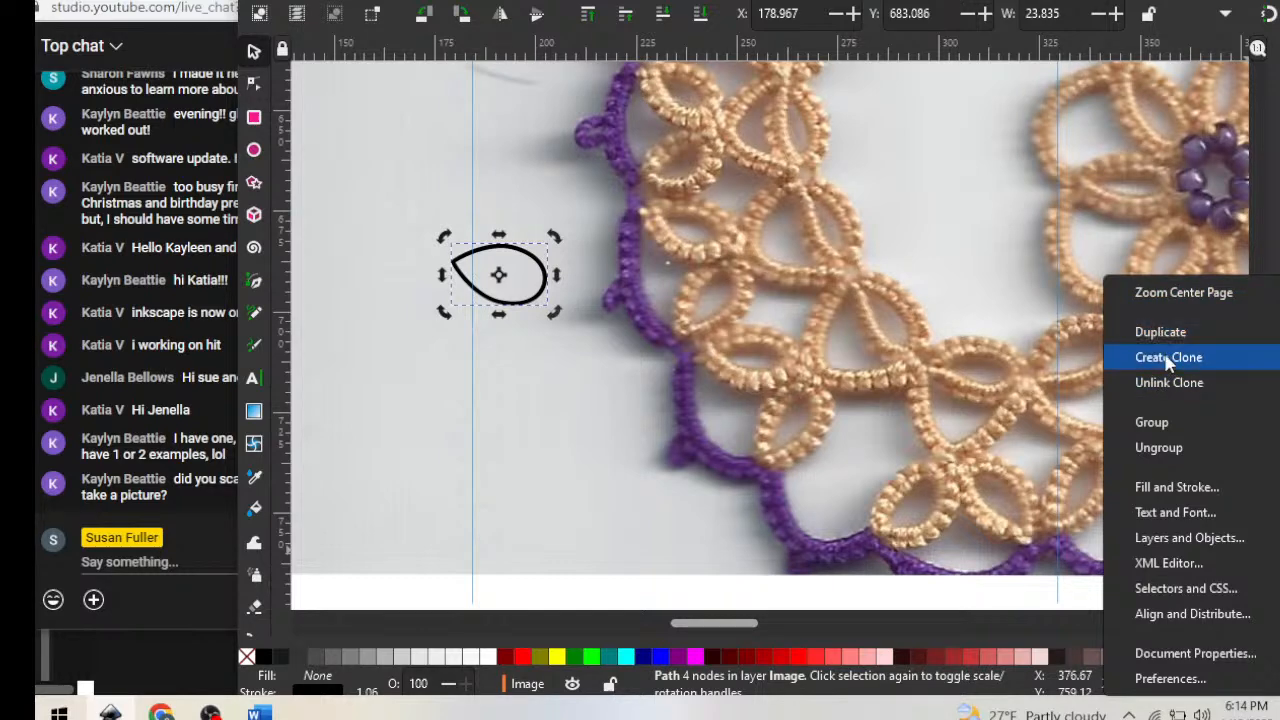
Set both the page format units and the display units to inches in the document properties
left_click(1172, 653)
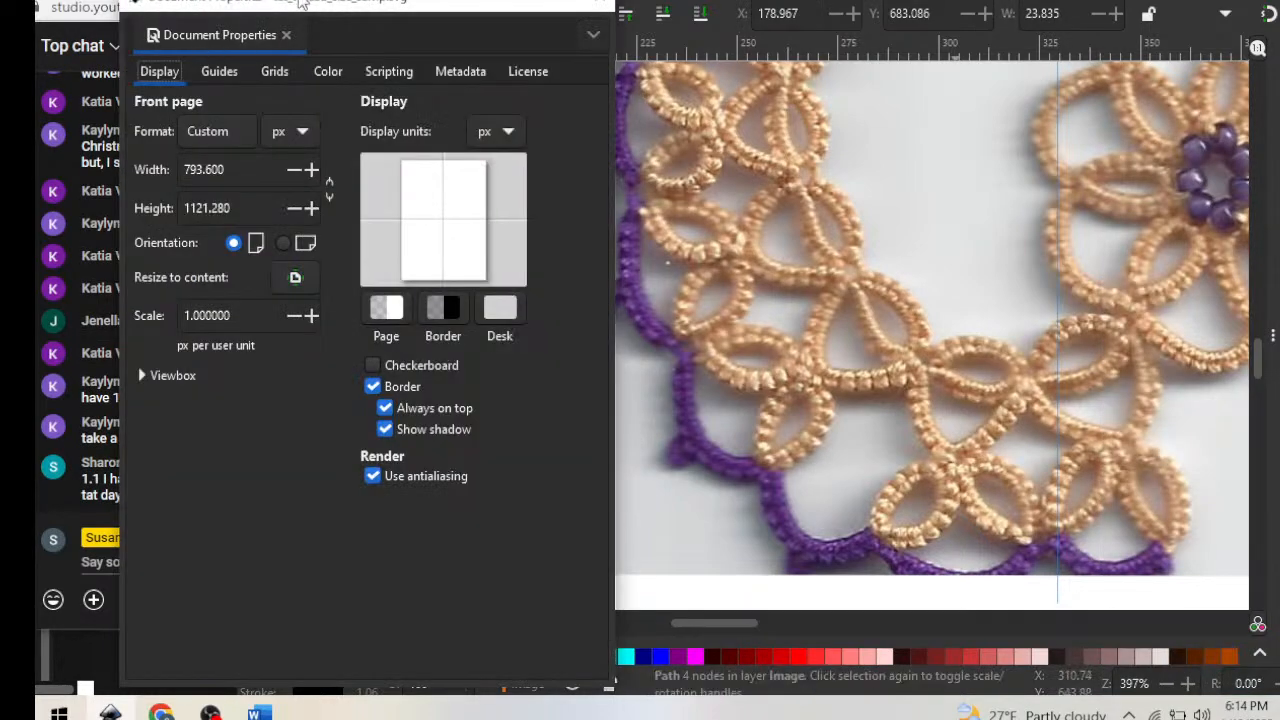
left_click_drag(372, 5, 611, 0)
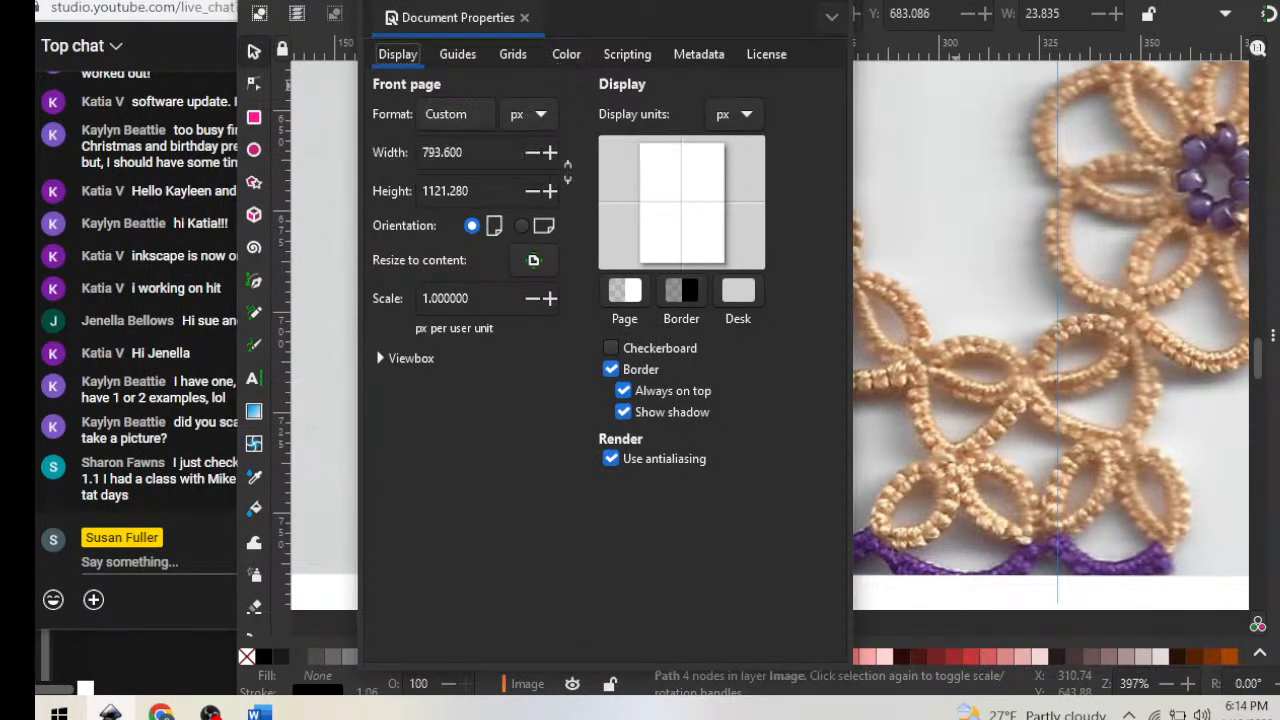
left_click_drag(640, 0, 642, 0)
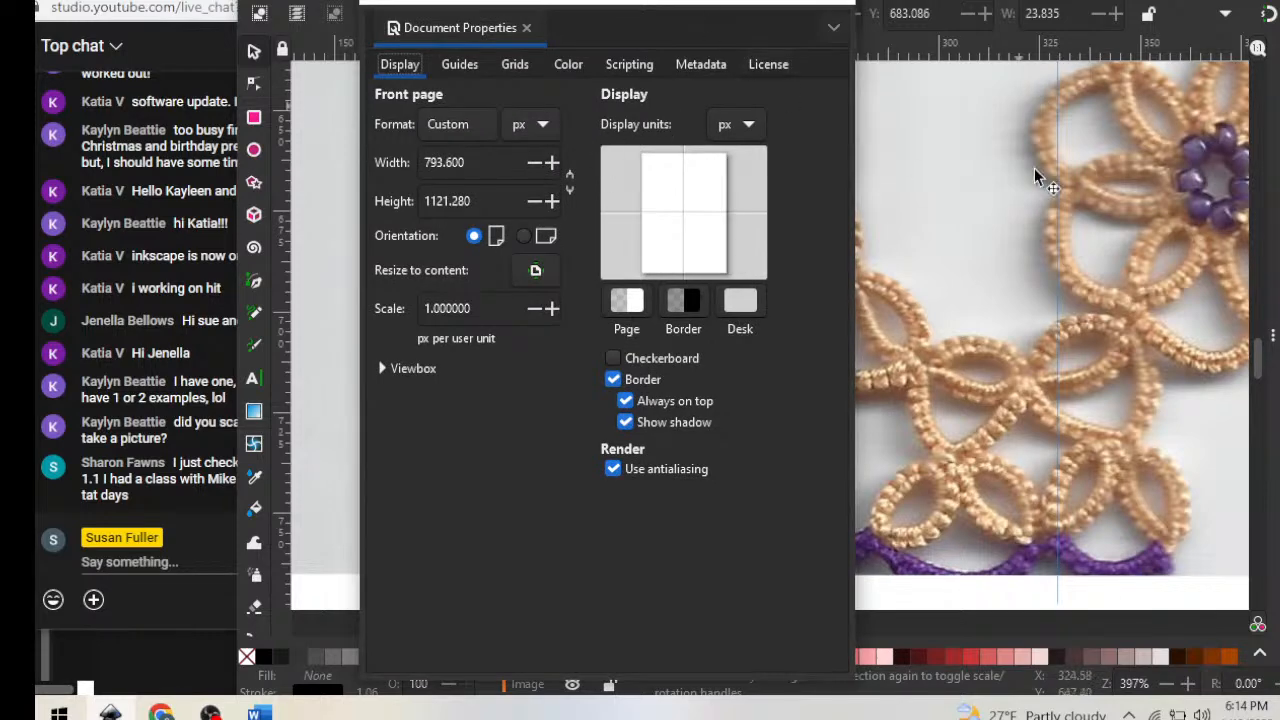
left_click_drag(658, 5, 629, 3)
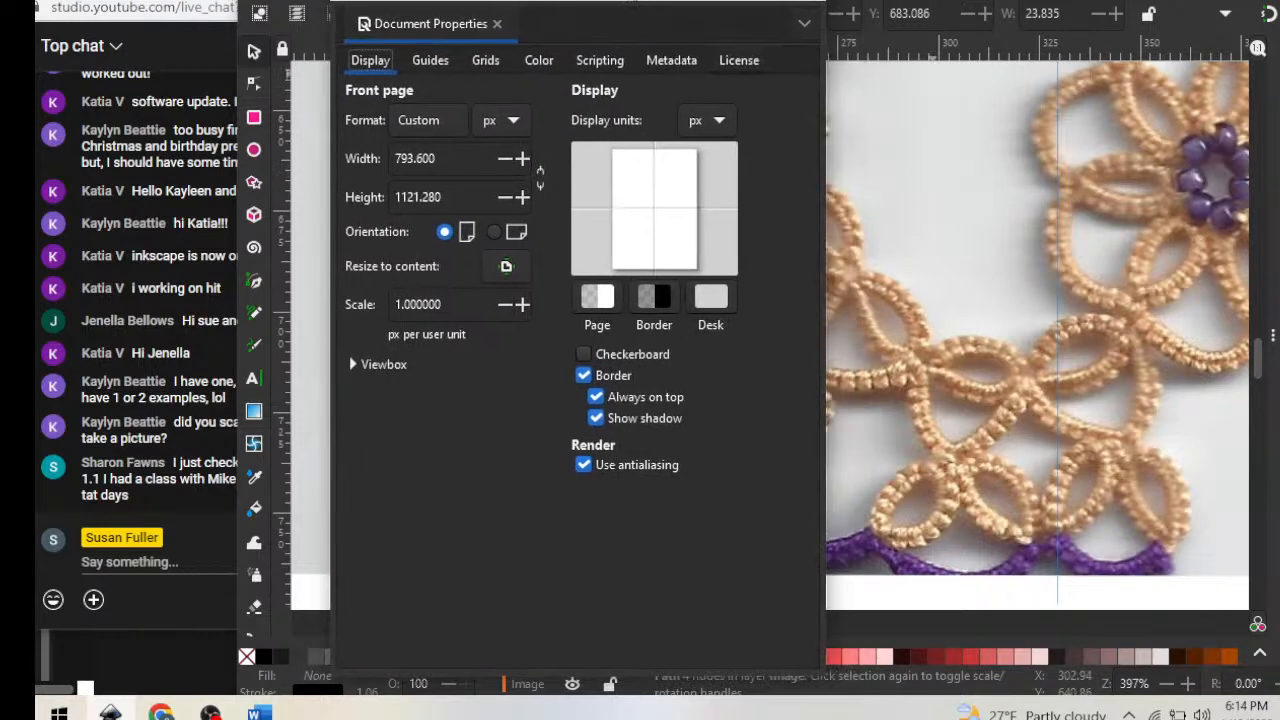
left_click(514, 123)
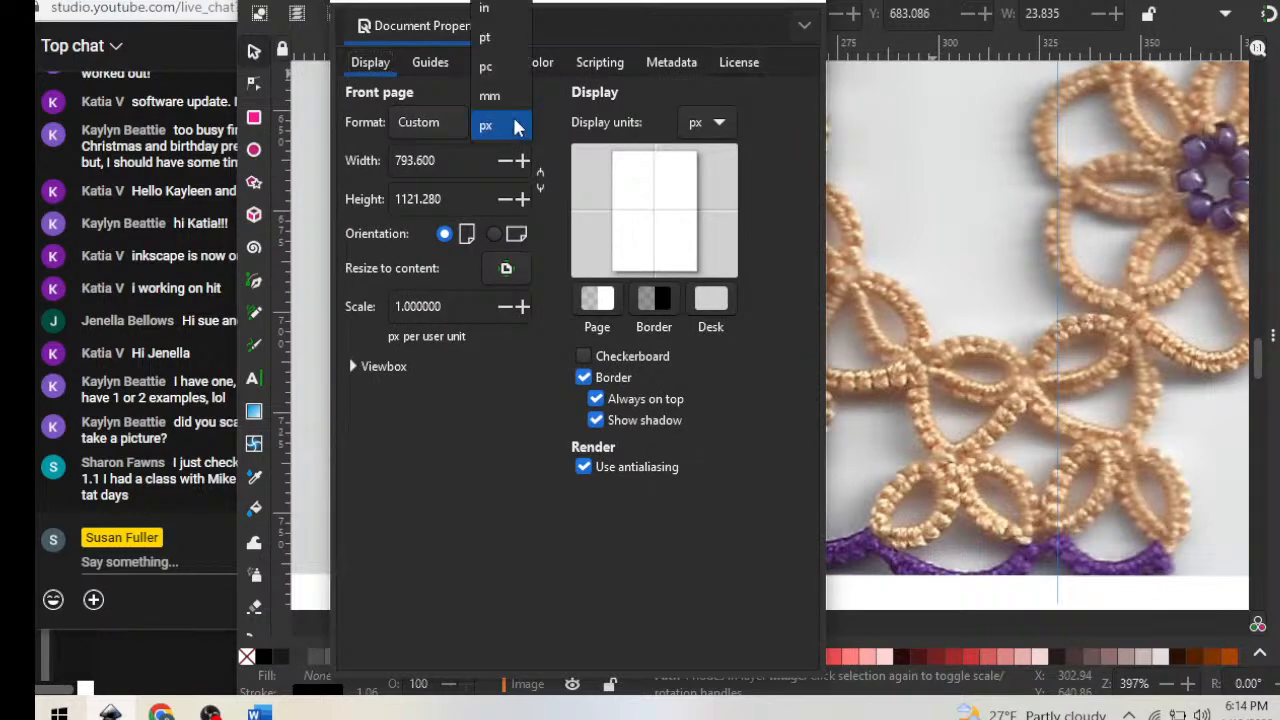
left_click(490, 9)
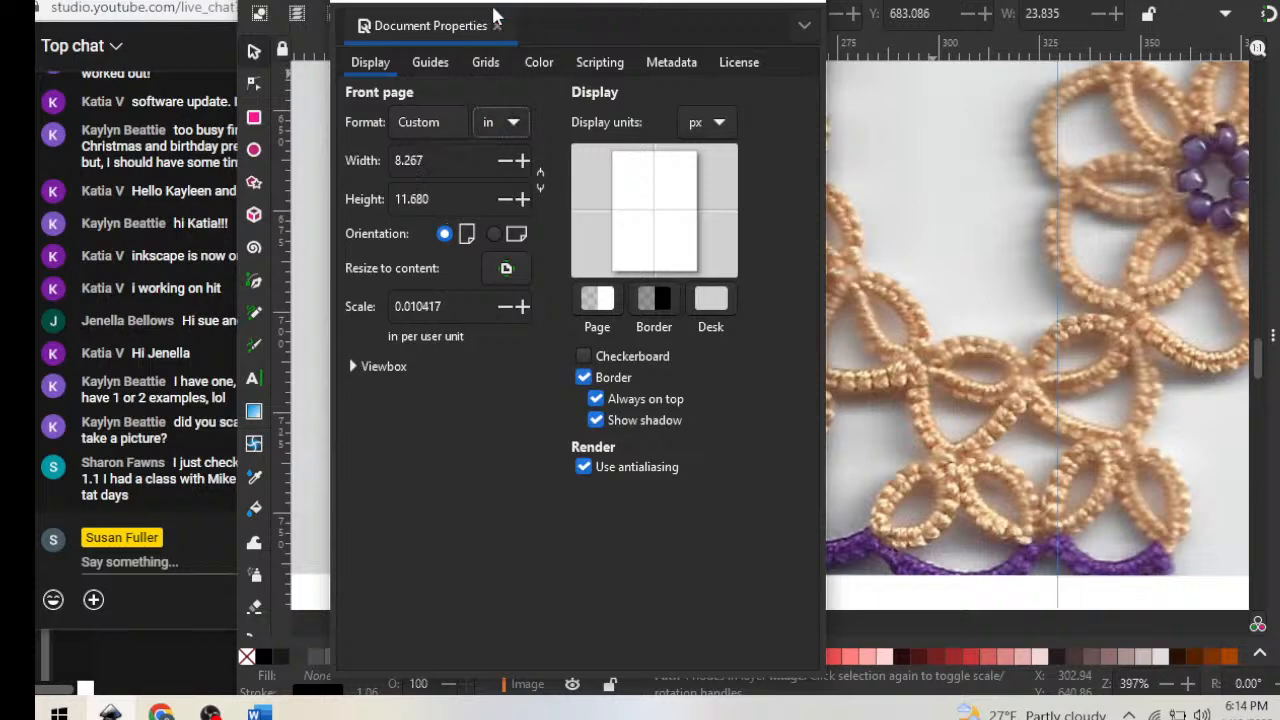
left_click(720, 122)
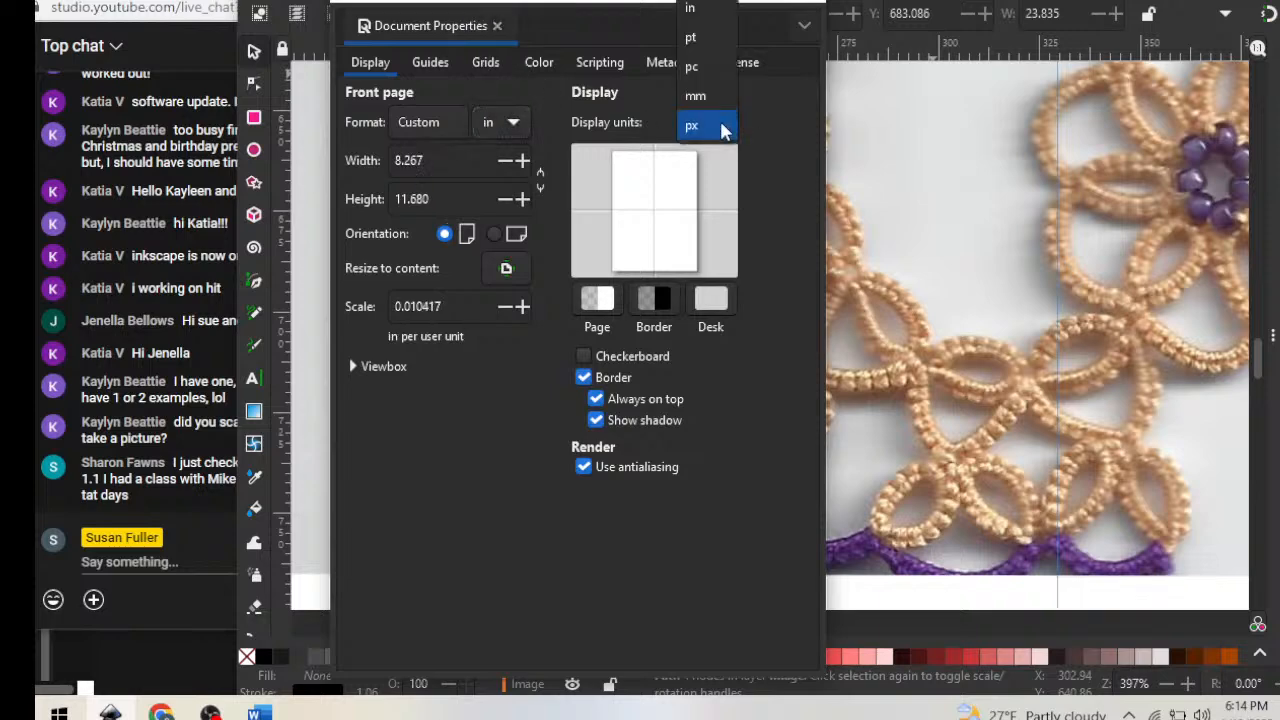
left_click(692, 12)
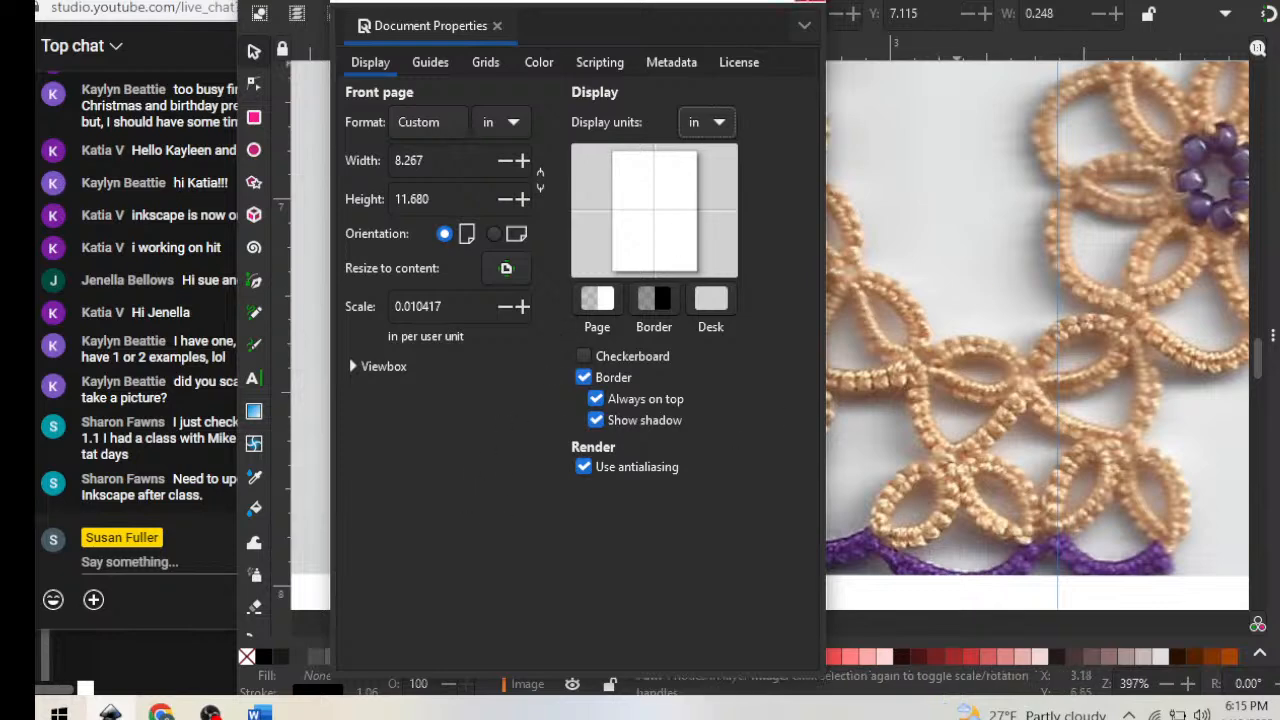
left_click(810, 1)
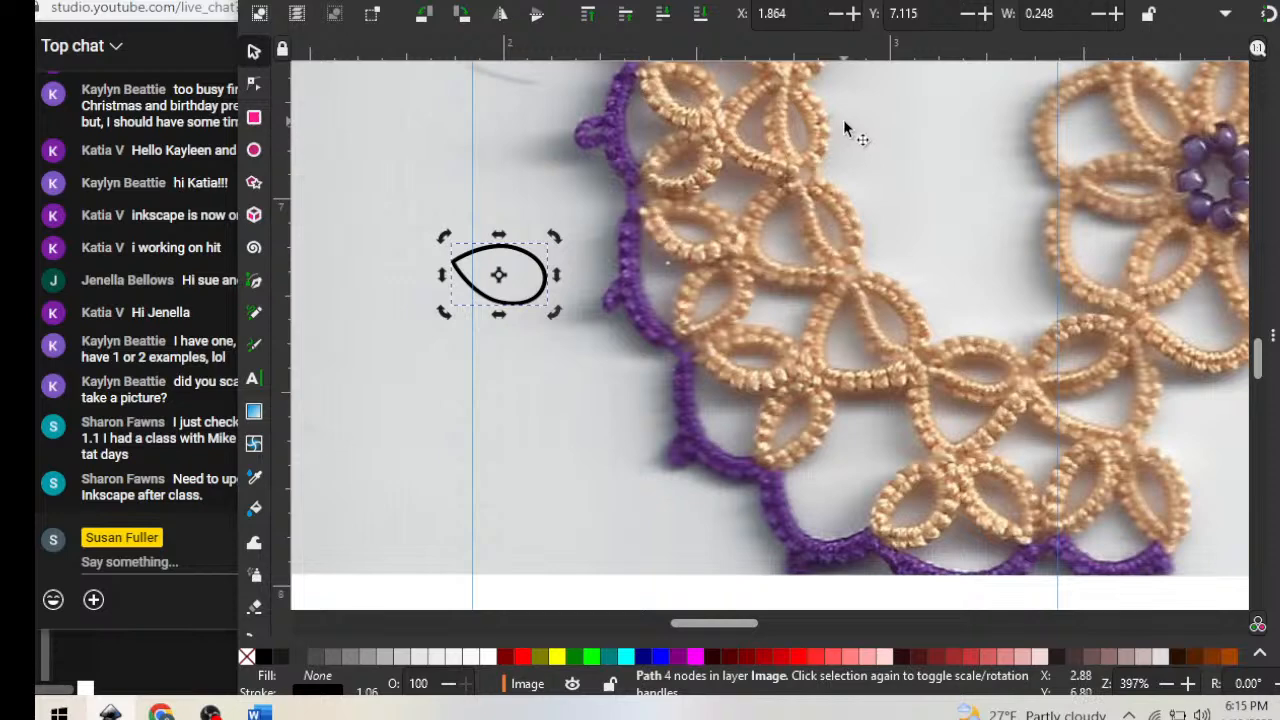
Set the zoom to 1:1 and move the scanned tatting image off to the right so the page is blank
left_click_drag(841, 117, 712, 241)
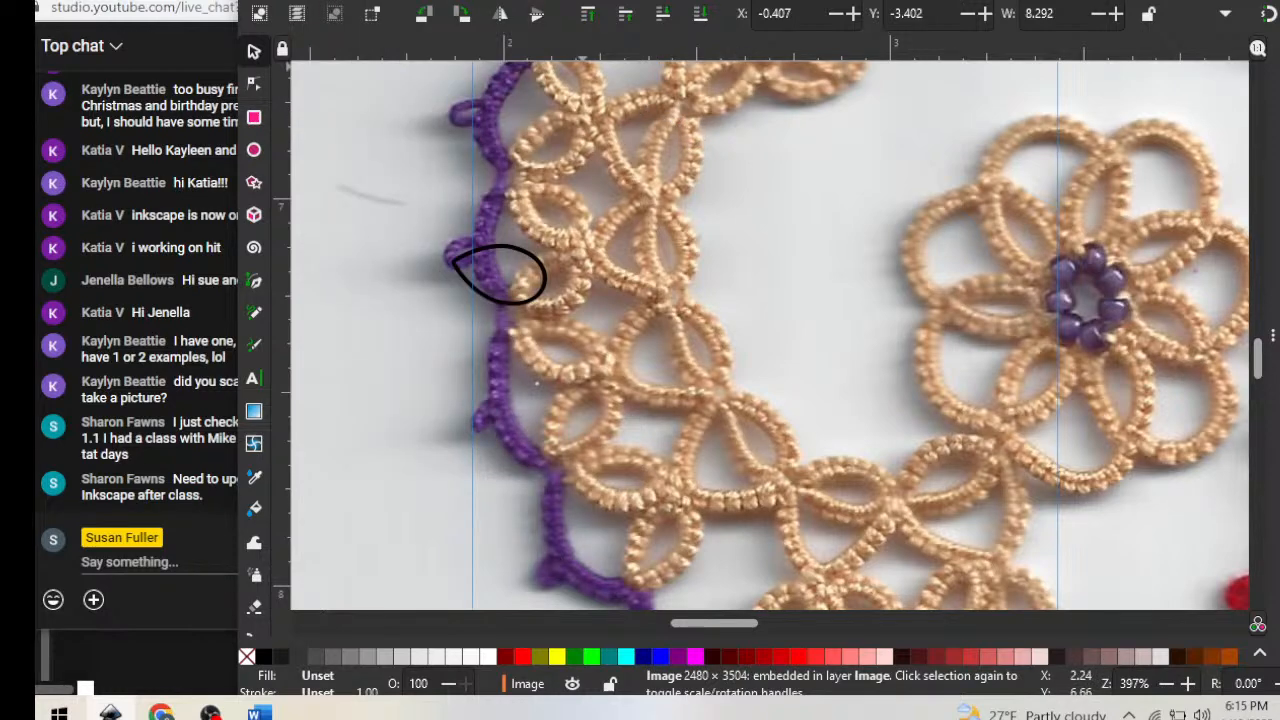
left_click(324, 1)
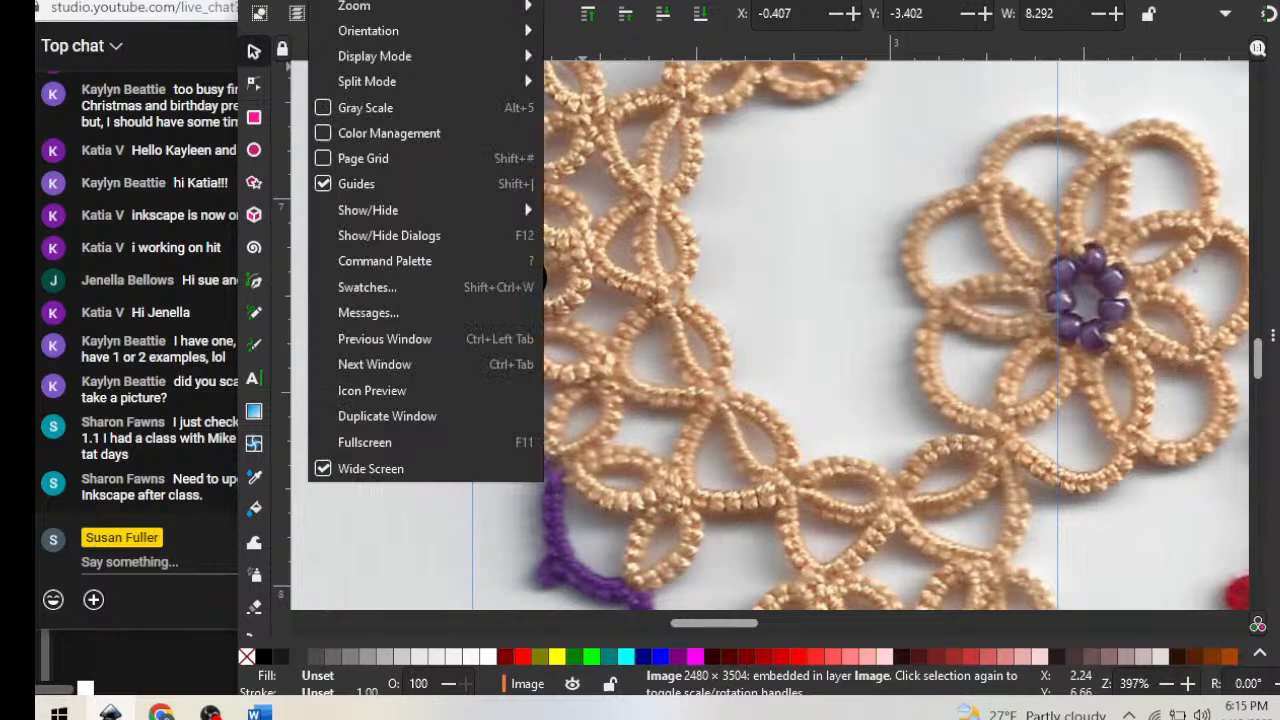
mouse_move(352, 10)
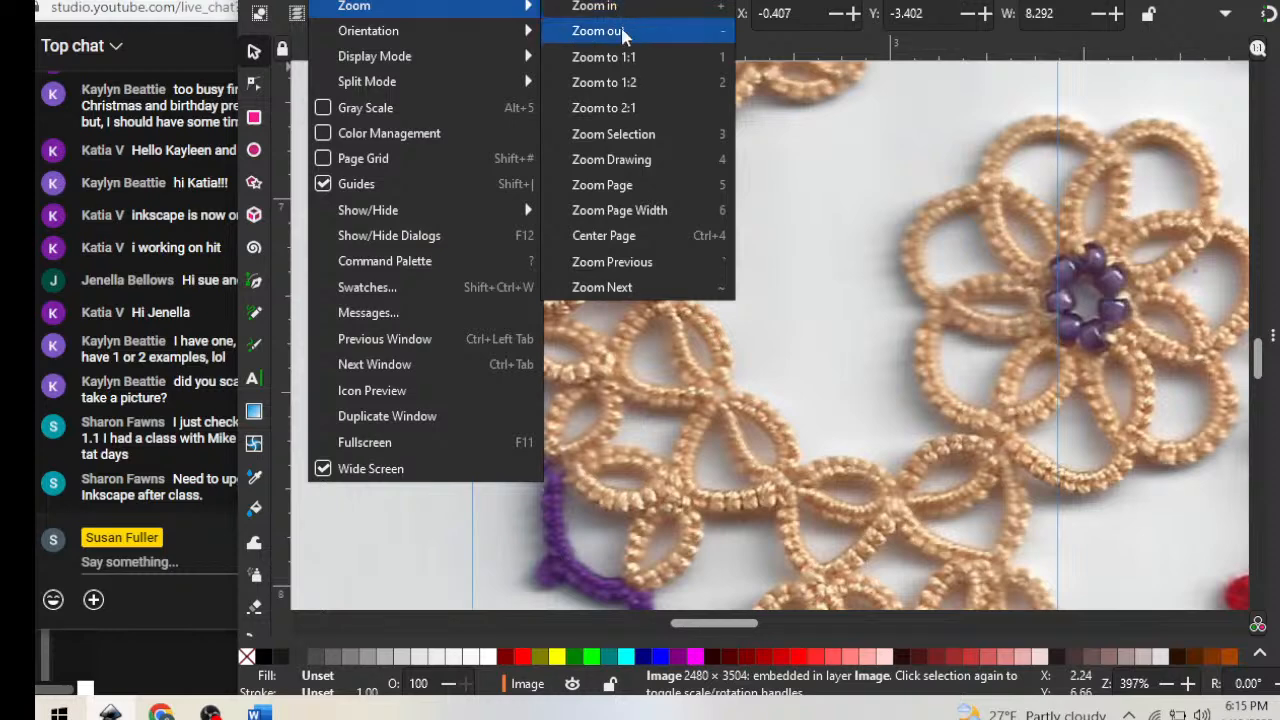
left_click(622, 62)
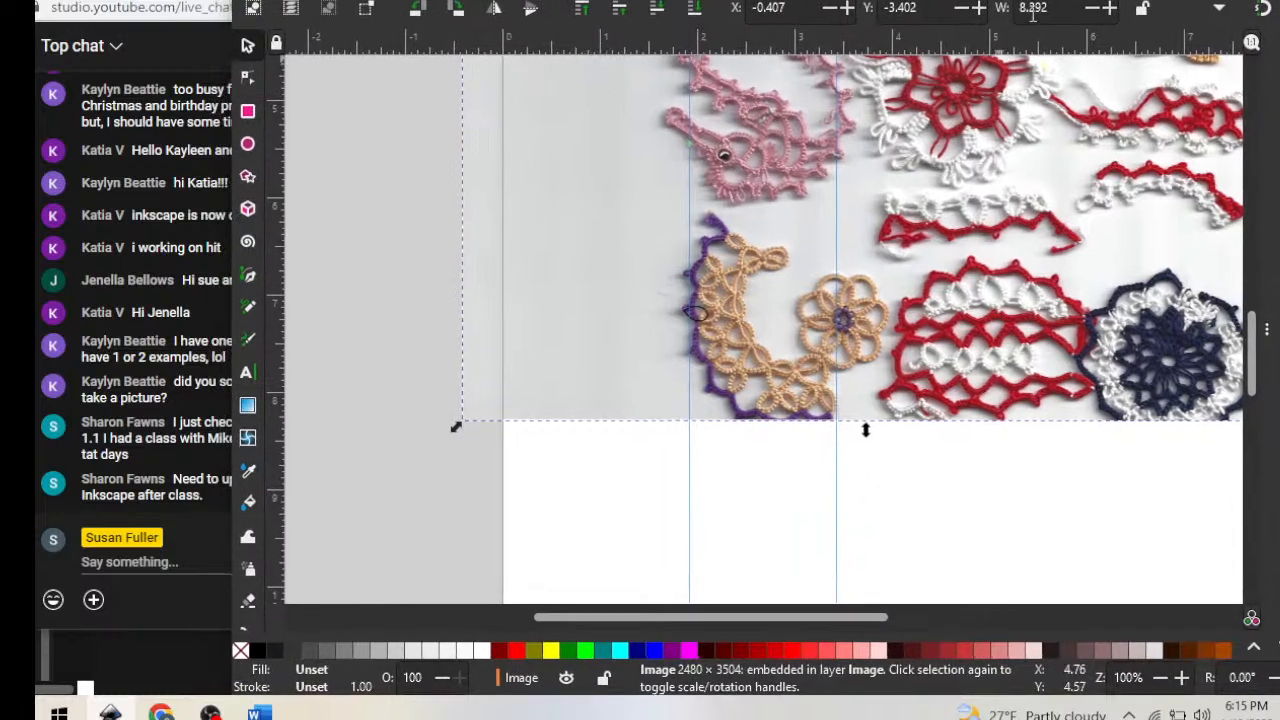
left_click_drag(968, 138, 940, 240)
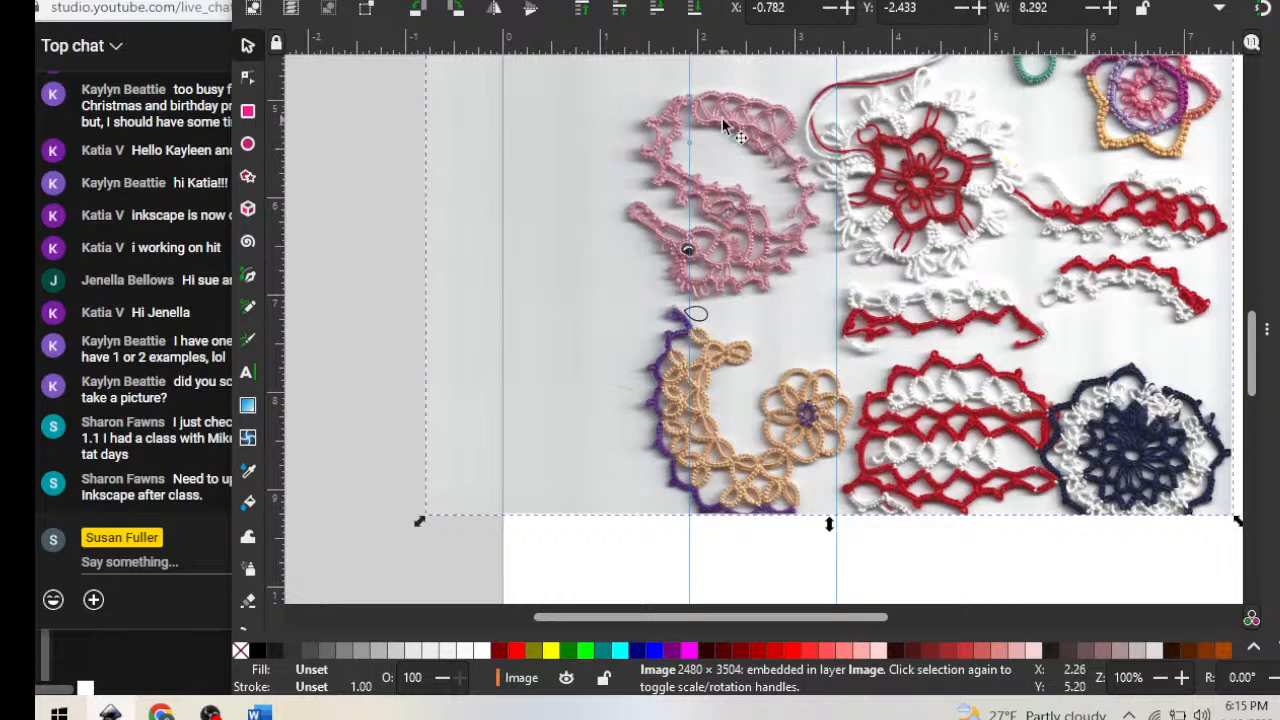
left_click_drag(725, 125, 1250, 257)
Move the teardrop onto the blank page near X 1.020, Y 5.251, rotate it upright with its point down, and deselect it
left_click_drag(697, 316, 620, 120)
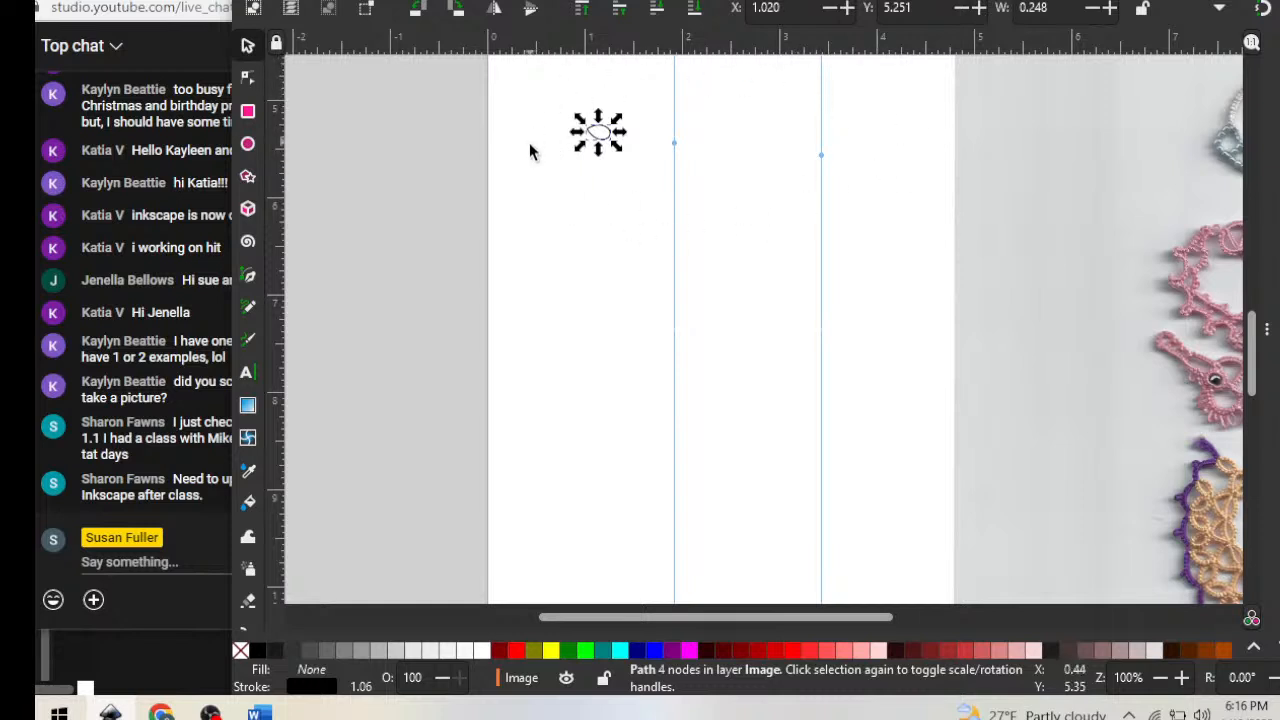
left_click(612, 148)
left_click_drag(620, 157, 616, 128)
left_click(629, 180)
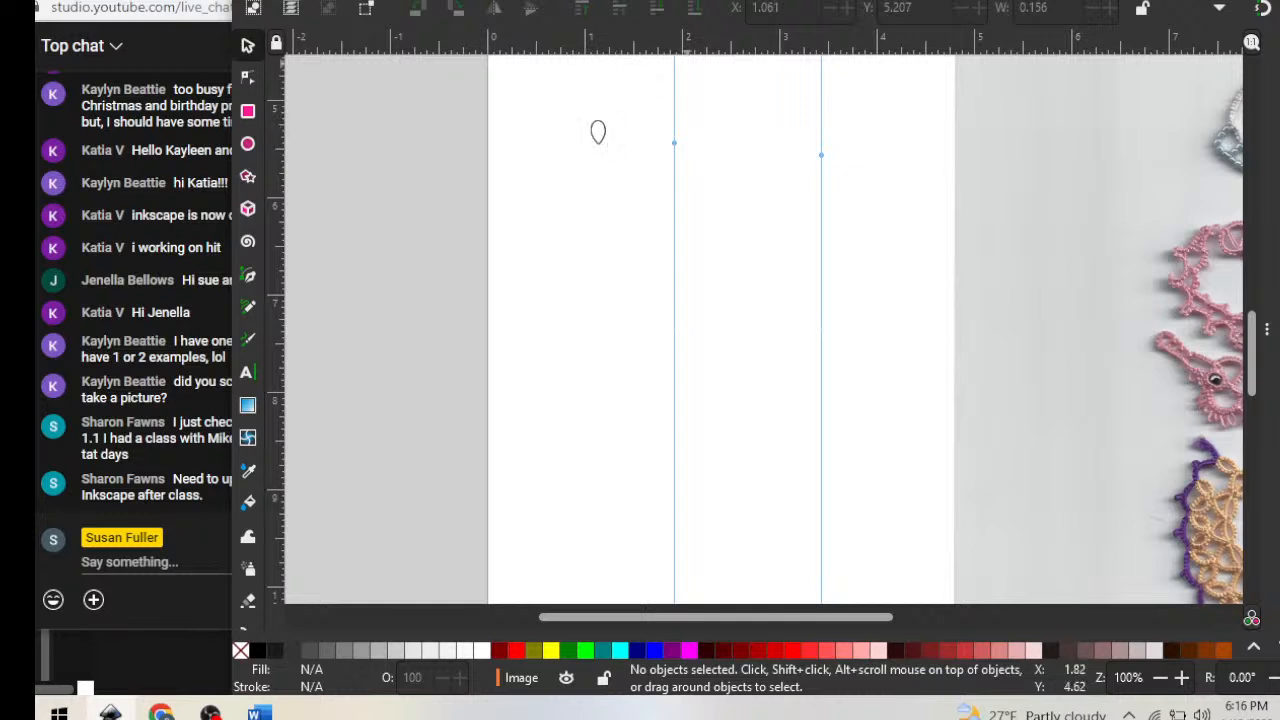
Reposition the Inkscape window to expose its menus and command bar, and open and enlarge the Preferences dialog
mouse_move(690, 5)
left_mouse_down()
mouse_move(731, 0)
mouse_move(702, 0)
left_mouse_up()
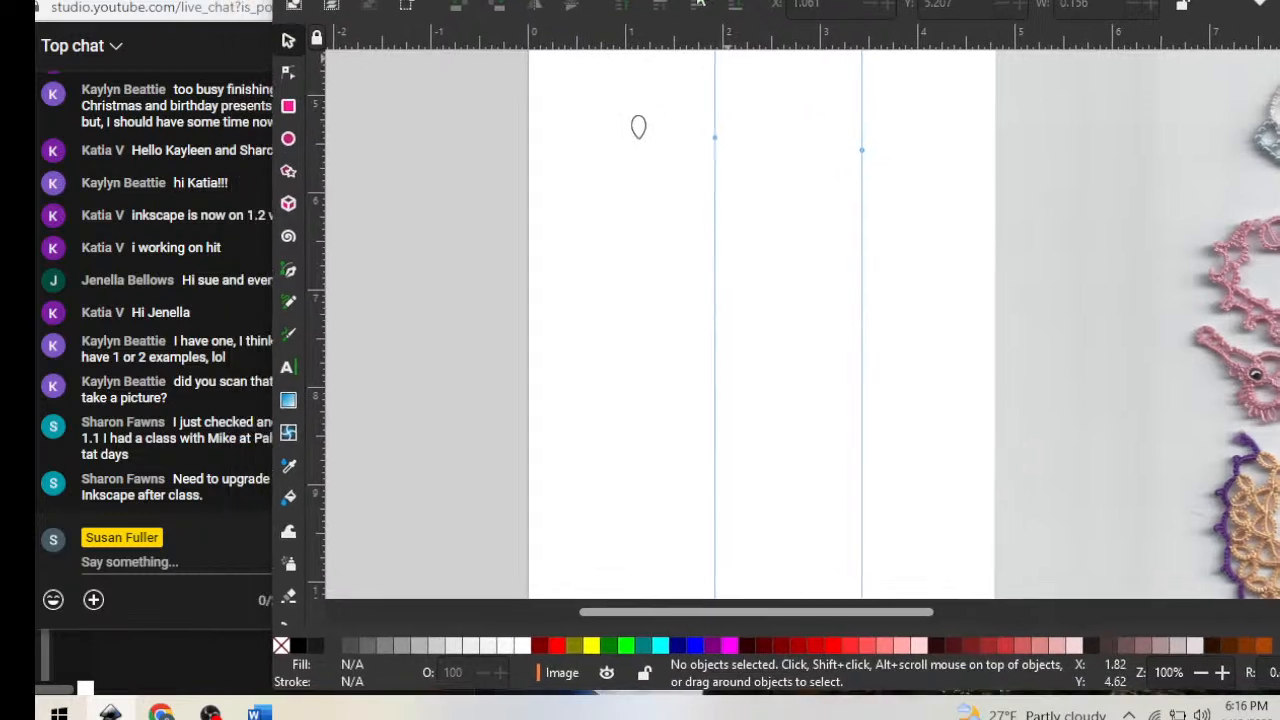
left_click_drag(924, 0, 877, 4)
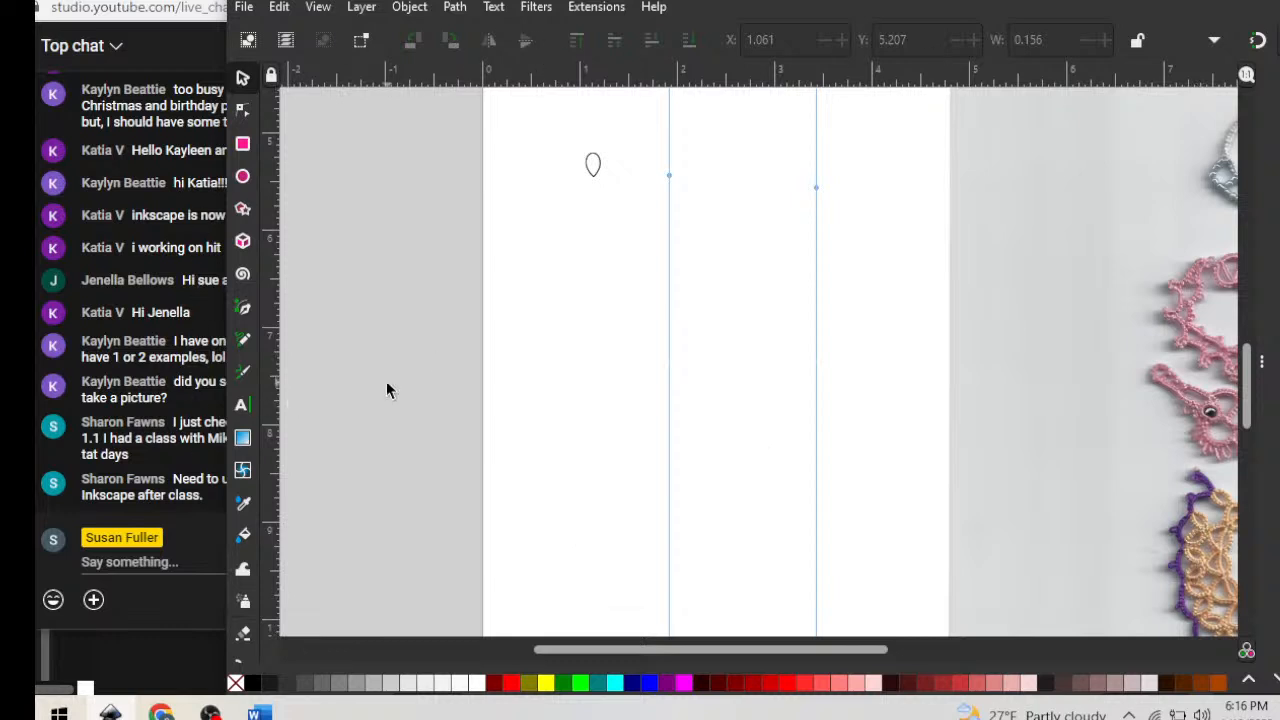
mouse_move(540, 1)
left_mouse_down()
mouse_move(544, 11)
mouse_move(521, 0)
left_mouse_up()
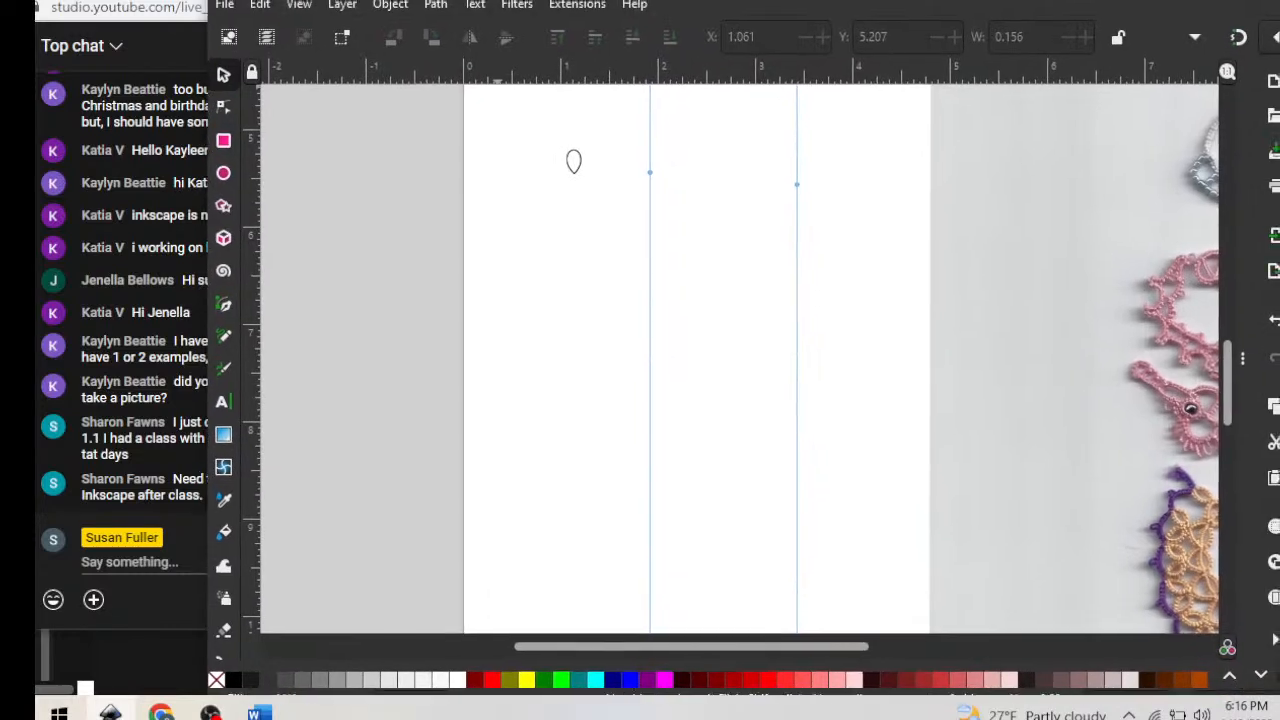
left_click(1273, 641)
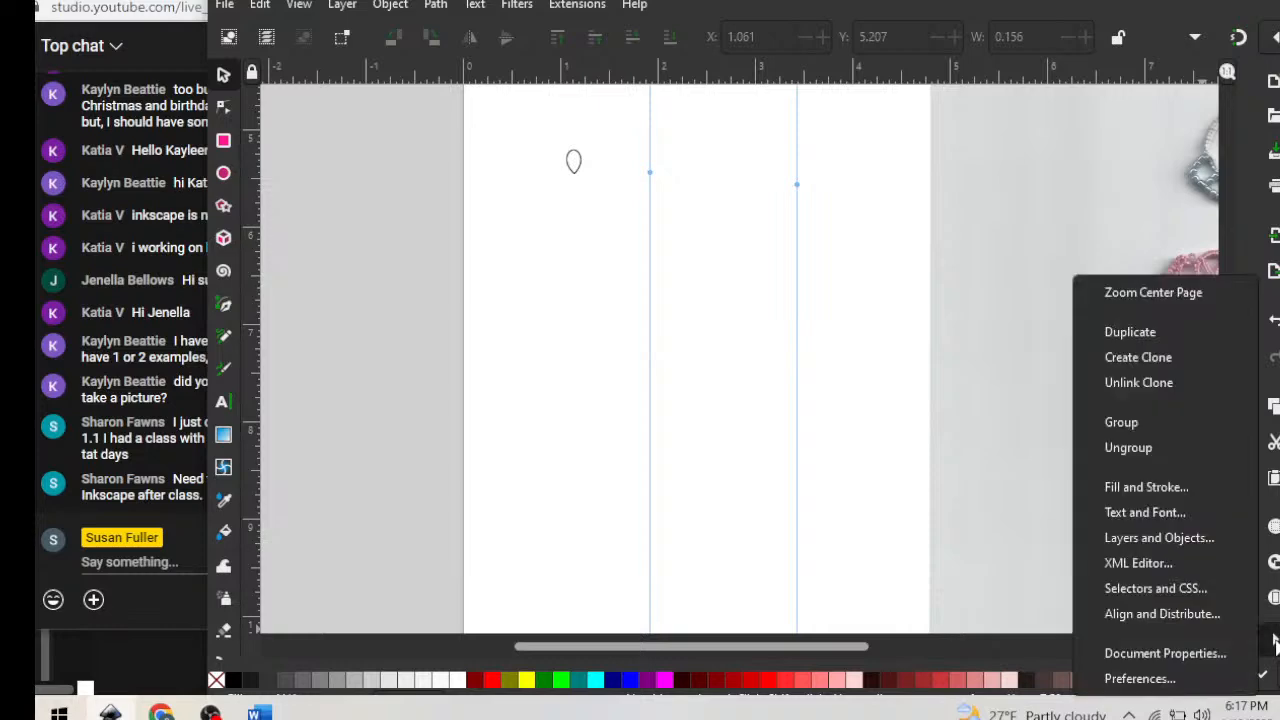
left_click(1162, 681)
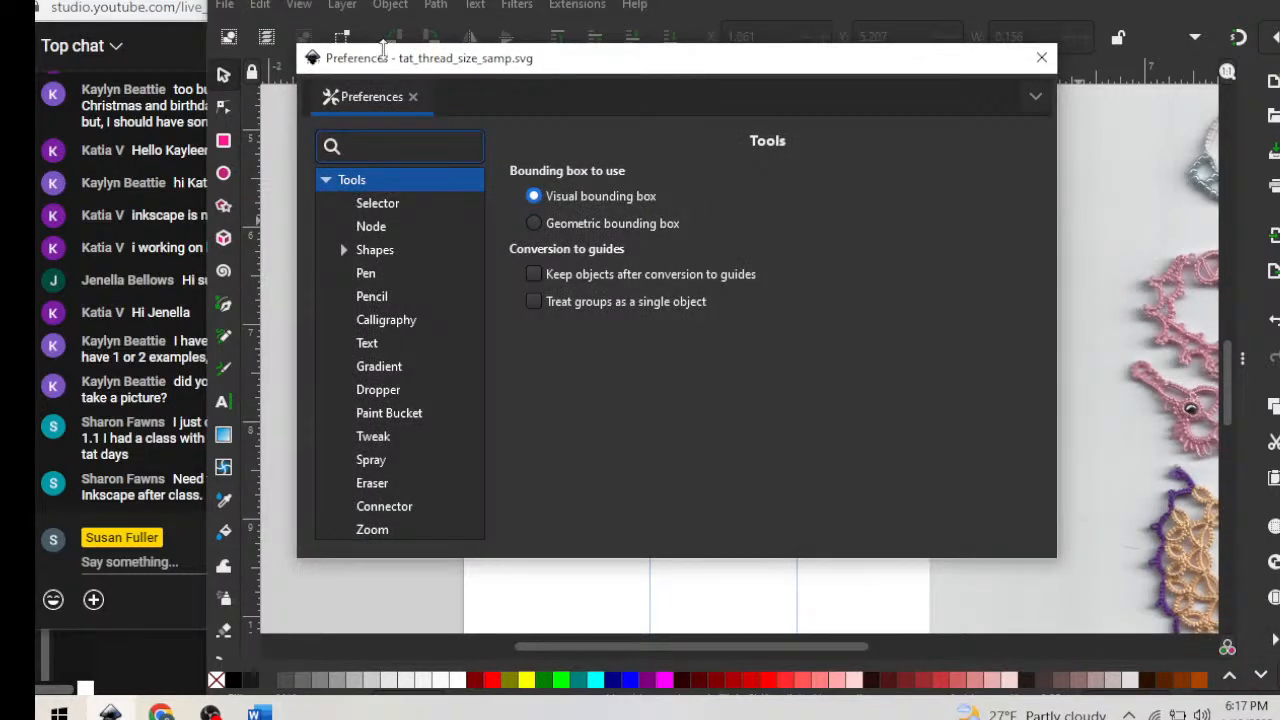
left_click_drag(564, 70, 530, 18)
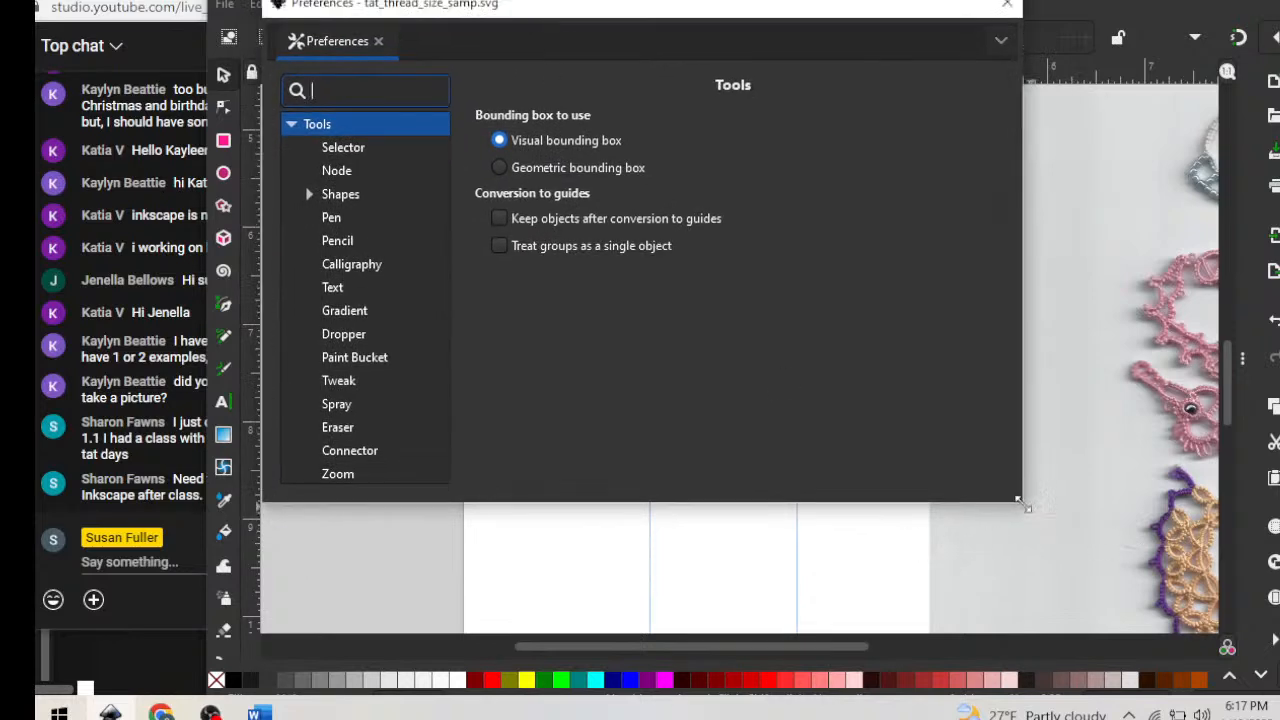
left_click_drag(1027, 508, 1198, 616)
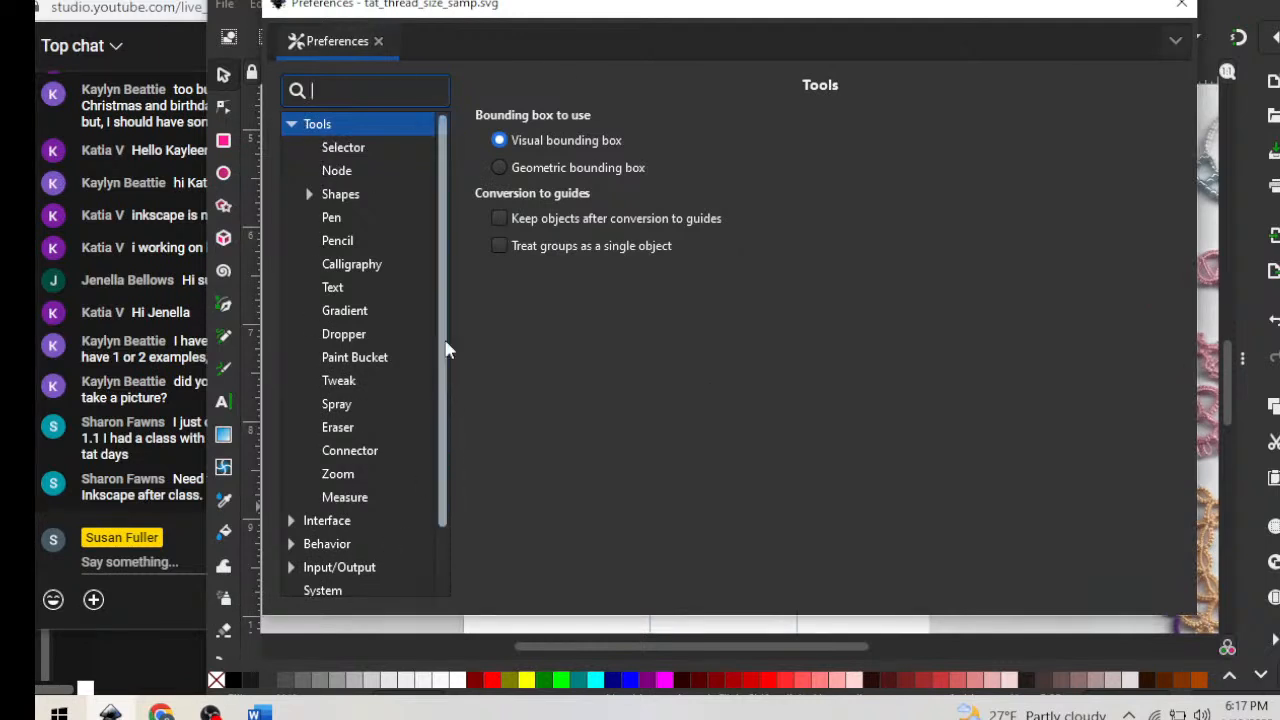
Set the interface zoom correction ruler to inches and the zoom correction factor to 170%
left_click(292, 124)
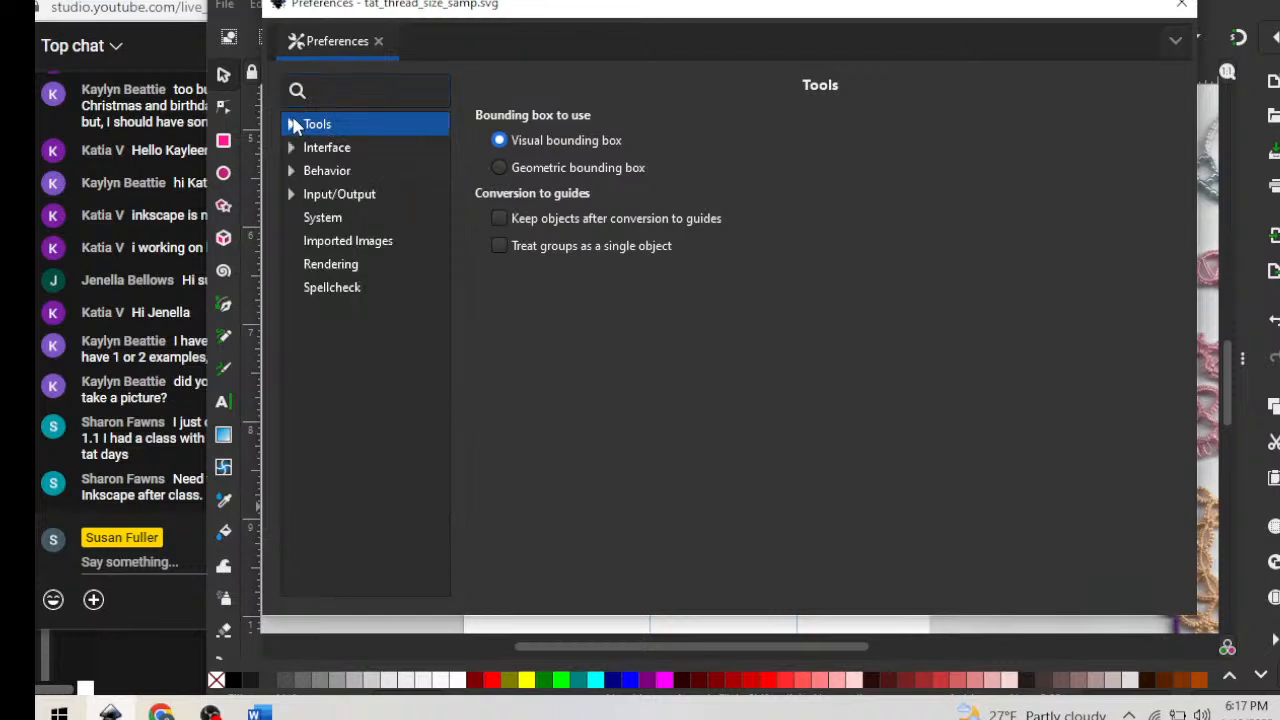
left_click(326, 150)
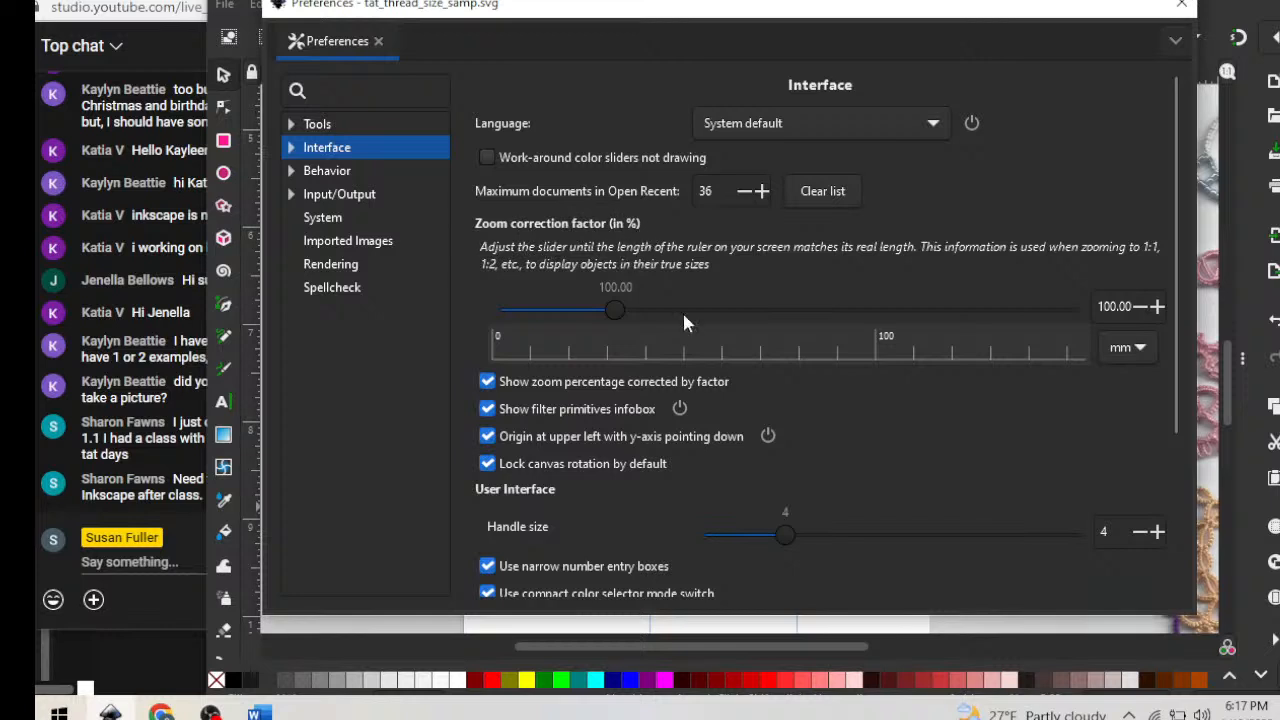
left_click(1140, 350)
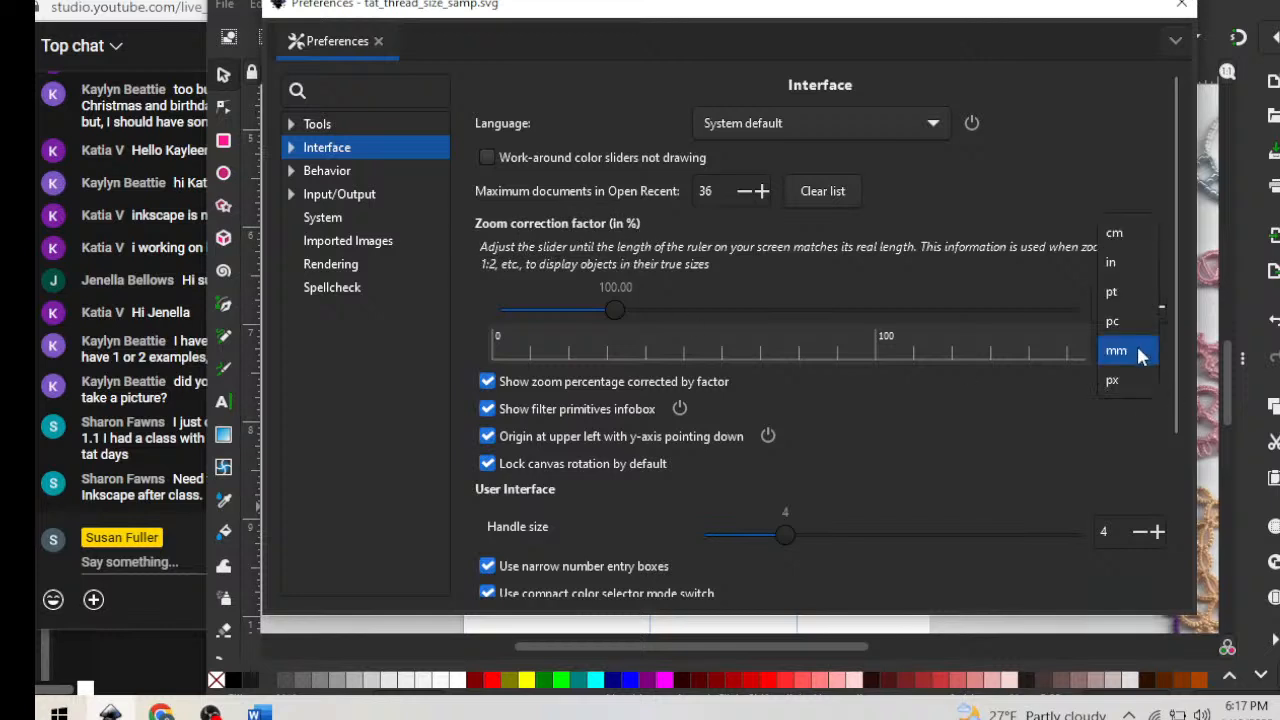
left_click(1120, 264)
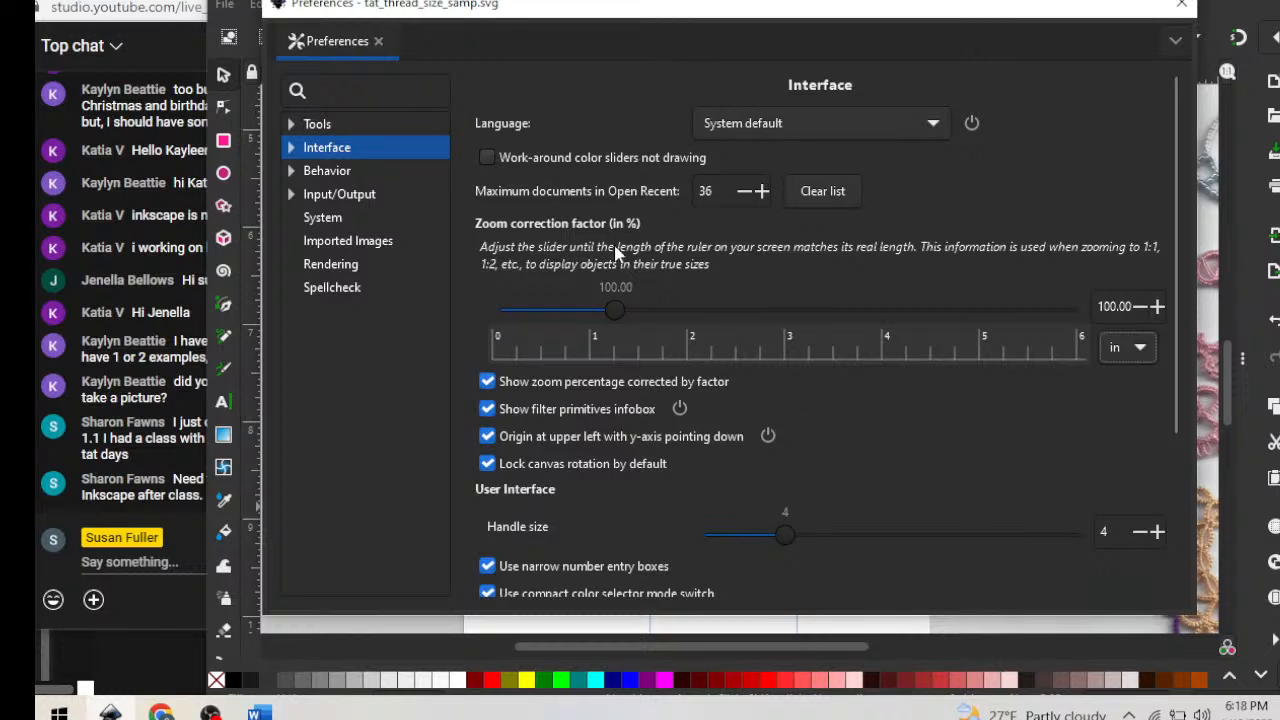
scroll(802, 296, "up", 1)
scroll(800, 294, "down", 8)
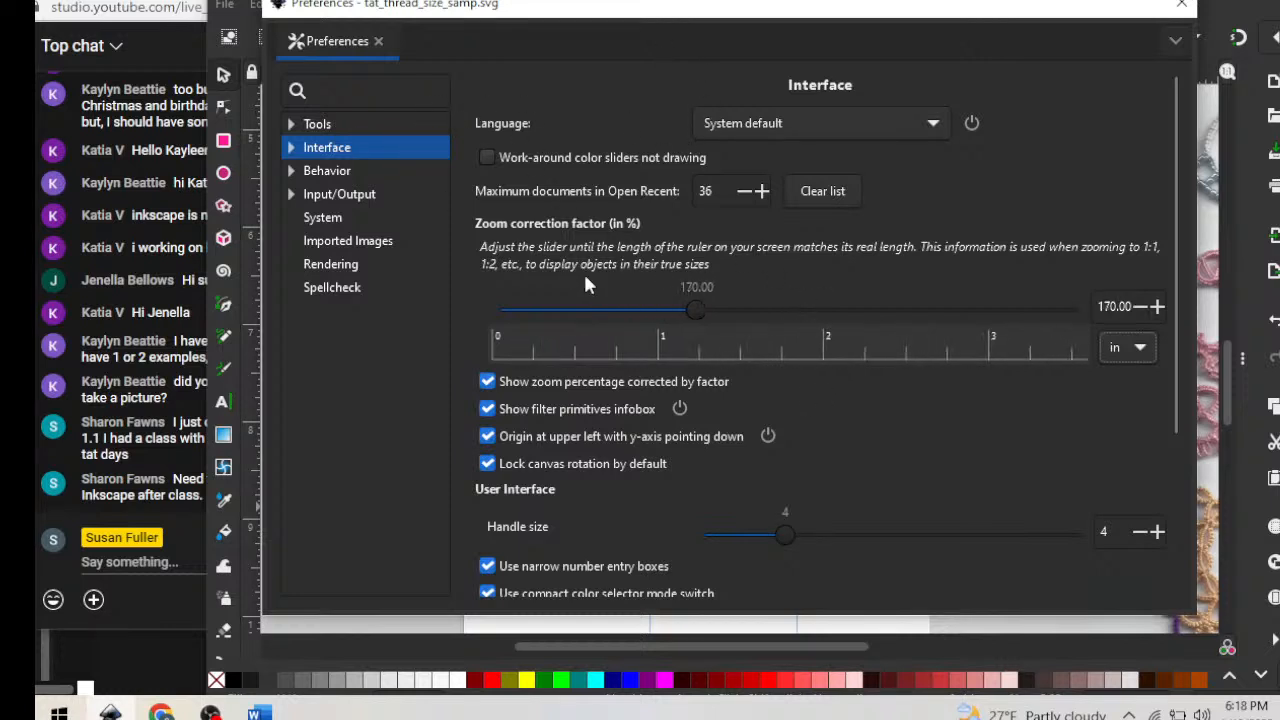
Change the GTK theme in the interface theming preferences to the system theme (Adwaita)
left_click(291, 148)
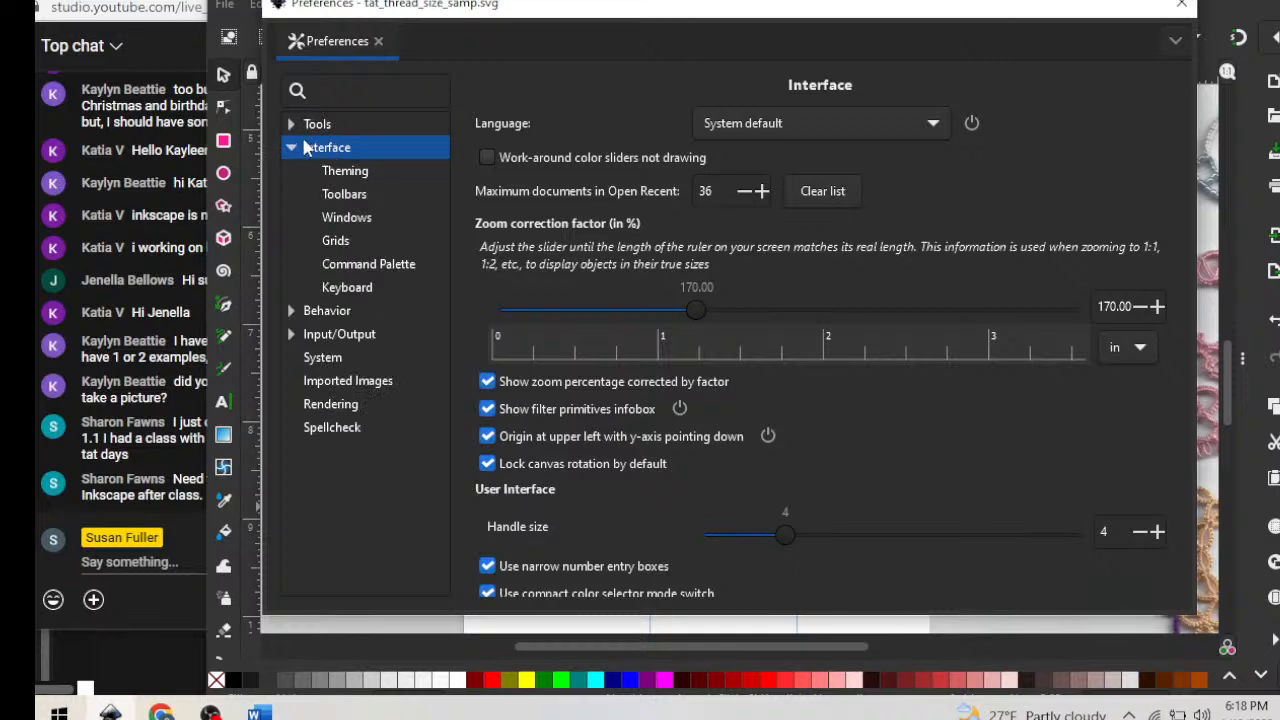
left_click(360, 175)
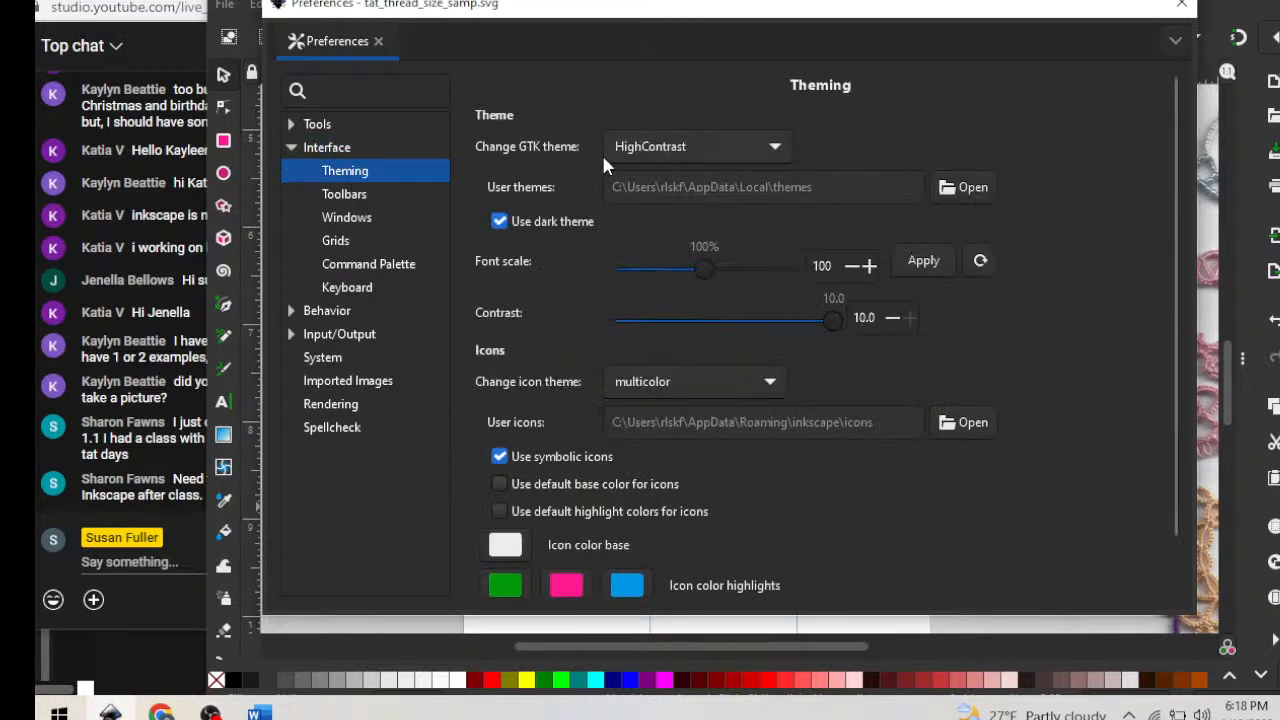
left_click(771, 148)
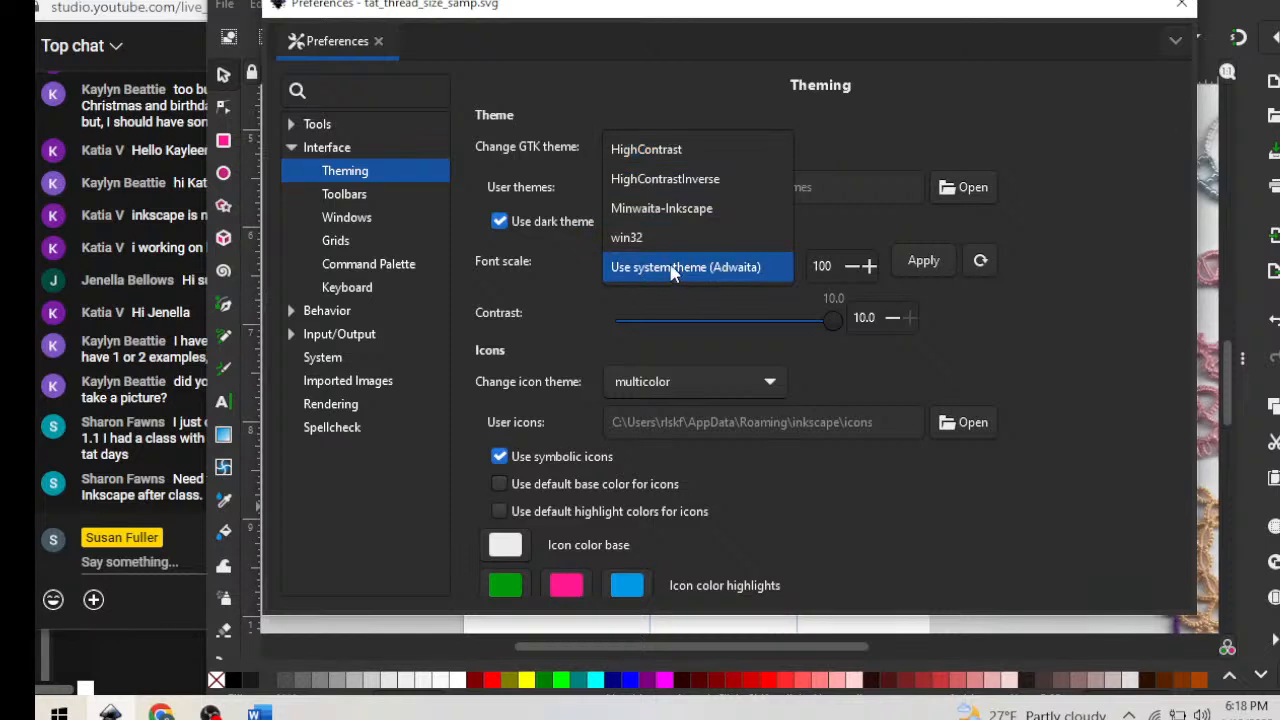
left_click(669, 267)
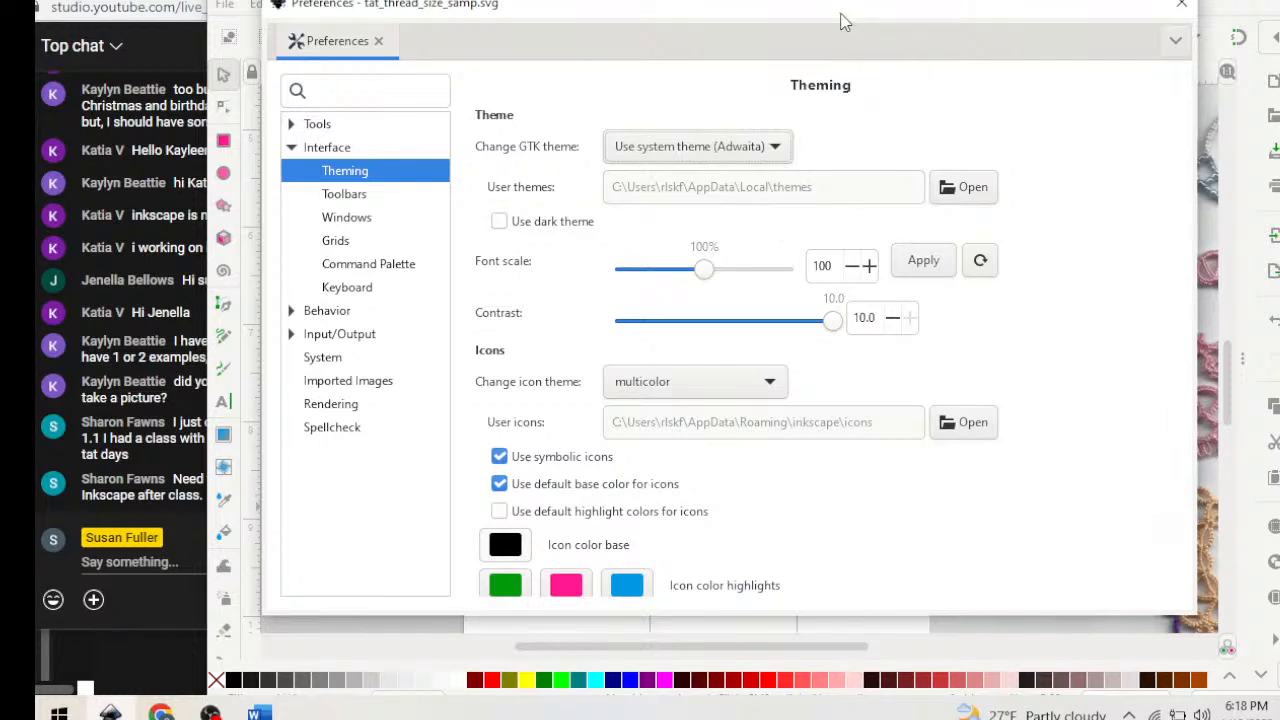
mouse_move(843, 22)
left_mouse_down()
mouse_move(911, 283)
mouse_move(873, 35)
mouse_move(864, 29)
mouse_move(870, 70)
mouse_move(834, 78)
mouse_move(832, 40)
left_mouse_up()
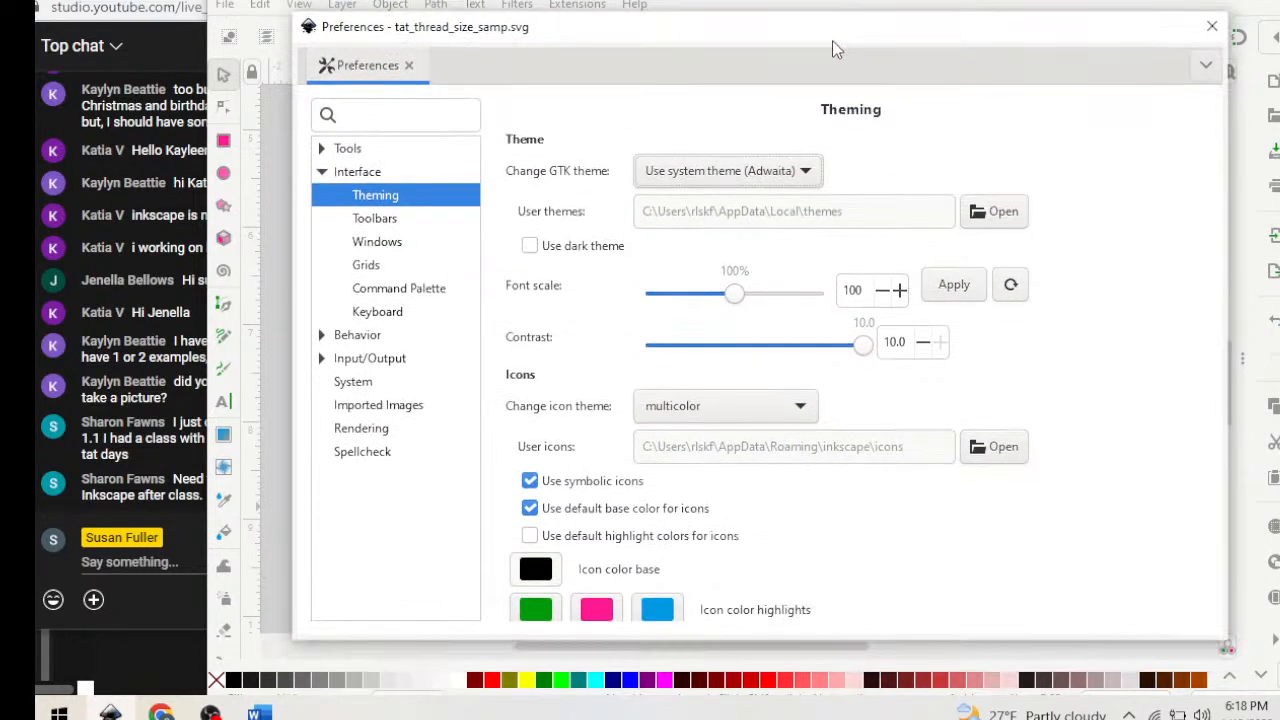
Set the GTK theme to HighContrast and view the toolbar preferences
left_click(806, 172)
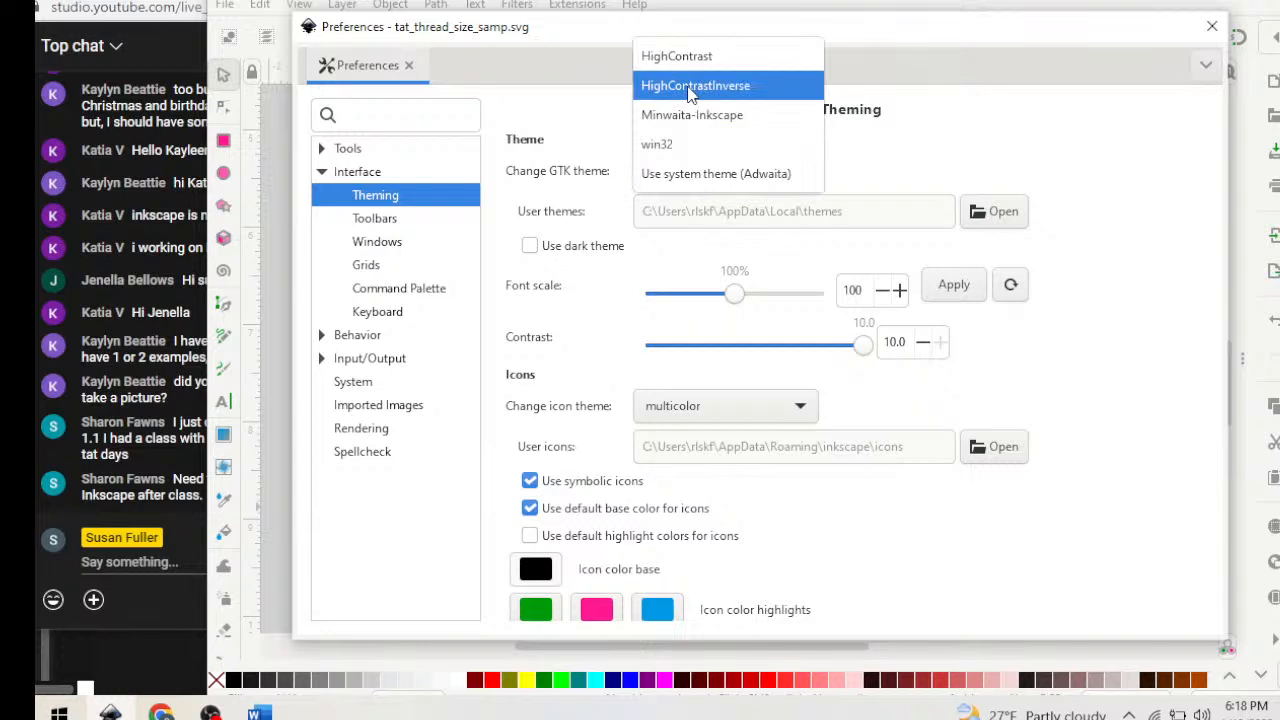
left_click(682, 56)
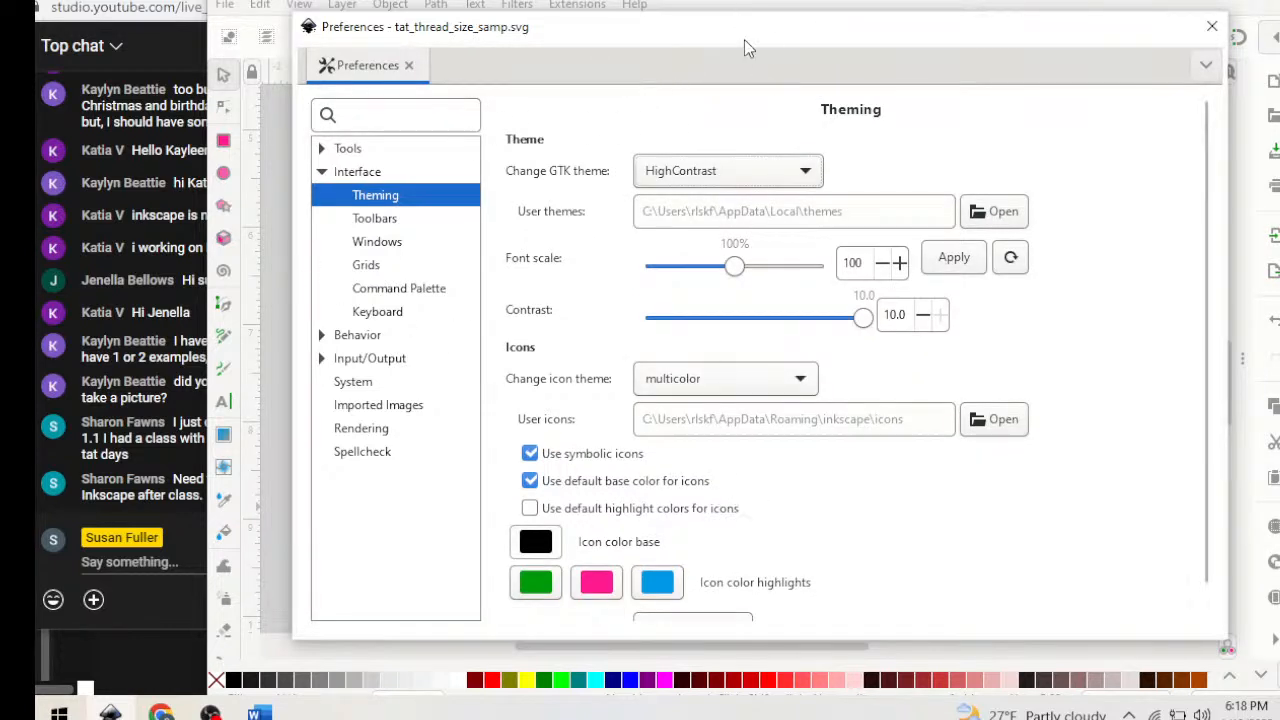
left_click_drag(744, 48, 754, 0)
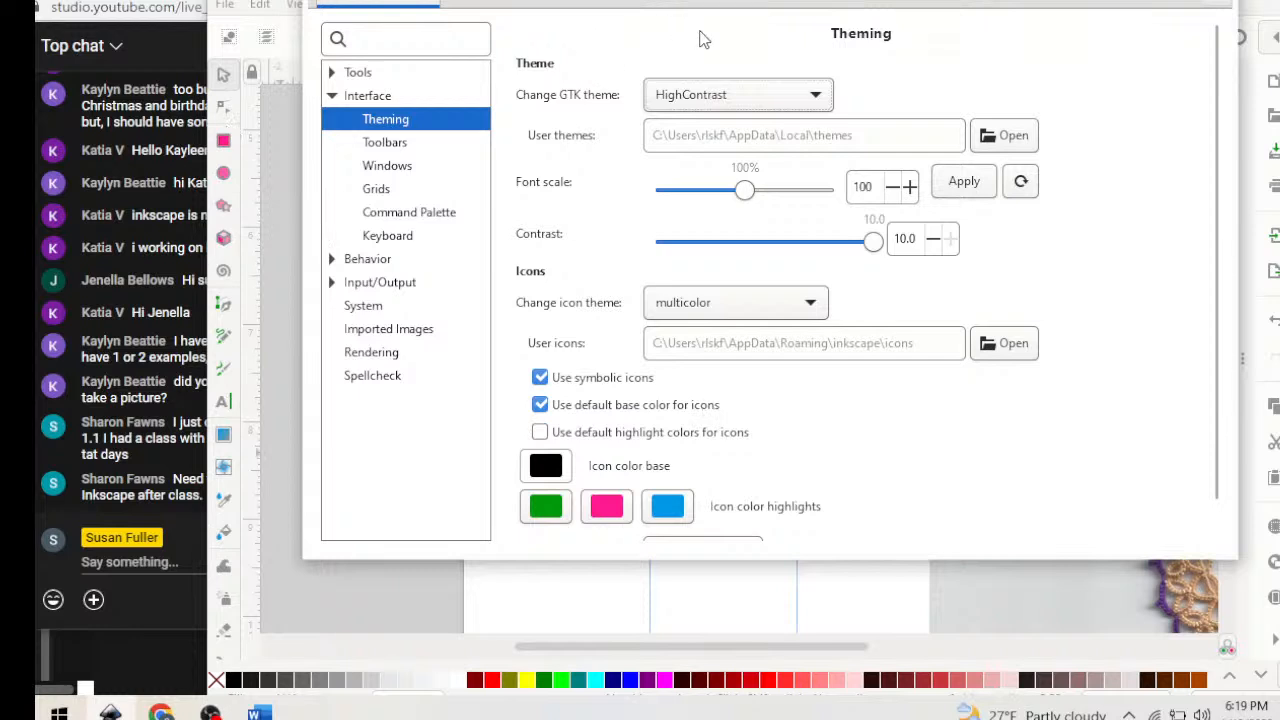
left_click(393, 144)
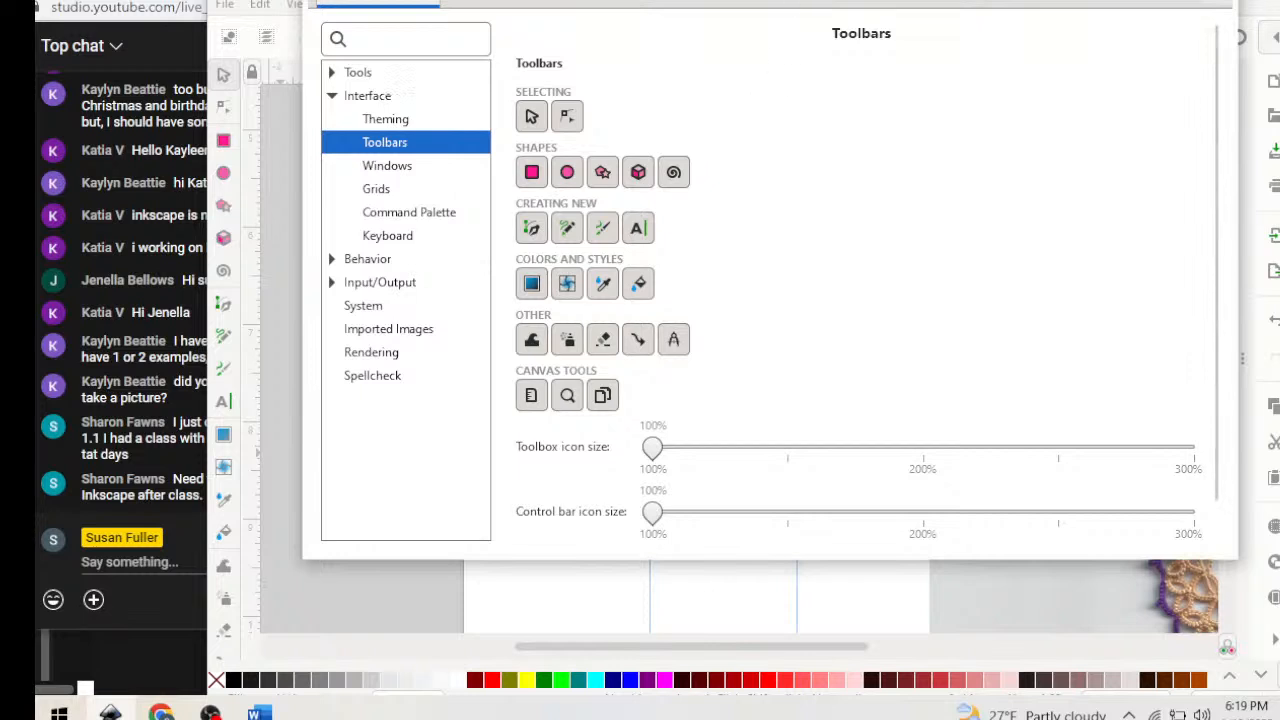
left_click_drag(788, 0, 809, 1)
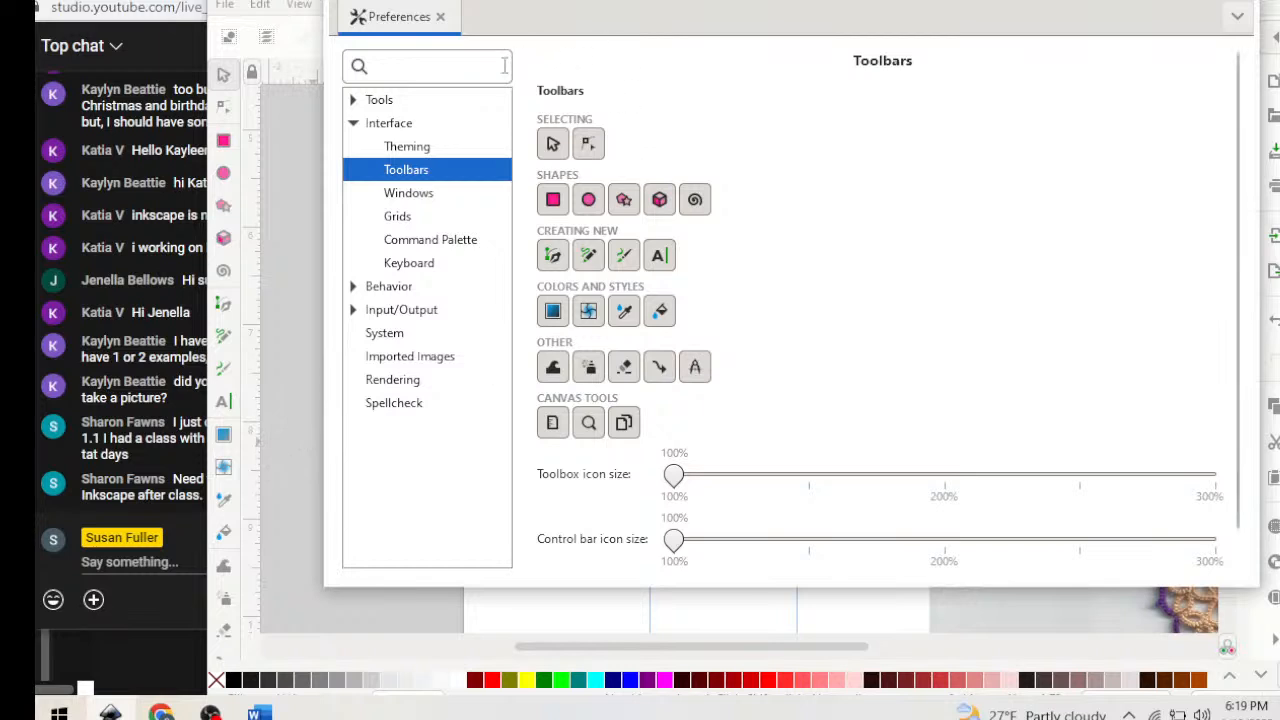
Return to the theming preferences, reselect HighContrast, enable the dark theme option, and close Preferences
left_click(408, 146)
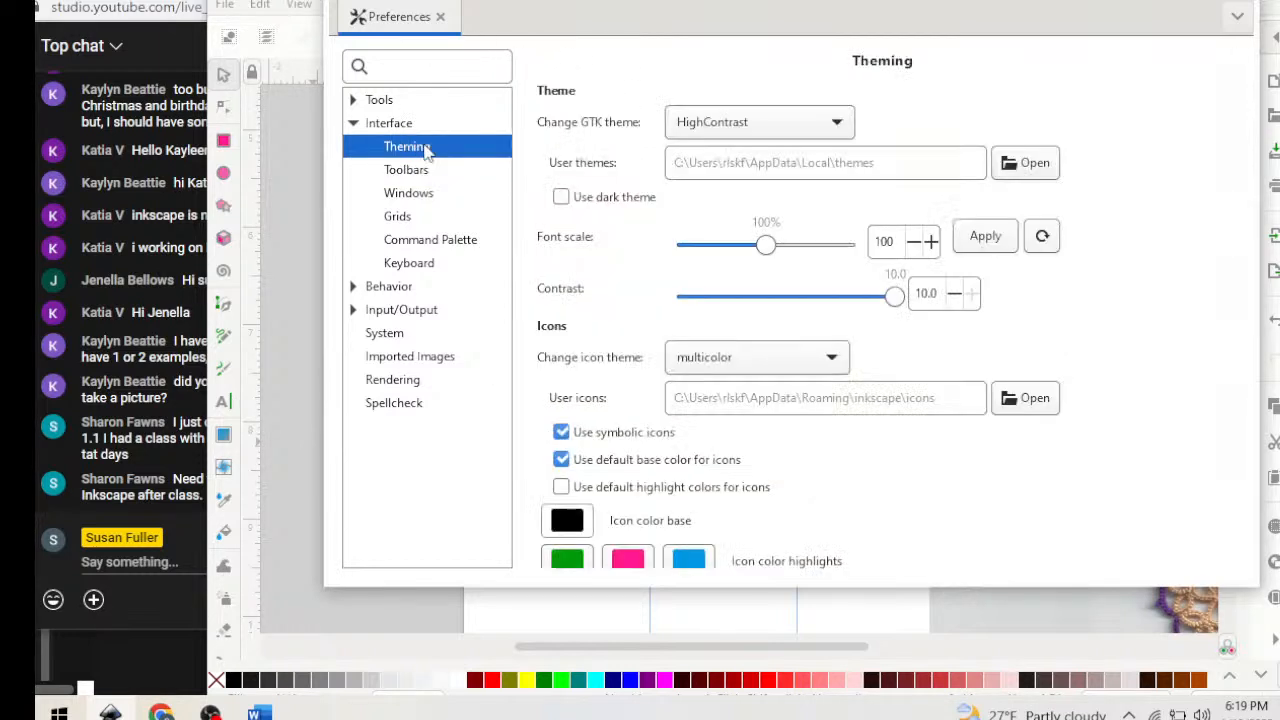
left_click(837, 120)
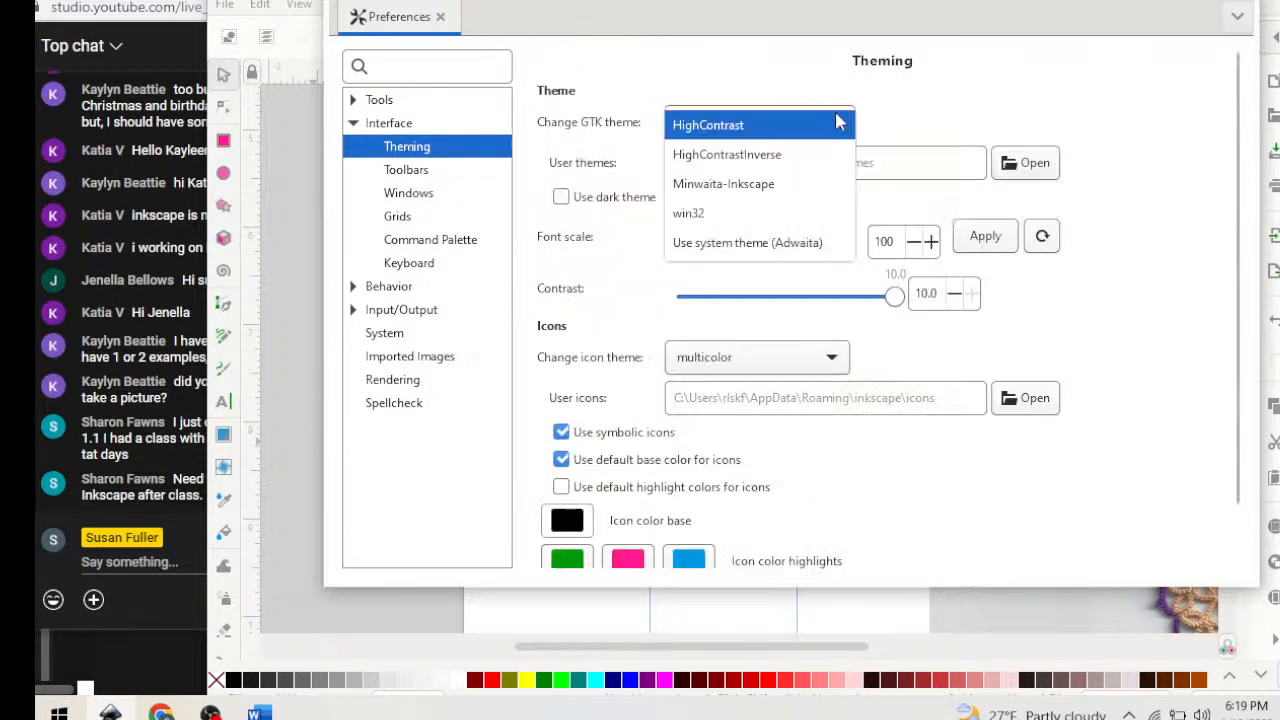
left_click(727, 133)
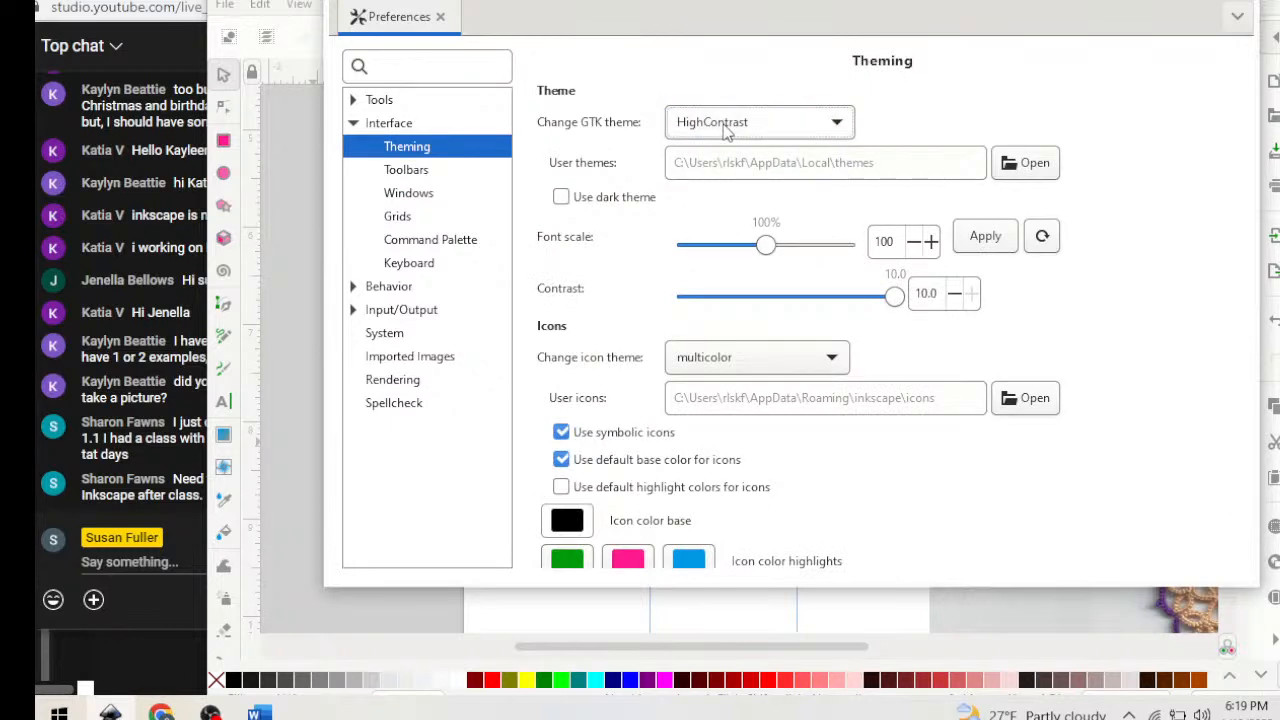
left_click(838, 124)
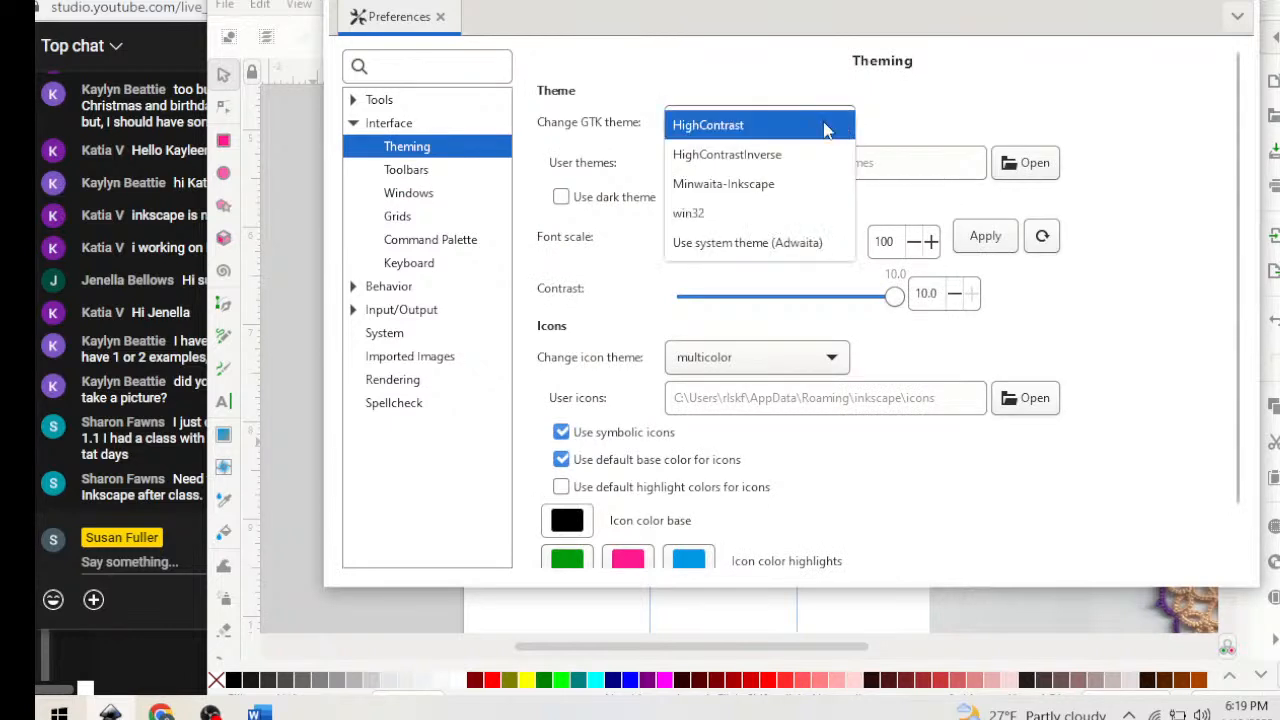
left_click(563, 200)
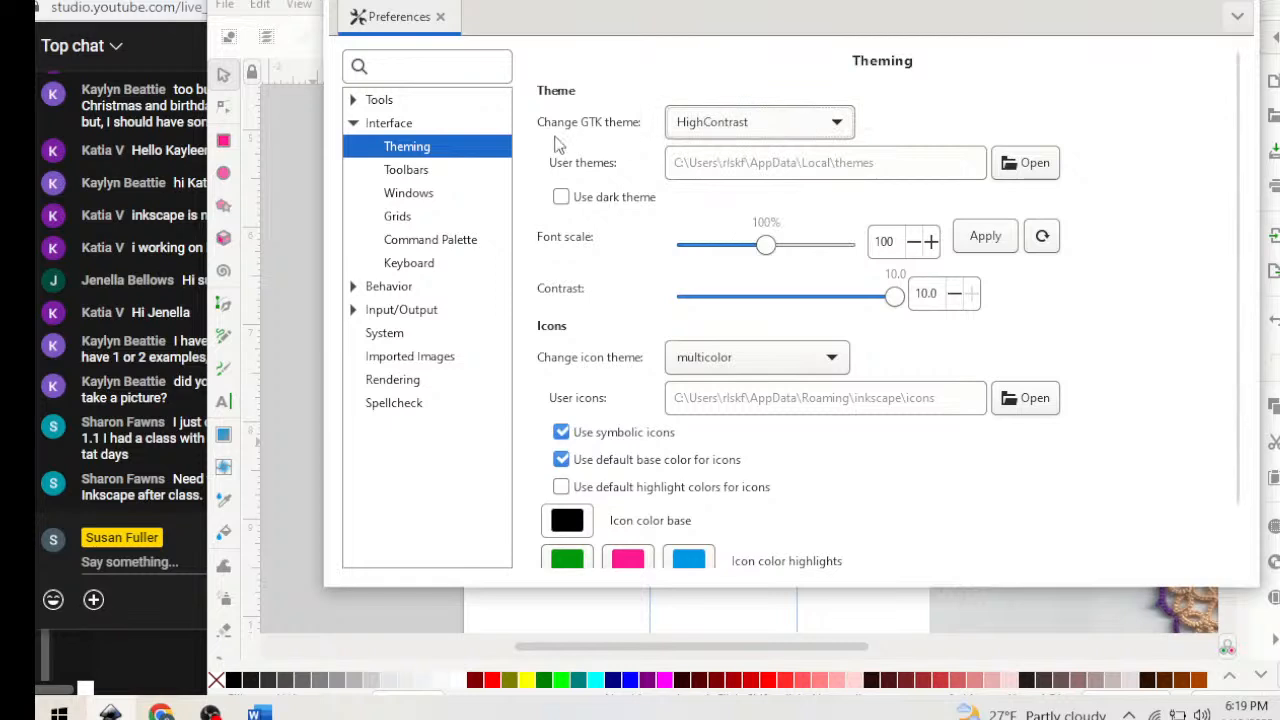
left_click(561, 198)
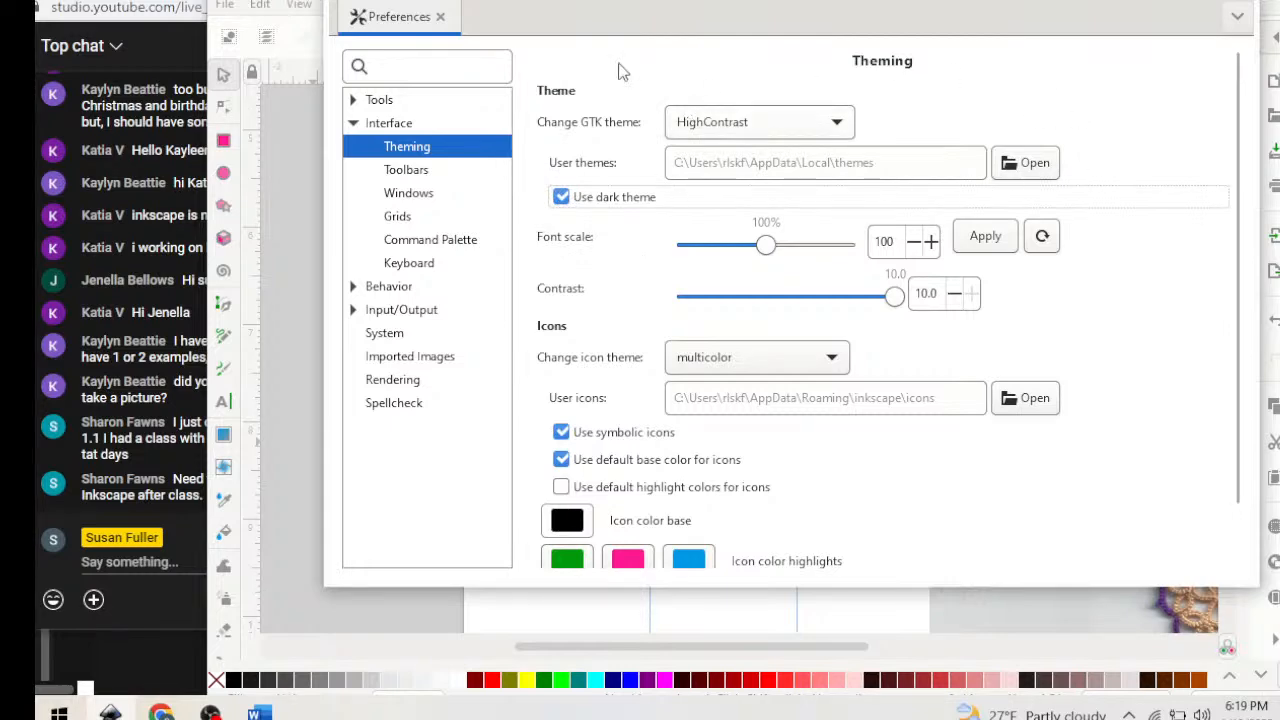
left_click_drag(660, 2, 775, 98)
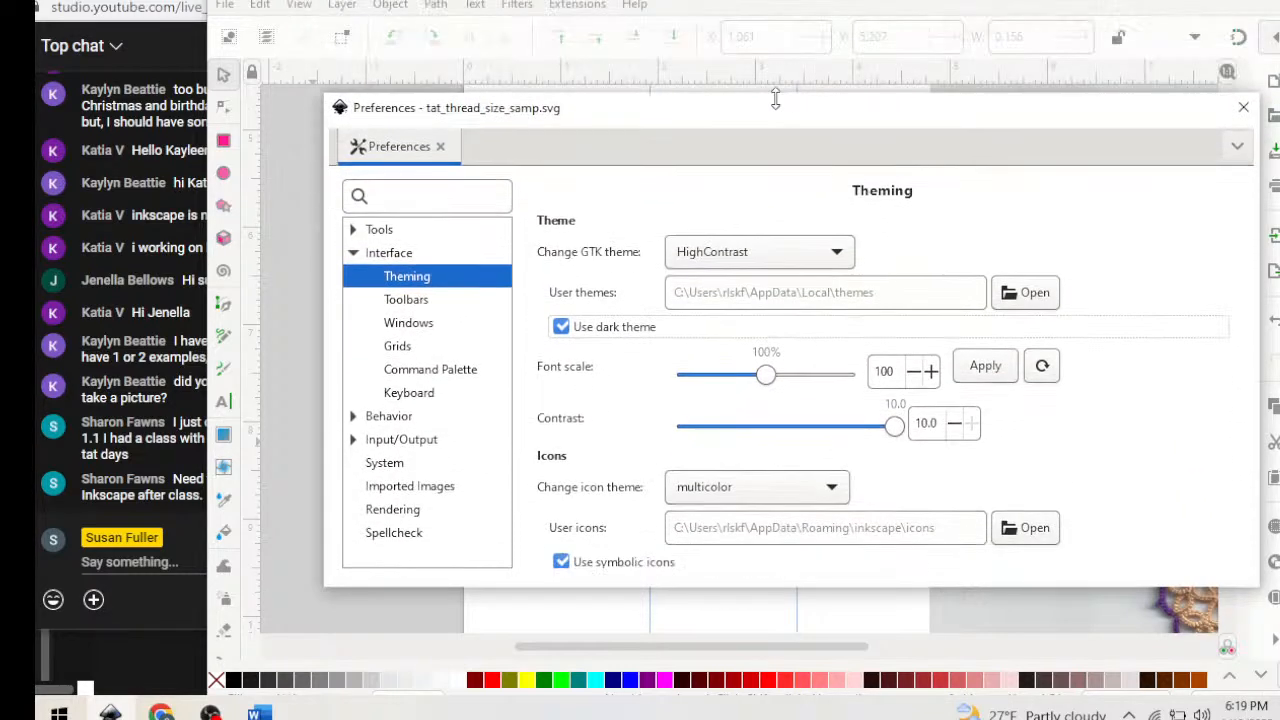
left_click(1243, 107)
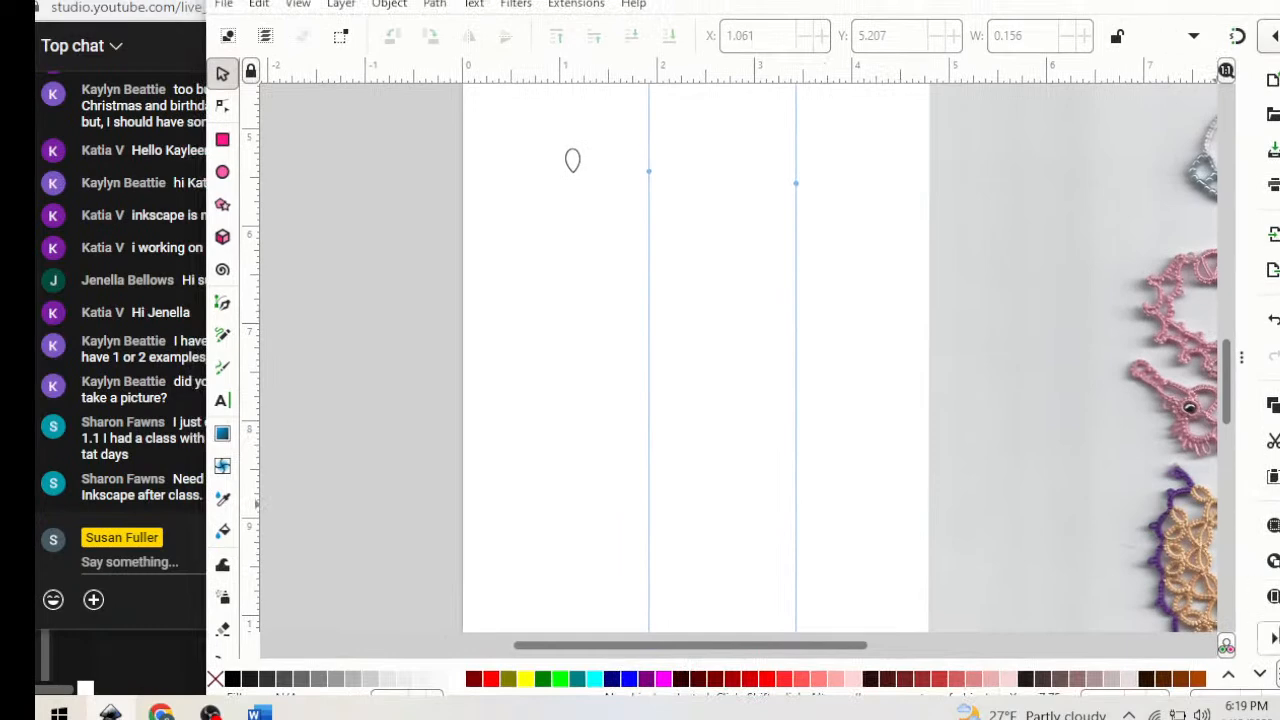
Reopen Preferences, set the GTK theme to Minwaita-Inkscape, and close the dialog
left_click(1274, 638)
left_click(1140, 678)
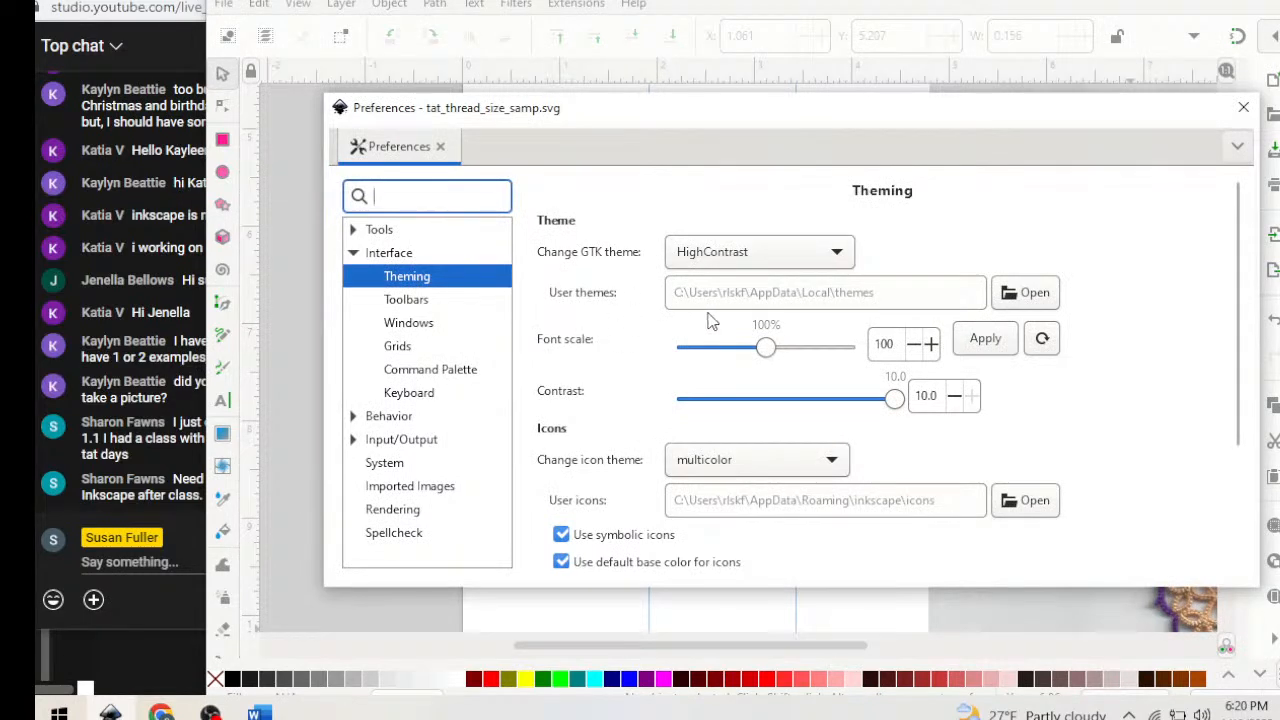
left_click(843, 252)
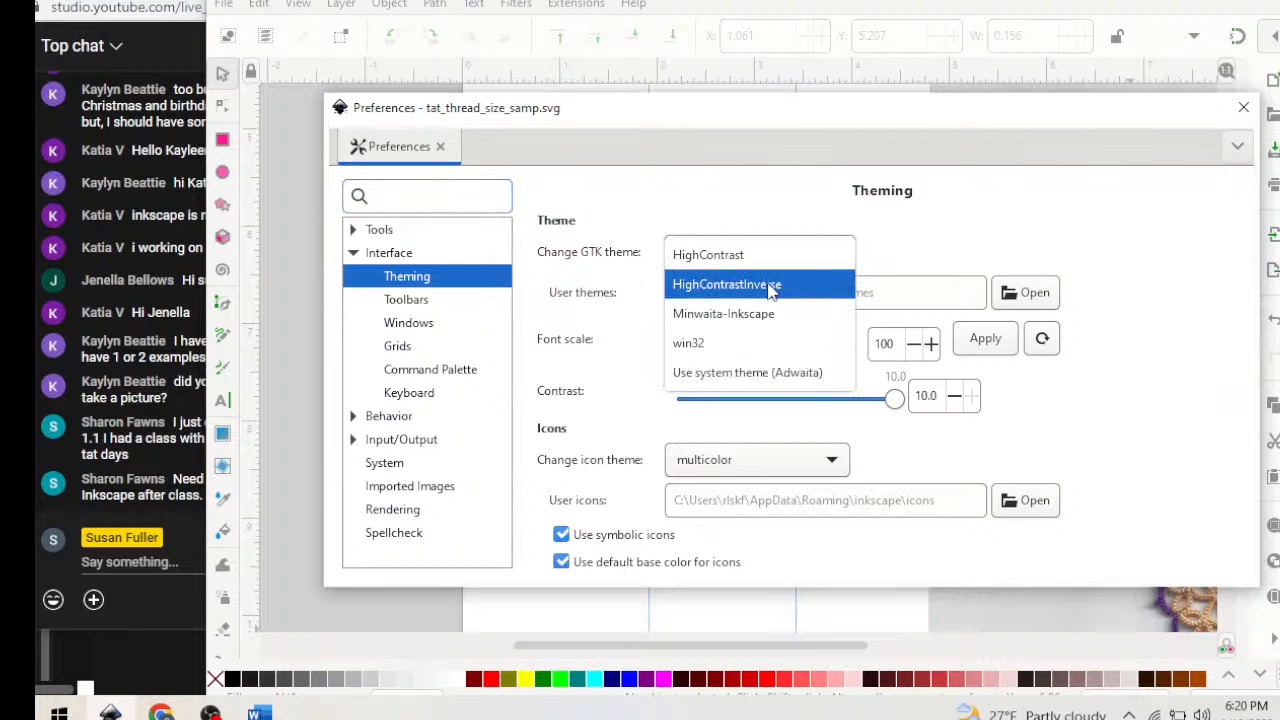
left_click(745, 313)
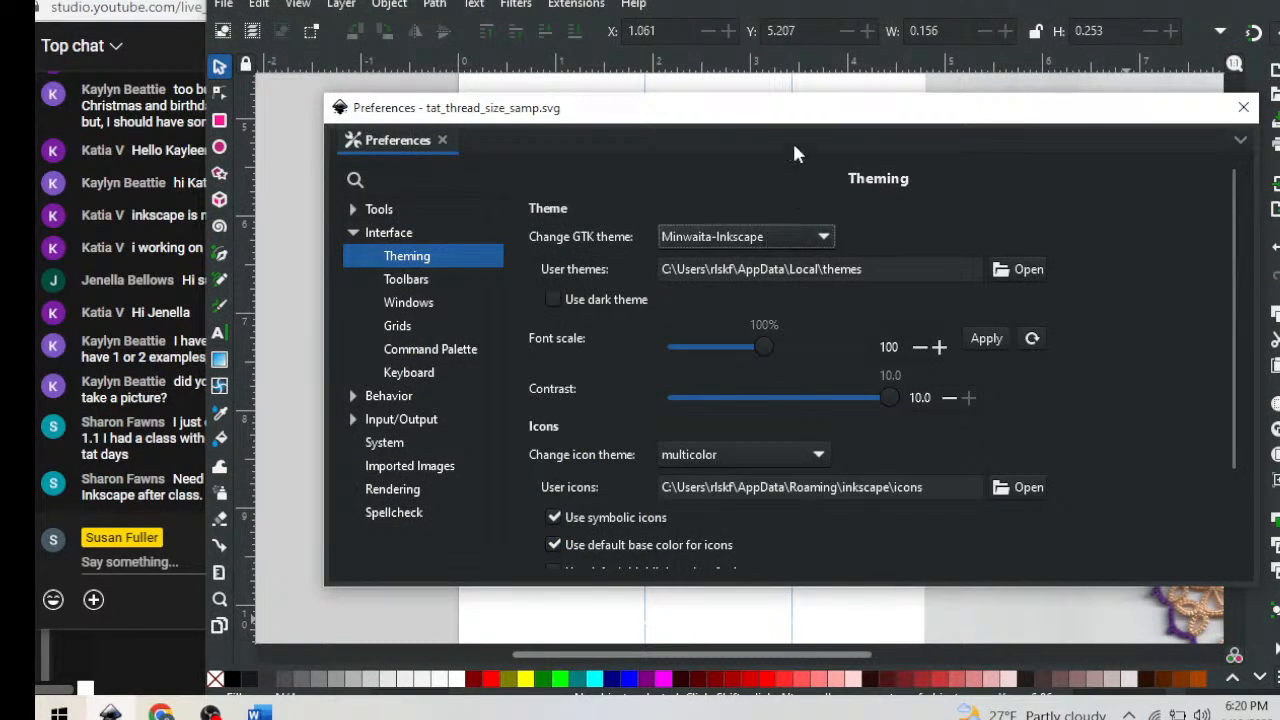
left_click(1243, 108)
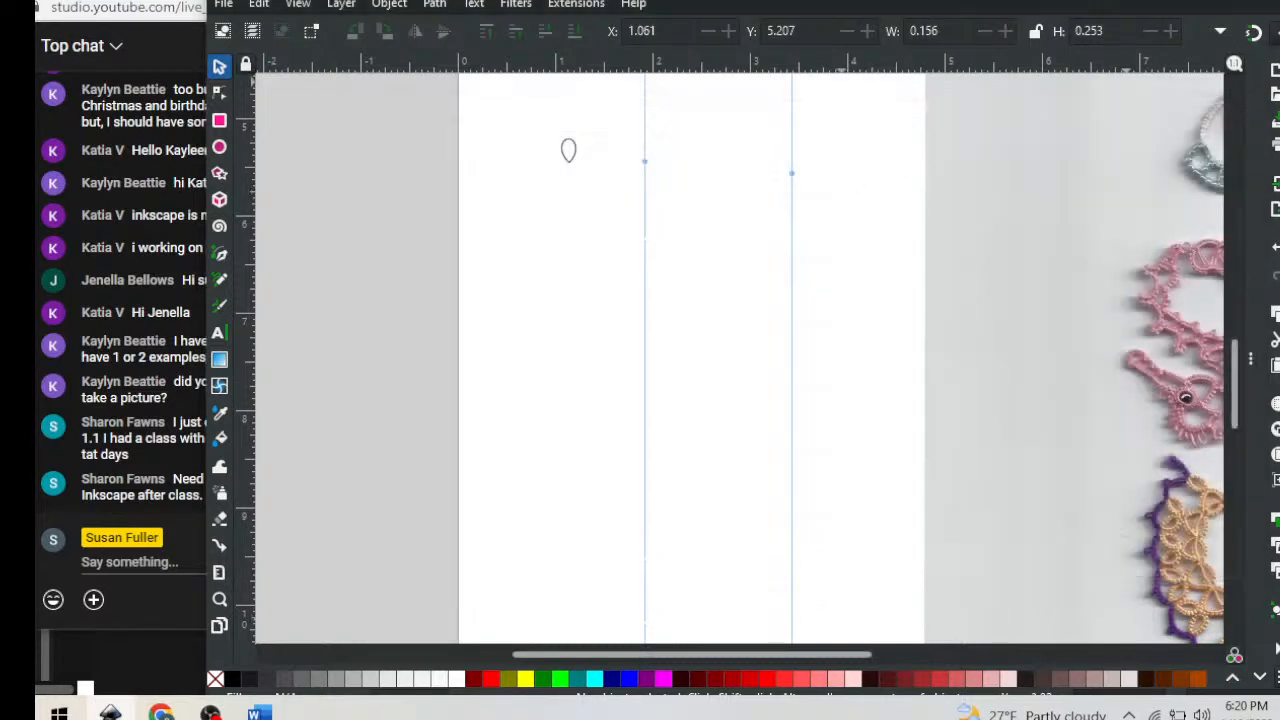
Reposition the Inkscape window and move the scanned tatting image back over the page to about X -2.428, Y -1.371
left_click_drag(841, 1, 907, 13)
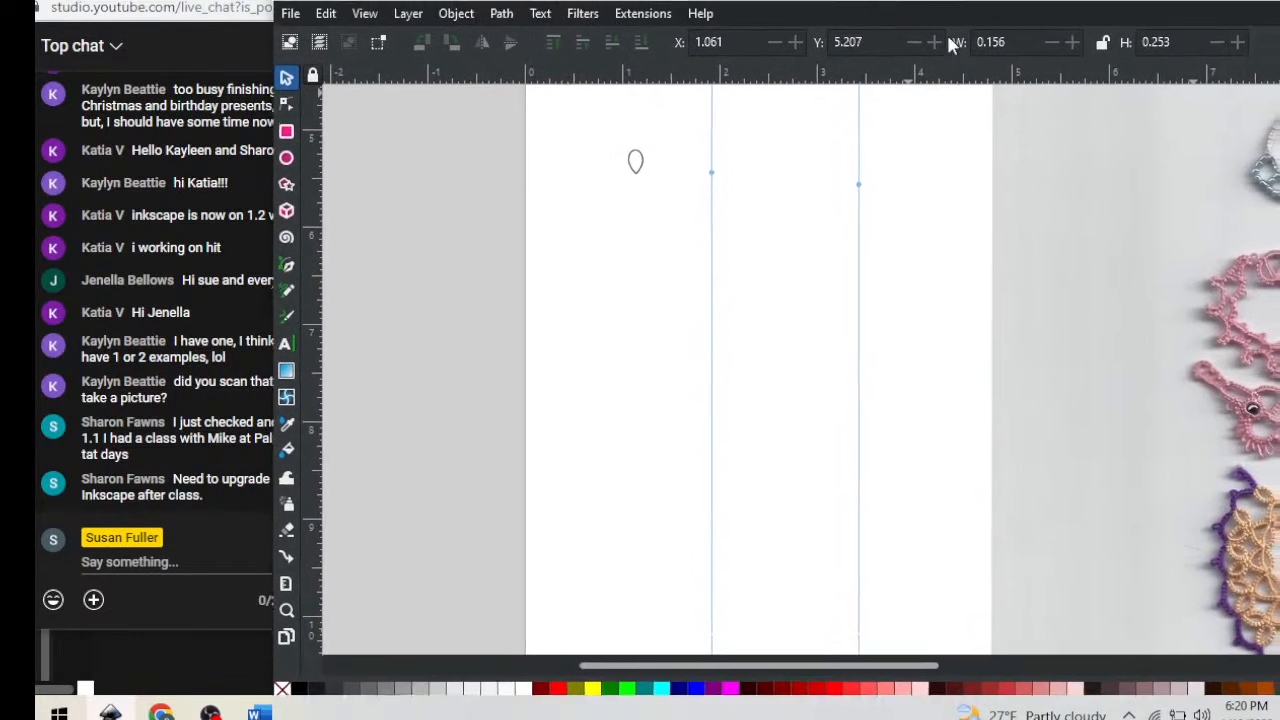
left_click_drag(1274, 393, 567, 366)
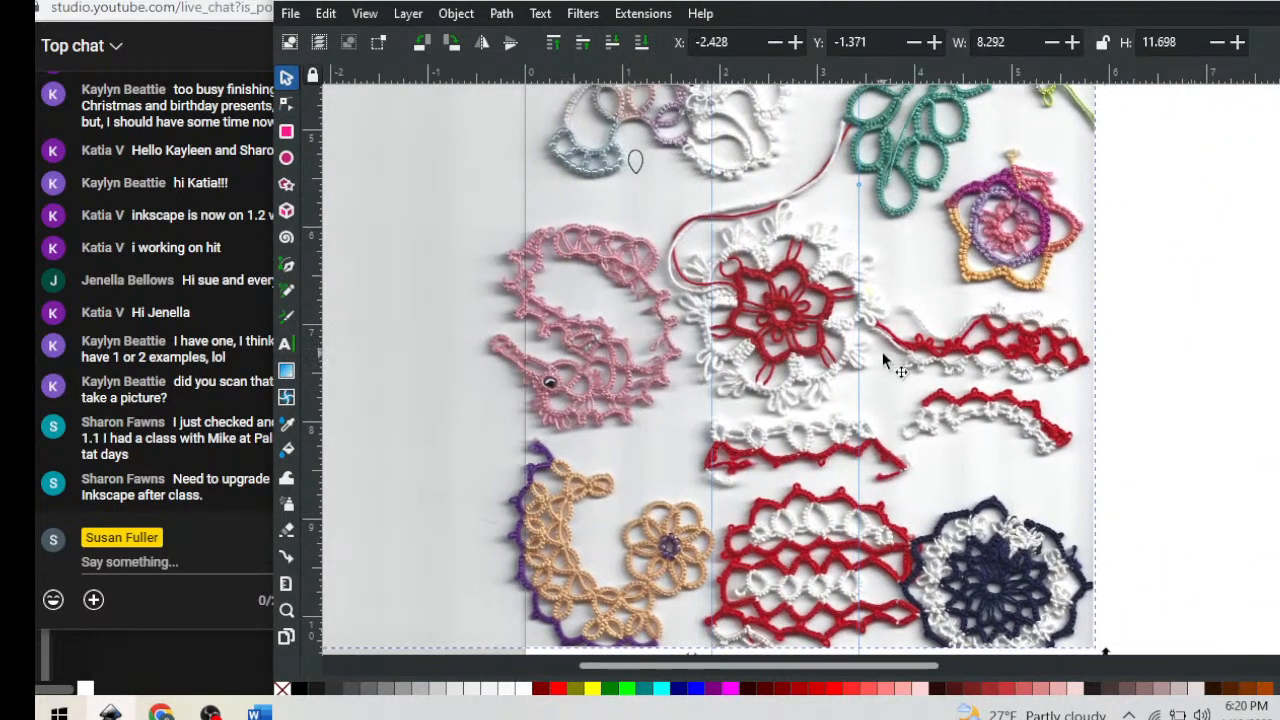
Rotate the scanned tatting image 180 degrees about its center and deselect it
scroll(884, 362, "up", 4)
scroll(884, 362, "up", 4)
scroll(884, 362, "up", 4)
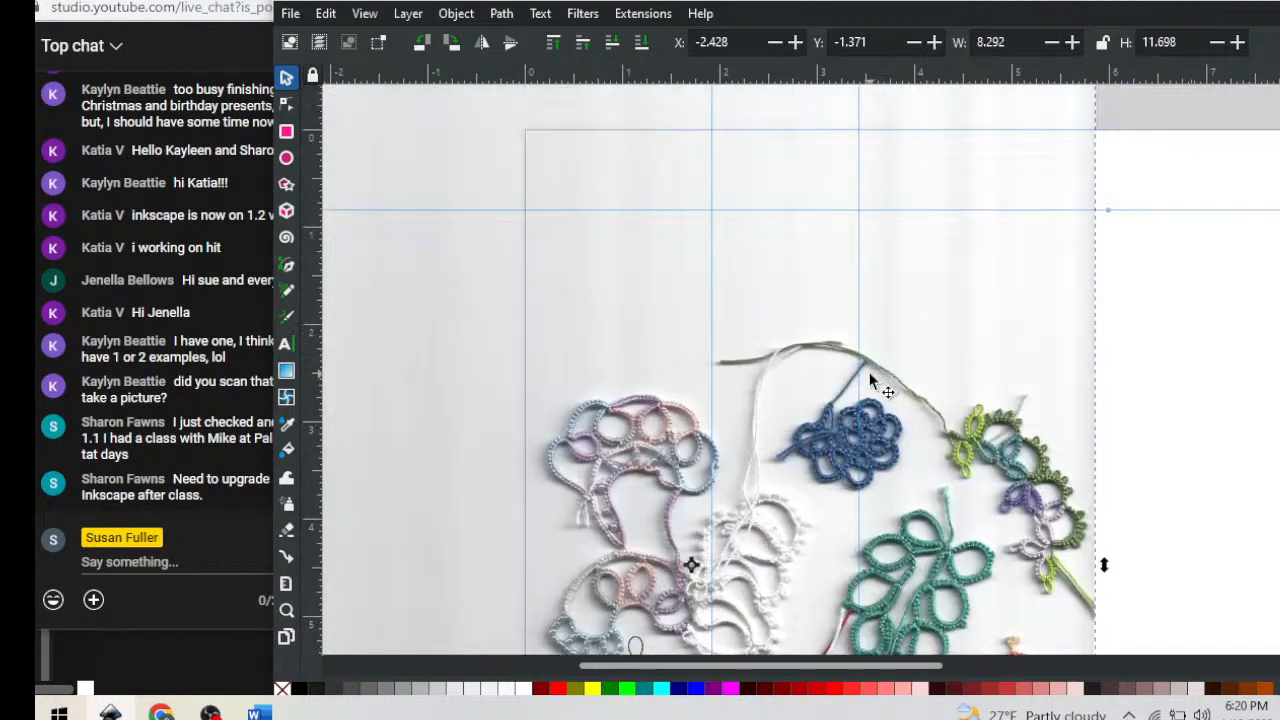
scroll(870, 380, "down", 1)
scroll(870, 380, "down", 4)
left_click_drag(884, 268, 726, 531)
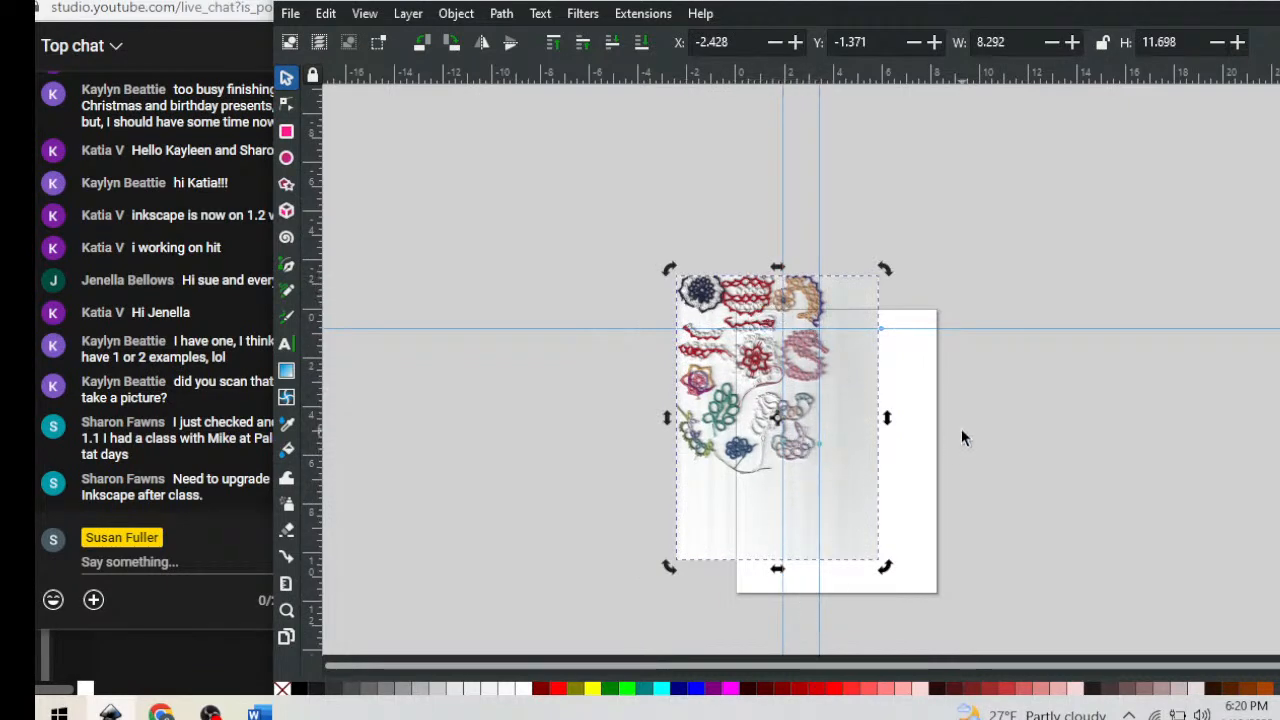
left_click(983, 382)
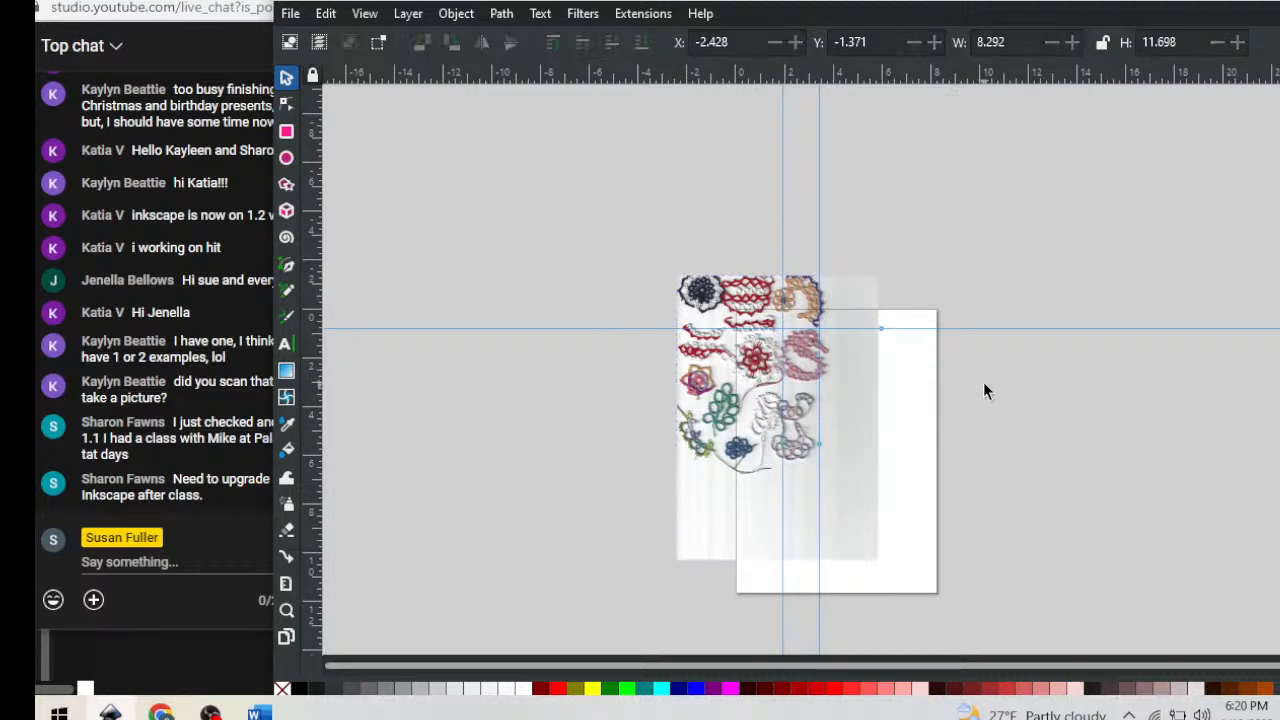
Try stretching the scanned tatting image horizontally to about 20.7 in wide, and undo the stretch
left_click(800, 347)
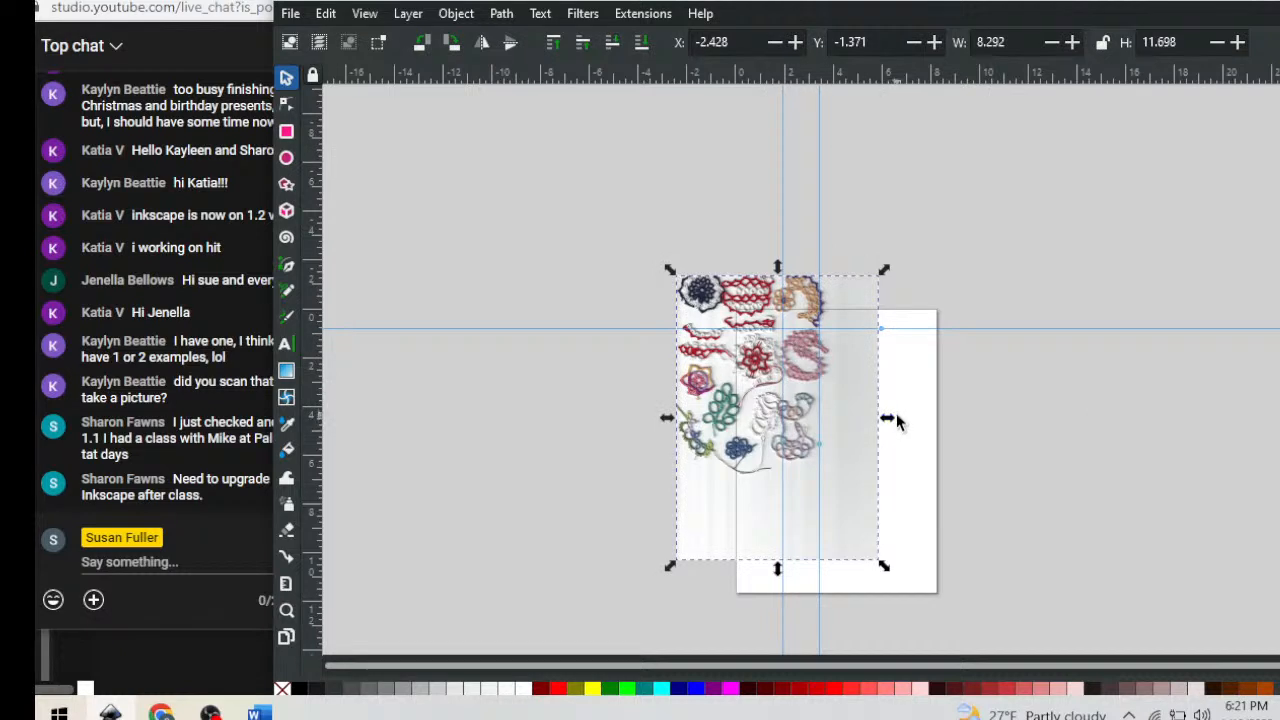
left_click_drag(889, 420, 1190, 420)
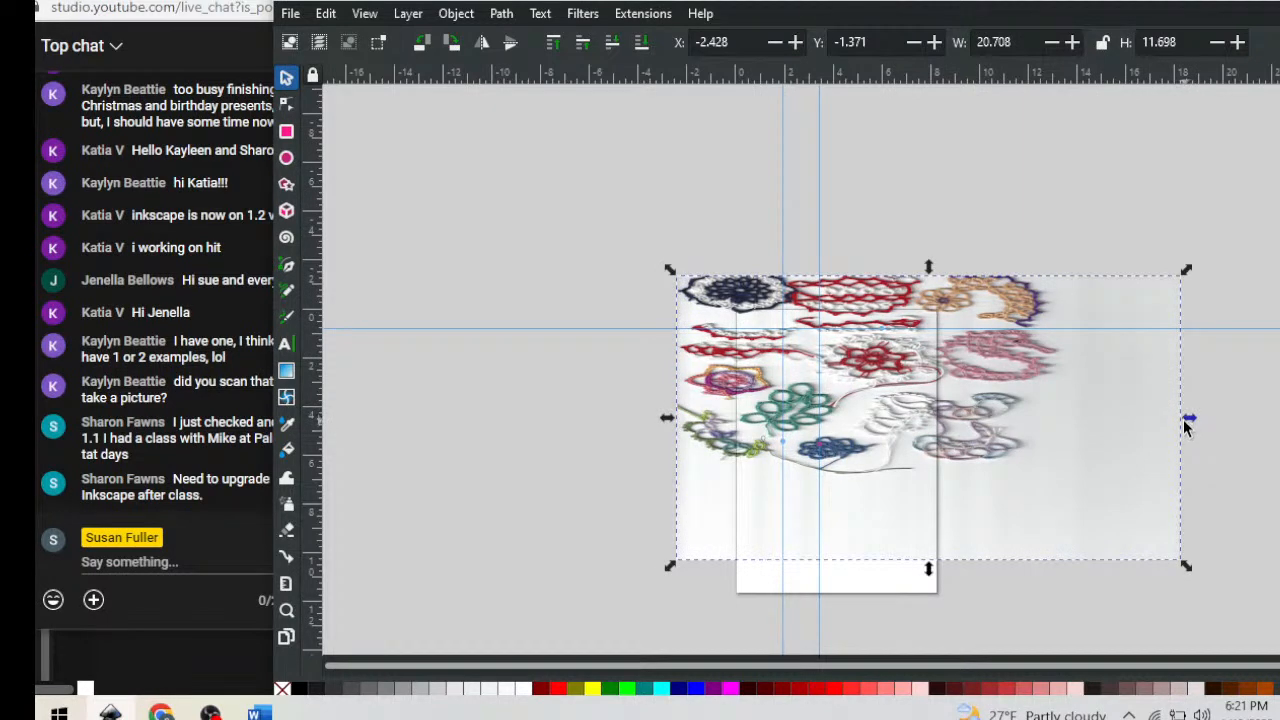
key("ctrl+z")
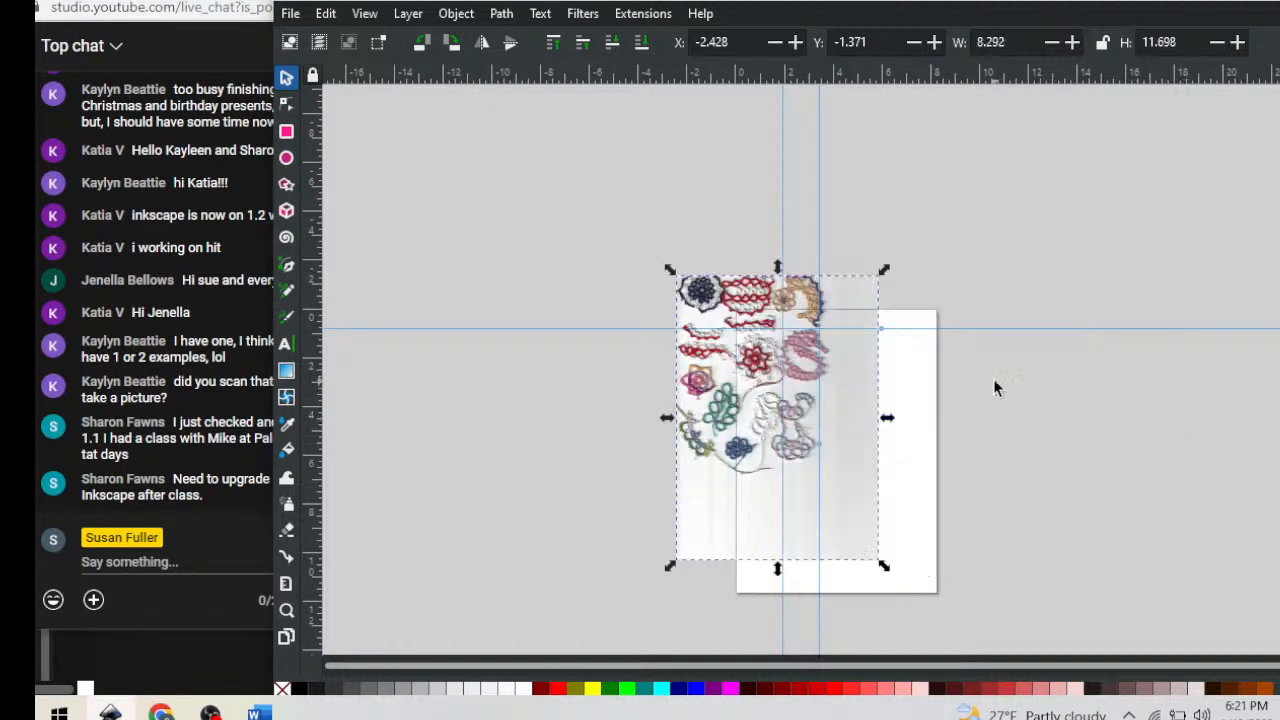
Try deleting the scanned tatting image, and undo the deletion
key("Delete")
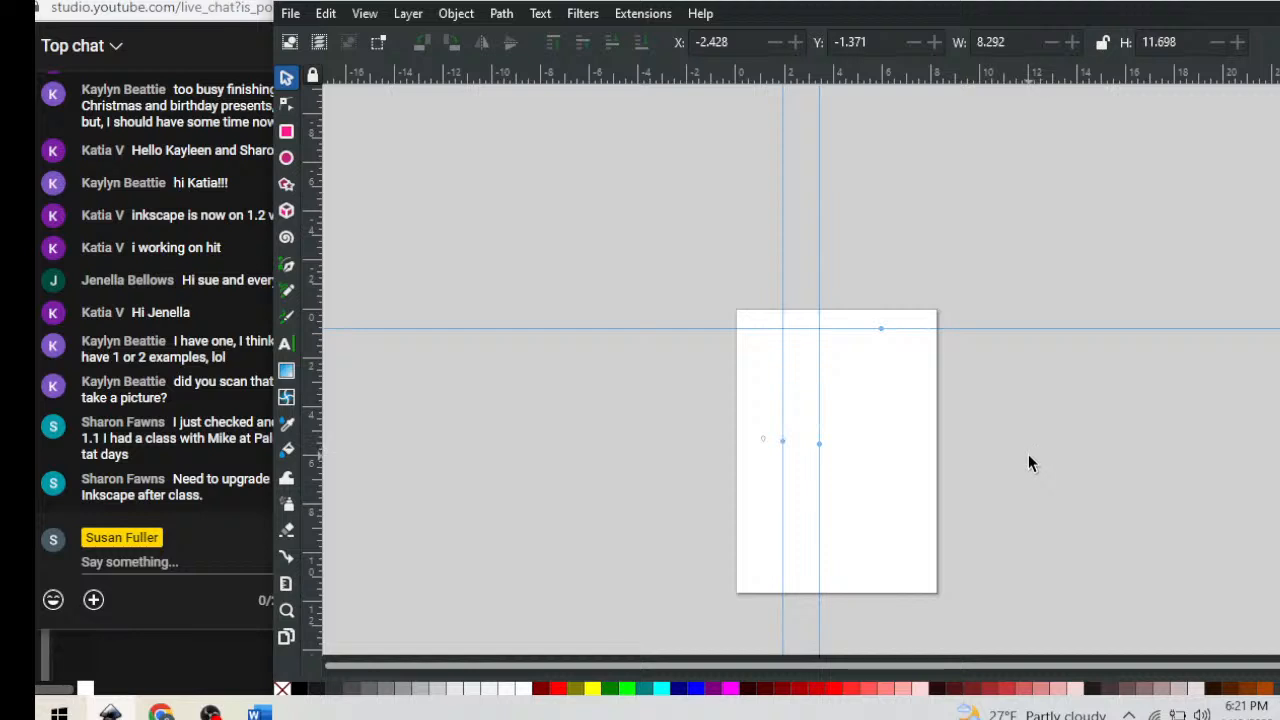
key("ctrl+z")
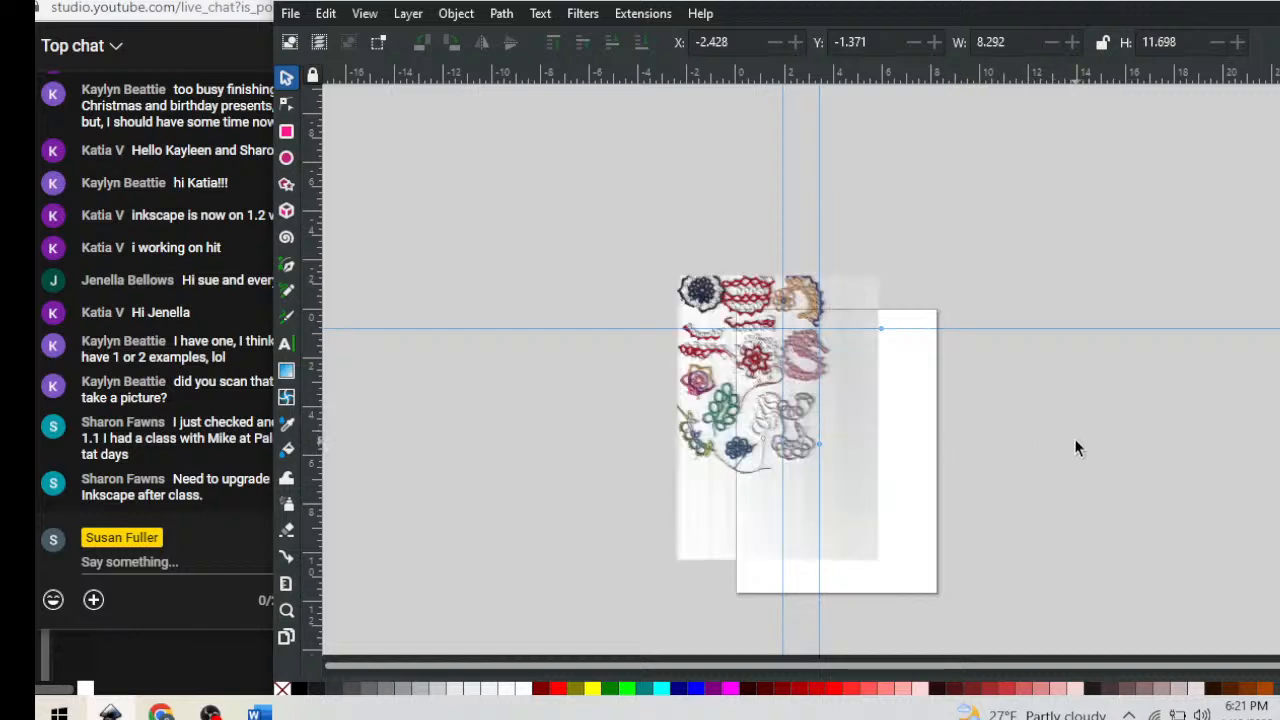
Try scaling the scanned tatting image proportionally to 6.5 in wide, enlarge it to about 9.167 in, and undo the enlargement
key("plus")
key("plus")
scroll(972, 396, "down", 2)
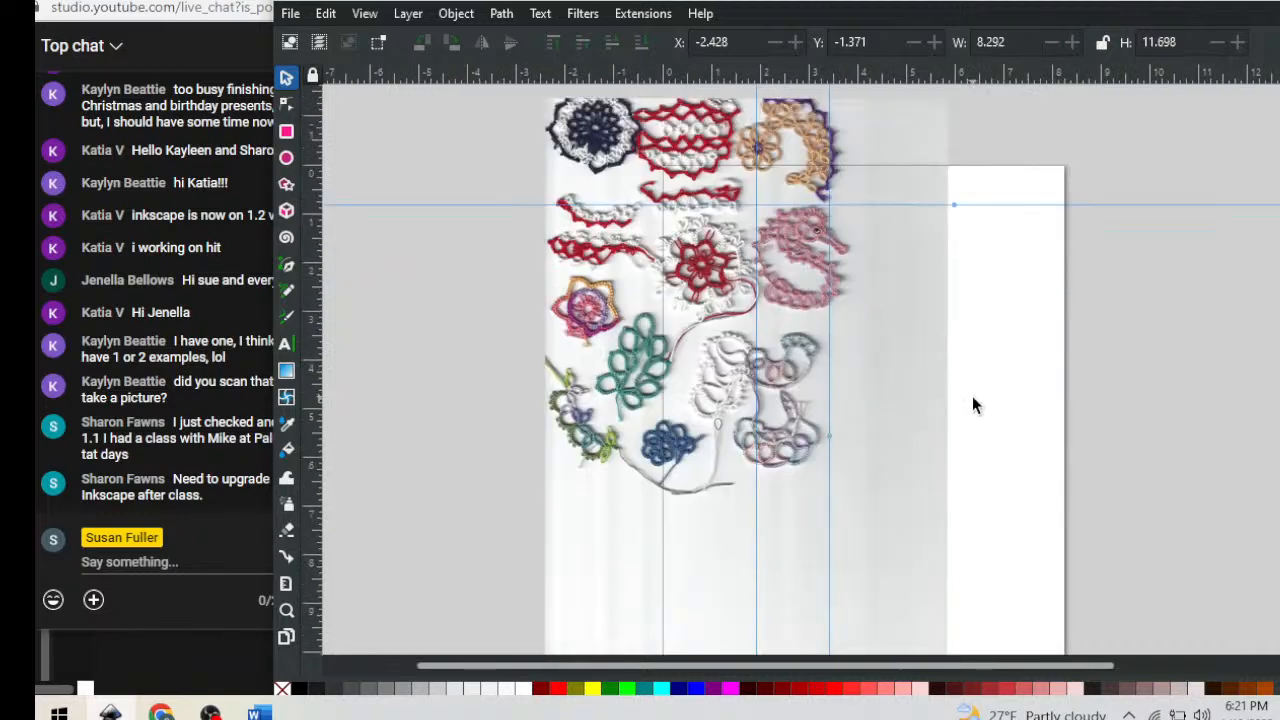
left_click(849, 377)
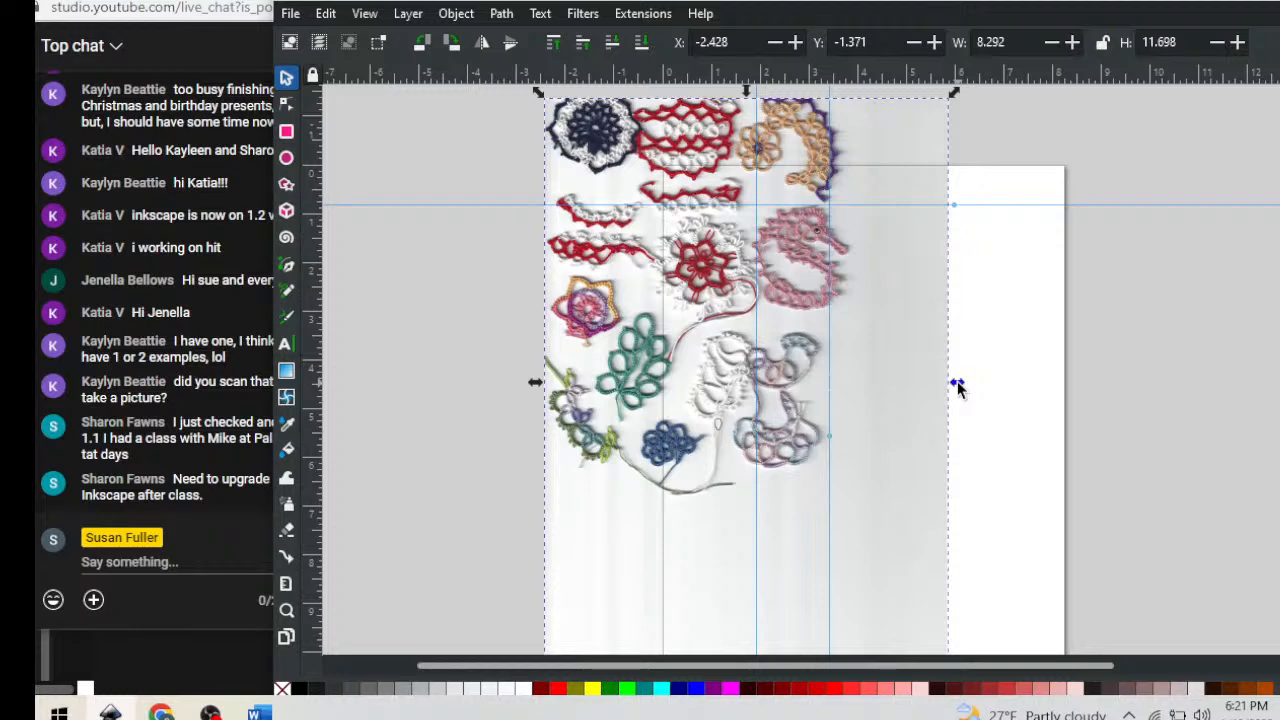
left_click_drag(963, 382, 884, 462)
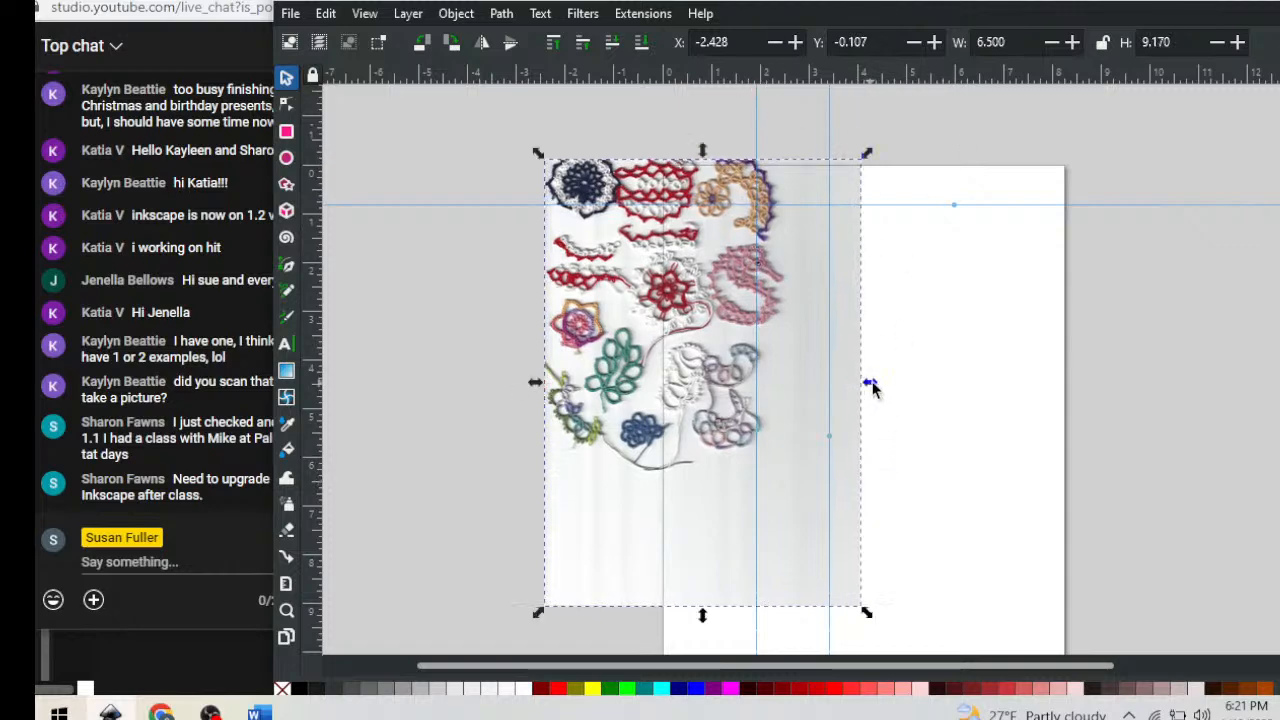
left_click_drag(872, 385, 1004, 372)
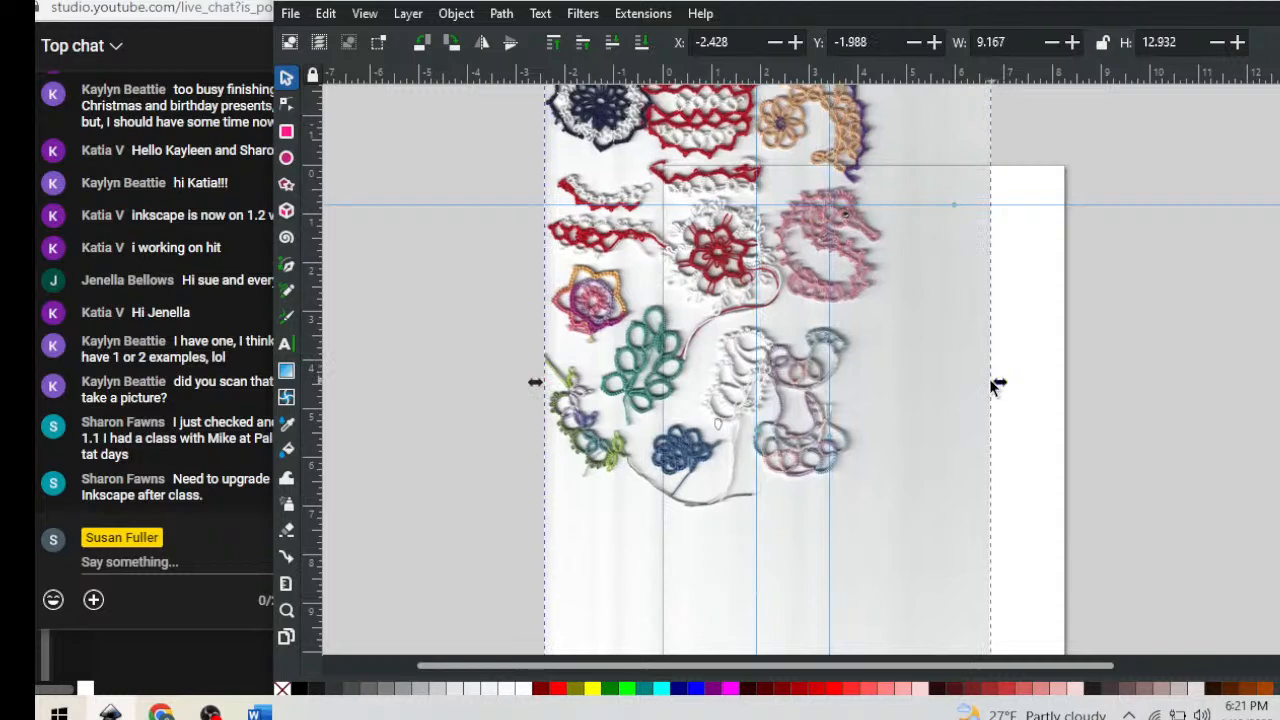
key("ctrl+z")
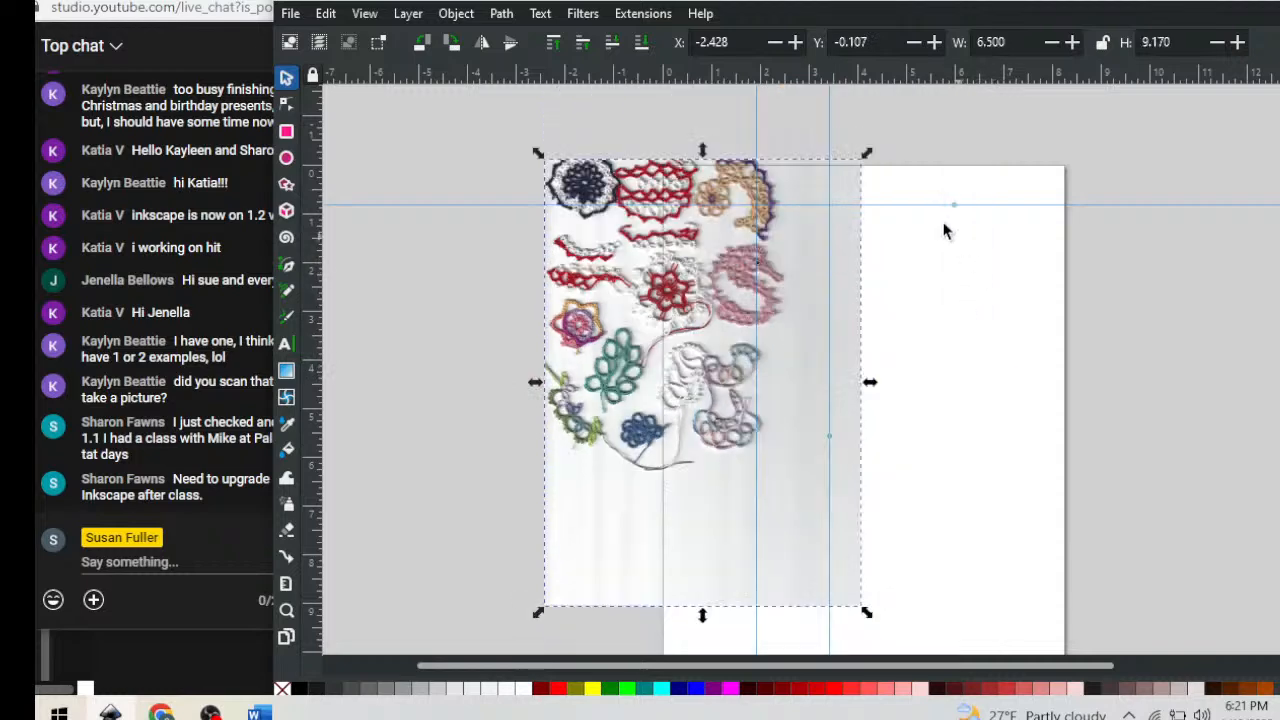
Scale the scanned tatting image proportionally to about 7.125 in wide and move it onto the page at about X 0.072, Y 0.056
left_click(466, 344)
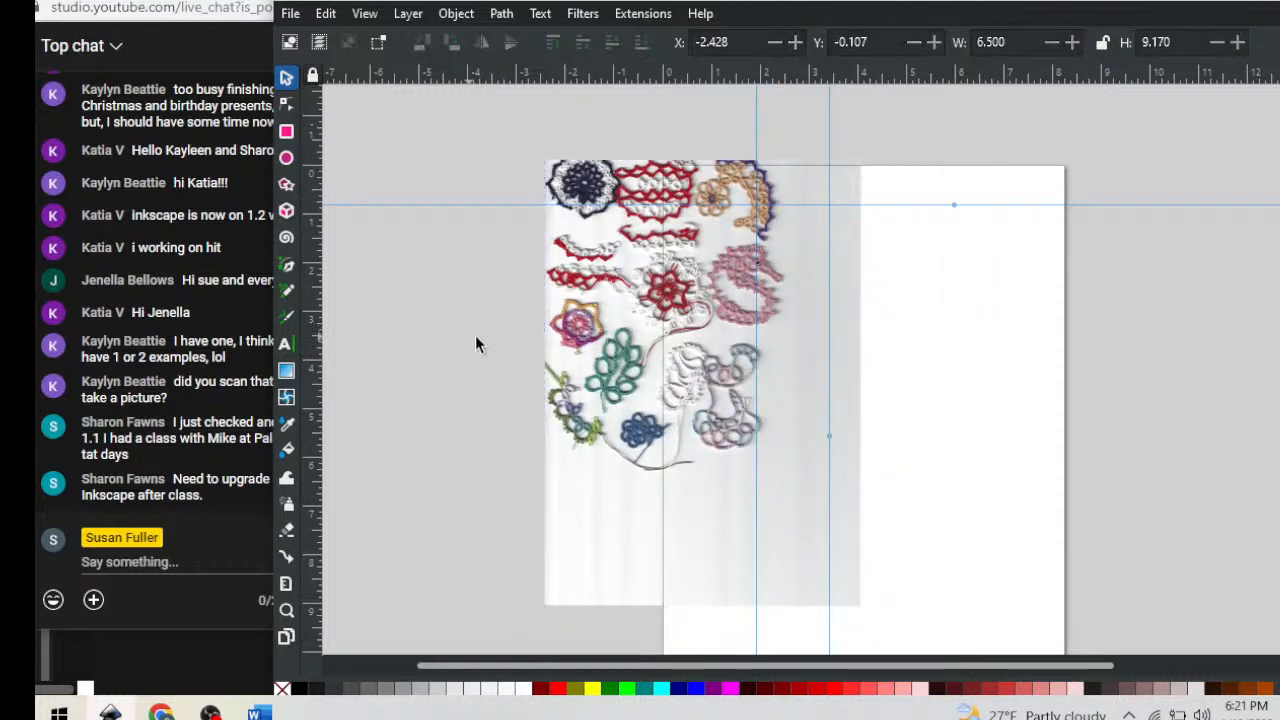
left_click(832, 398)
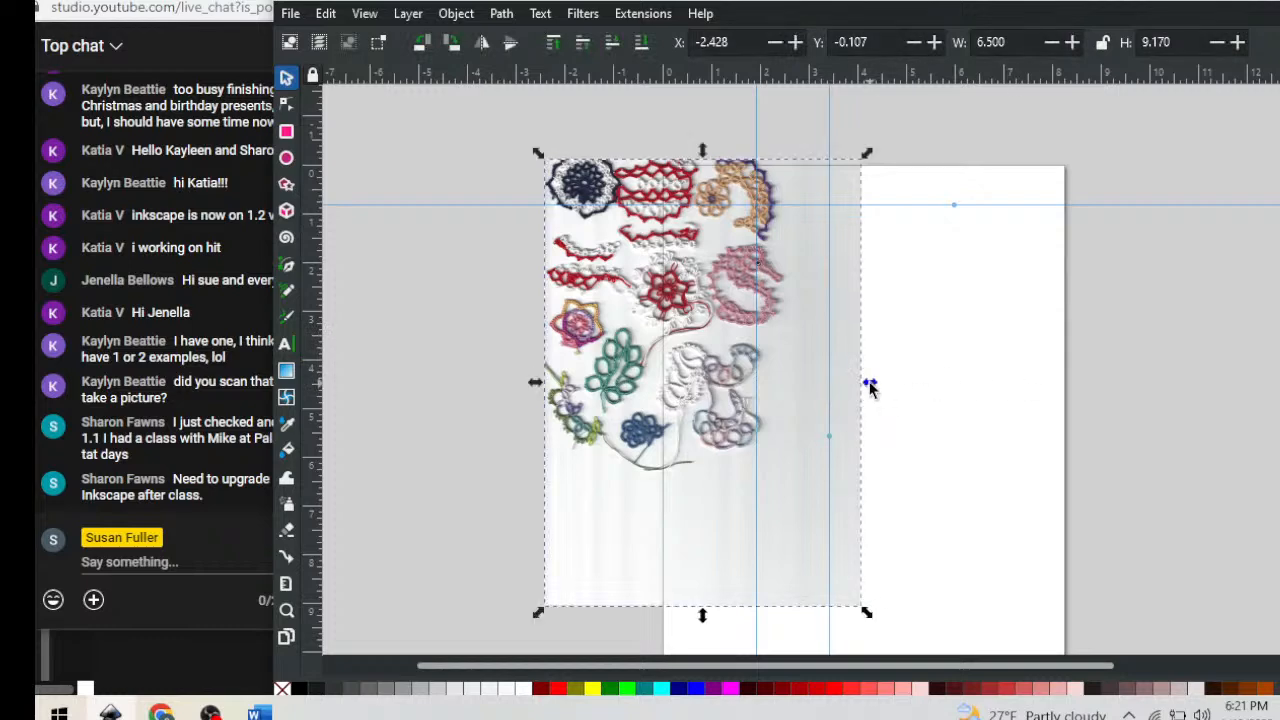
left_click_drag(874, 381, 853, 349)
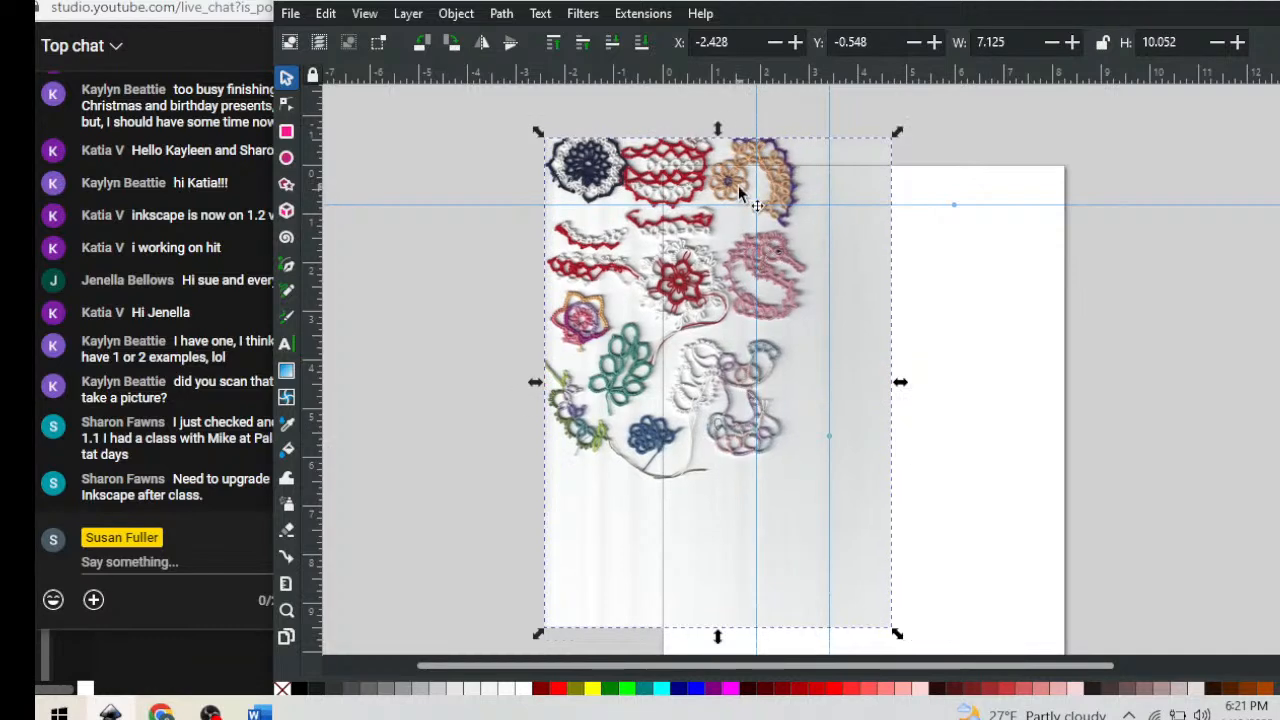
left_click_drag(751, 180, 866, 221)
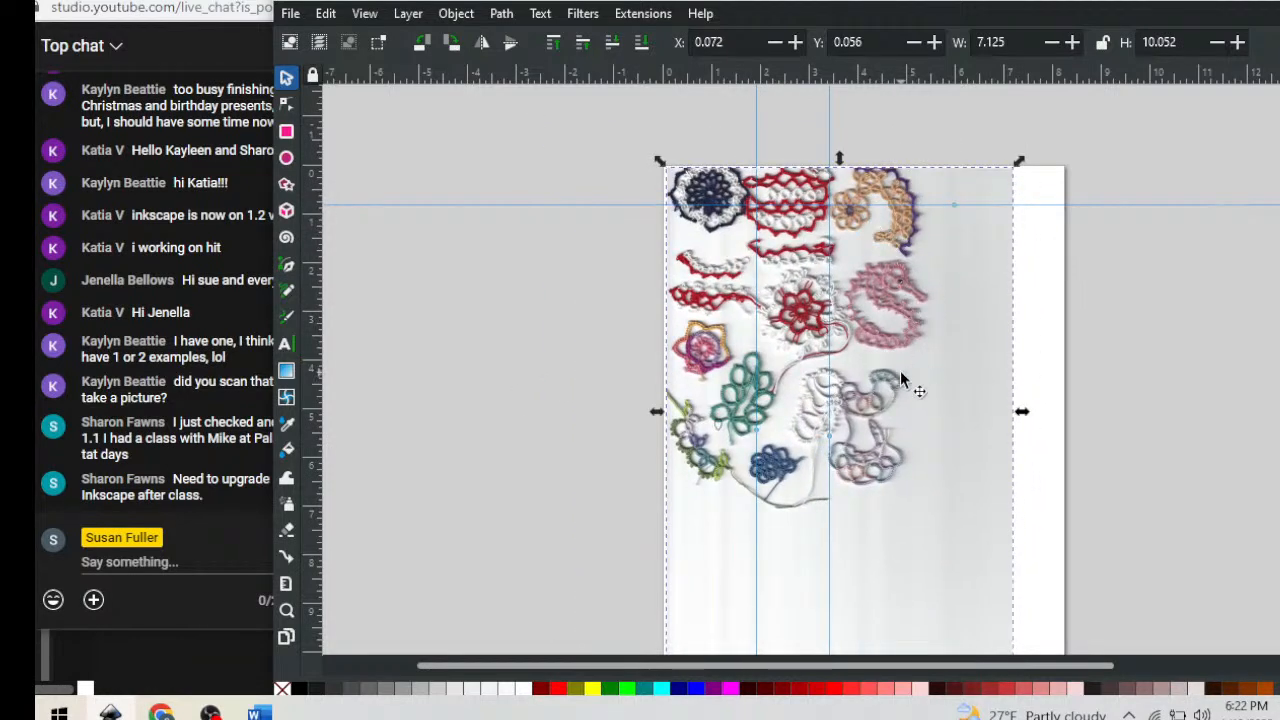
Examine the rings and stitches of the green leaf motif in the scanned image at high magnification
key("plus")
key("plus")
key("plus")
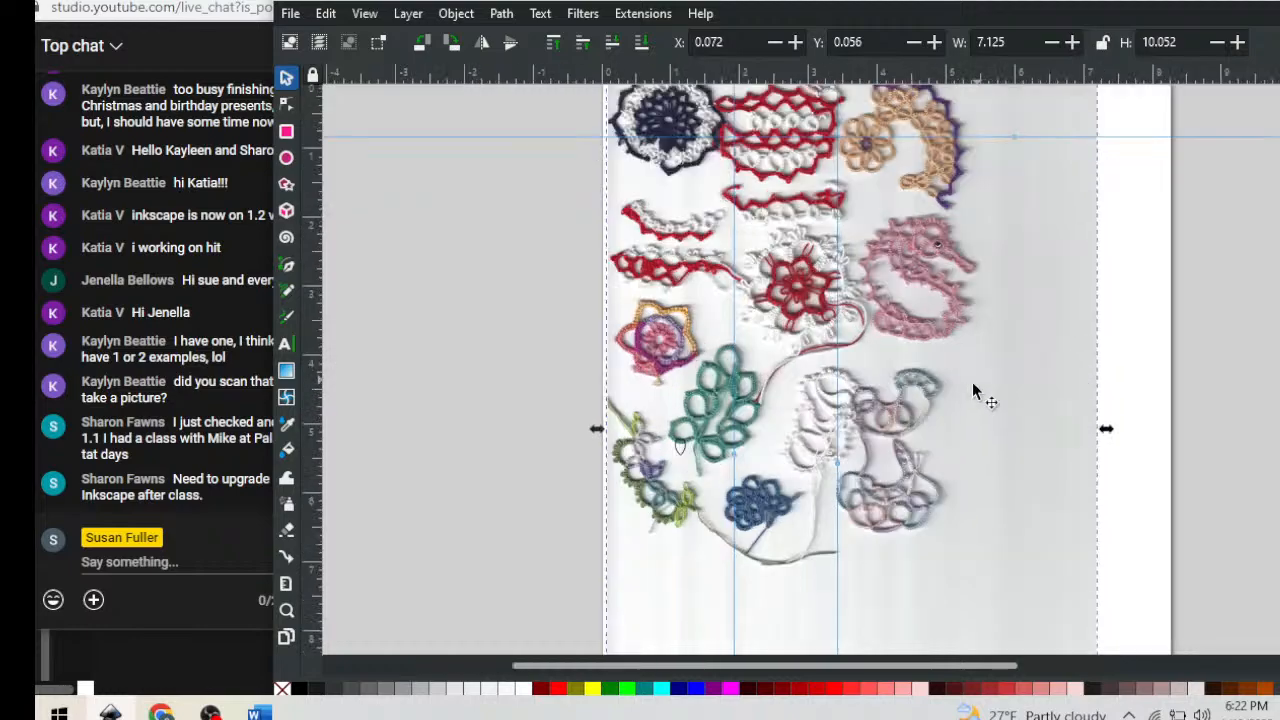
key("plus")
scroll(826, 403, "down", 9)
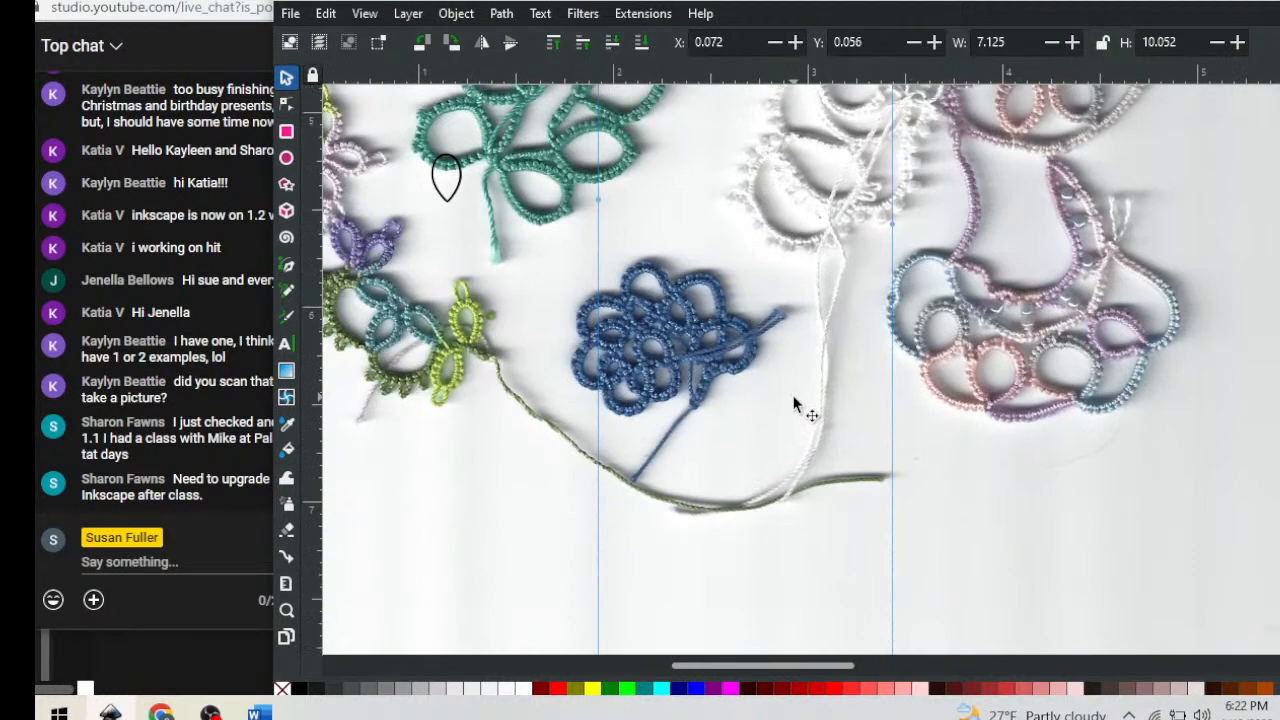
scroll(858, 393, "up", 6)
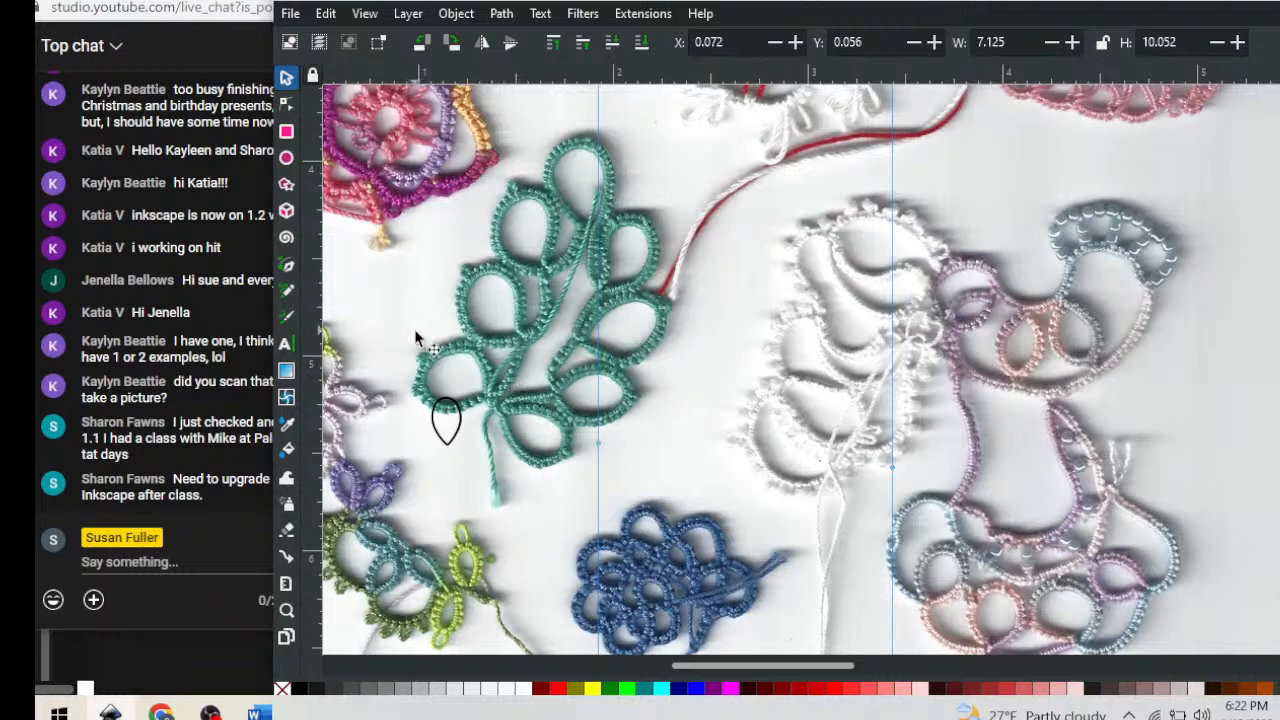
key("plus")
key("plus")
key("plus")
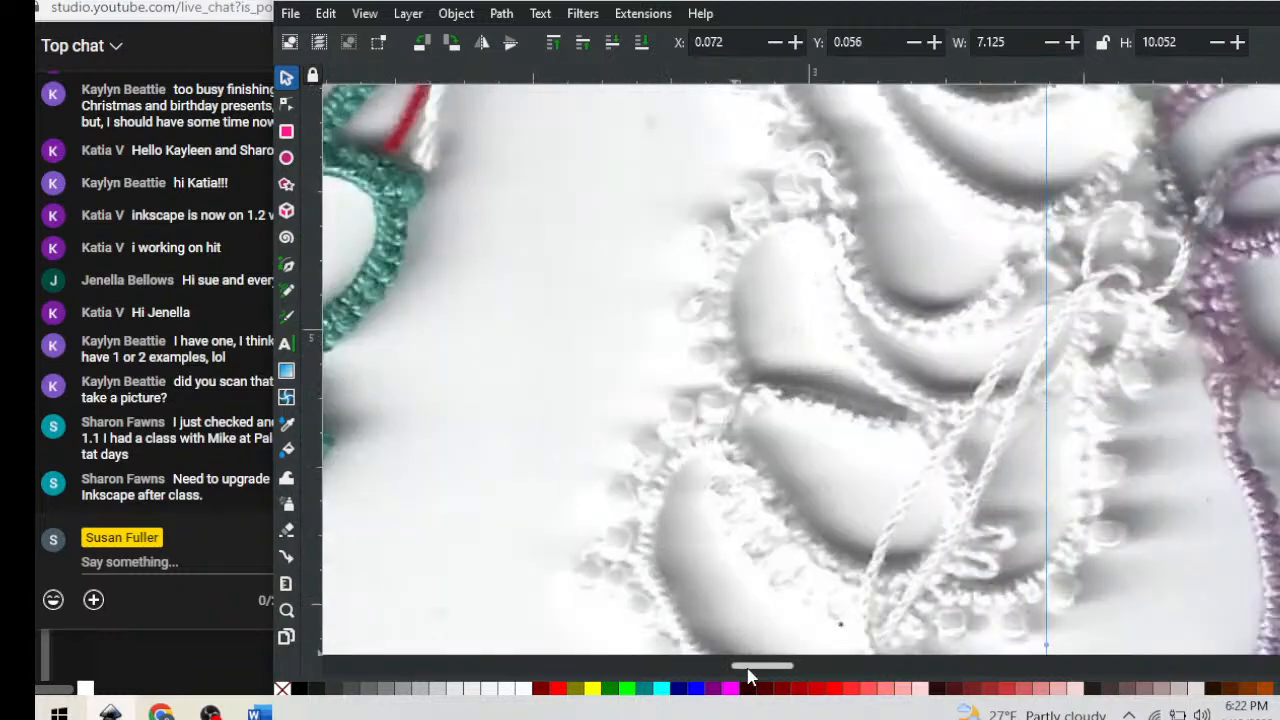
left_click_drag(748, 677, 698, 680)
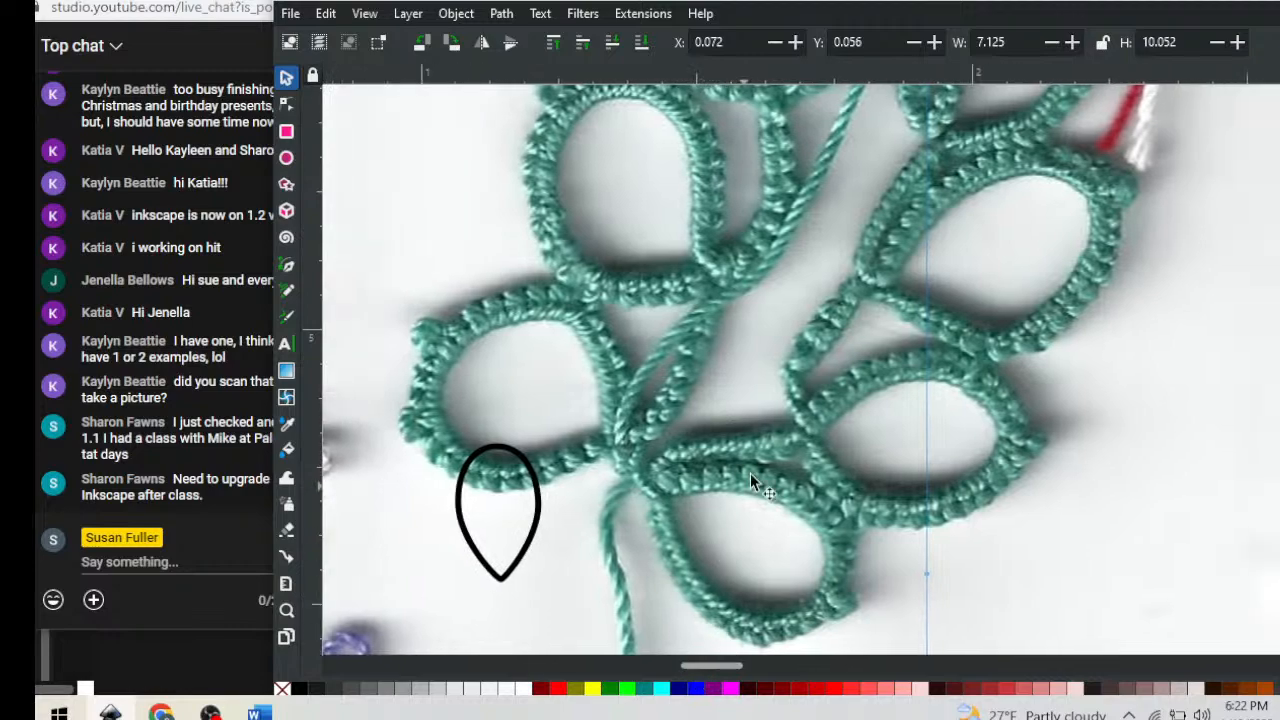
scroll(750, 406, "up", 5)
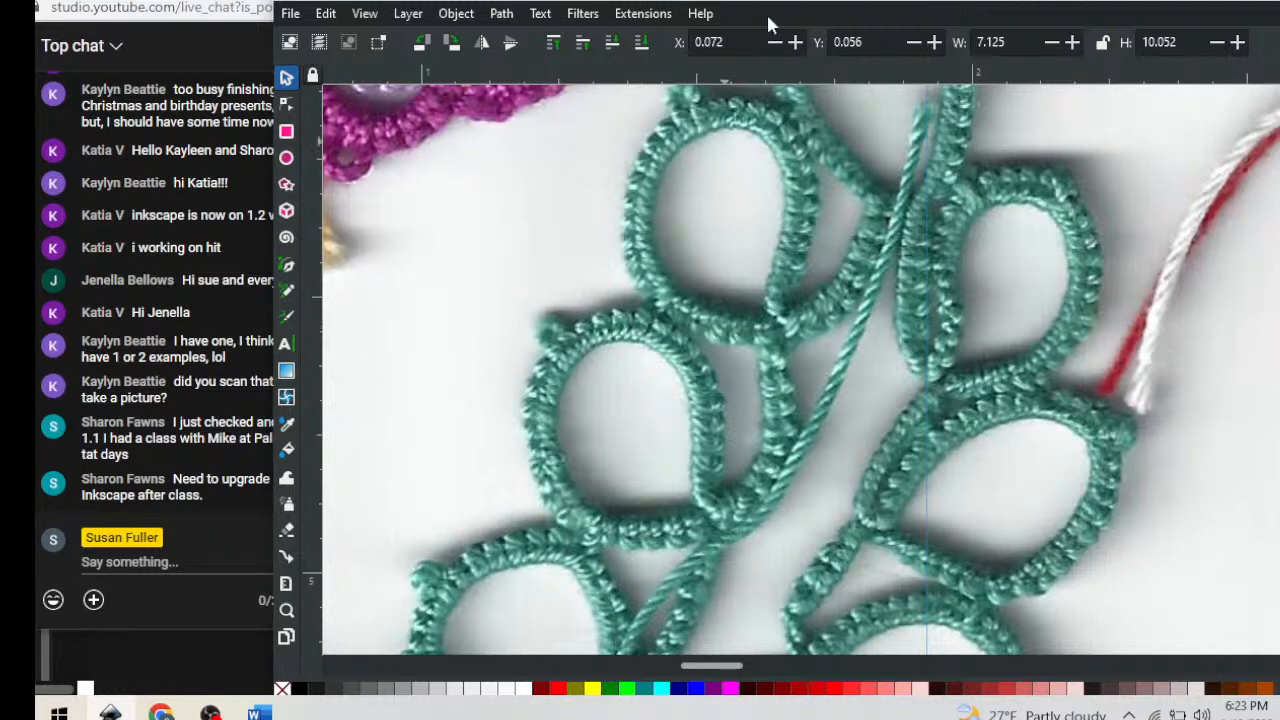
left_click_drag(815, 0, 801, 0)
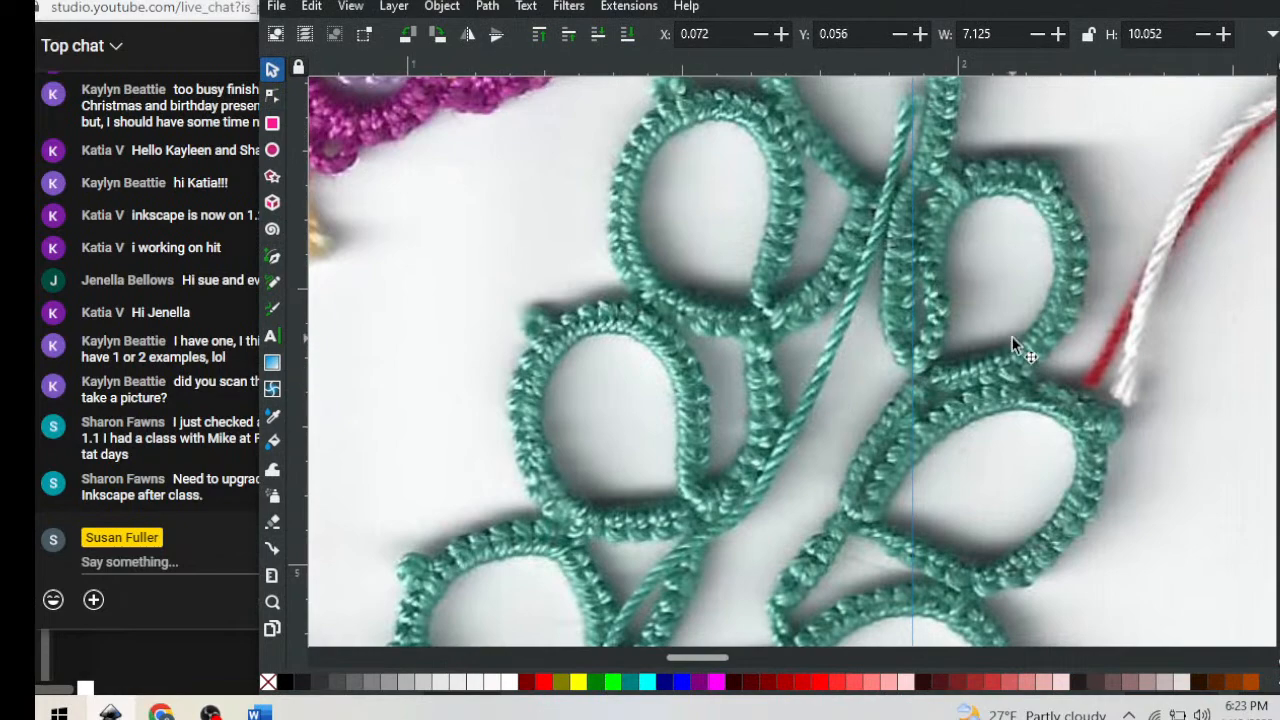
Zoom in on the star-shaped orange, pink and purple motif with the Zoom tool and examine its outer points and center
key("minus")
key("minus")
key("minus")
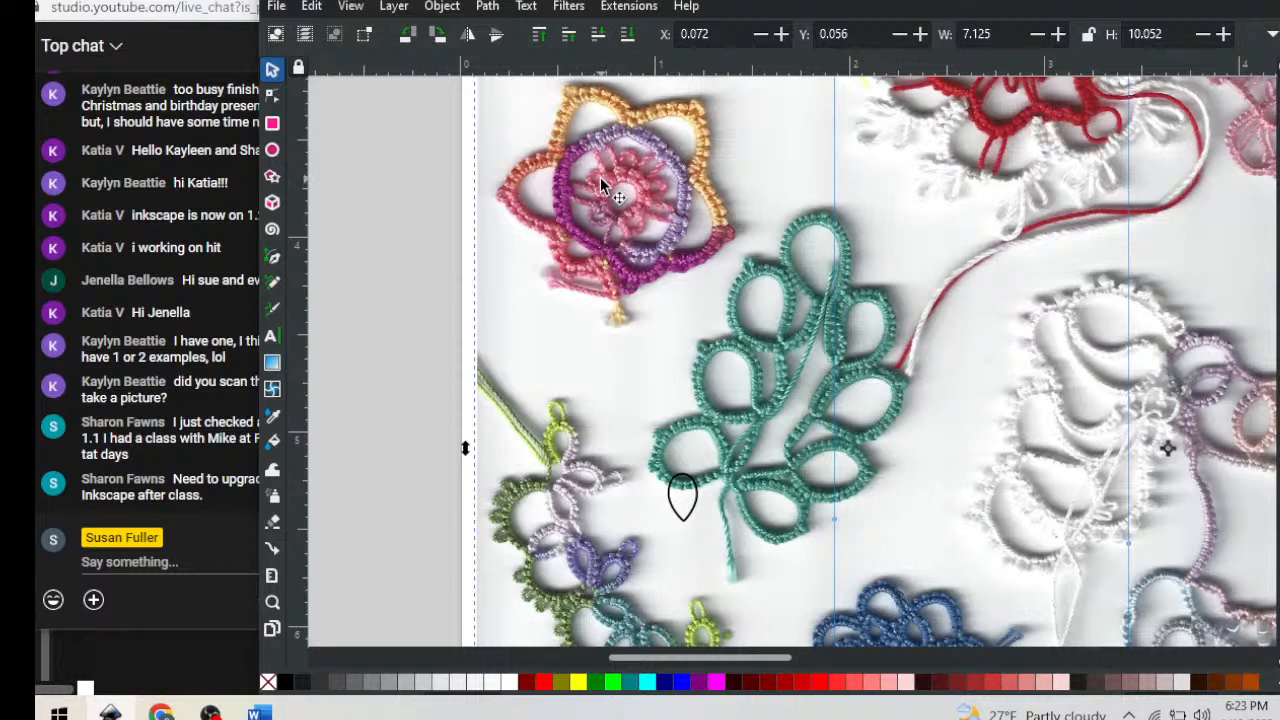
key("z")
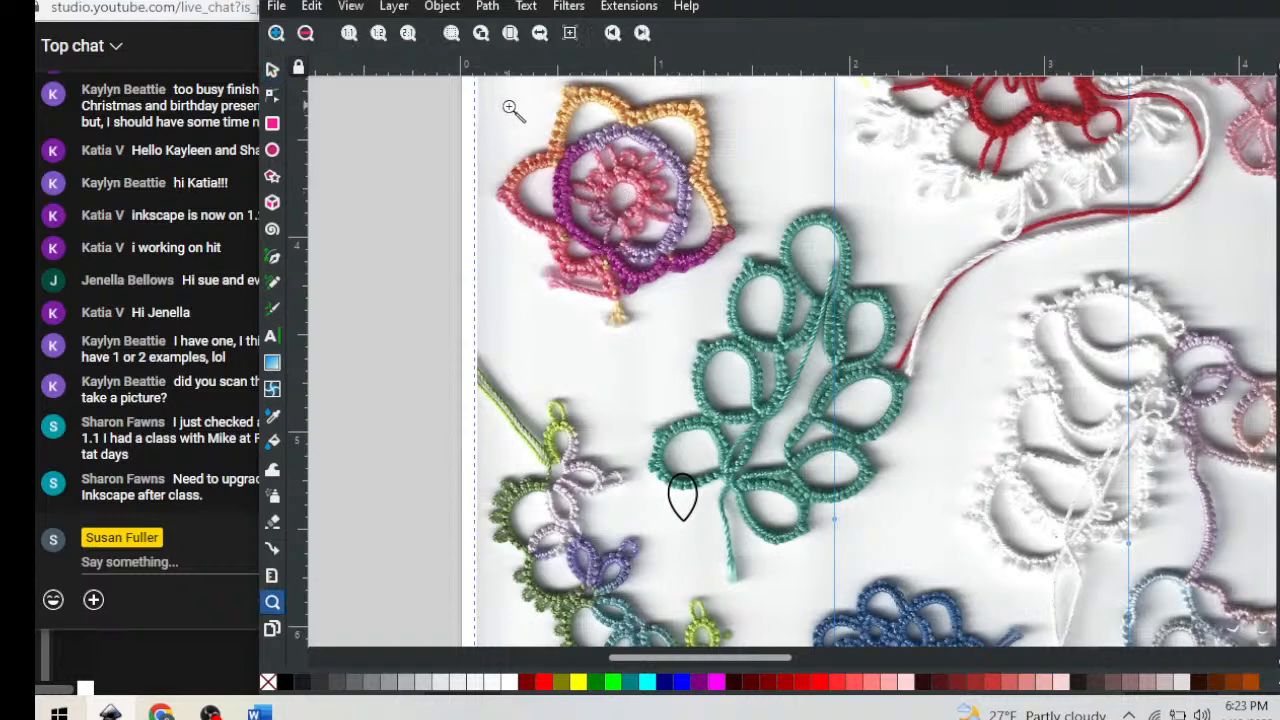
left_click_drag(500, 105, 690, 306)
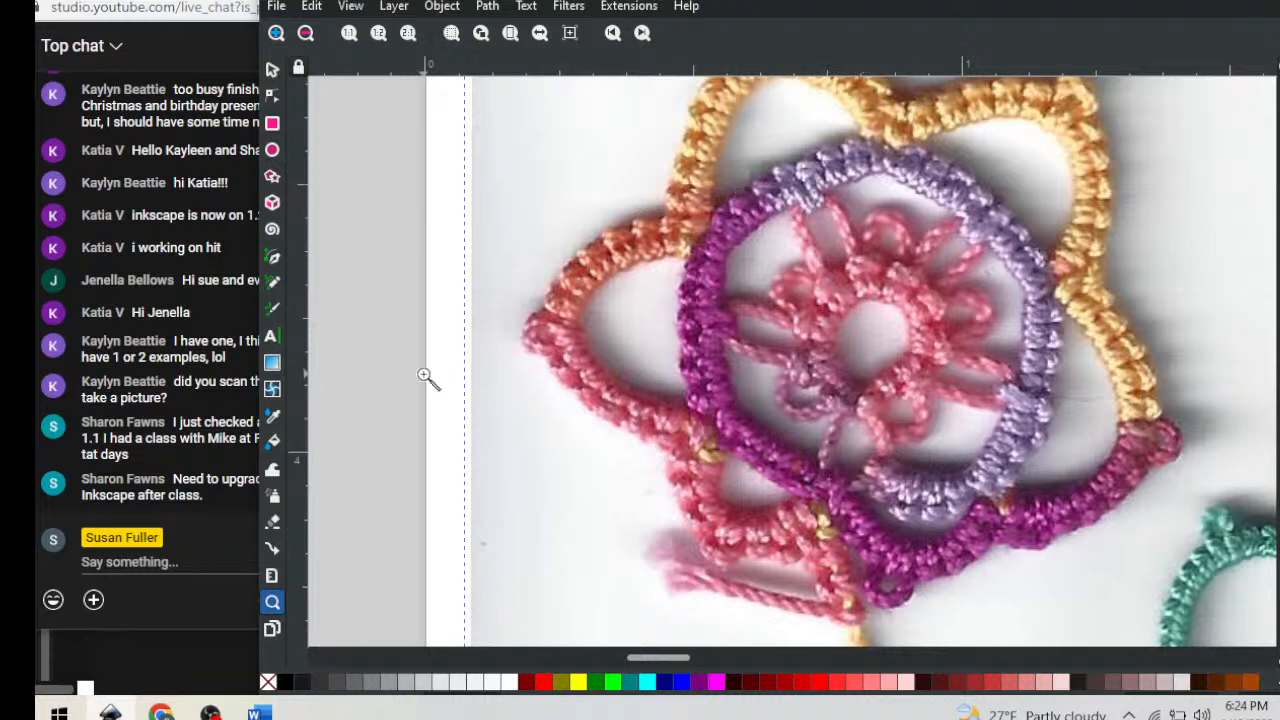
left_click_drag(655, 661, 669, 661)
scroll(773, 479, "up", 4)
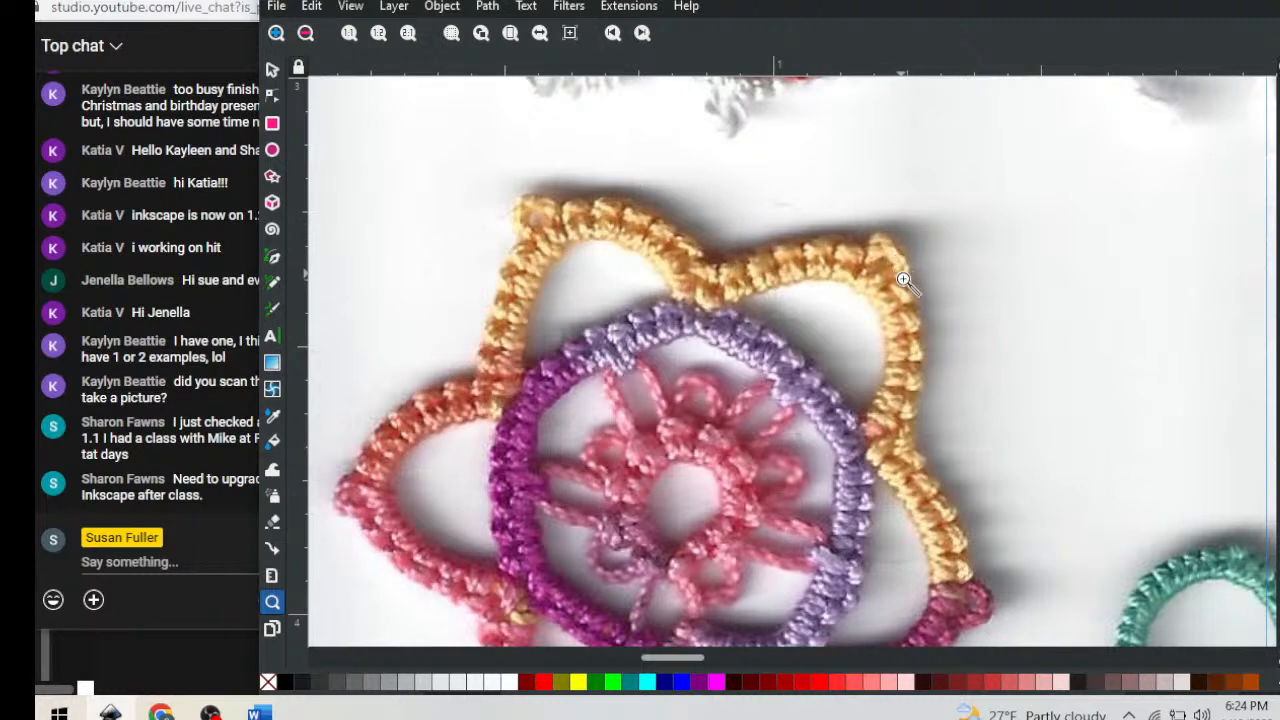
scroll(930, 292, "down", 2)
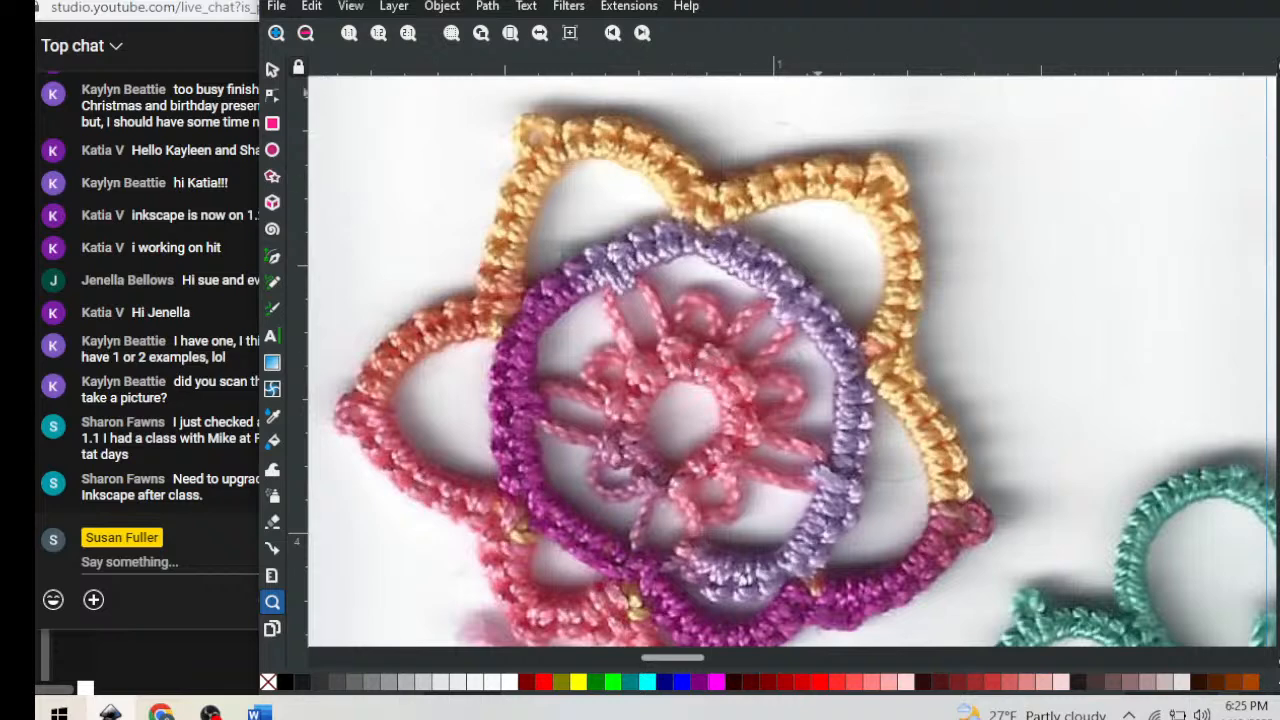
Compare the purple ring's stitches at higher and lower magnifications, and return to a view of the whole star-shaped motif
left_click_drag(830, 0, 871, 0)
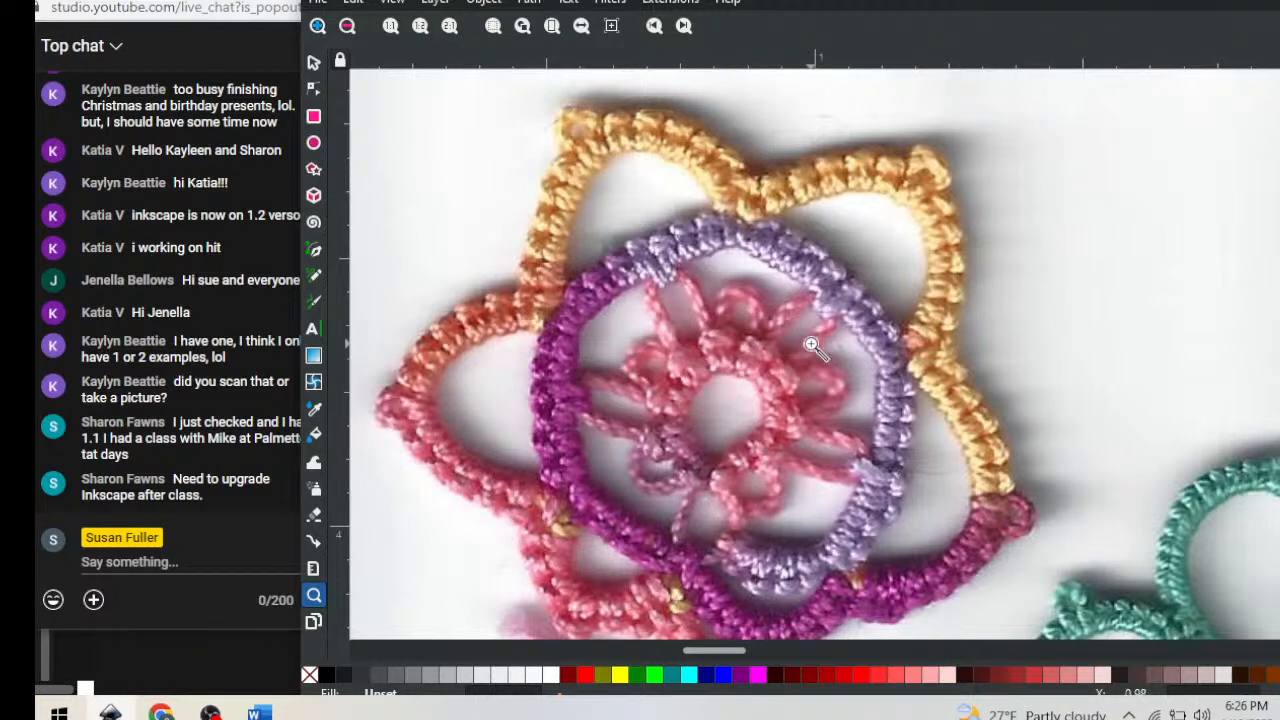
left_click(1028, 318)
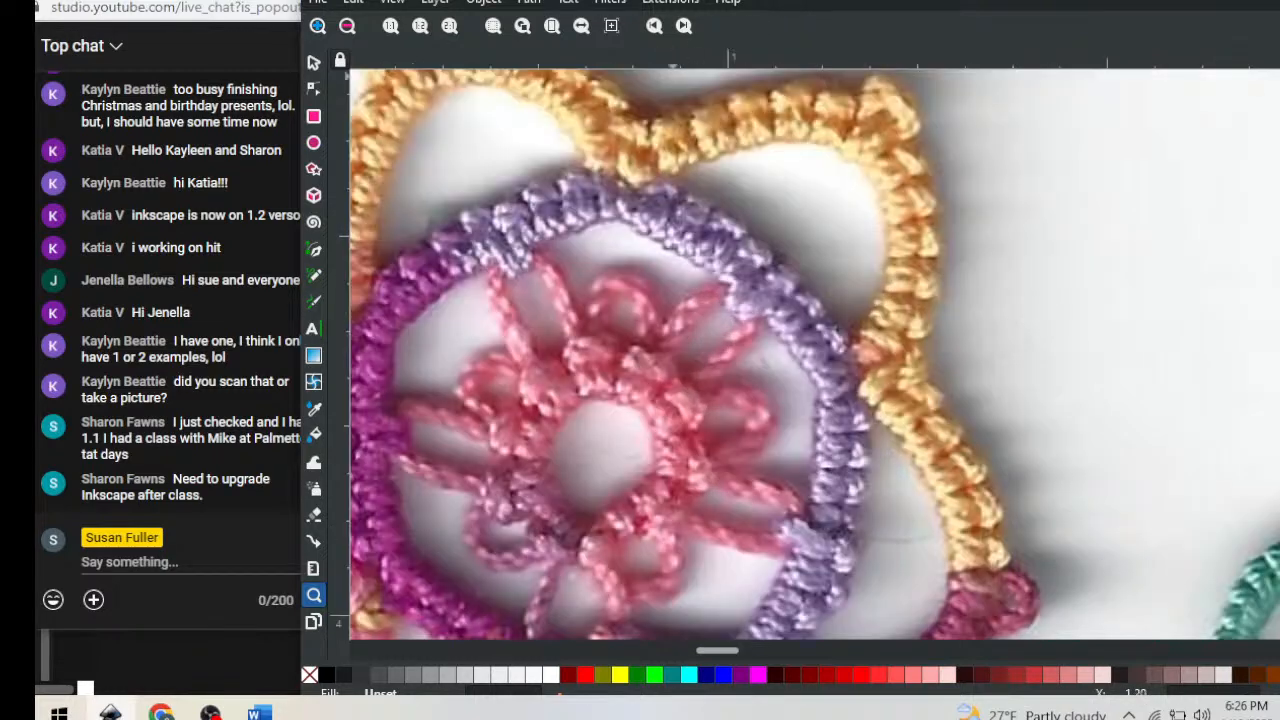
left_click_drag(672, 2, 655, 2)
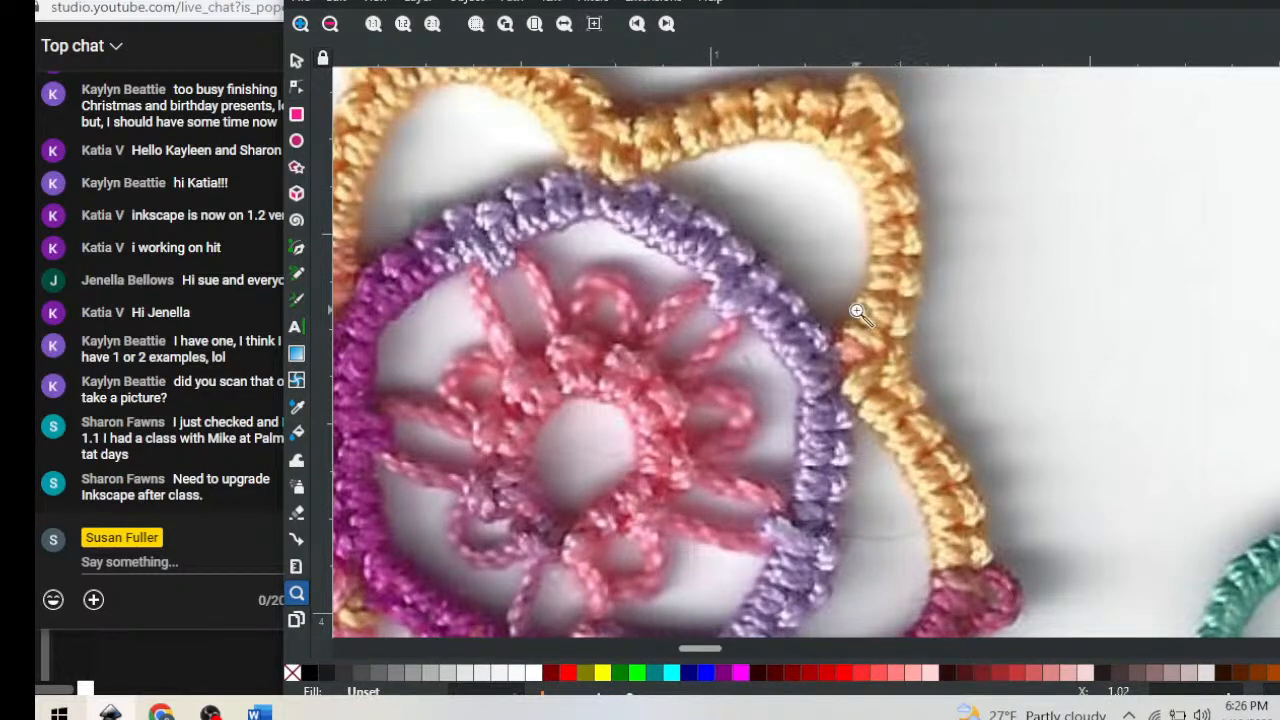
left_click(660, 322)
left_click(660, 322)
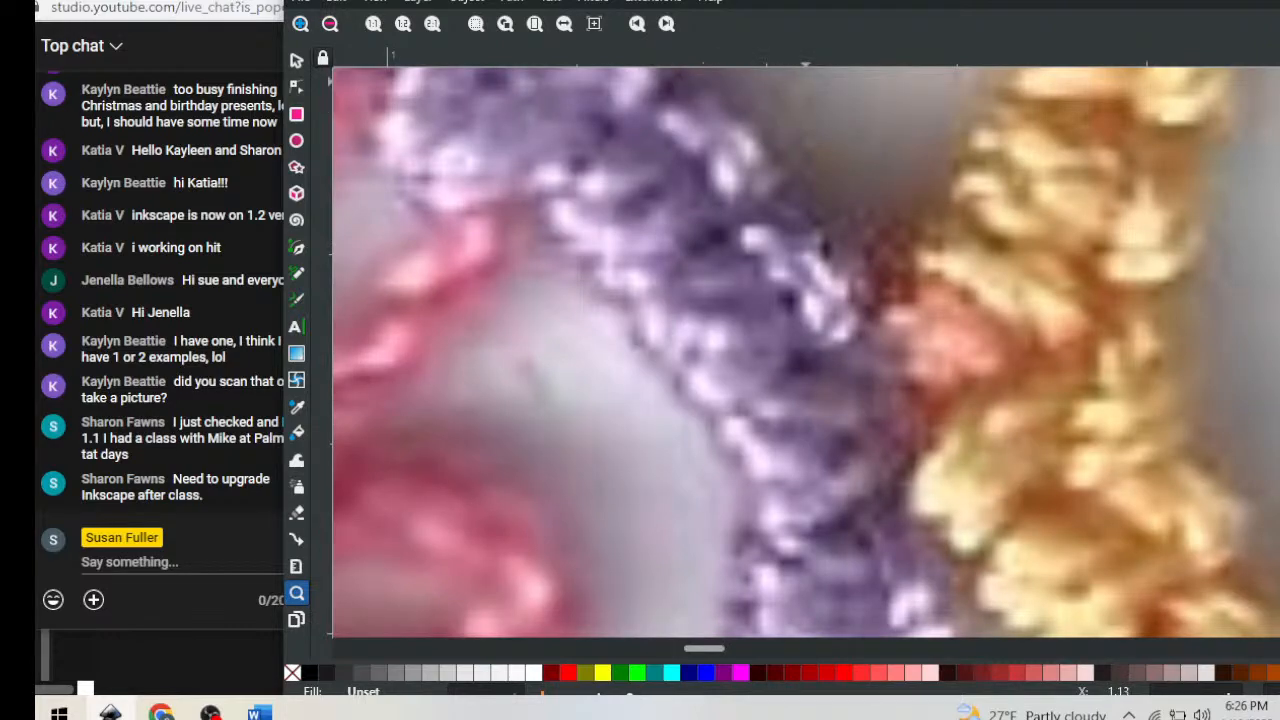
left_click(745, 300, "shift")
left_click(742, 306, "shift")
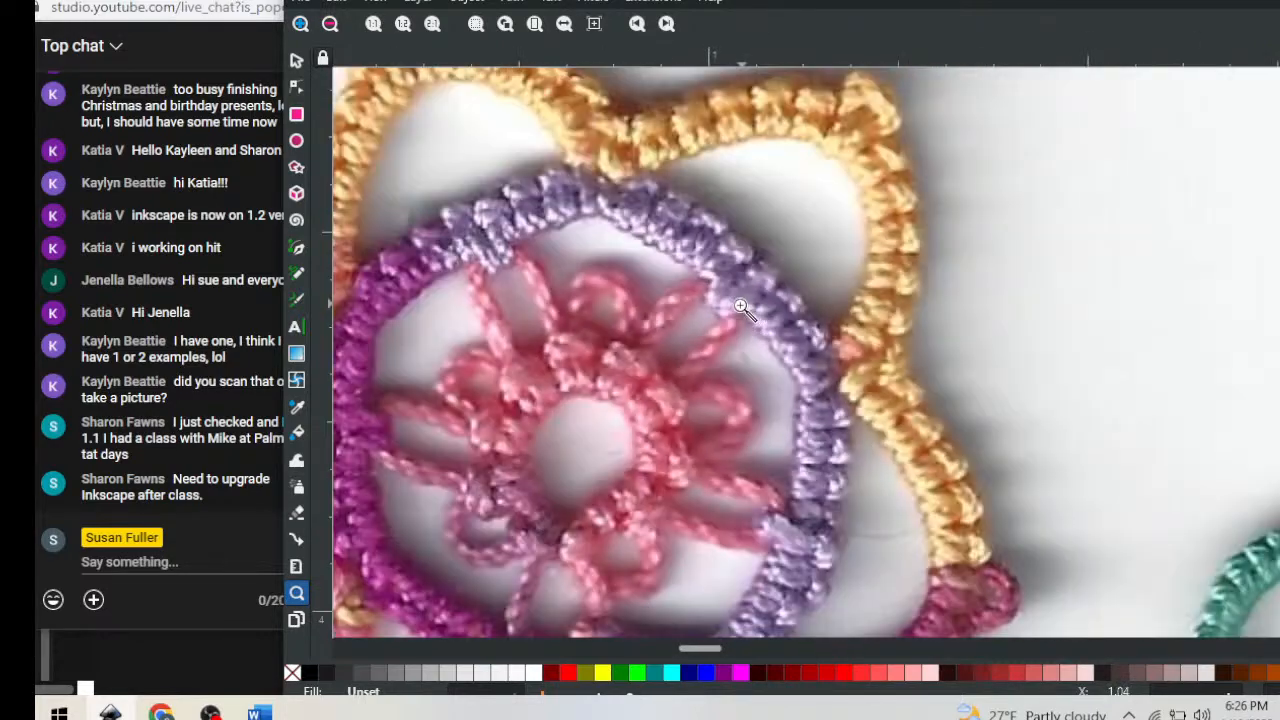
key("minus")
key("minus")
key("minus")
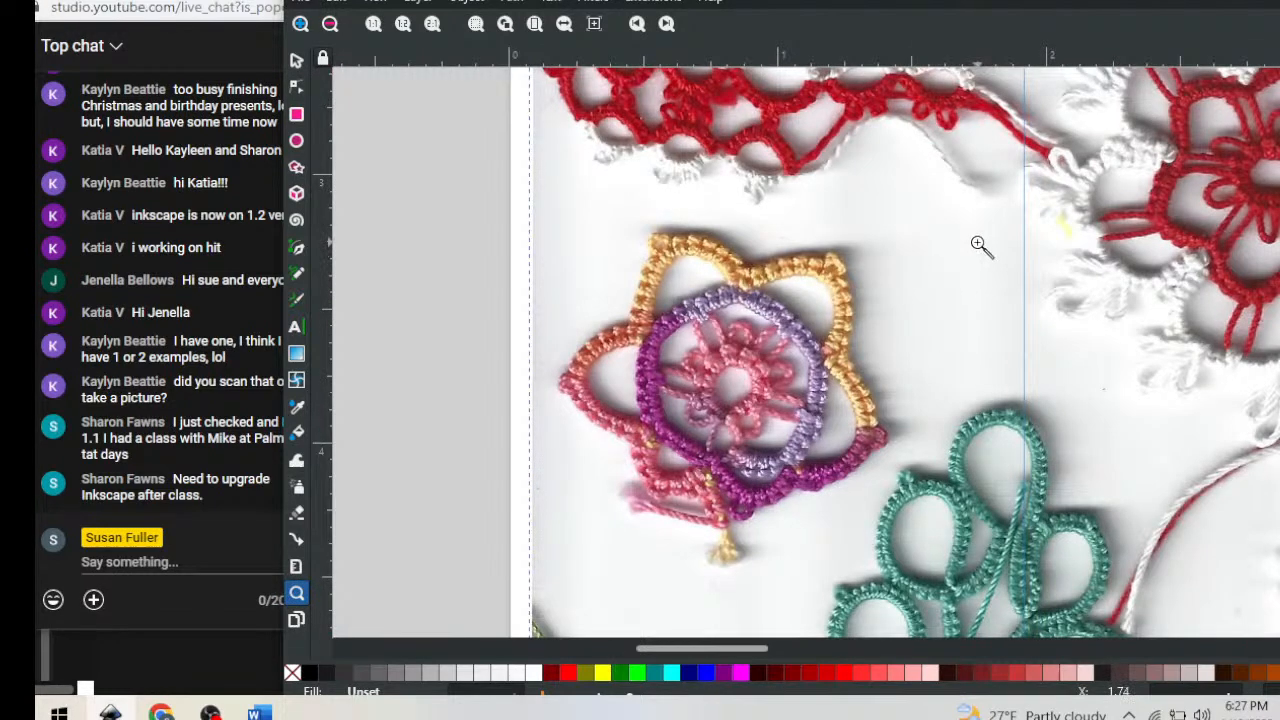
Try deleting the scanned tatting image, restore it, and fit the whole page in view
left_click(296, 62)
key("Delete")
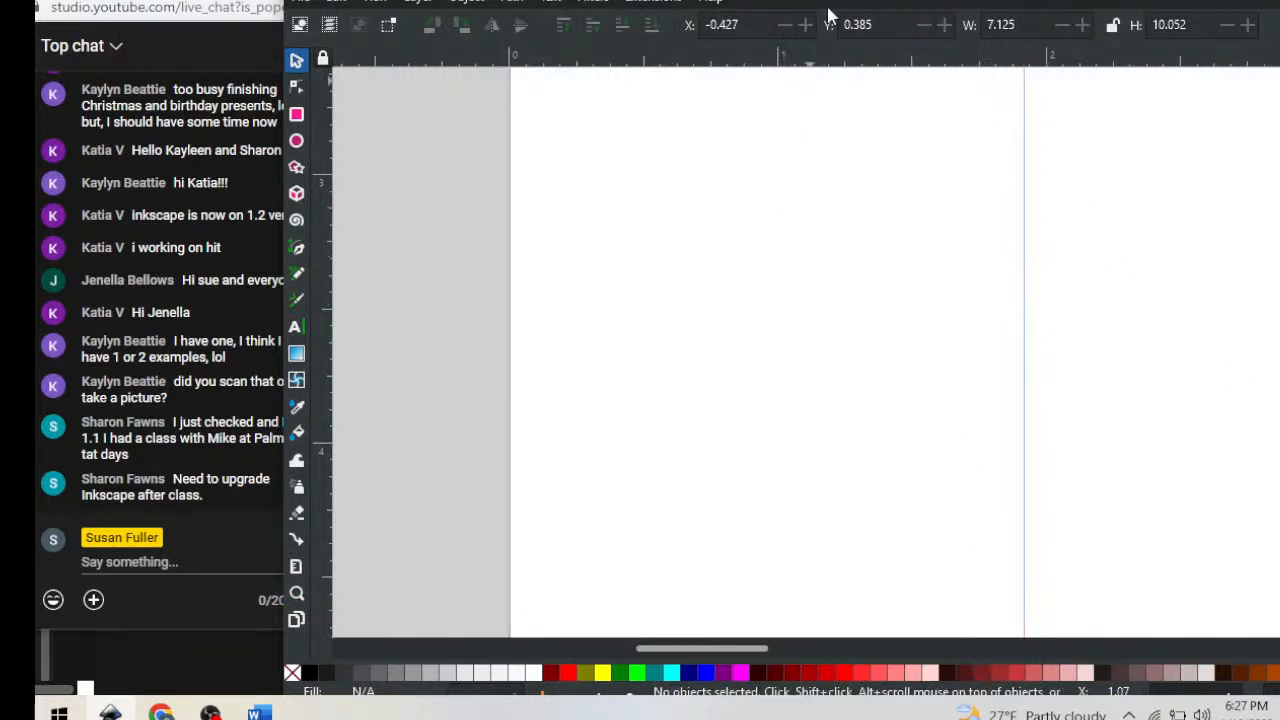
left_click_drag(812, 0, 745, 0)
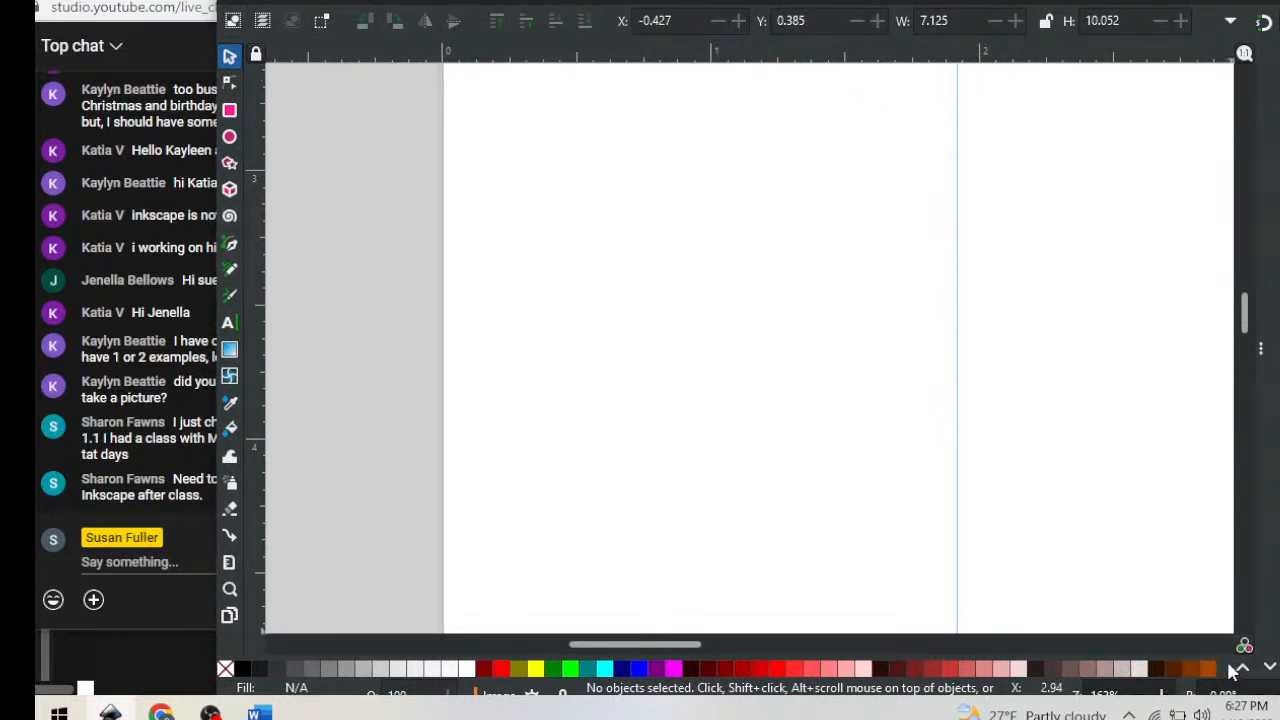
left_click(1276, 641)
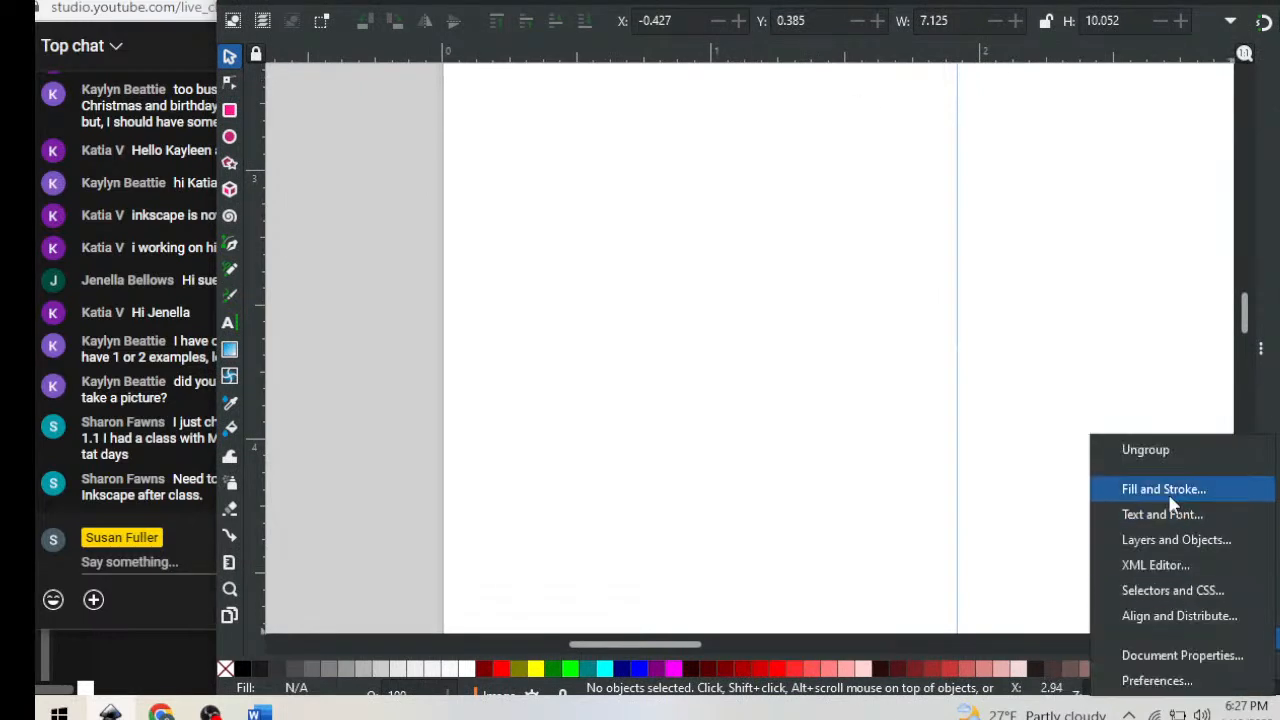
key("Escape")
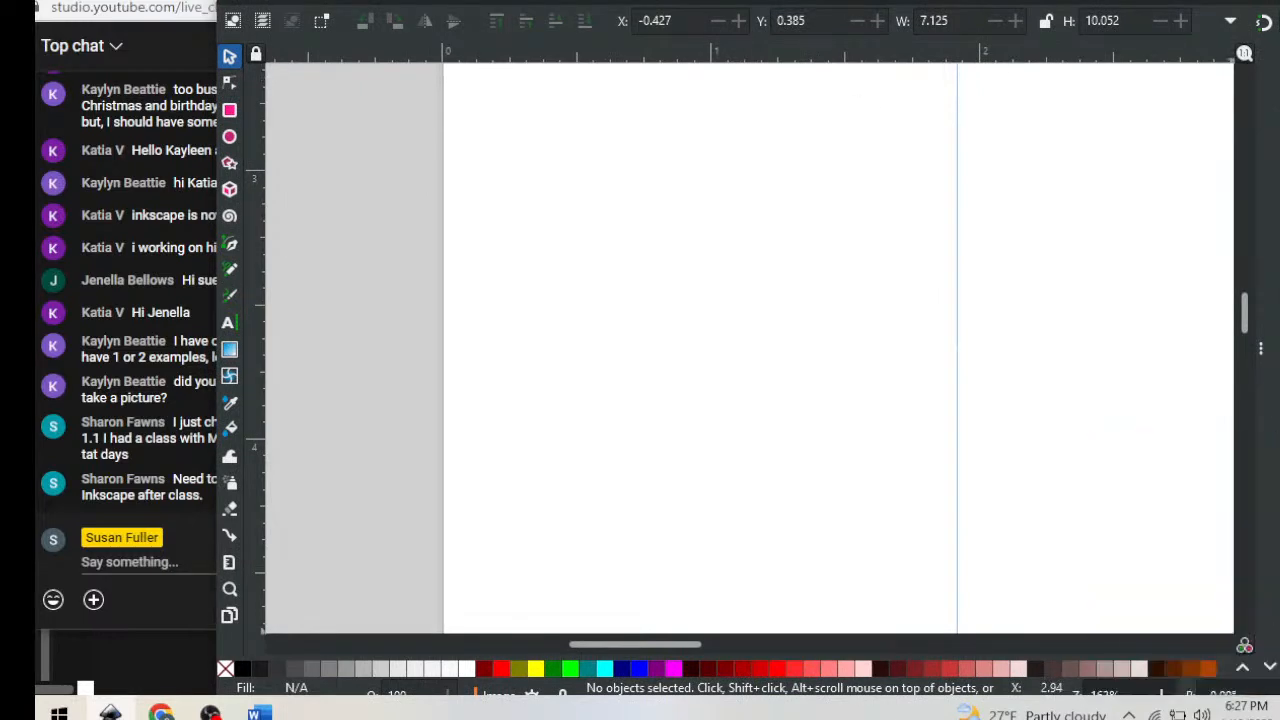
left_click_drag(740, 5, 749, 0)
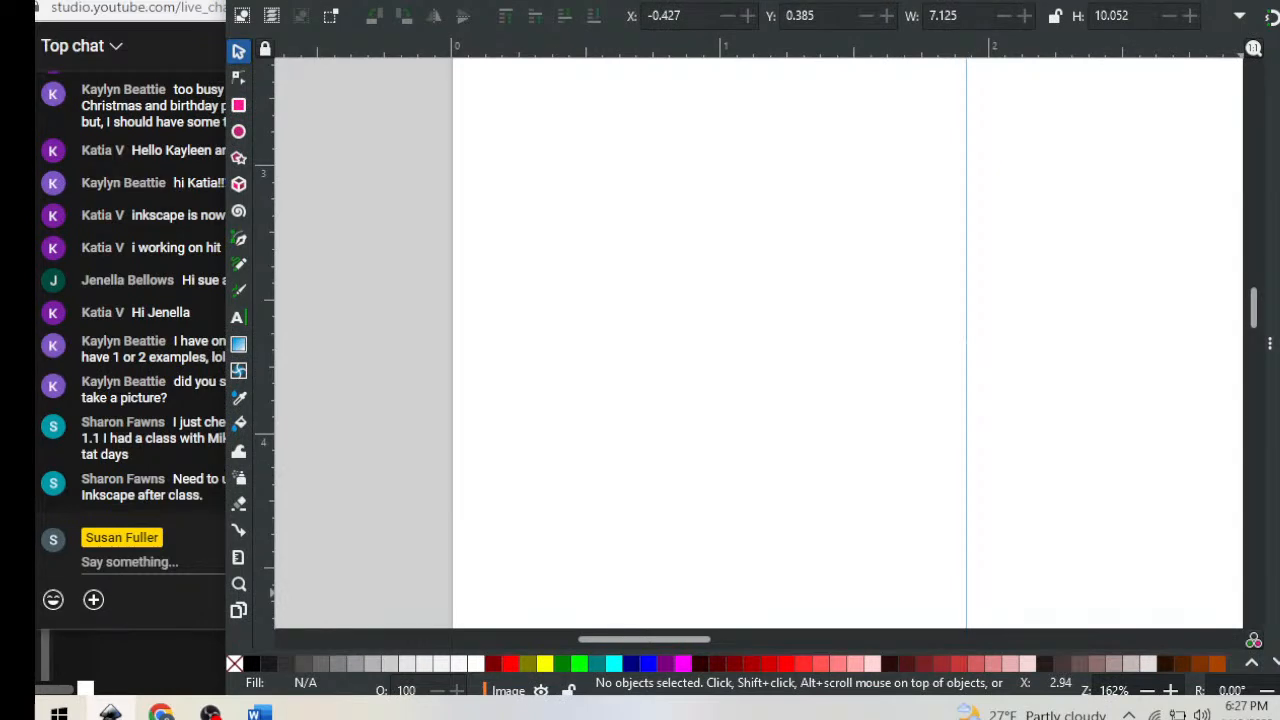
key("5")
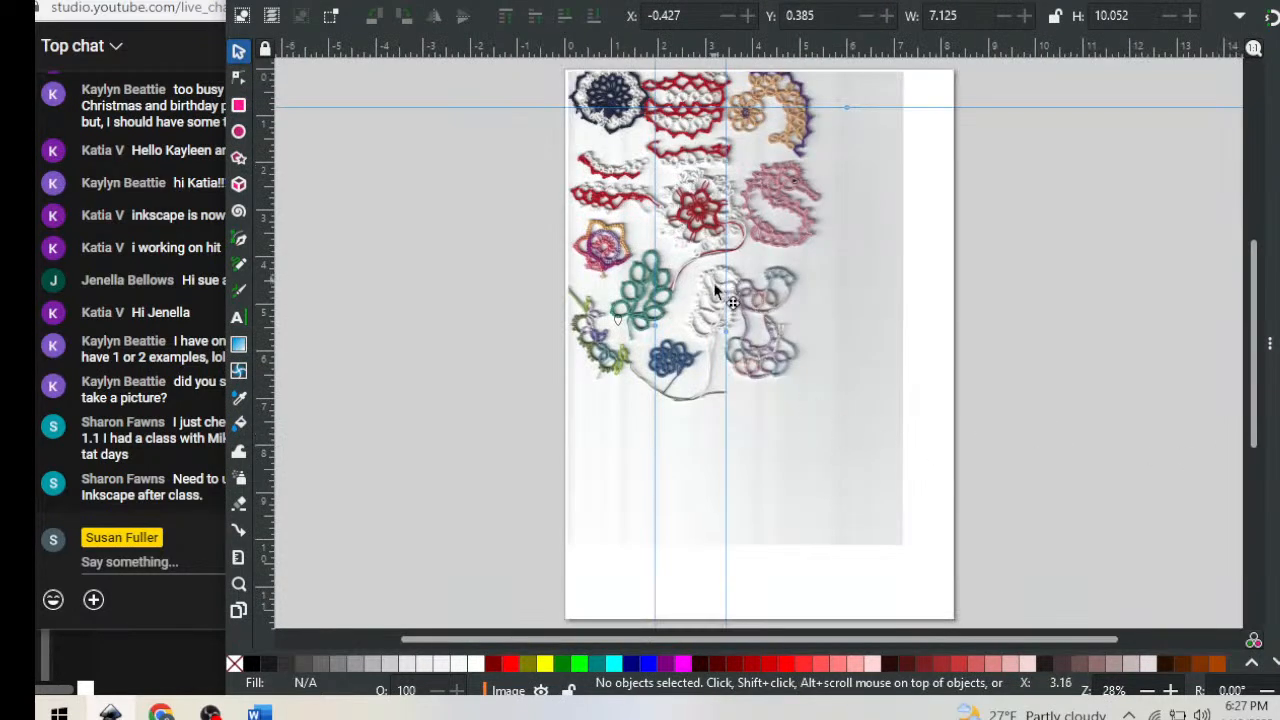
Move the scanned tatting image to about X 0.696, Y 1.777 in, then try deleting it and restore it
left_click_drag(710, 288, 740, 367)
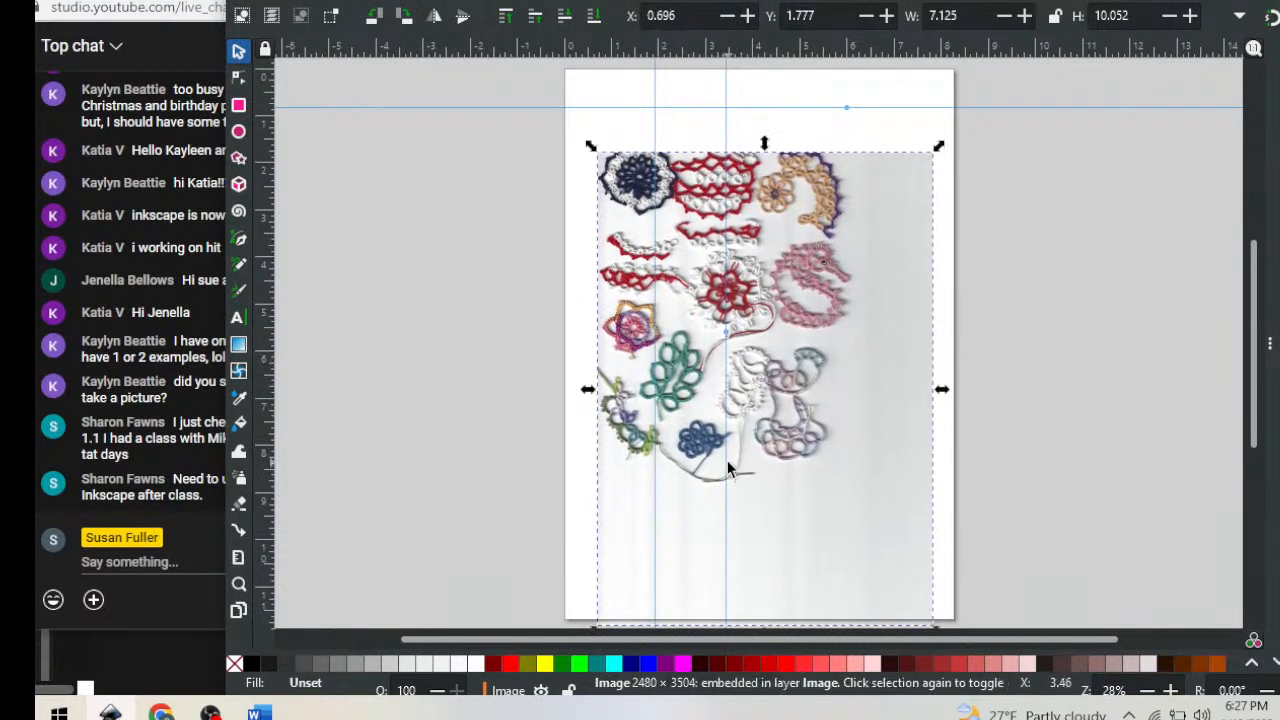
key("Delete")
key("ctrl+z")
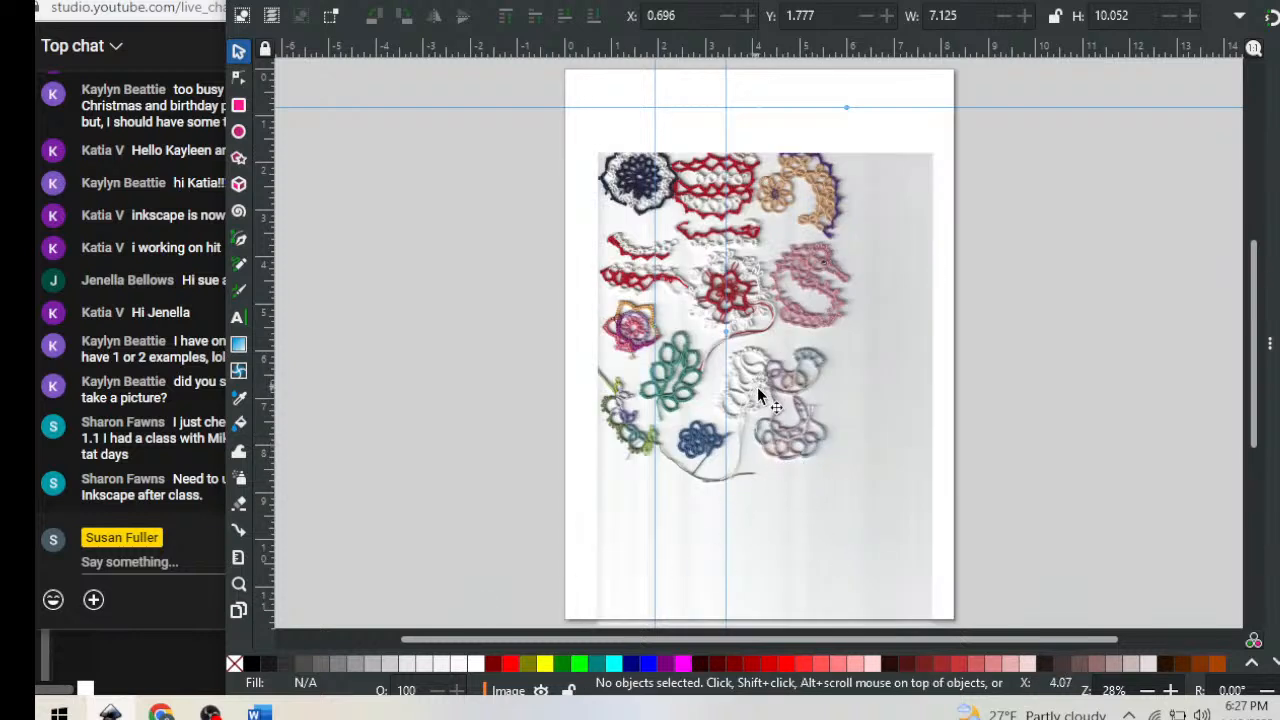
Zoom in on the curved green, lilac, purple and teal edging motif and examine its rings and stitches
scroll(758, 395, "up", 2)
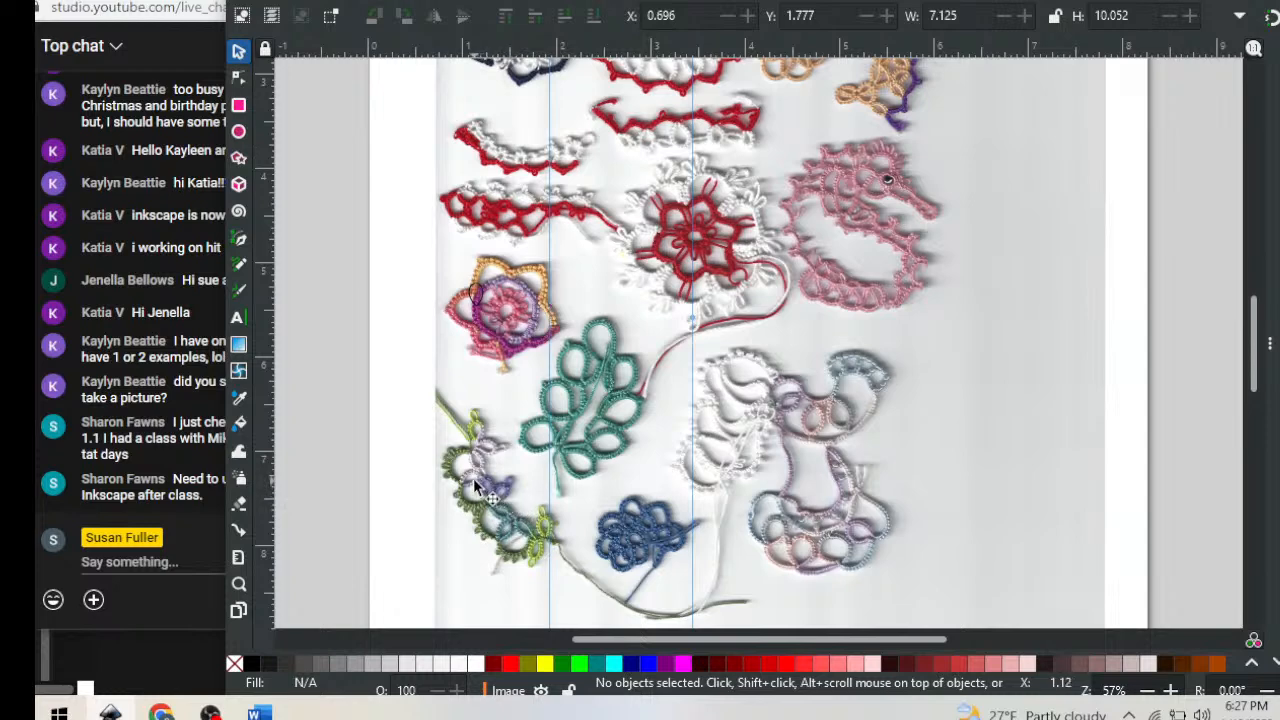
key("z")
left_click_drag(456, 408, 599, 570)
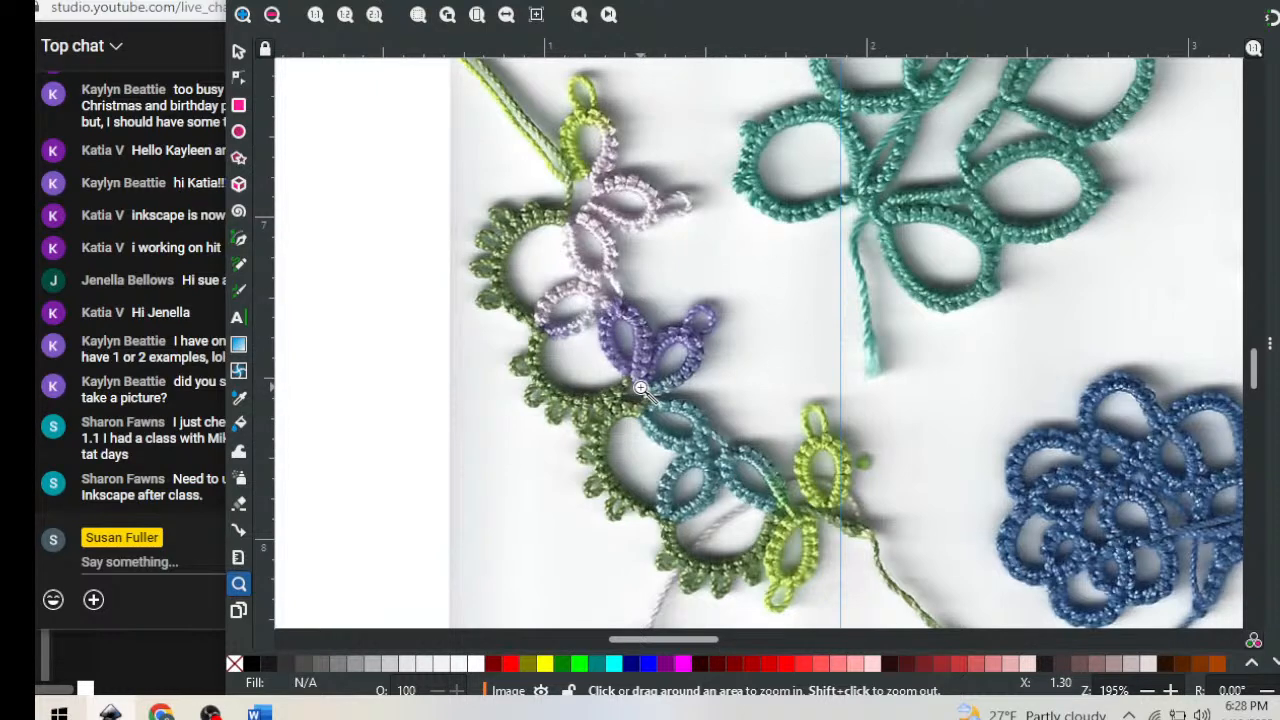
left_click_drag(722, 1, 768, 1)
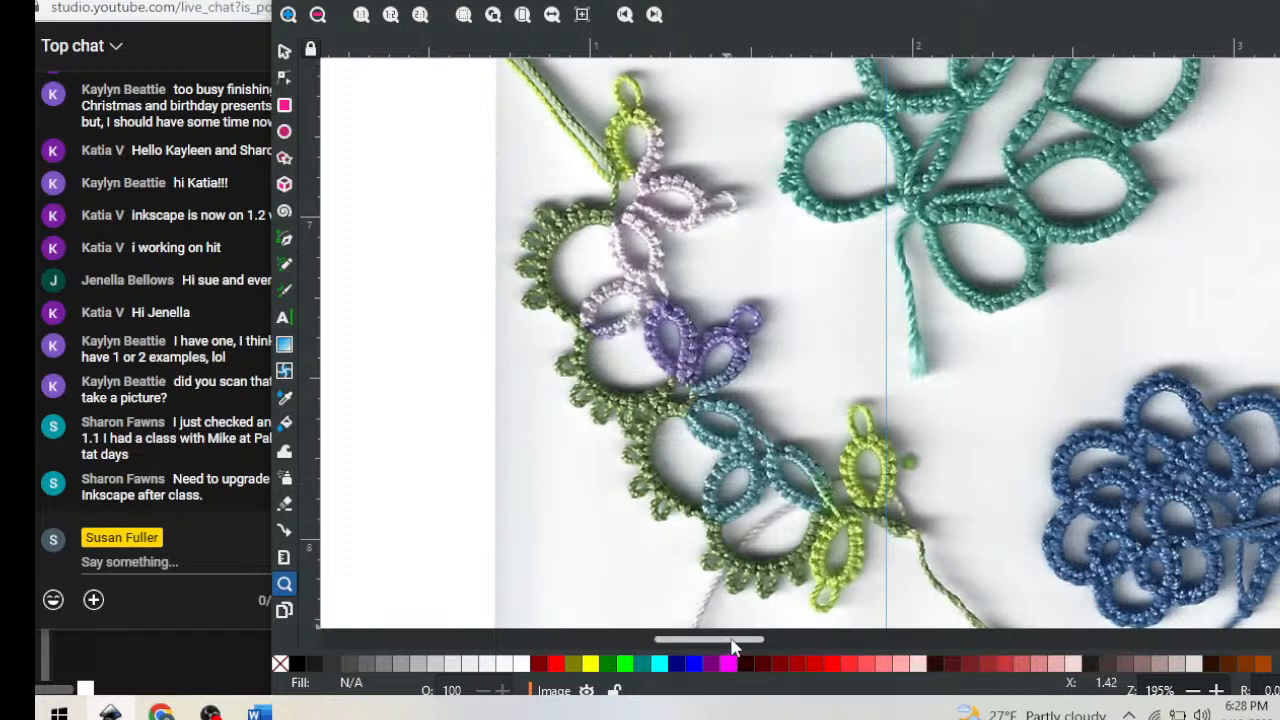
Move the black teardrop outline off the star-shaped motif onto the blank page area, at about X 0.378, Y 4.870 in
left_click_drag(732, 640, 707, 660)
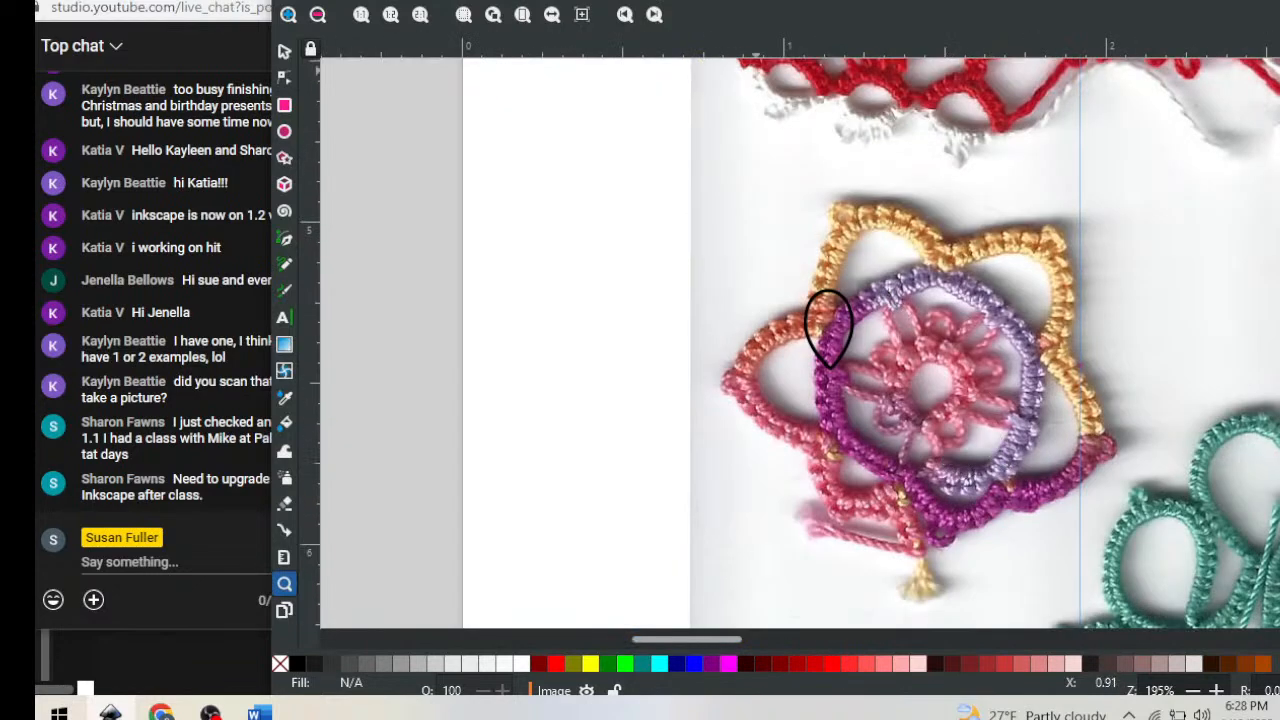
left_click_drag(790, 0, 787, 9)
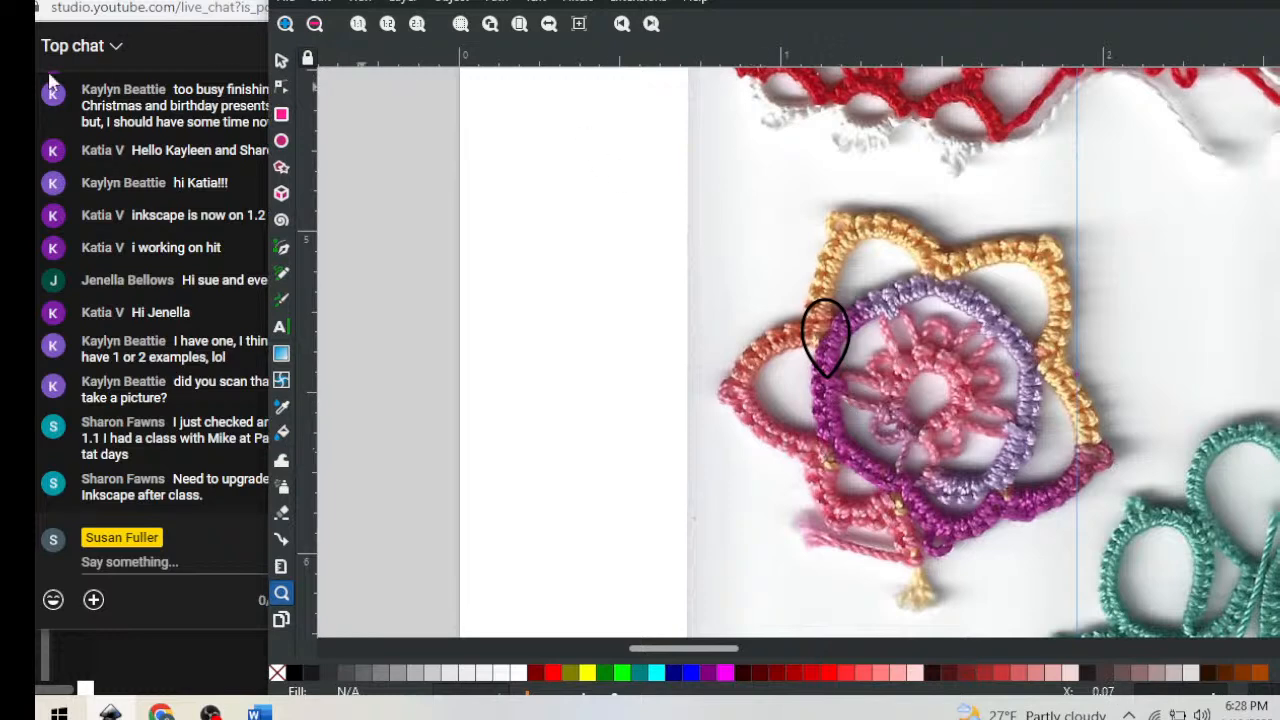
left_click(281, 62)
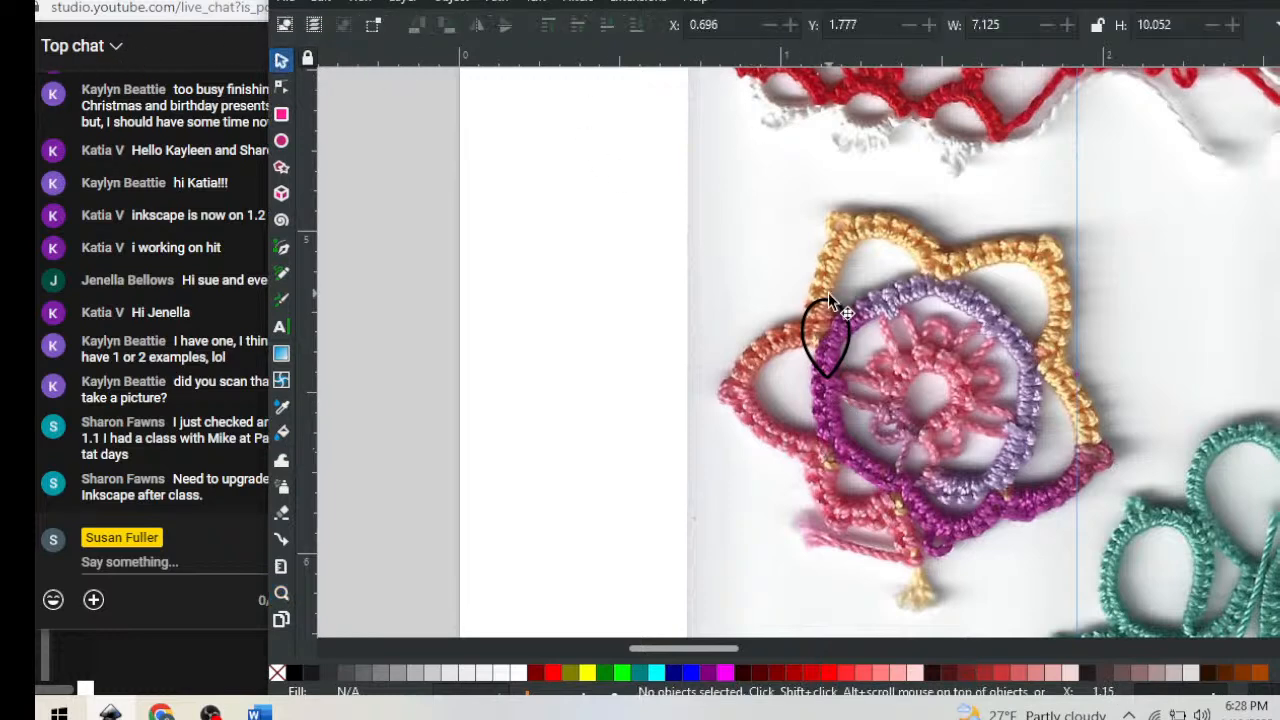
left_click_drag(835, 305, 608, 193)
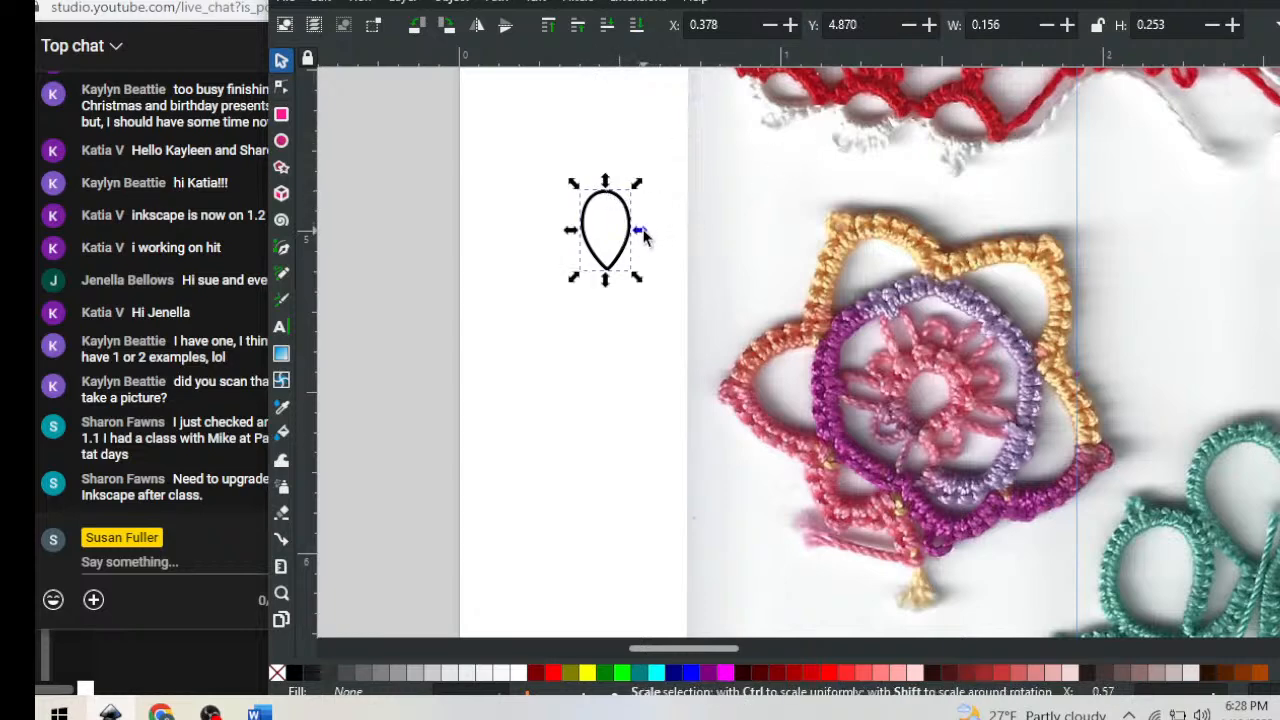
Try widening the teardrop outline from one side and symmetrically about its center, undoing each change
left_click_drag(645, 234, 778, 242)
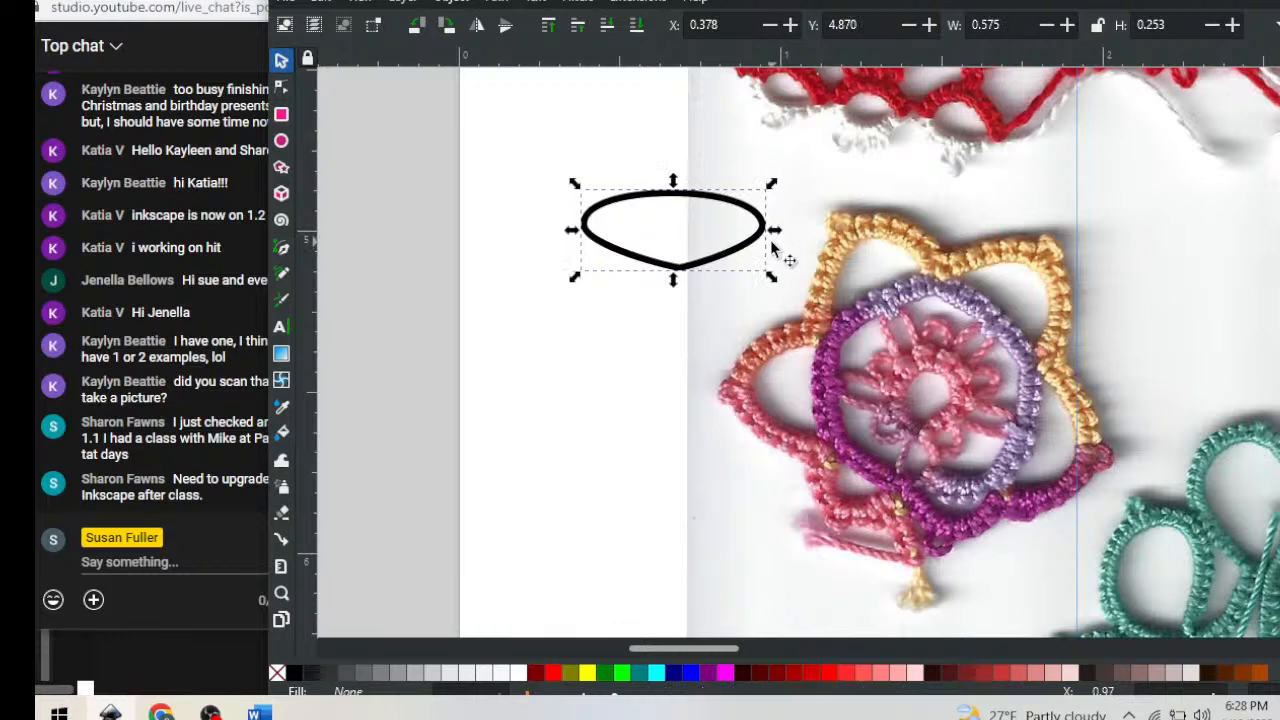
key("ctrl+z")
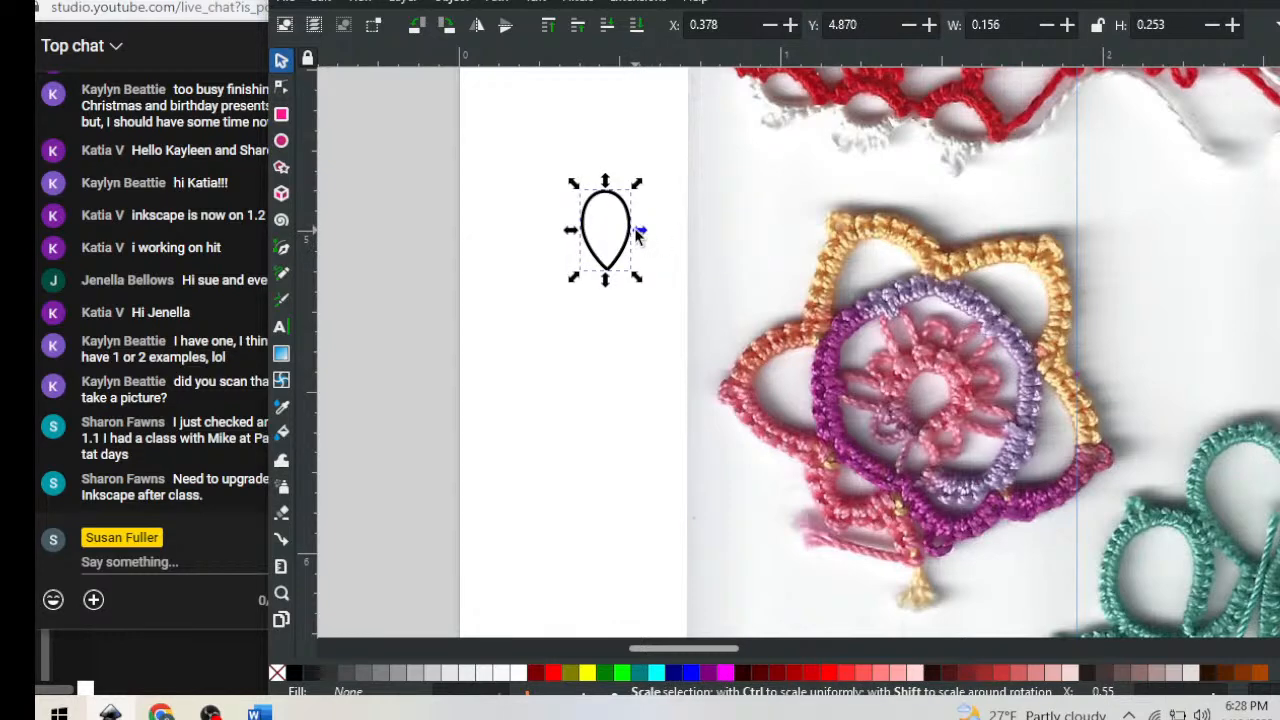
left_click_drag(638, 233, 682, 272)
left_click_drag(680, 128, 662, 361)
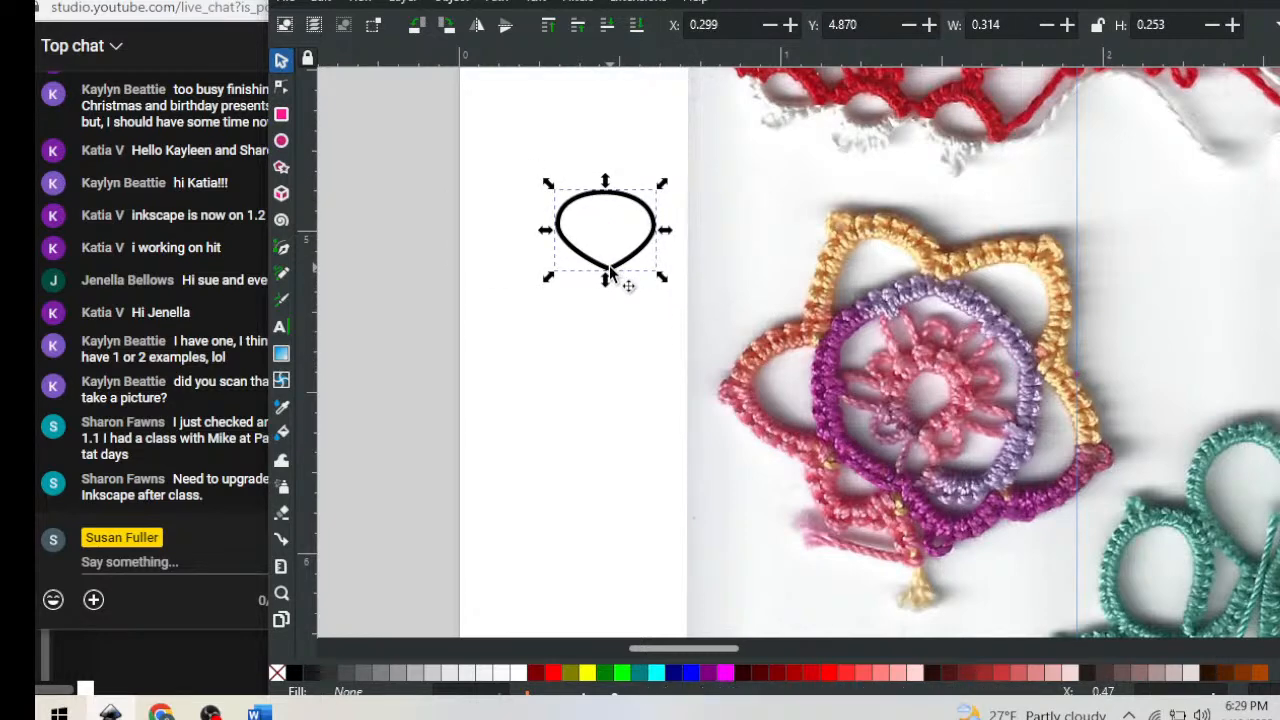
key("ctrl+z")
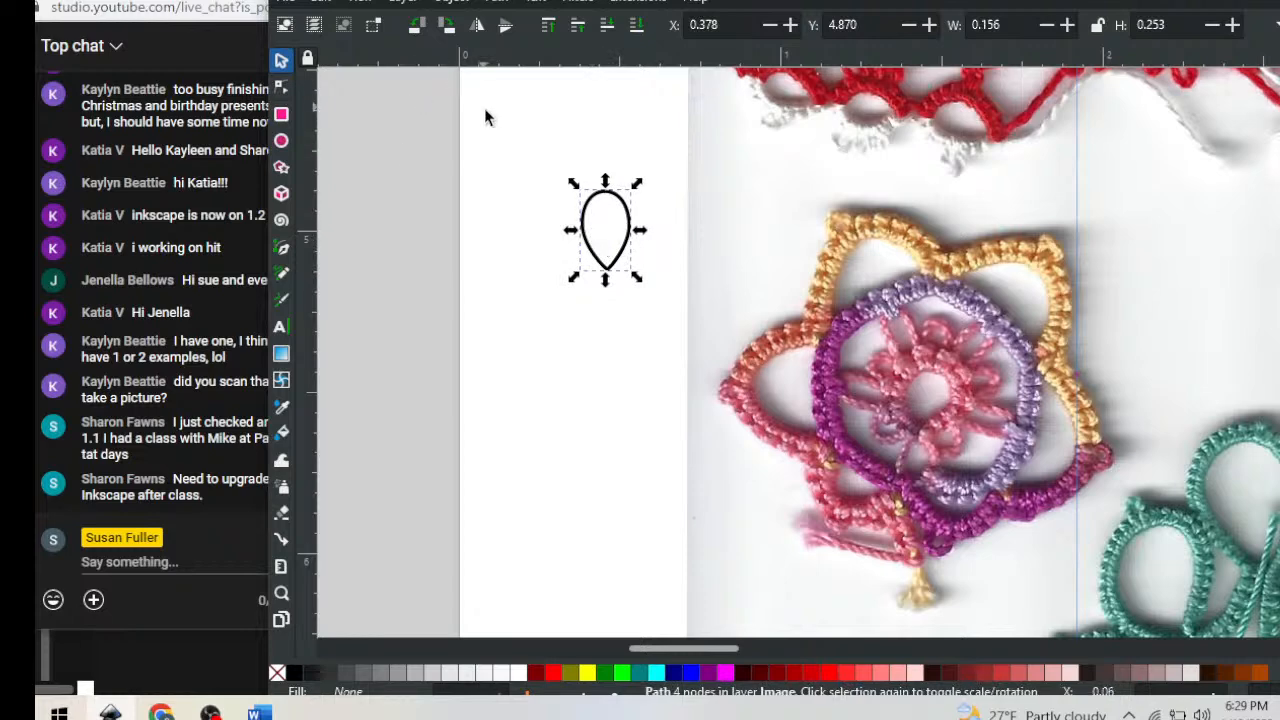
Draw a vertical ellipse above the teardrop outline, with radii of about 0.077 by 0.125 in
scroll(659, 236, "up", 3)
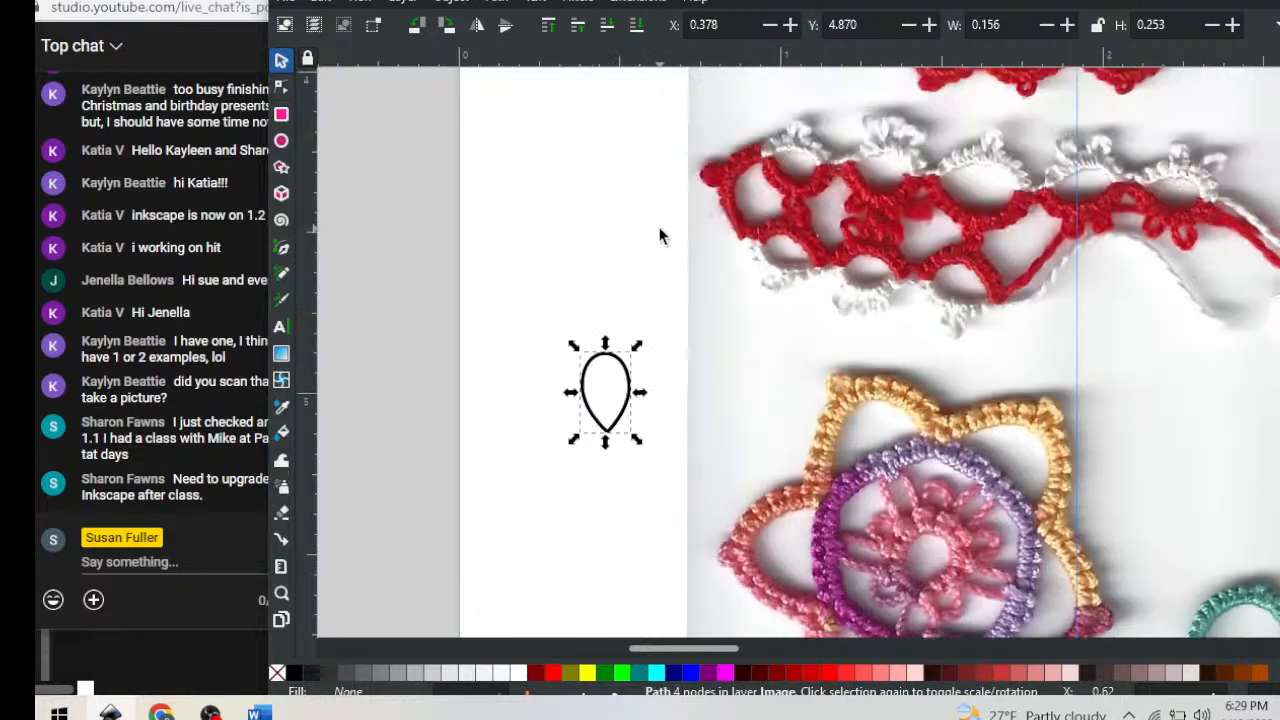
scroll(659, 236, "up", 2)
key("plus")
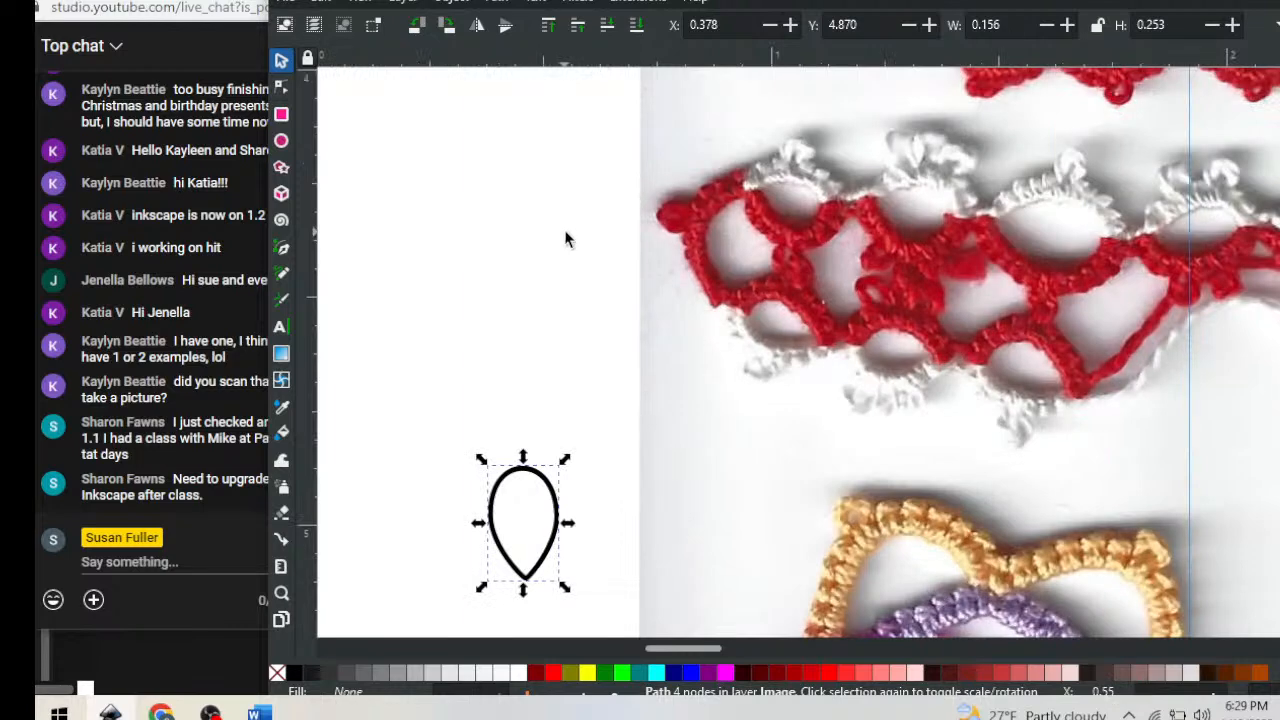
key("plus")
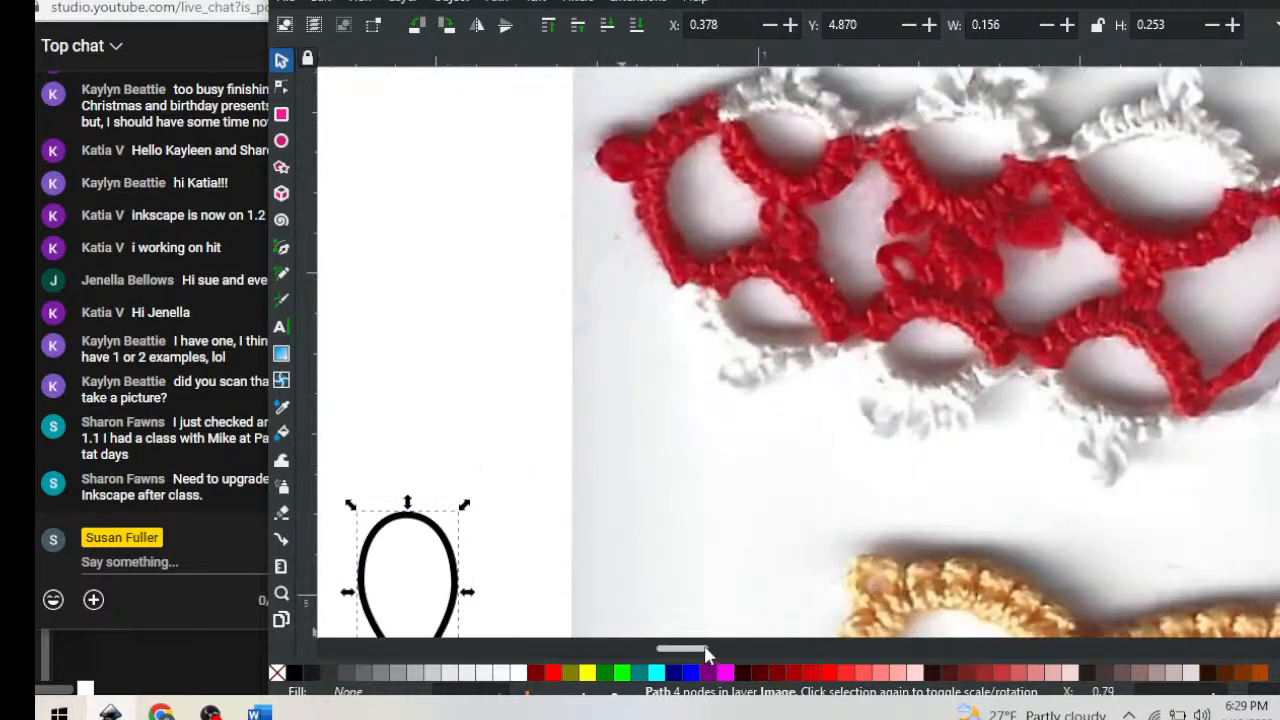
left_click_drag(704, 649, 682, 633)
scroll(671, 522, "down", 3)
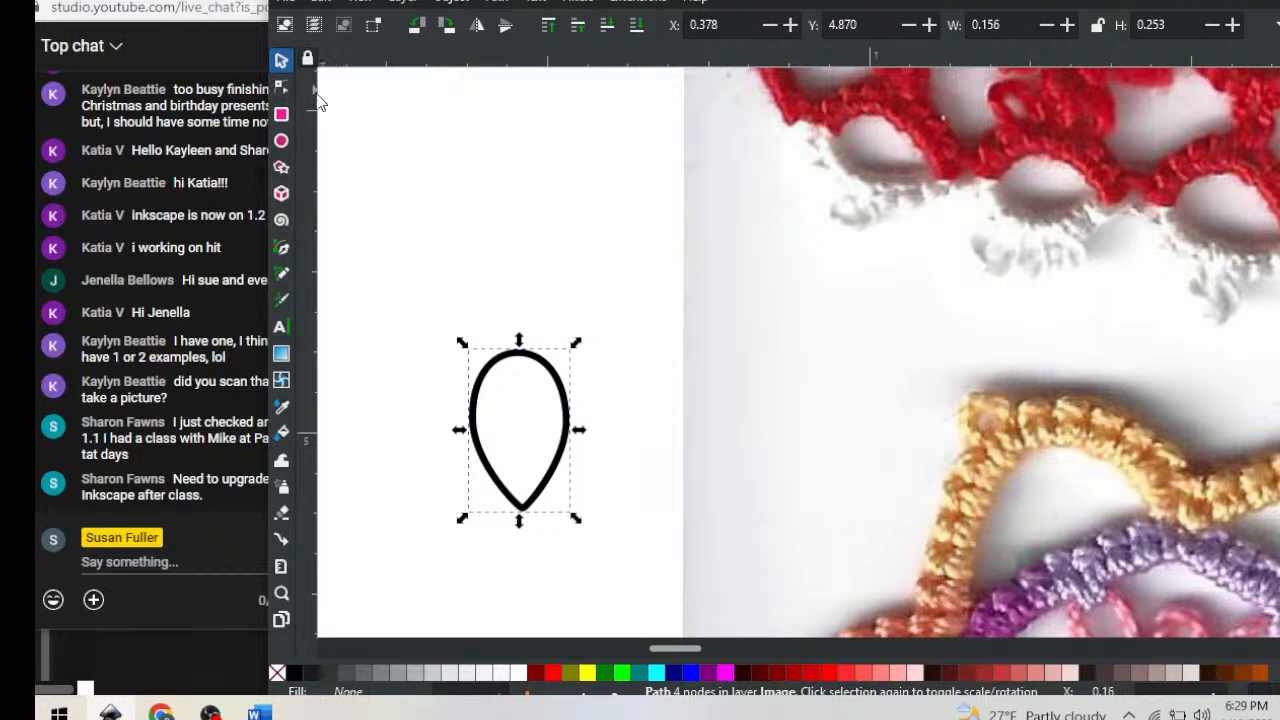
left_click(281, 141)
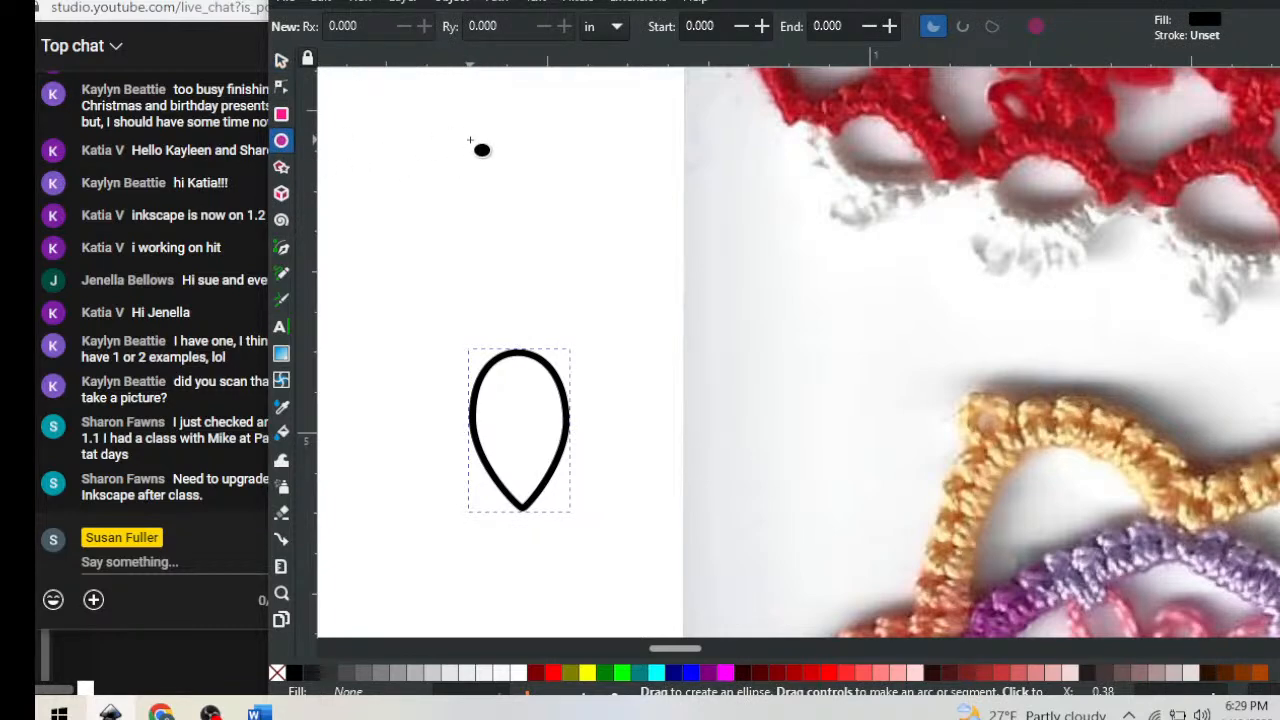
mouse_move(470, 141)
left_mouse_down()
mouse_move(519, 242)
mouse_move(548, 262)
mouse_move(503, 199)
mouse_move(580, 307)
mouse_move(532, 262)
mouse_move(569, 304)
left_mouse_up()
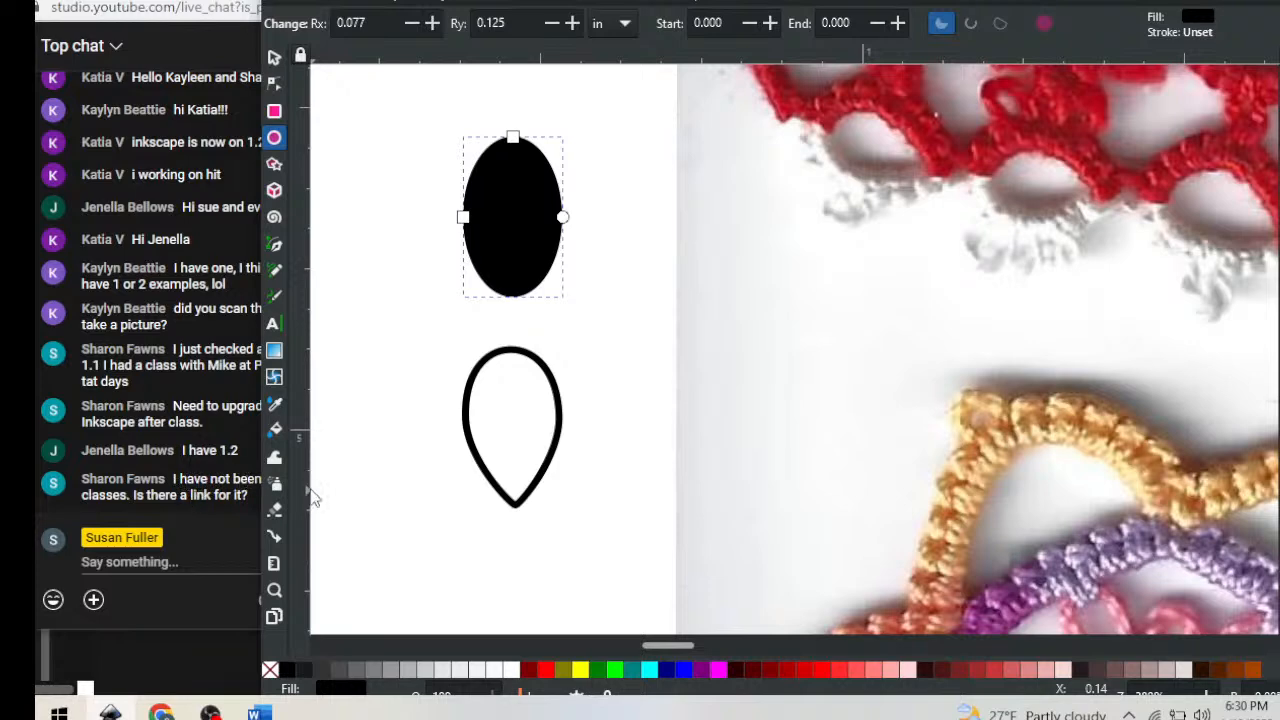
Move the drawing window aside to uncover the browser windows behind it
left_click_drag(675, 0, 734, 4)
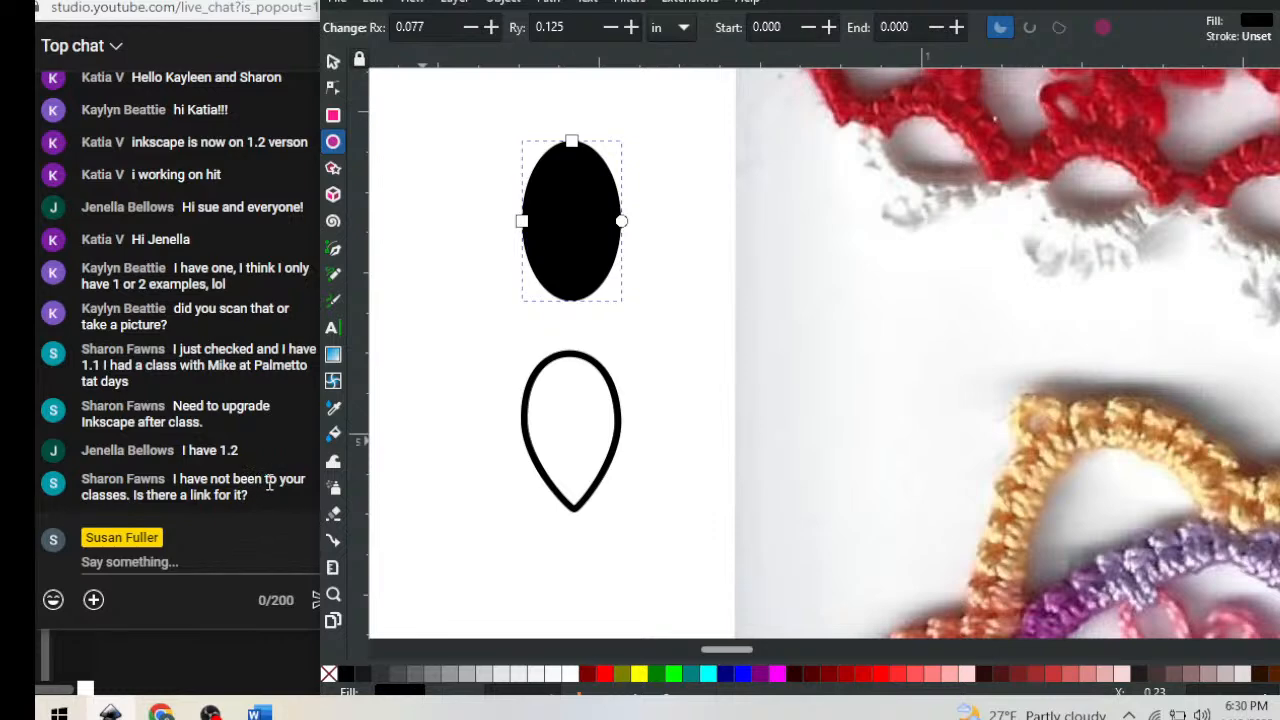
left_click(216, 4)
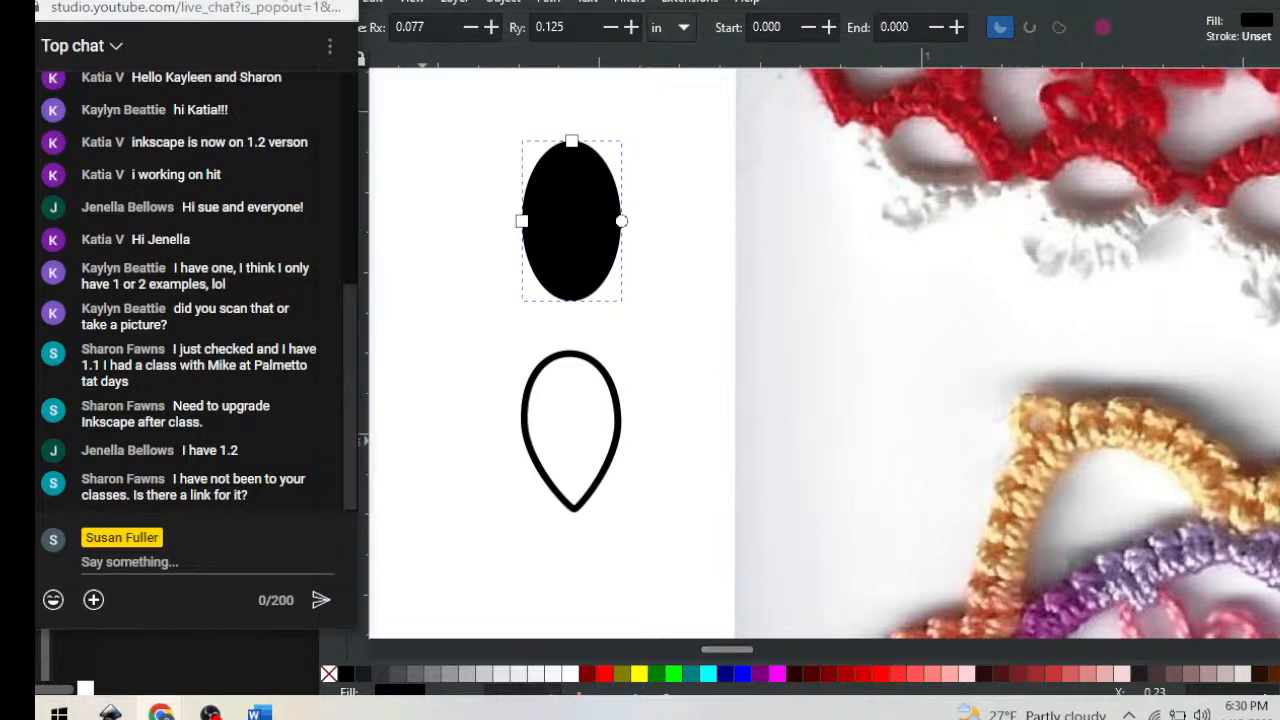
left_click_drag(576, 0, 971, 335)
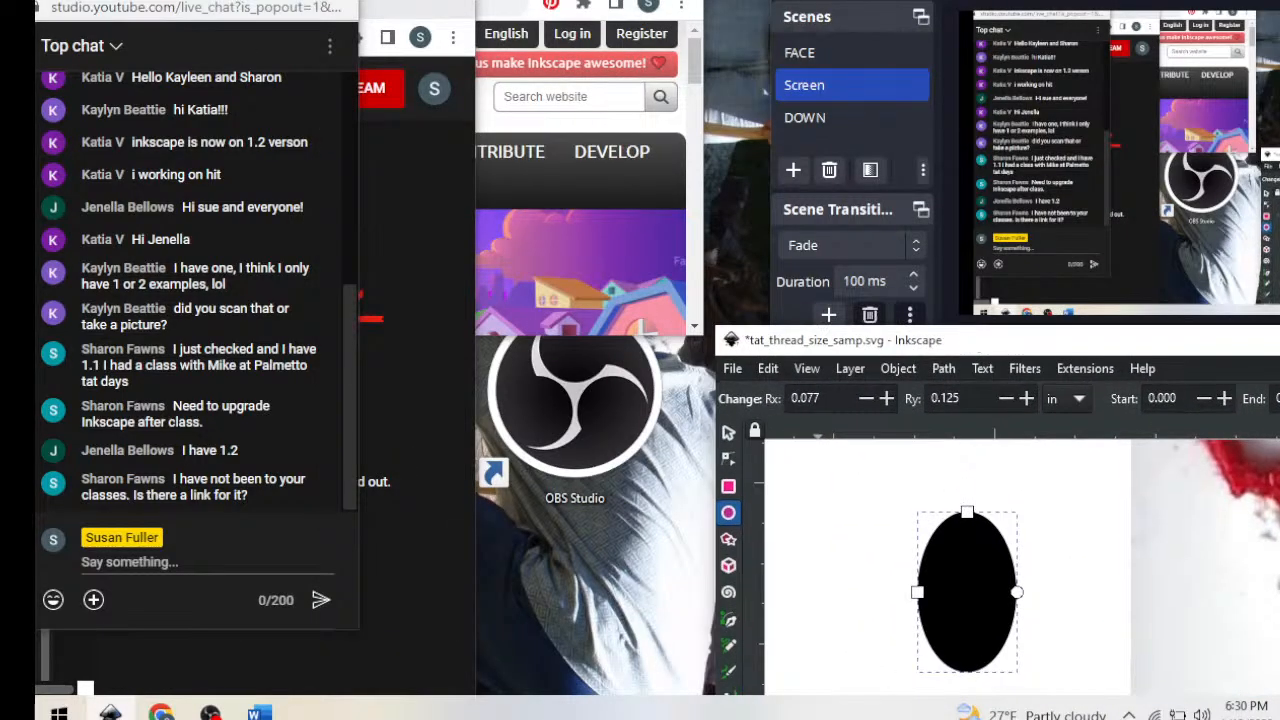
left_click(500, 4)
left_click(540, 0)
left_click(540, 0)
left_click_drag(263, 0, 566, 29)
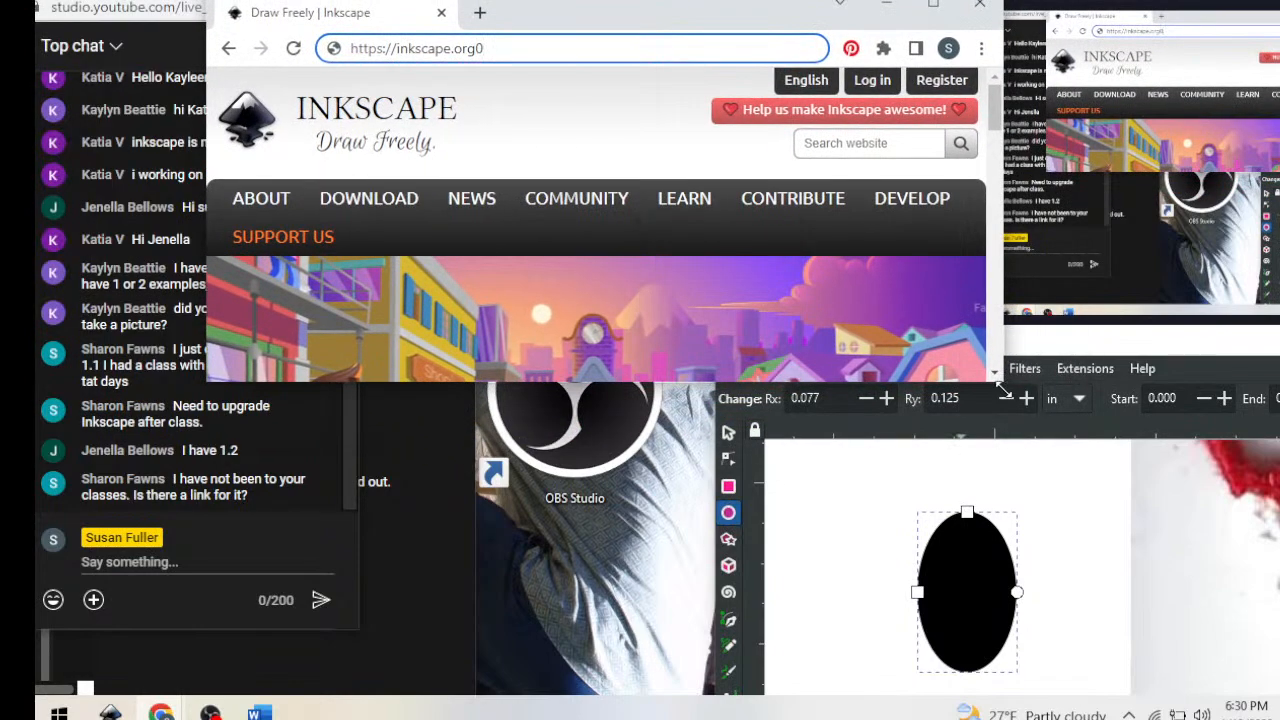
left_click_drag(1005, 392, 1180, 690)
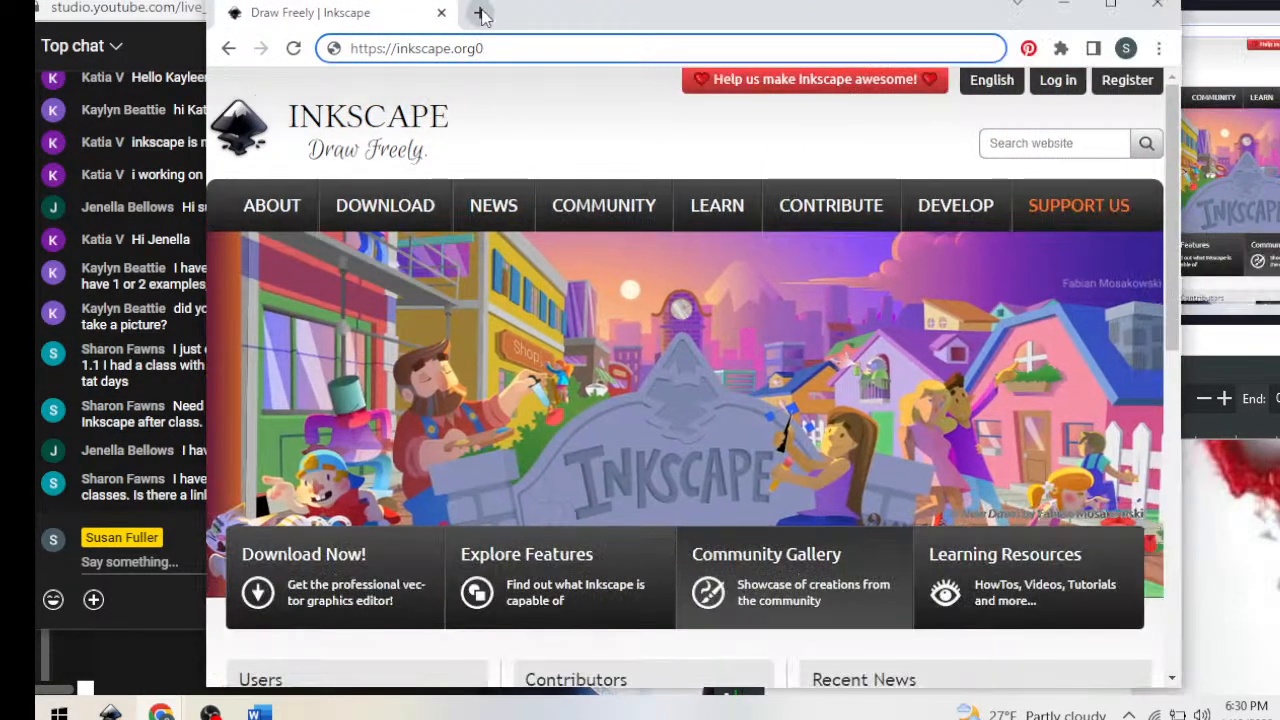
left_click(510, 50)
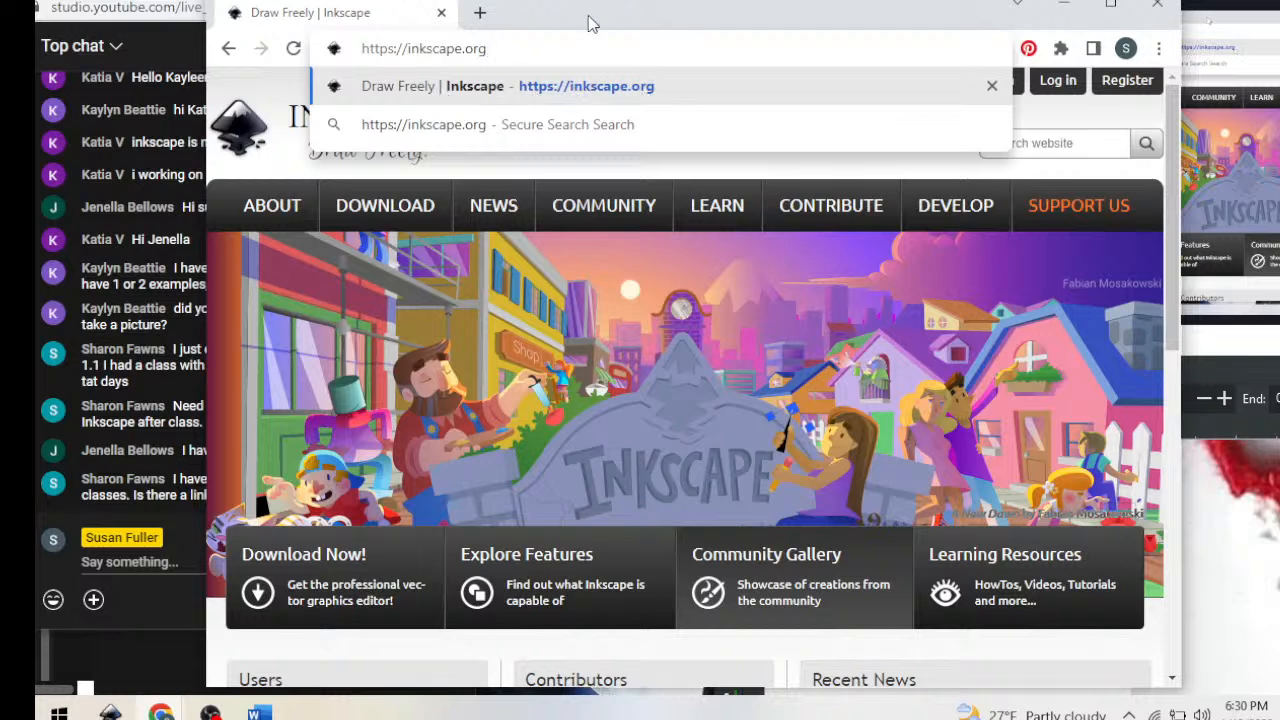
left_click_drag(590, 22, 700, 17)
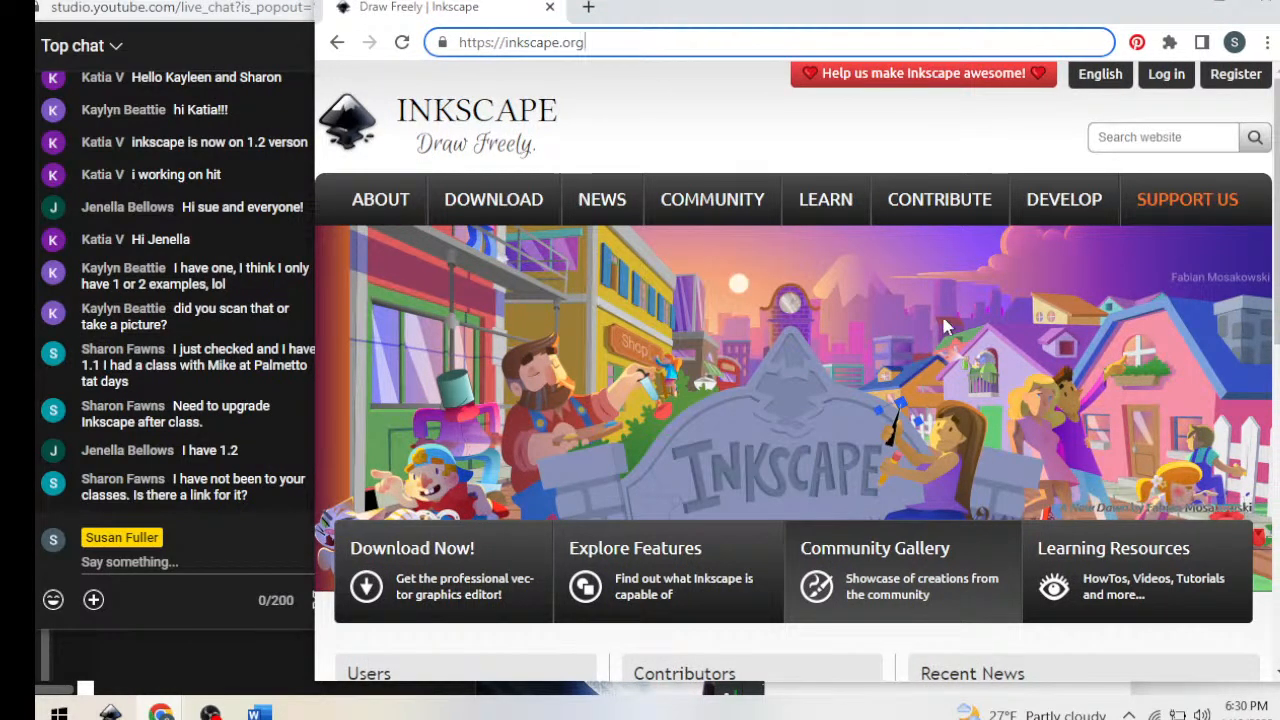
Open the website's Download Now page and look over the Windows Installer Package download
scroll(941, 313, "down", 3)
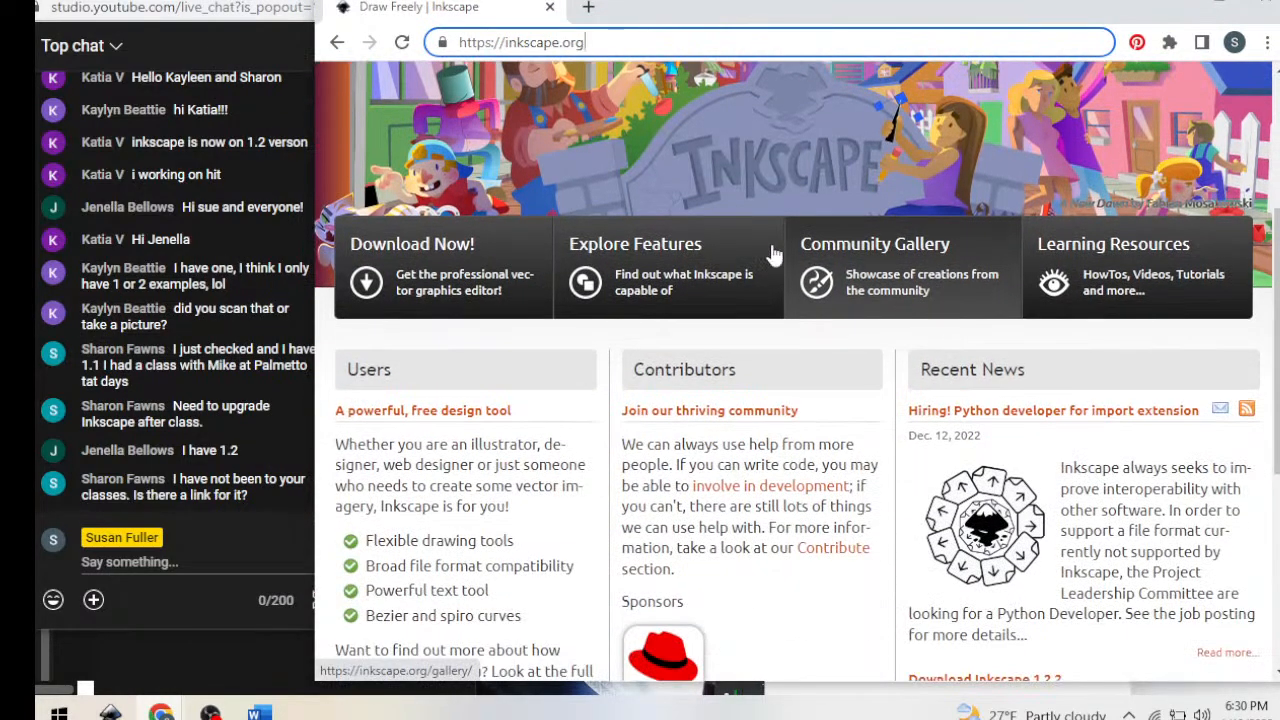
left_click(452, 262)
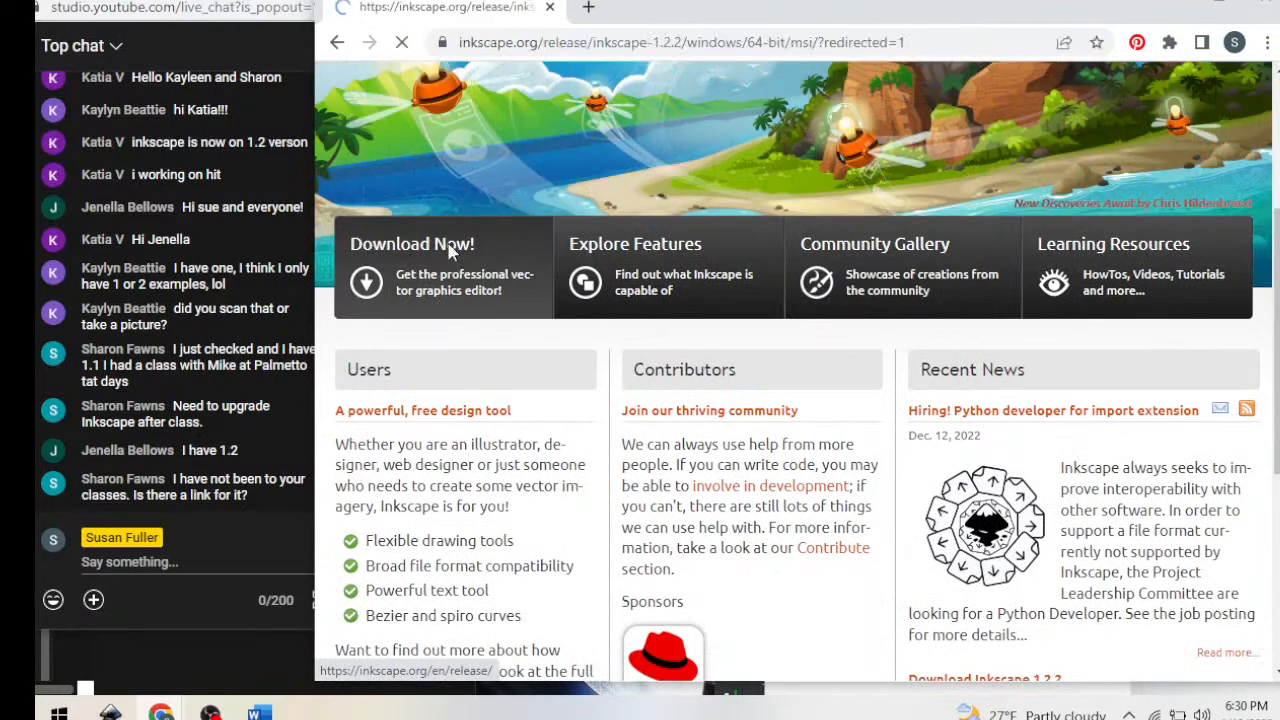
scroll(770, 294, "down", 3)
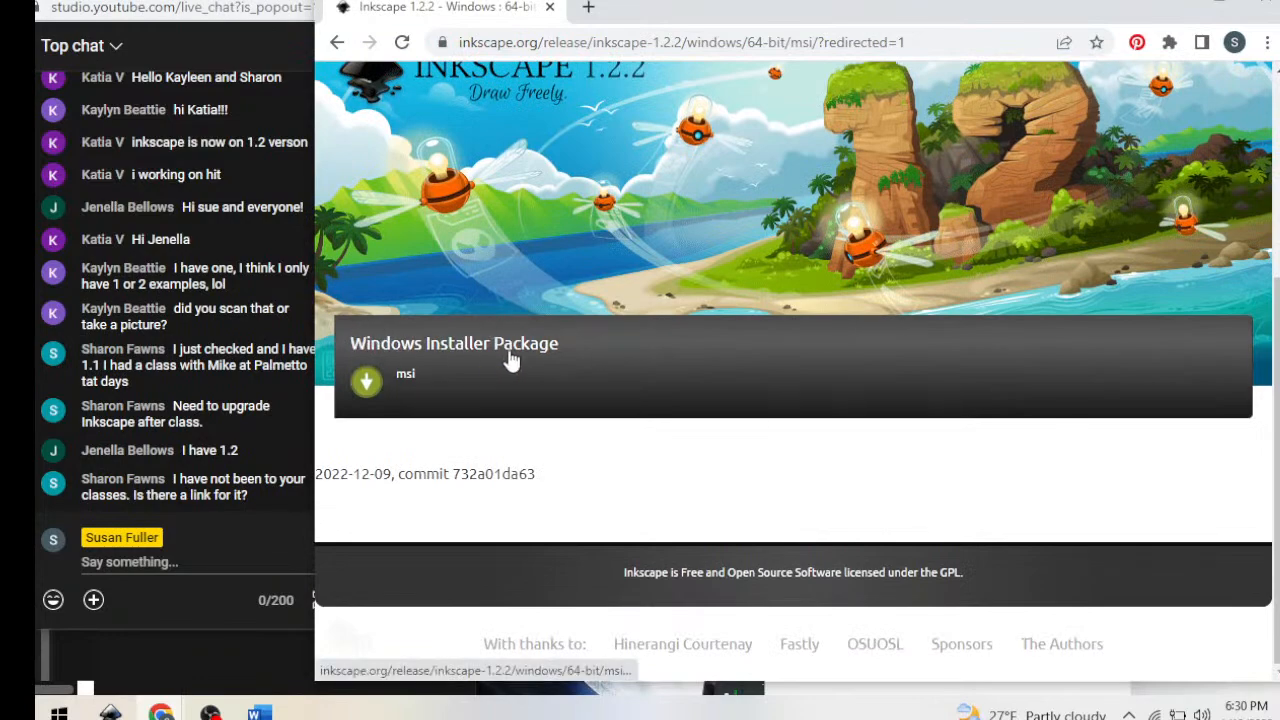
scroll(914, 284, "up", 3)
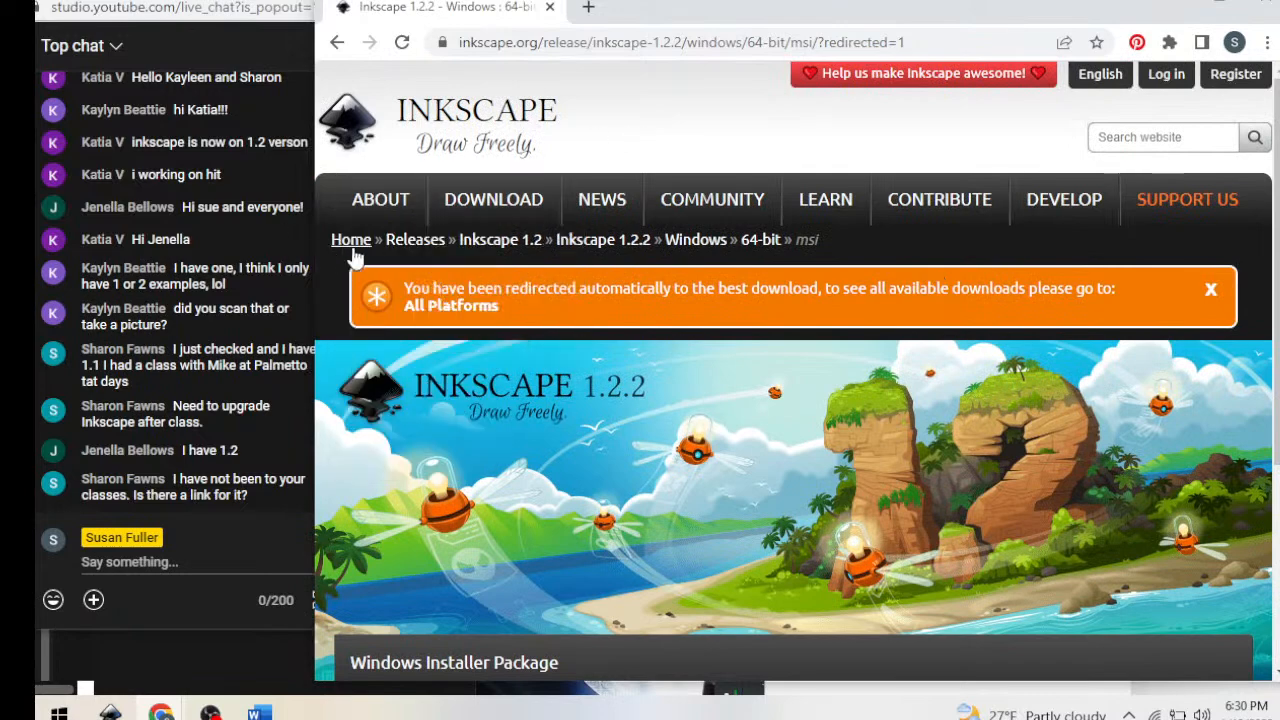
Open the current version's download page, review it, and follow its link to the downloads for all platforms
mouse_move(470, 202)
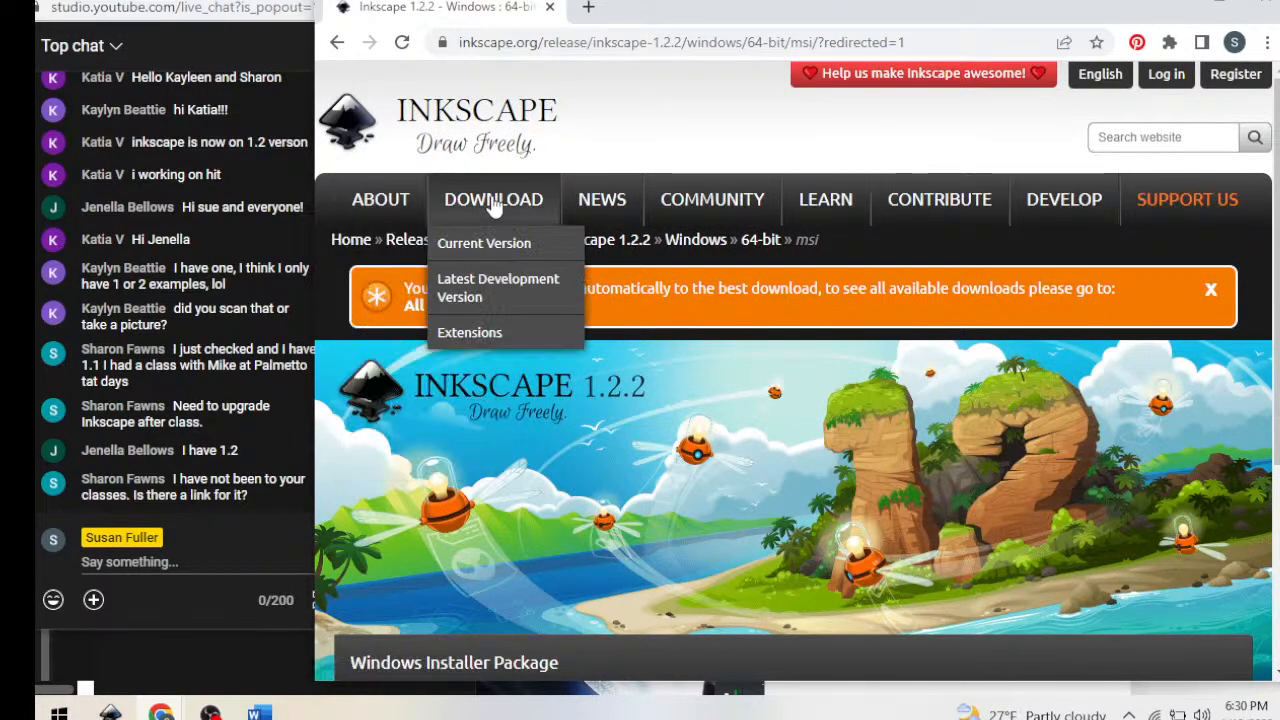
left_click(497, 246)
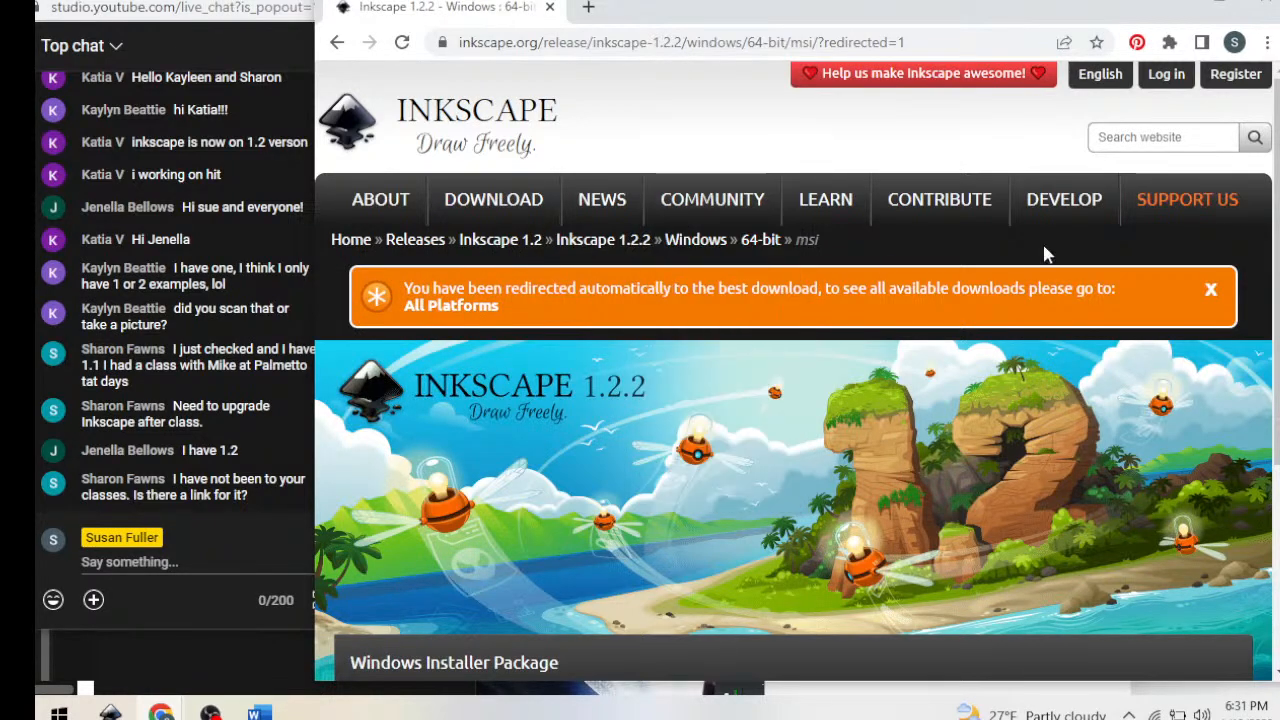
scroll(877, 289, "down", 3)
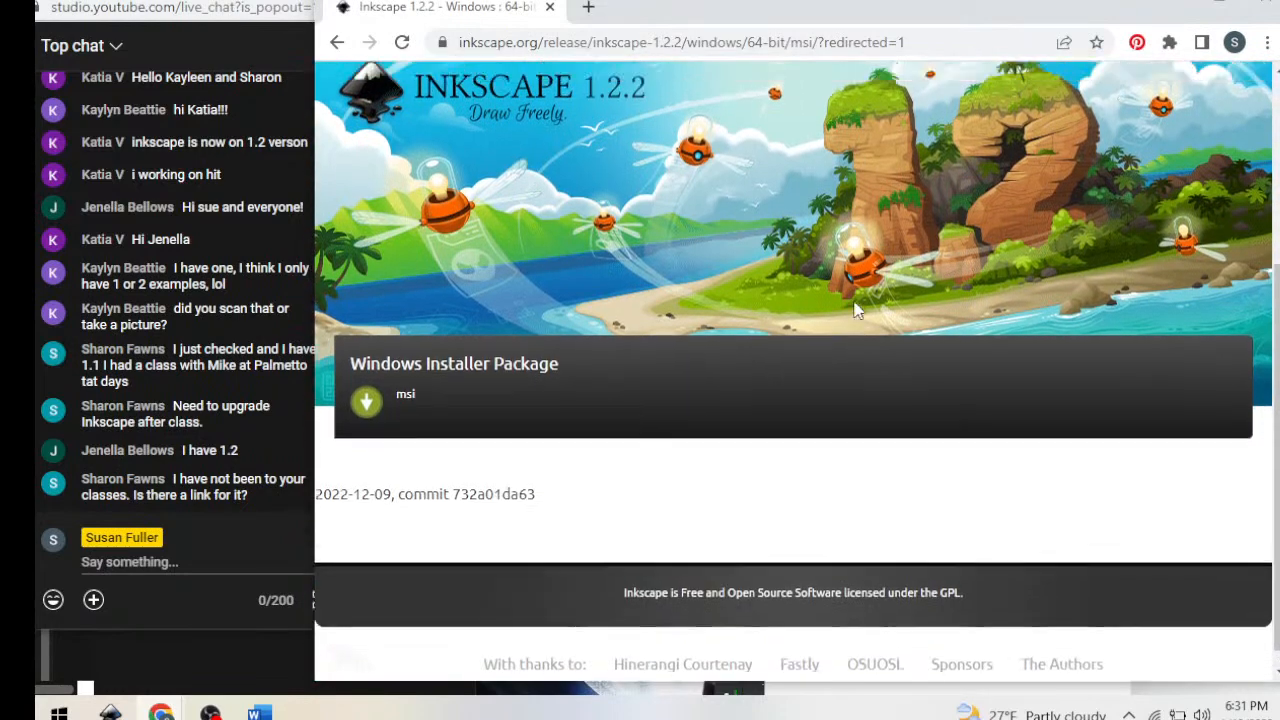
scroll(855, 310, "up", 3)
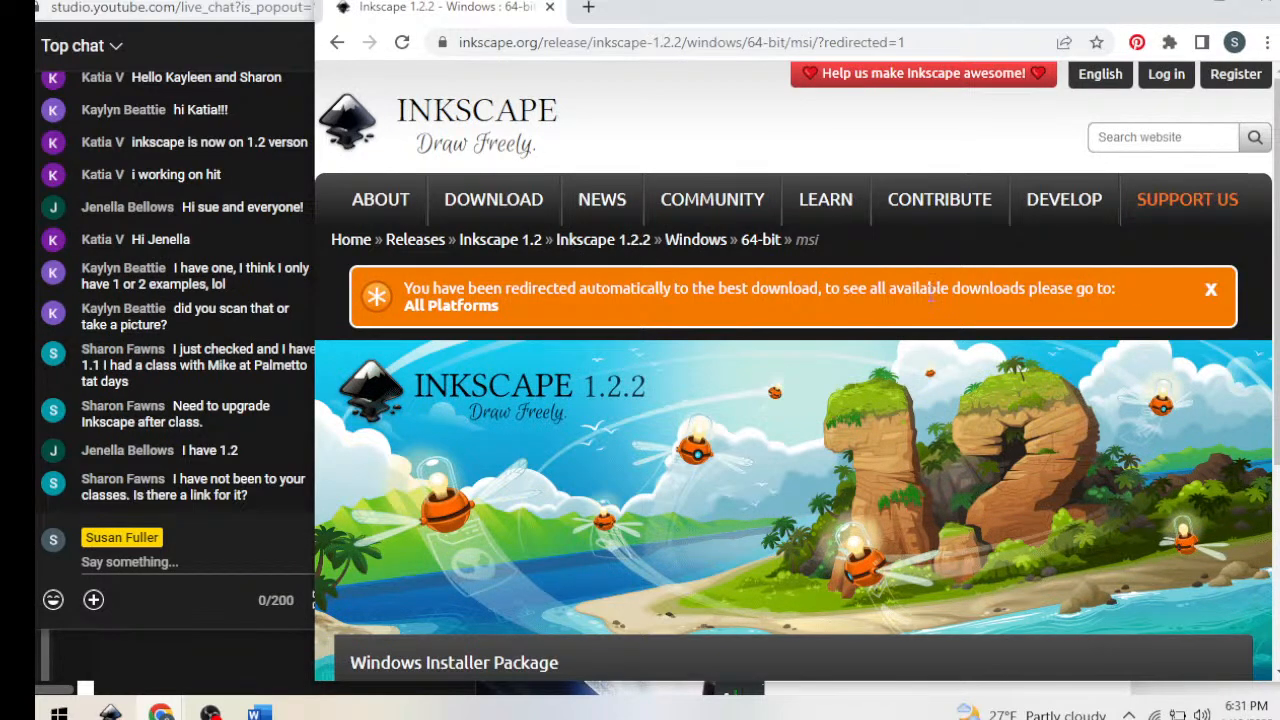
left_click(466, 305)
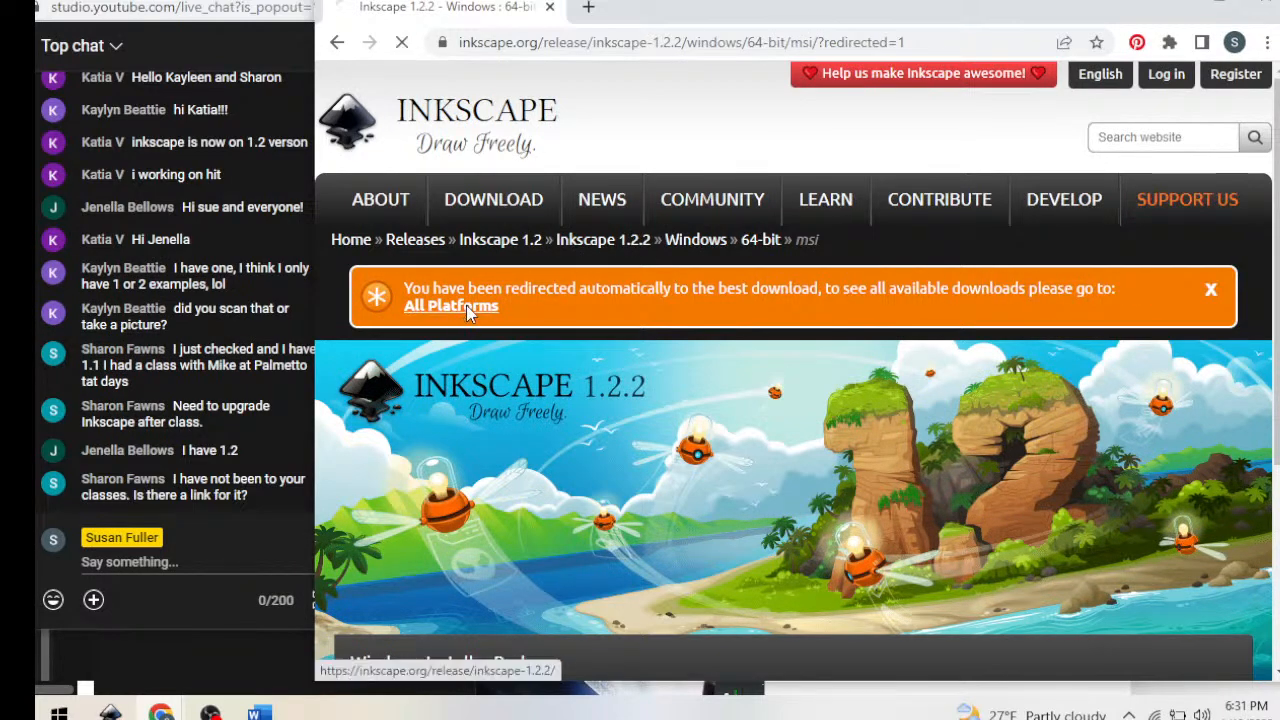
Open the Windows downloads for Inkscape 1.2.2 and review the 64-bit, 32-bit and Windows 10S App Store options
scroll(807, 281, "down", 4)
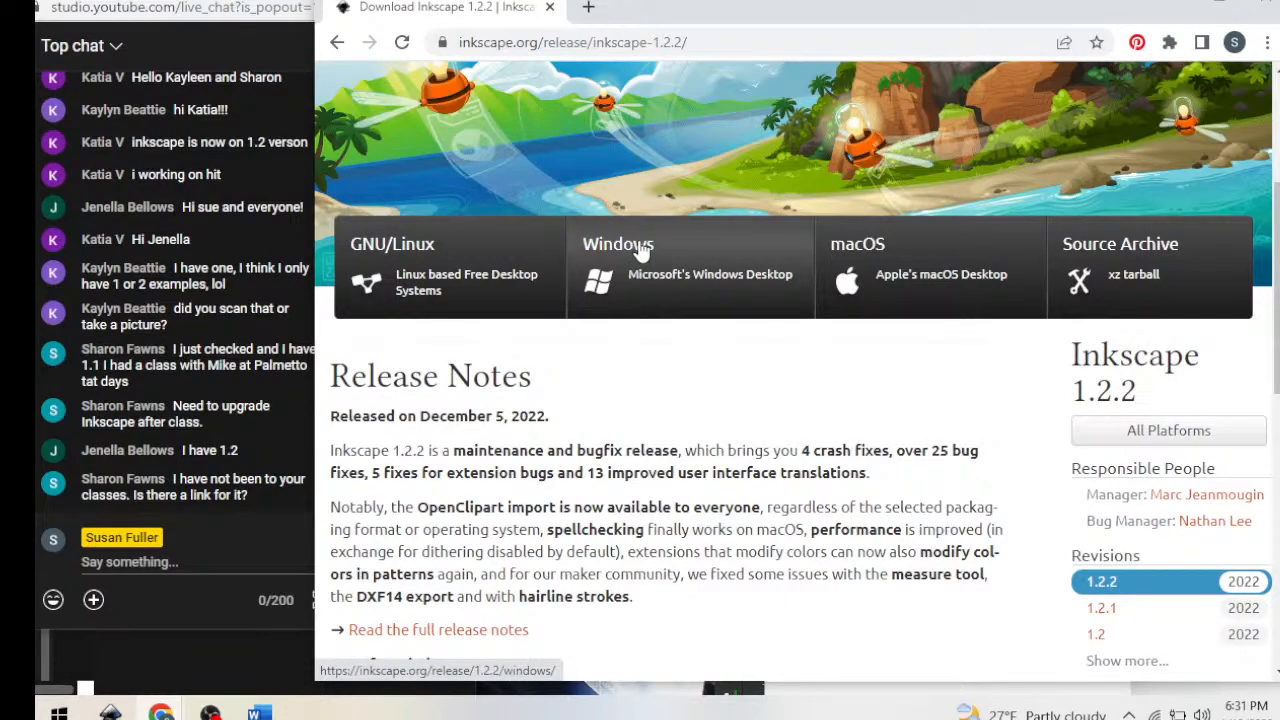
left_click(640, 250)
scroll(710, 378, "down", 2)
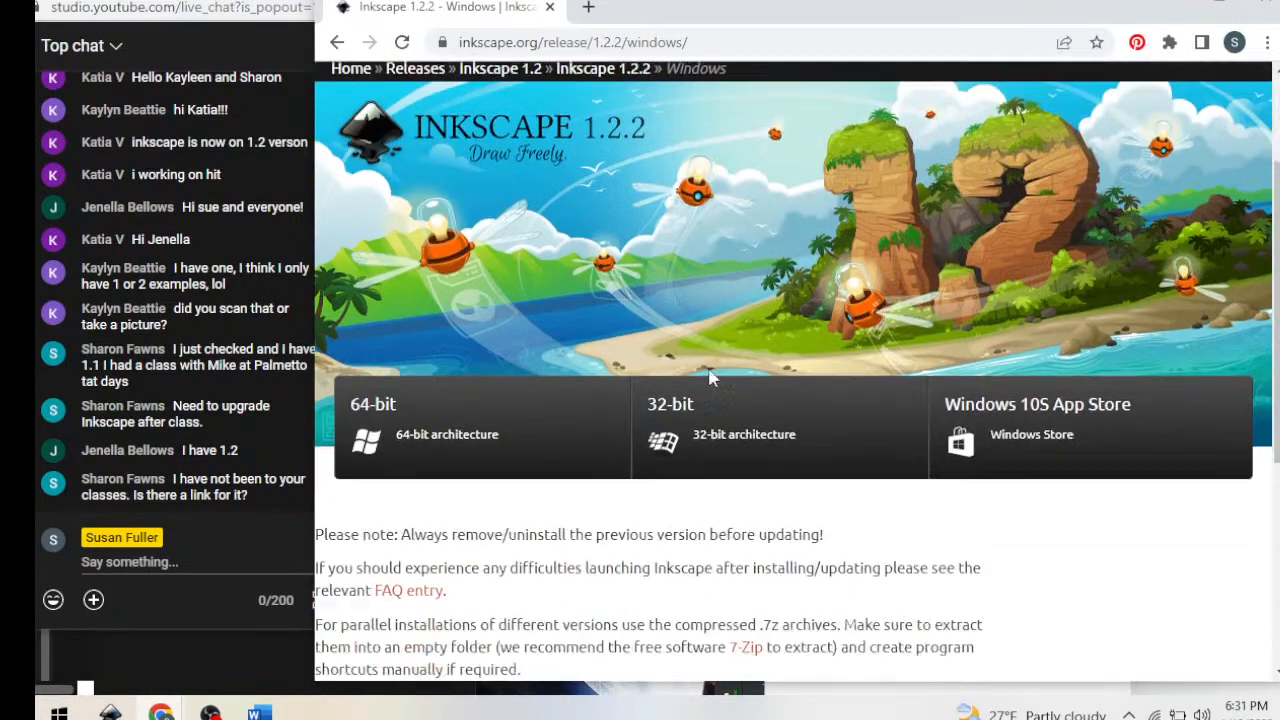
scroll(710, 375, "down", 4)
scroll(712, 372, "up", 3)
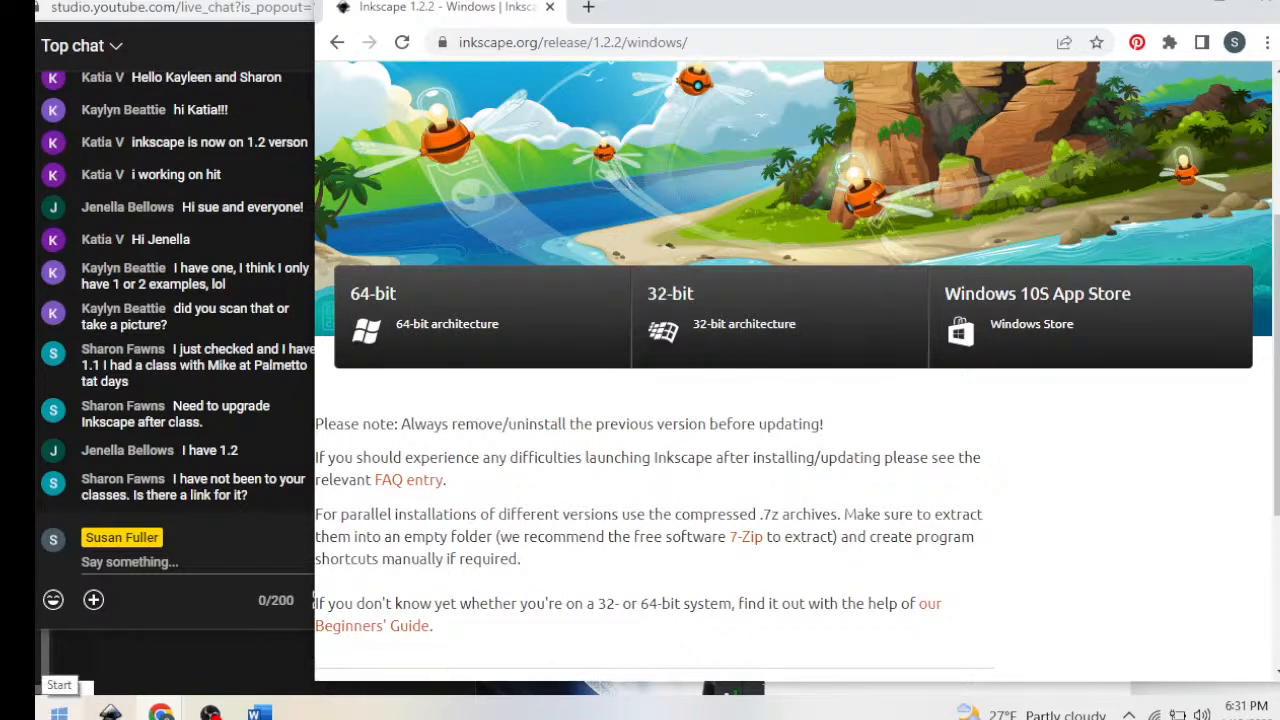
right_click(58, 712)
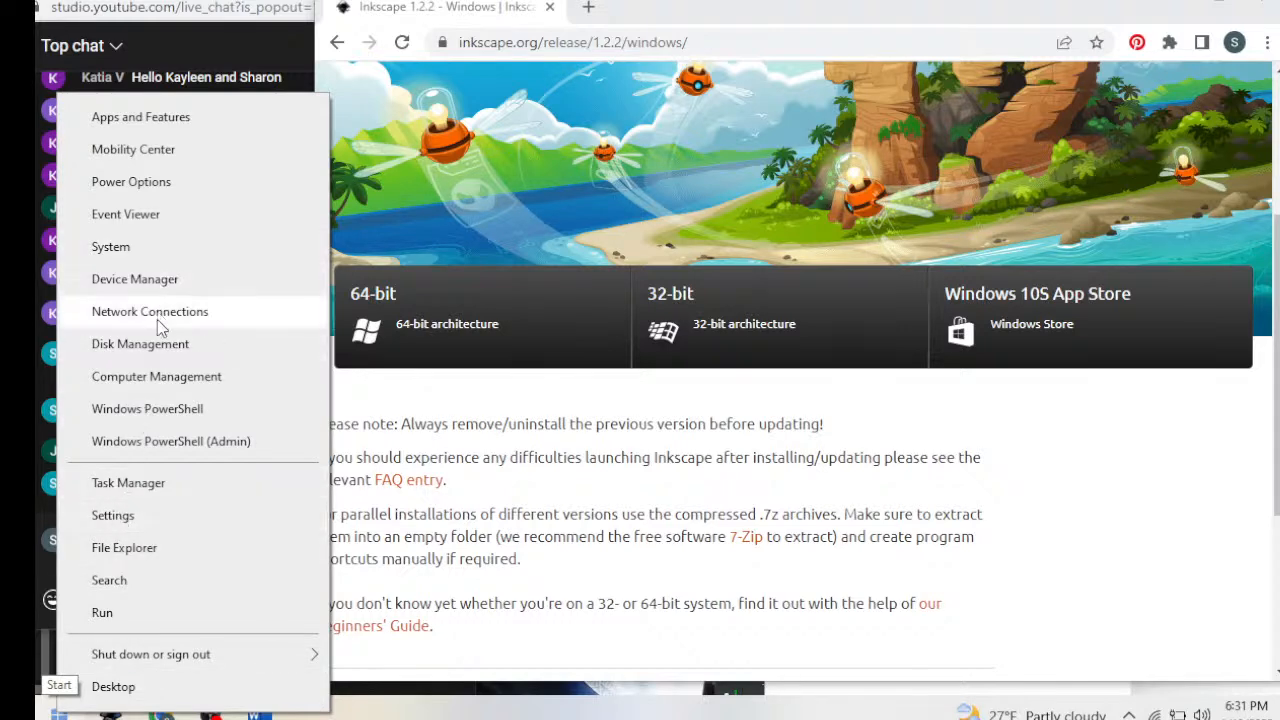
left_click(157, 376)
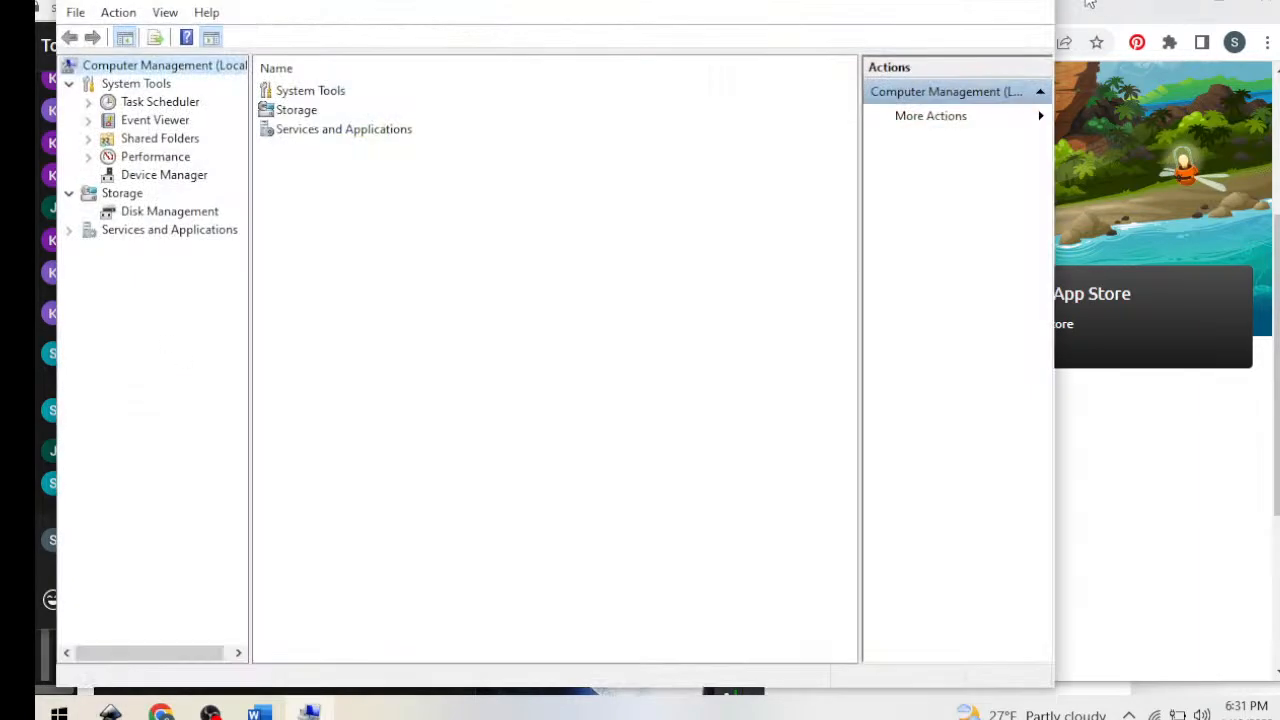
left_click(1041, 3)
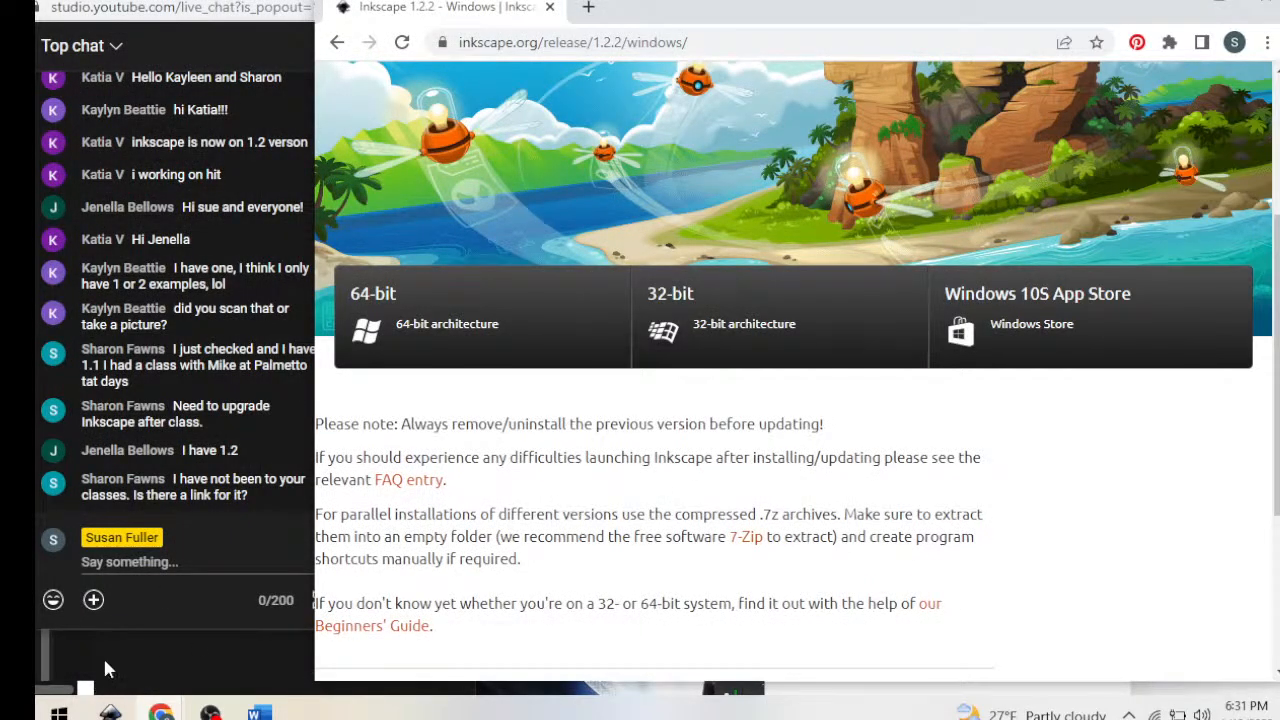
right_click(60, 712)
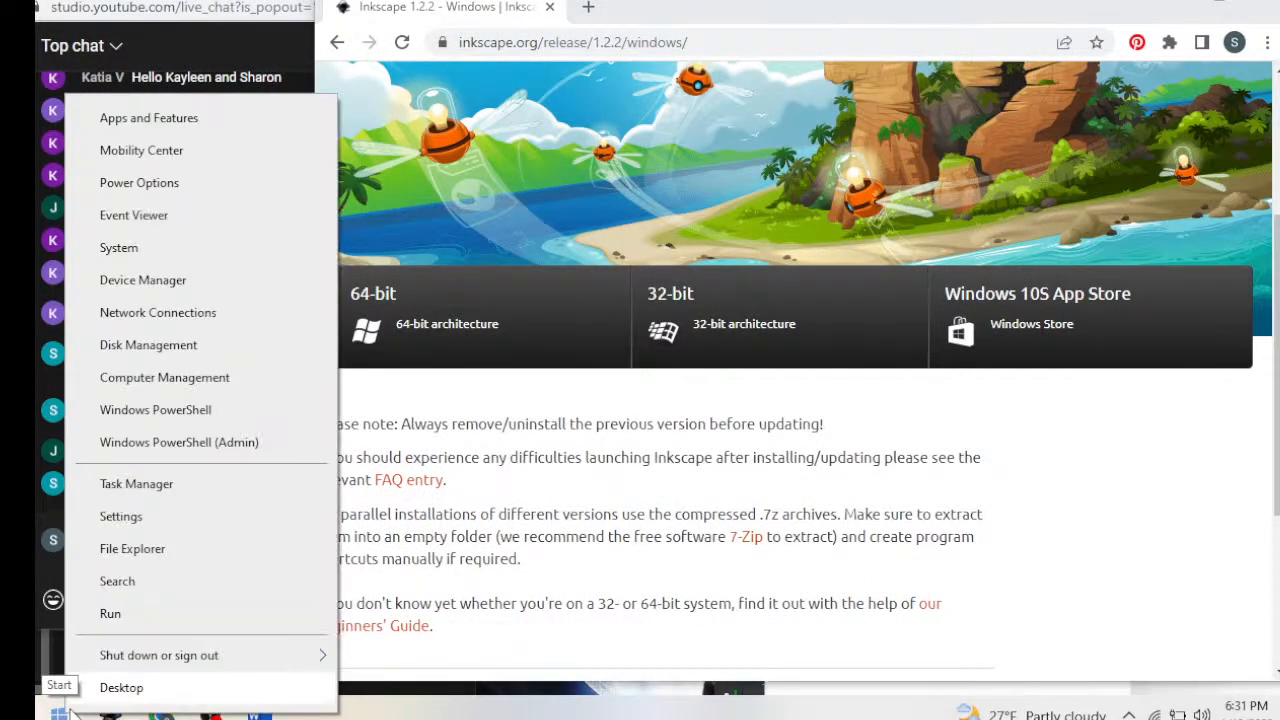
left_click(121, 516)
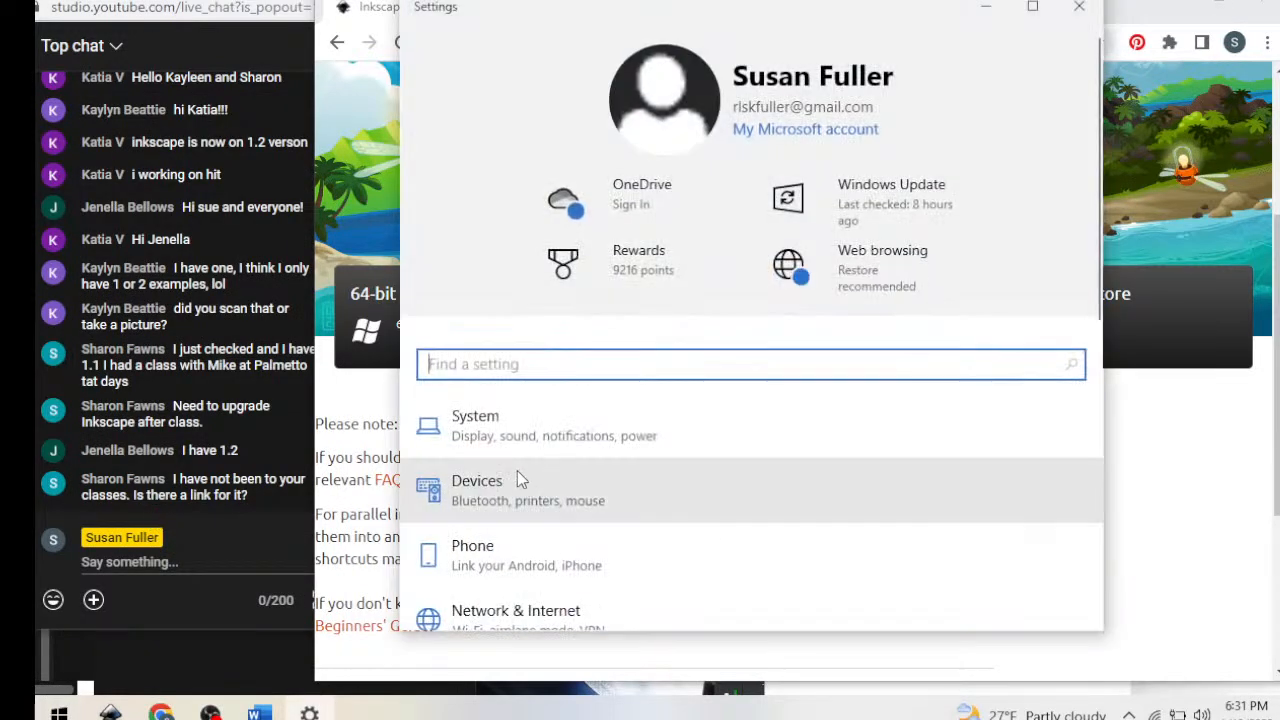
left_click(476, 421)
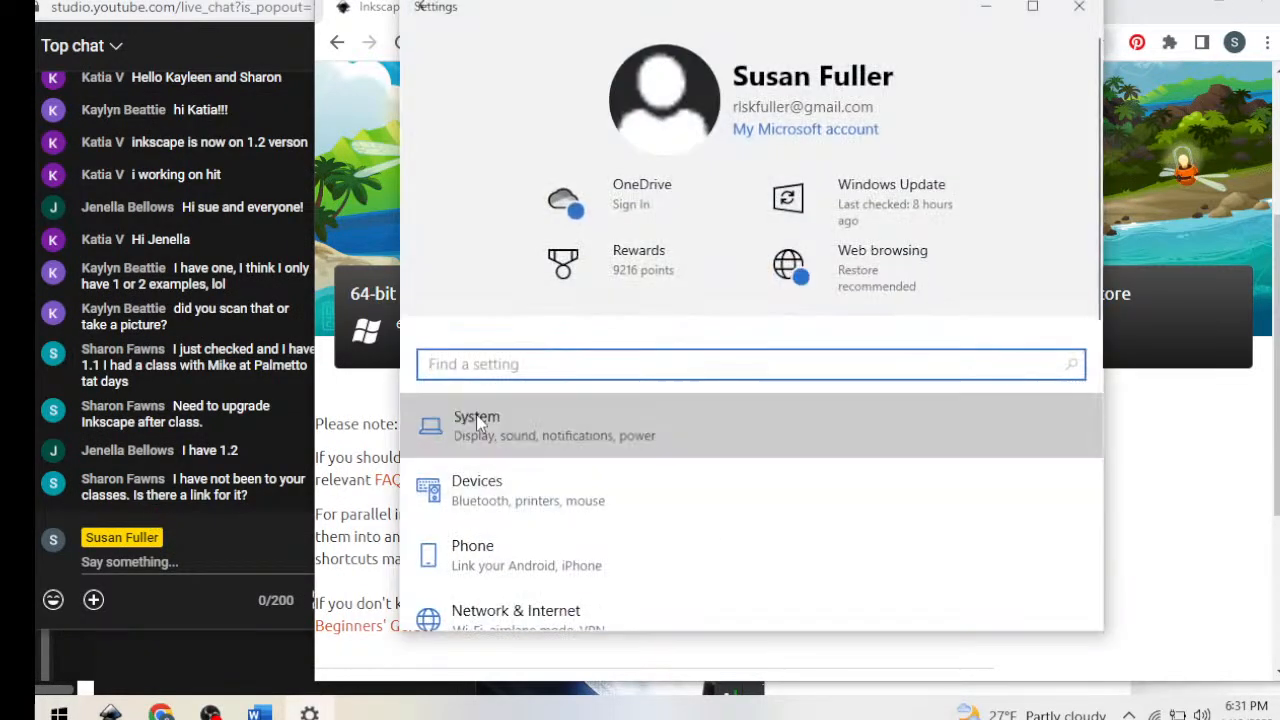
left_click(1079, 6)
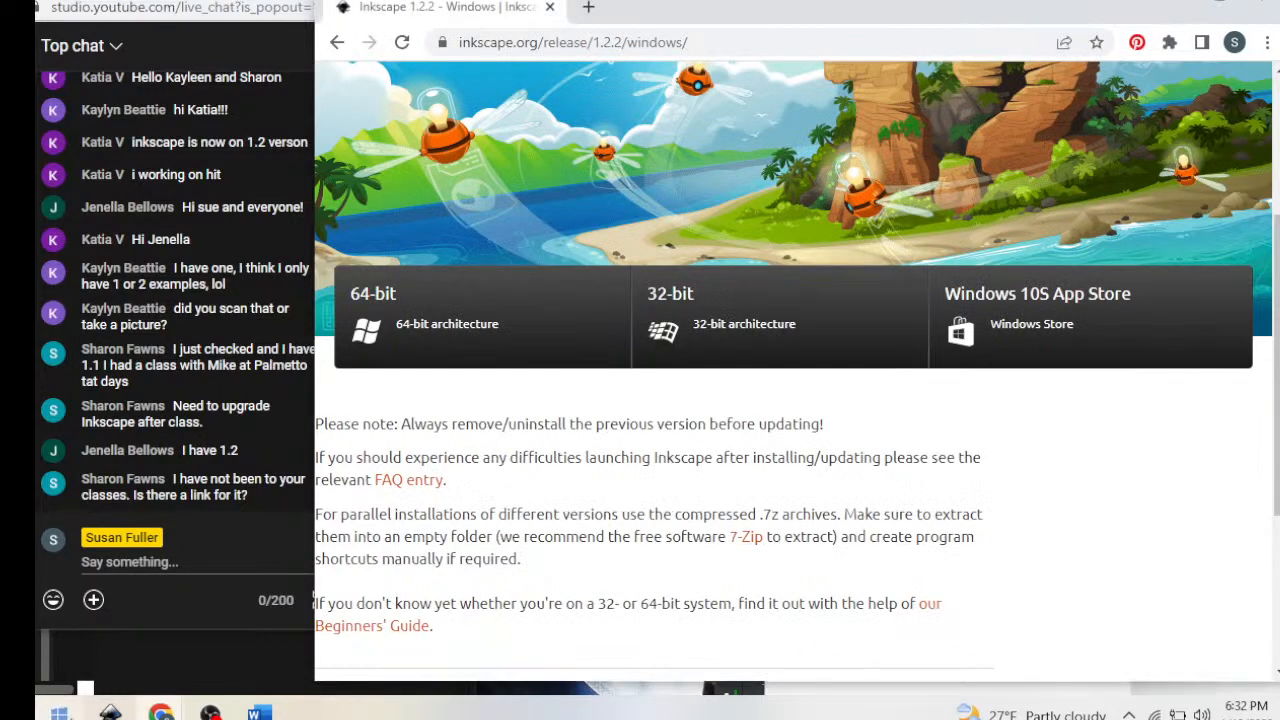
Open the Windows System information, check the system type under Device specifications, and minimize the Settings window
right_click(59, 712)
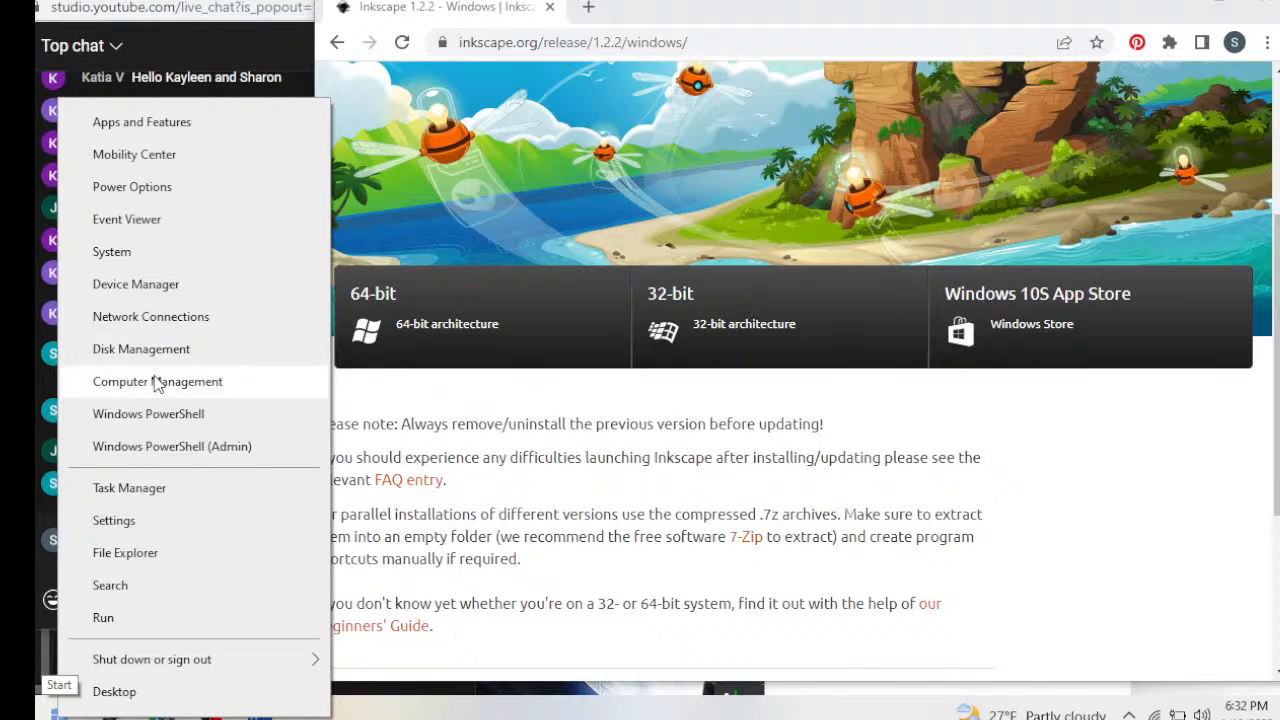
left_click(115, 251)
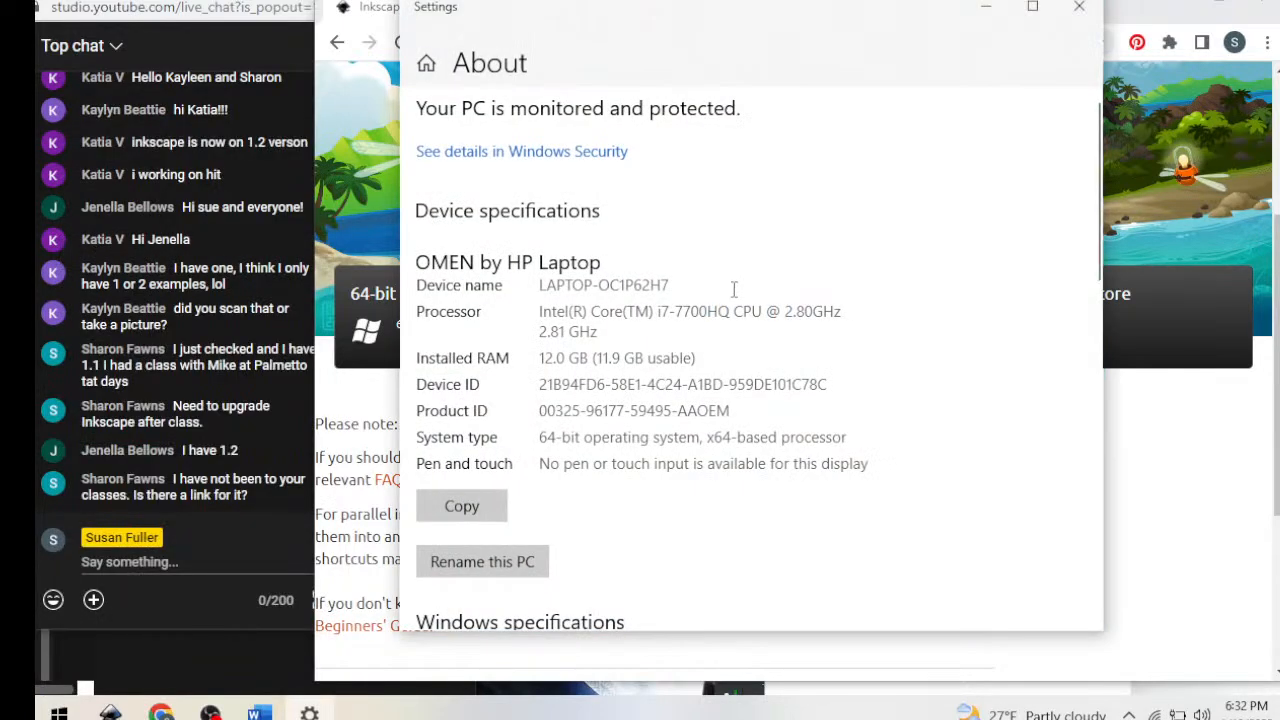
left_click_drag(770, 18, 746, 20)
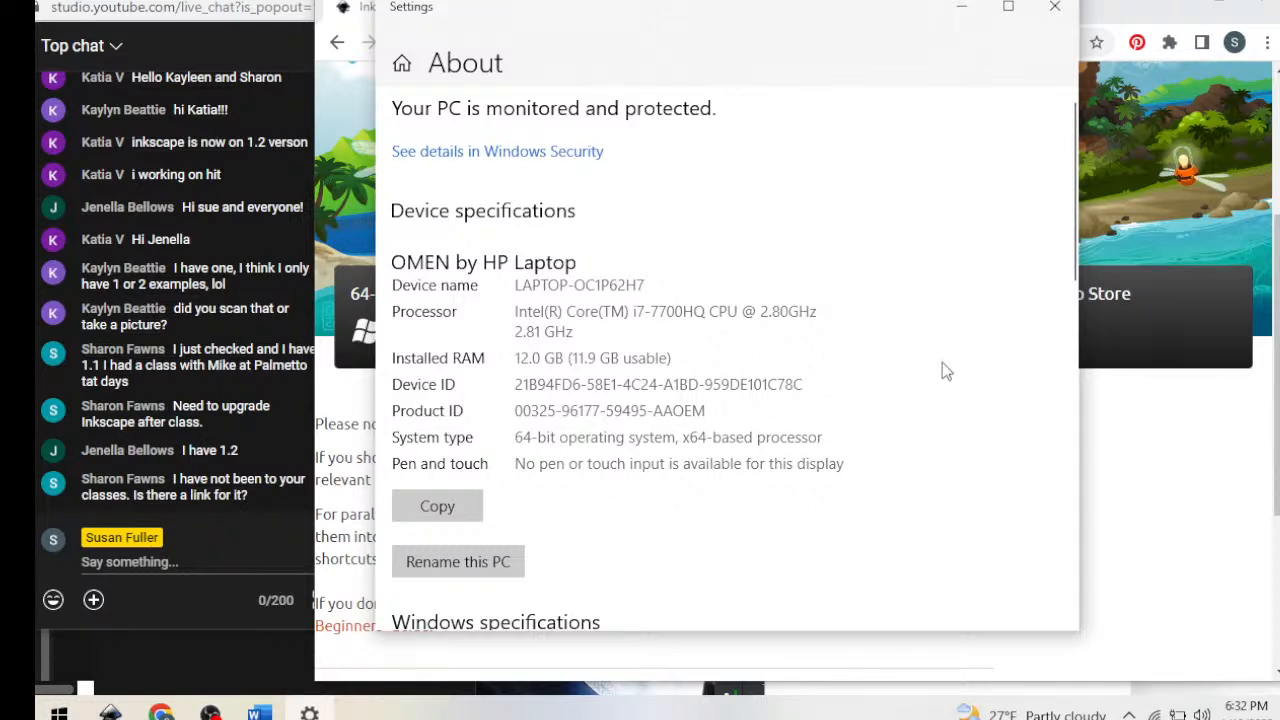
left_click(963, 8)
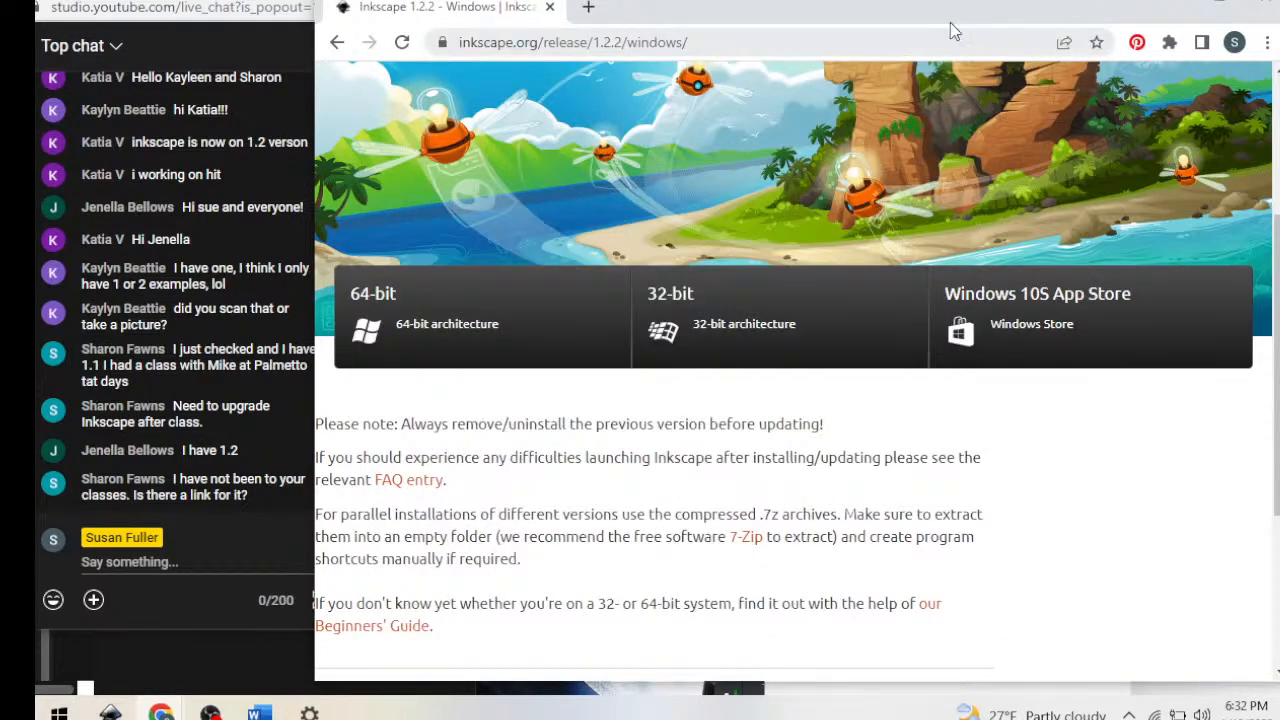
Close the Inkscape download page's browser window and move the tat_thread_size_samp.svg drawing window back into full view beside the chat
left_click_drag(903, 8, 855, 0)
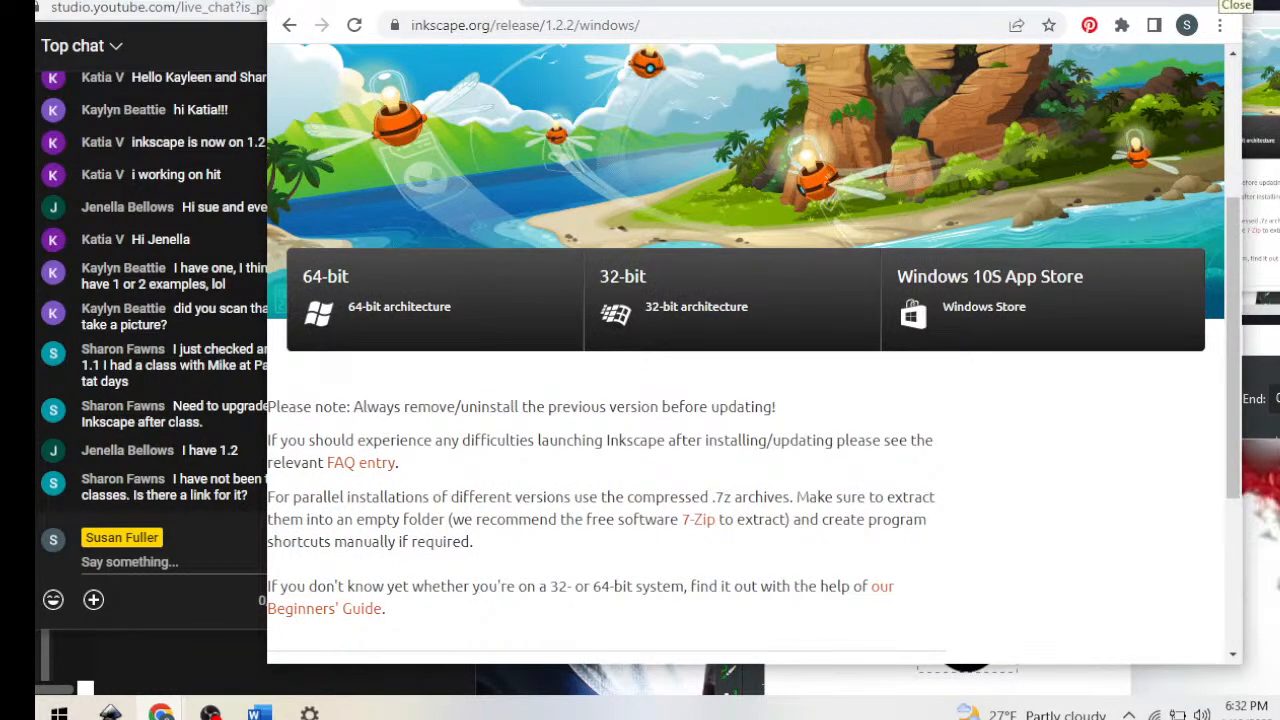
left_click(1232, 4)
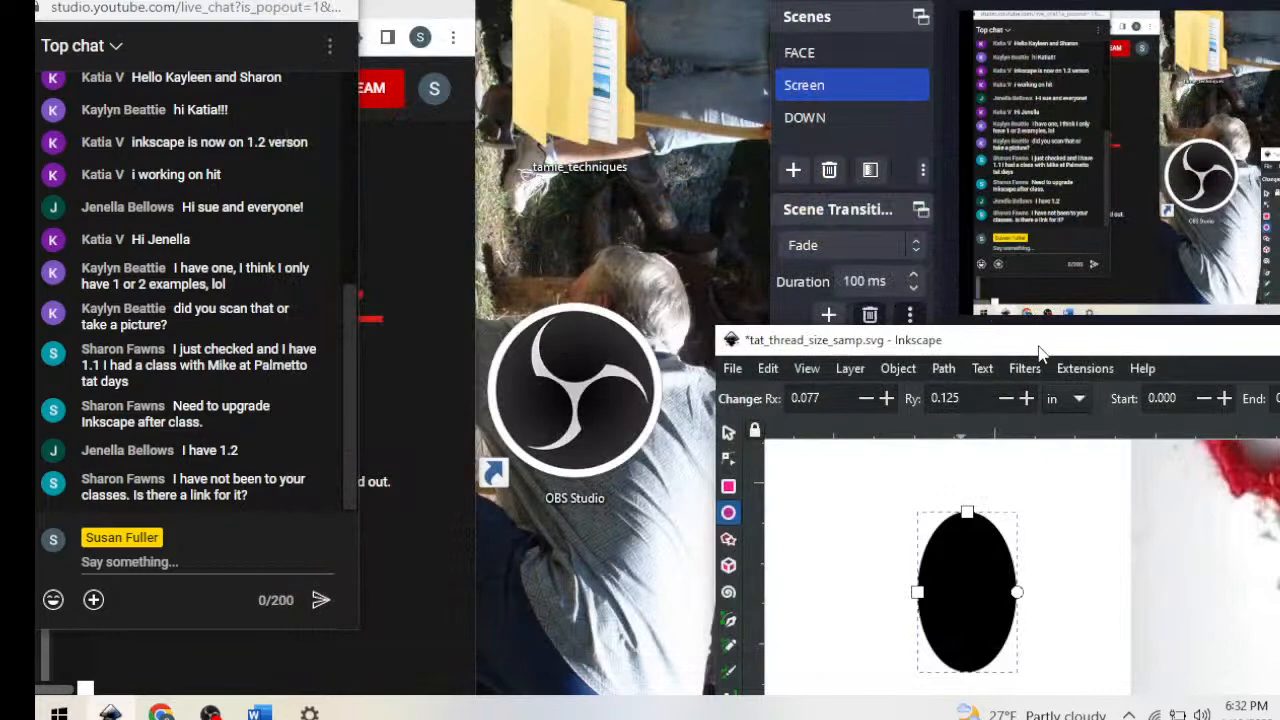
left_click_drag(1040, 352, 582, 0)
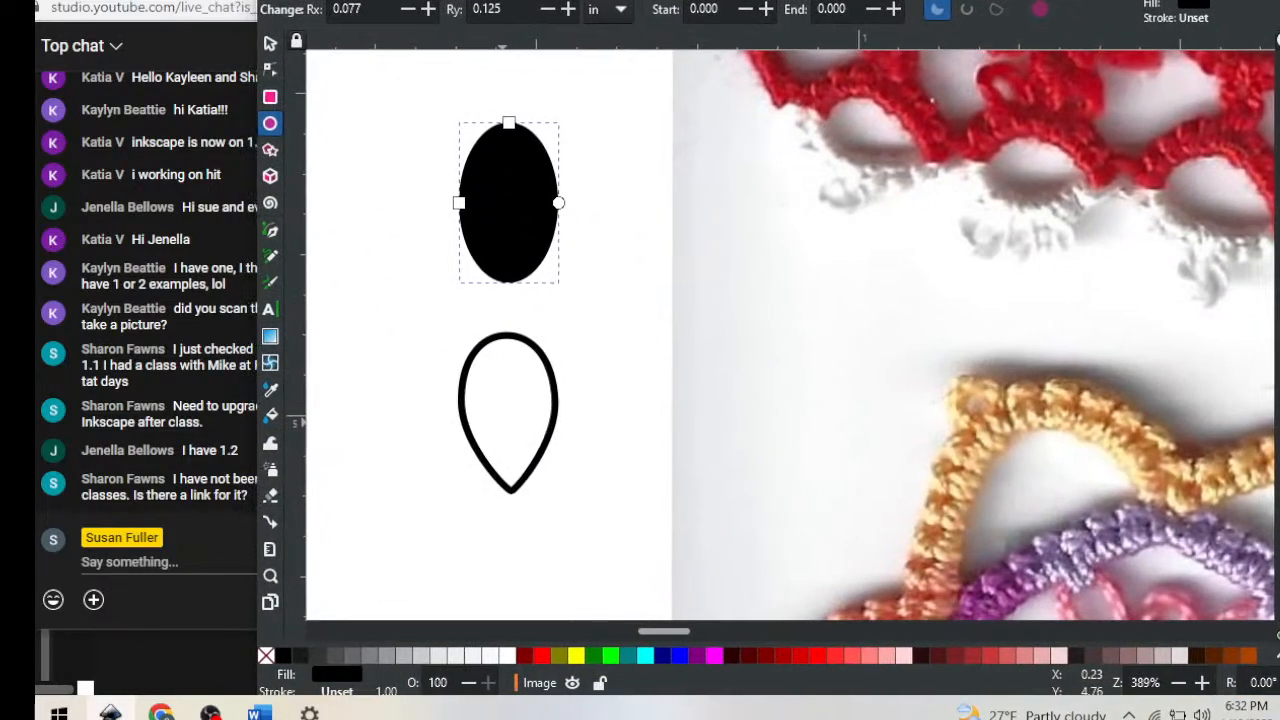
left_click_drag(434, 0, 432, 9)
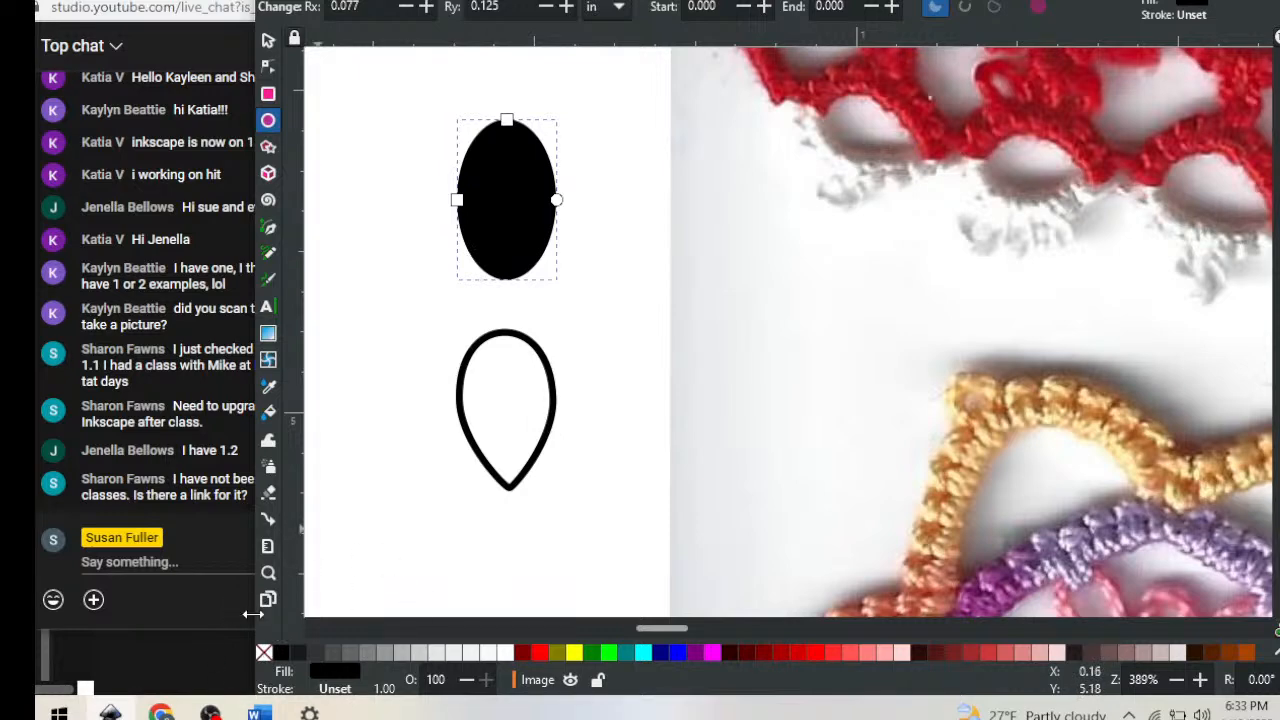
Remove the fill from the black ellipse and adjust the drawing window so its whole status bar is in view
left_click(264, 655)
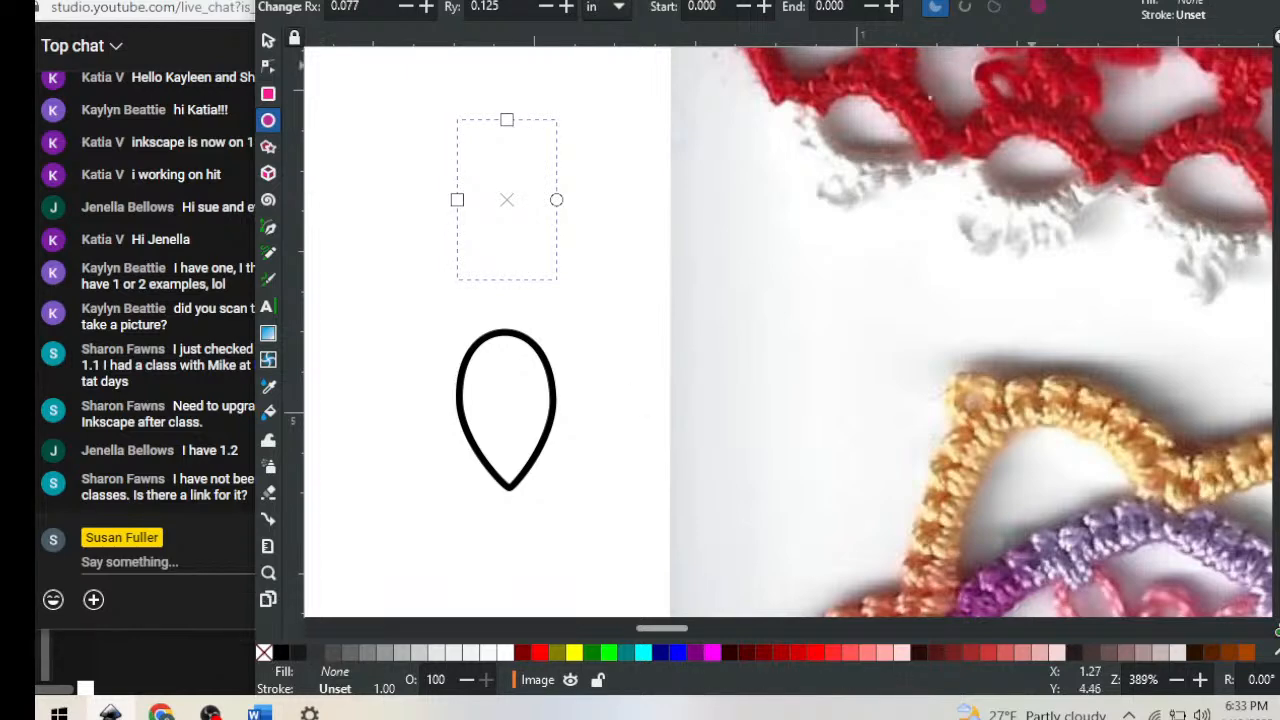
left_click_drag(1040, 5, 1040, 0)
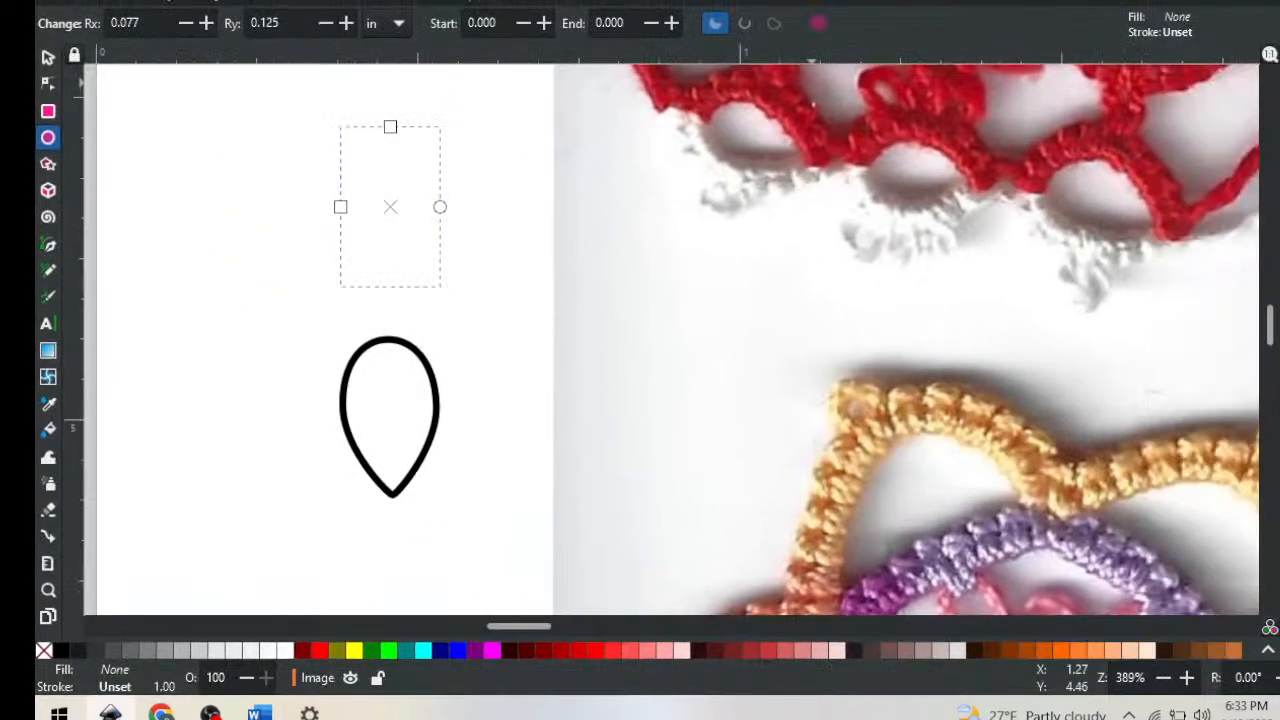
left_click(1260, 2)
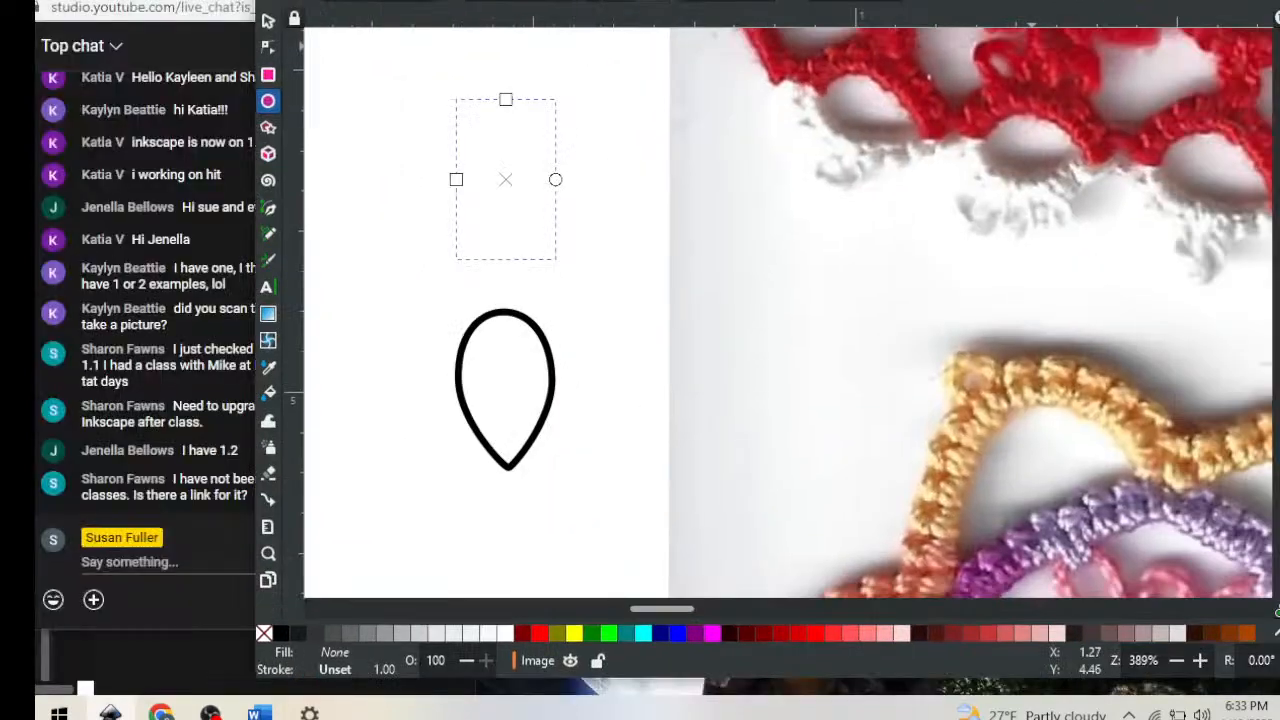
Open Fill and Stroke for the ellipse beside the drawing, with opacity at 42.8%, and give the ellipse a flat black stroke
left_click(337, 676)
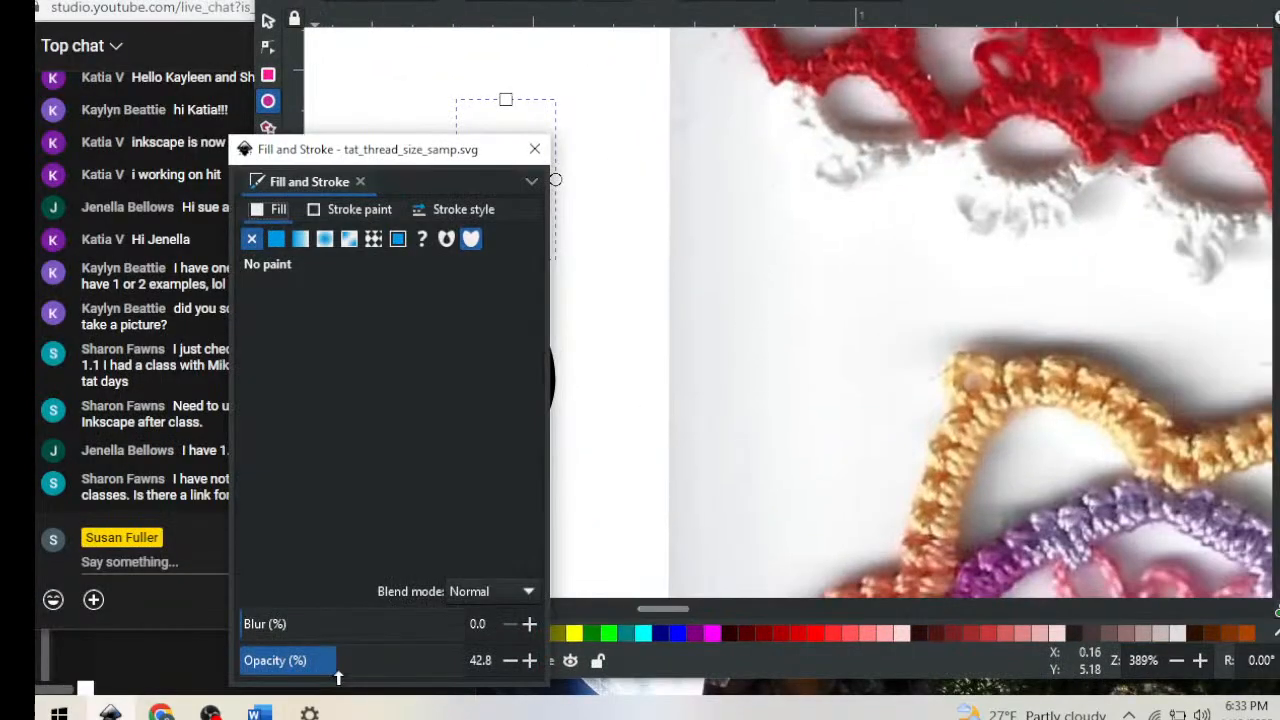
left_click_drag(380, 160, 983, 135)
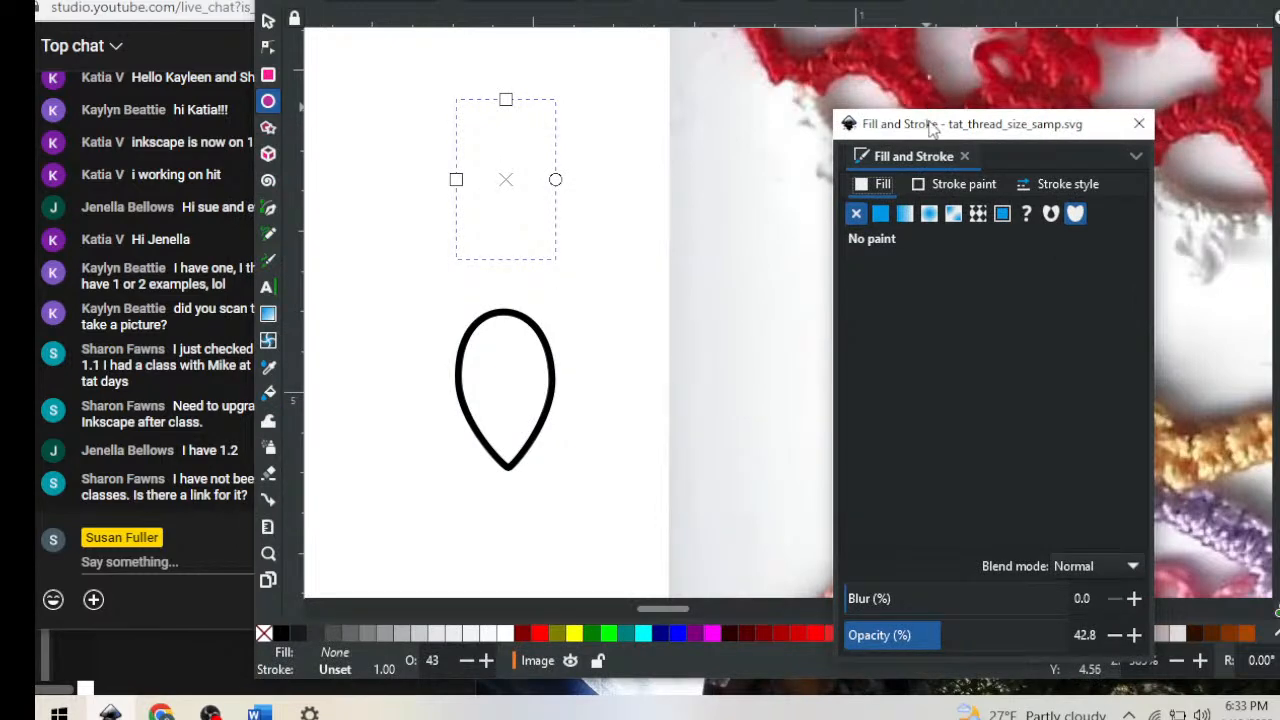
left_click_drag(958, 133, 888, 120)
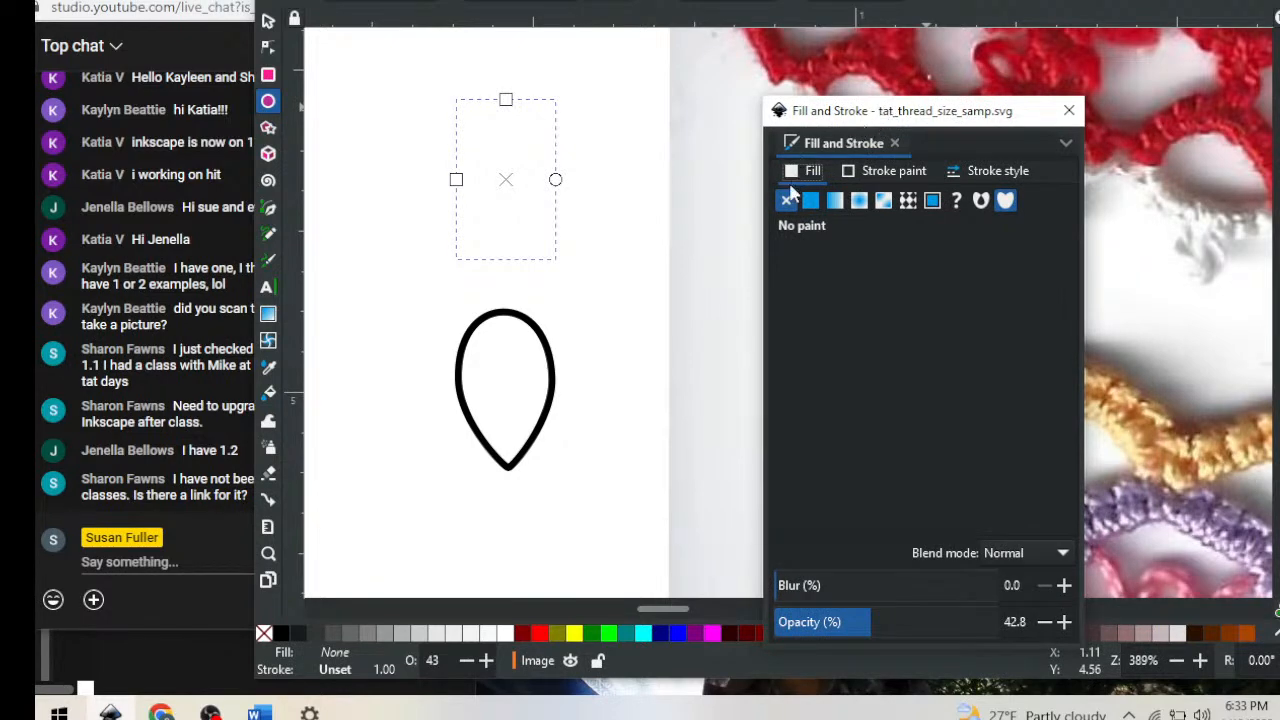
left_click(788, 208)
left_click(905, 172)
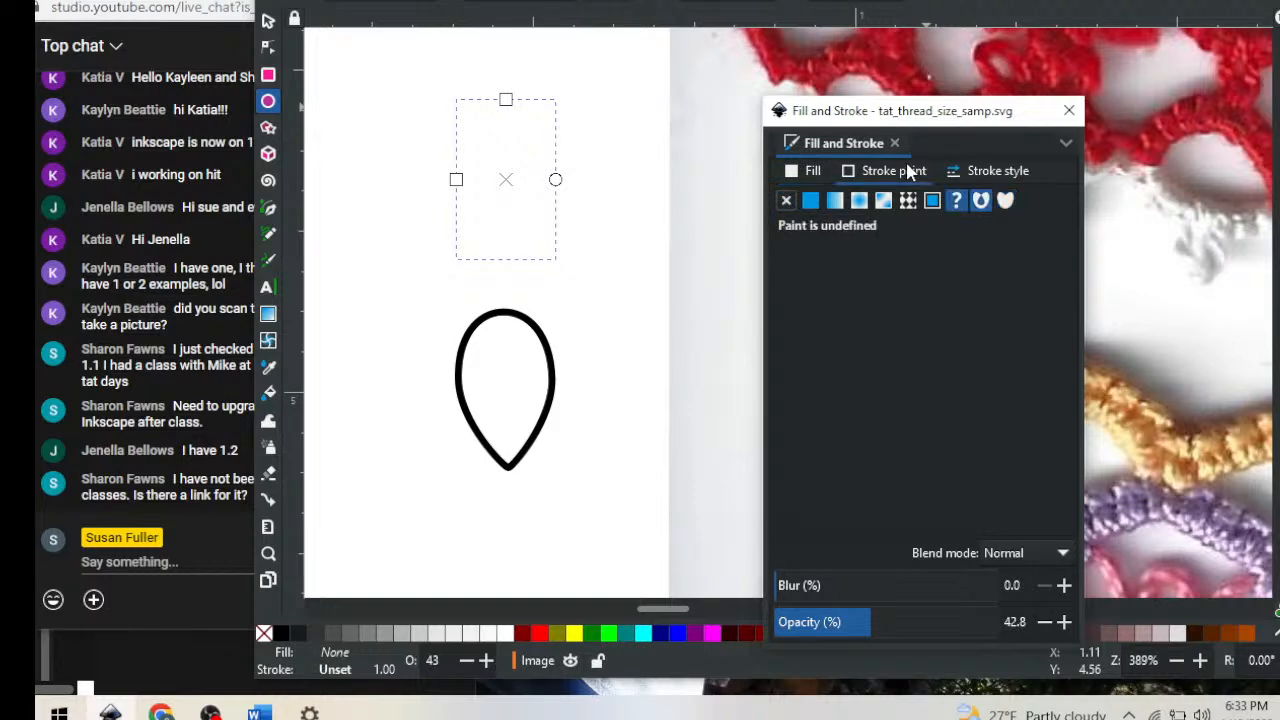
left_click(811, 203)
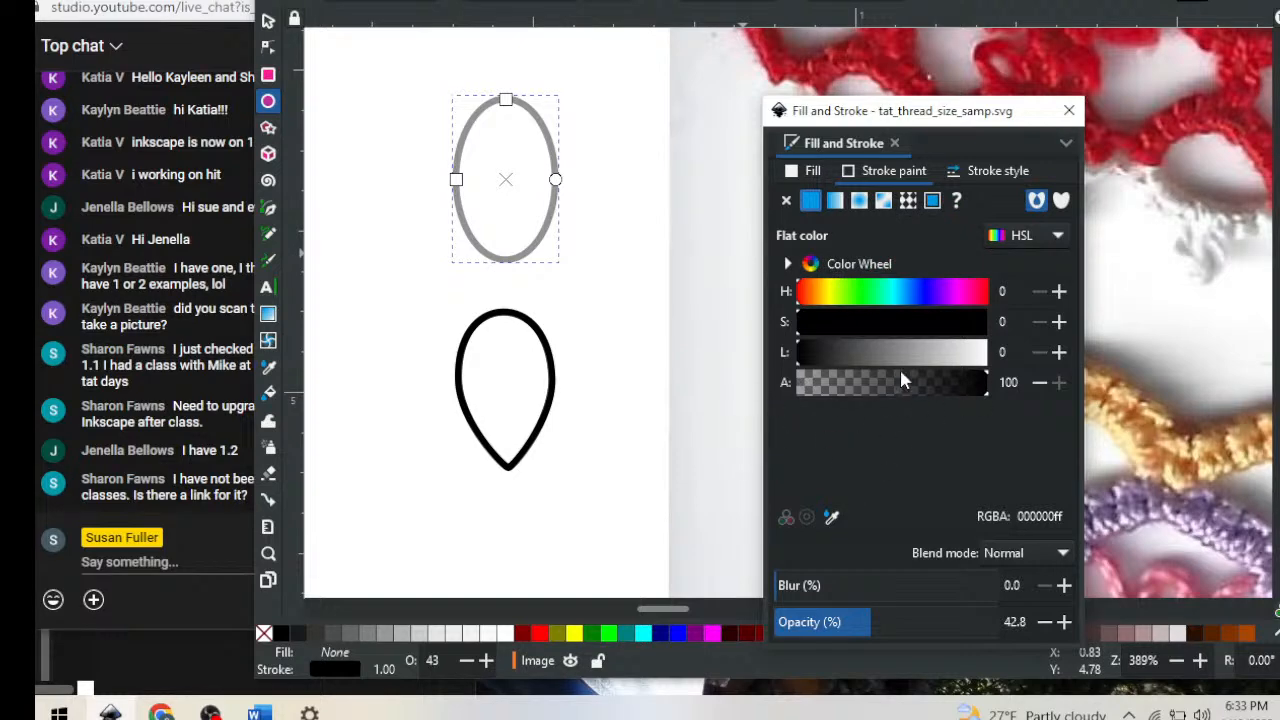
Expand the stroke's color wheel, rotate its hue to green, and switch the color mode to CMYK
left_click(788, 265)
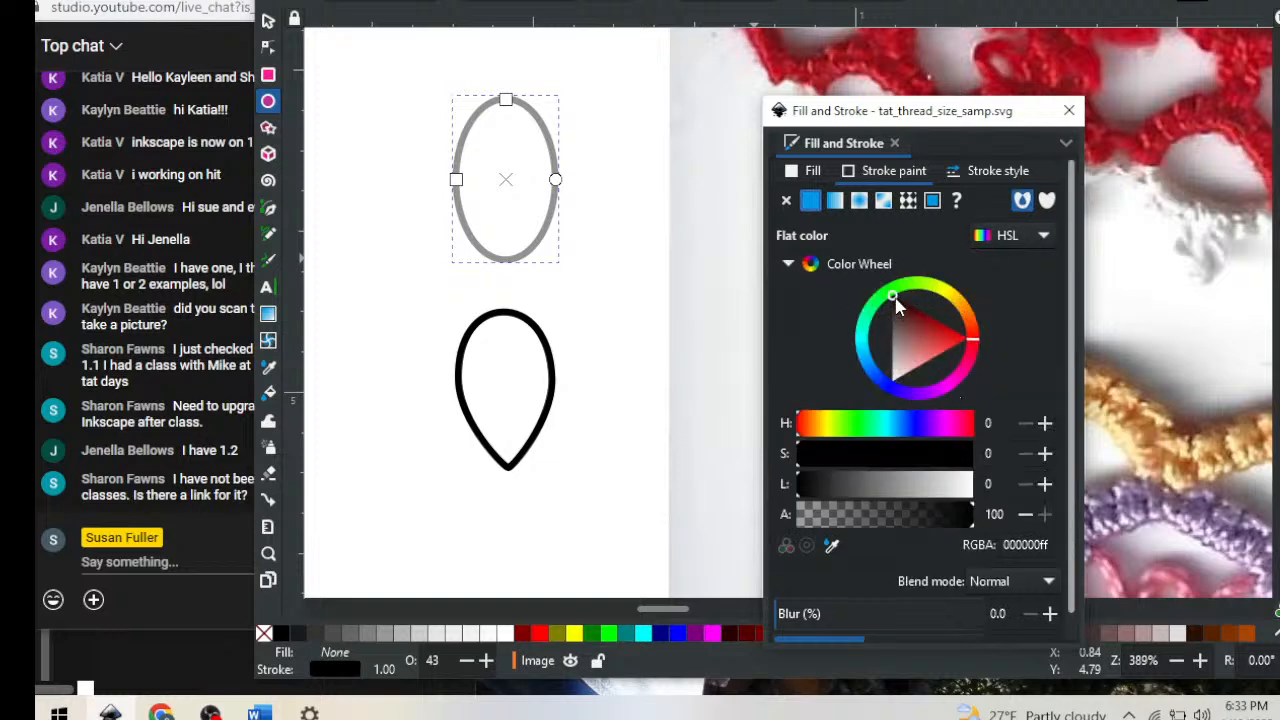
left_click_drag(897, 308, 855, 312)
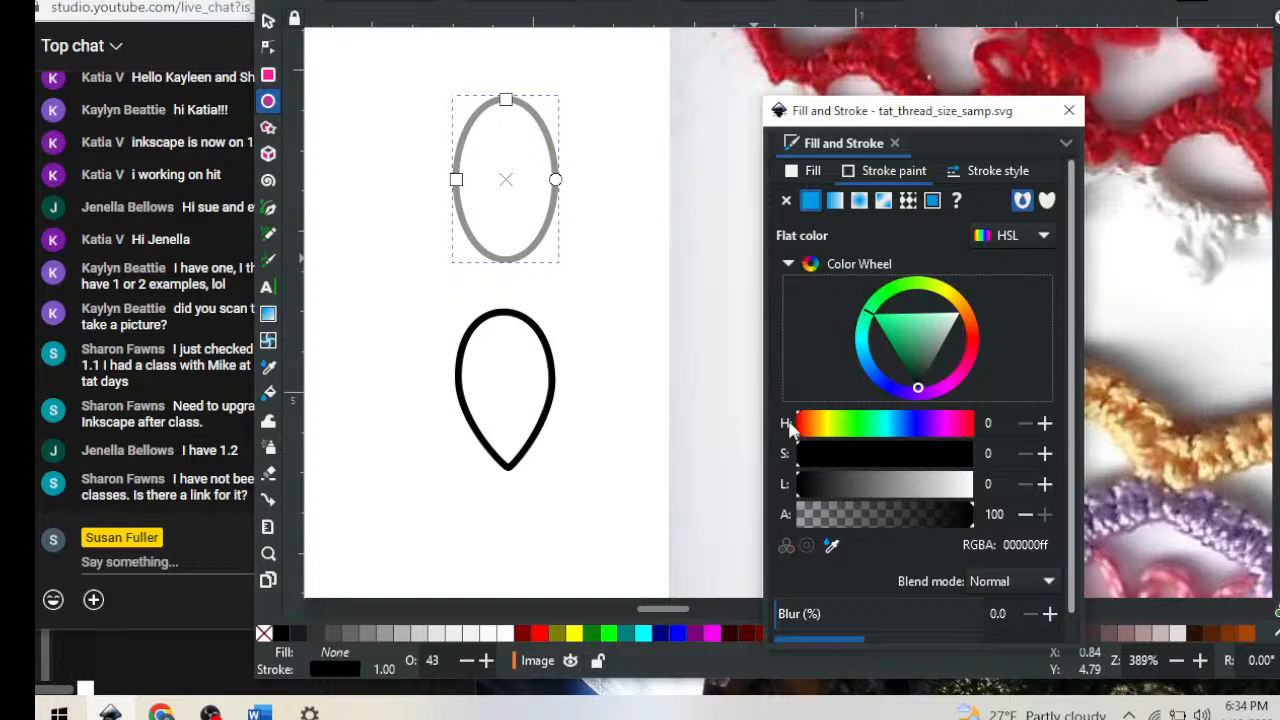
left_click(1046, 237)
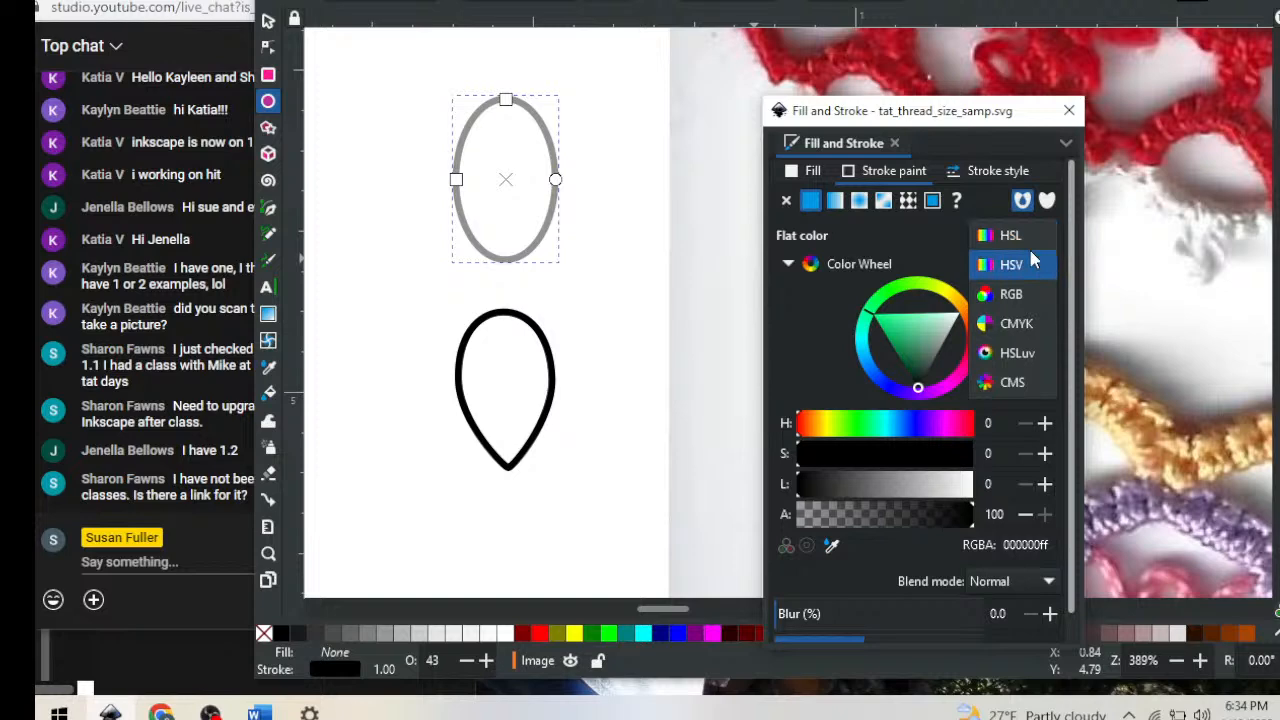
left_click(1022, 331)
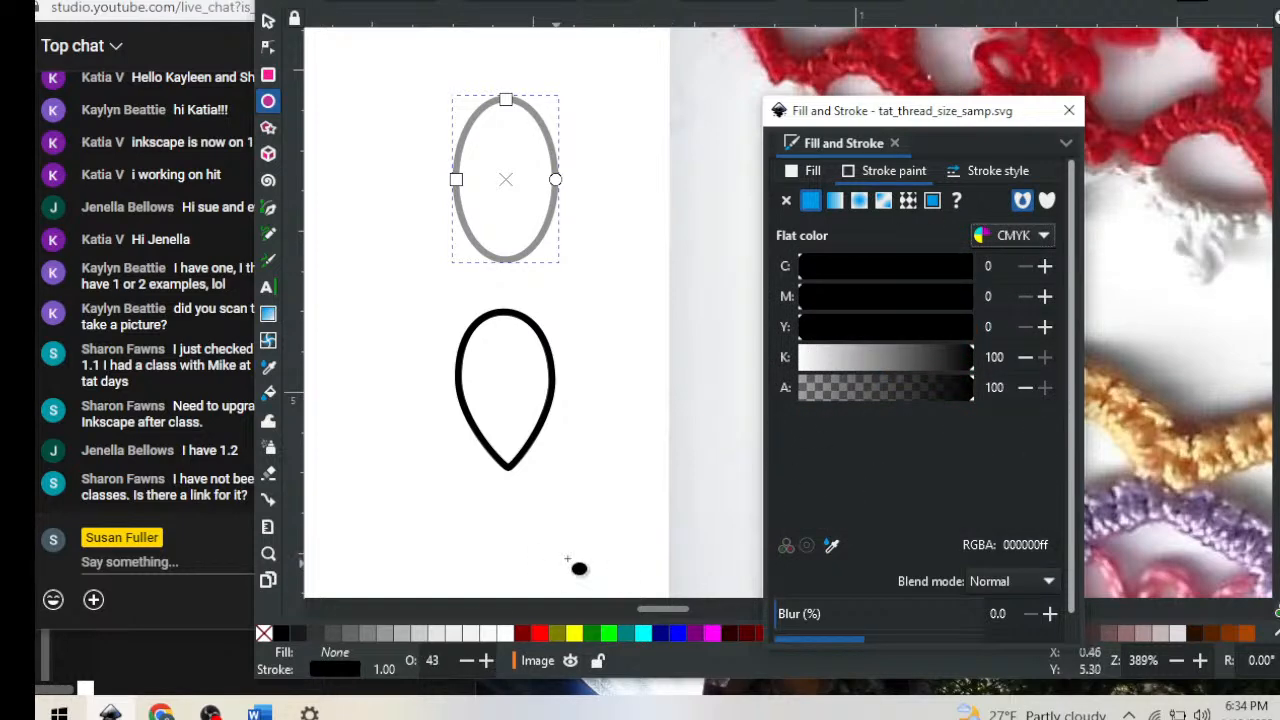
Move the Fill and Stroke dialog away from the shapes, try a black fill on the ellipse, and remove it again
left_click_drag(897, 119, 946, 108)
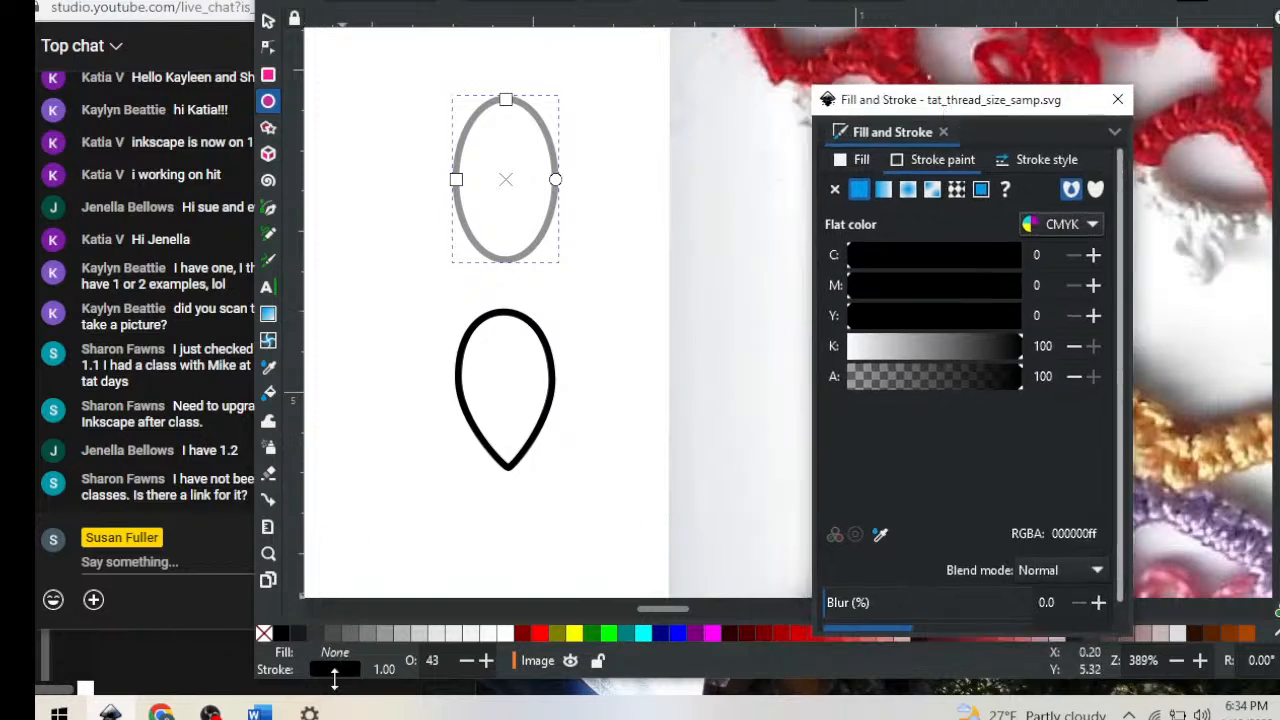
left_click(283, 636)
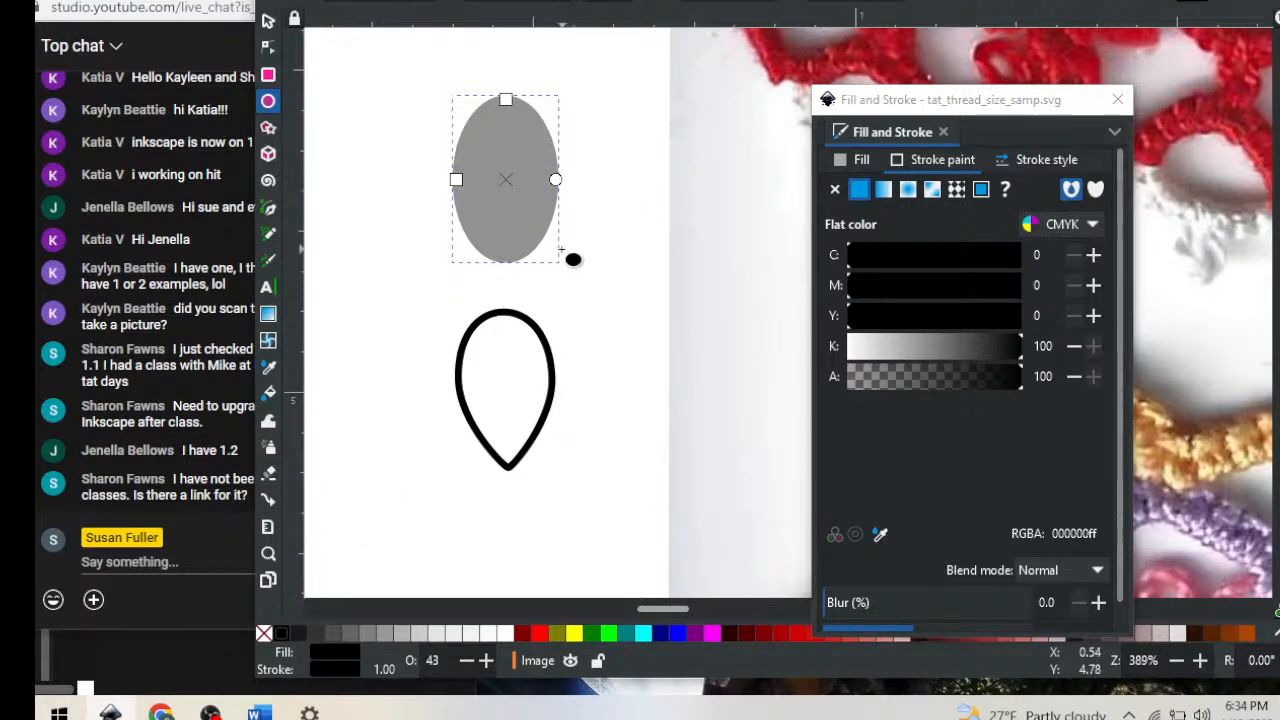
left_click(264, 633)
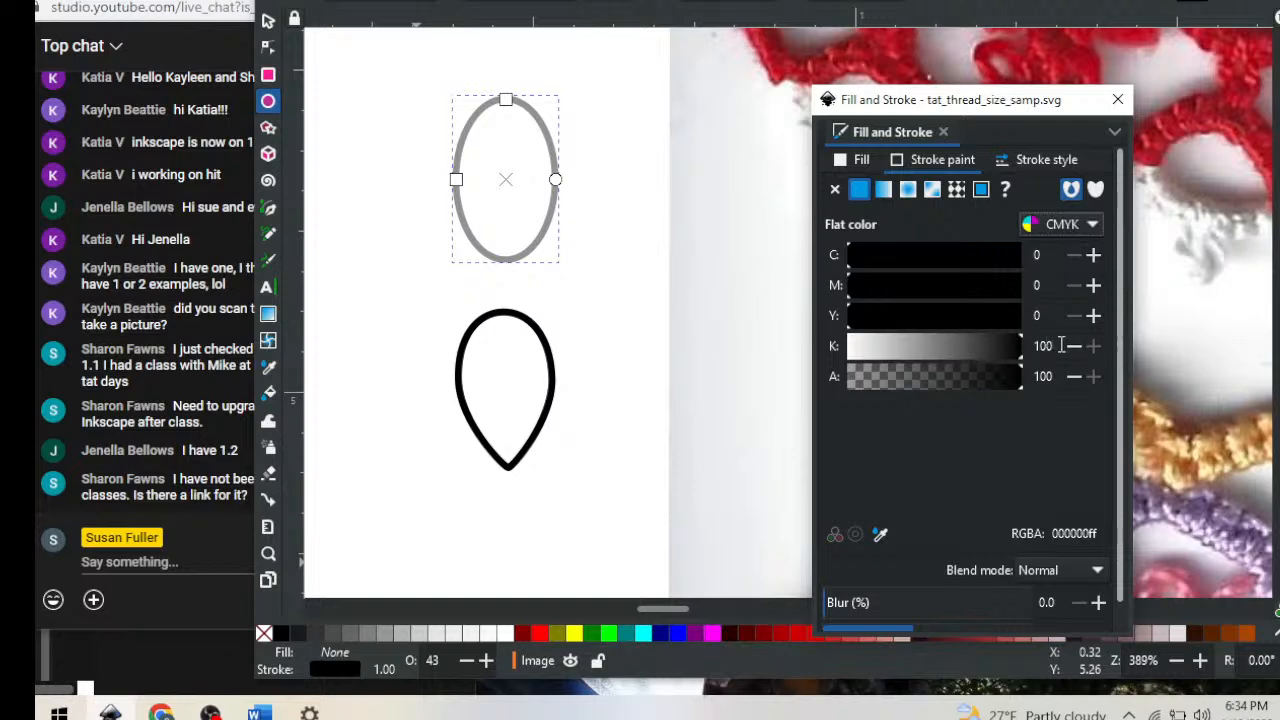
Set the K value of the ellipse's stroke to 96 and shift the Fill and Stroke dialog farther from the shapes
left_click(1014, 337)
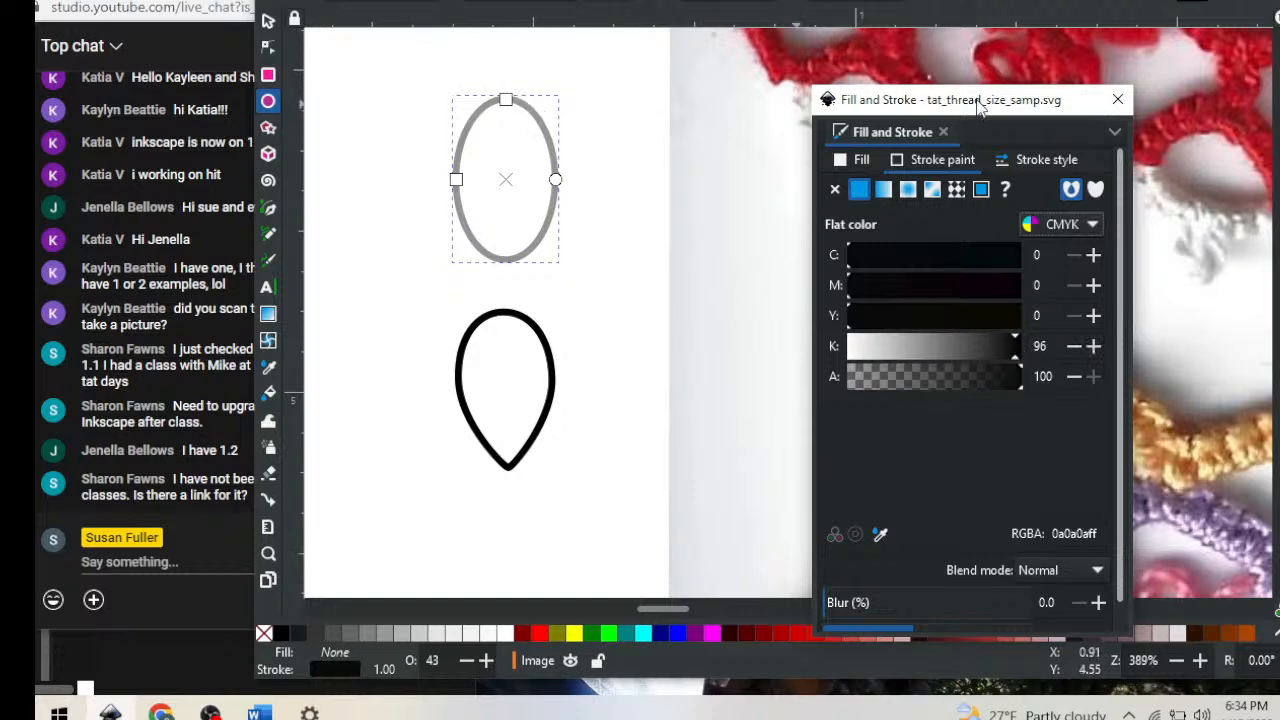
left_click_drag(980, 108, 1008, 105)
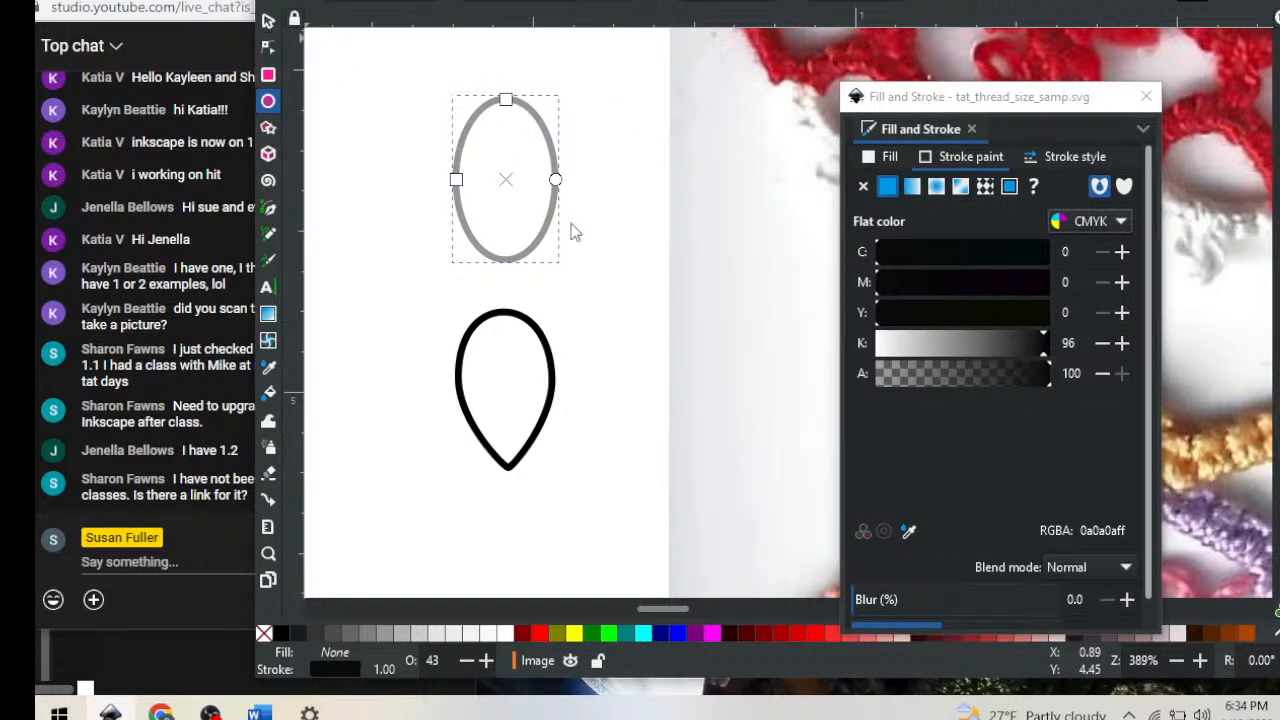
Open the stroke style settings for the selected ellipse and switch its width unit to points
key("s")
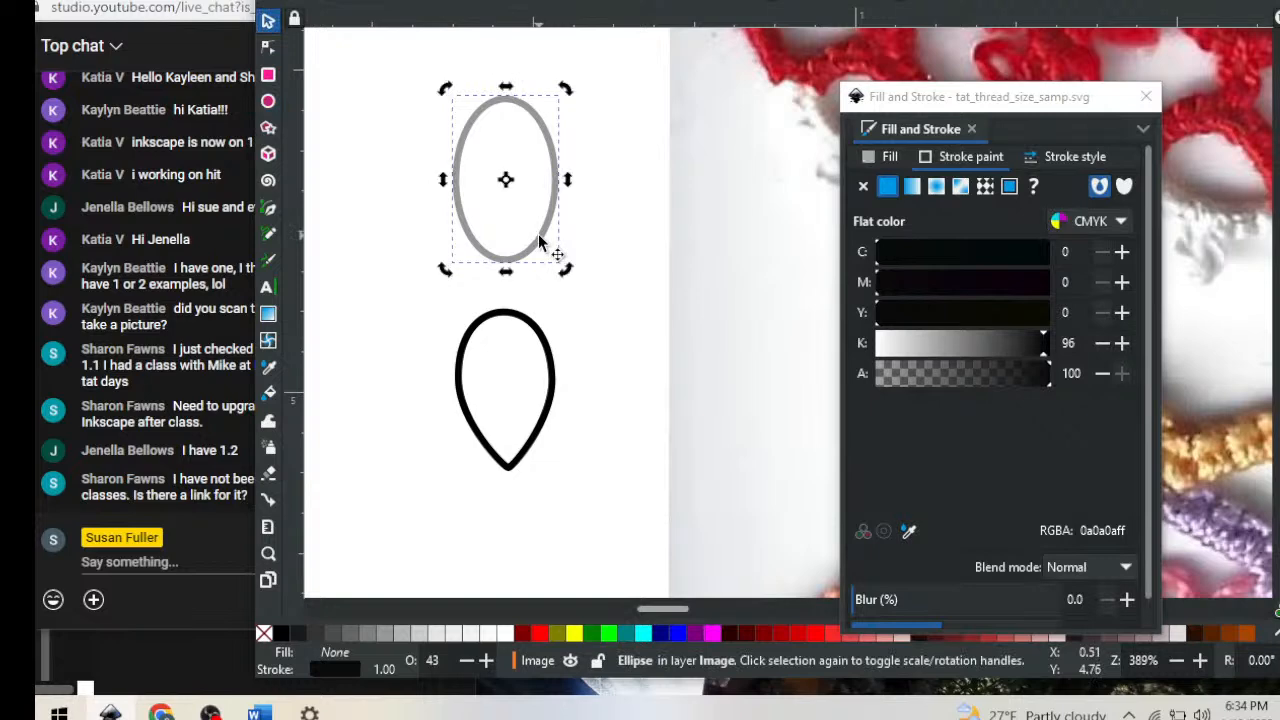
left_click(966, 100)
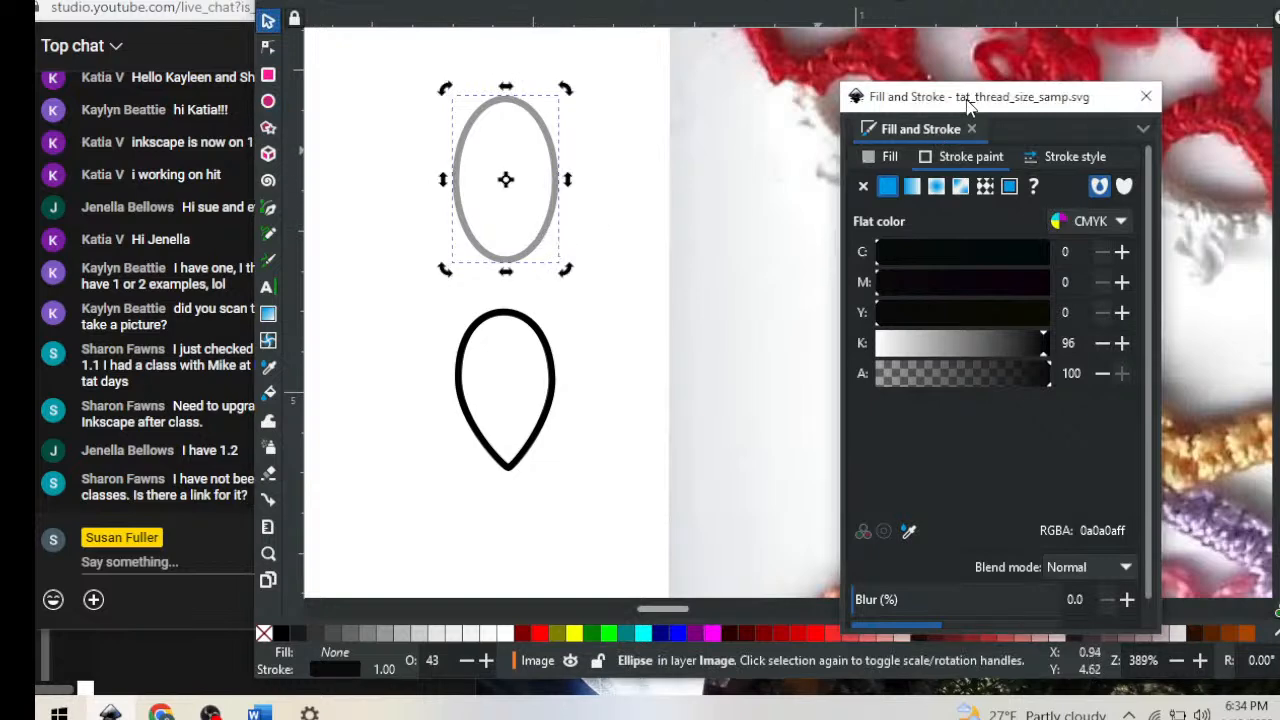
left_click(1060, 157)
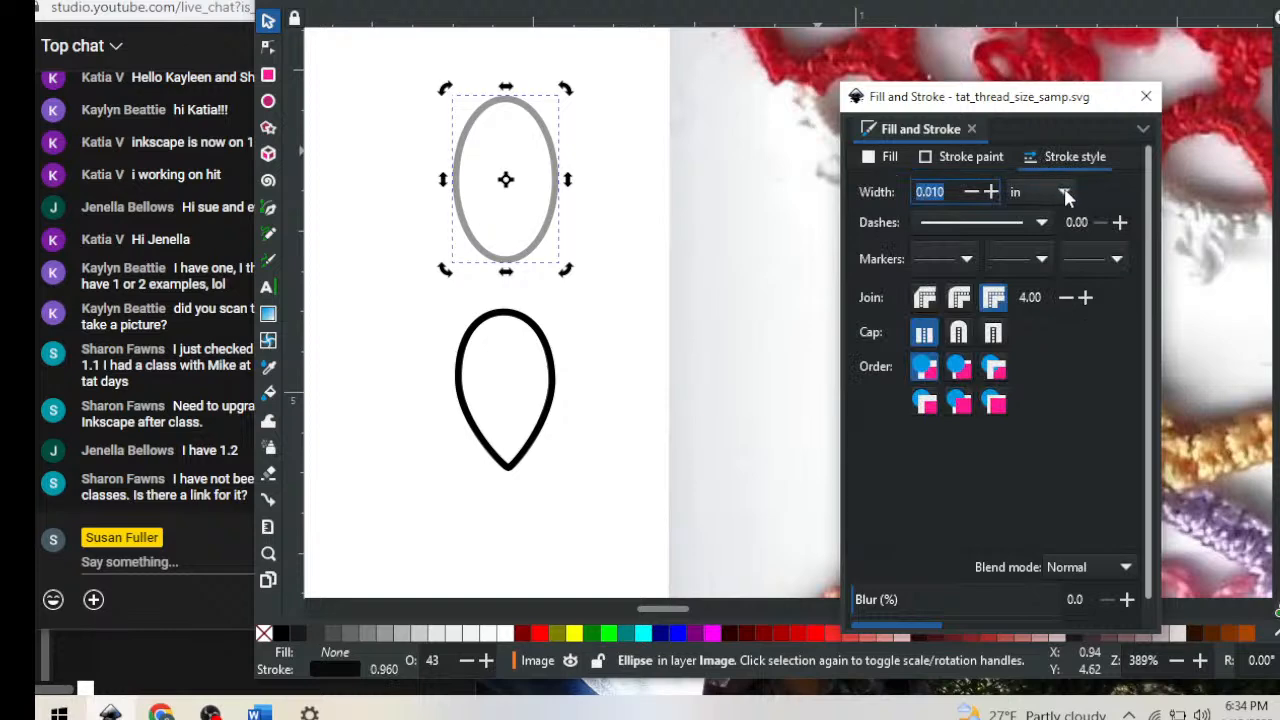
left_click(1064, 194)
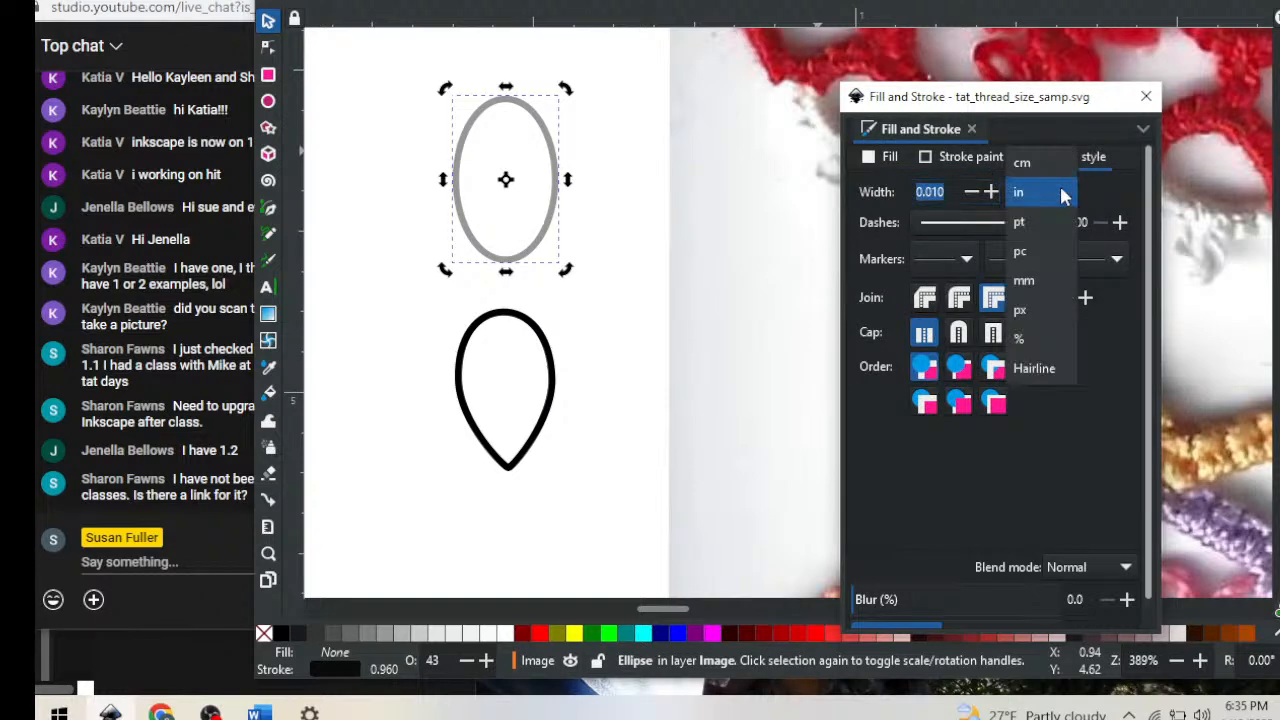
left_click(1025, 224)
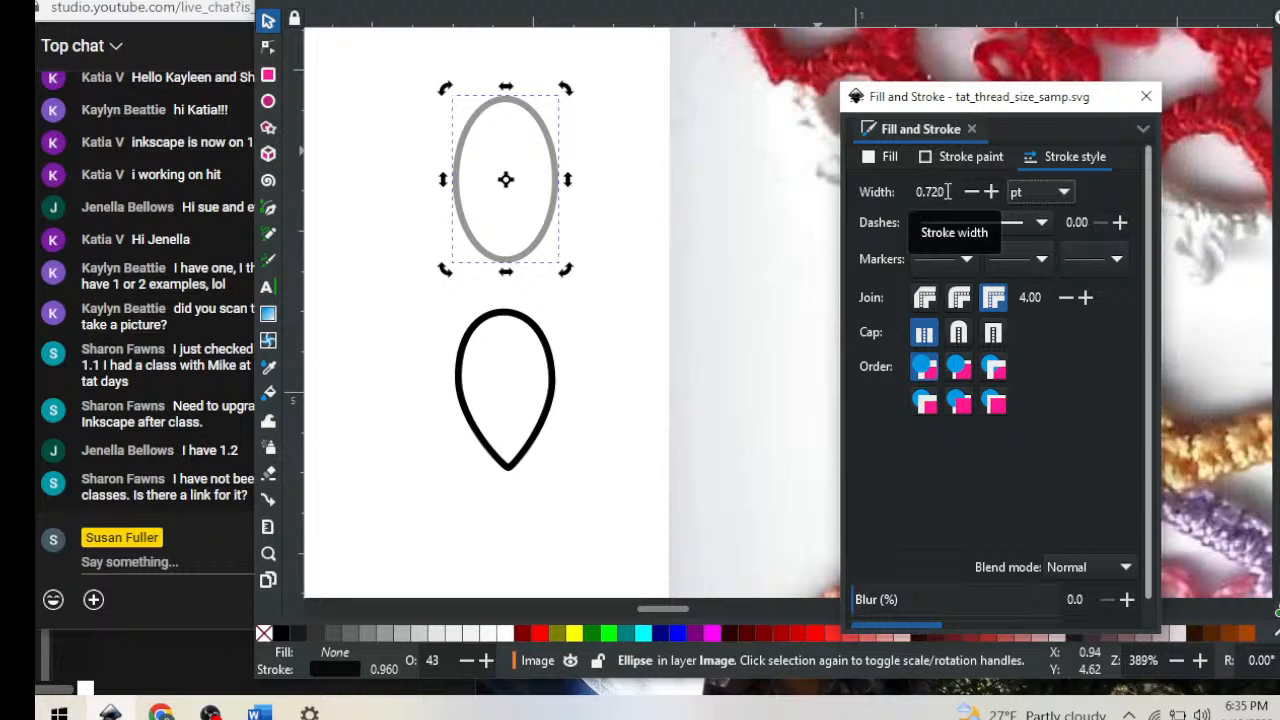
Set the ellipse's stroke width to 0.05 pt
left_click(947, 192)
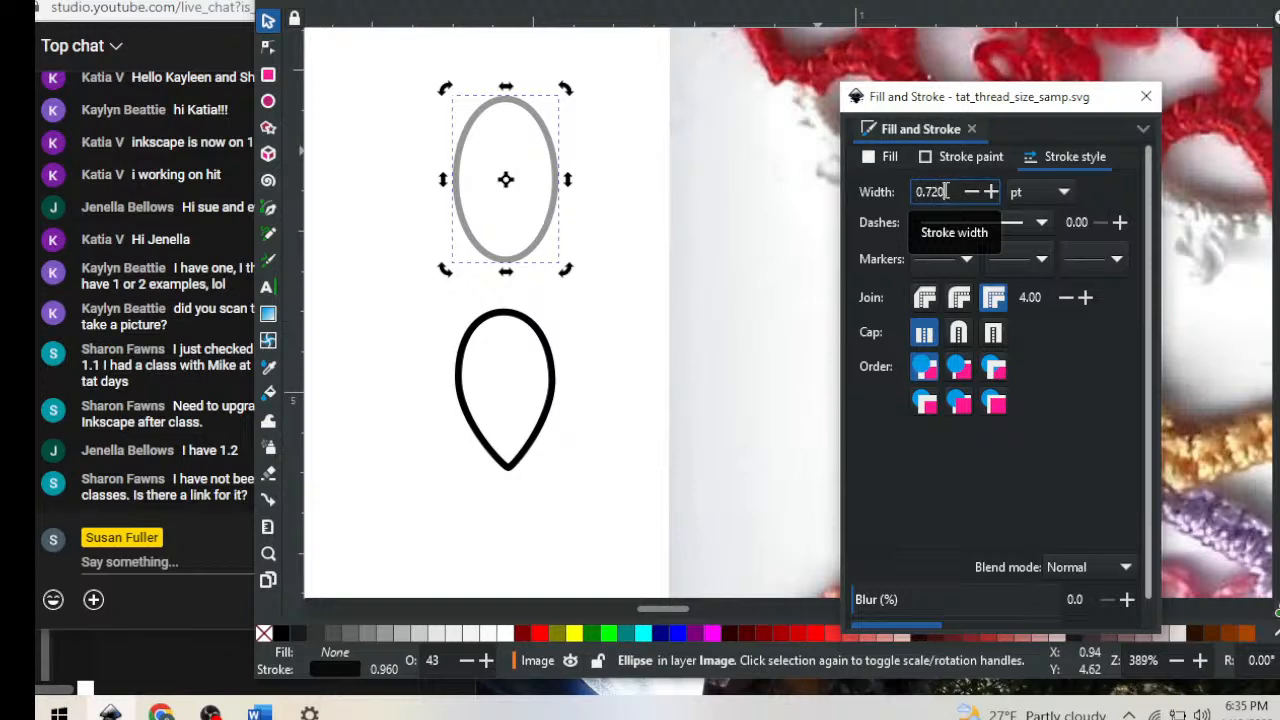
left_click_drag(946, 191, 928, 190)
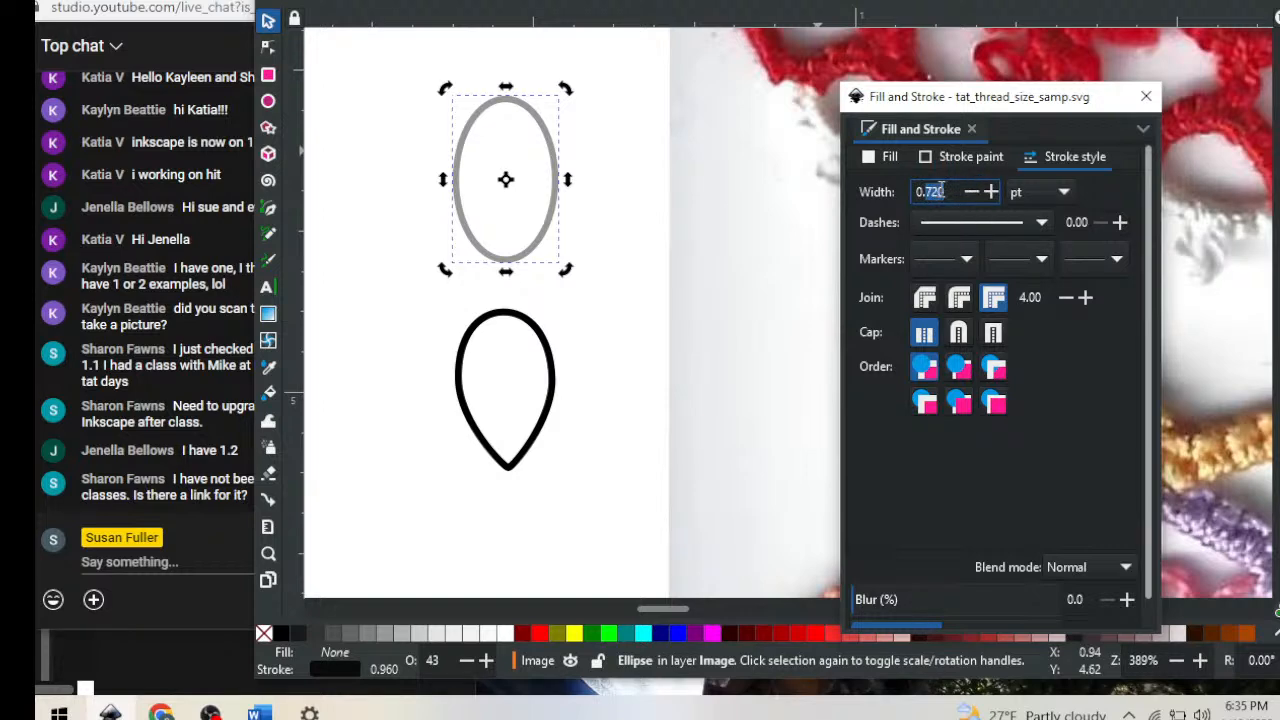
type("0")
left_click(558, 404)
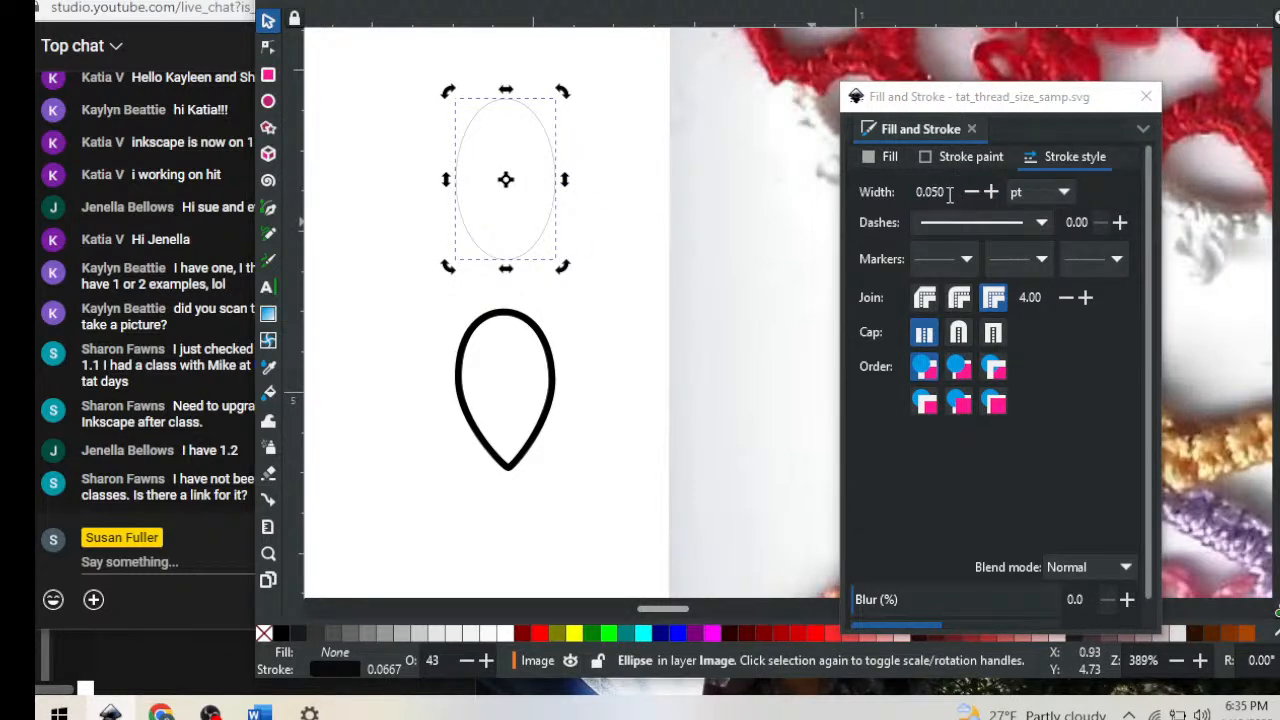
Raise the ellipse's stroke width to 0.1 pt
left_click_drag(946, 192, 929, 192)
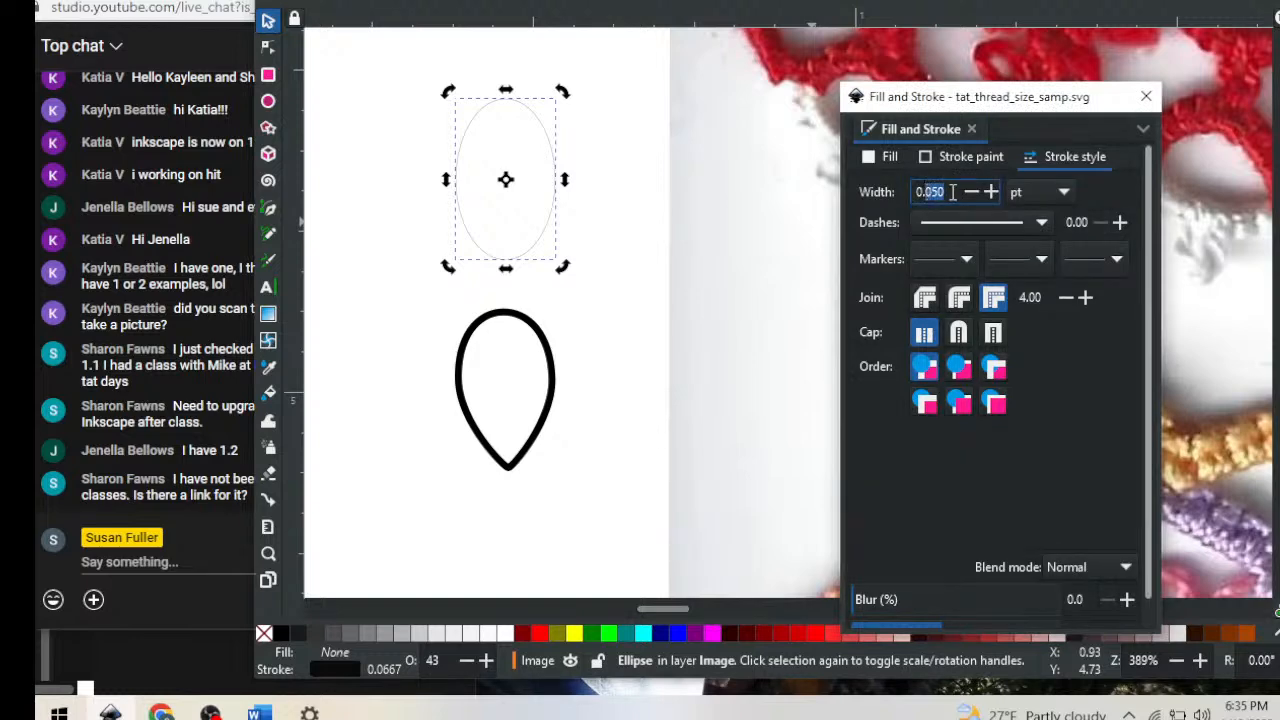
type("1")
key("Return")
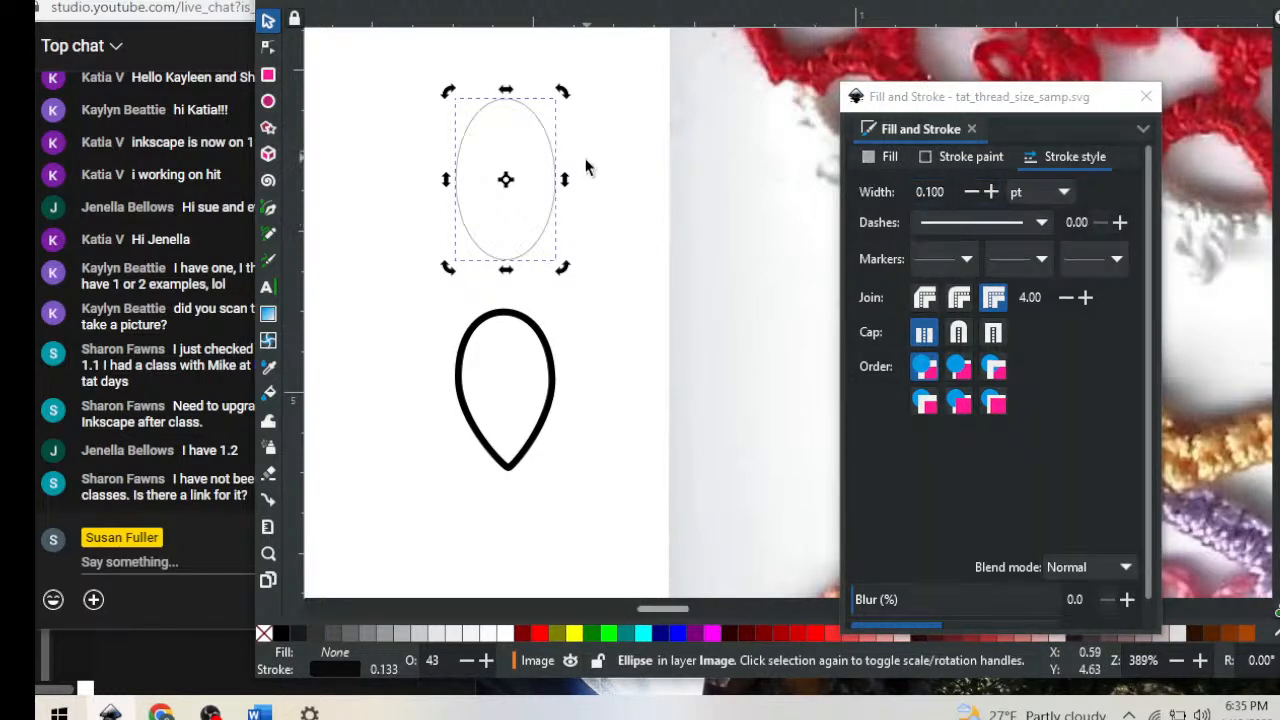
scroll(645, 186, "up", 4)
scroll(645, 186, "up", 2)
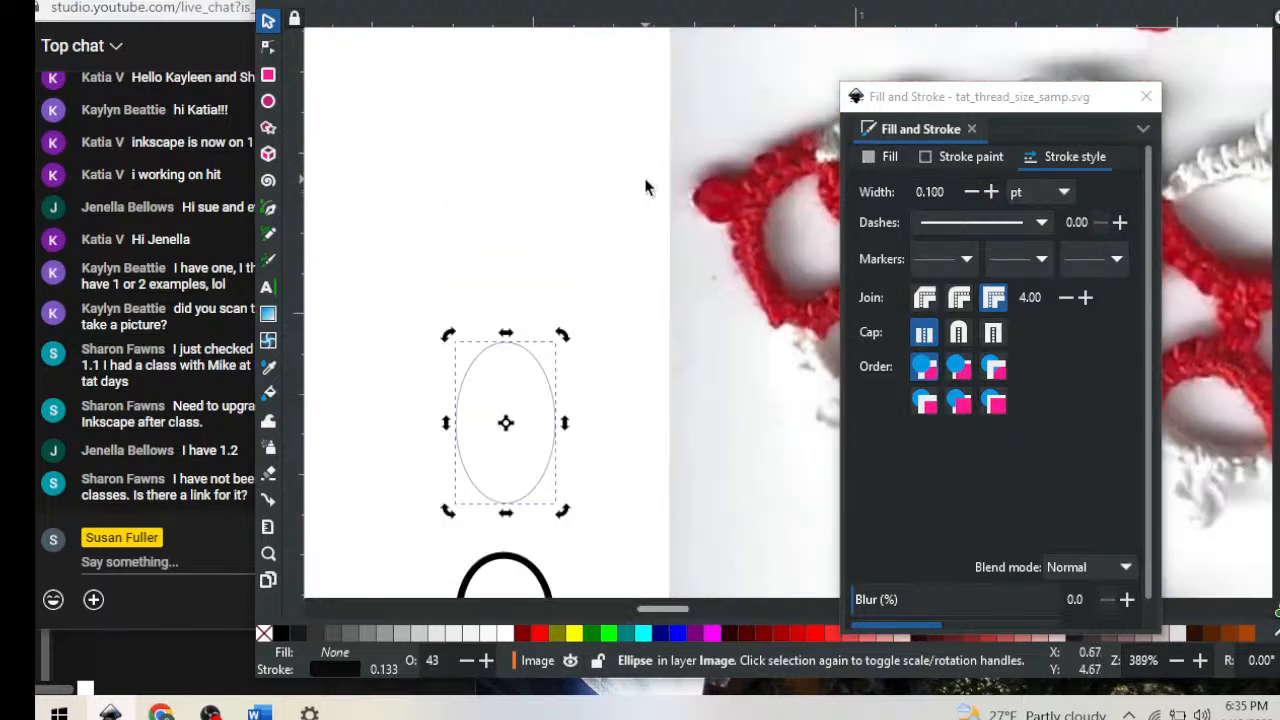
scroll(645, 186, "down", 4)
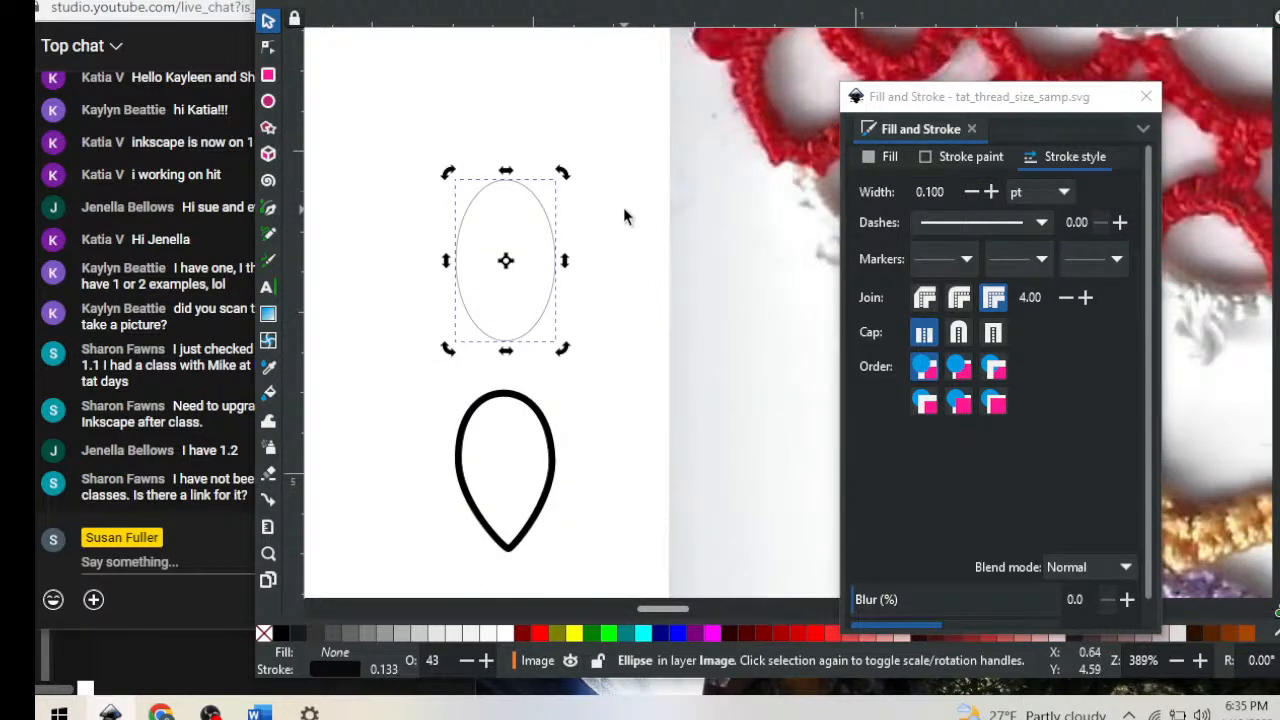
Select the teardrop shape below the ellipse and set its stroke width to 0.75 pt
key("minus")
key("minus")
key("minus")
left_click(699, 244)
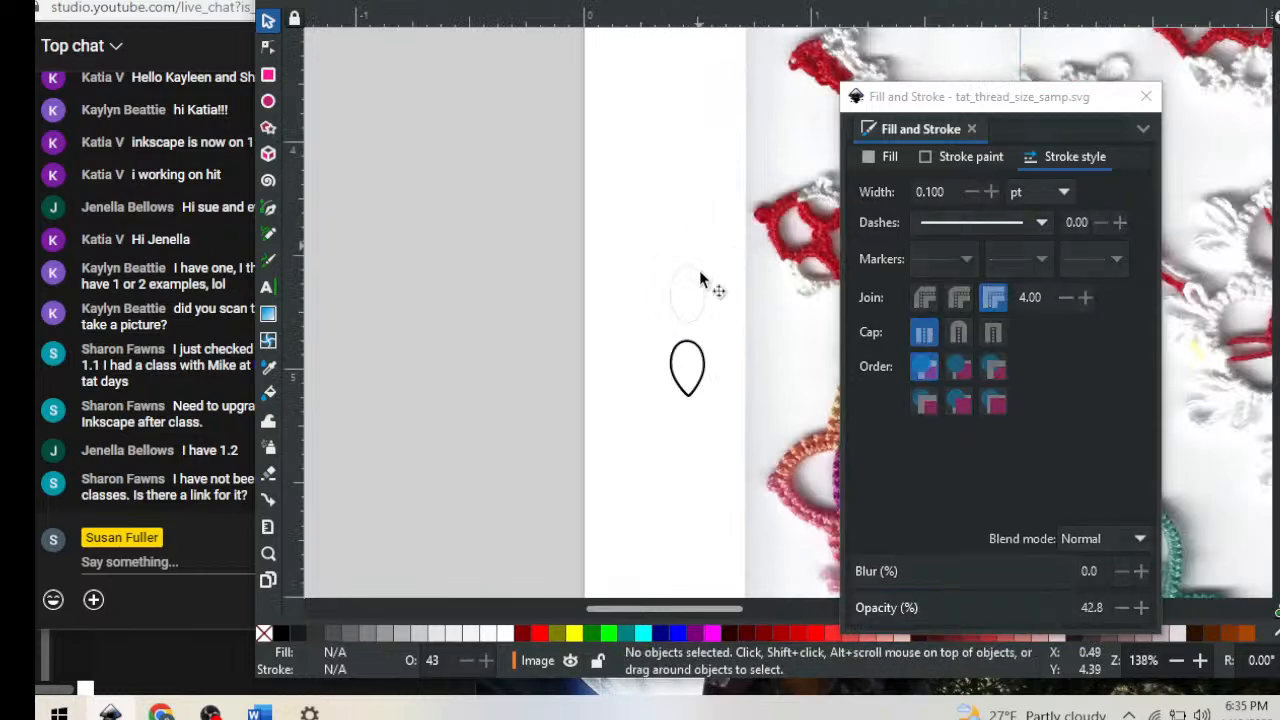
left_click(700, 348)
mouse_move(940, 105)
left_mouse_down()
mouse_move(843, 65)
mouse_move(890, 65)
left_mouse_up()
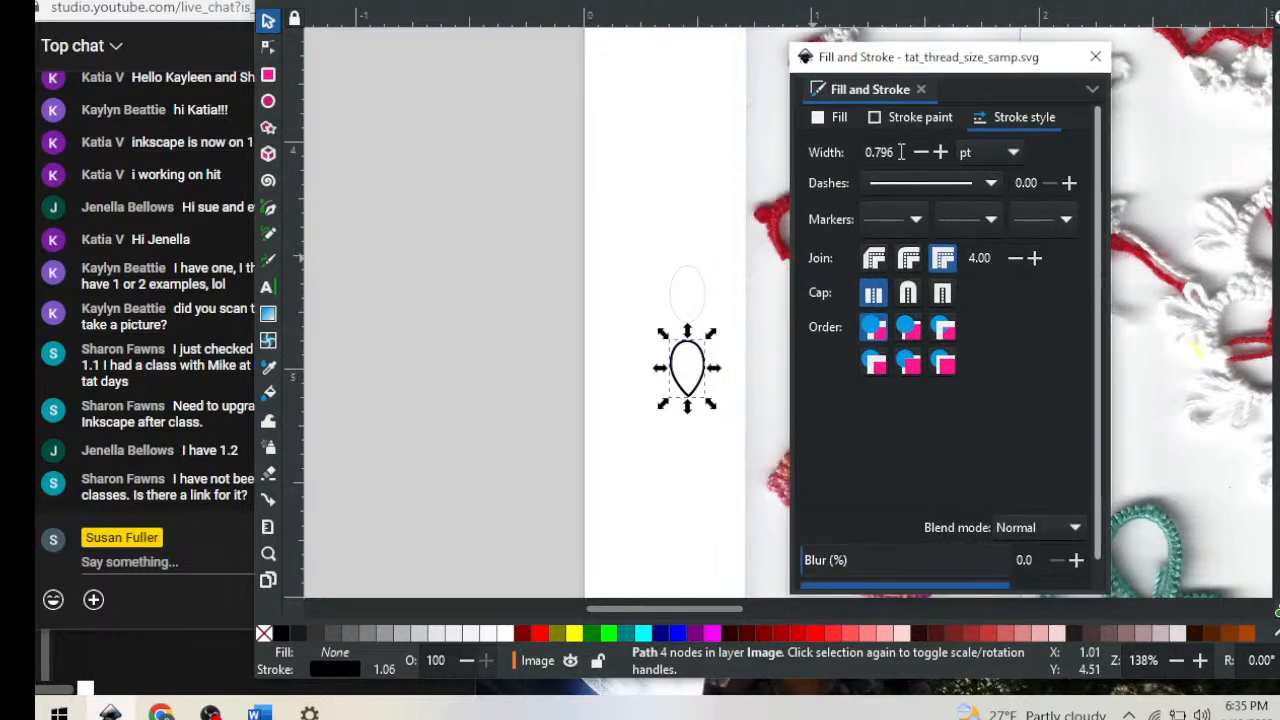
left_click_drag(900, 152, 884, 154)
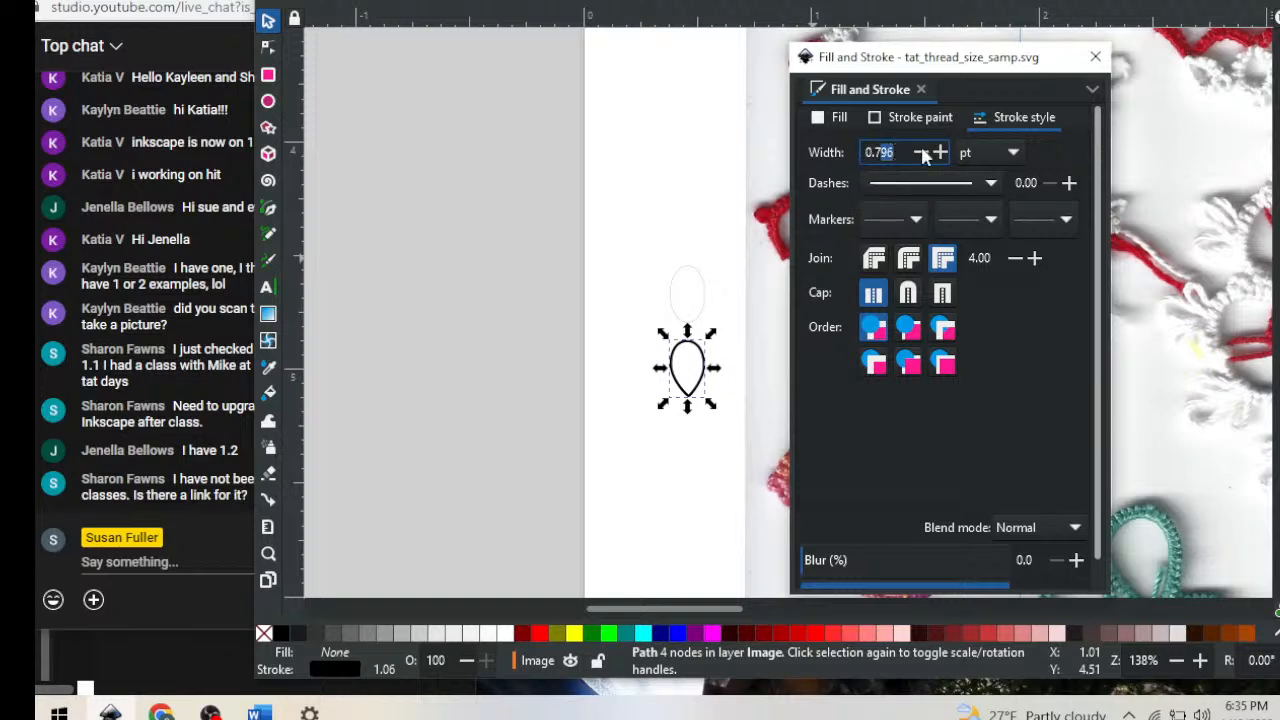
type("50")
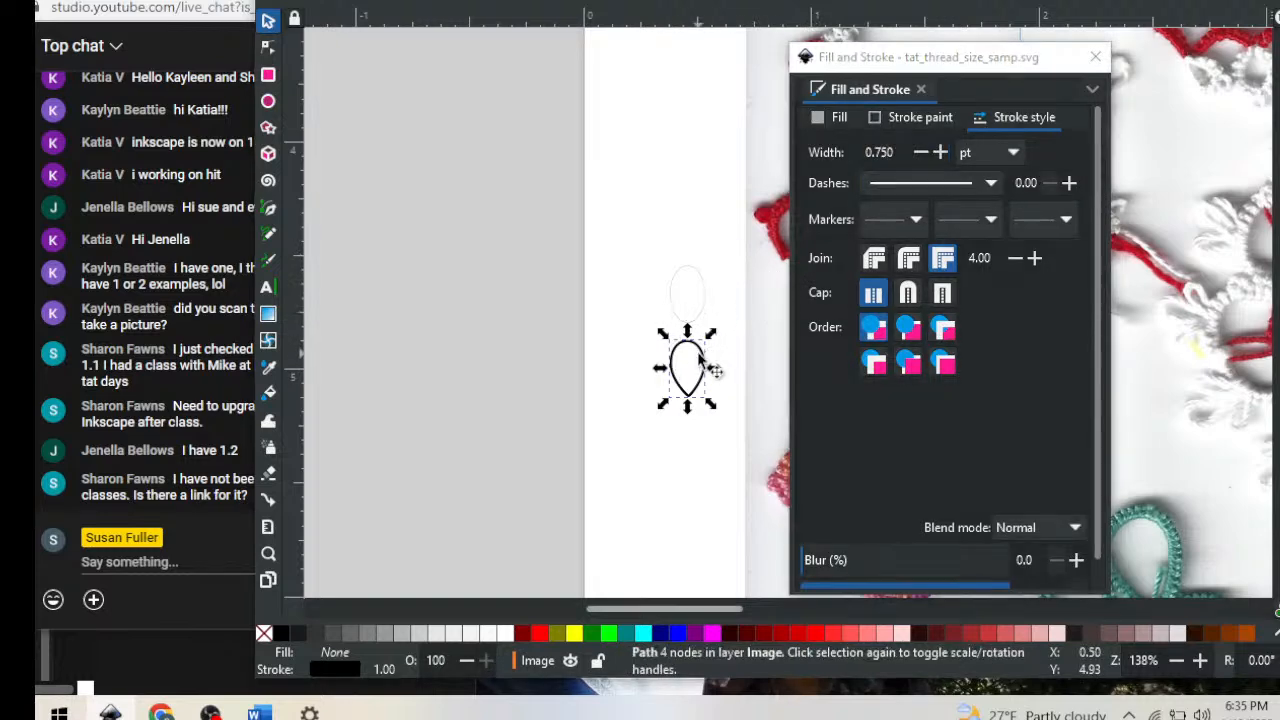
left_click(708, 367)
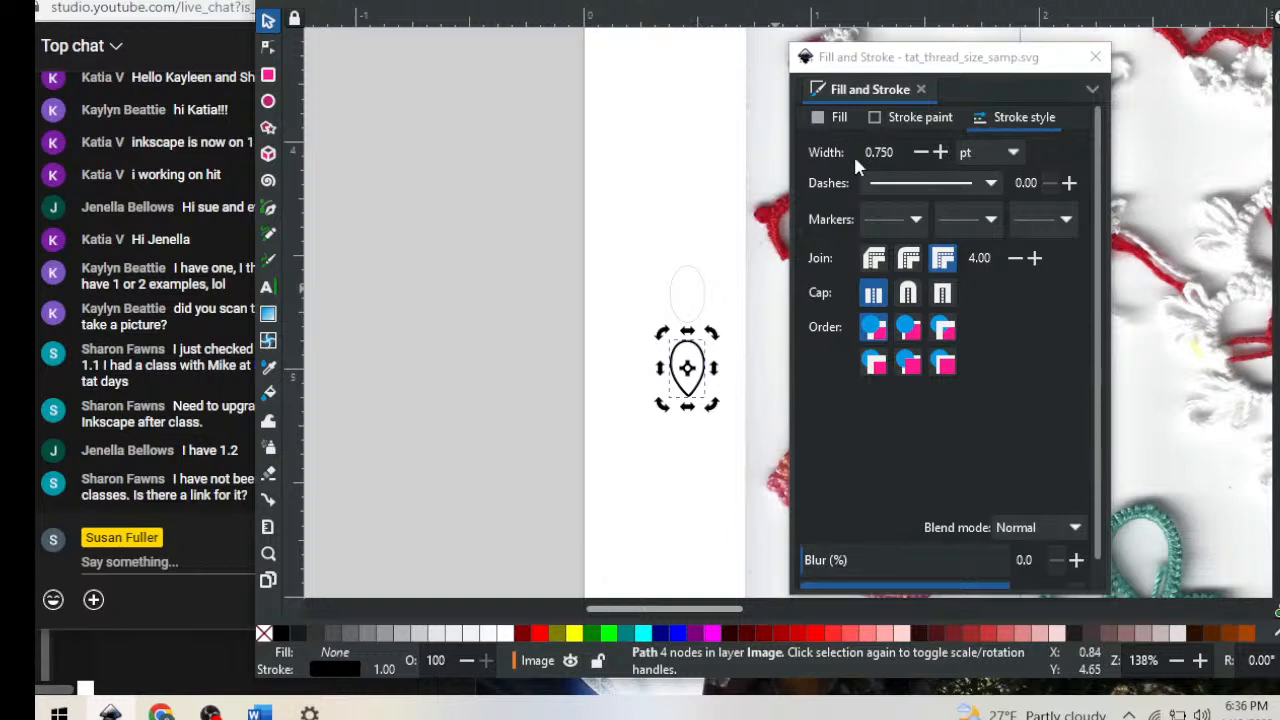
Switch the teardrop's stroke width unit to pixels and back to points
left_click(1010, 148)
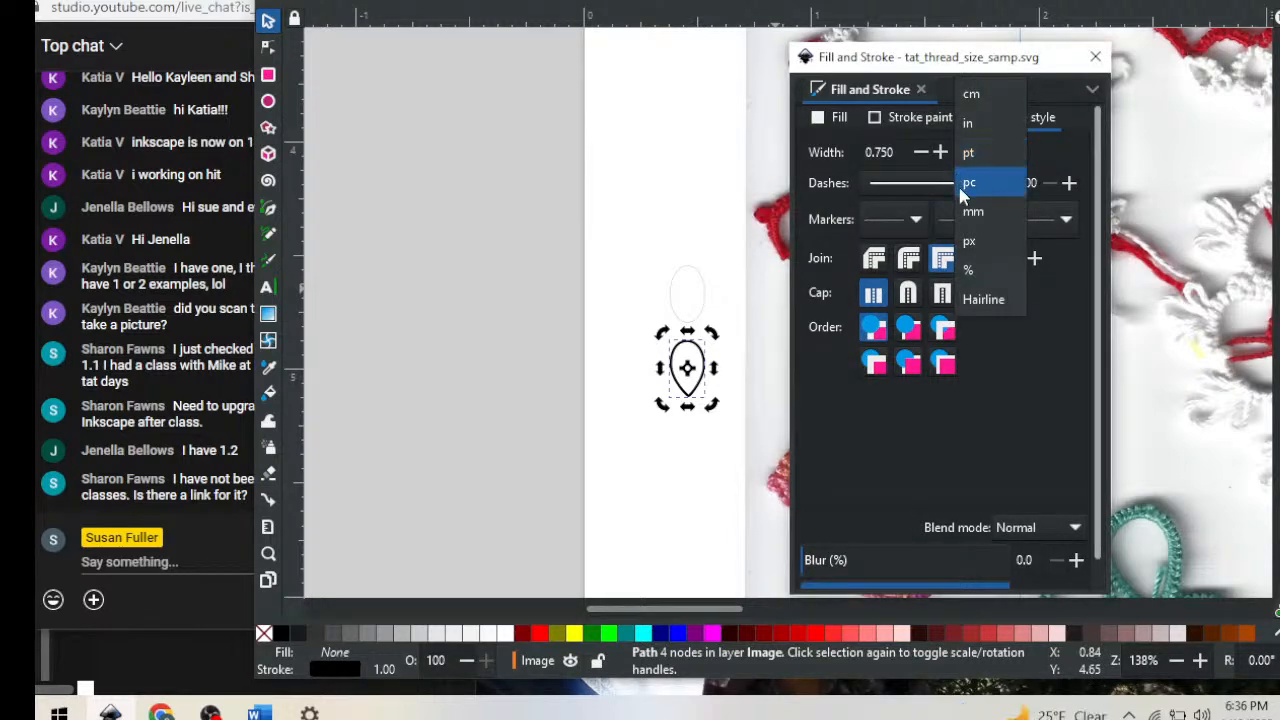
left_click(969, 244)
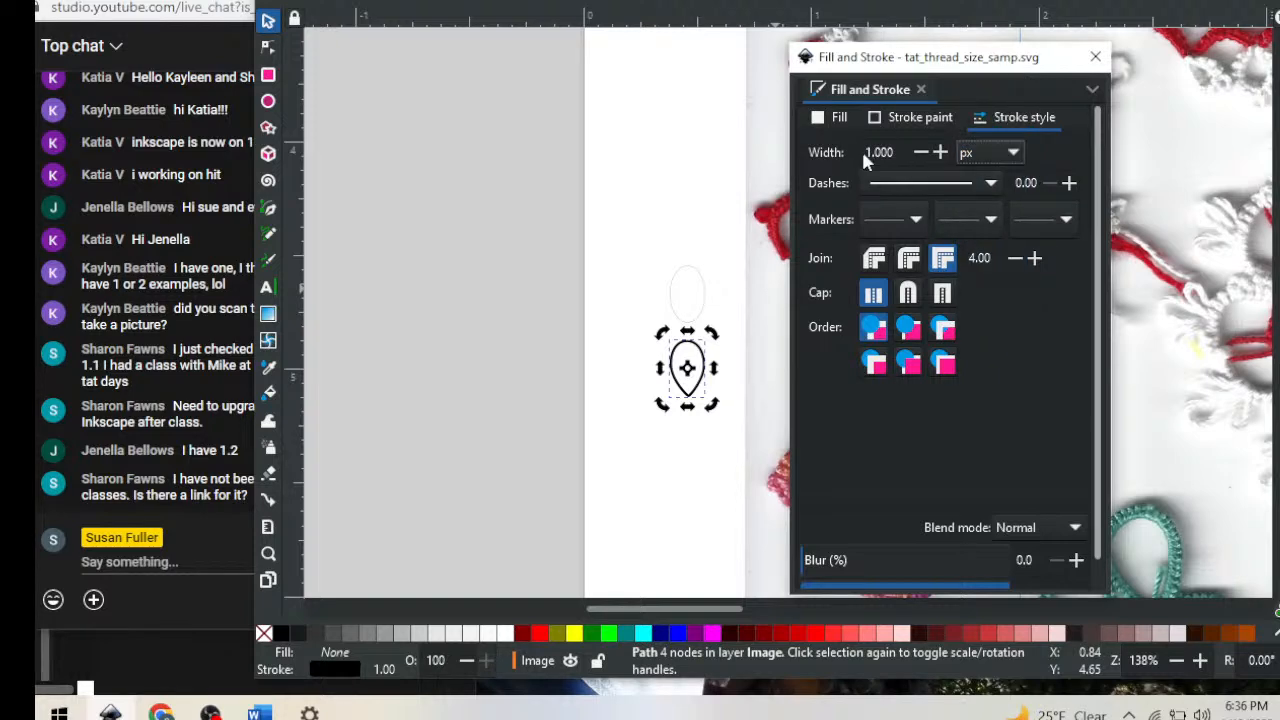
left_click(1014, 153)
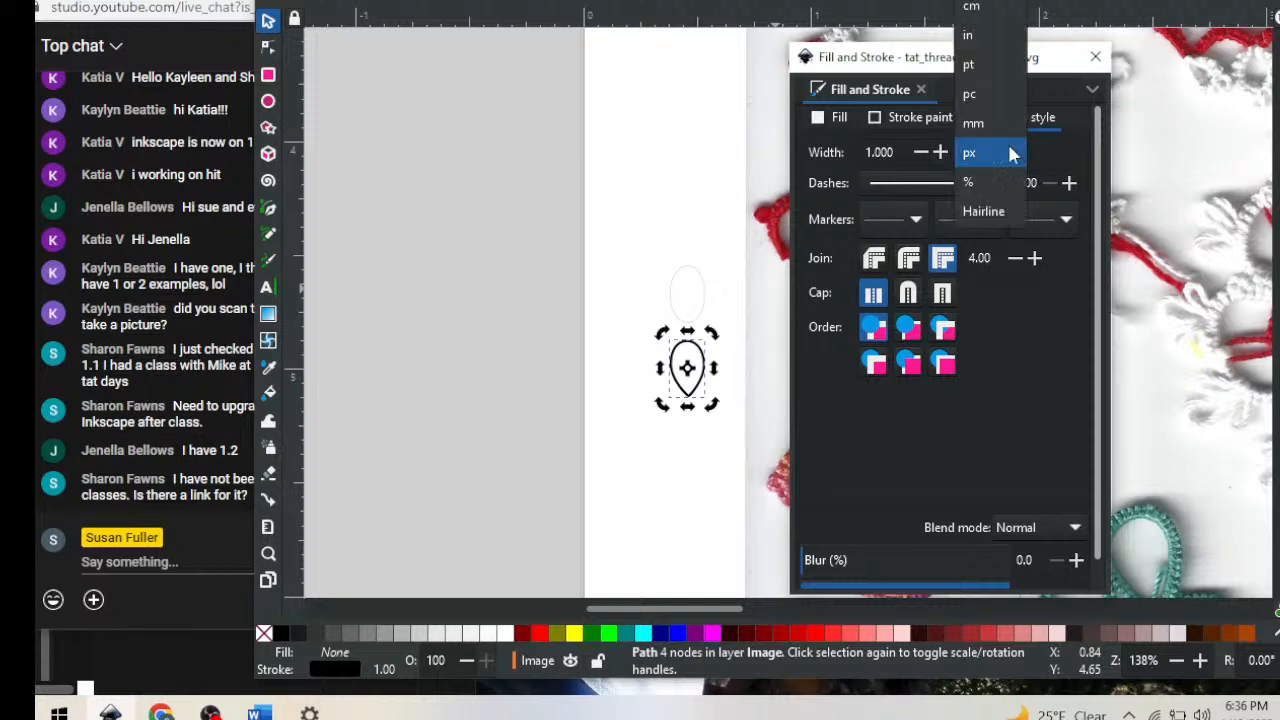
left_click(970, 66)
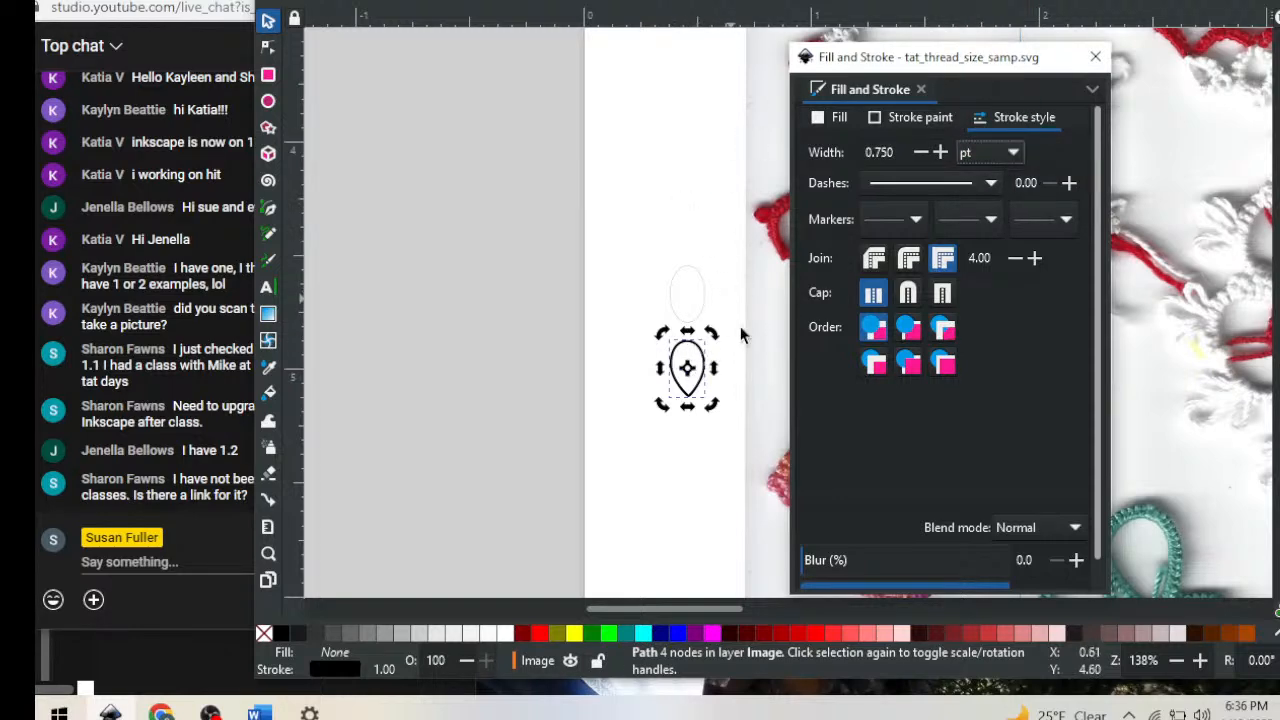
Move the Fill and Stroke dialog away from the scanned tatting and select the faint ellipse above the teardrop
scroll(735, 345, "down", 2)
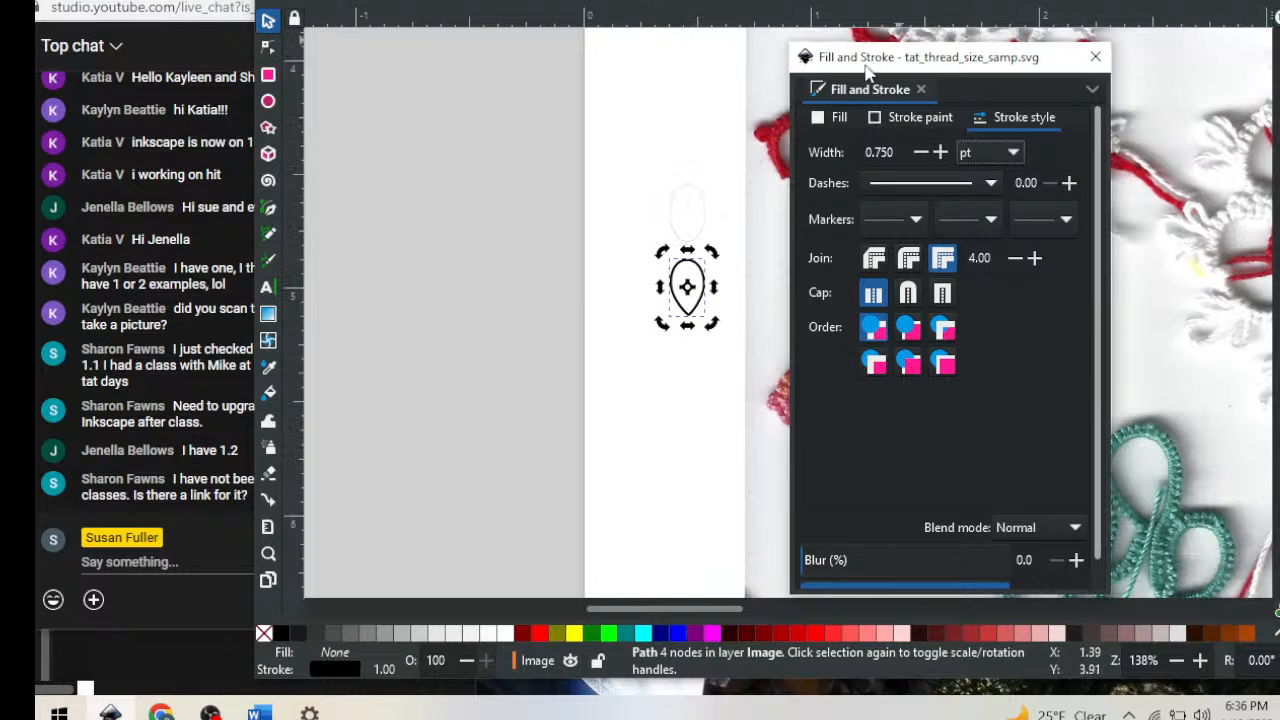
mouse_move(866, 72)
left_mouse_down()
mouse_move(1095, 170)
mouse_move(1166, 153)
left_mouse_up()
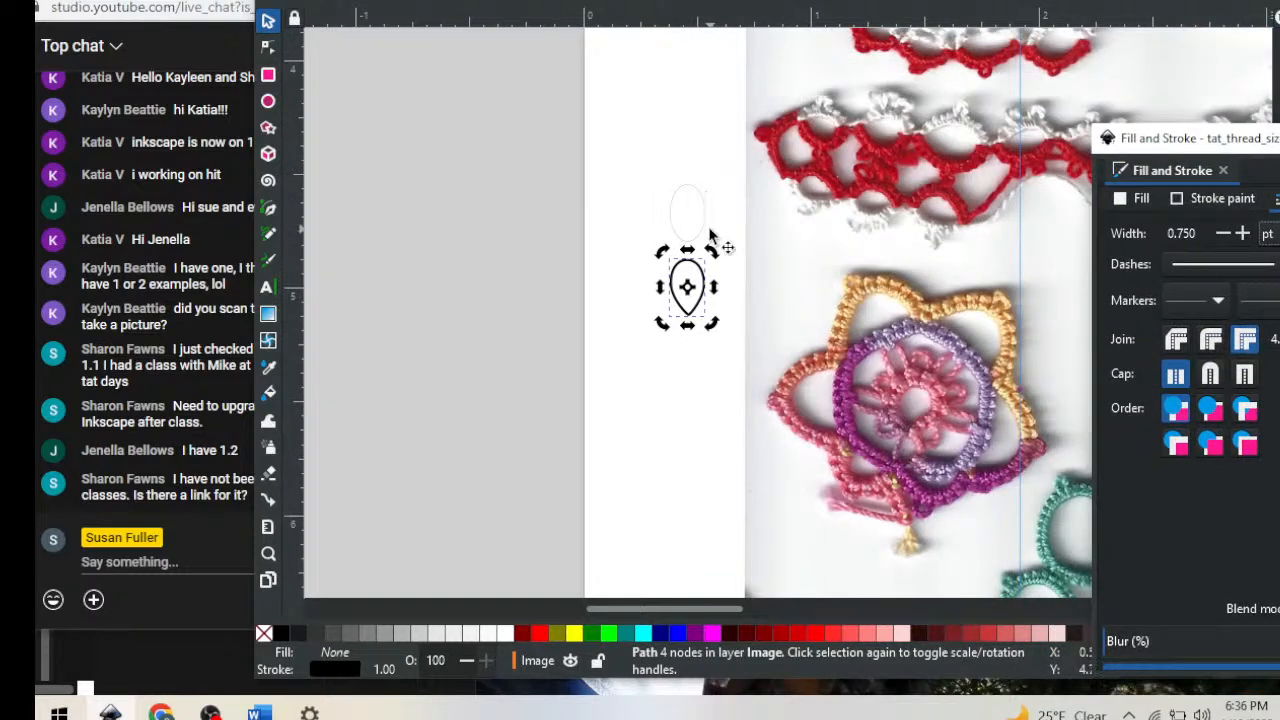
left_click(692, 185)
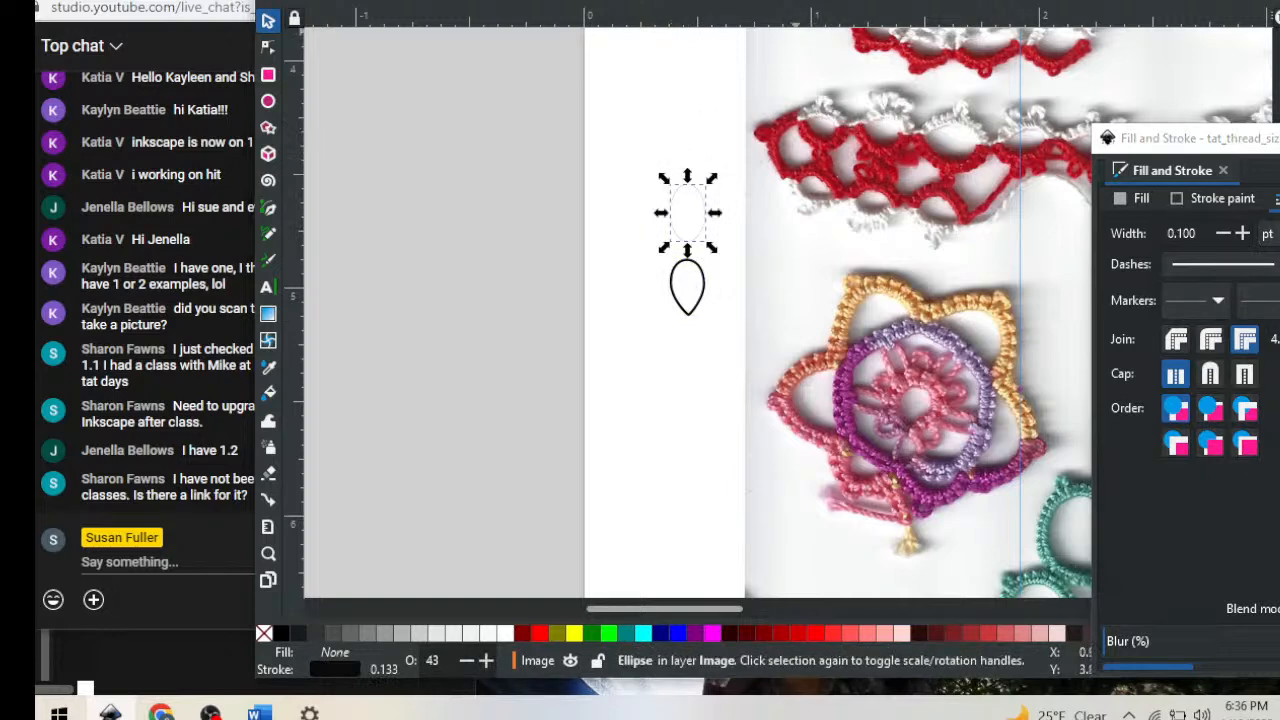
left_click(714, 251)
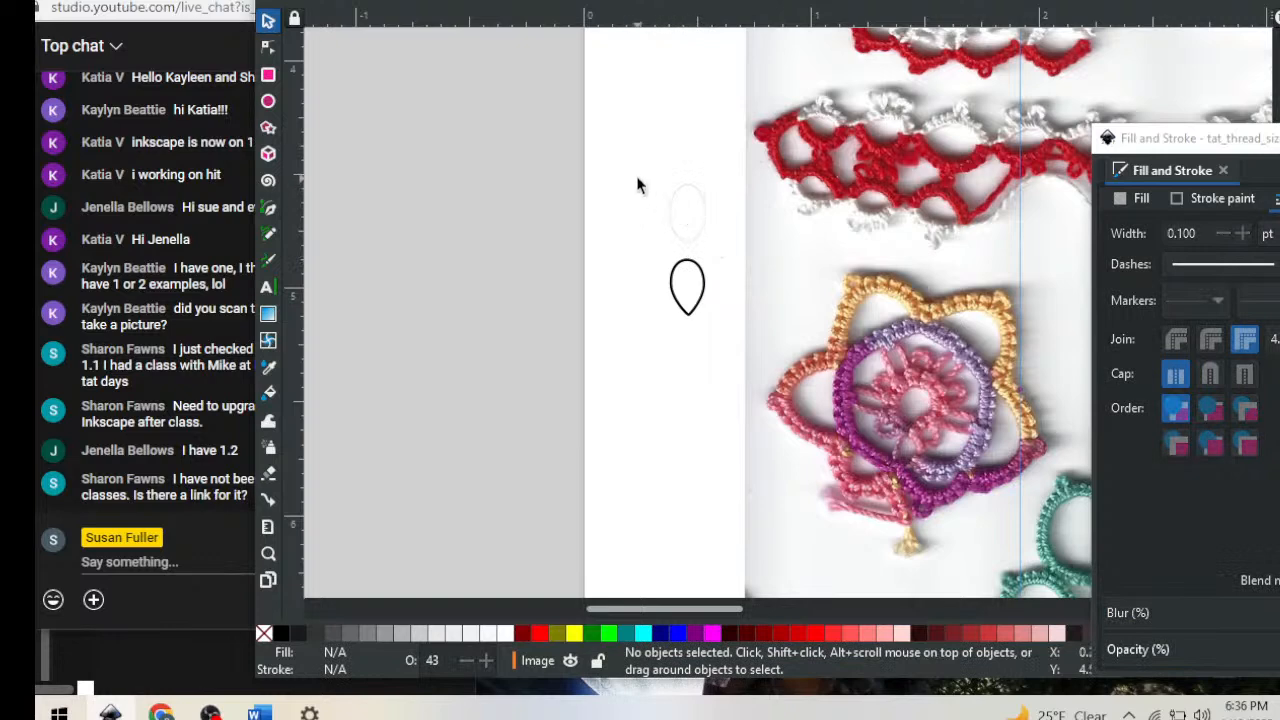
left_click(701, 240)
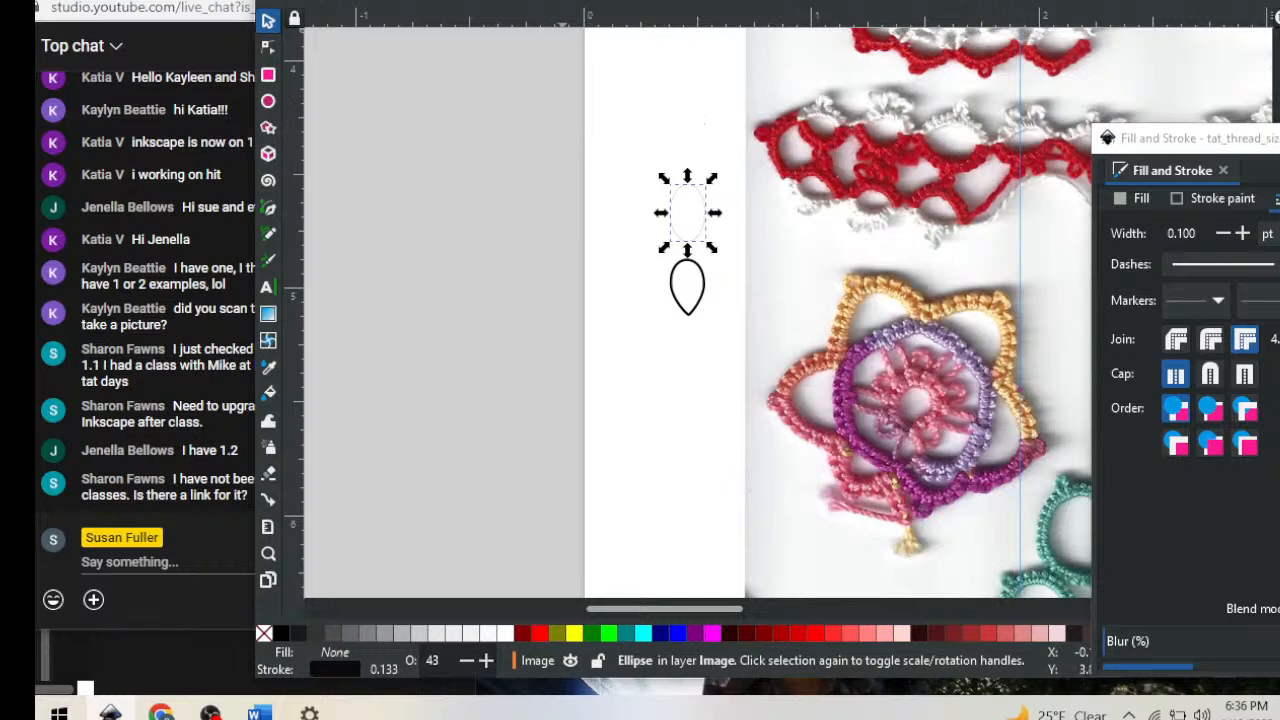
Open the Undo History and widen its docked panel so the action names can be read
left_click_drag(761, 0, 757, 5)
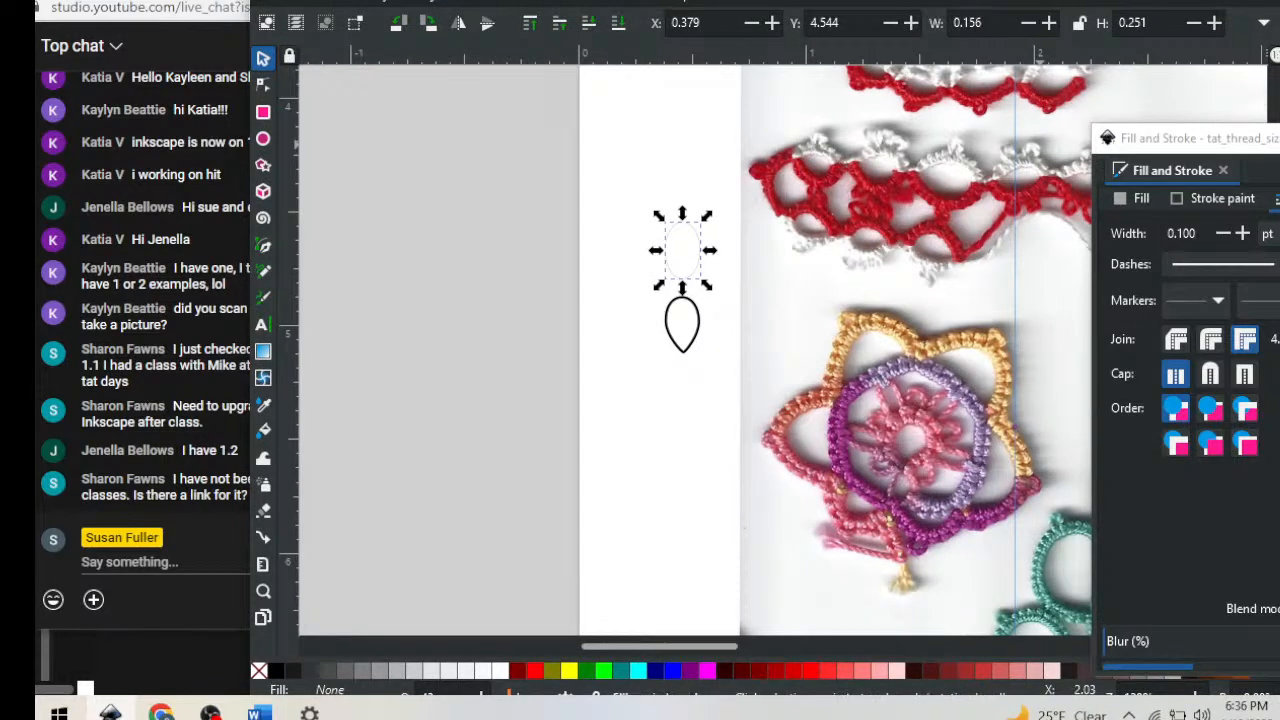
key("ctrl+shift+h")
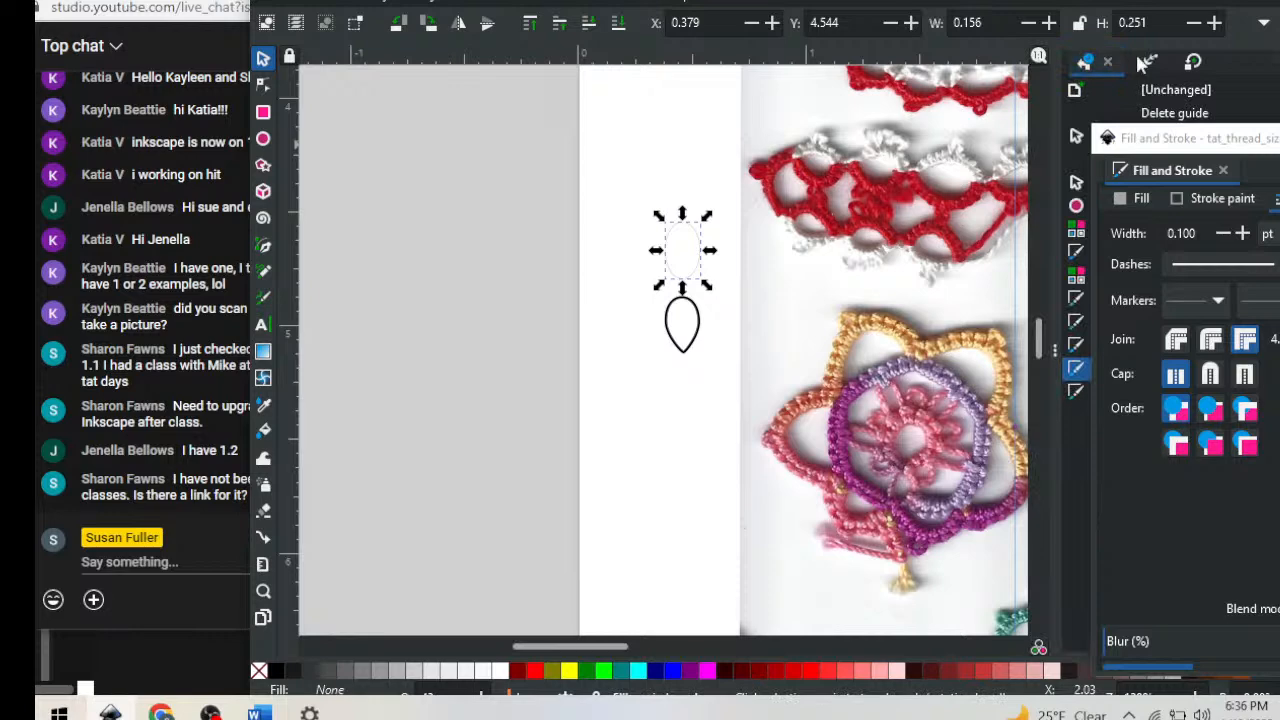
mouse_move(1200, 150)
left_mouse_down()
mouse_move(1172, 134)
mouse_move(1200, 208)
mouse_move(1225, 220)
mouse_move(1203, 392)
mouse_move(1163, 175)
left_mouse_up()
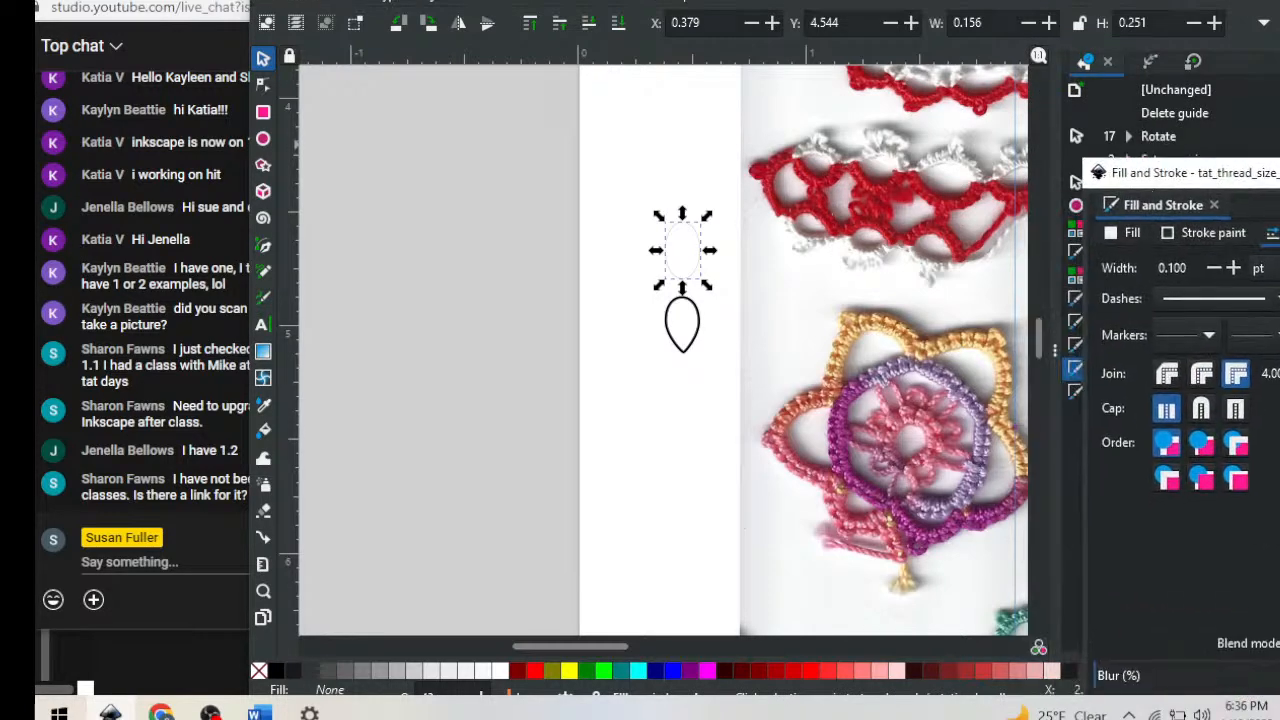
left_click(308, 3)
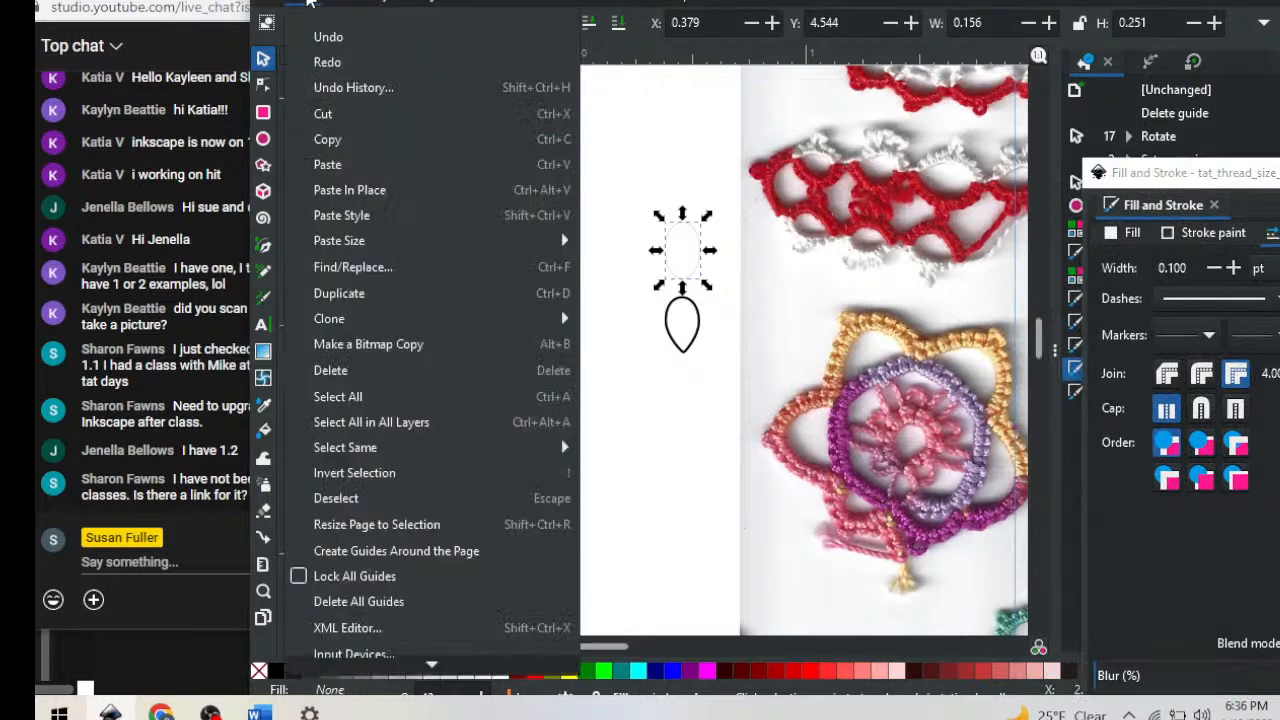
left_click(308, 3)
left_click(308, 3)
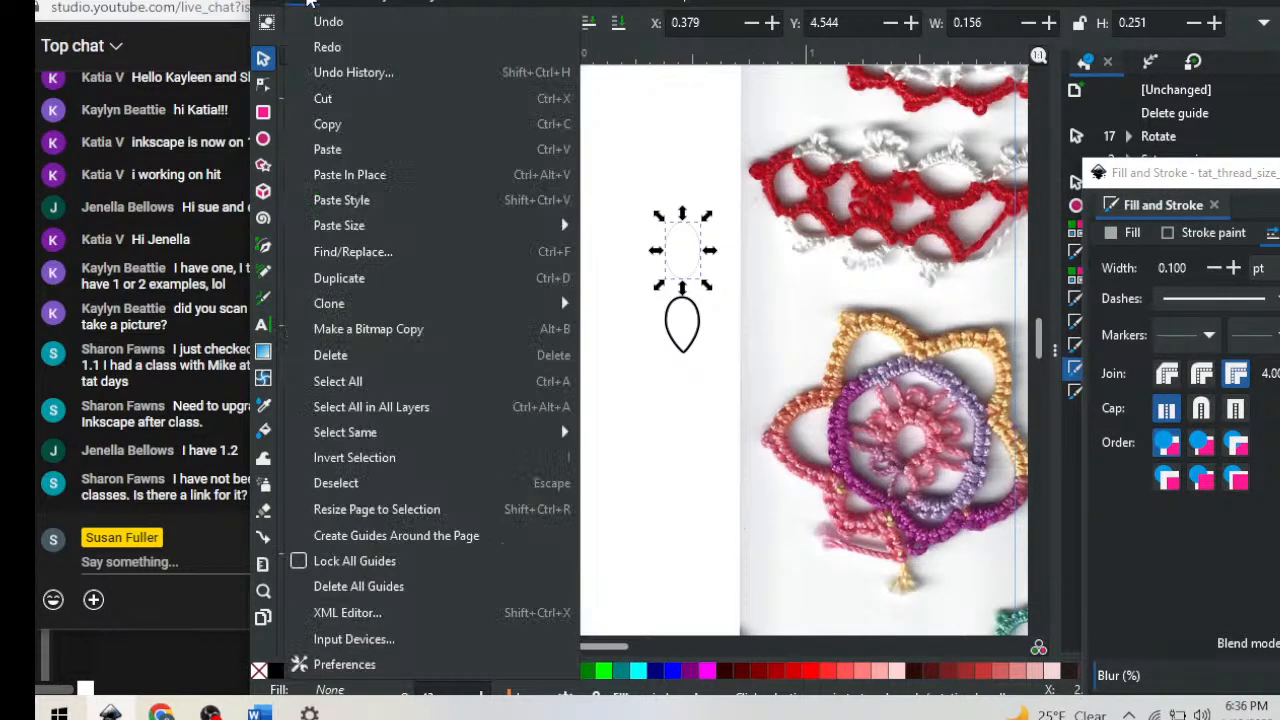
left_click(378, 73)
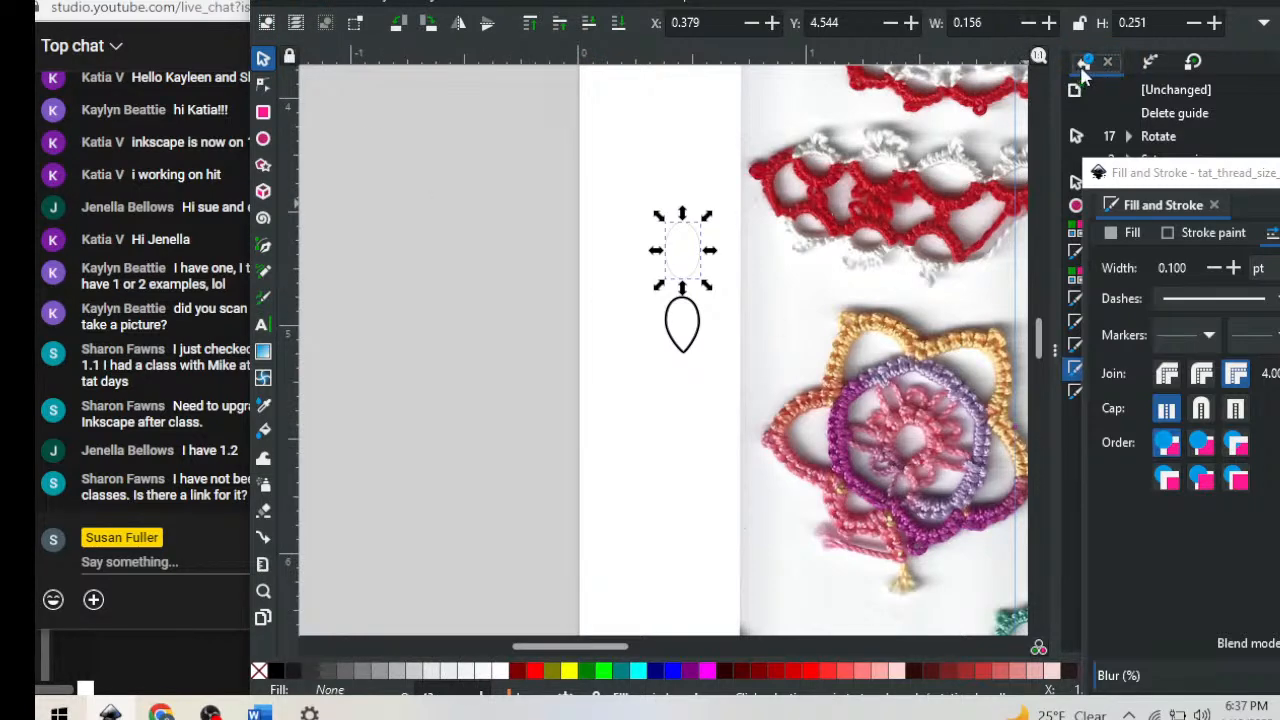
left_click_drag(1082, 72, 1025, 95)
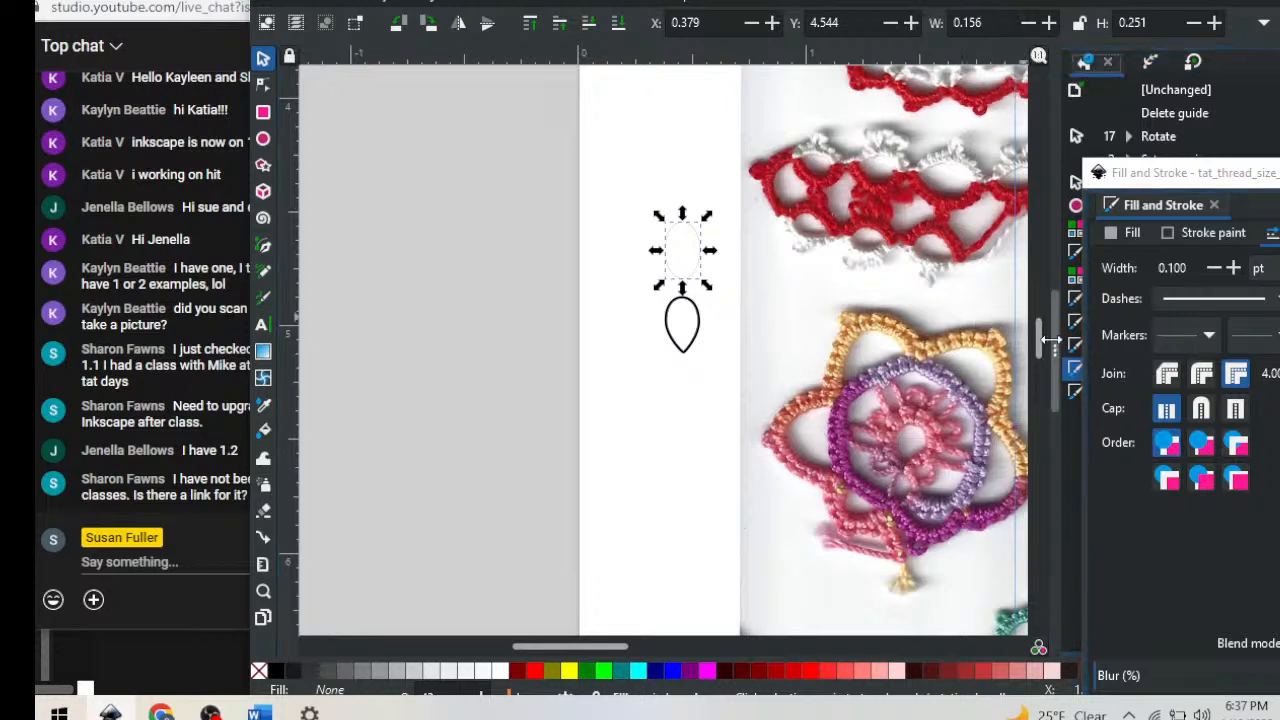
mouse_move(1040, 340)
left_mouse_down()
mouse_move(697, 377)
mouse_move(711, 377)
left_mouse_up()
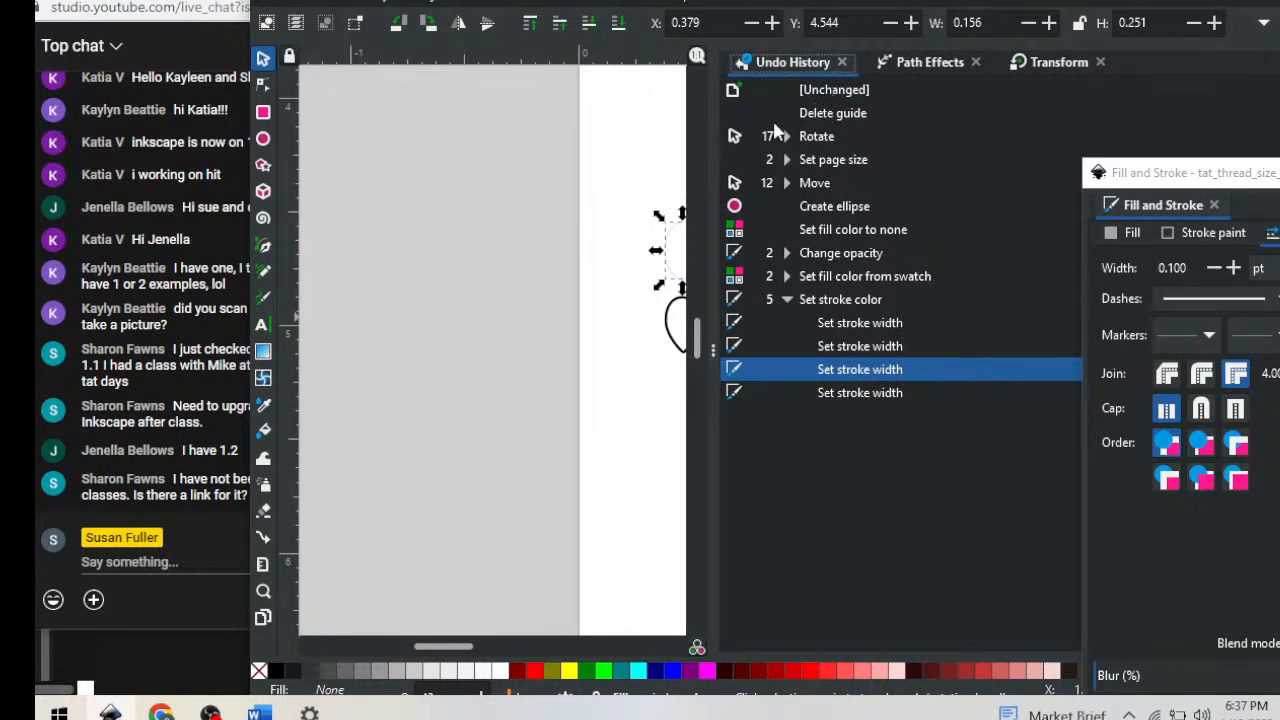
Roll the document back to the Set stroke color entry in the history, deselect the ellipse, and collapse the history panel
left_click(853, 308)
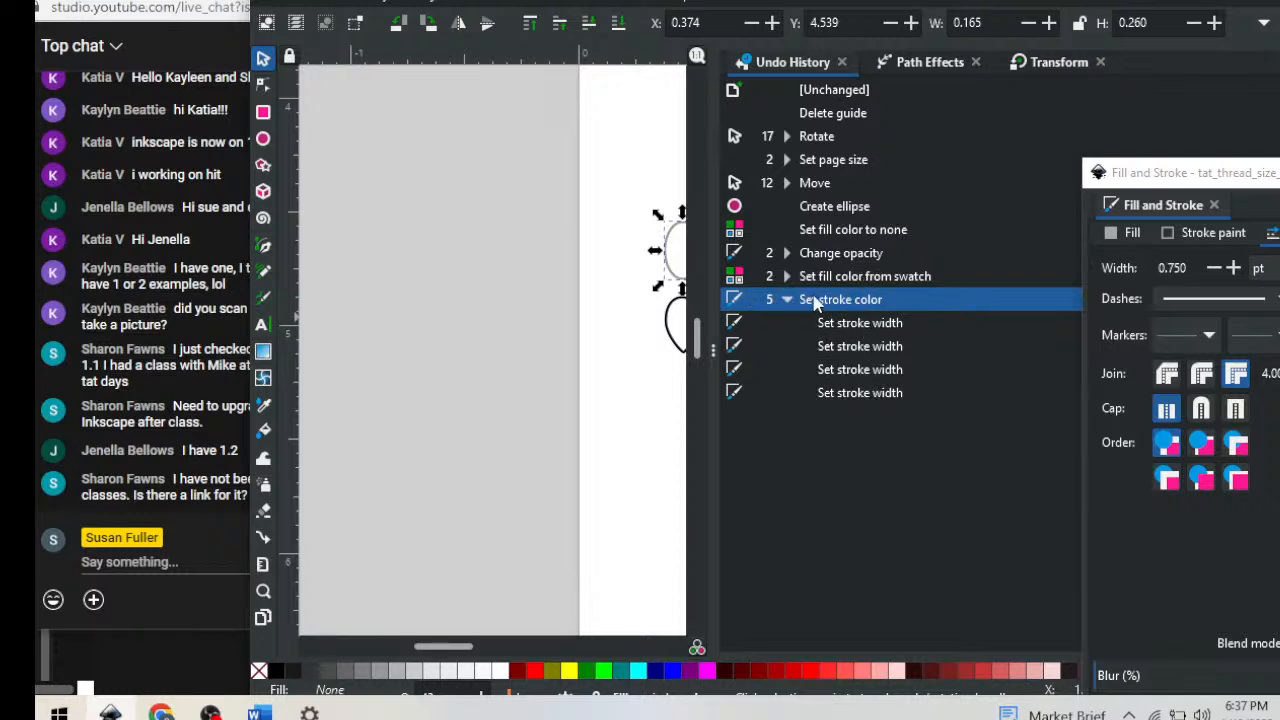
left_click(610, 149)
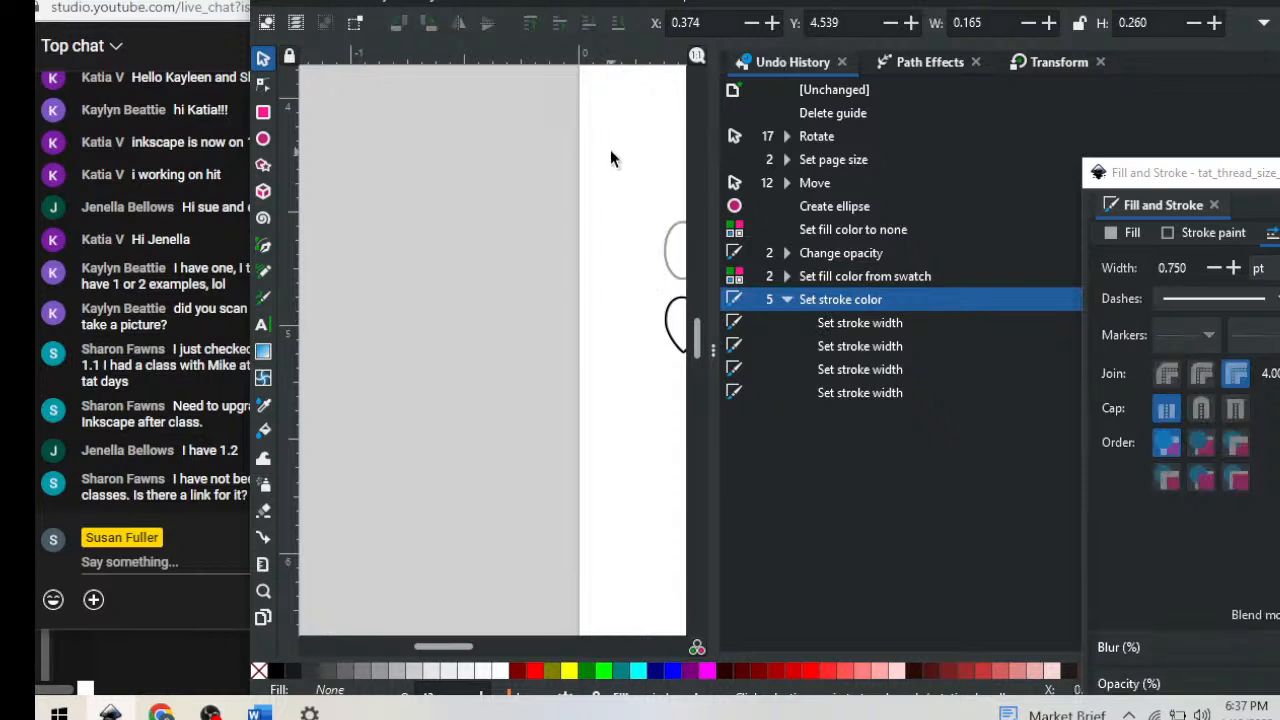
left_click_drag(708, 182, 736, 255)
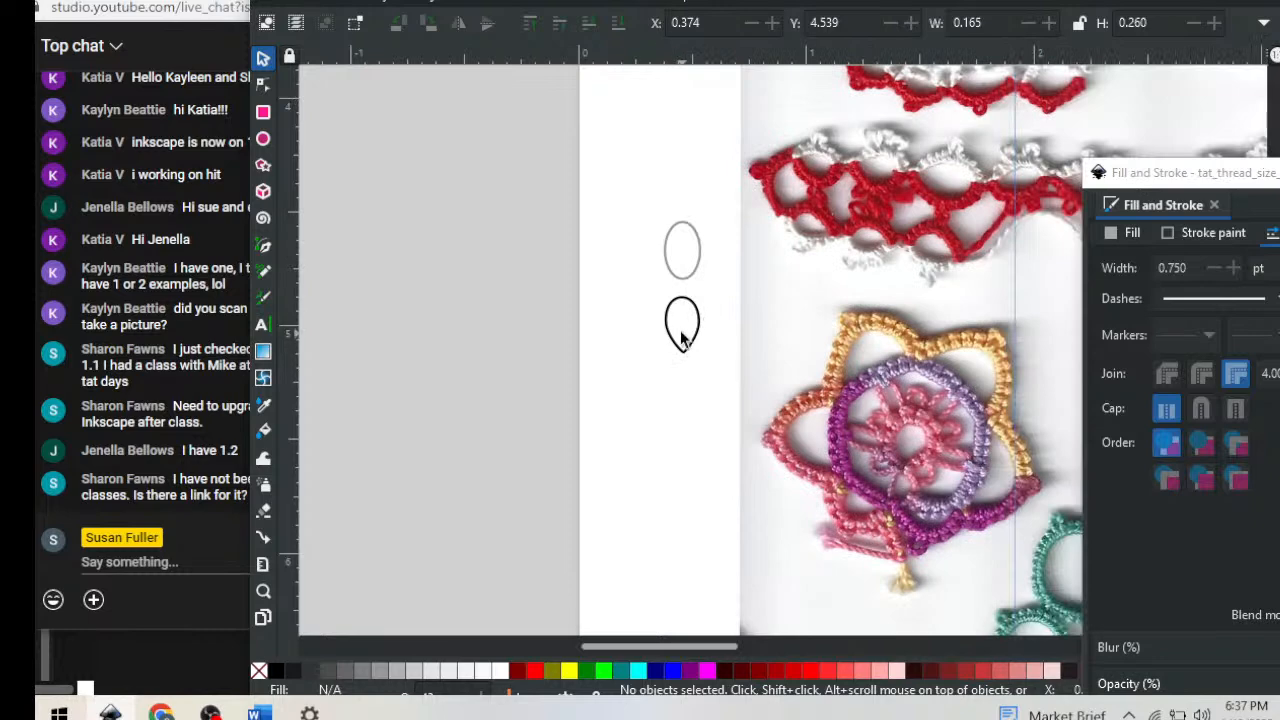
Move the grey ellipse up and slightly left, farther from the black teardrop below it
scroll(666, 286, "up", 3)
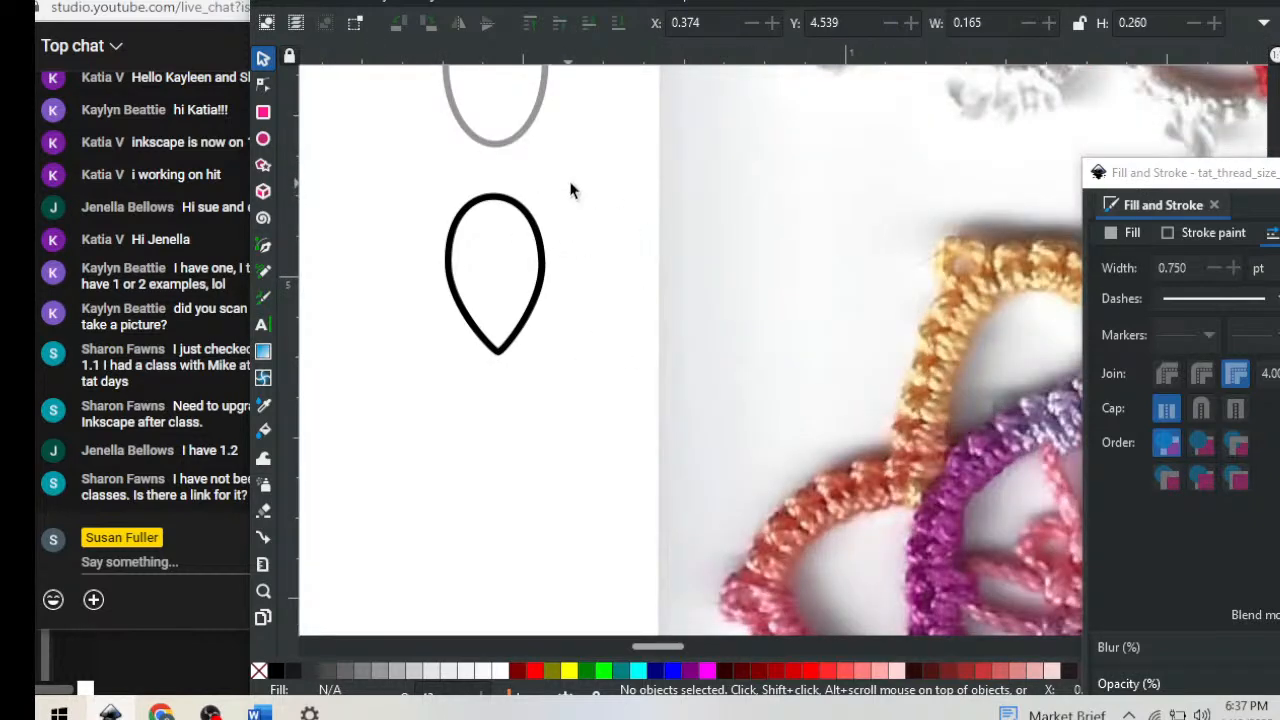
scroll(570, 190, "up", 5)
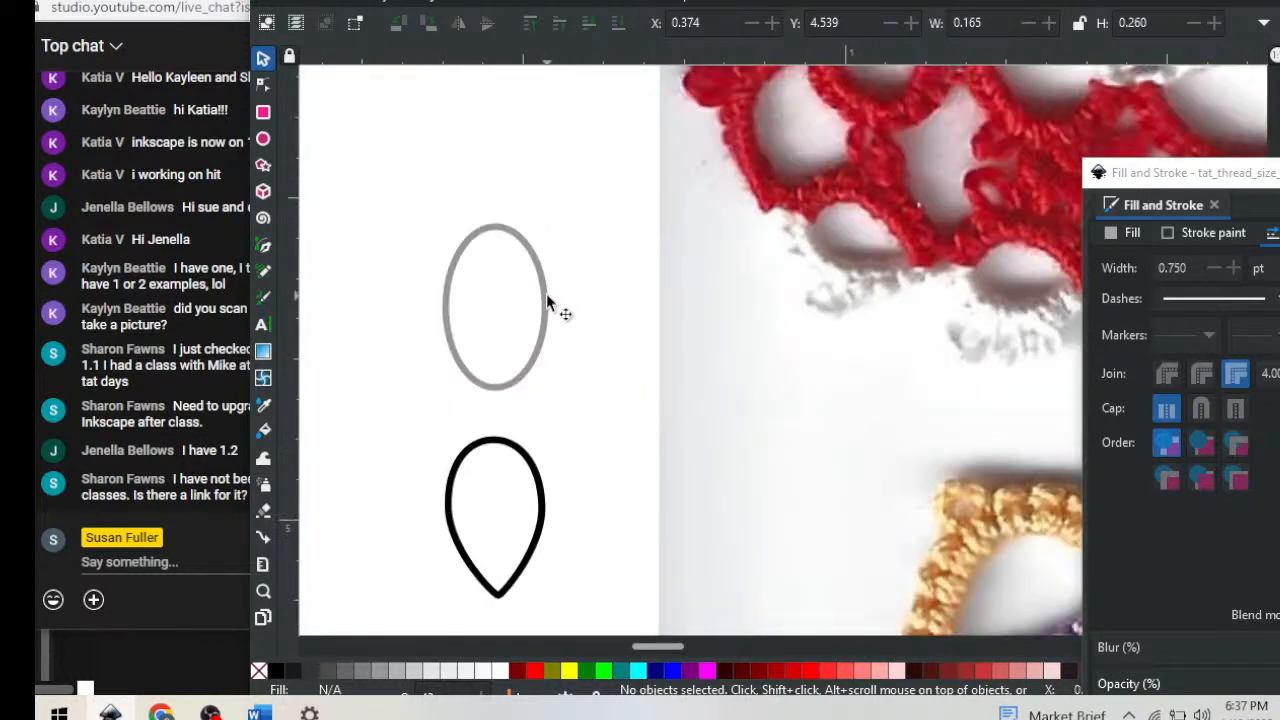
mouse_move(704, 2)
left_mouse_down()
mouse_move(808, 1)
mouse_move(796, 0)
left_mouse_up()
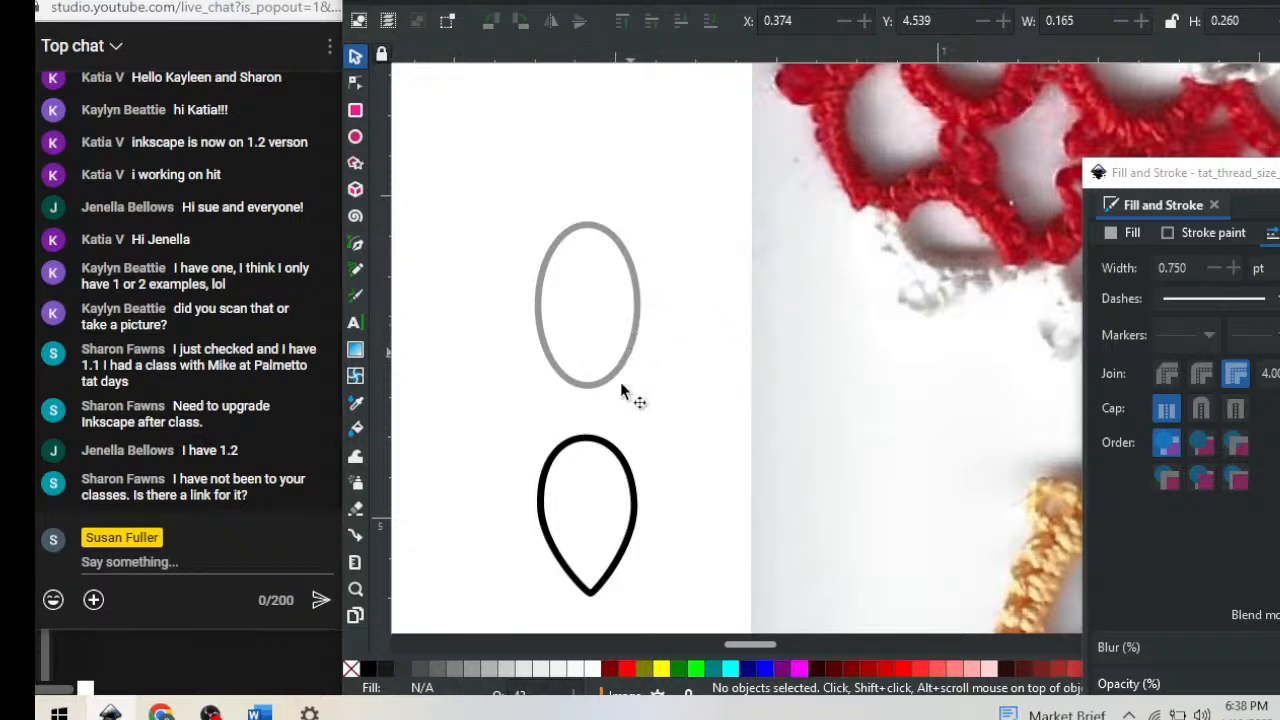
key("ctrl")
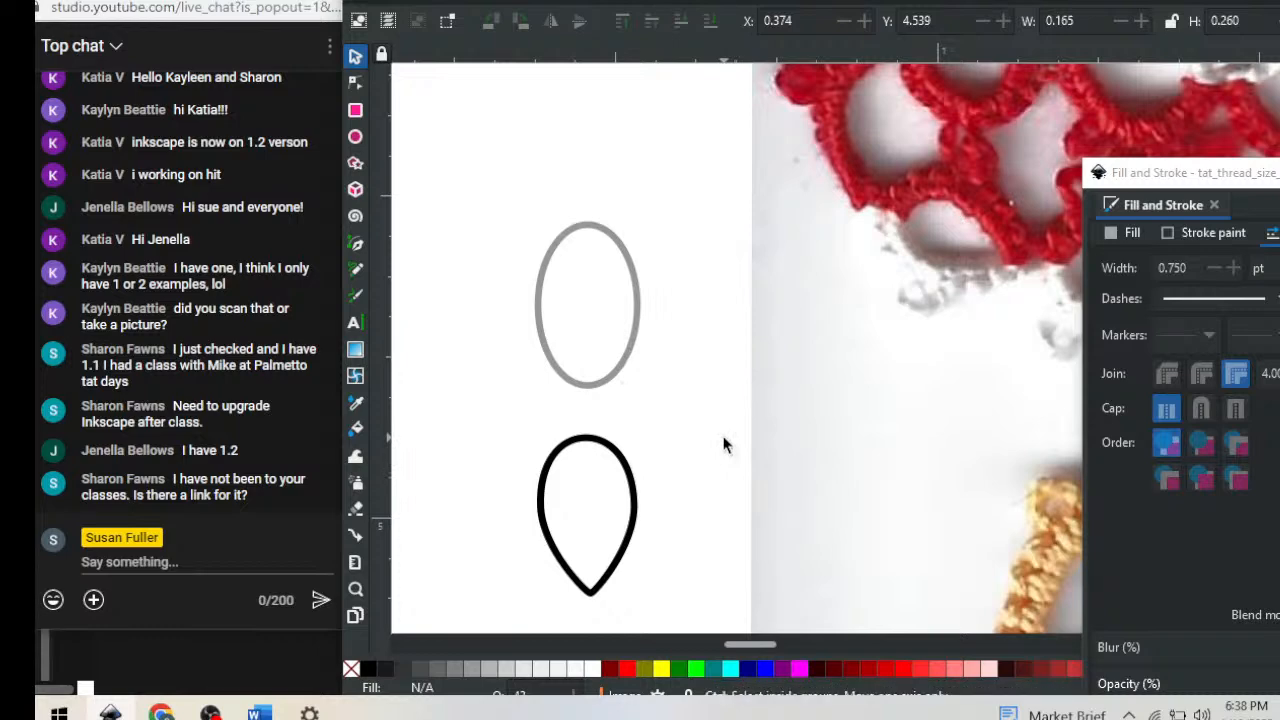
left_click(630, 356)
key("ctrl")
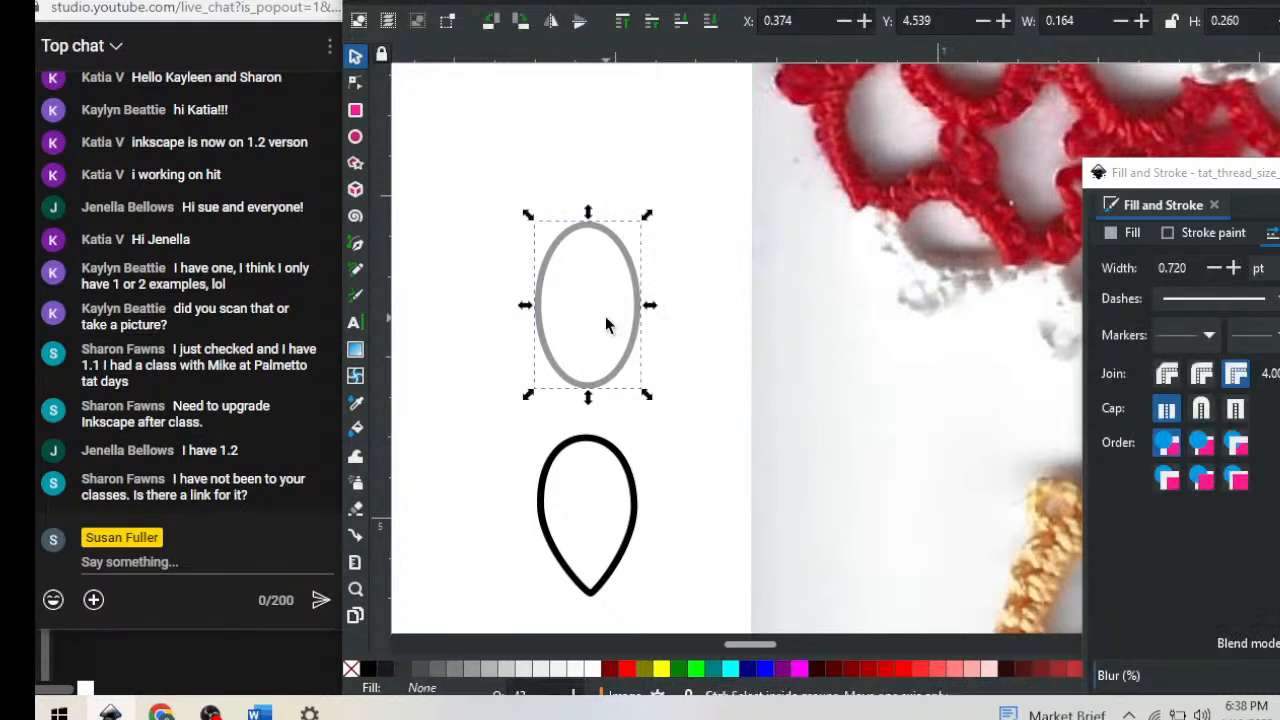
key("ctrl+z")
key("ctrl+z")
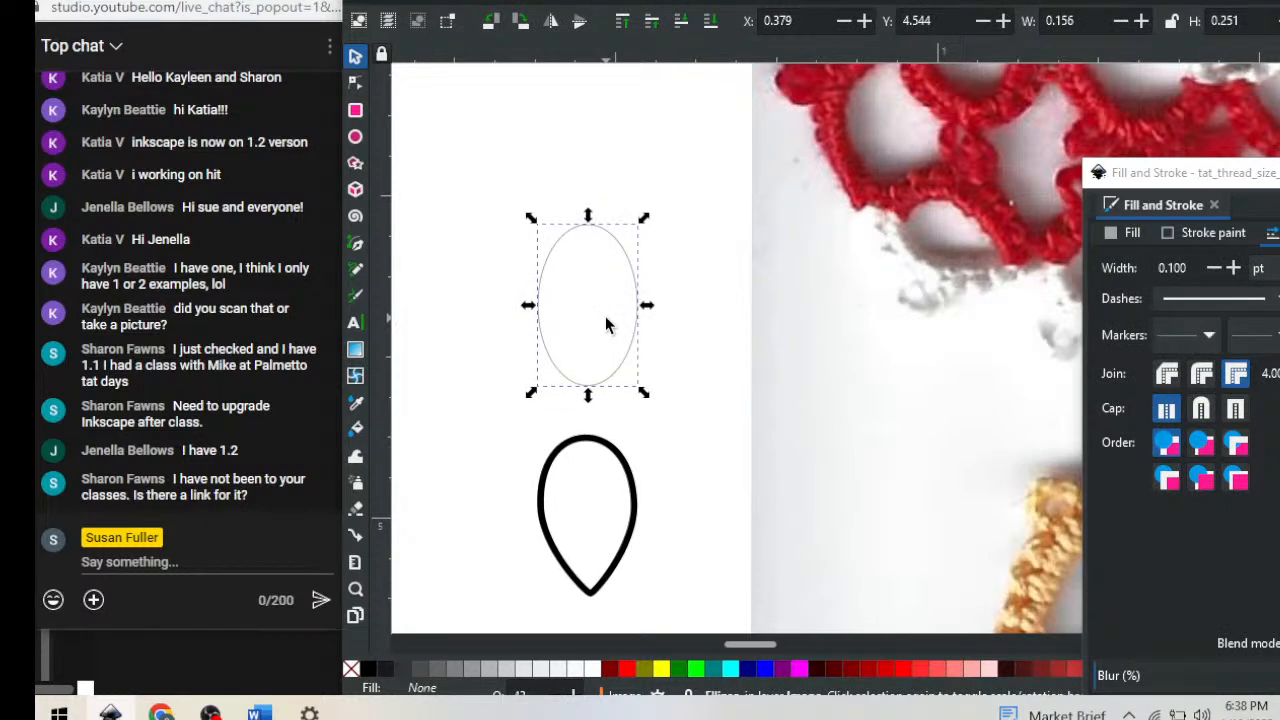
key("ctrl+z")
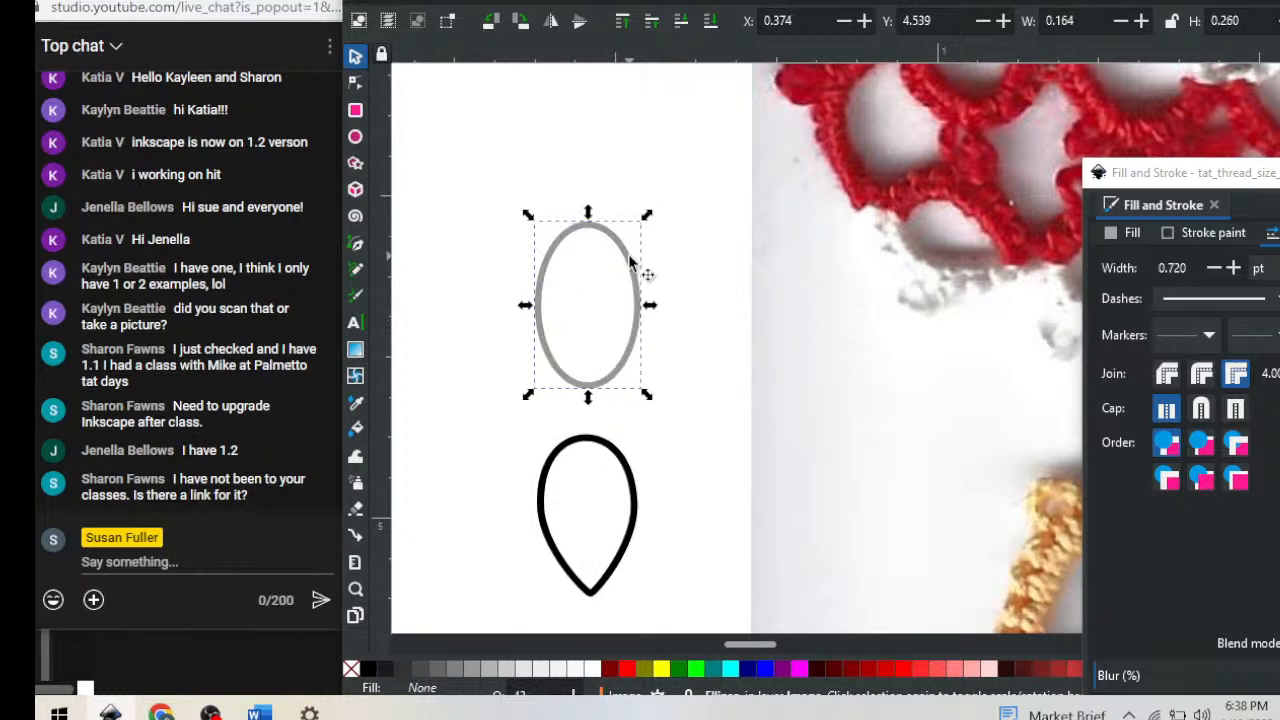
left_click_drag(628, 258, 592, 142)
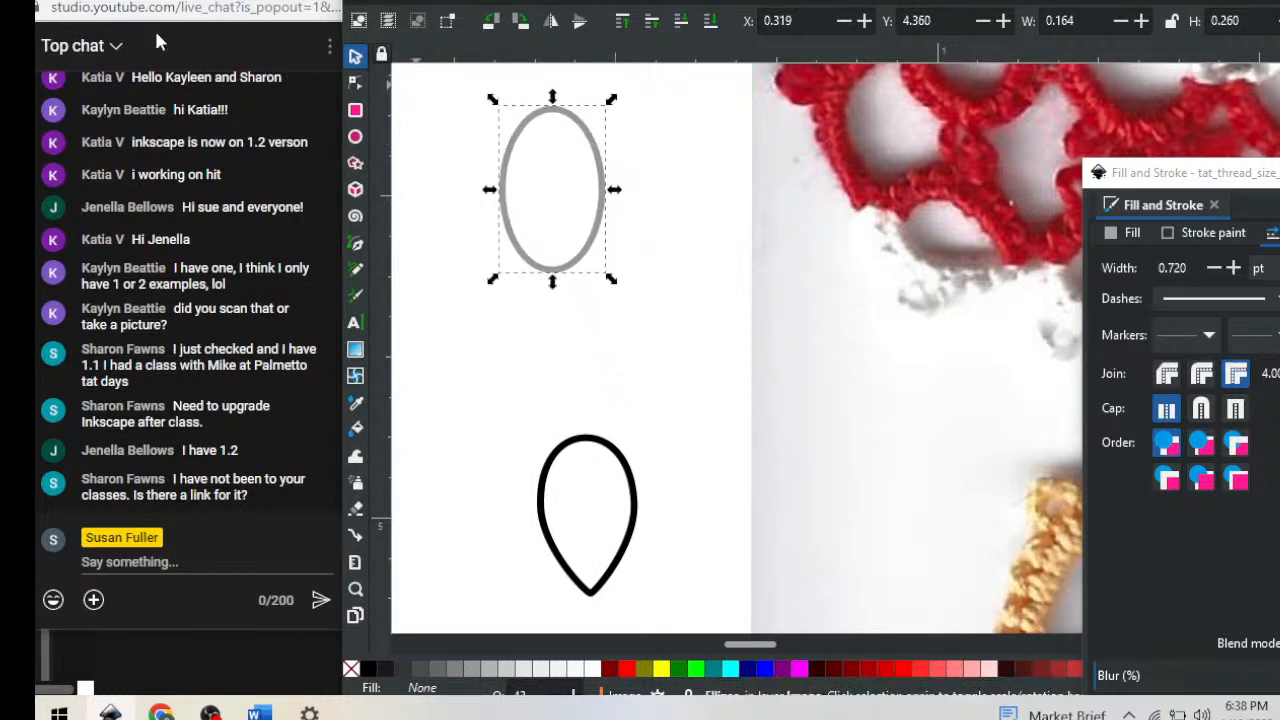
Convert the grey ellipse to an editable path with Object to Path
left_click(360, 138)
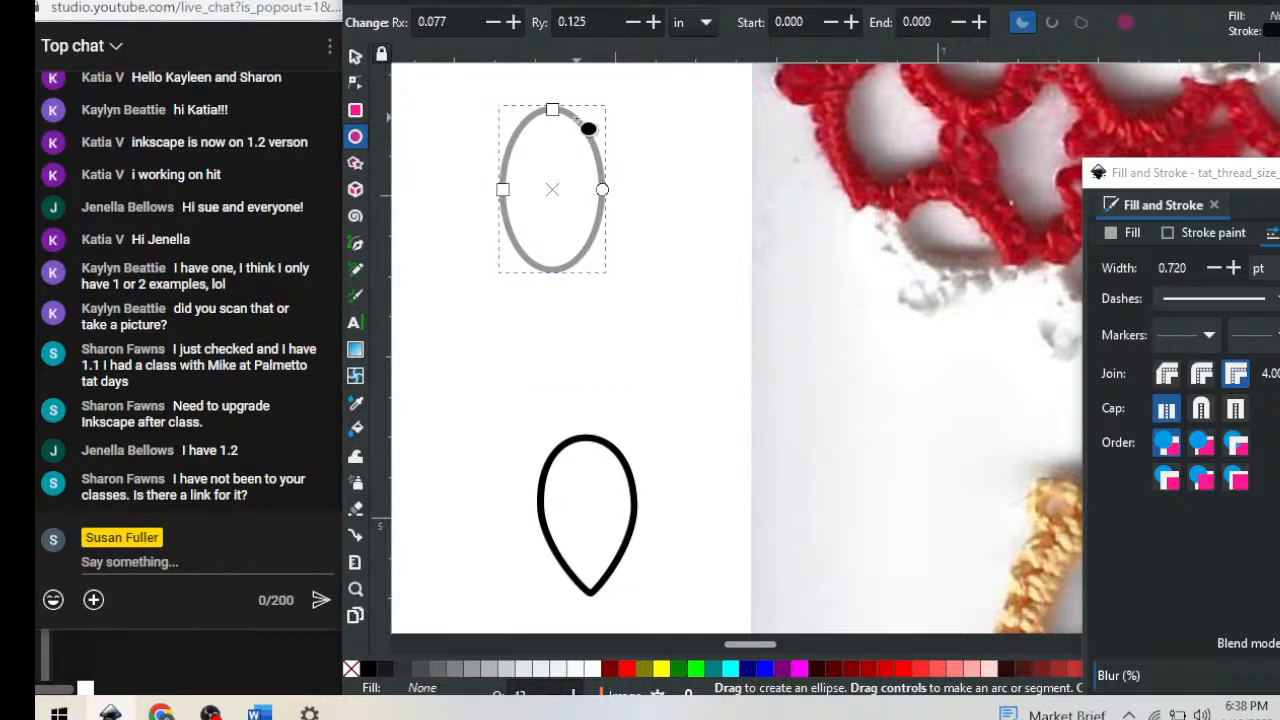
scroll(667, 205, "up", 2)
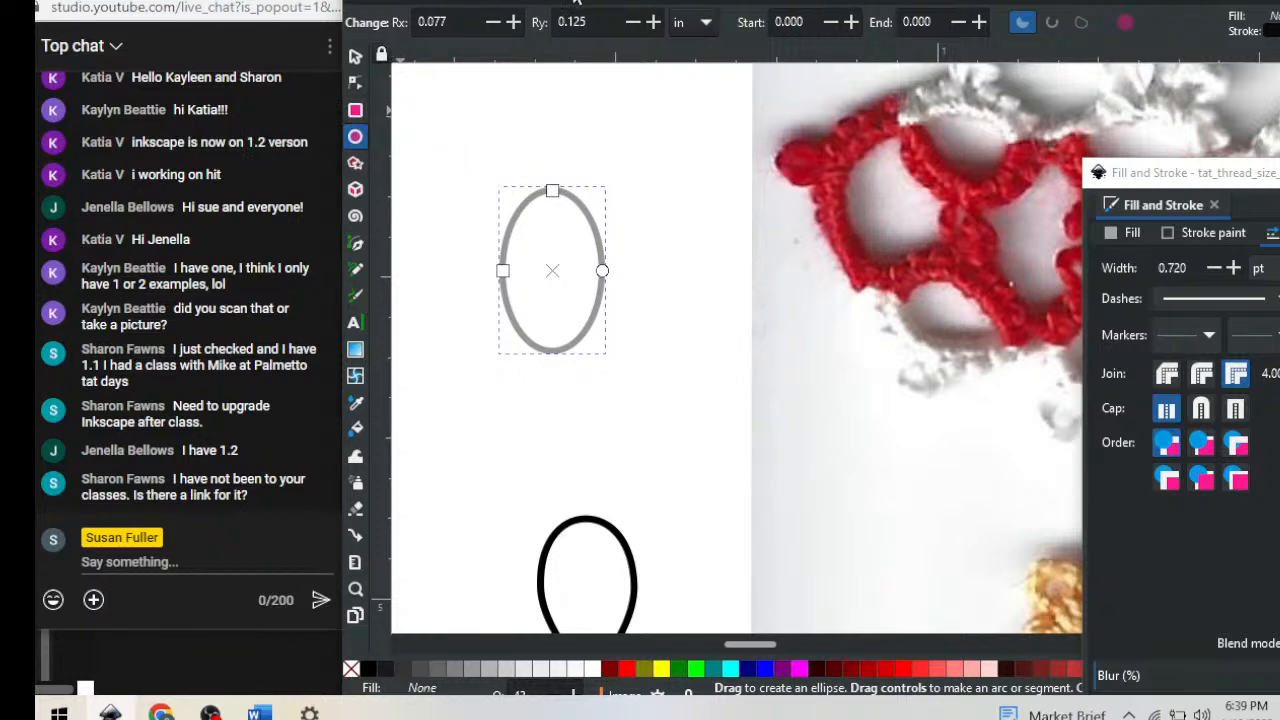
left_click(577, 3)
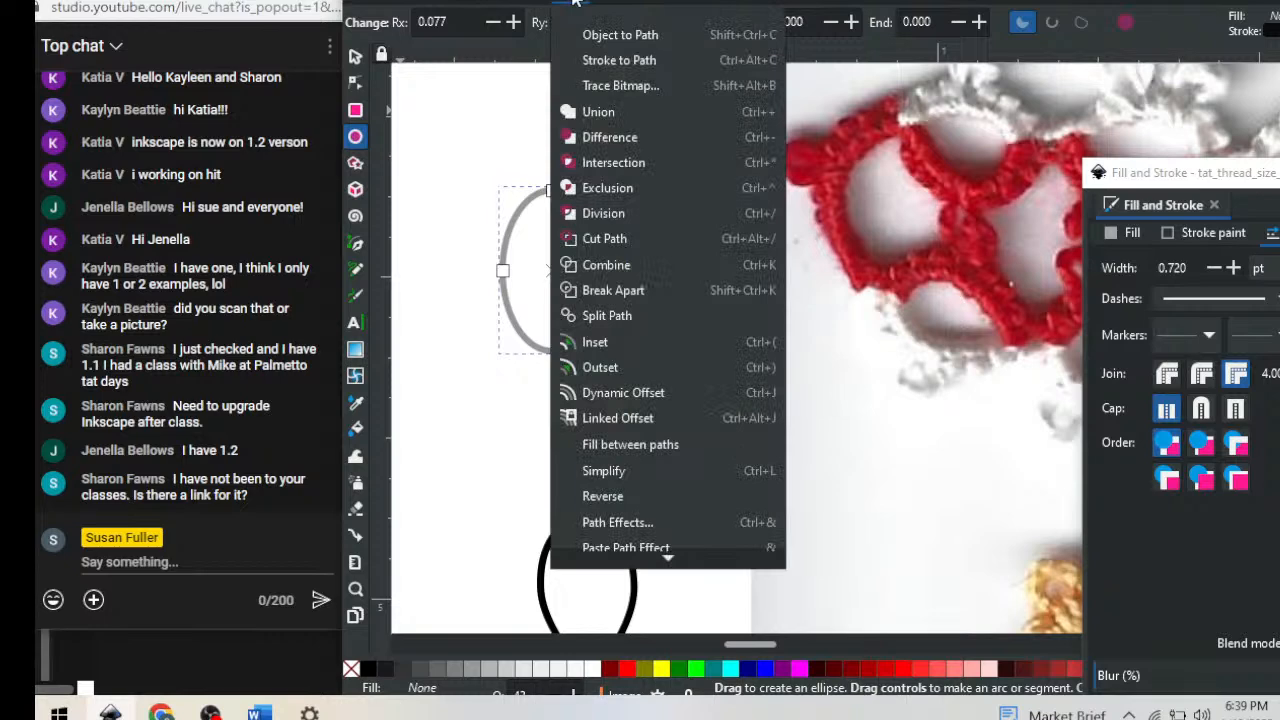
left_click(615, 38)
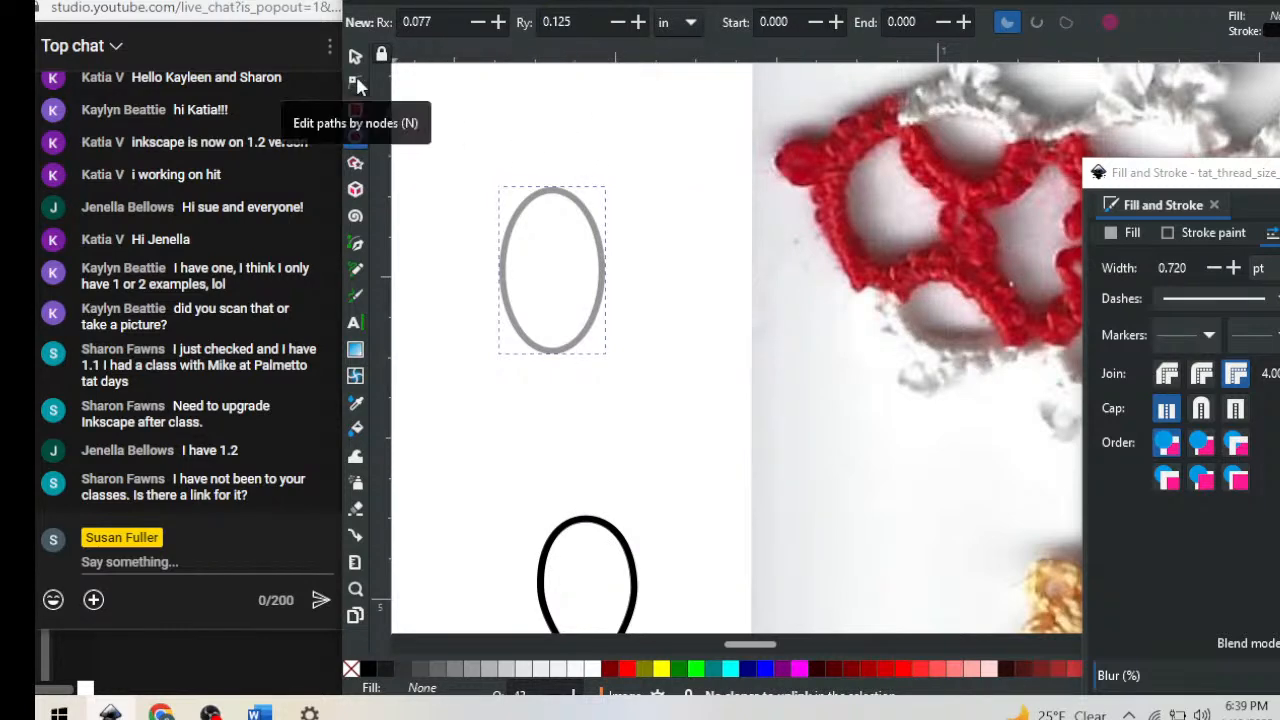
Edit the grey path's nodes and make its bottom node symmetric
key("n")
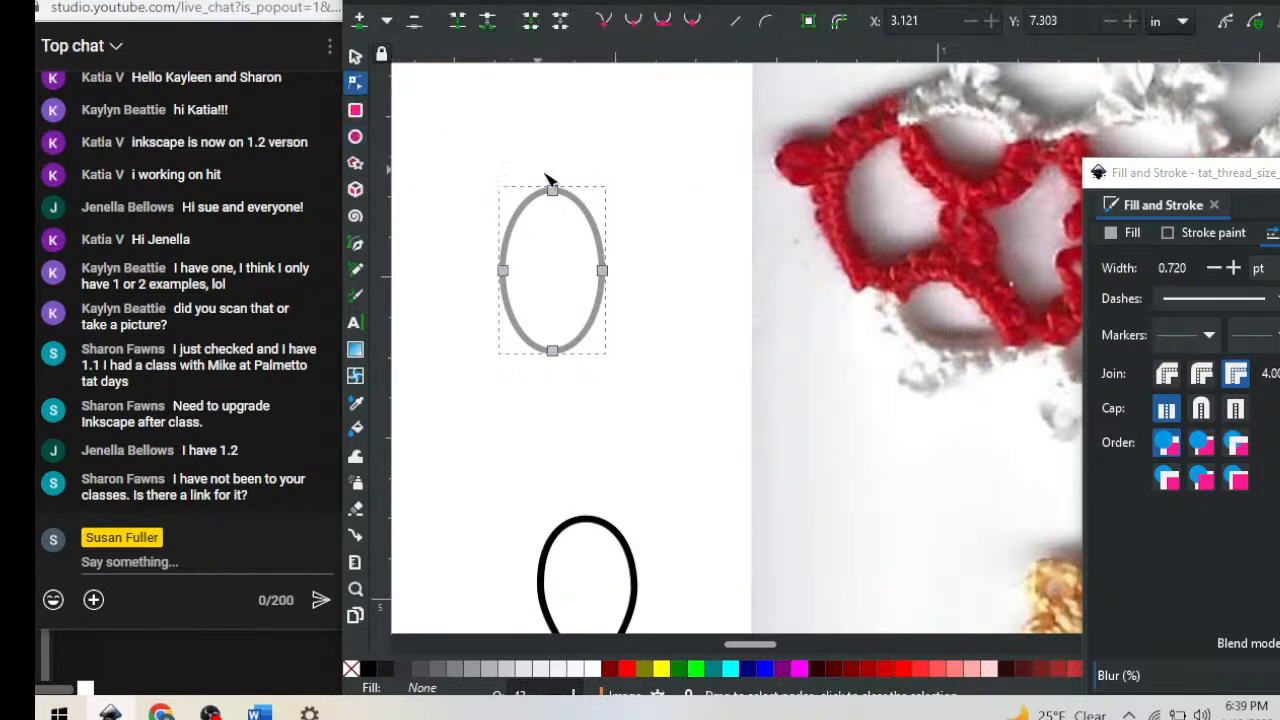
left_click(552, 351)
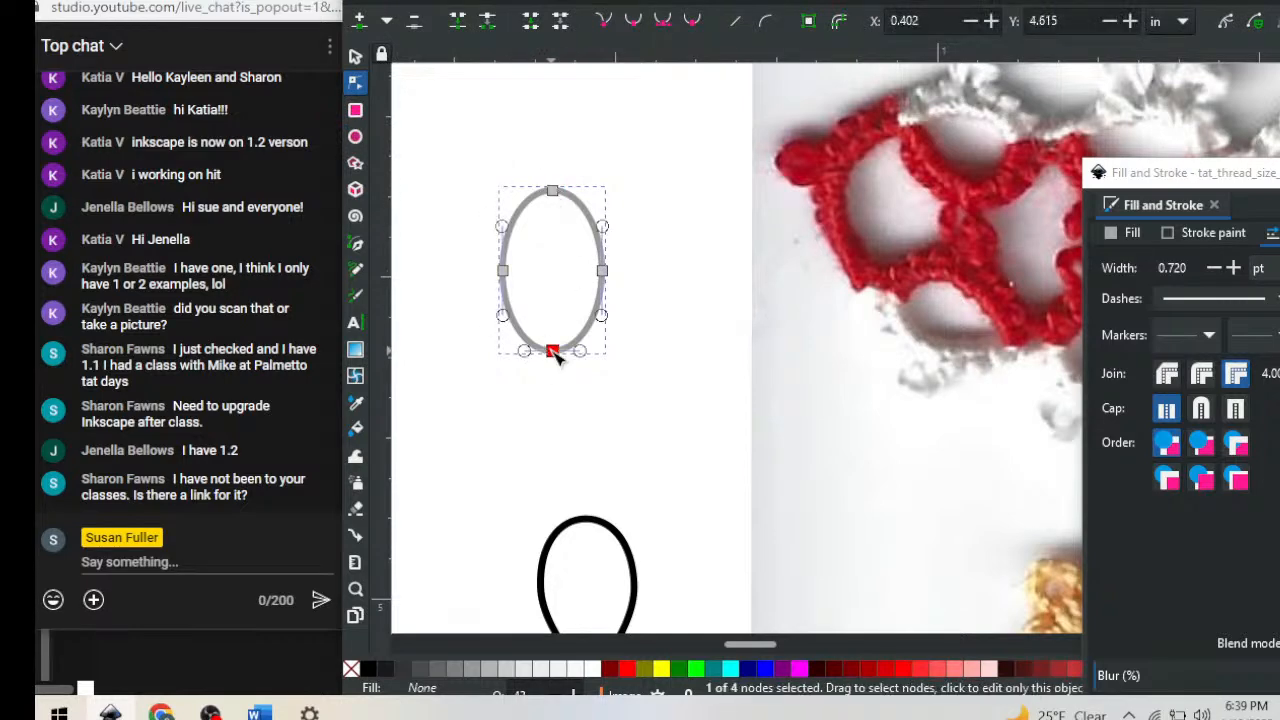
left_click_drag(669, 15, 679, 1)
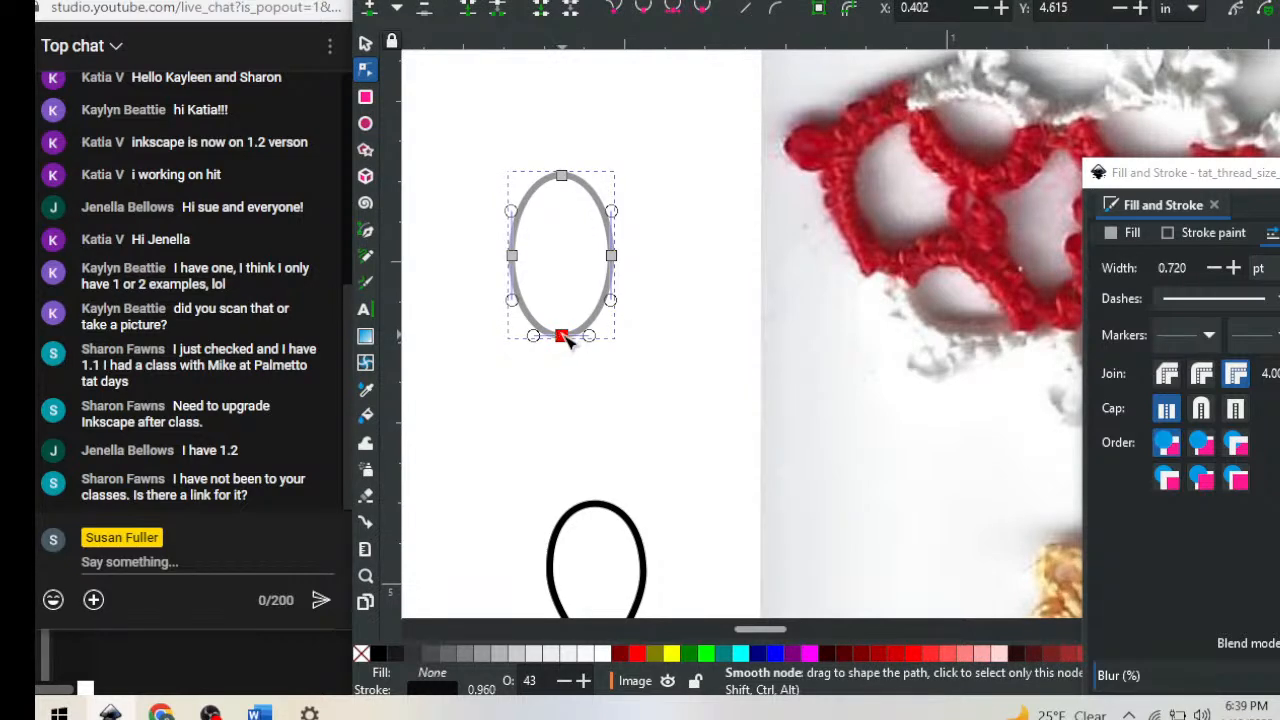
left_click(562, 336)
scroll(570, 388, "down", 2)
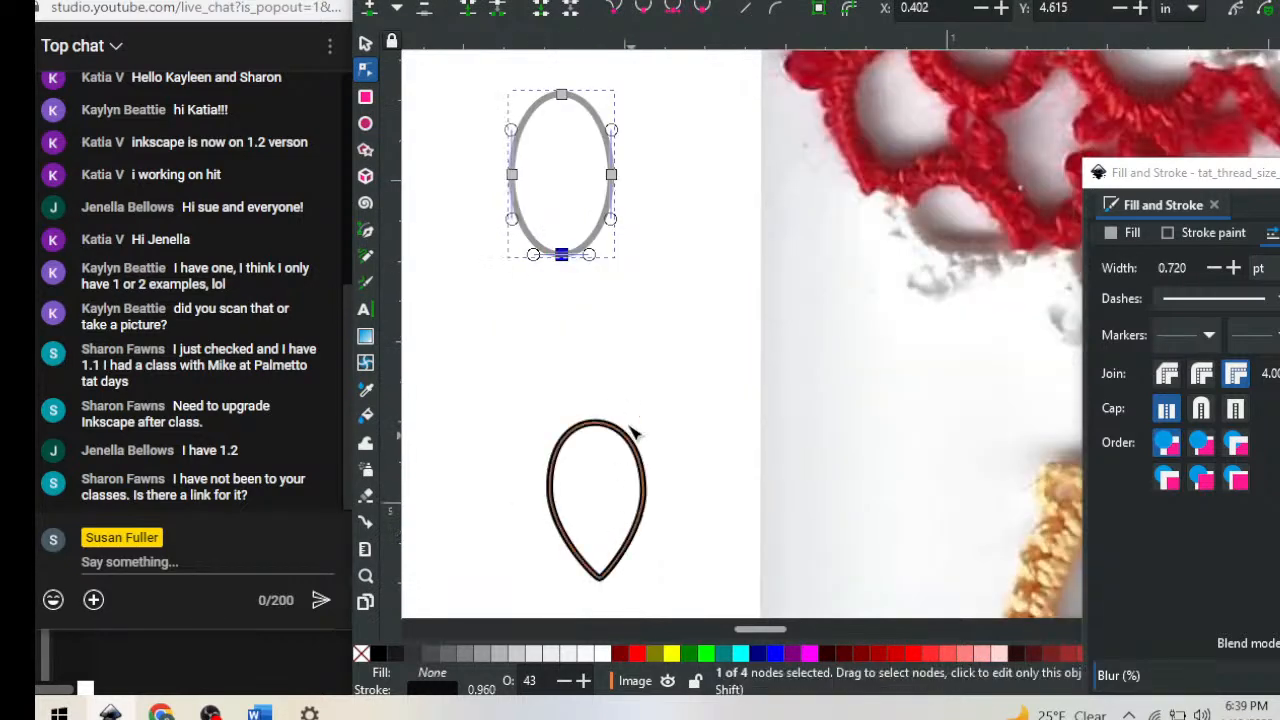
scroll(737, 242, "up", 4)
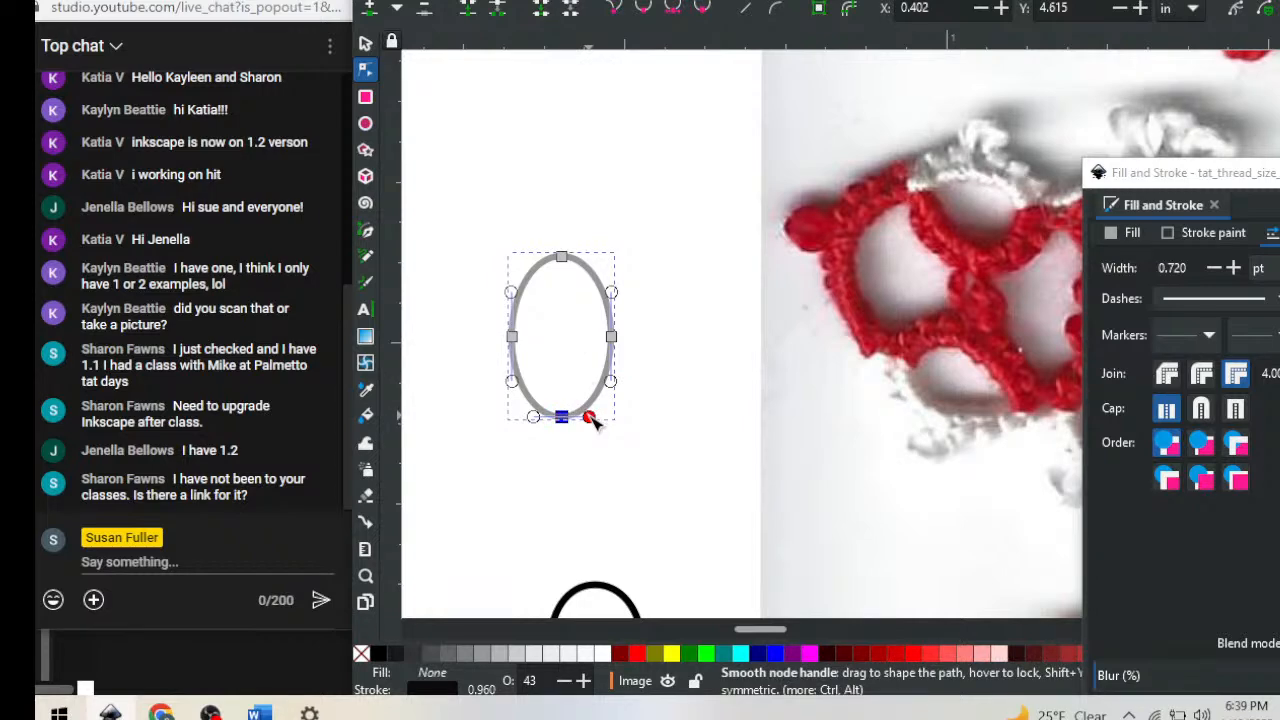
mouse_move(589, 419)
left_mouse_down()
mouse_move(688, 420)
mouse_move(651, 429)
mouse_move(608, 423)
mouse_move(734, 411)
mouse_move(626, 431)
mouse_move(598, 418)
left_mouse_up()
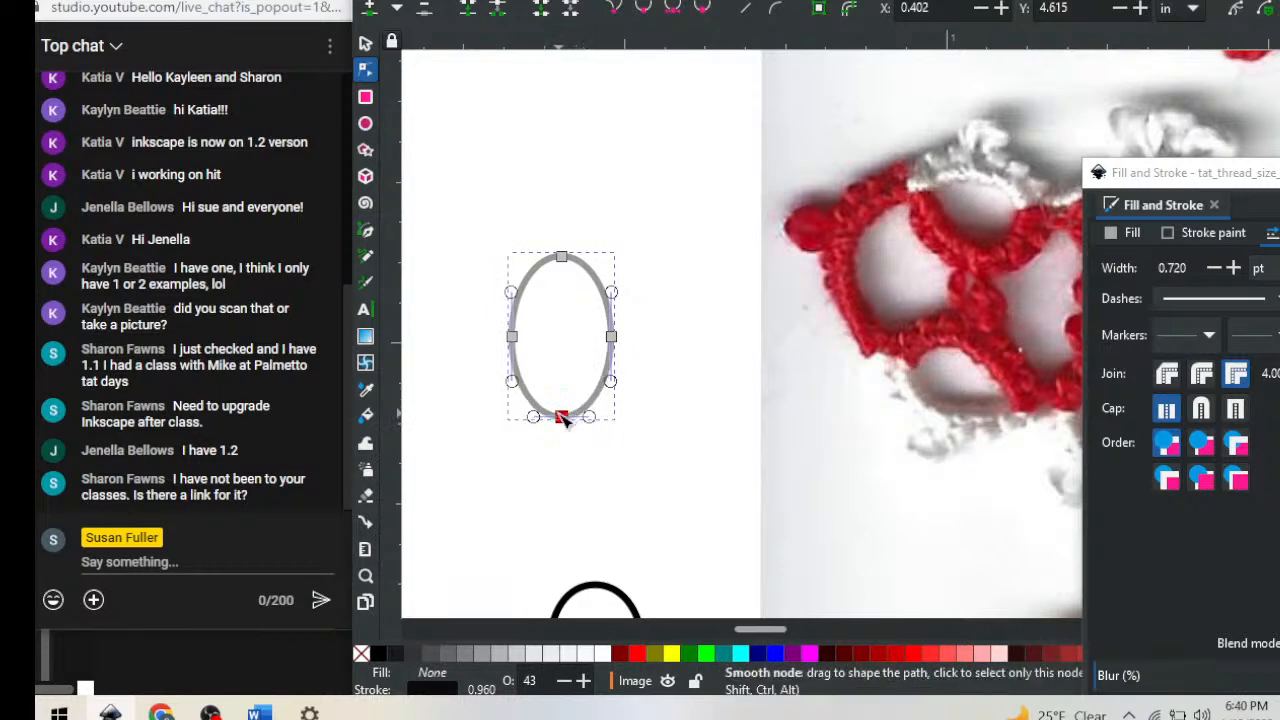
left_click(563, 418)
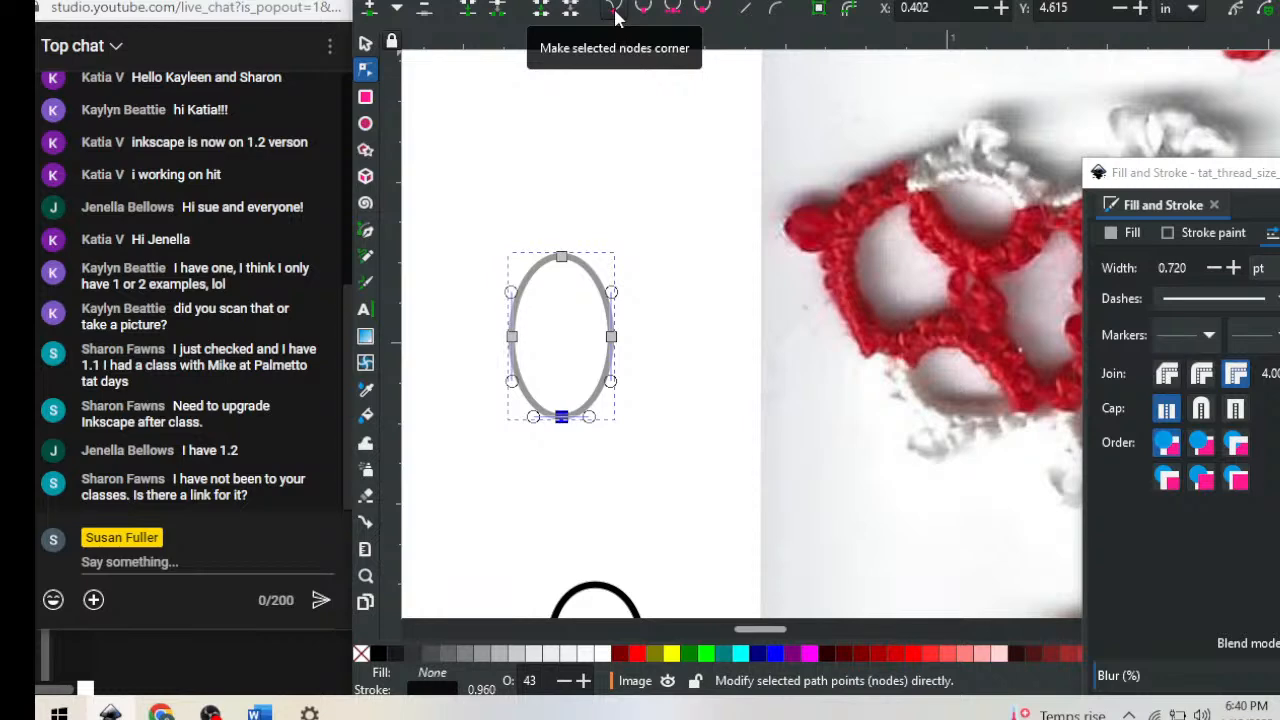
left_click(675, 14)
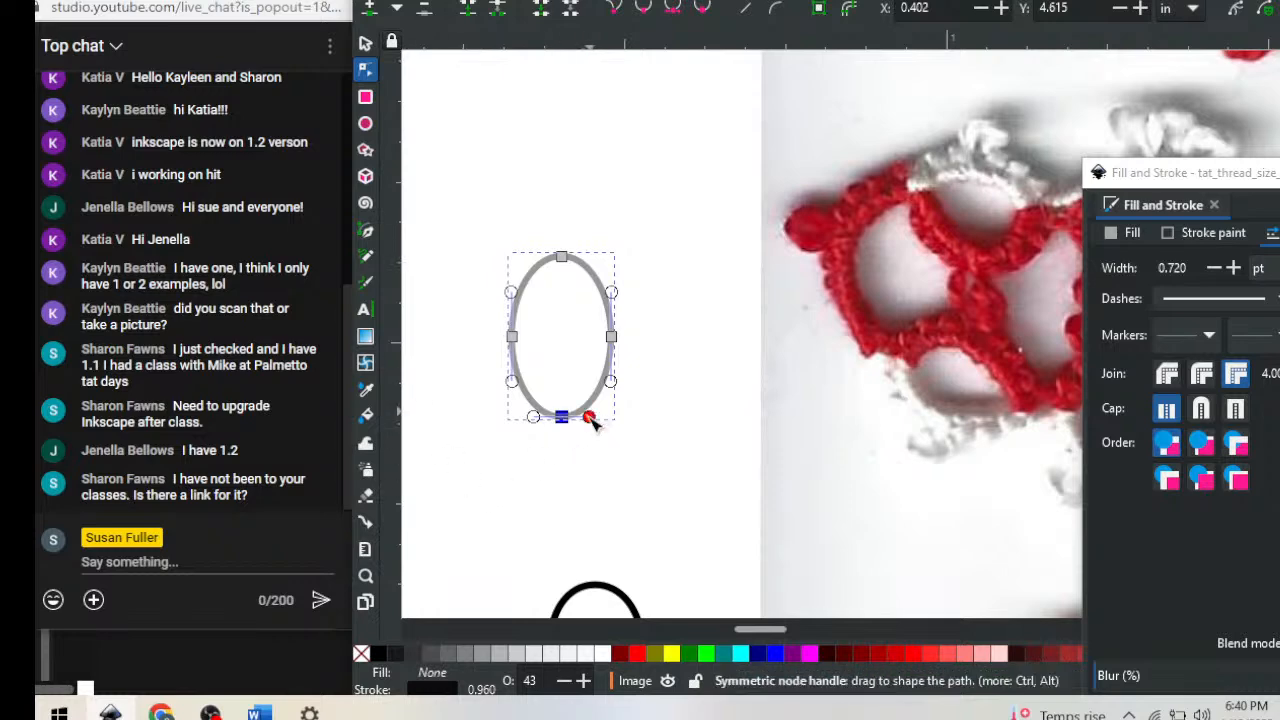
Stretch the bottom node's symmetric handles far outward, and shrink them into the node to form a point
left_click_drag(590, 419, 708, 417)
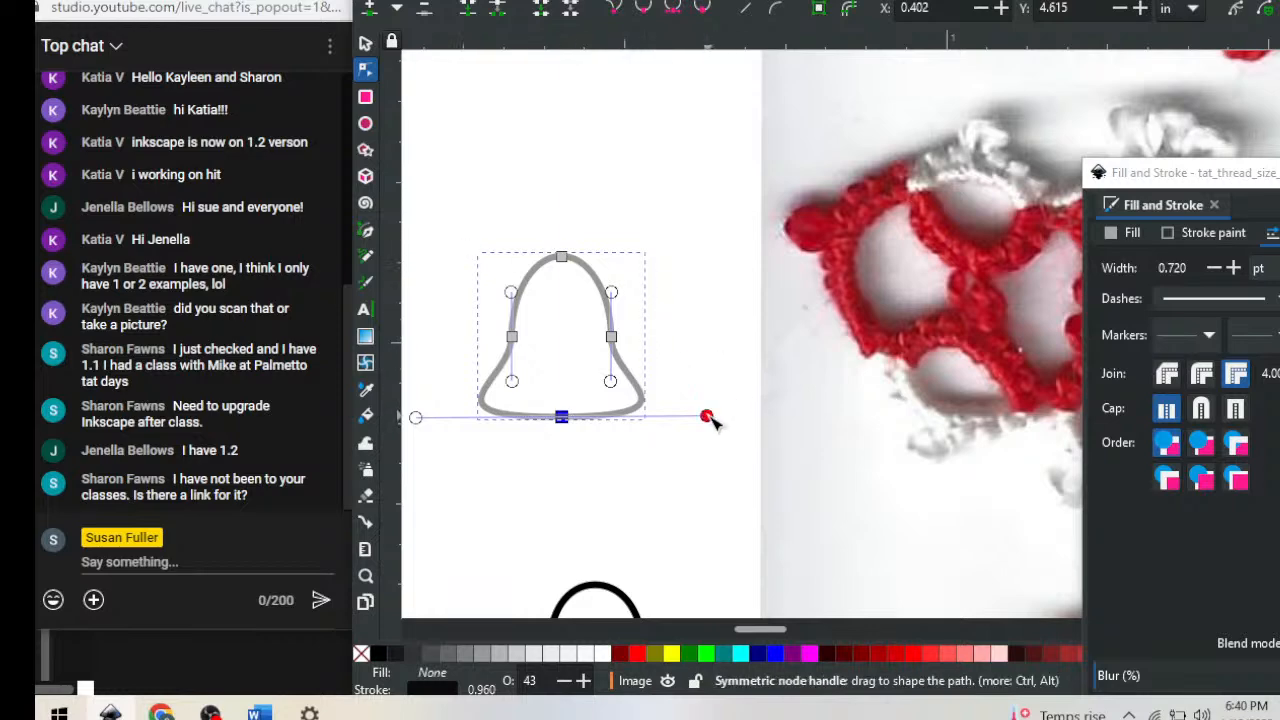
left_click_drag(707, 417, 569, 419)
left_click(669, 355)
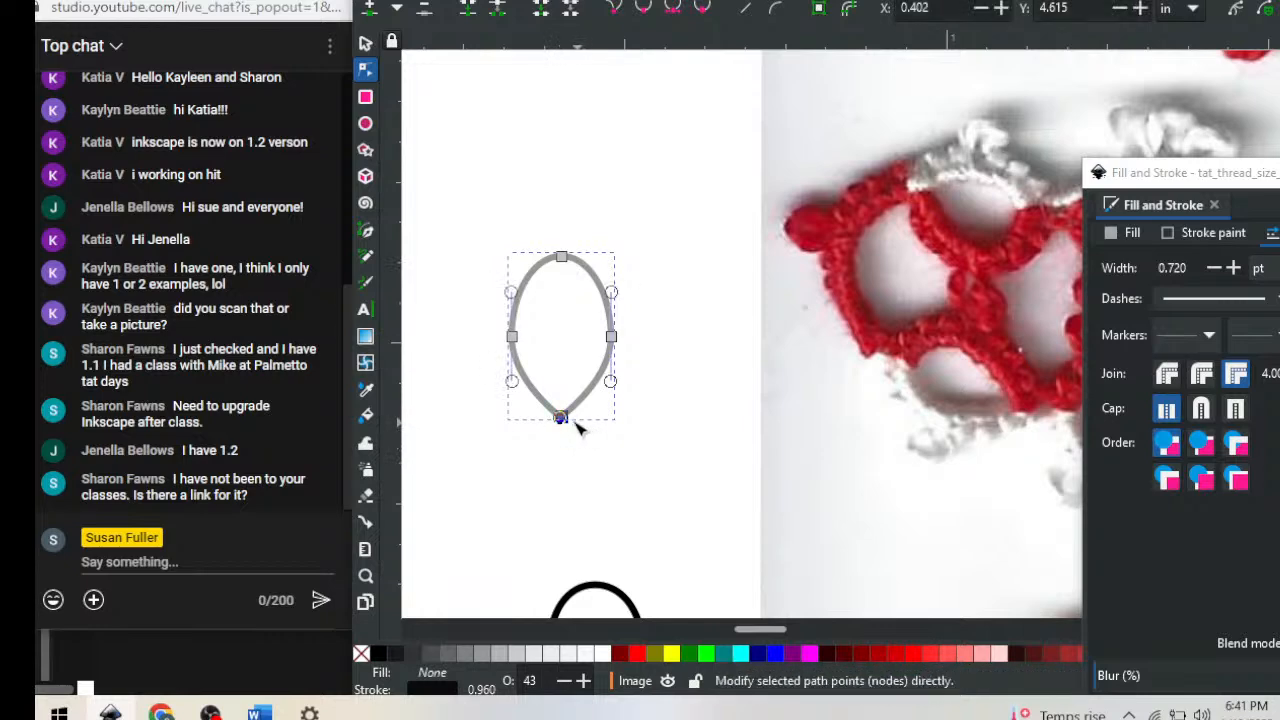
Lower the bottom node to about Y 4.626 in and reshape its symmetric handles into a rounded oval end
mouse_move(571, 423)
left_mouse_down()
mouse_move(593, 425)
mouse_move(571, 423)
left_mouse_up()
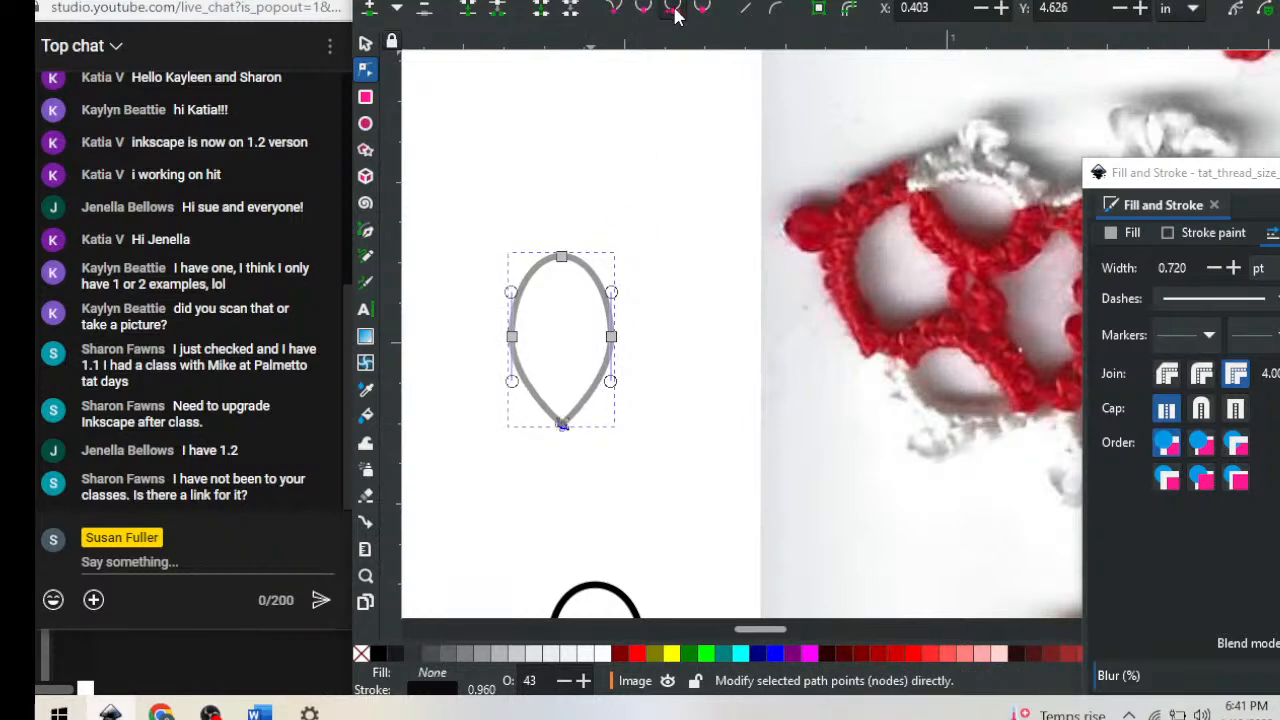
left_click(563, 425, "ctrl")
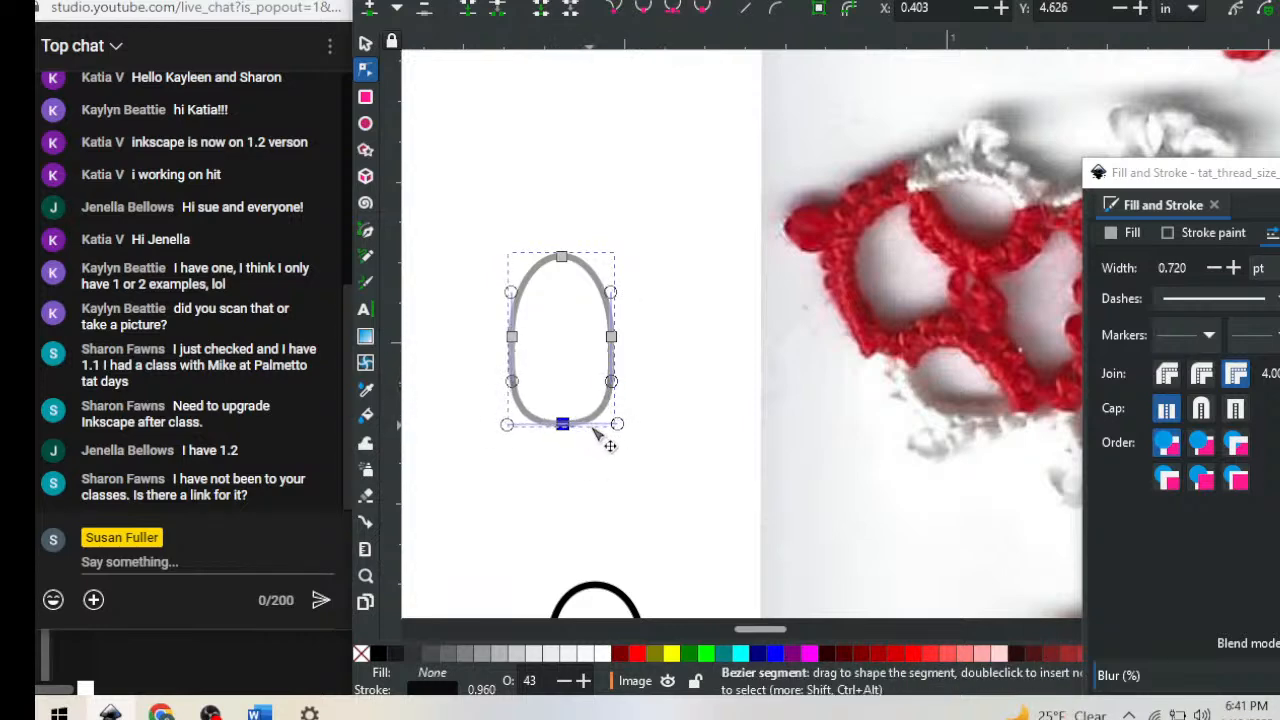
mouse_move(596, 430)
left_mouse_down()
mouse_move(614, 429)
mouse_move(592, 425)
left_mouse_up()
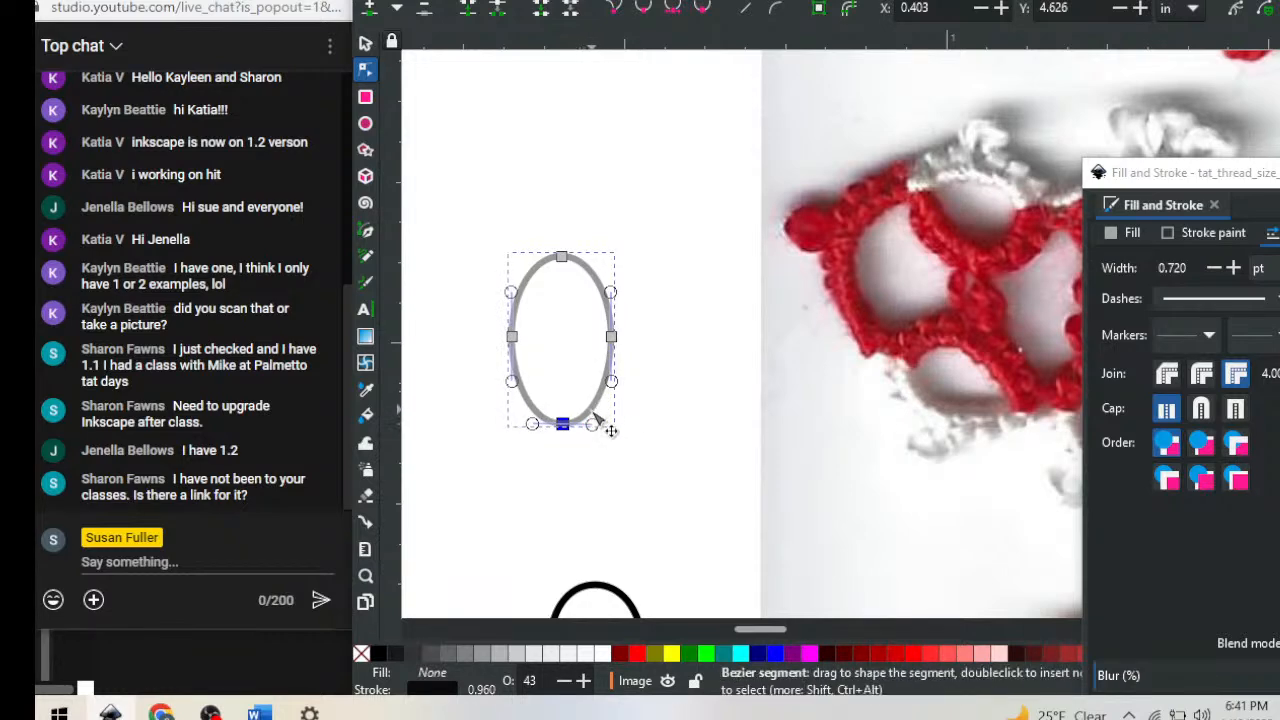
left_click(648, 418)
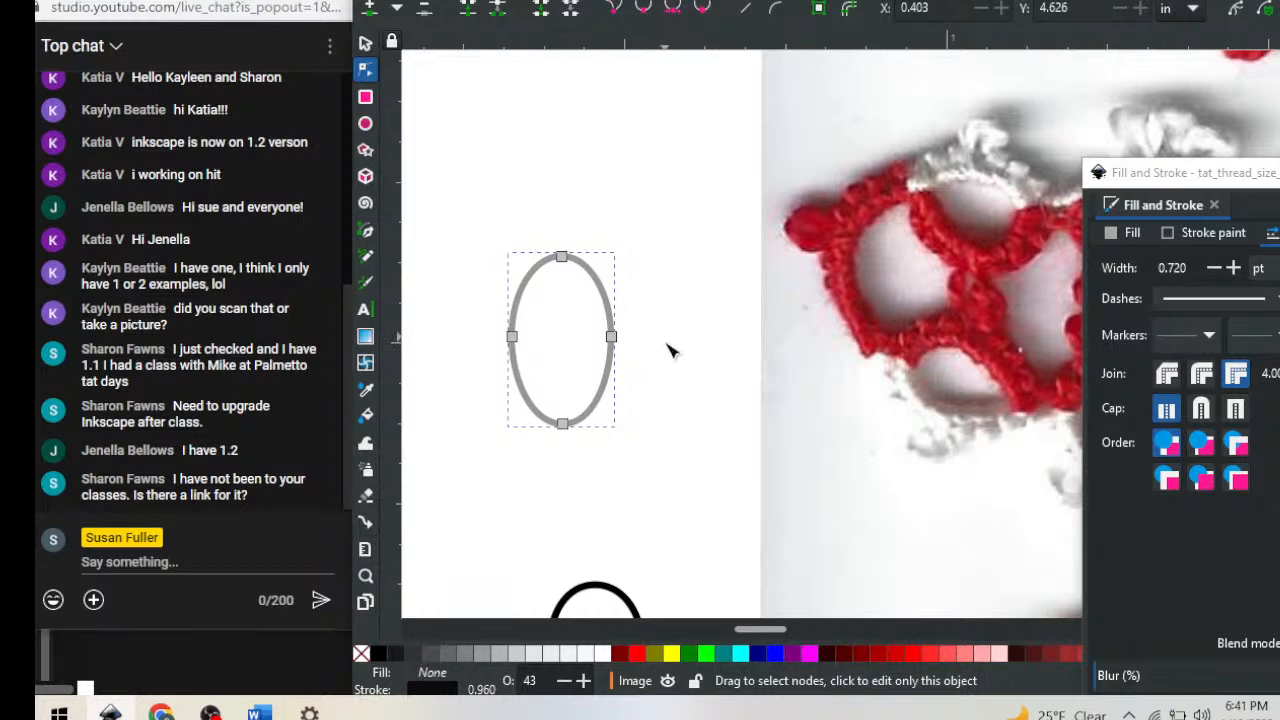
Reselect the grey path and turn its bottom node into a corner without handles, forming a pointed end
left_click(680, 292)
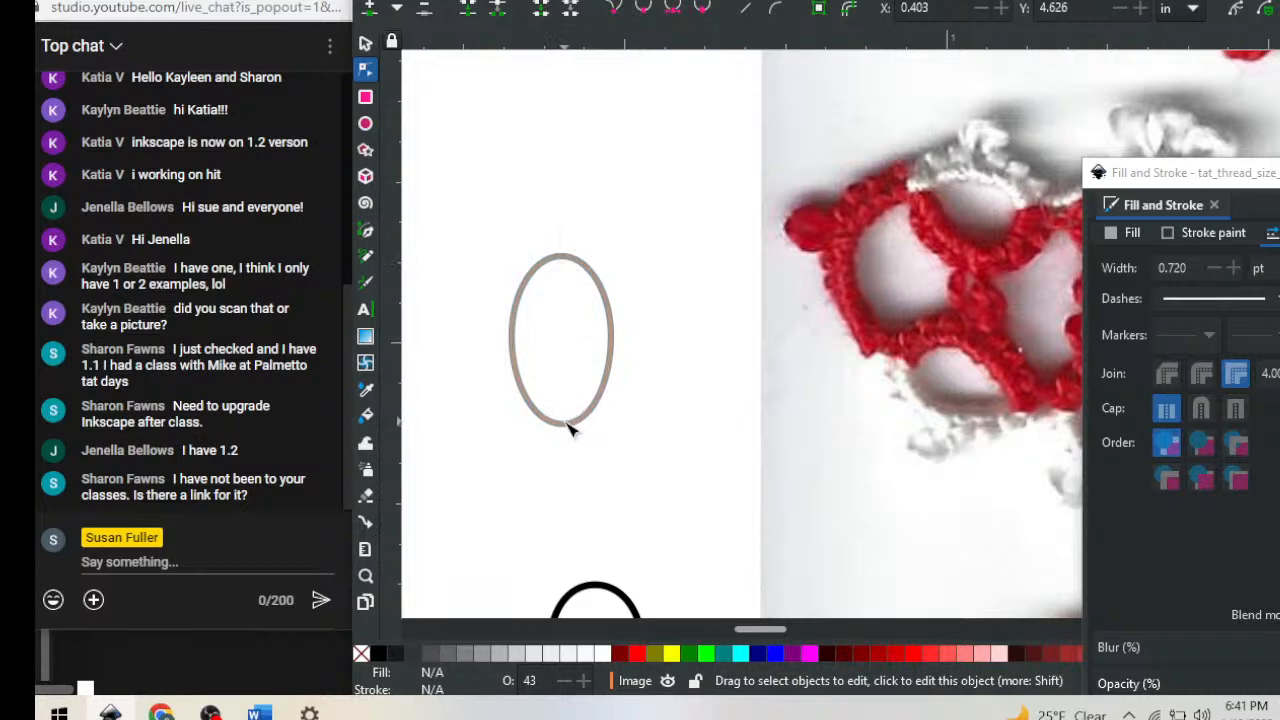
left_click(573, 262)
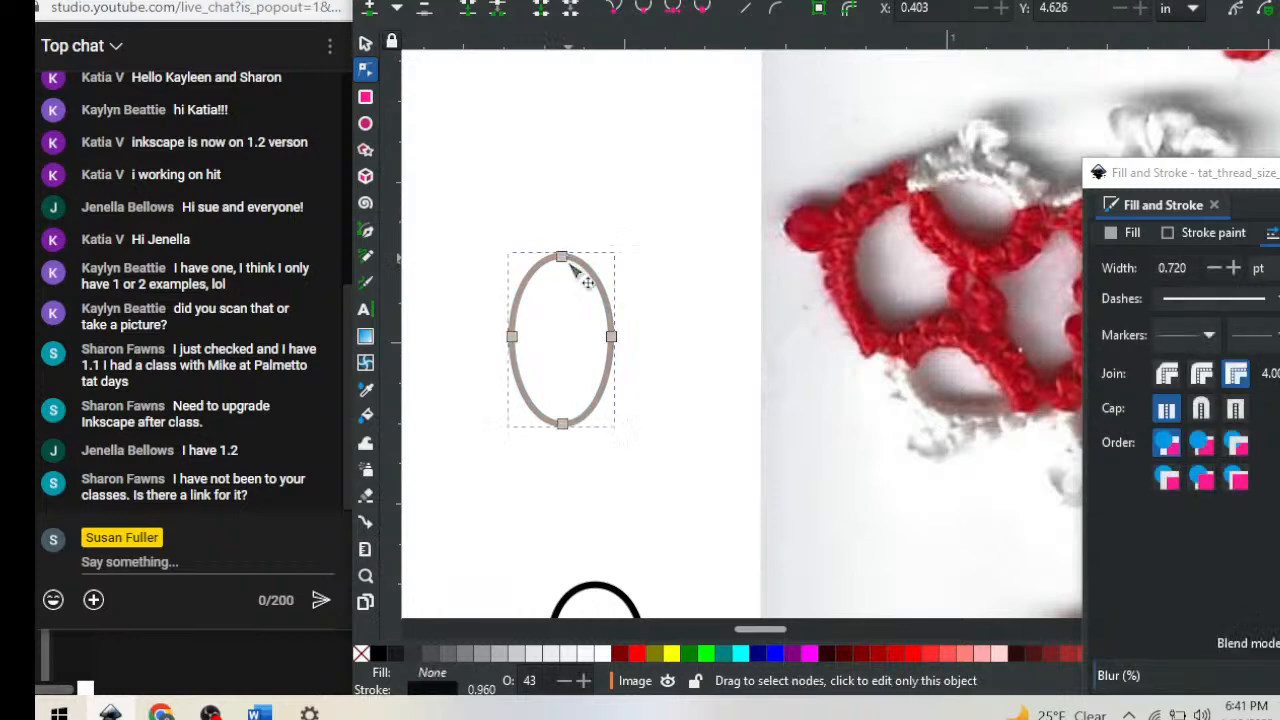
left_click(563, 425)
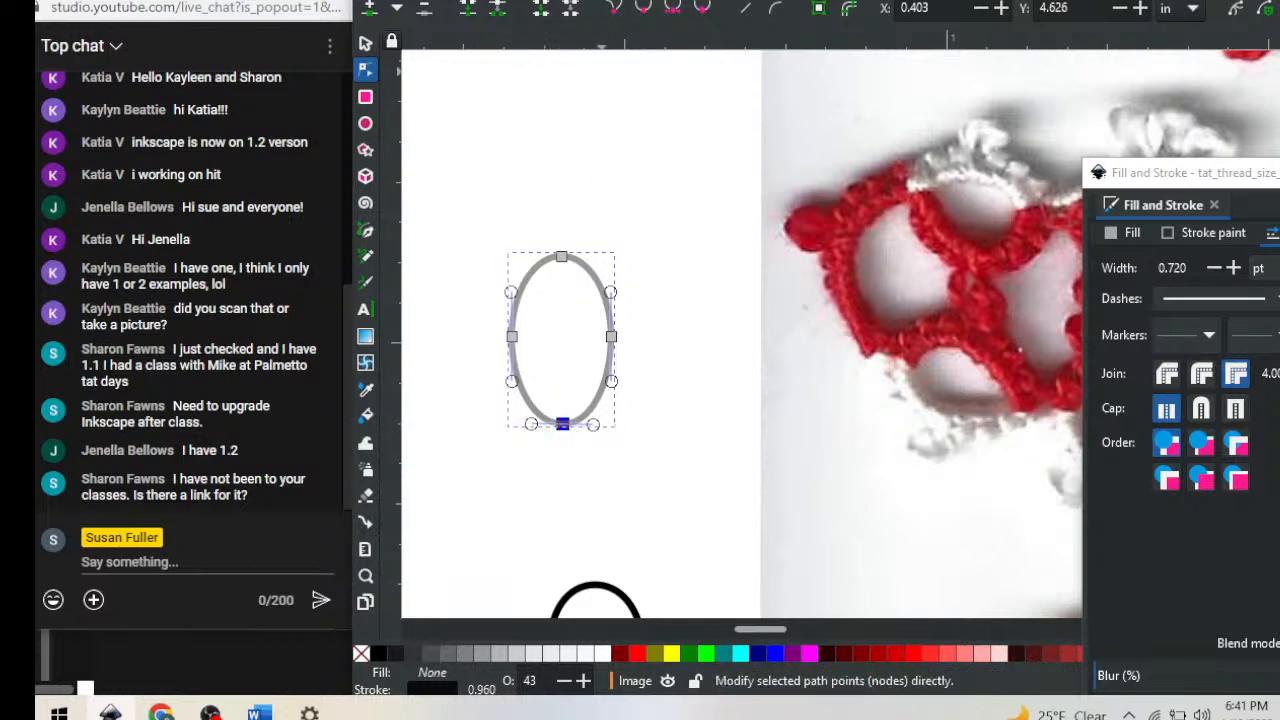
left_click(615, 10)
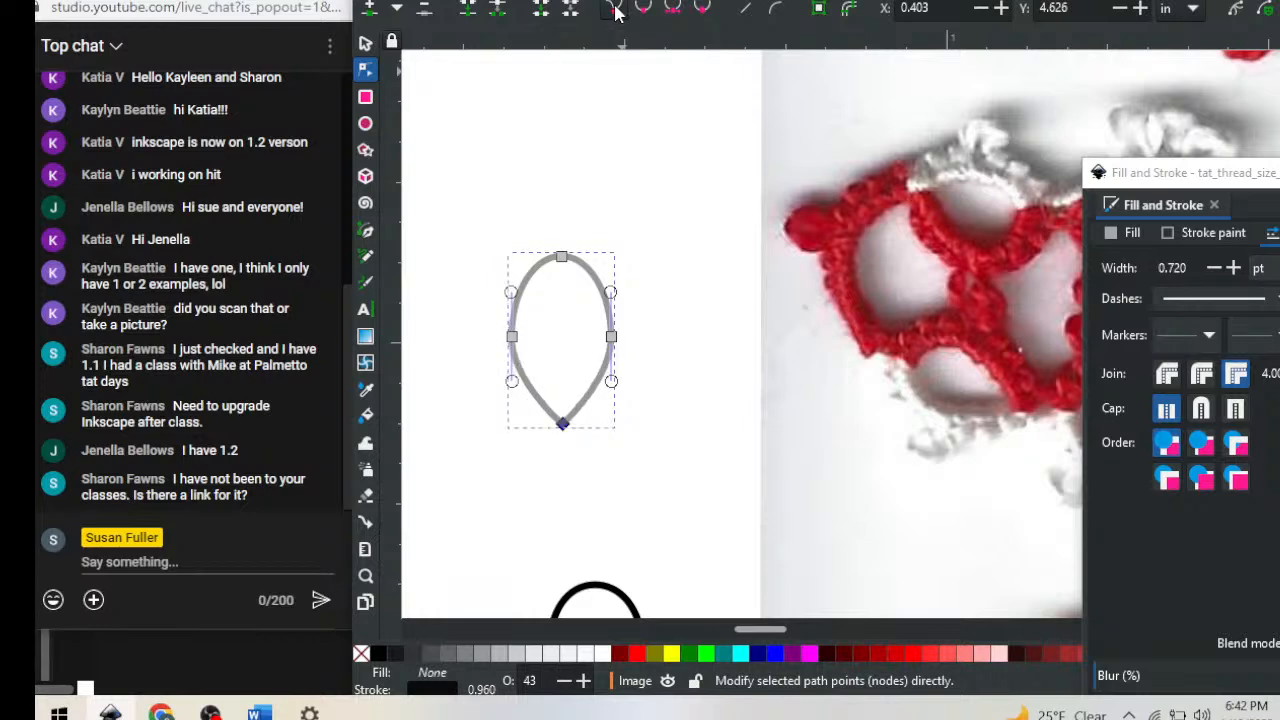
left_click(681, 425)
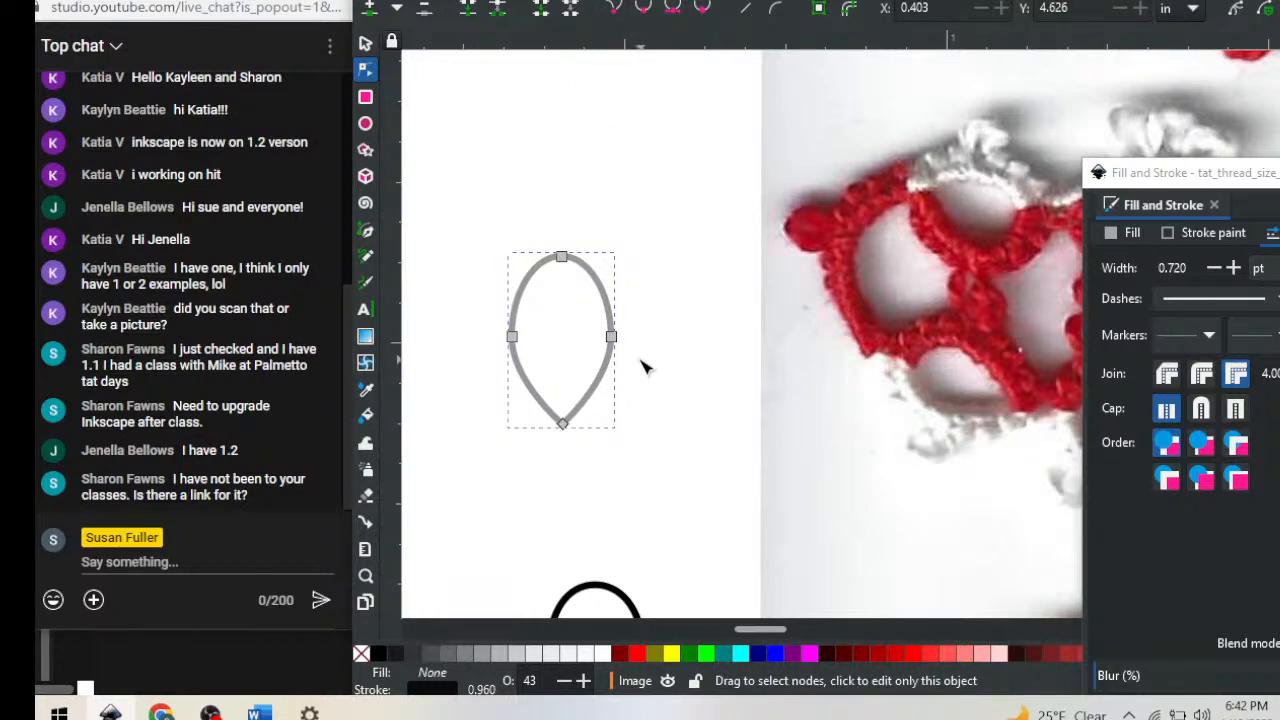
Raise the path's two side nodes together to about Y 4.469 in to refine the teardrop shape
left_click(563, 424)
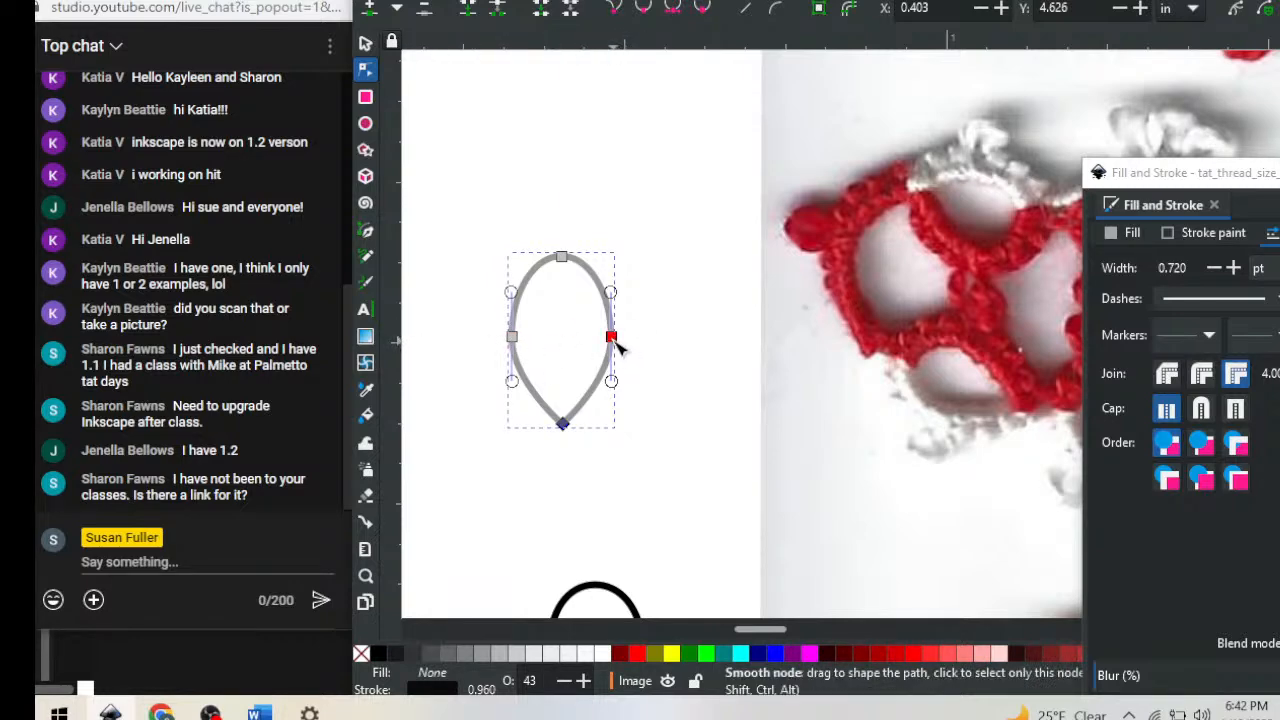
left_click(612, 338)
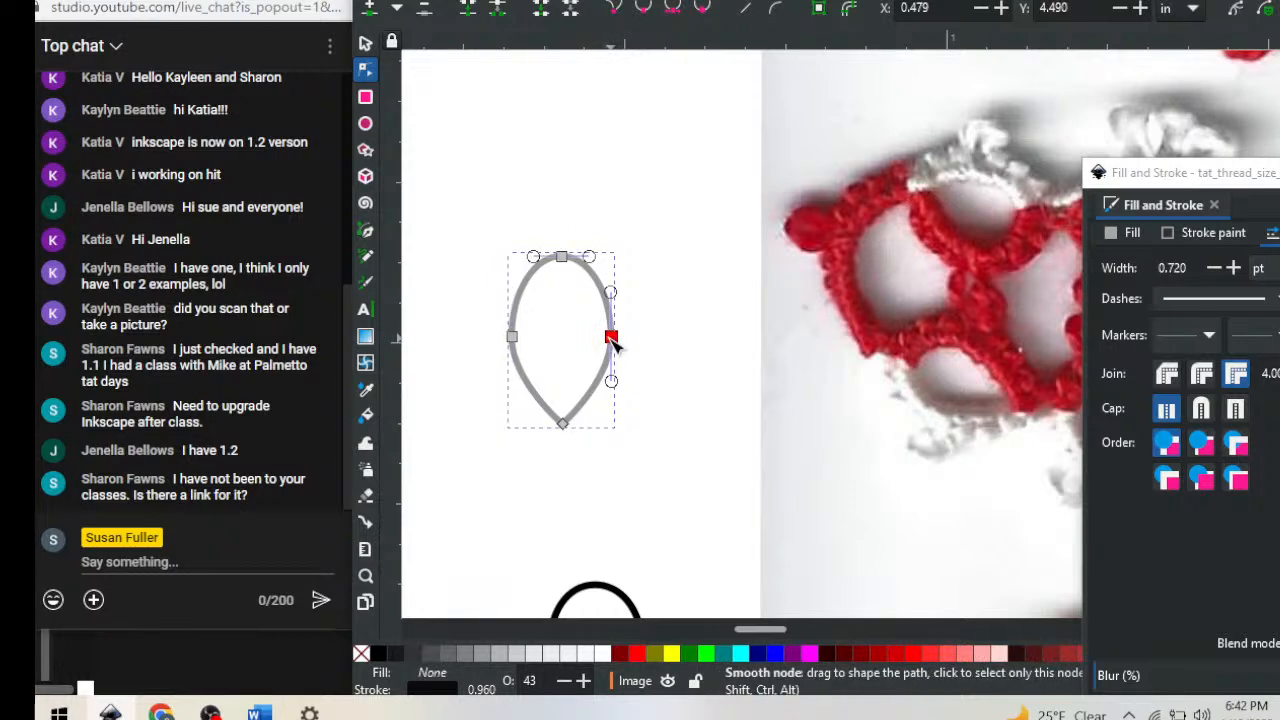
left_click(512, 337, "shift")
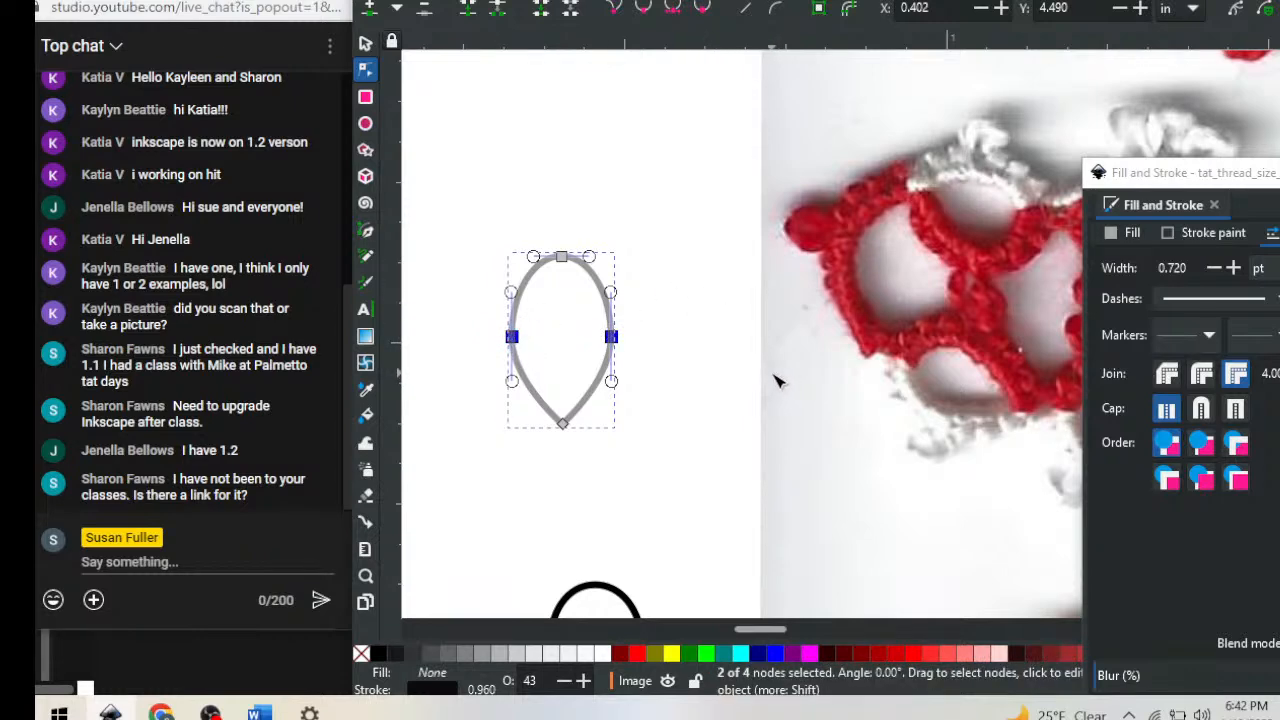
key("Up")
left_click(700, 337)
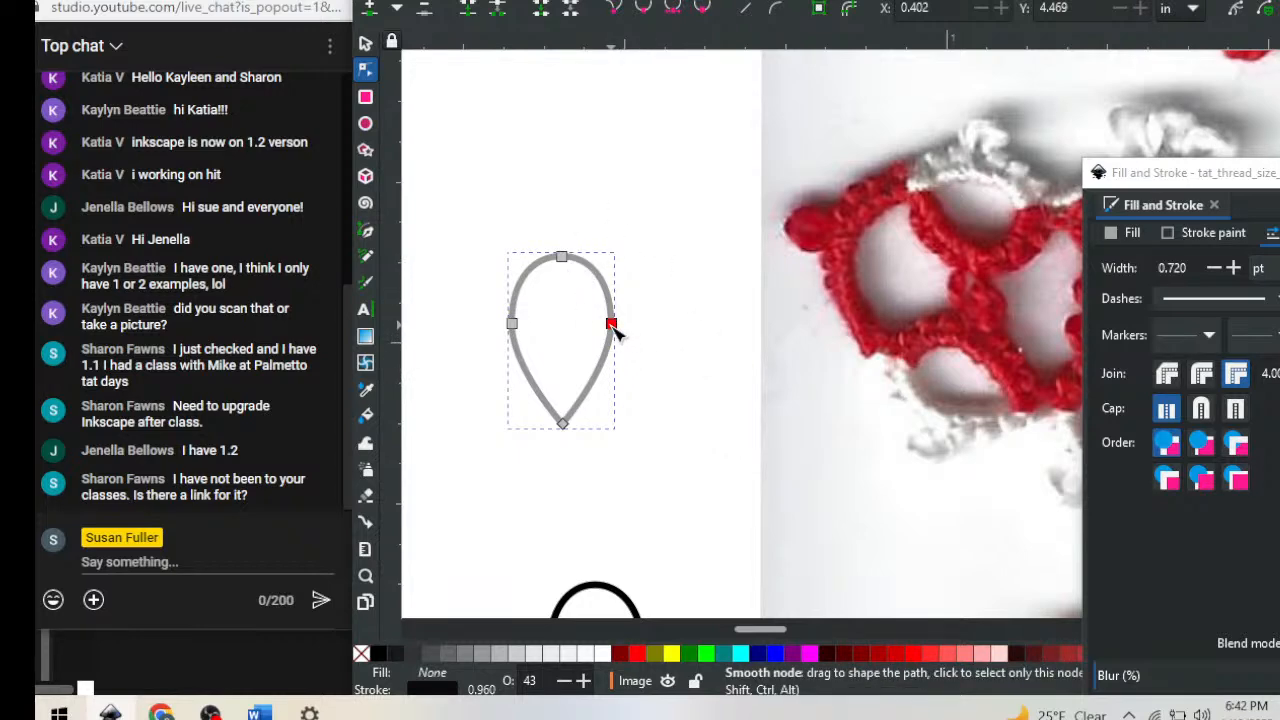
Lower the grey path's two side nodes to about Y 4.481 in
left_click_drag(611, 324, 611, 332)
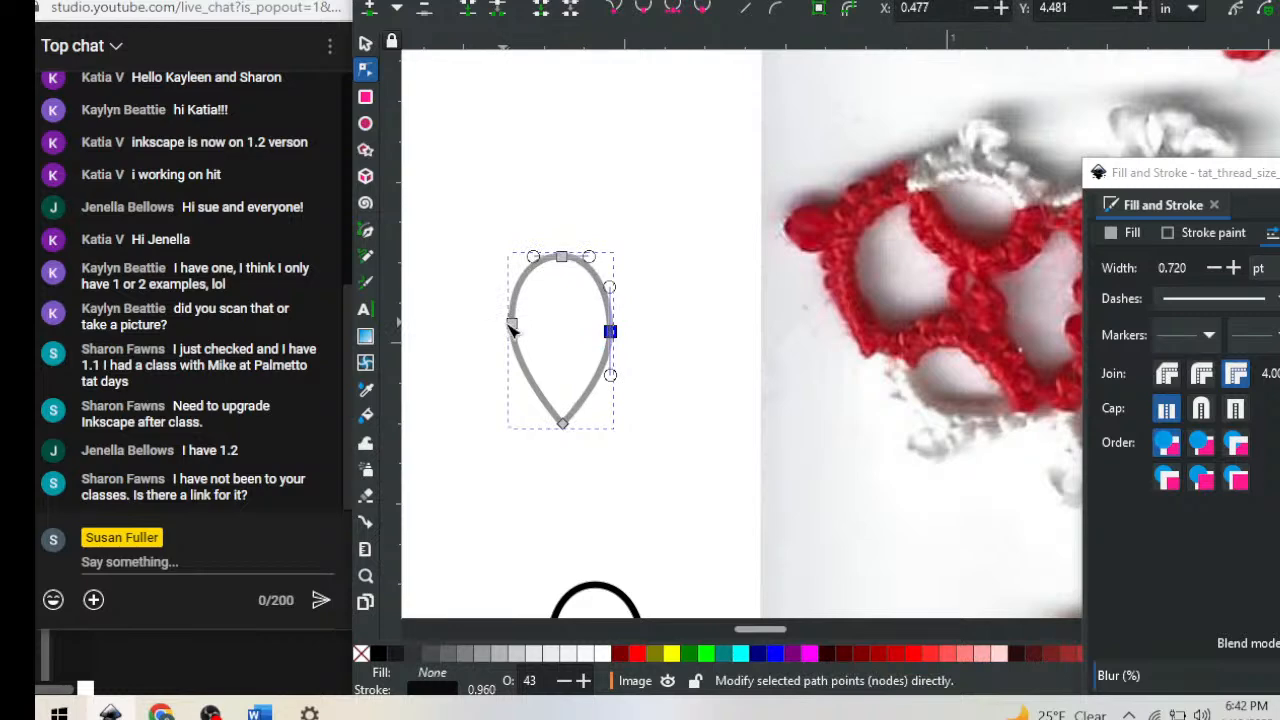
left_click_drag(512, 326, 512, 334)
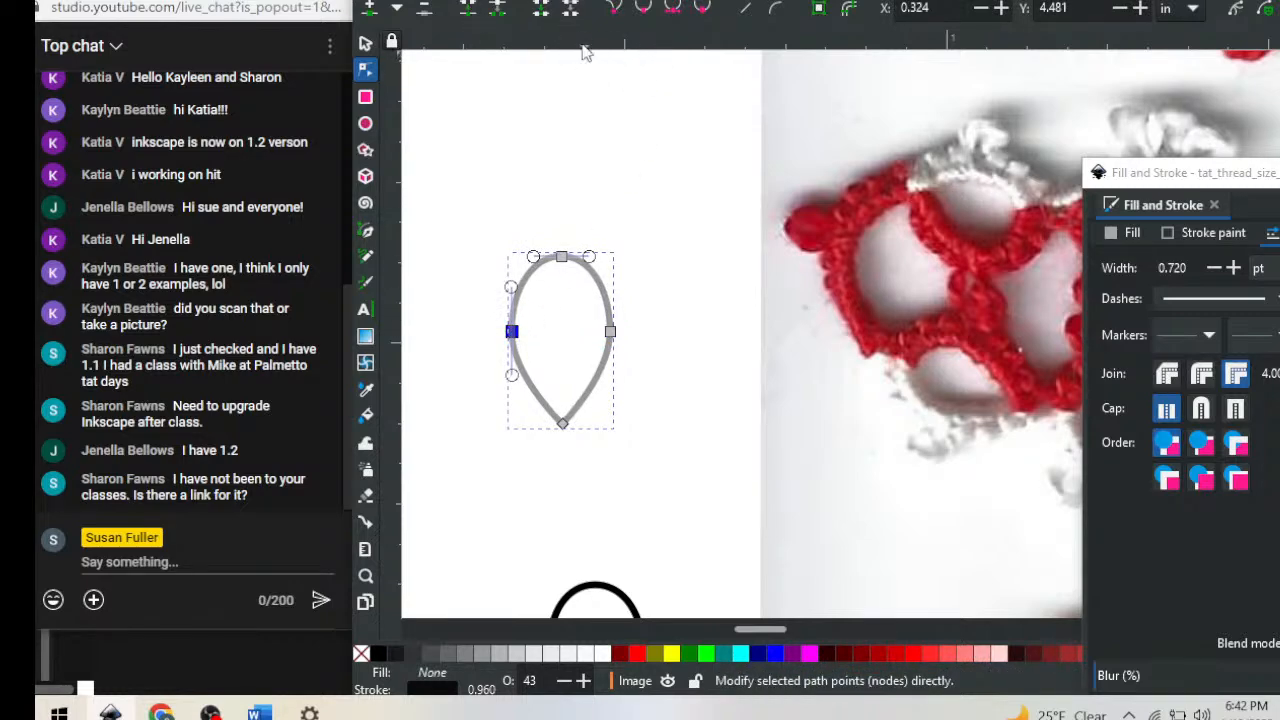
left_click_drag(557, 61, 610, 149)
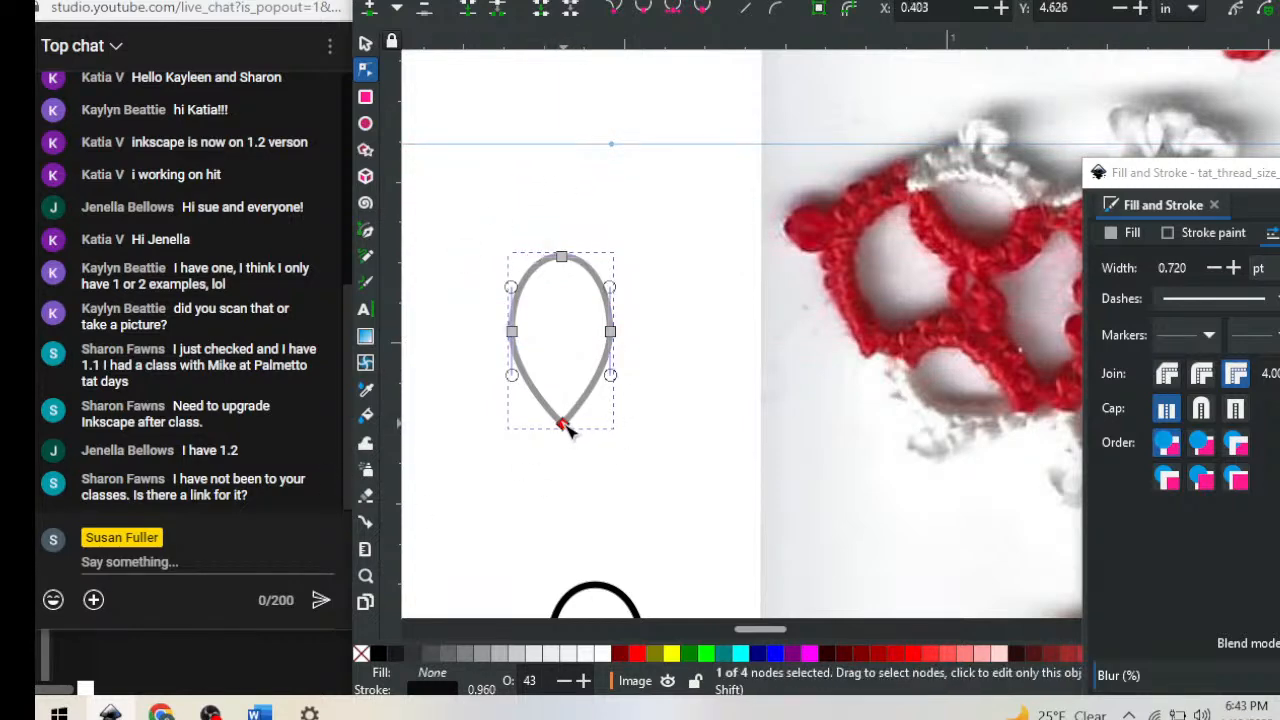
Make the grey path's bottom node symmetric and shorten its handles into a narrow rounded end
left_click(563, 424)
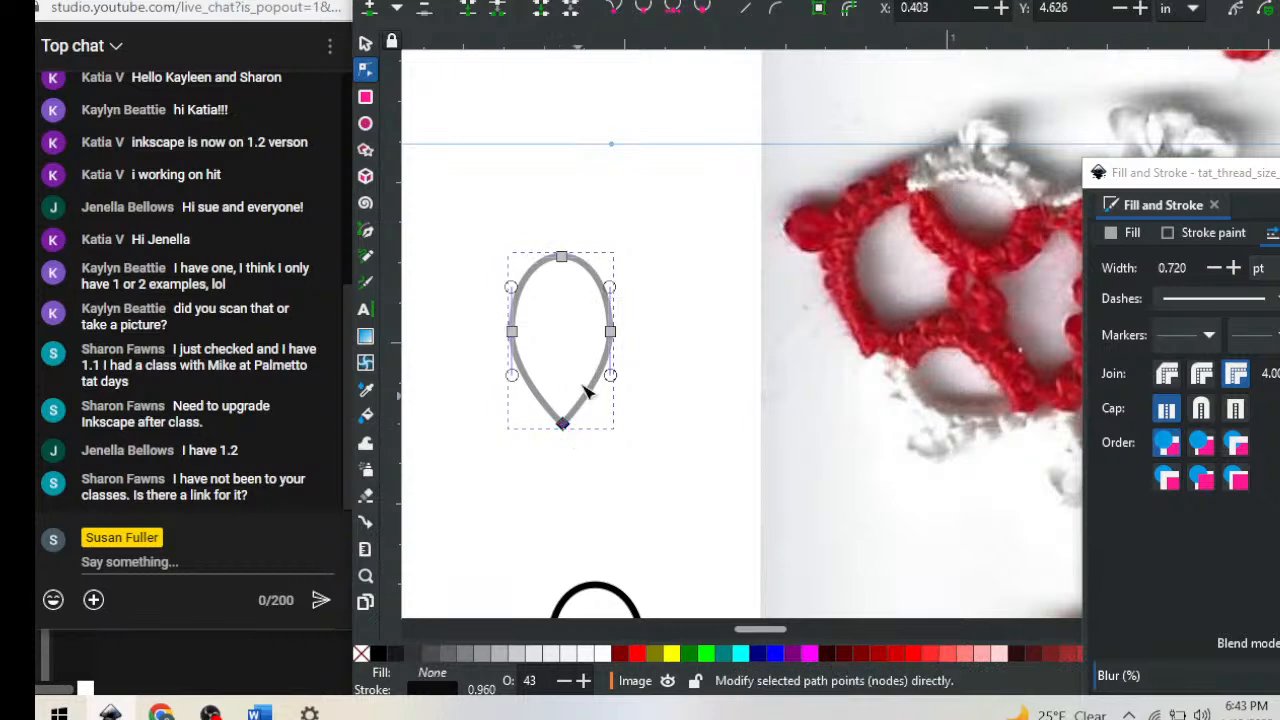
left_click(671, 11)
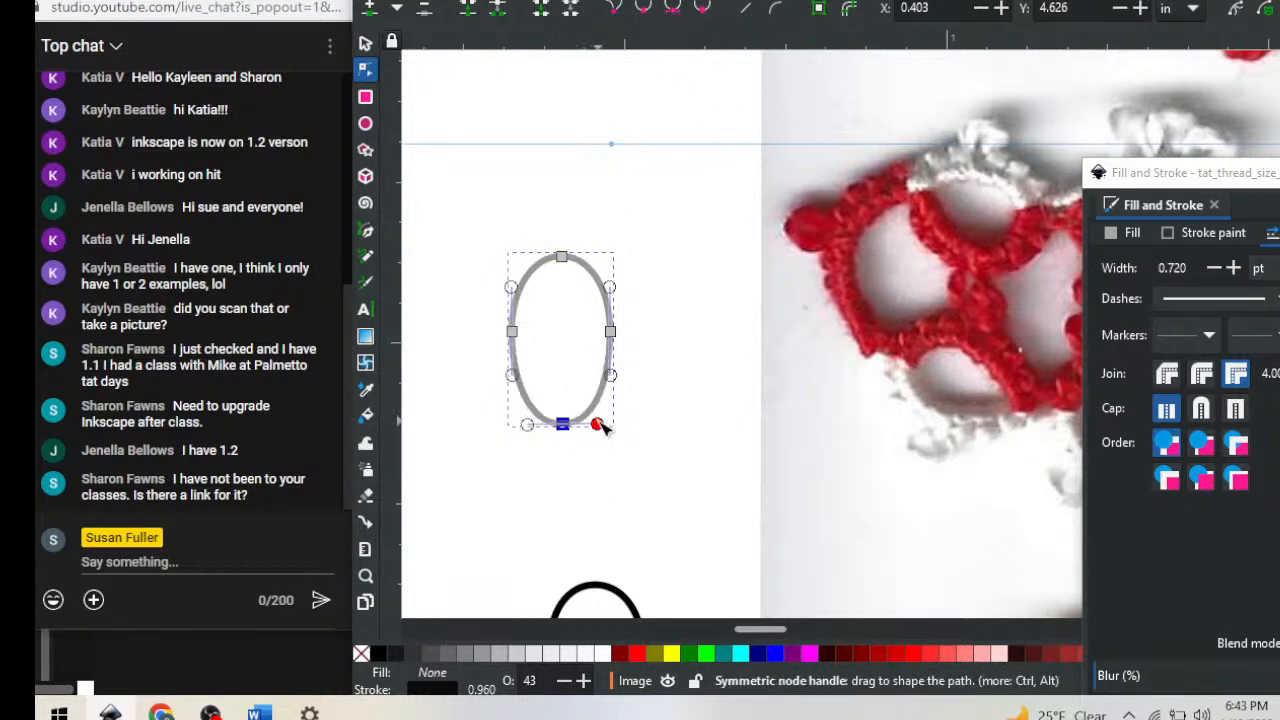
left_click_drag(598, 425, 566, 423)
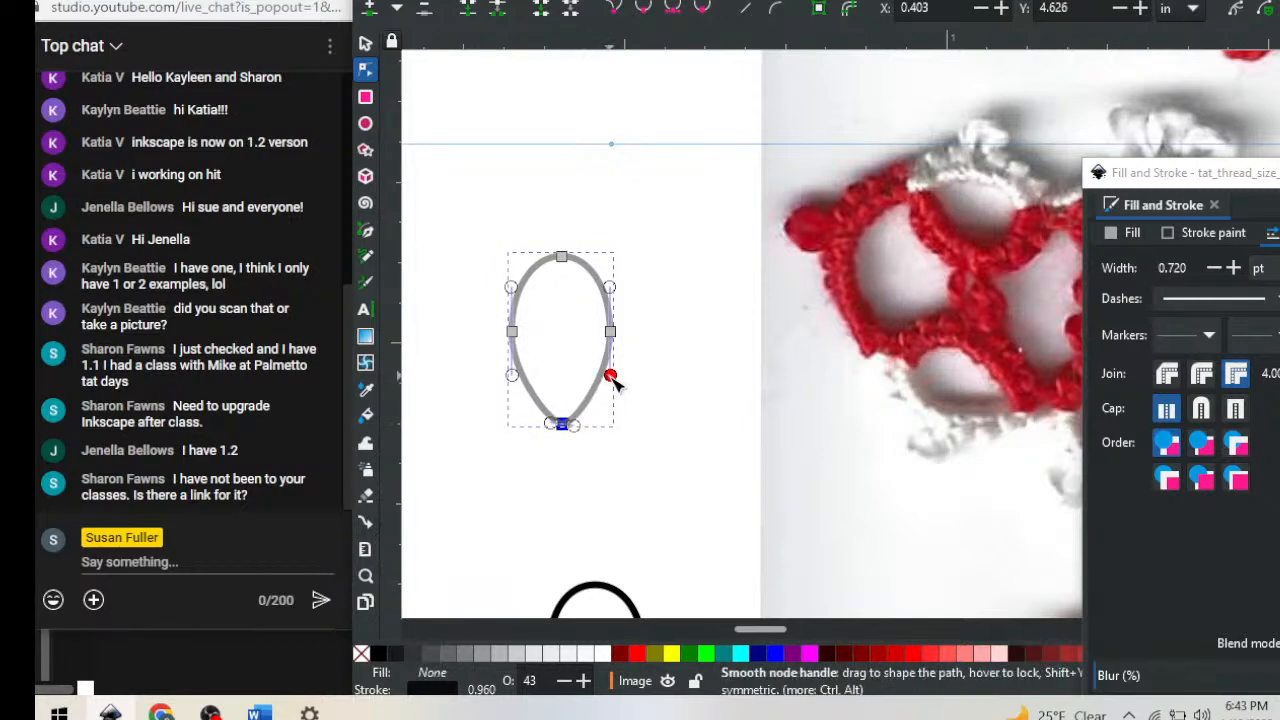
Extend both side nodes' lower handles downward to fill out the ring's lower half, and remove the horizontal guide
left_click_drag(612, 378, 608, 406)
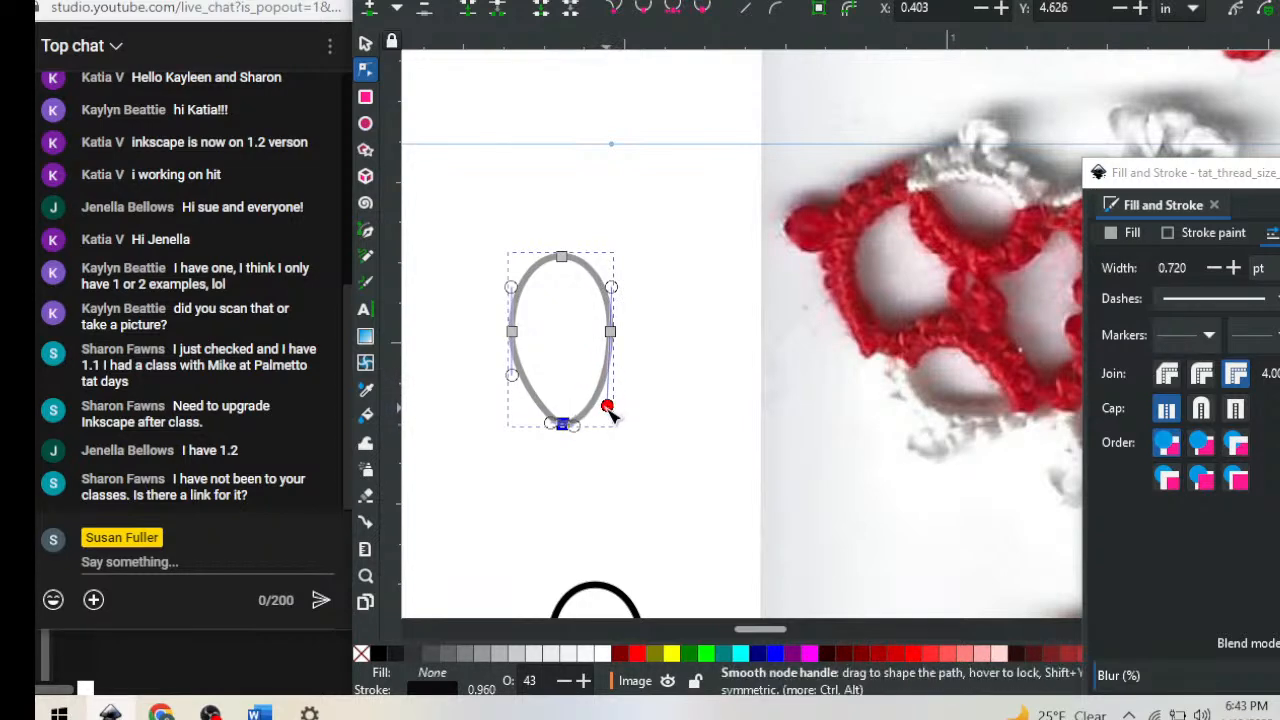
left_click_drag(513, 380, 516, 408)
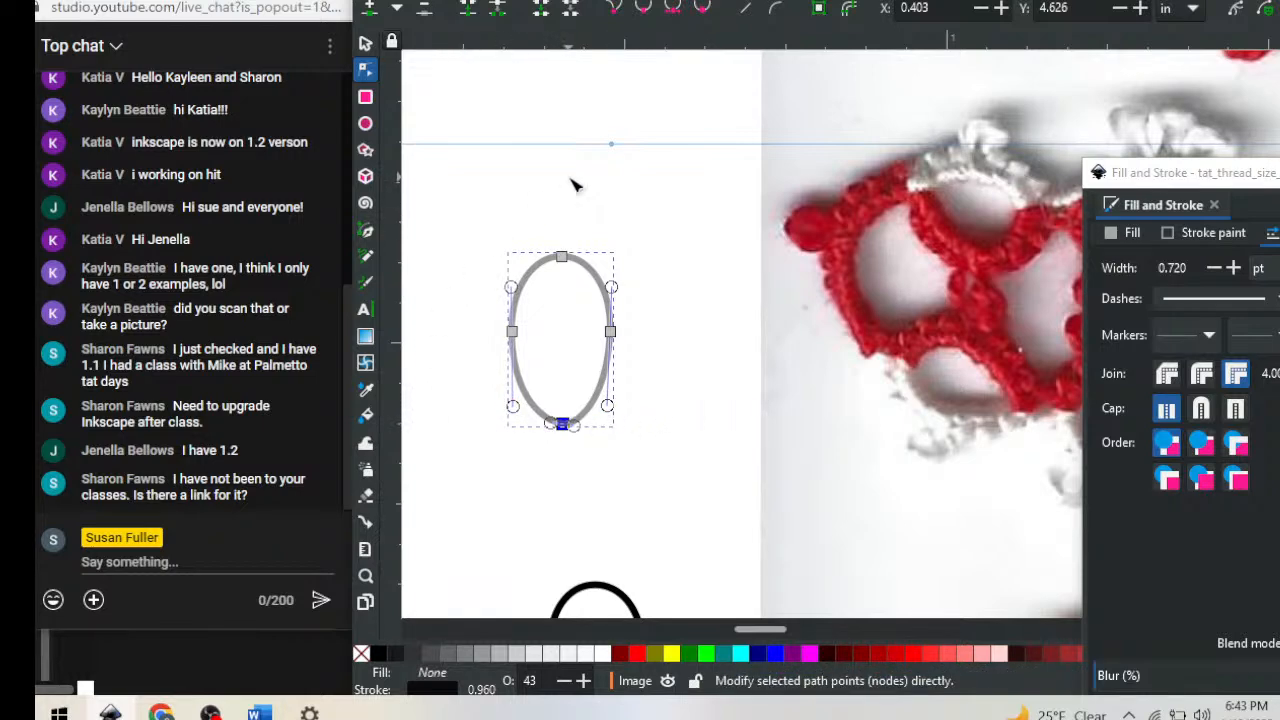
left_click_drag(651, 146, 611, 20)
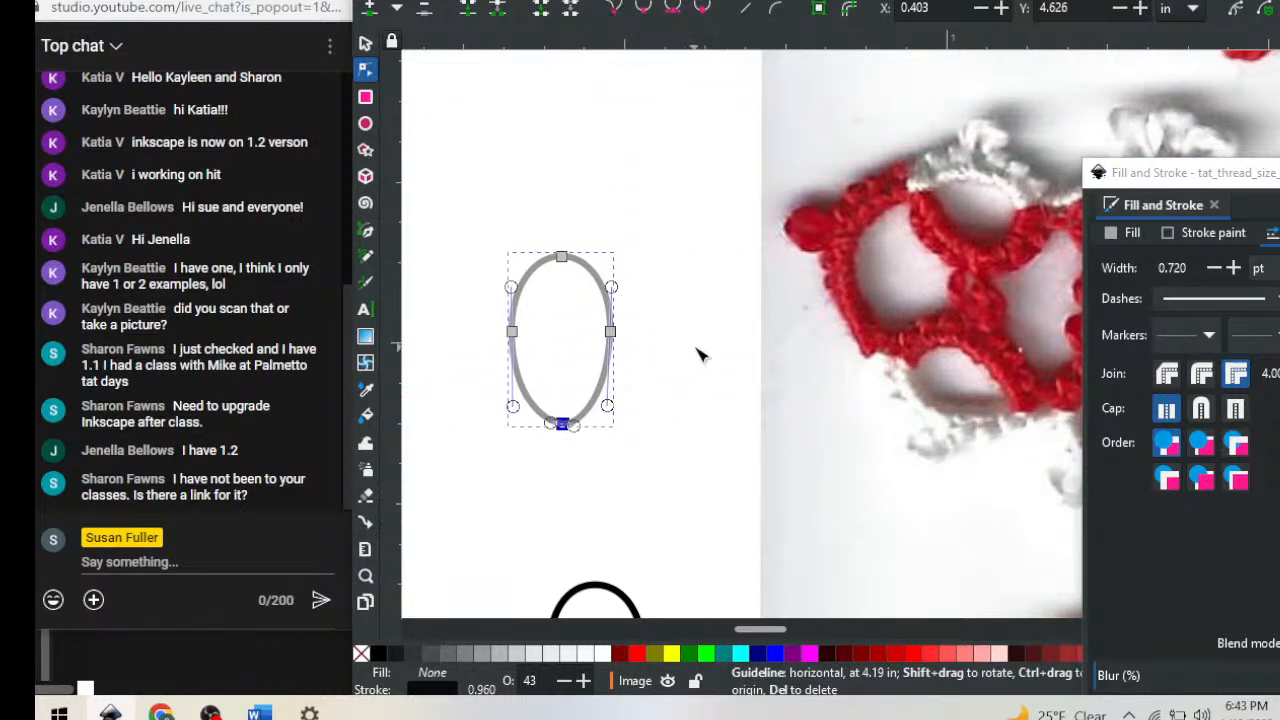
Try stretching the grey ring sideways to about 0.339 in wide, and undo the stretch
left_click(366, 43)
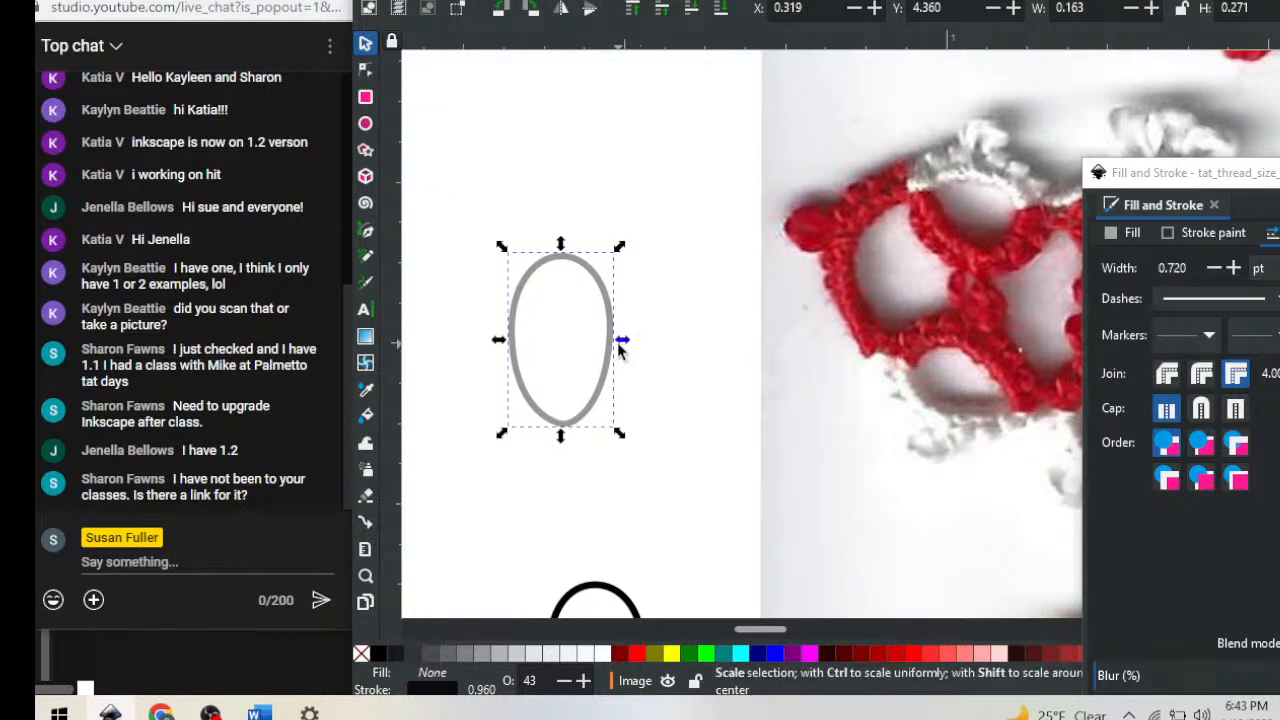
left_click_drag(622, 343, 744, 357)
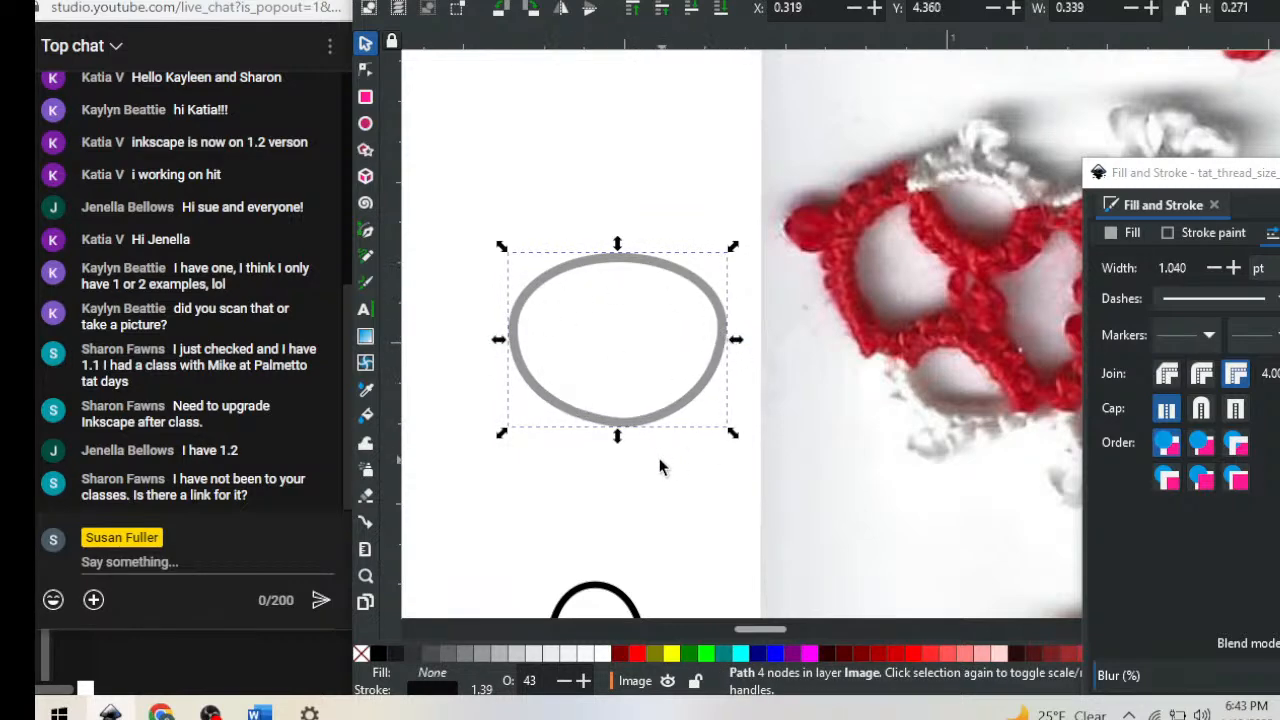
key("ctrl+z")
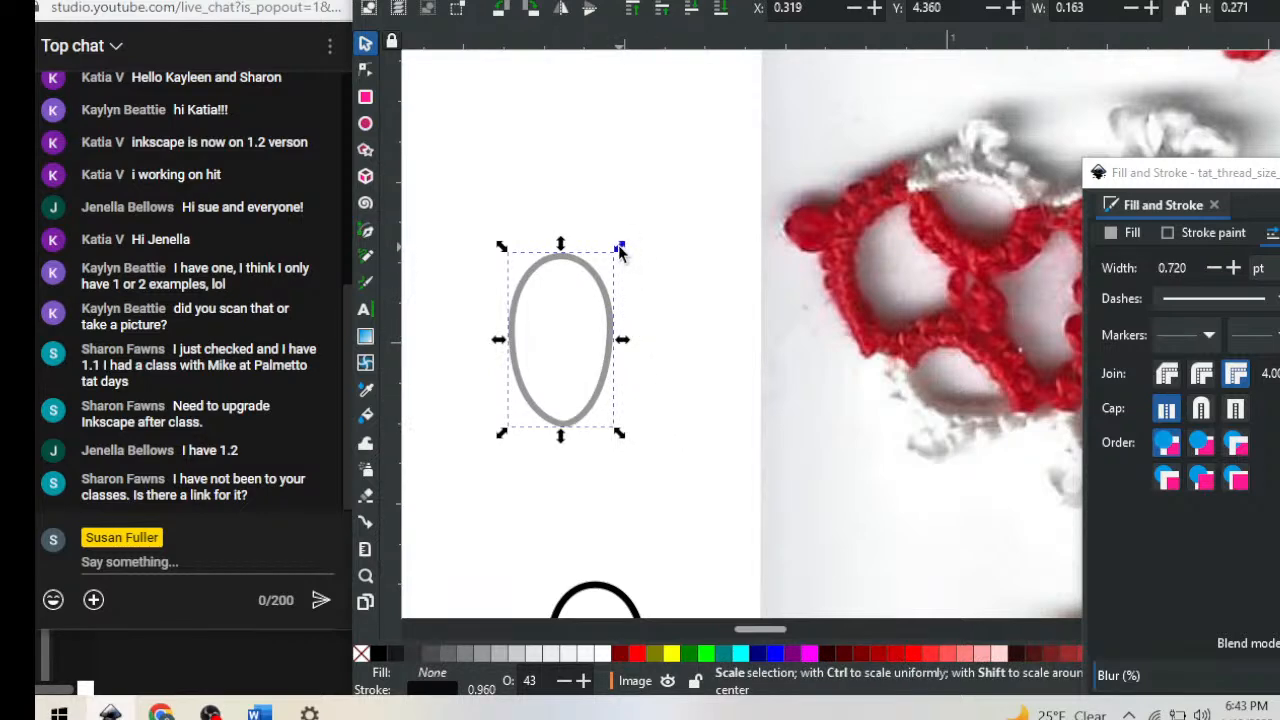
Enlarge the grey ring to about 0.253 in wide and 0.386 in high, and deselect it
left_click_drag(619, 250, 645, 228)
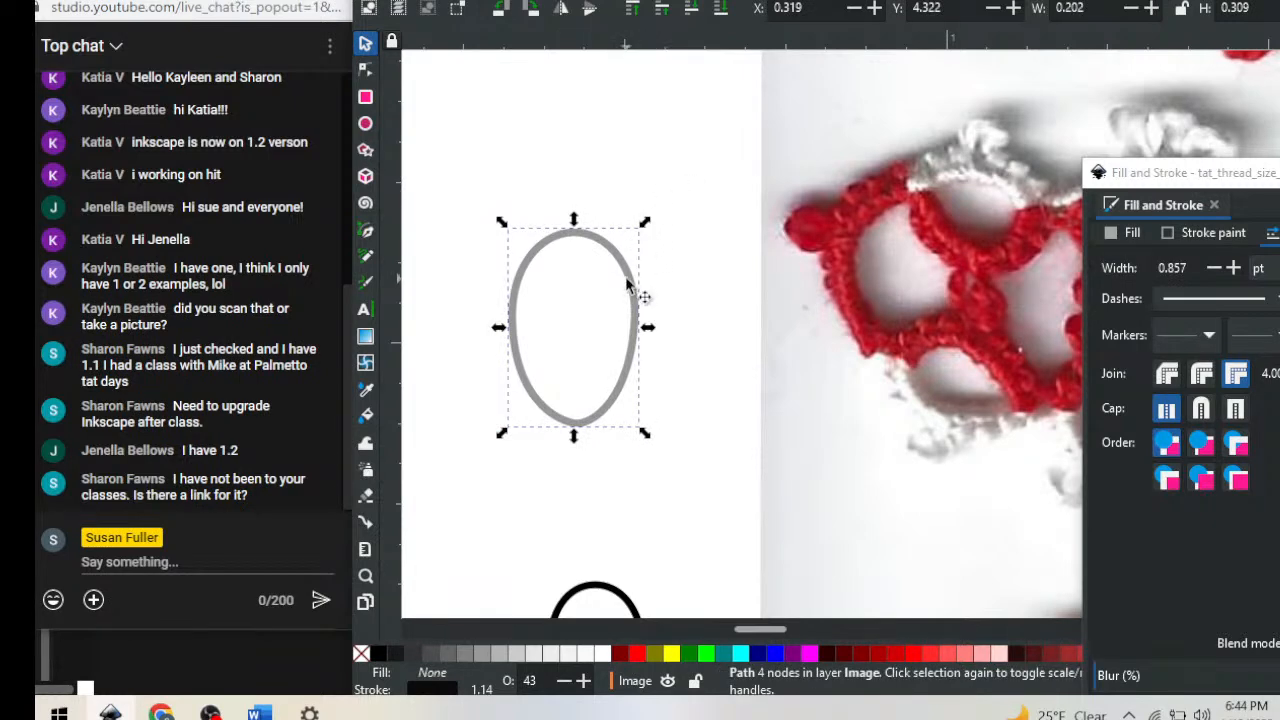
left_click_drag(648, 328, 680, 346)
left_click(687, 236)
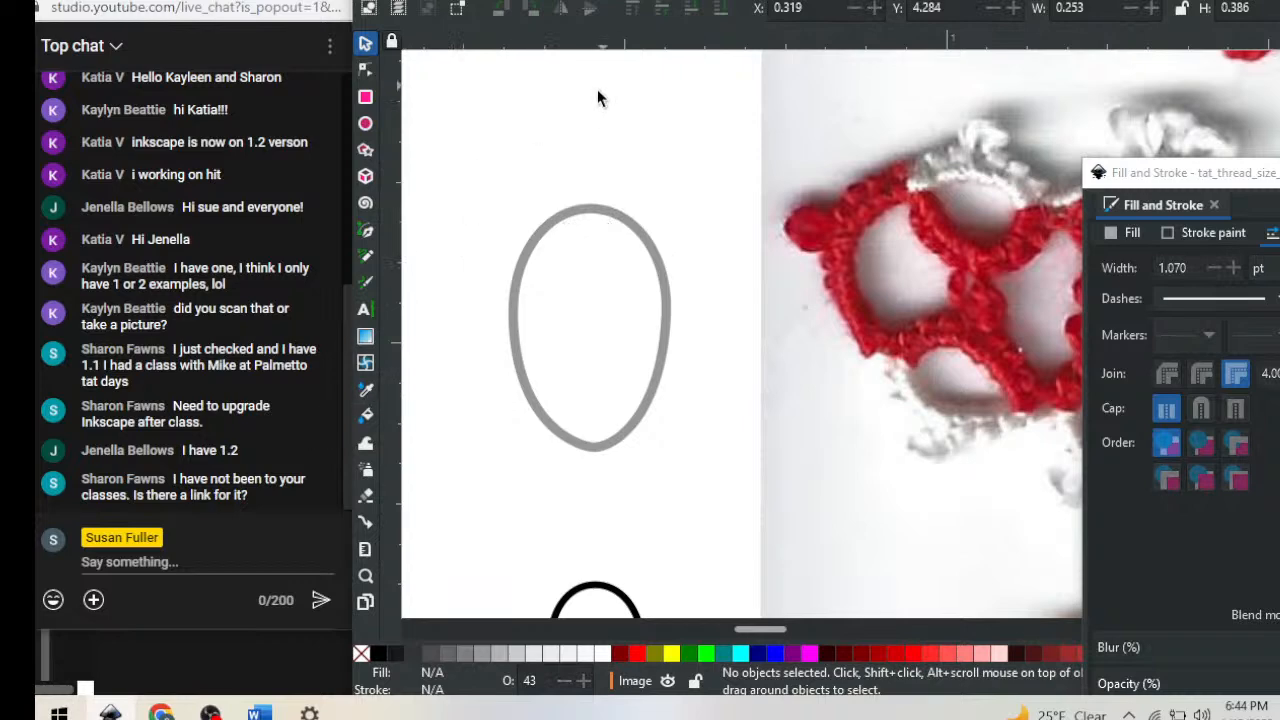
Stretch the black teardrop below the grey ring to about 0.394 in wide and 0.363 in high, and deselect it
left_click_drag(612, 0, 608, 0)
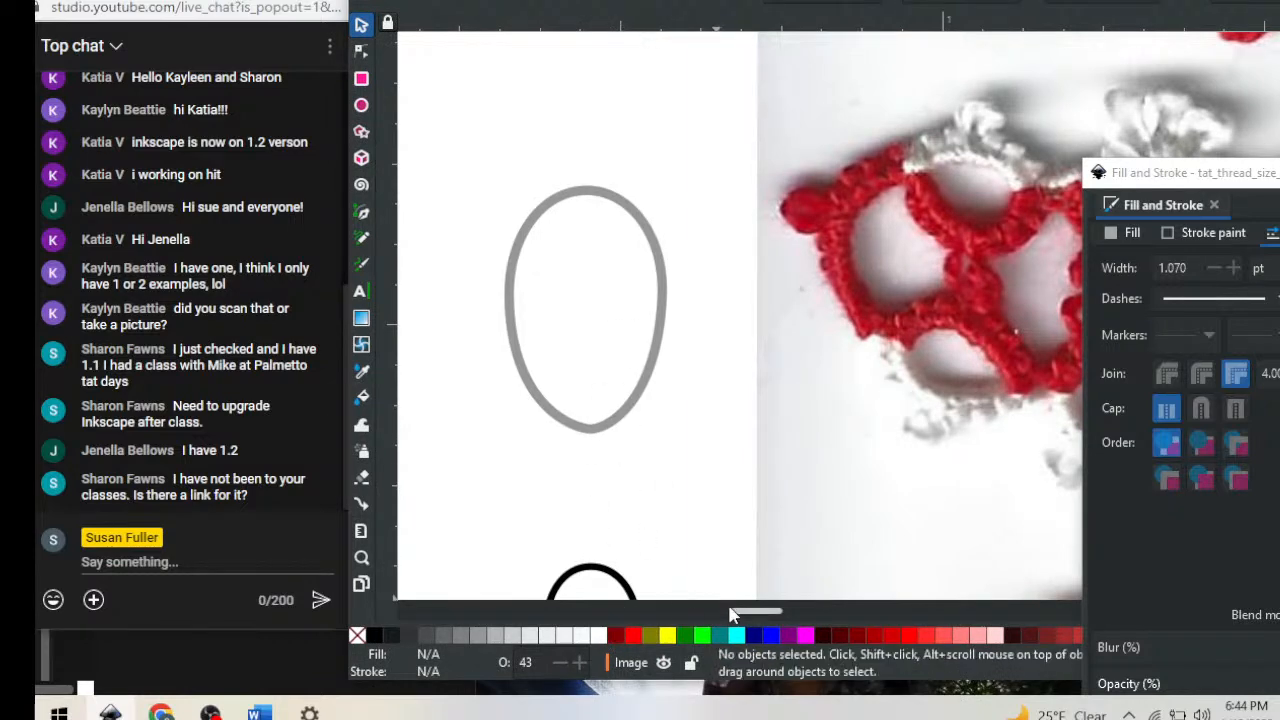
mouse_move(757, 611)
left_mouse_down()
mouse_move(783, 617)
mouse_move(738, 621)
left_mouse_up()
scroll(704, 476, "down", 3)
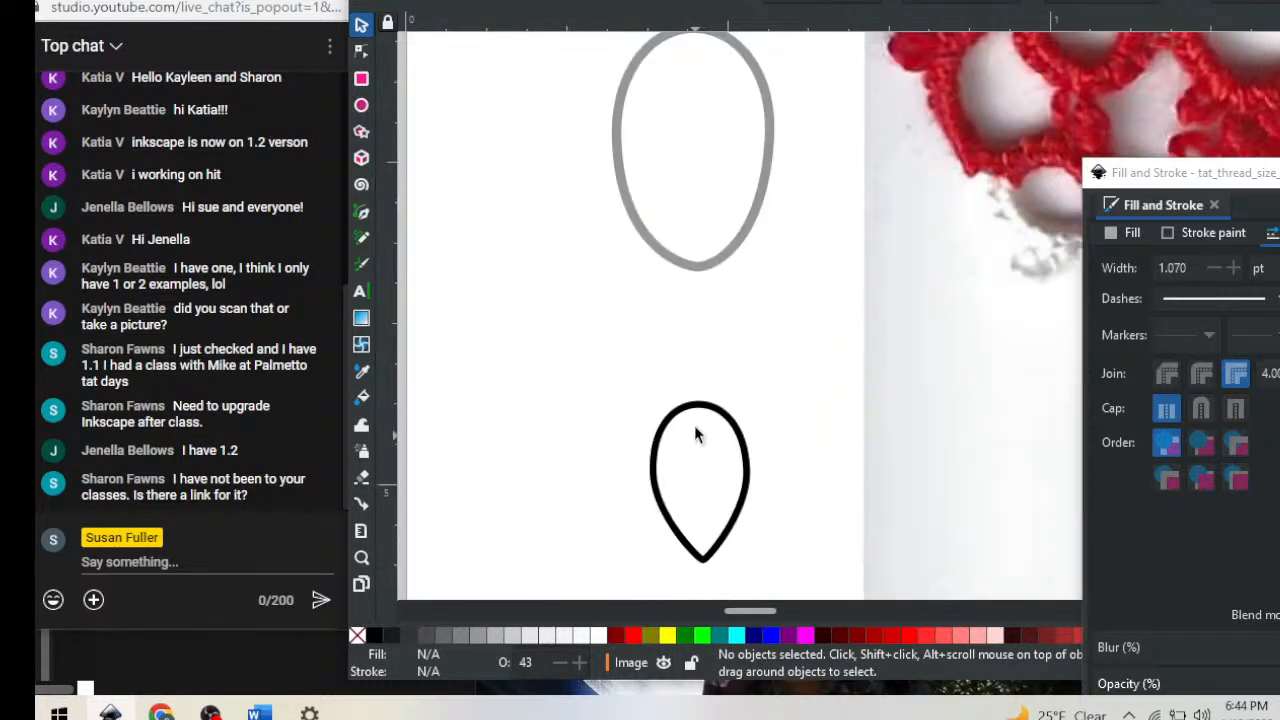
left_click(745, 483)
scroll(745, 460, "down", 3)
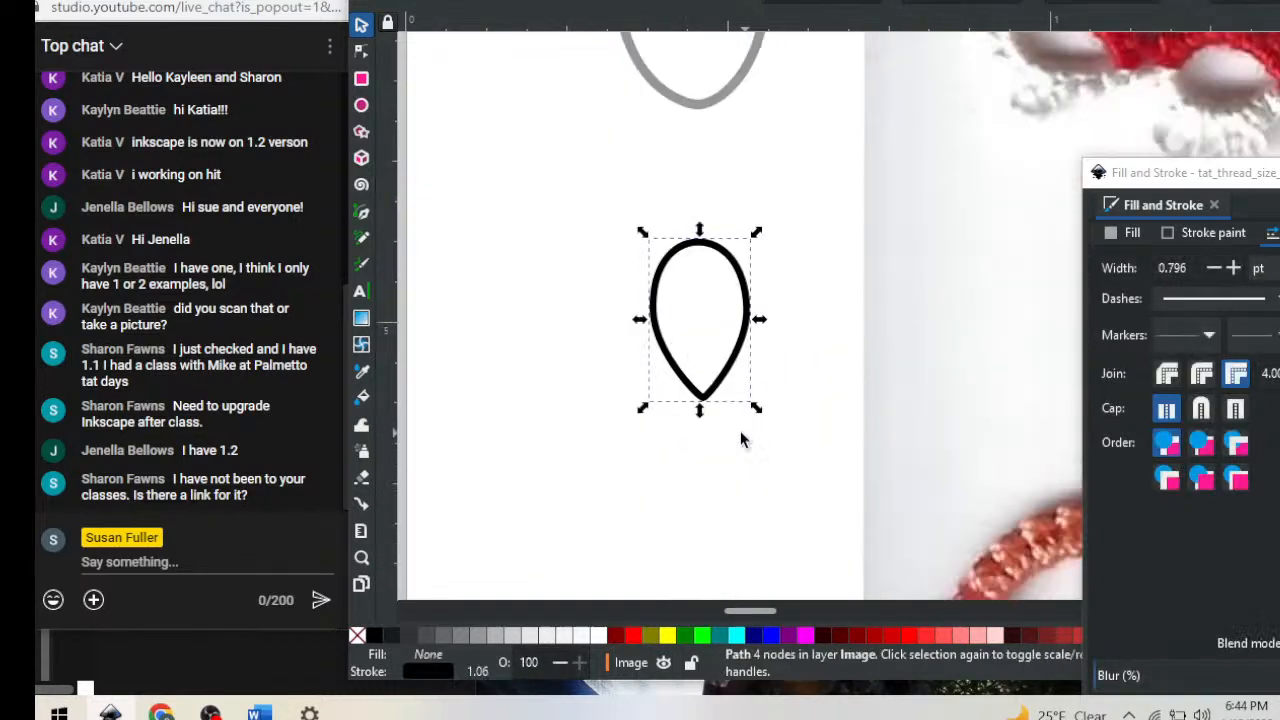
mouse_move(700, 410)
left_mouse_down()
mouse_move(694, 355)
mouse_move(706, 484)
left_mouse_up()
left_click_drag(641, 355, 490, 378)
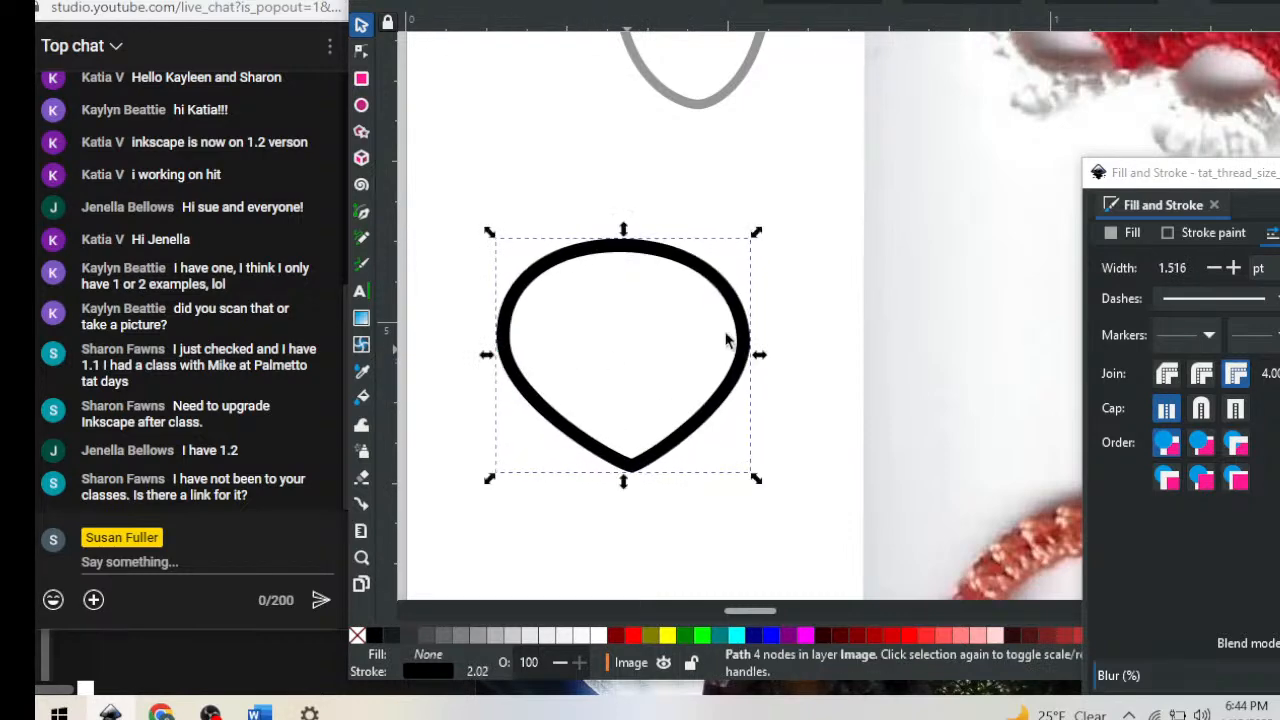
left_click(813, 300)
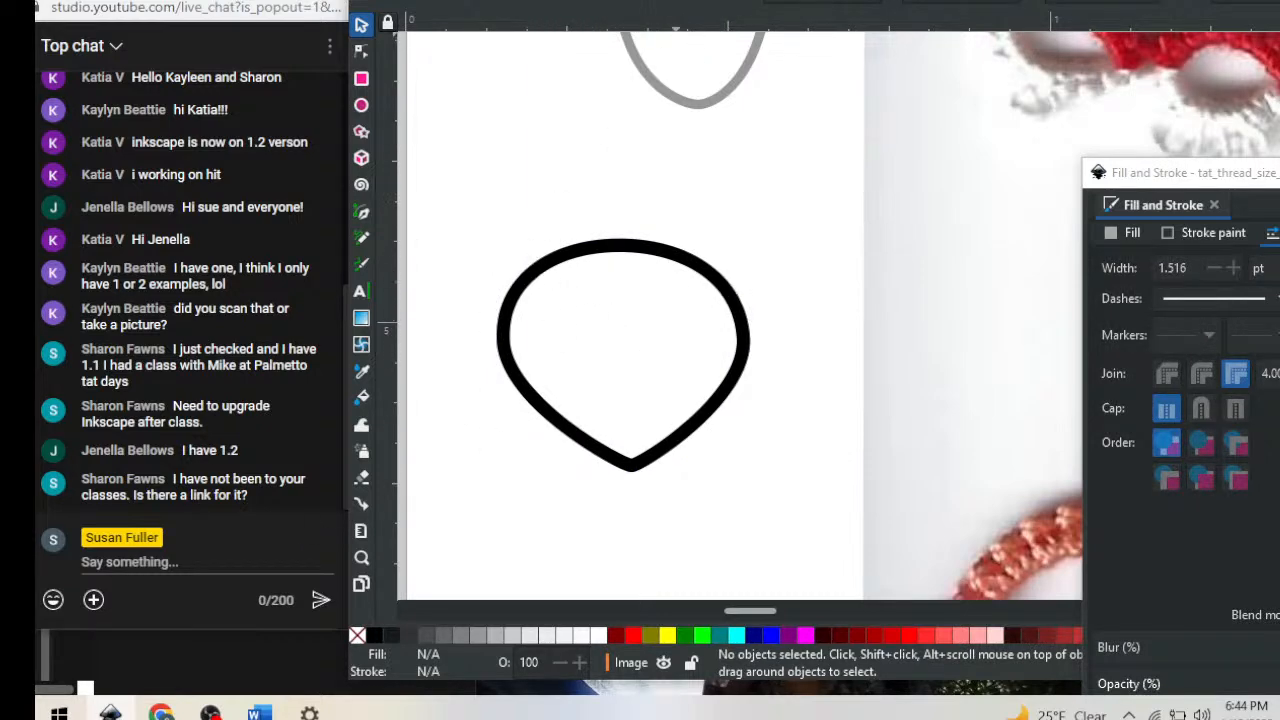
Move the black teardrop up and stretch it to about 0.563 in high, keeping its width
left_click_drag(831, 0, 805, 0)
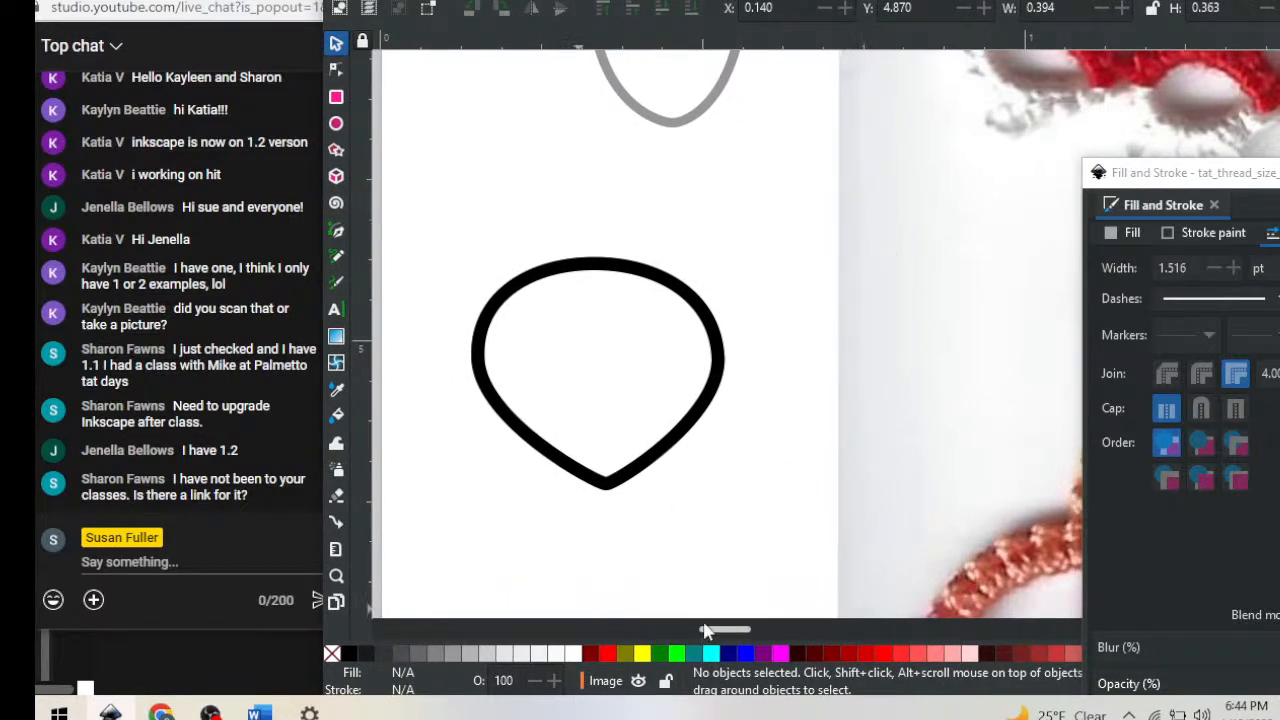
left_click_drag(709, 631, 710, 631)
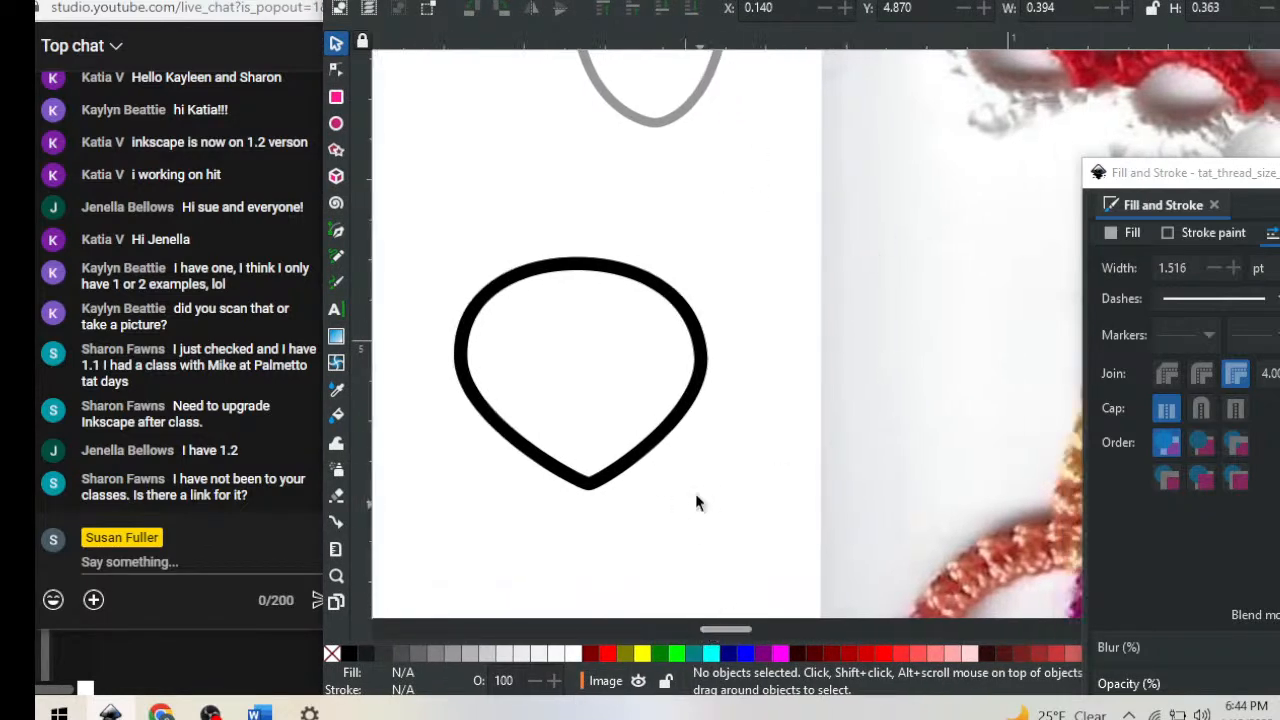
left_click_drag(660, 440, 657, 290)
left_click_drag(573, 352, 575, 482)
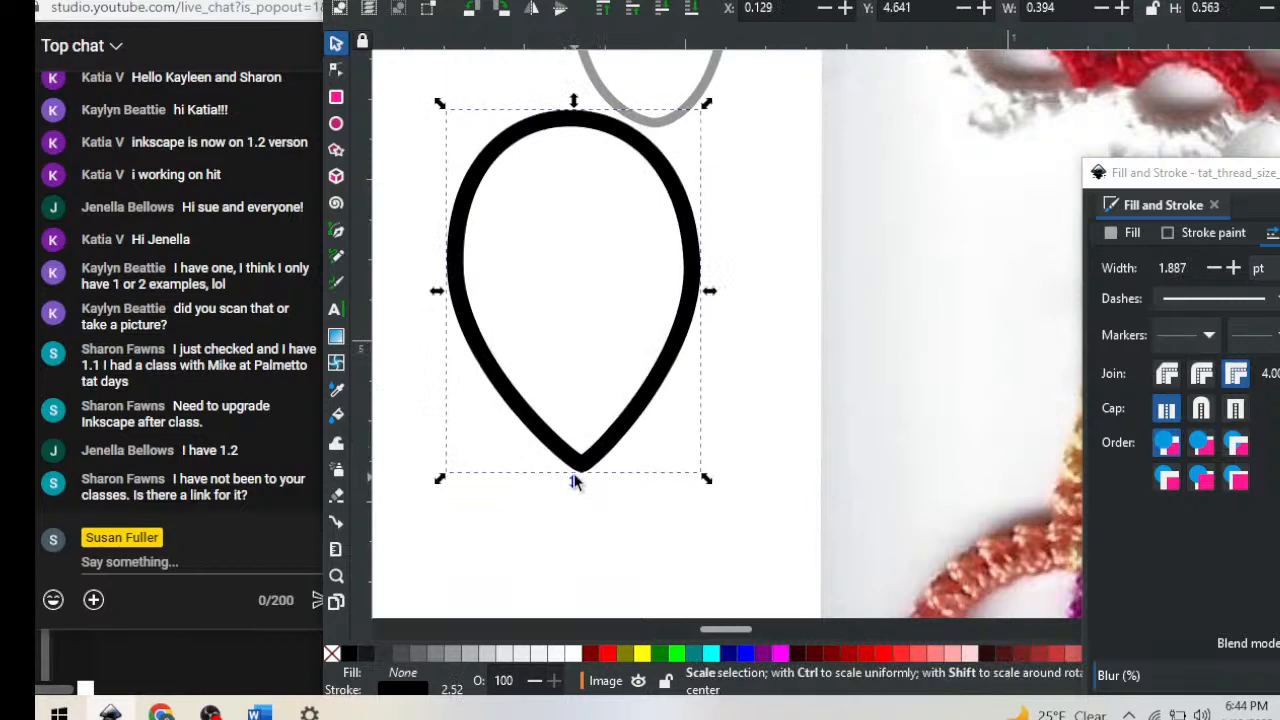
left_click(790, 373)
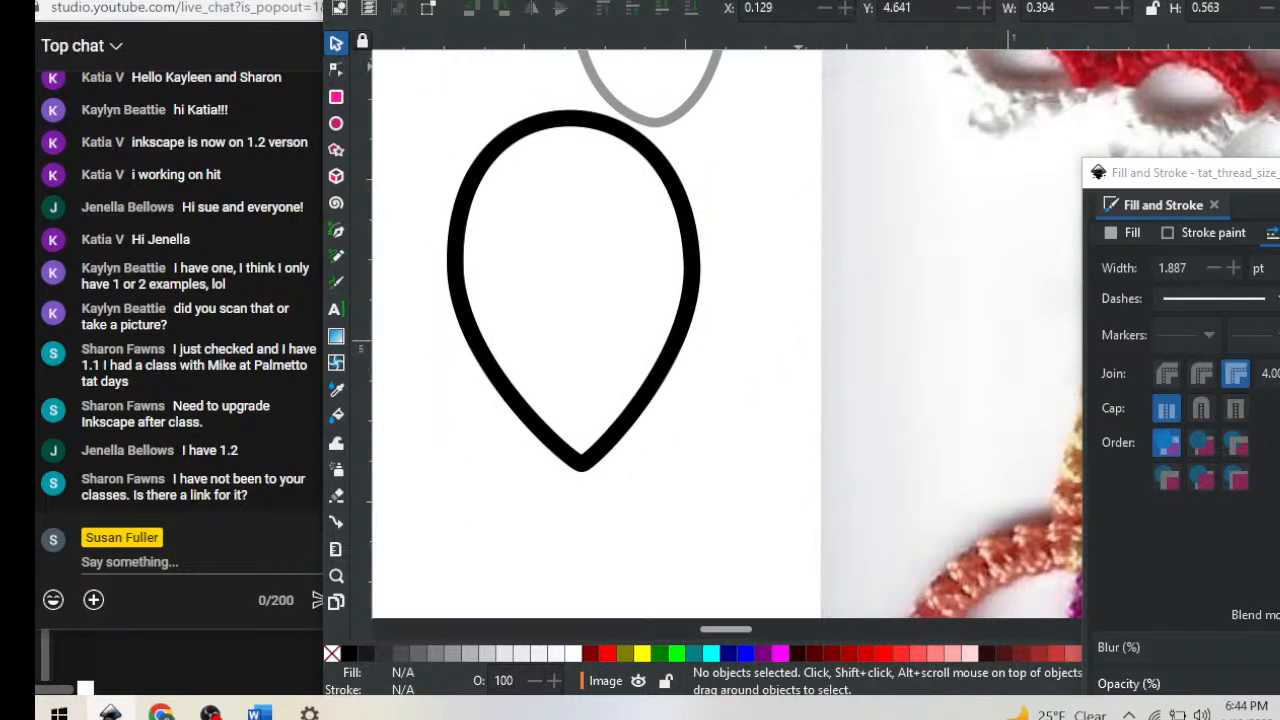
Reposition the black teardrop clear of the grey ring, at about X 0.221 in and Y 4.847 in
left_click_drag(800, 2, 726, 0)
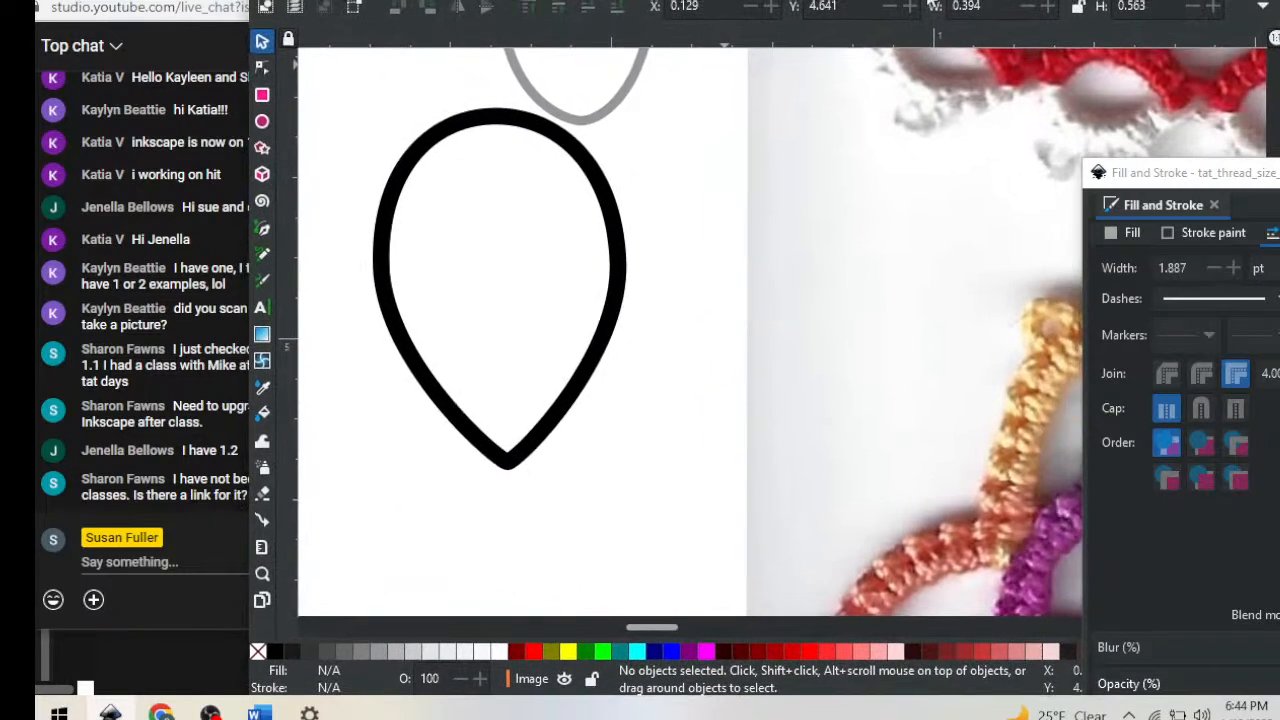
left_click(609, 217)
mouse_move(609, 217)
left_mouse_down()
mouse_move(648, 363)
mouse_move(655, 325)
left_mouse_up()
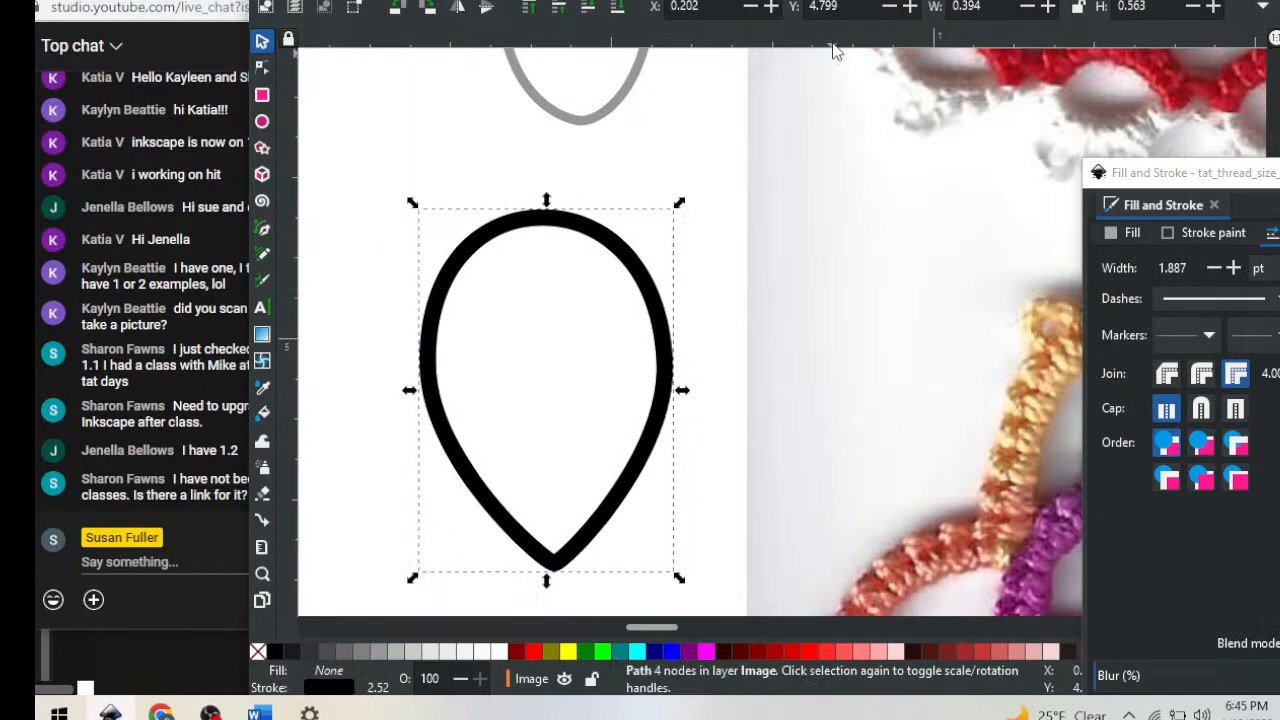
left_click_drag(850, 4, 822, 0)
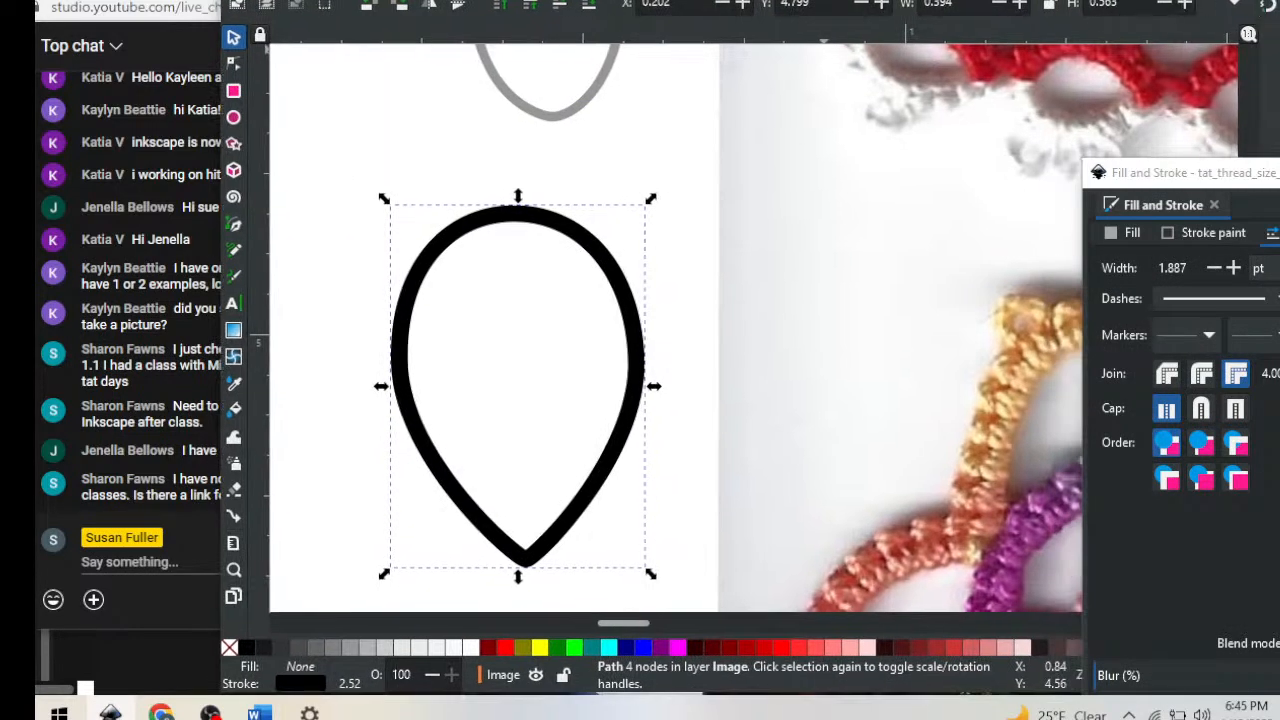
left_click_drag(1266, 0, 1279, 6)
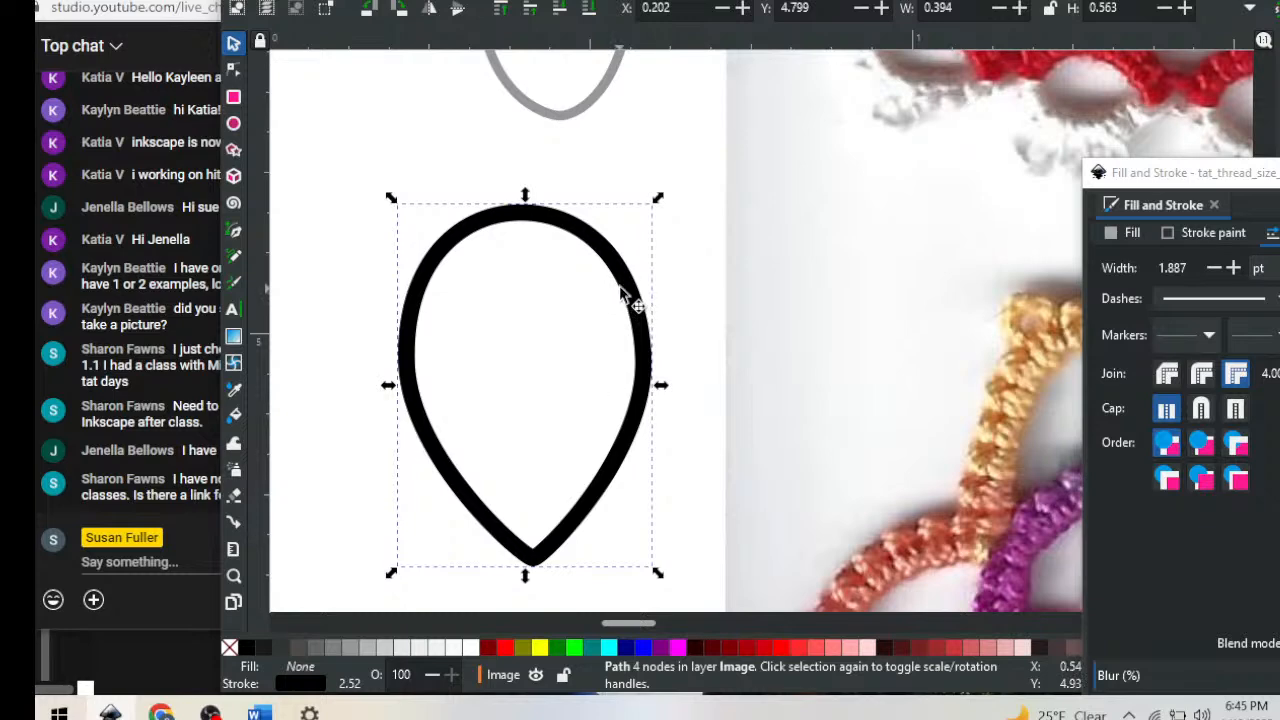
left_click_drag(624, 288, 628, 316)
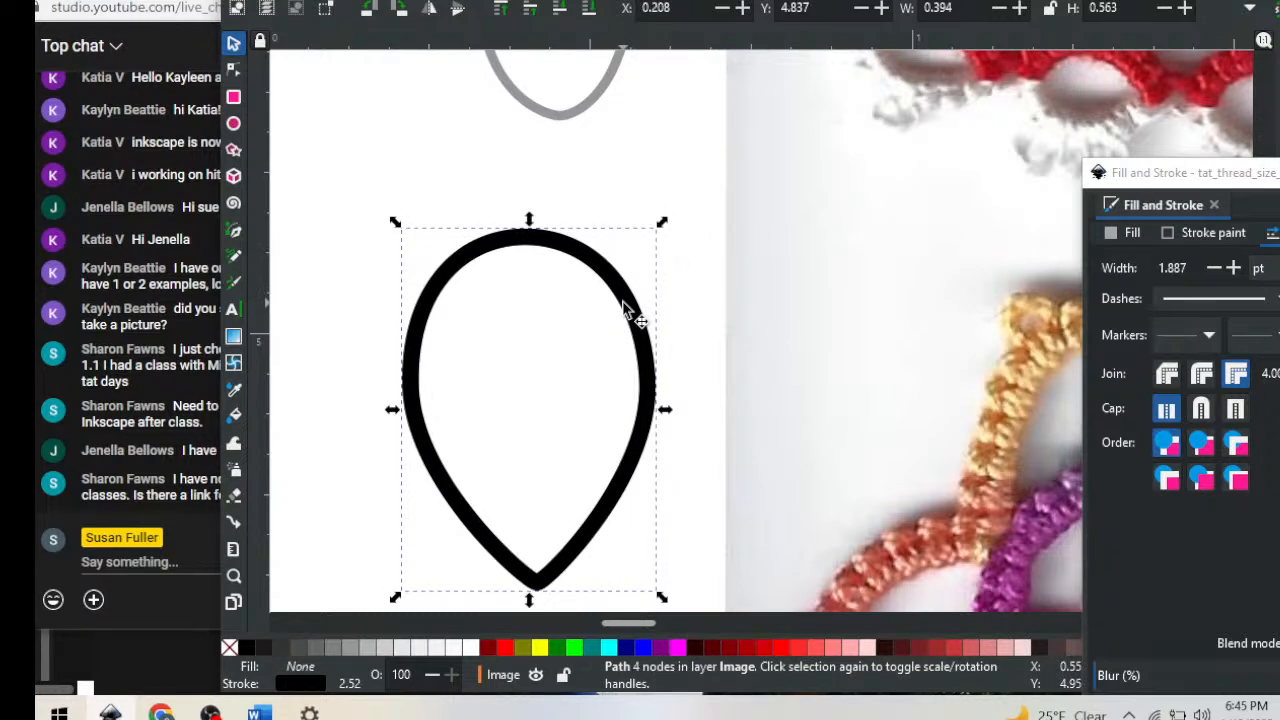
left_click_drag(626, 310, 592, 267)
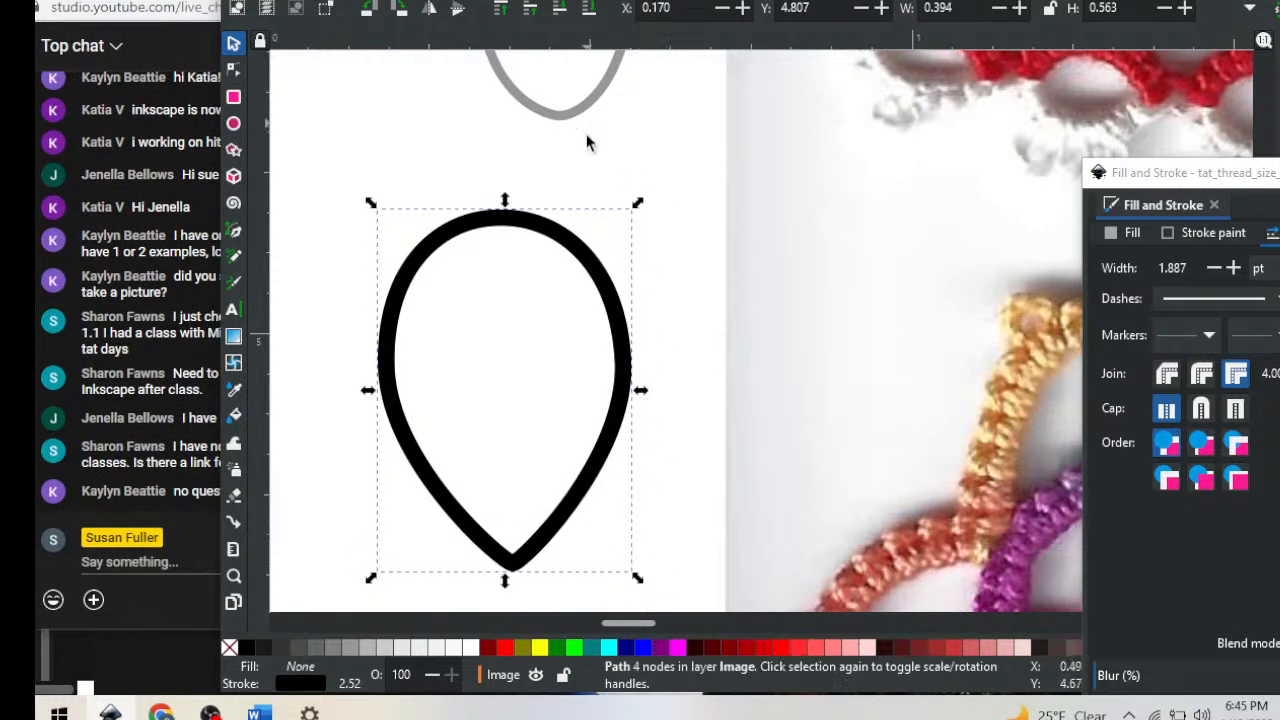
key("minus")
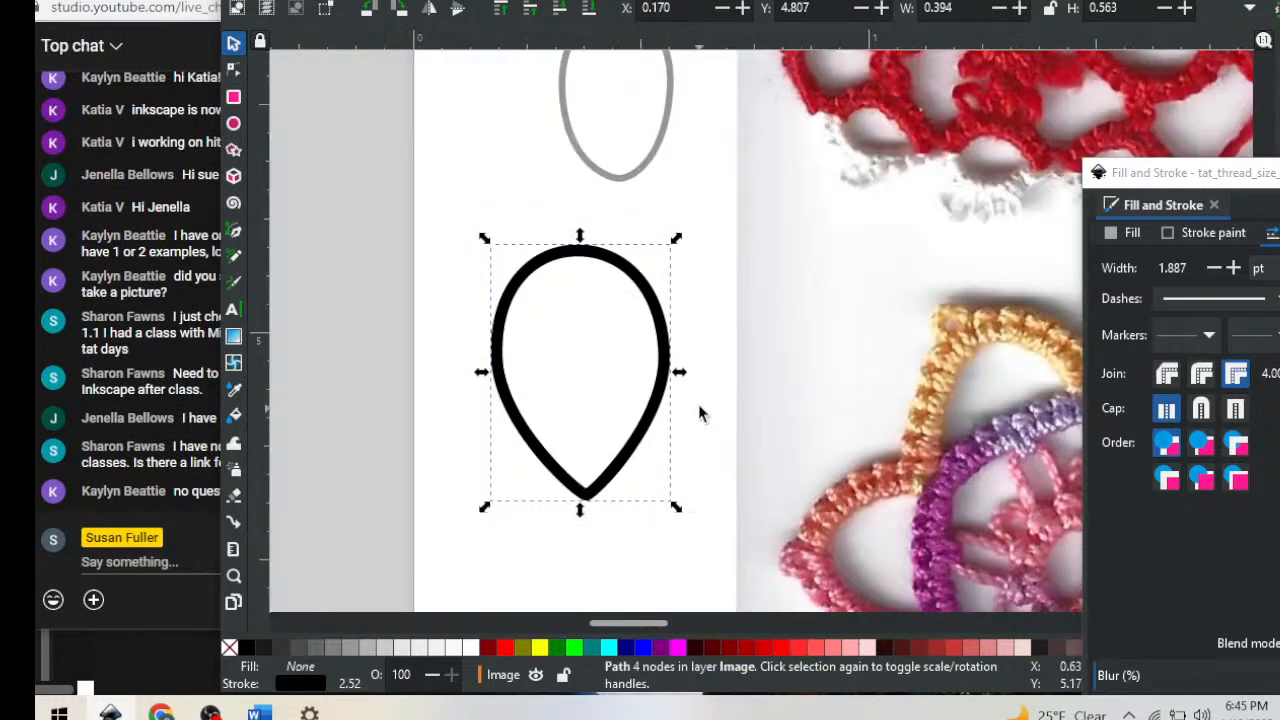
left_click_drag(667, 320, 623, 356)
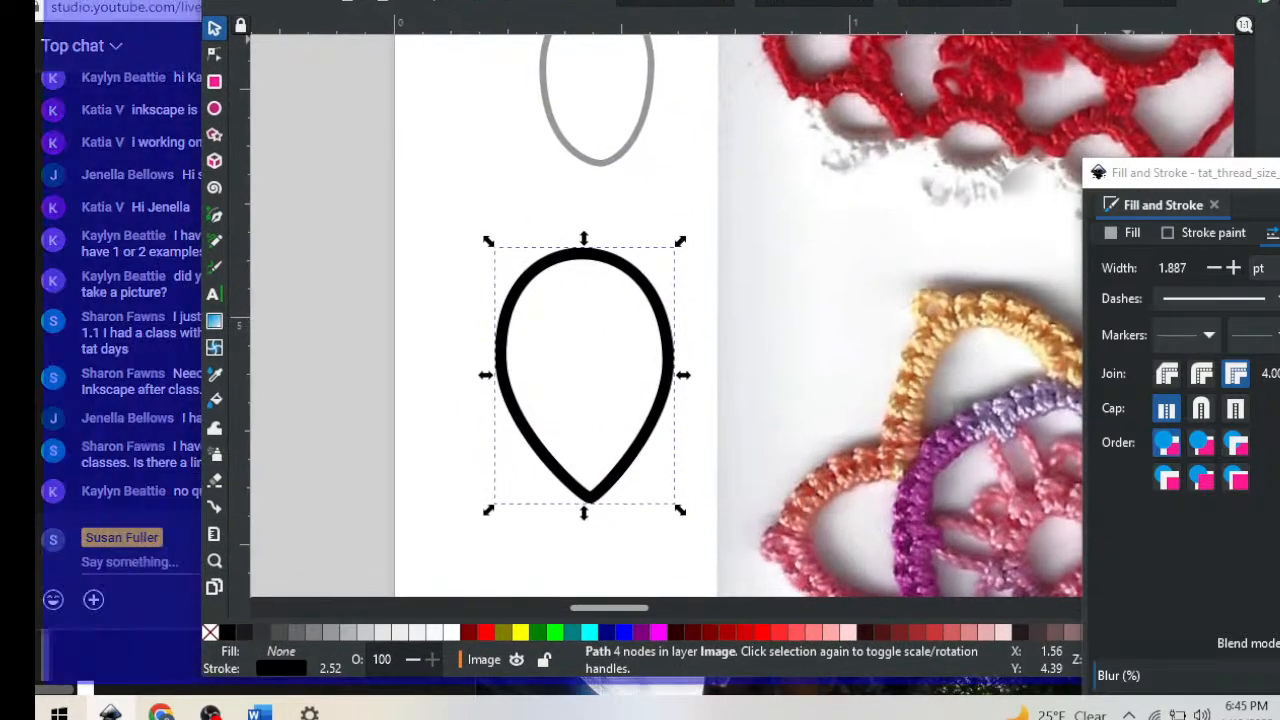
Move the black teardrop up against the lower end of the grey ring, at about X 0.225 in and Y 4.669 in
left_click_drag(1110, 4, 1108, 0)
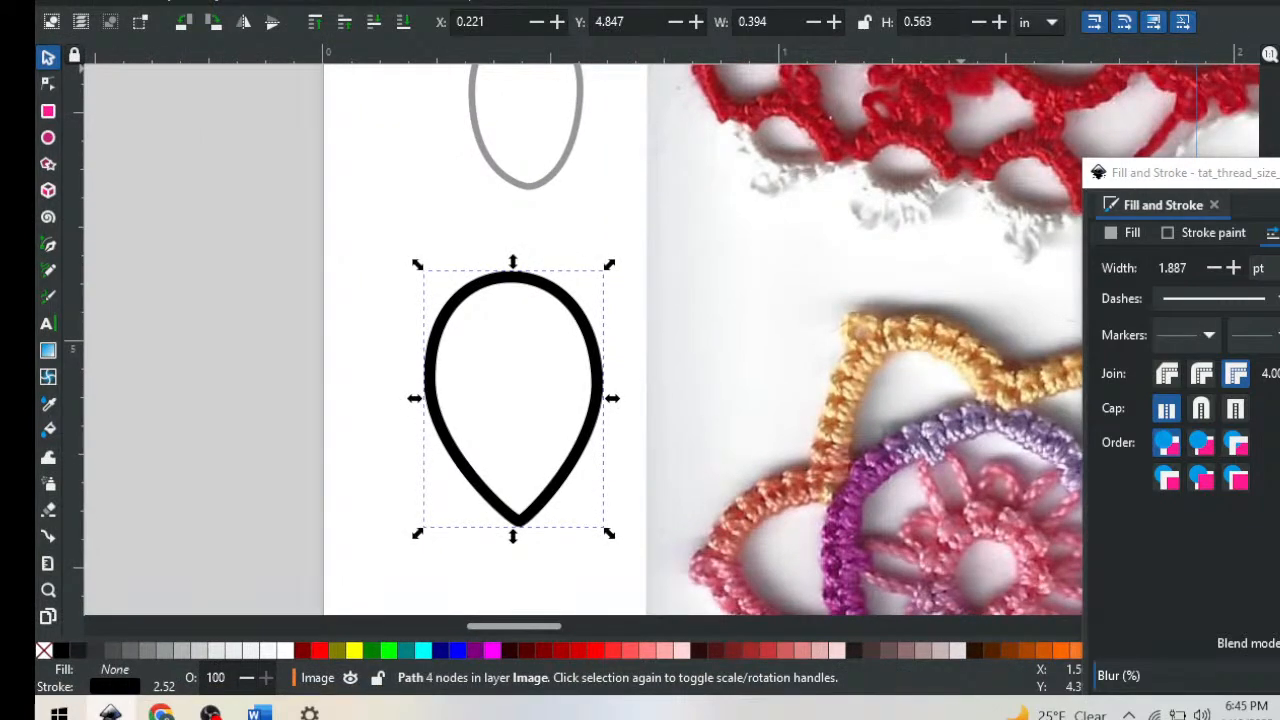
left_click(1262, 2)
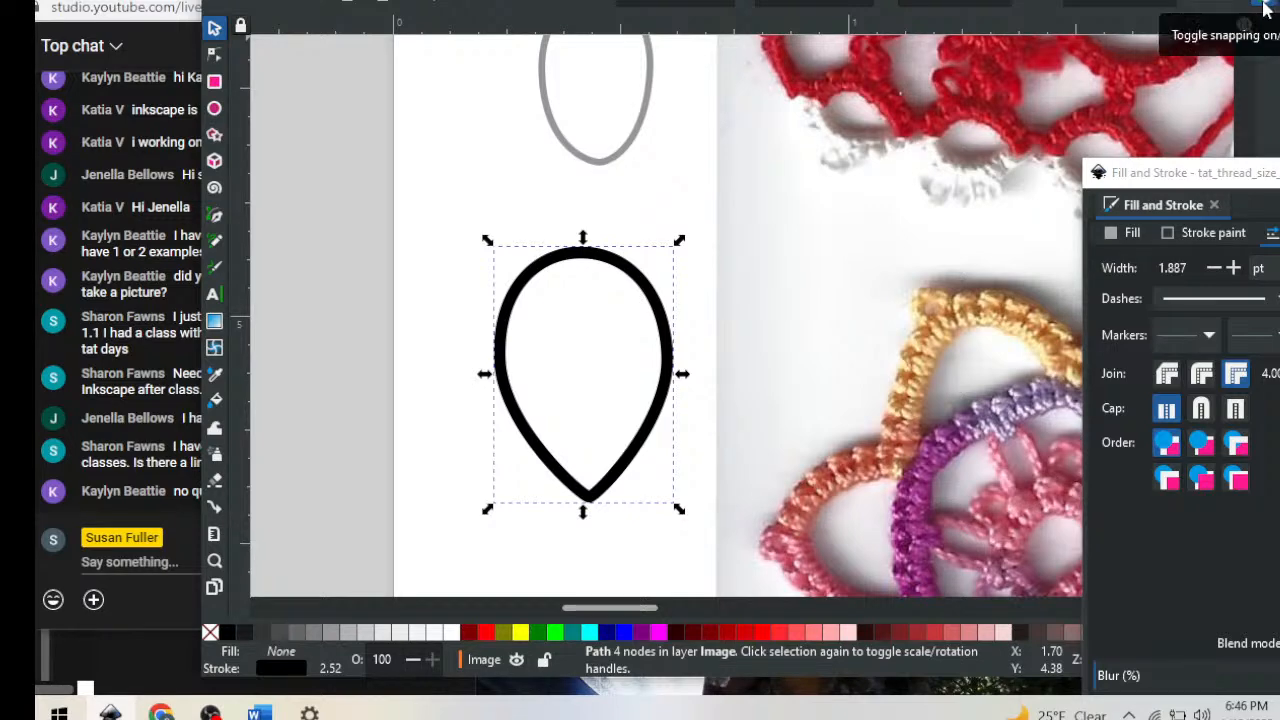
mouse_move(700, 0)
left_mouse_down()
mouse_move(817, 13)
mouse_move(715, 16)
left_mouse_up()
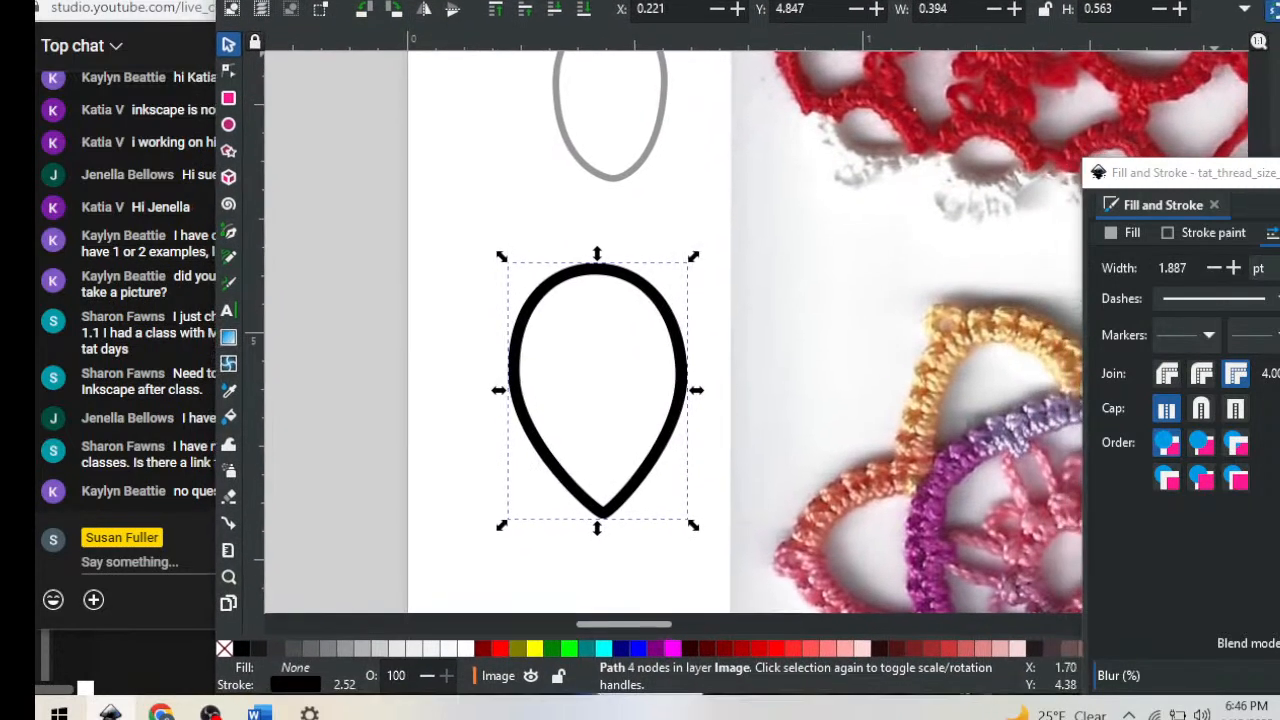
mouse_move(703, 346)
left_mouse_down()
mouse_move(809, 291)
mouse_move(874, 307)
mouse_move(948, 393)
mouse_move(720, 300)
mouse_move(637, 367)
mouse_move(671, 306)
mouse_move(670, 349)
mouse_move(686, 334)
mouse_move(686, 351)
mouse_move(674, 364)
mouse_move(633, 360)
mouse_move(629, 414)
mouse_move(642, 350)
mouse_move(693, 270)
left_mouse_up()
left_click(670, 350)
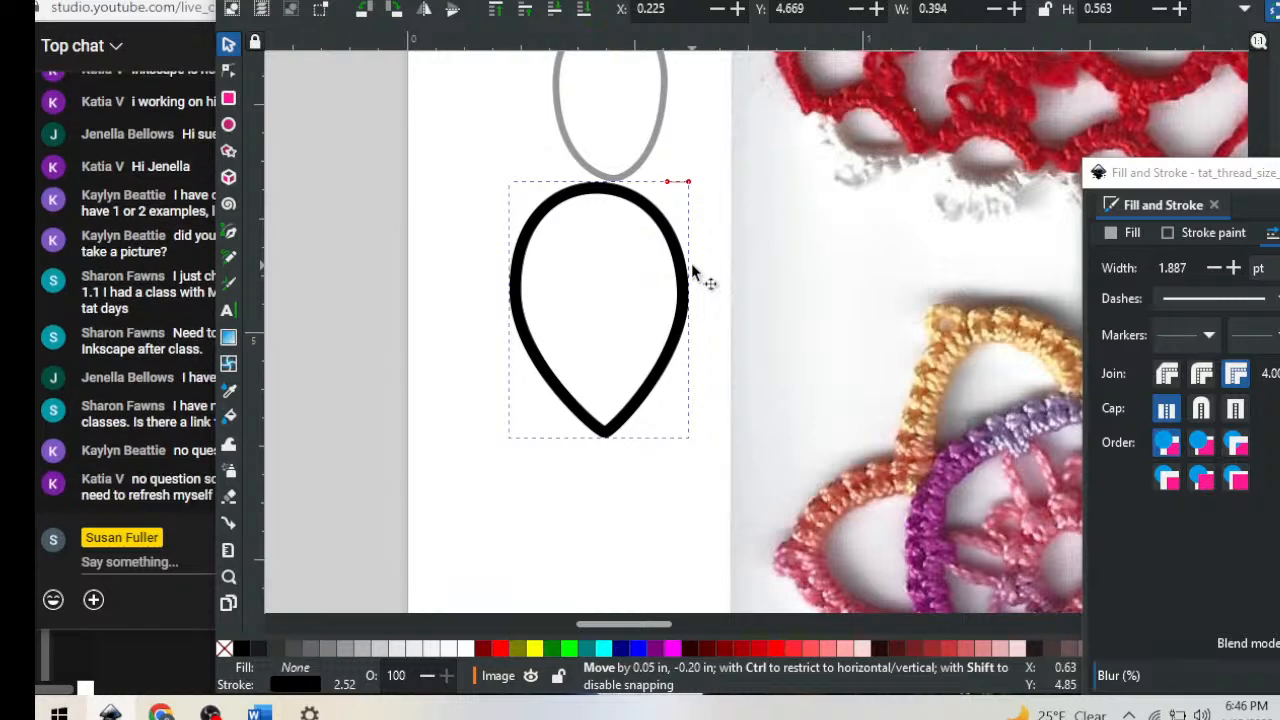
left_click_drag(693, 270, 693, 270)
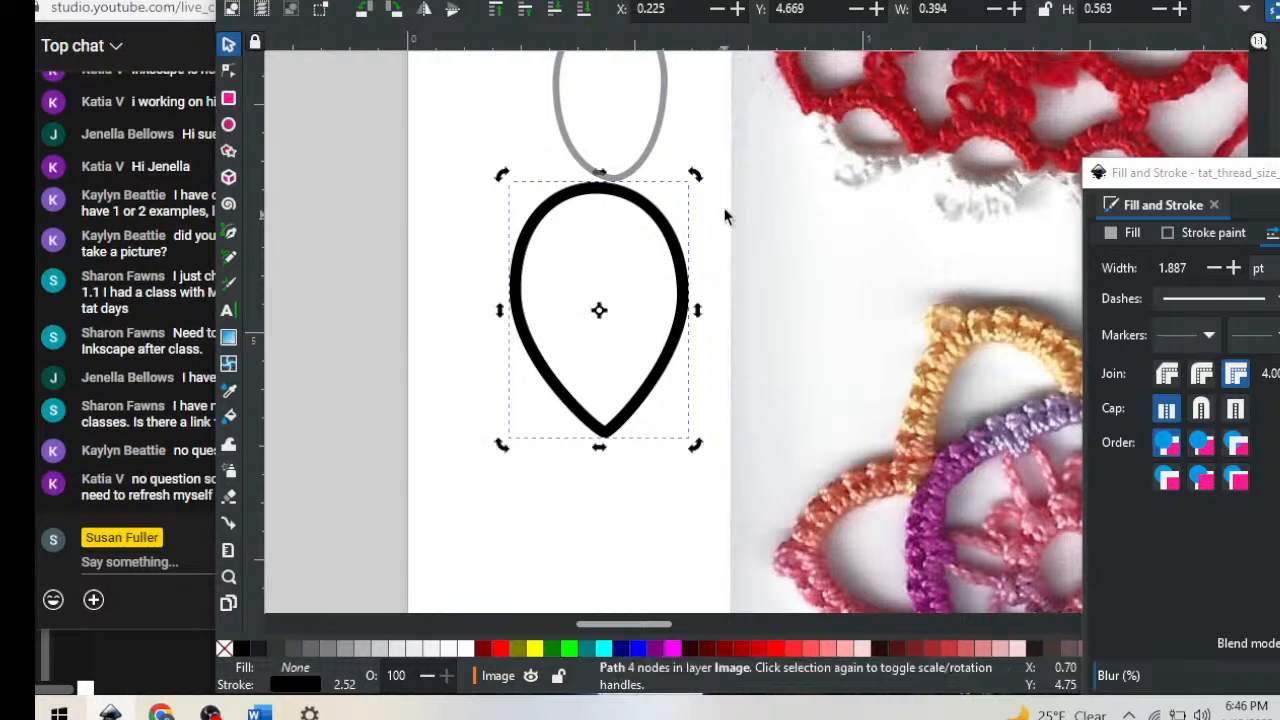
Add a vertical guide at about 0.78 in and move the black teardrop across it, to about X 0.499 in and Y 4.765 in
left_click(632, 205)
left_click_drag(258, 355, 764, 390)
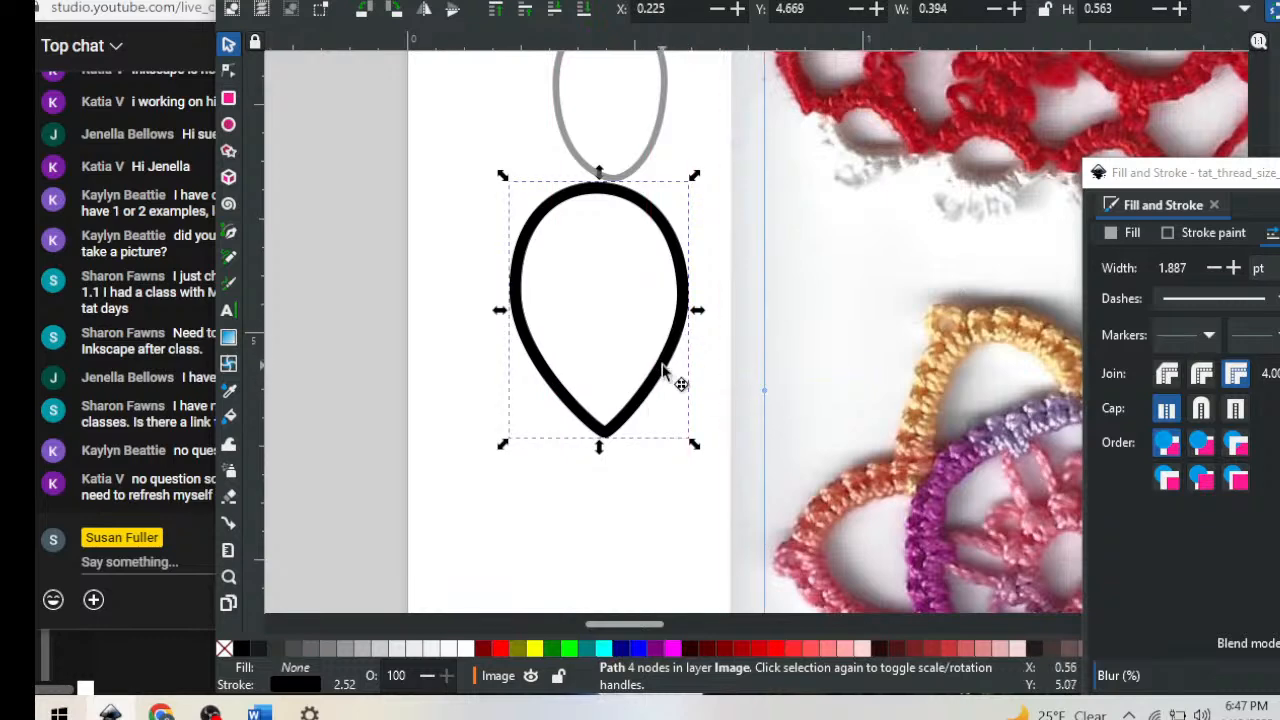
left_click_drag(666, 373, 738, 390)
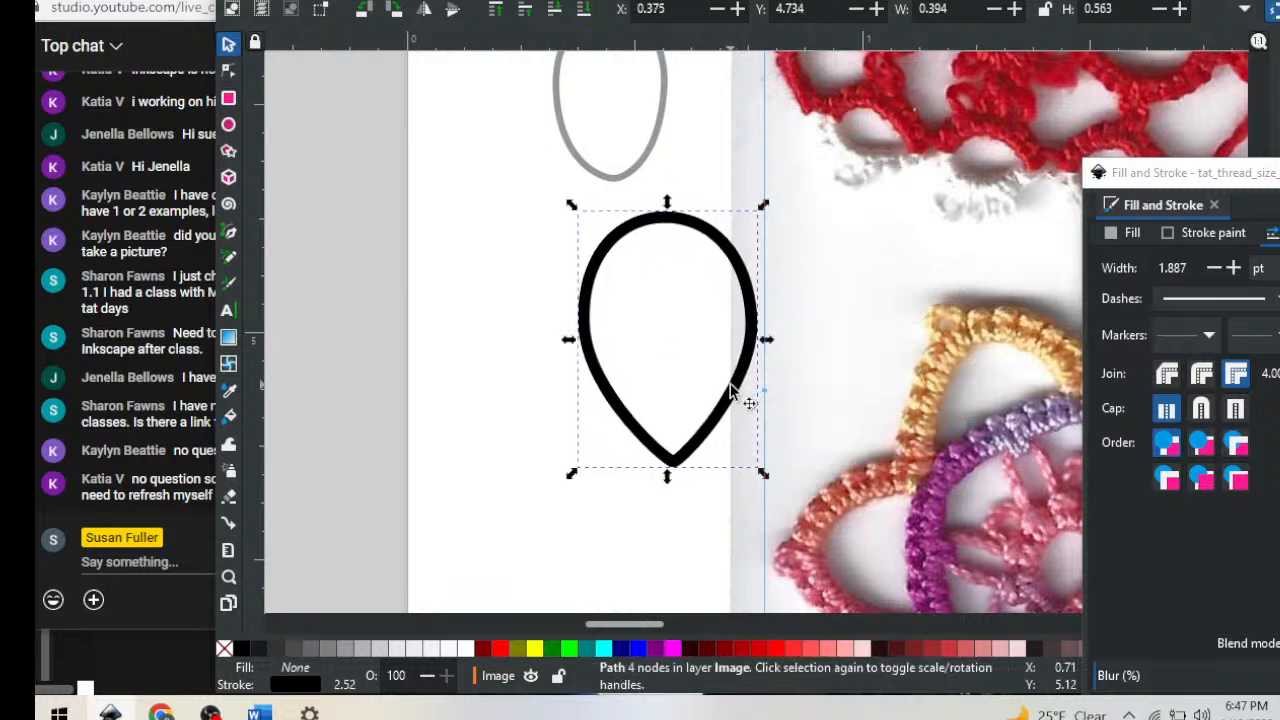
left_click_drag(766, 329, 811, 329)
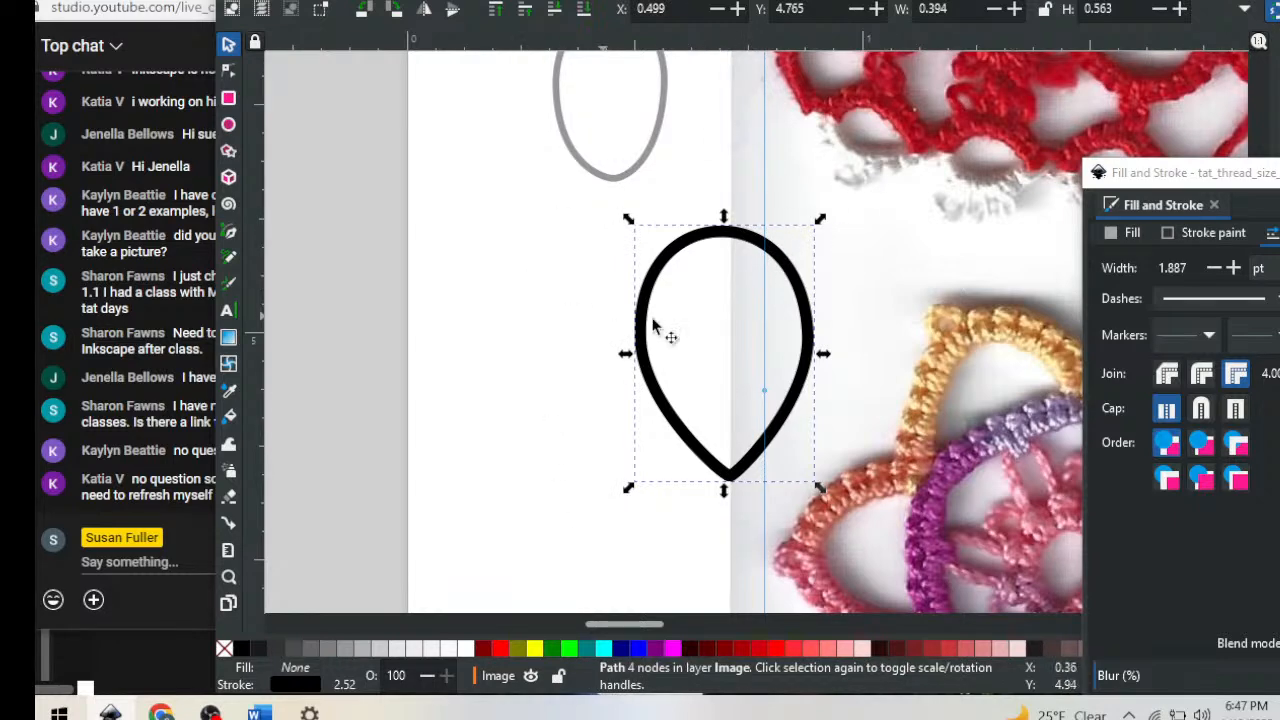
Move the black teardrop back under the grey ring, at about X 0.178 in and Y 4.669 in, and move the Fill and Stroke dialog aside
left_click_drag(775, 248, 620, 208)
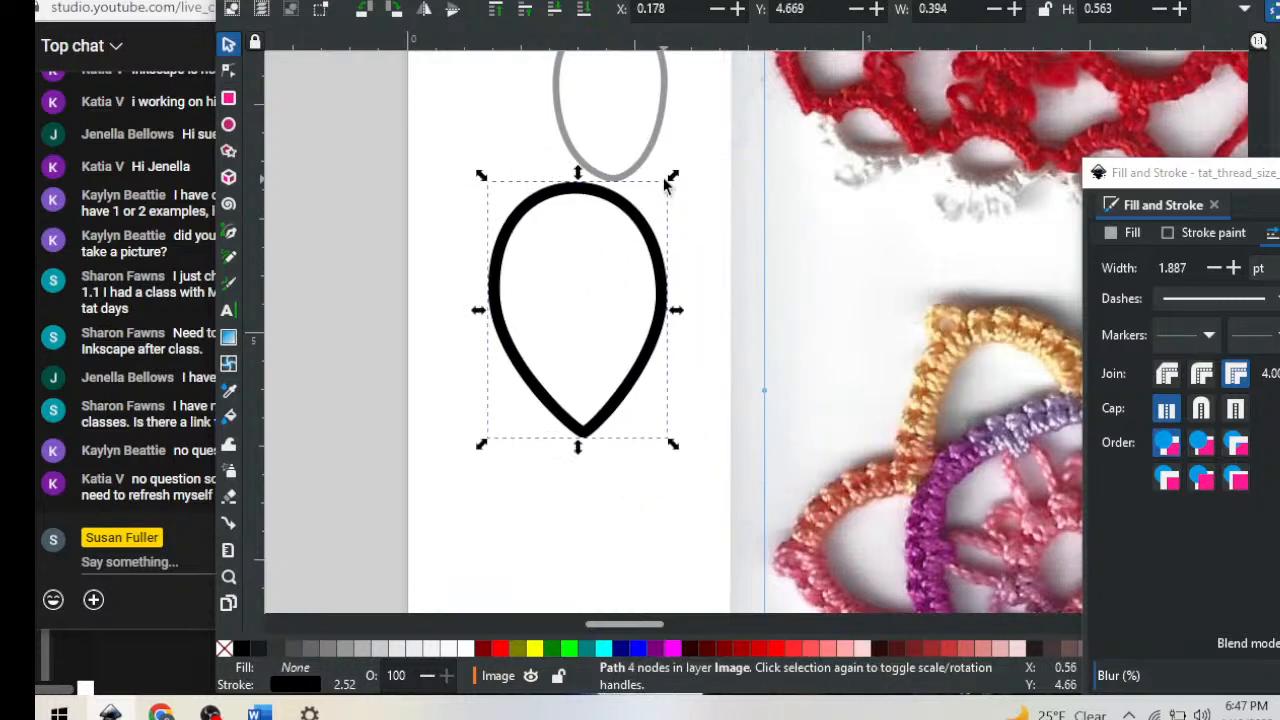
mouse_move(900, 2)
left_mouse_down()
mouse_move(872, 6)
mouse_move(895, 2)
left_mouse_up()
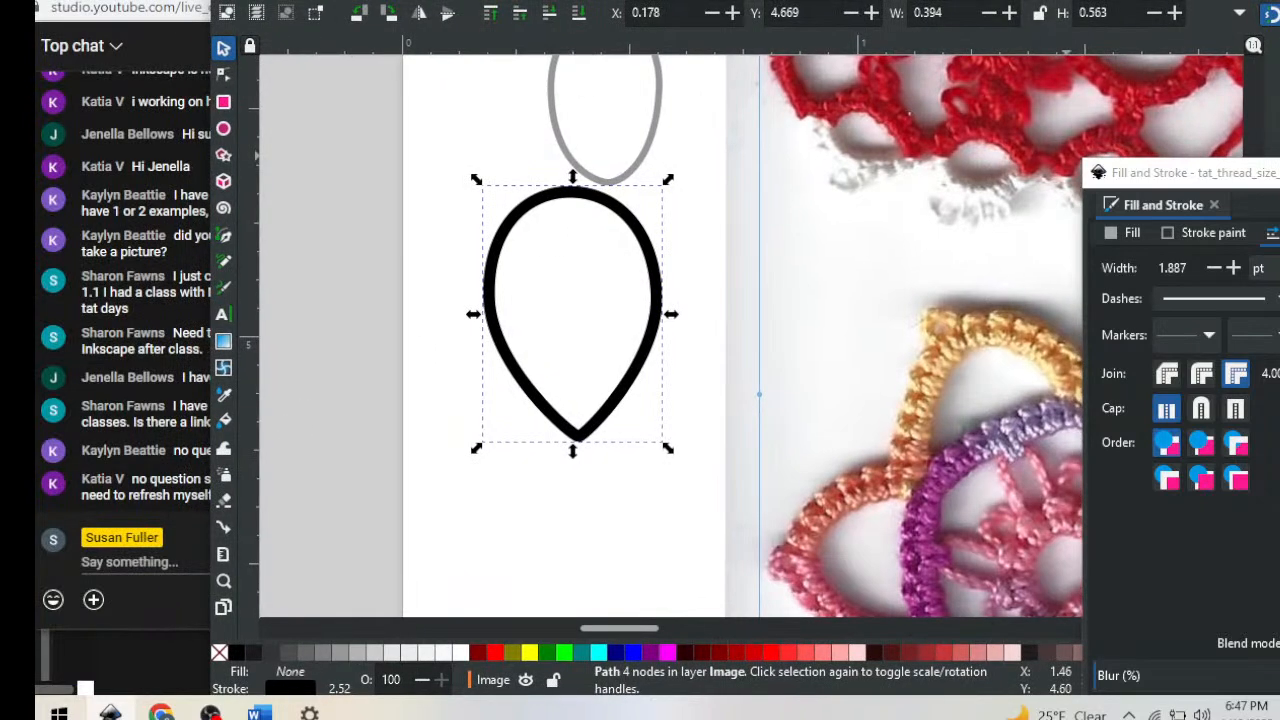
mouse_move(1228, 176)
left_mouse_down()
mouse_move(1197, 212)
mouse_move(1046, 668)
mouse_move(1058, 673)
left_mouse_up()
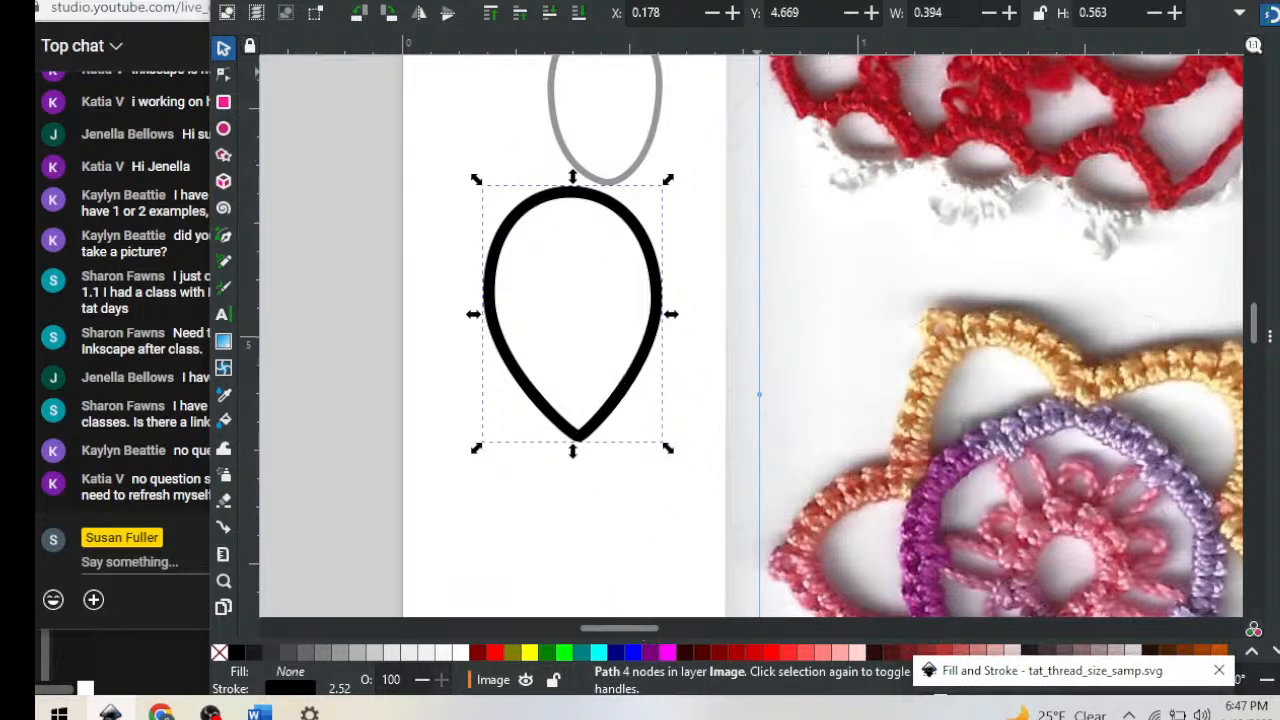
left_click_drag(778, 0, 788, 0)
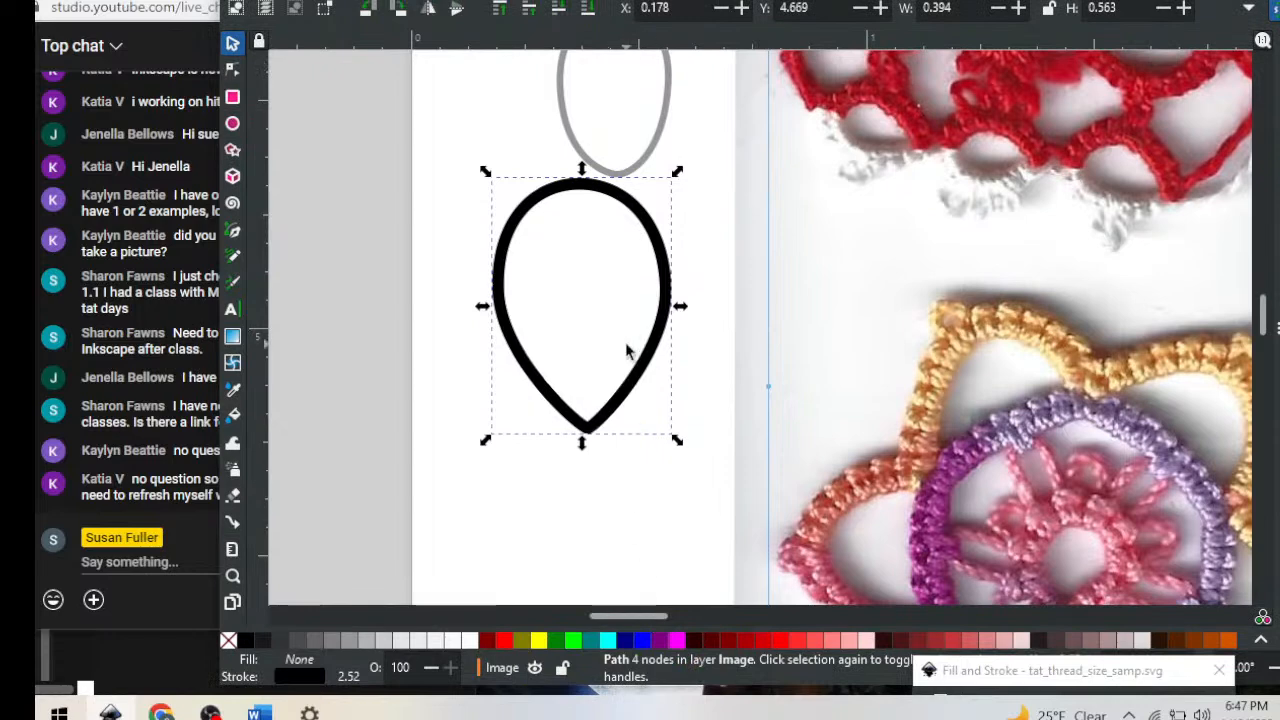
Display the black teardrop's path nodes, and return to the Selector tool
left_click(636, 385)
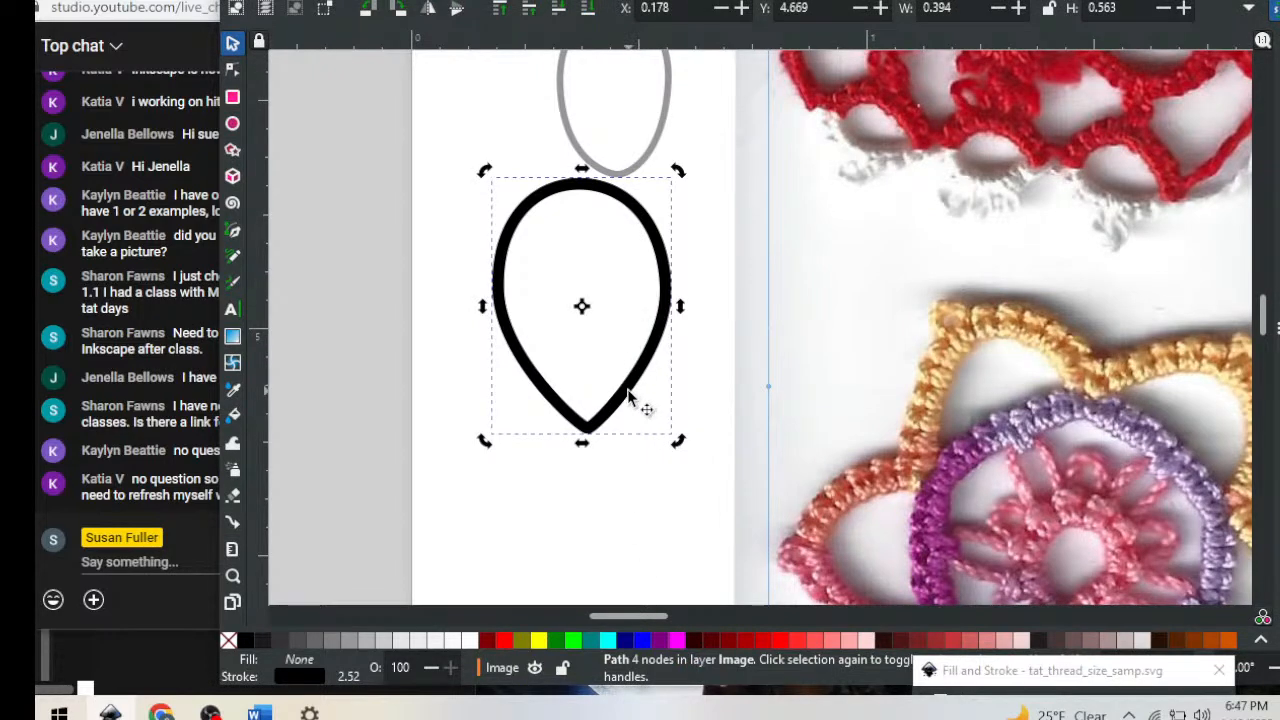
double_click(628, 390)
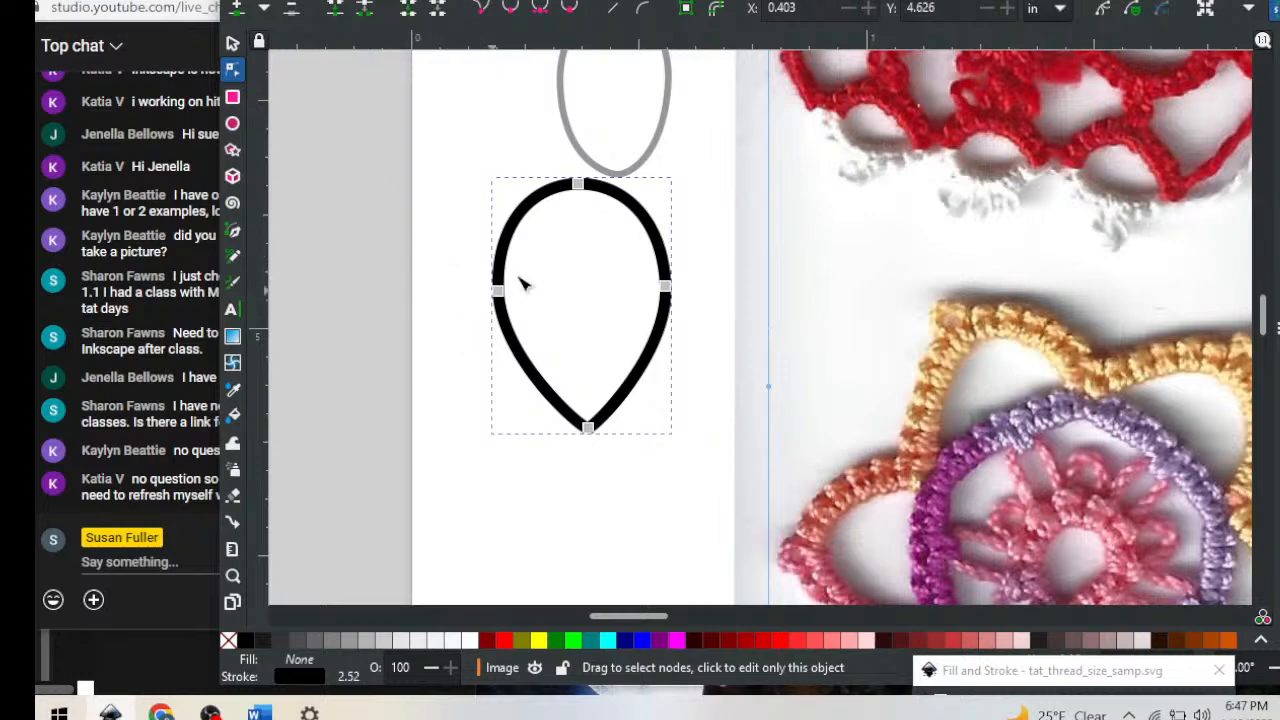
key("s")
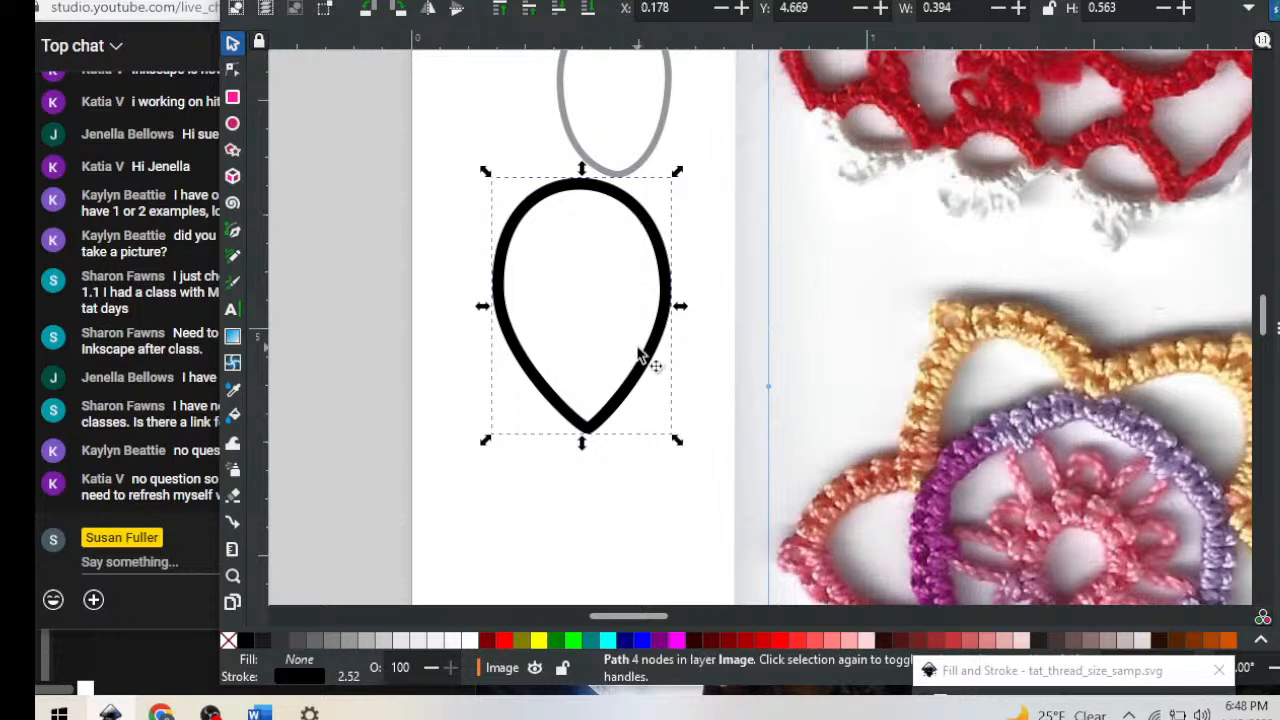
Move the black teardrop down clear of the grey ring and to the right, at about X 0.302 in and Y 4.720 in
left_click(597, 427)
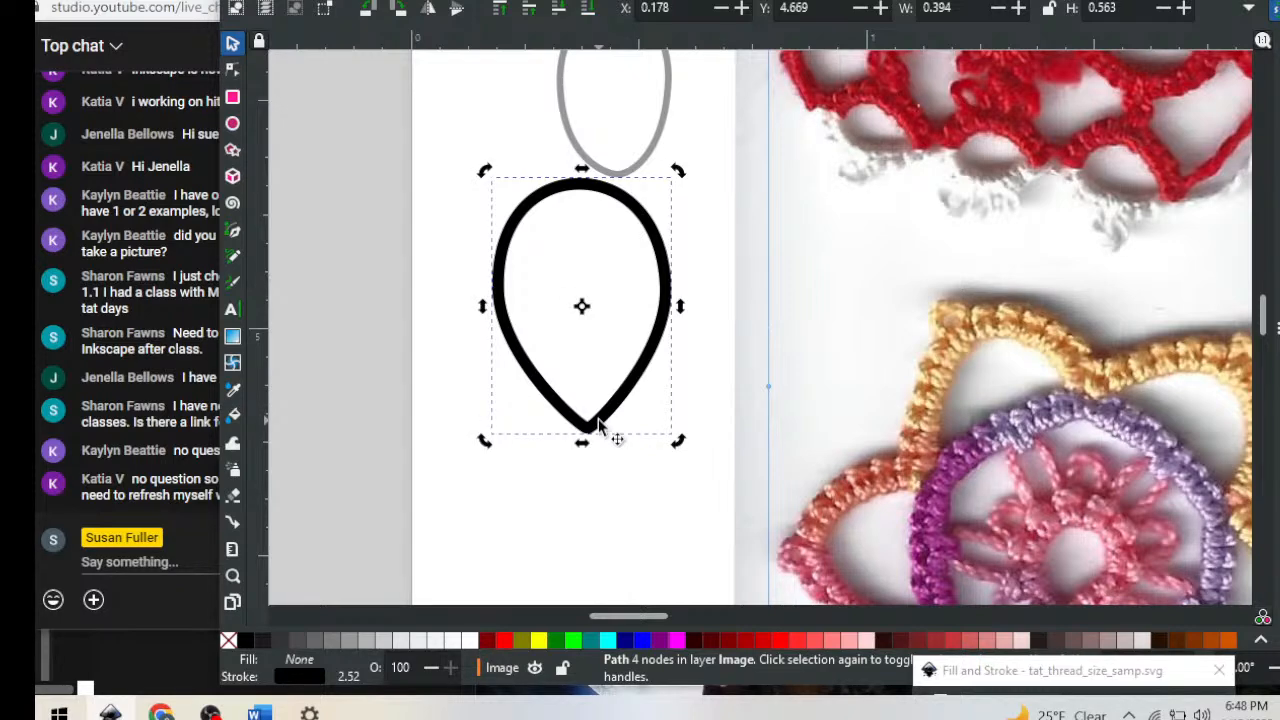
left_click_drag(597, 420, 597, 438)
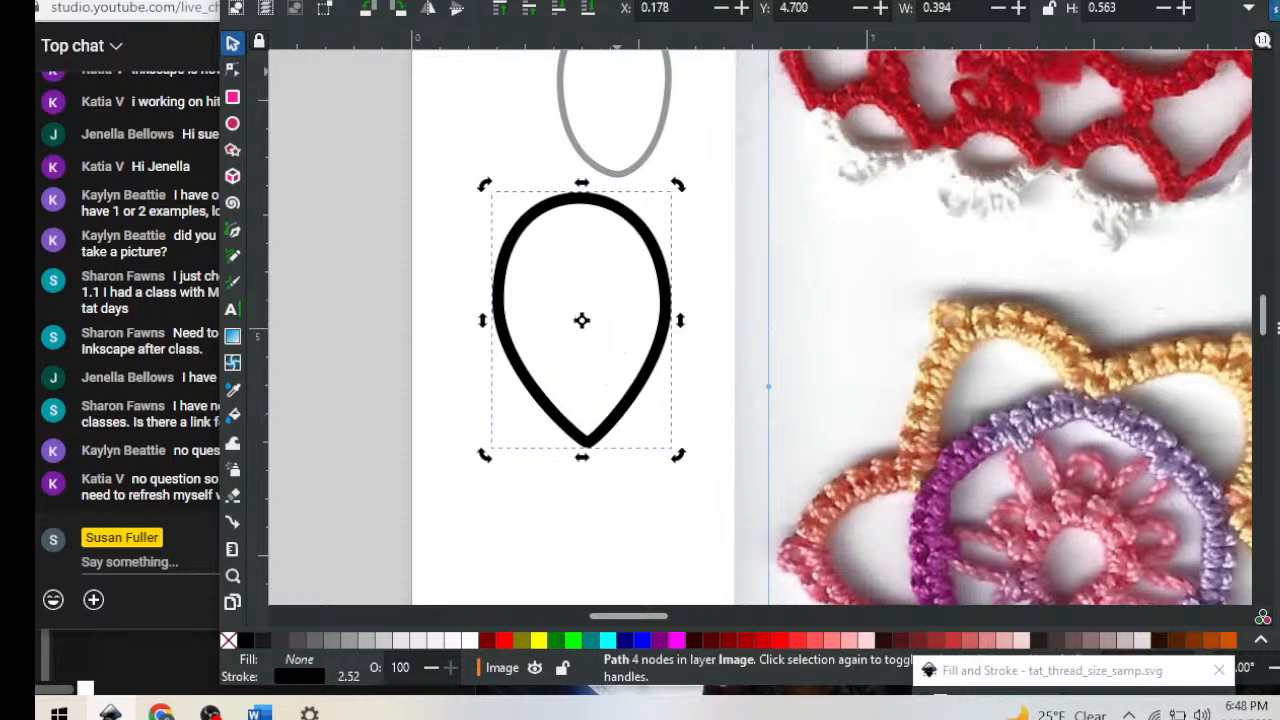
left_click_drag(618, 2, 651, 0)
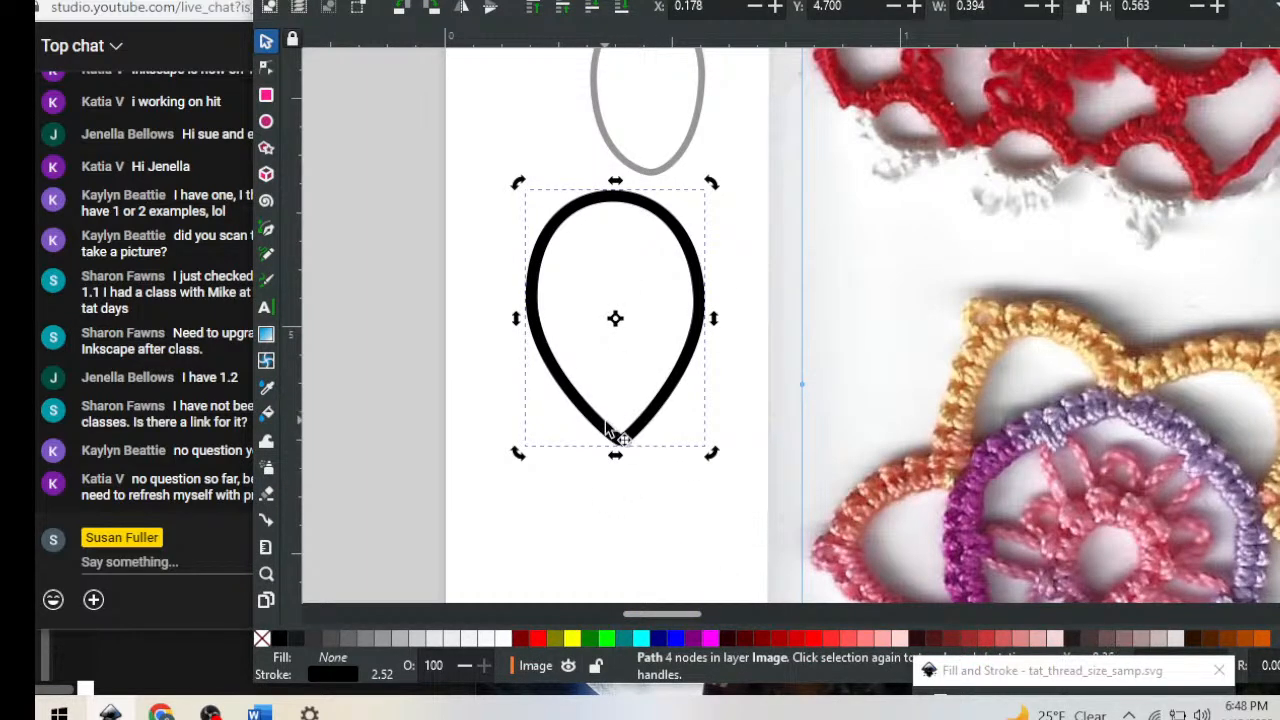
left_click_drag(621, 443, 620, 451)
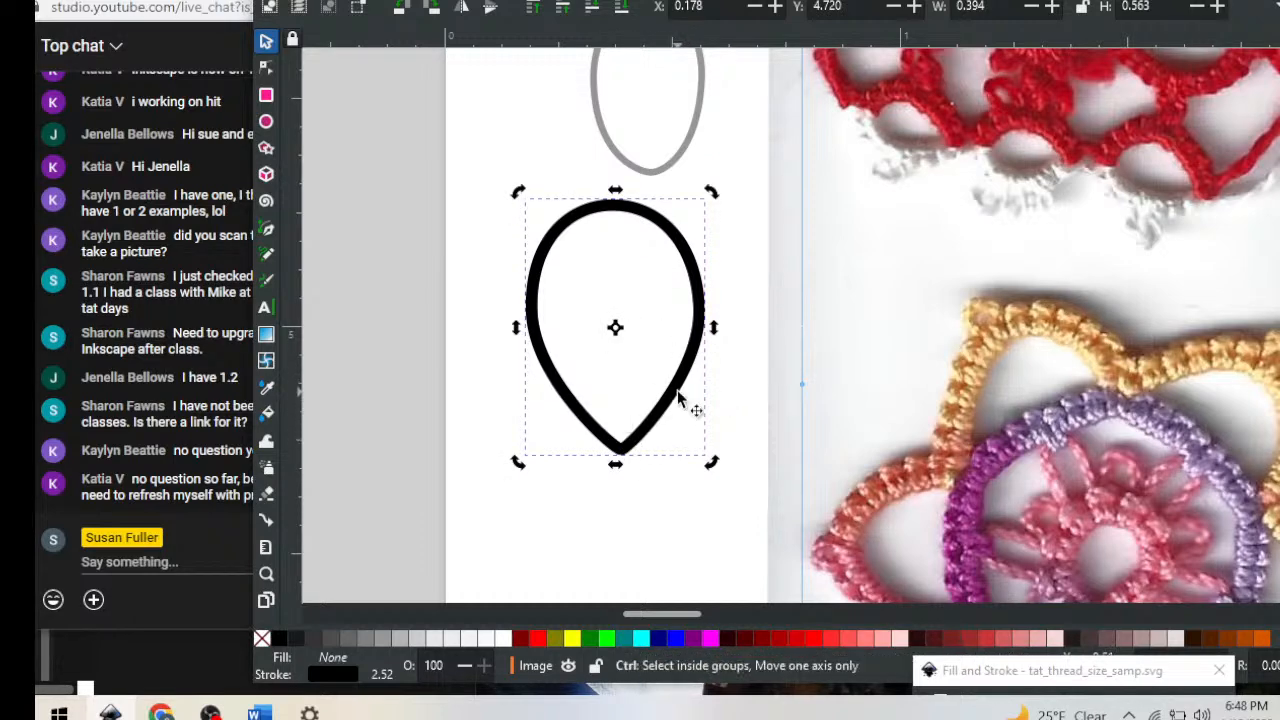
left_click_drag(677, 390, 734, 390)
Duplicate the black teardrop, try moving the copy down and left, and undo the copy's moves so it lies over the original
key("ctrl+d")
left_click_drag(671, 329, 594, 391)
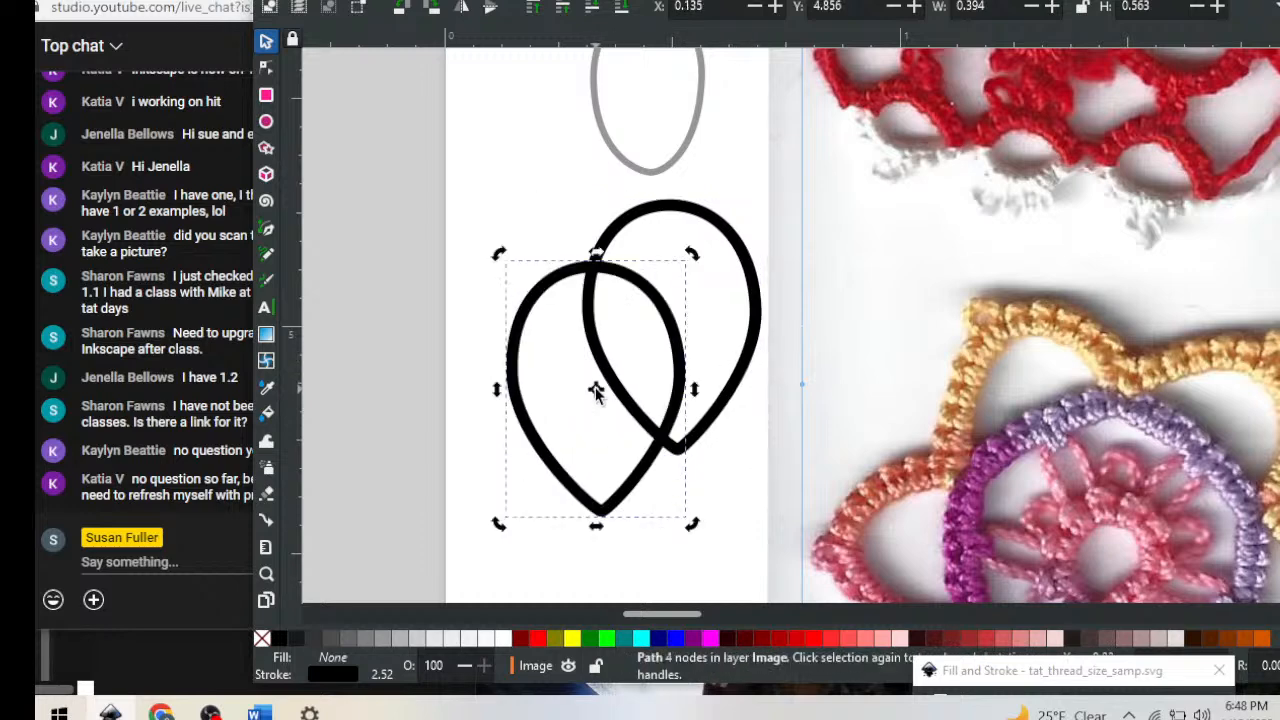
left_click_drag(610, 280, 503, 355)
key("ctrl+z")
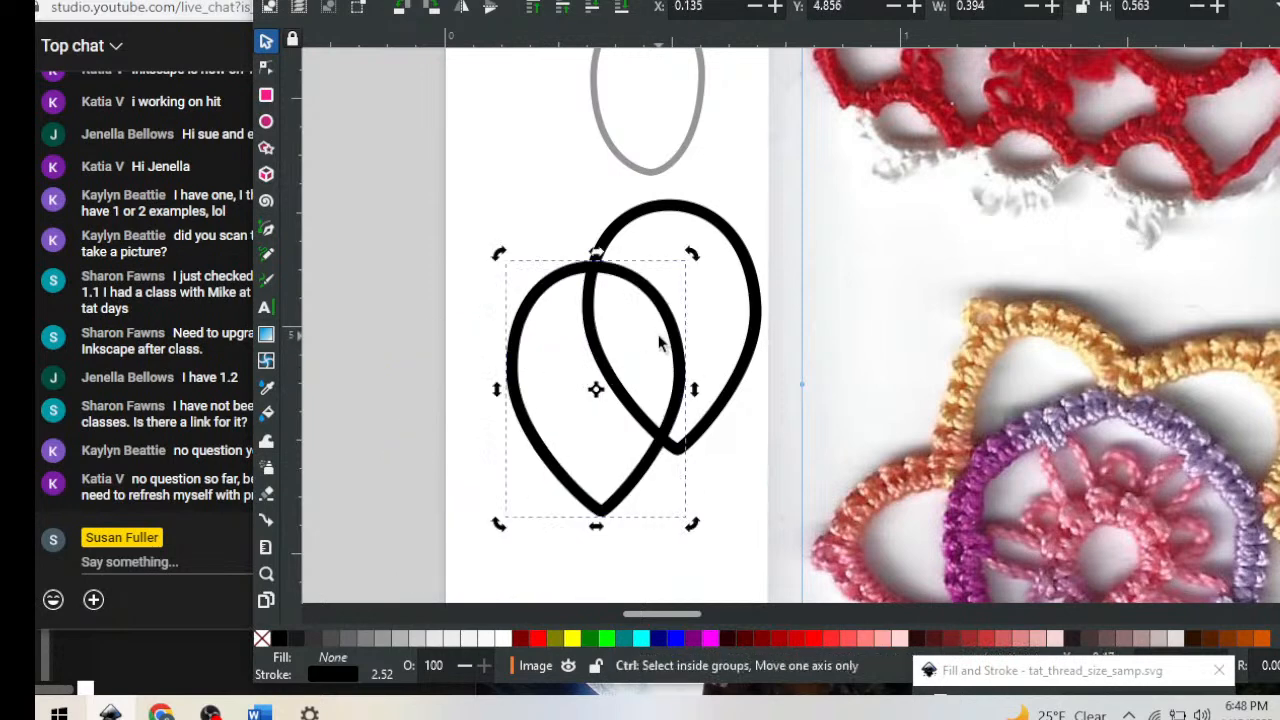
key("ctrl+z")
left_click(737, 234)
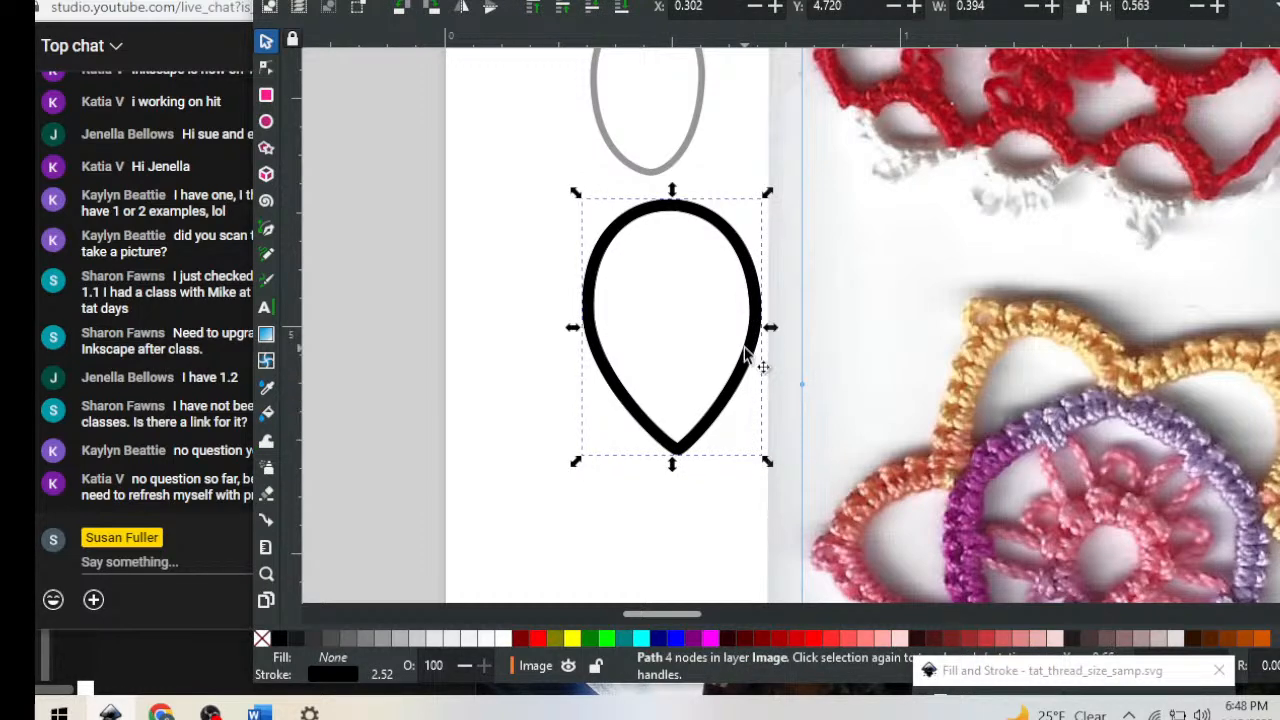
mouse_move(755, 345)
left_mouse_down()
mouse_move(794, 357)
mouse_move(767, 344)
left_mouse_up()
Open the Transform dialog for the teardrop copy and examine its Move, Scale and Rotate settings
scroll(885, 341, "down", 2)
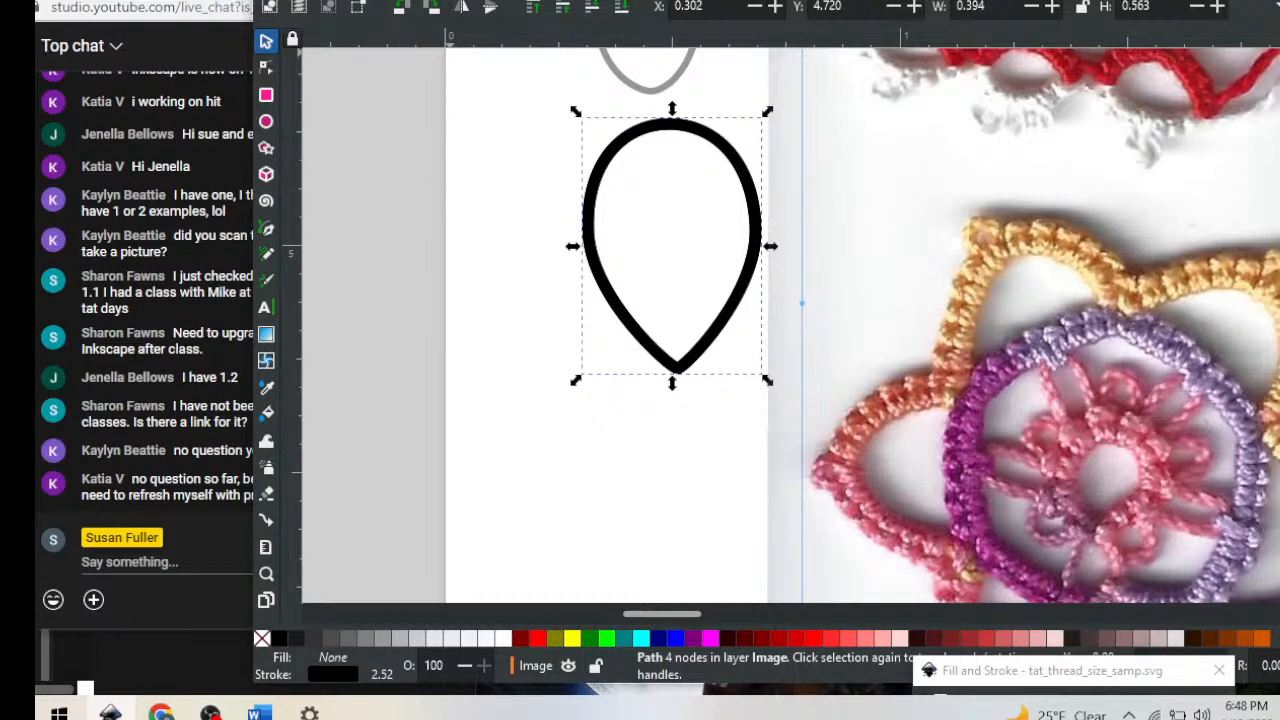
left_click(431, 0)
mouse_move(504, 639)
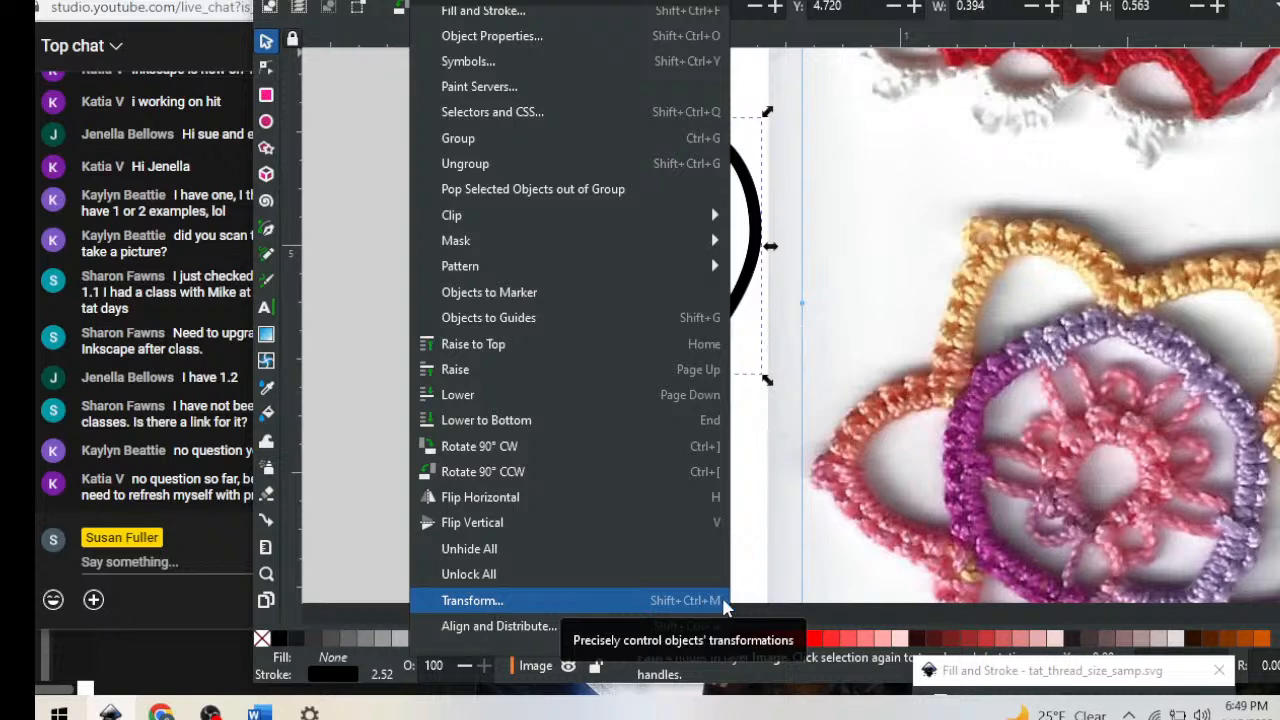
left_click(495, 604)
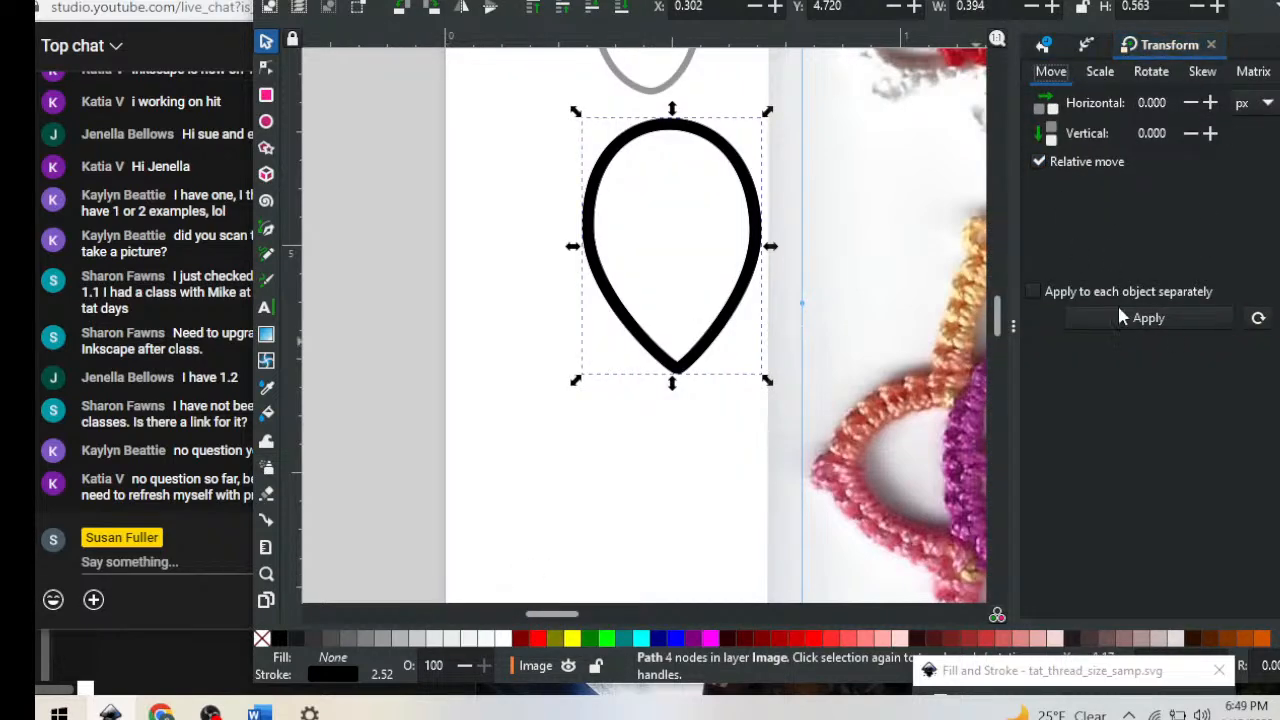
left_click_drag(1028, 0, 957, 2)
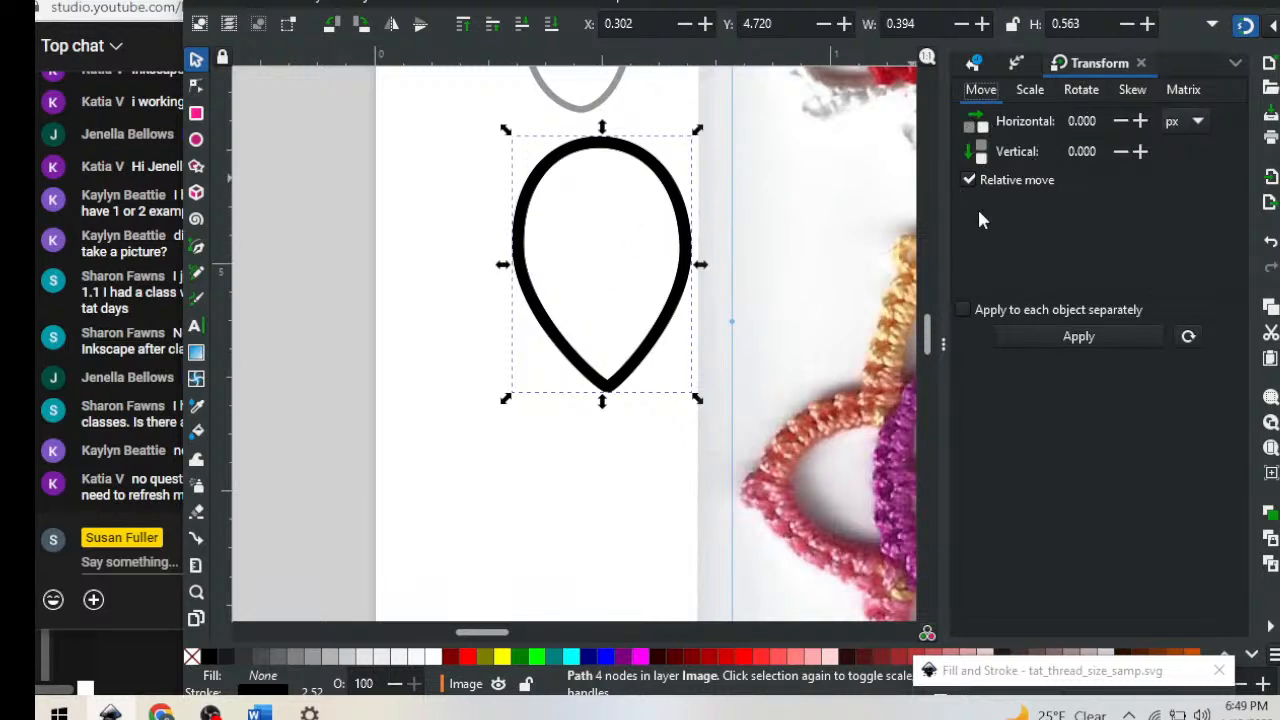
left_click(1031, 92)
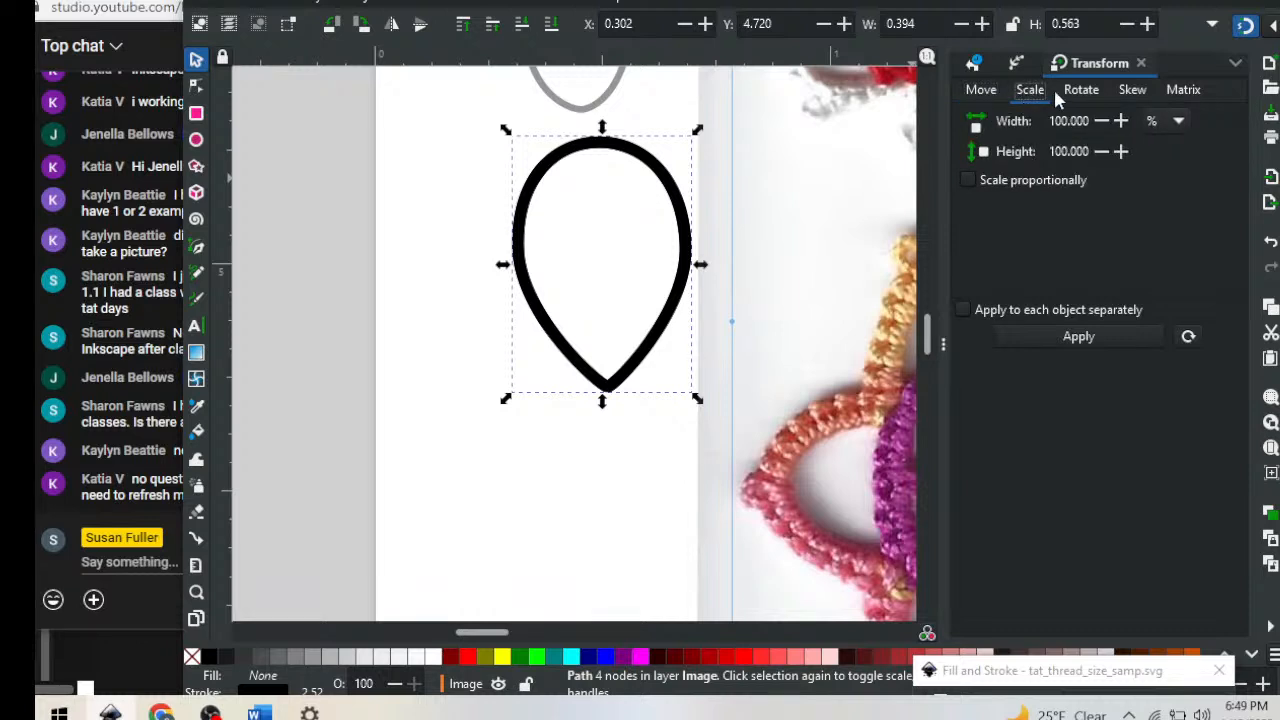
left_click(1083, 91)
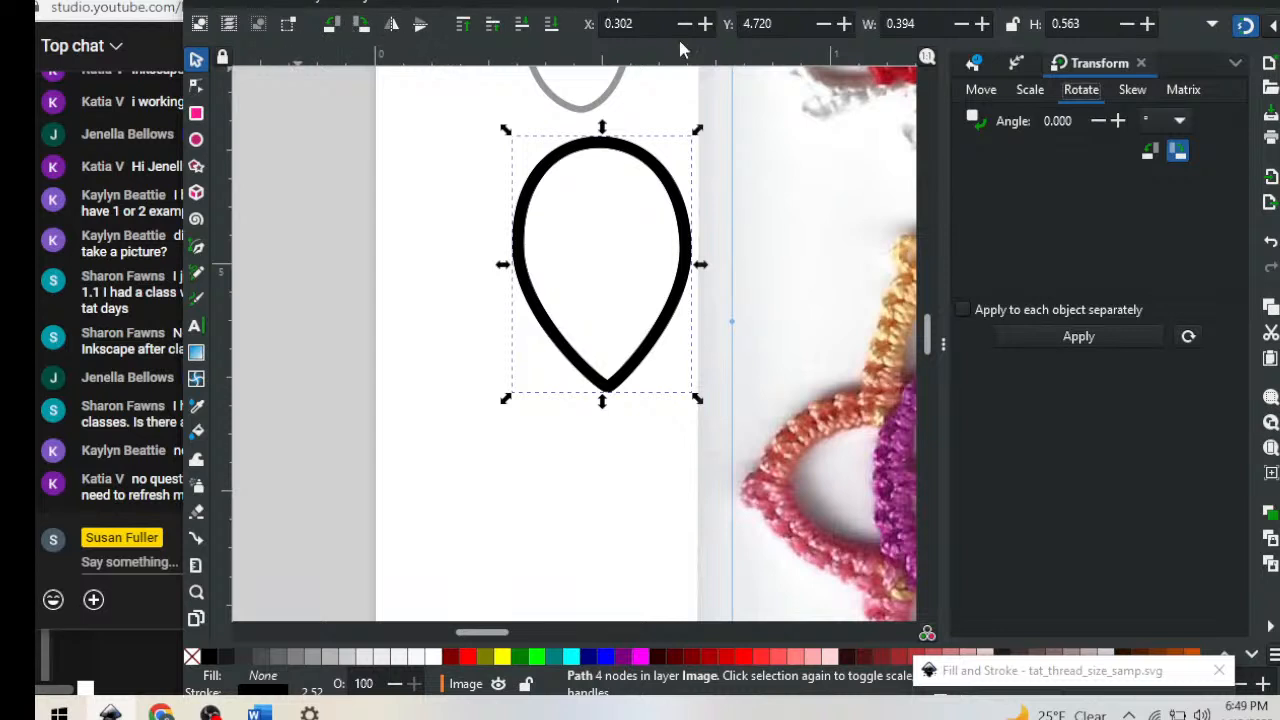
Try rotating the teardrop copy clockwise about its middle, and undo the rotation
left_click(680, 215)
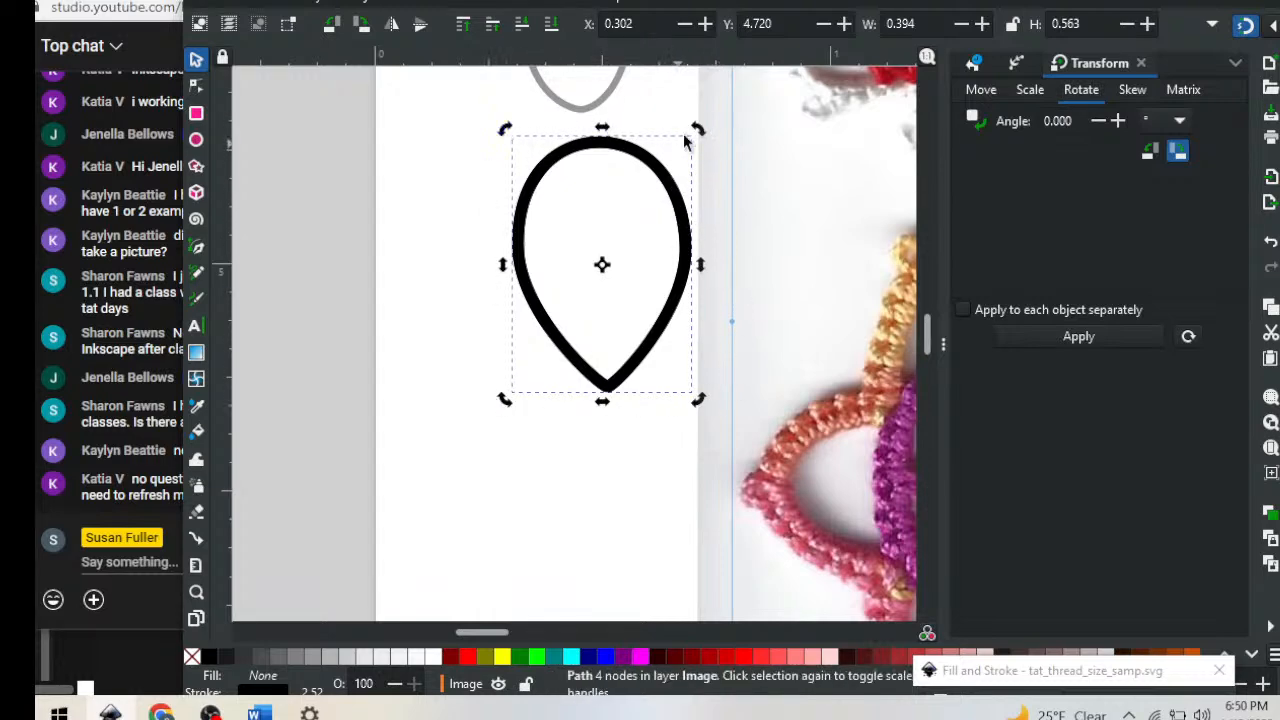
left_click_drag(698, 127, 572, 428)
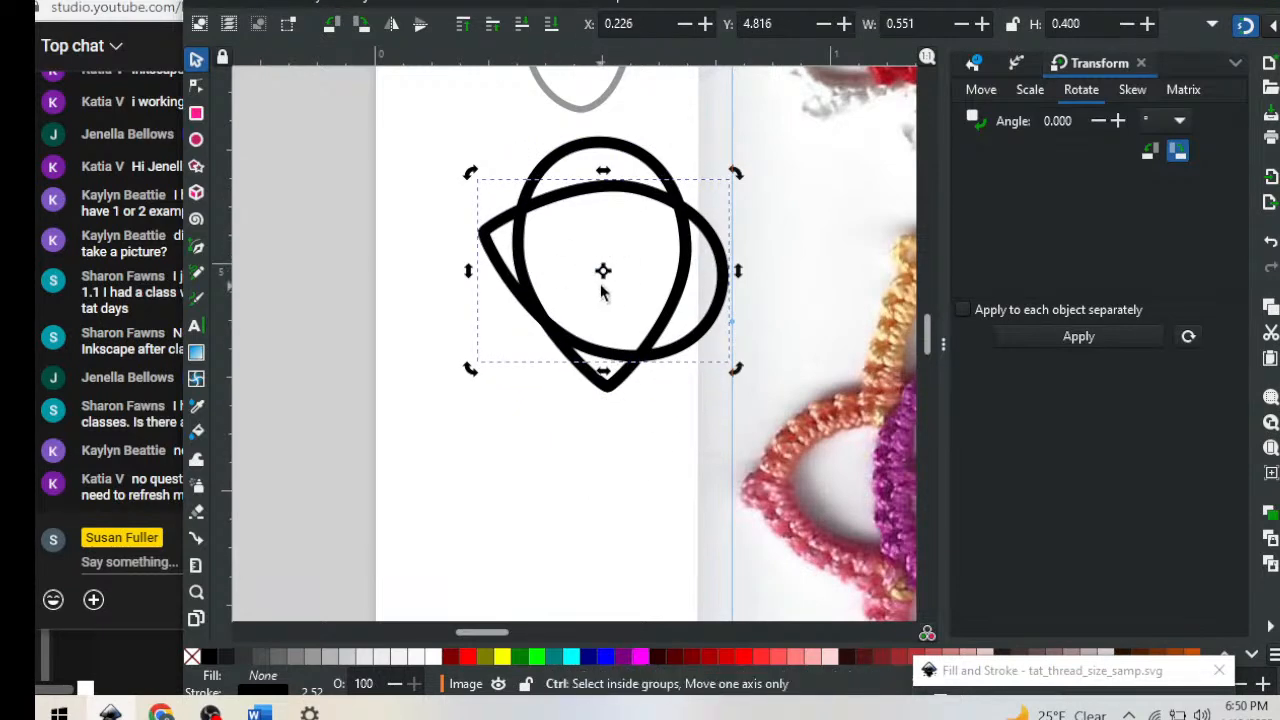
key("ctrl+z")
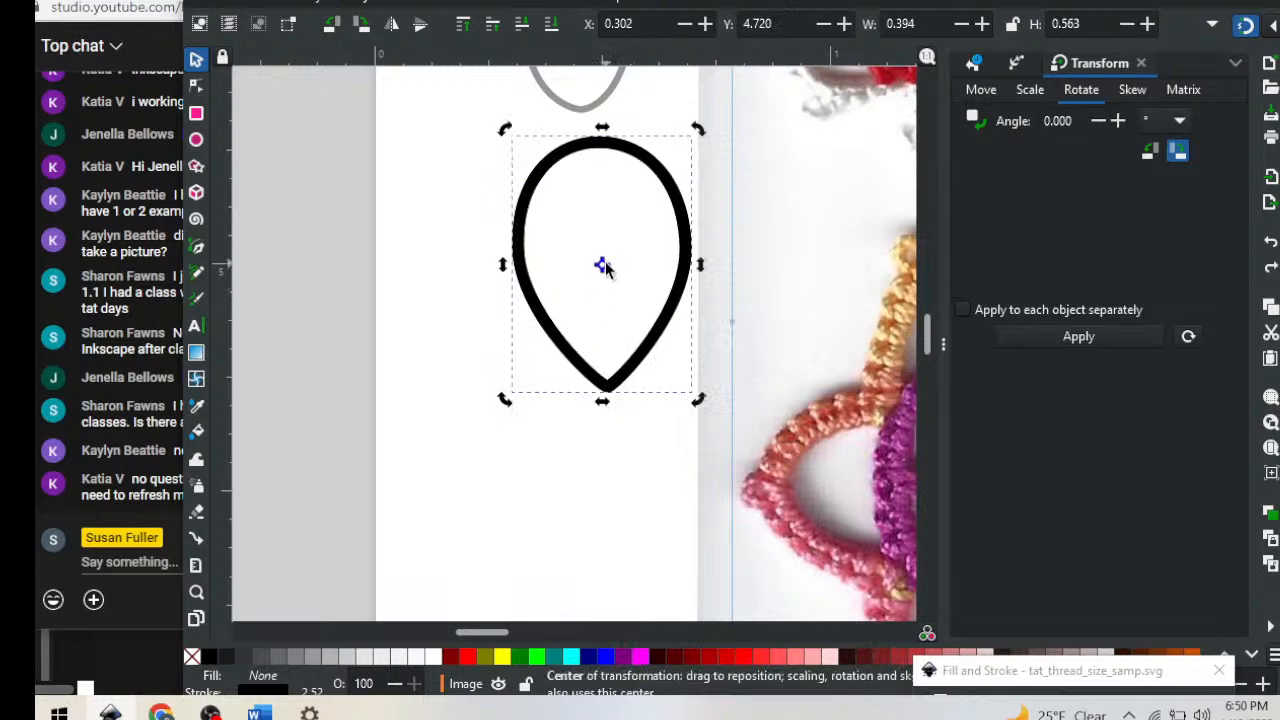
Try placing the teardrop copy's rotation centre on its pointed lower end, and restore the centre to the middle
left_click_drag(602, 266, 607, 385)
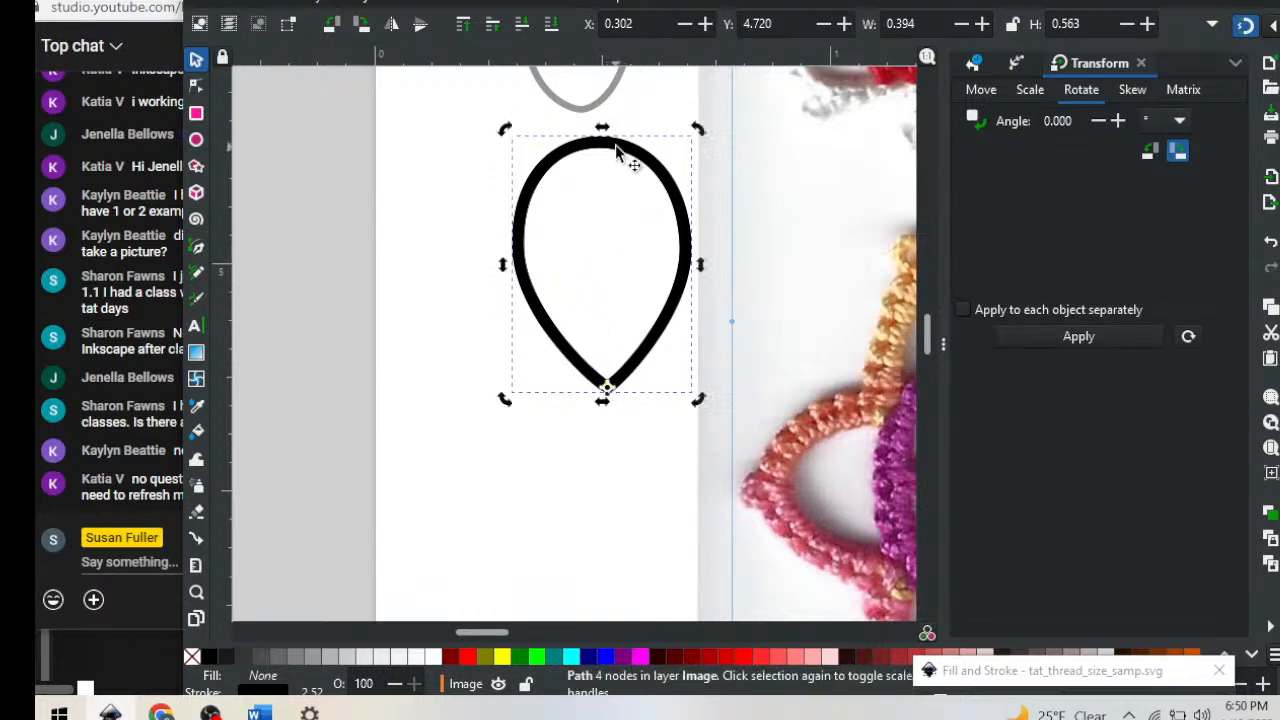
mouse_move(617, 147)
left_mouse_down()
mouse_move(680, 202)
mouse_move(616, 167)
left_mouse_up()
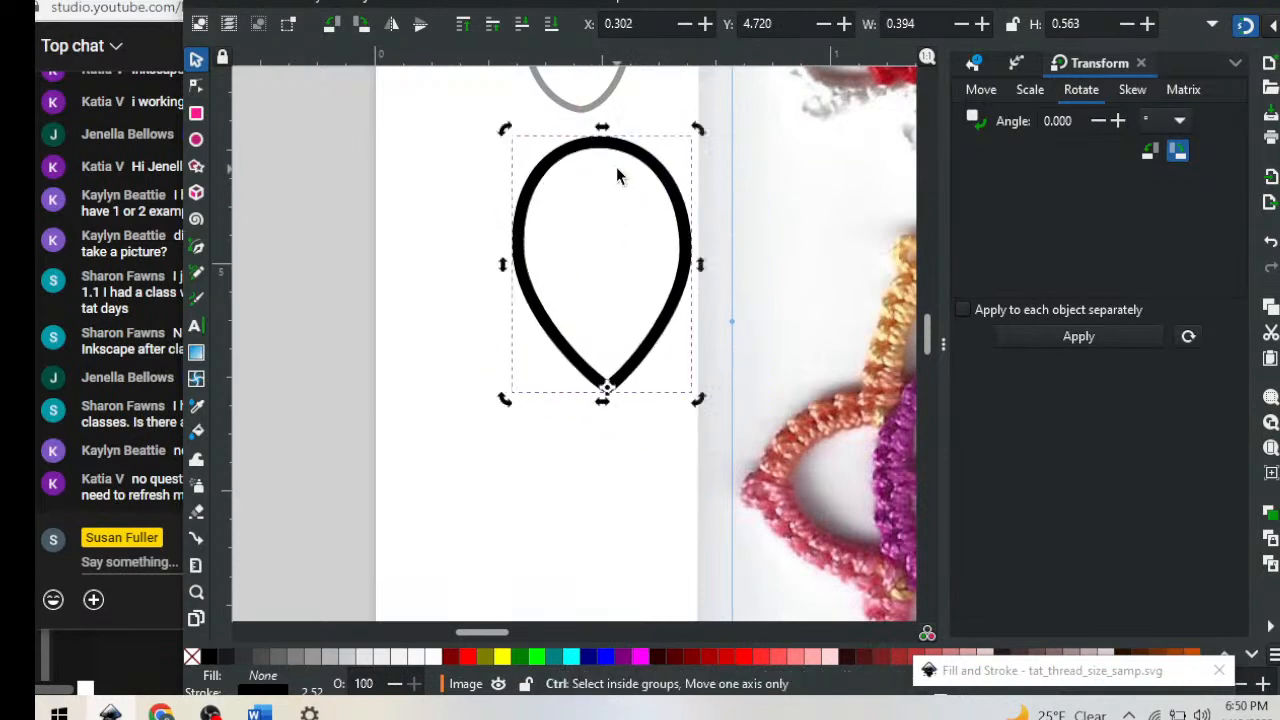
left_click(597, 260)
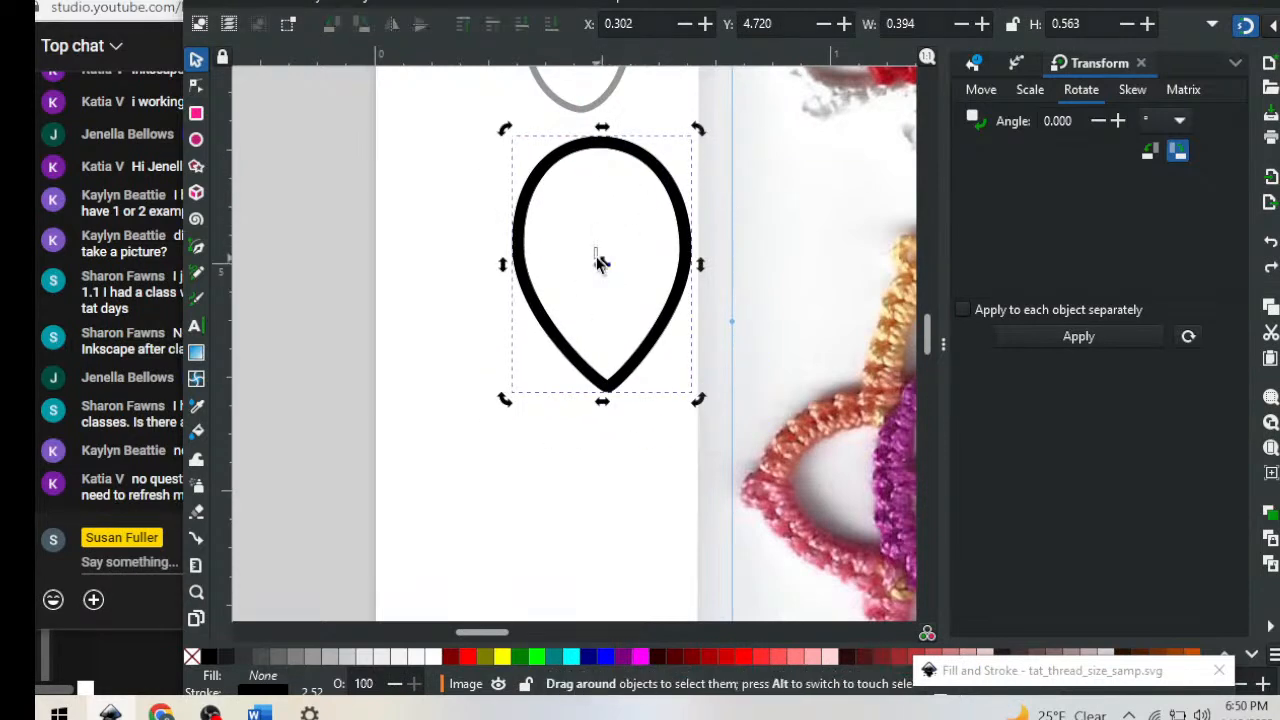
left_click(686, 232)
left_click(686, 232)
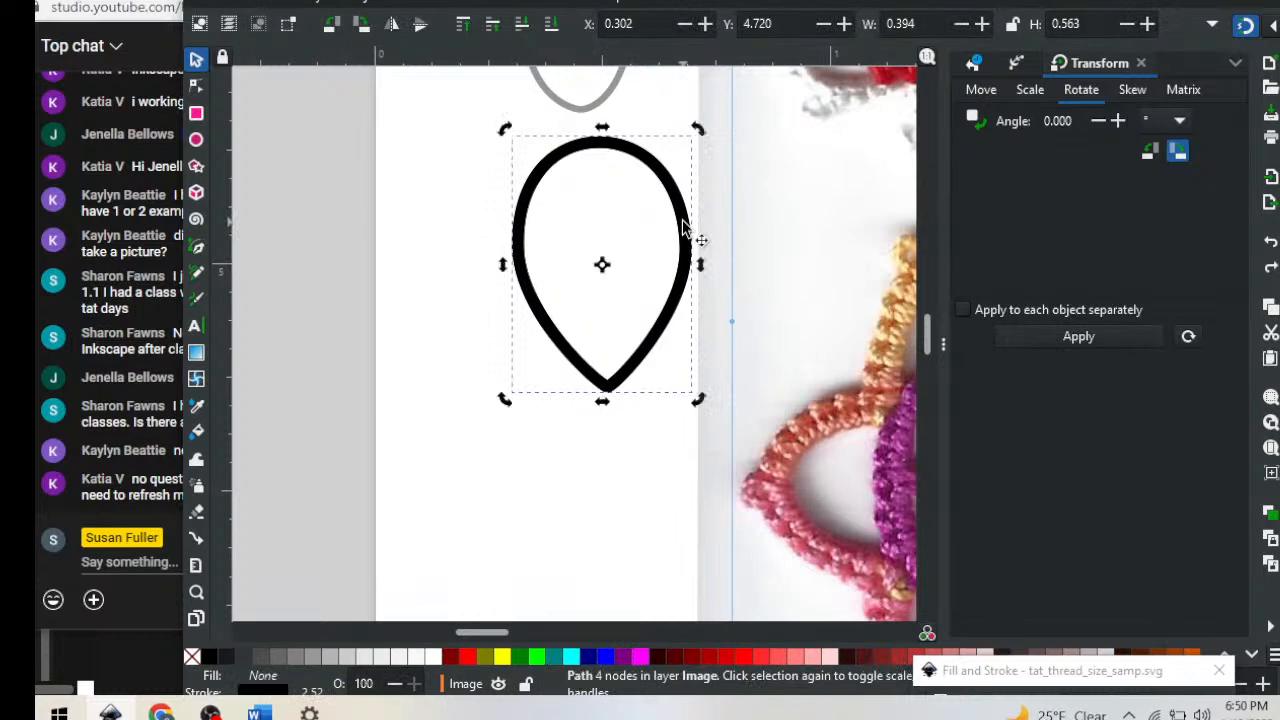
Try rotating the teardrop clockwise about a rotation centre placed on its pointed lower end
left_click_drag(604, 265, 605, 388)
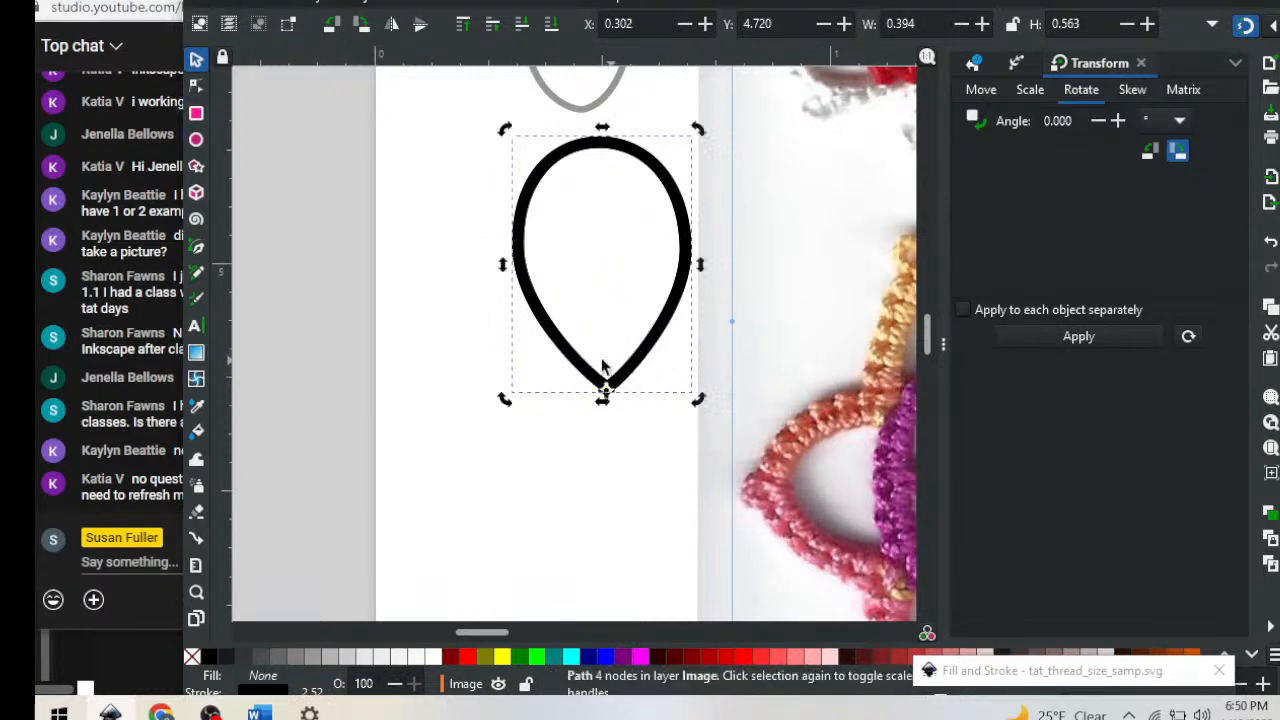
left_click_drag(697, 124, 814, 280)
key("Escape")
key("Escape")
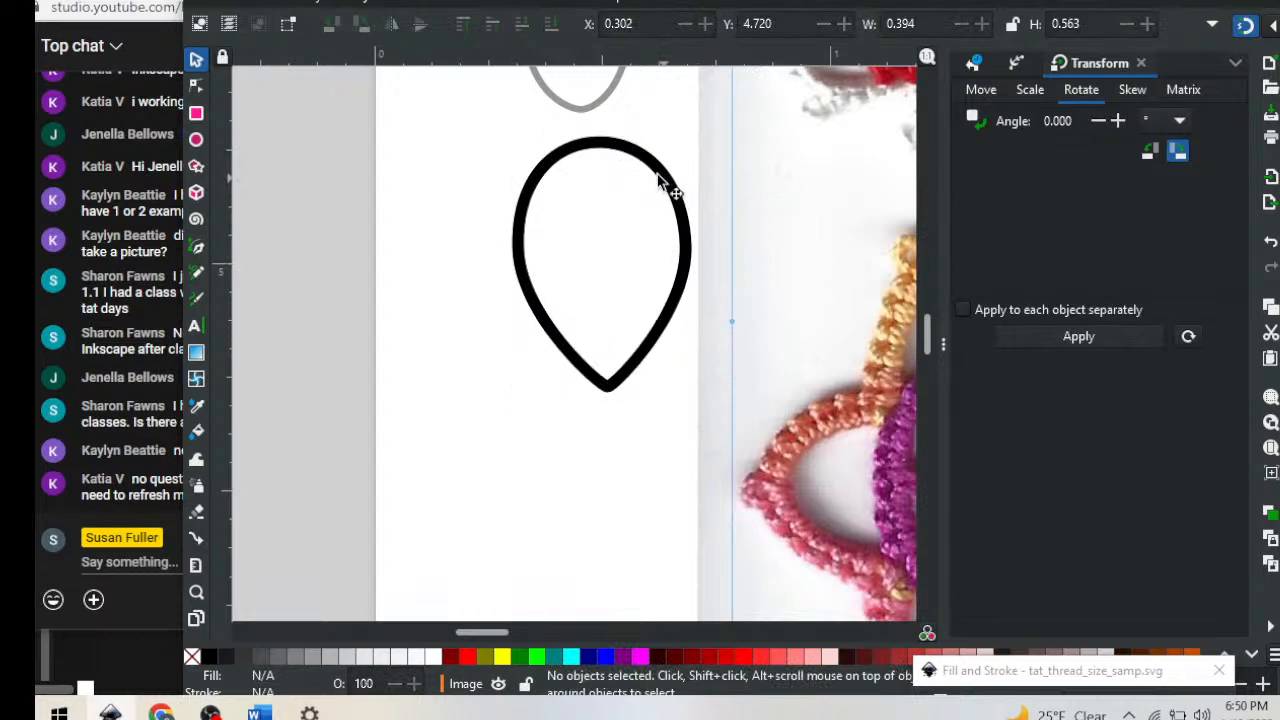
Move the teardrop left across the page's left edge, then try rotating it slightly clockwise about its middle and undo the rotation
left_click_drag(664, 182, 441, 160)
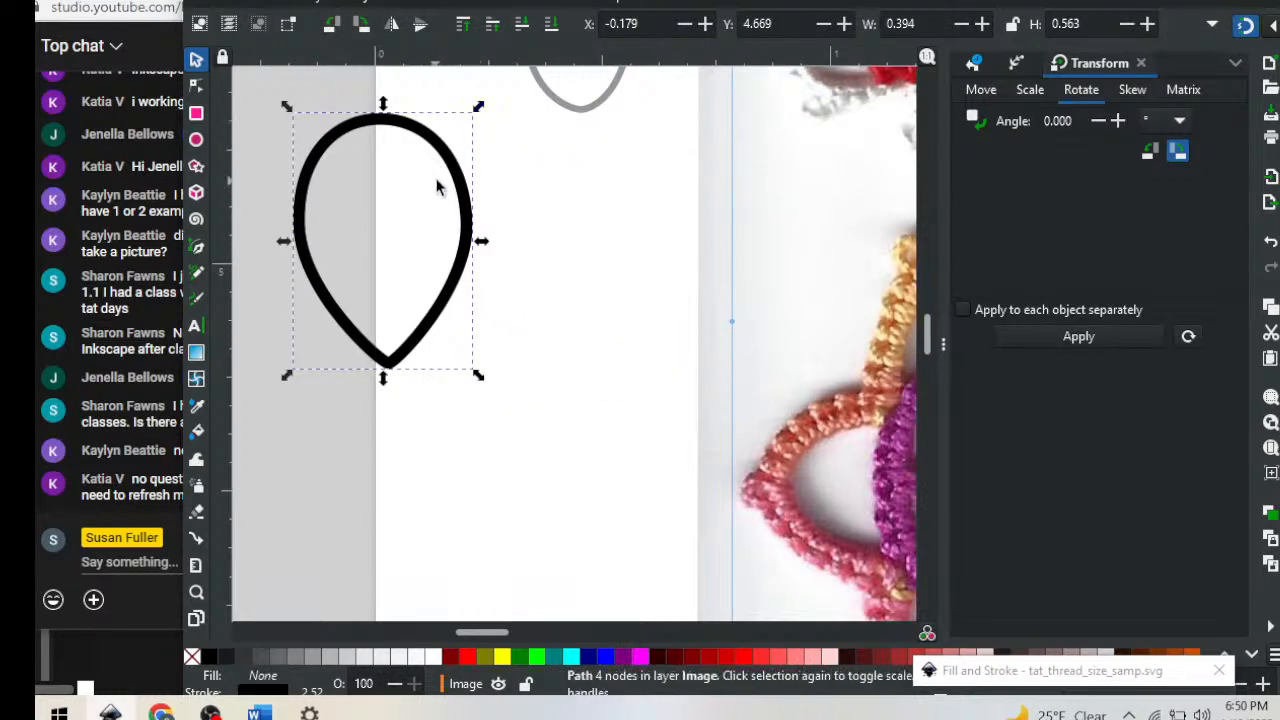
left_click(455, 174)
left_click_drag(480, 107, 517, 177)
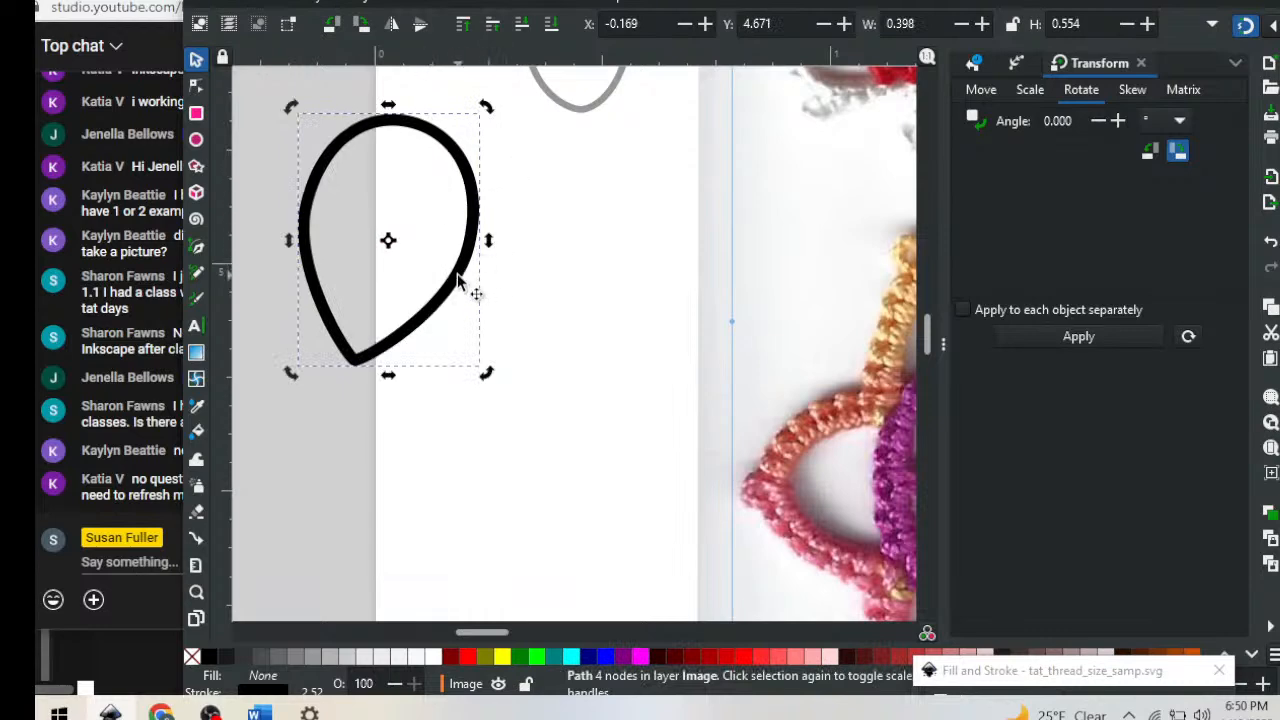
key("ctrl+z")
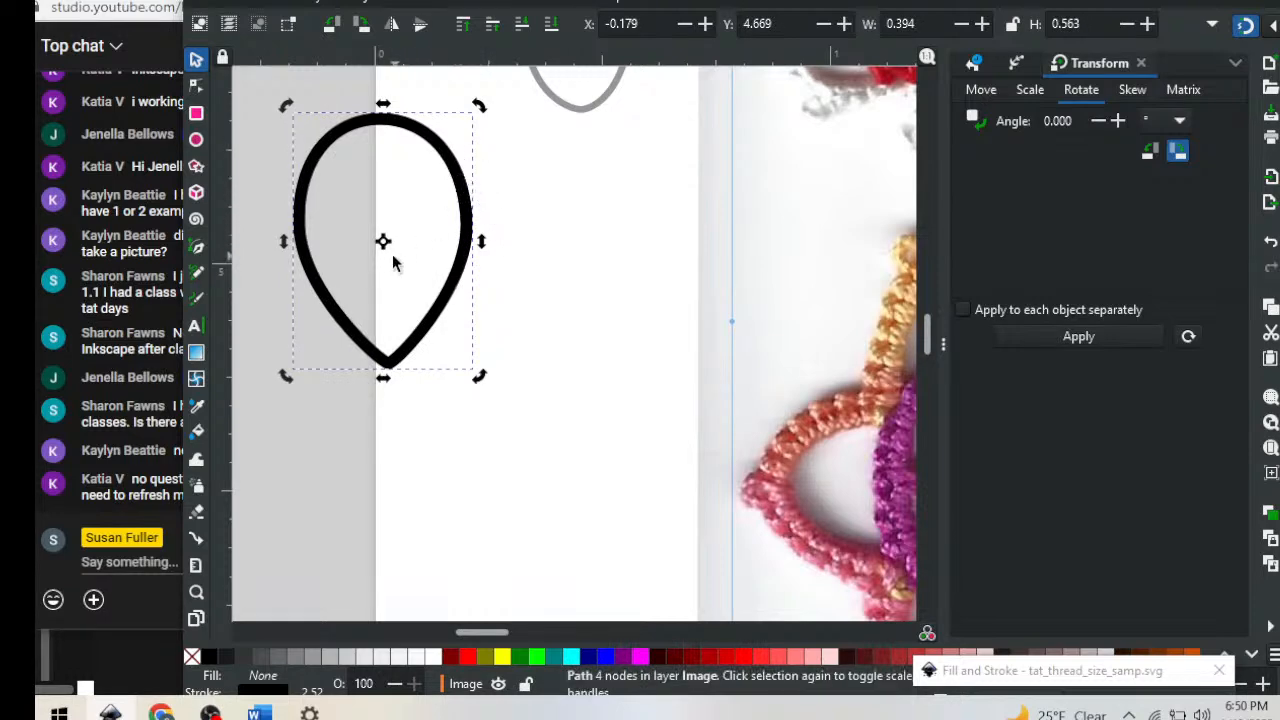
Place the teardrop's rotation centre on its pointed lower end and duplicate the teardrop in place
left_click_drag(384, 243, 389, 360)
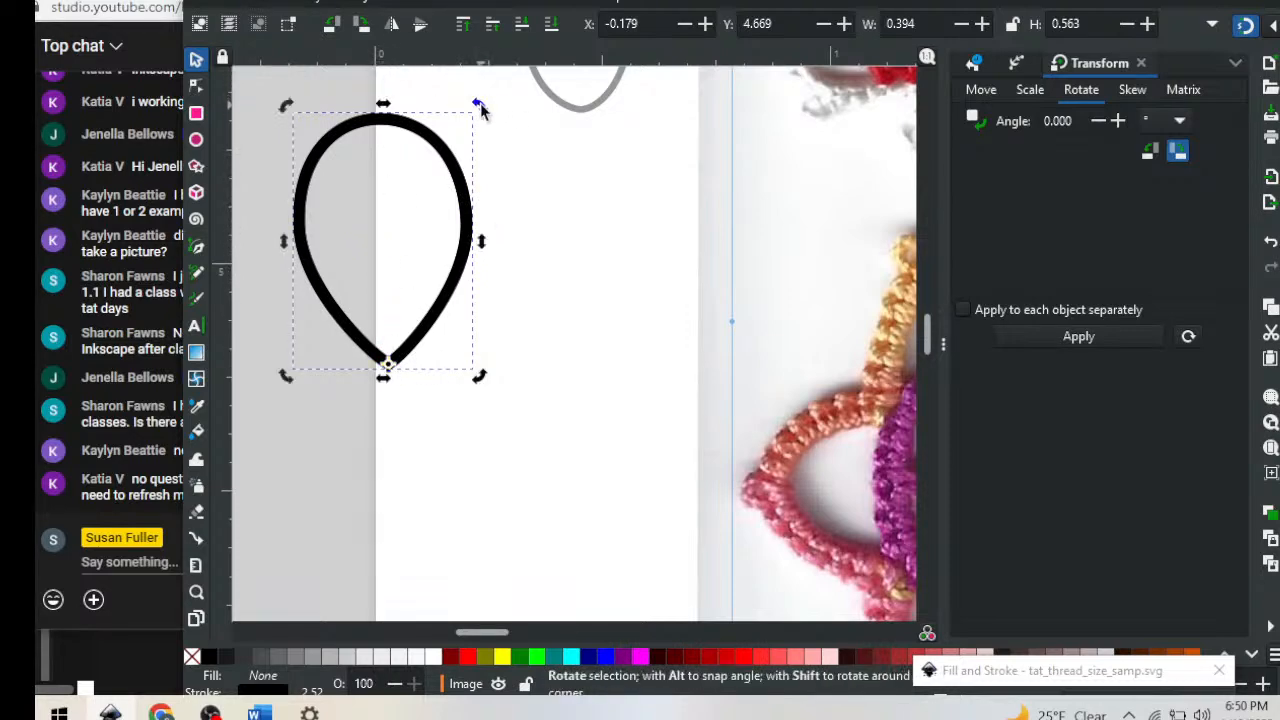
left_click_drag(480, 103, 434, 389)
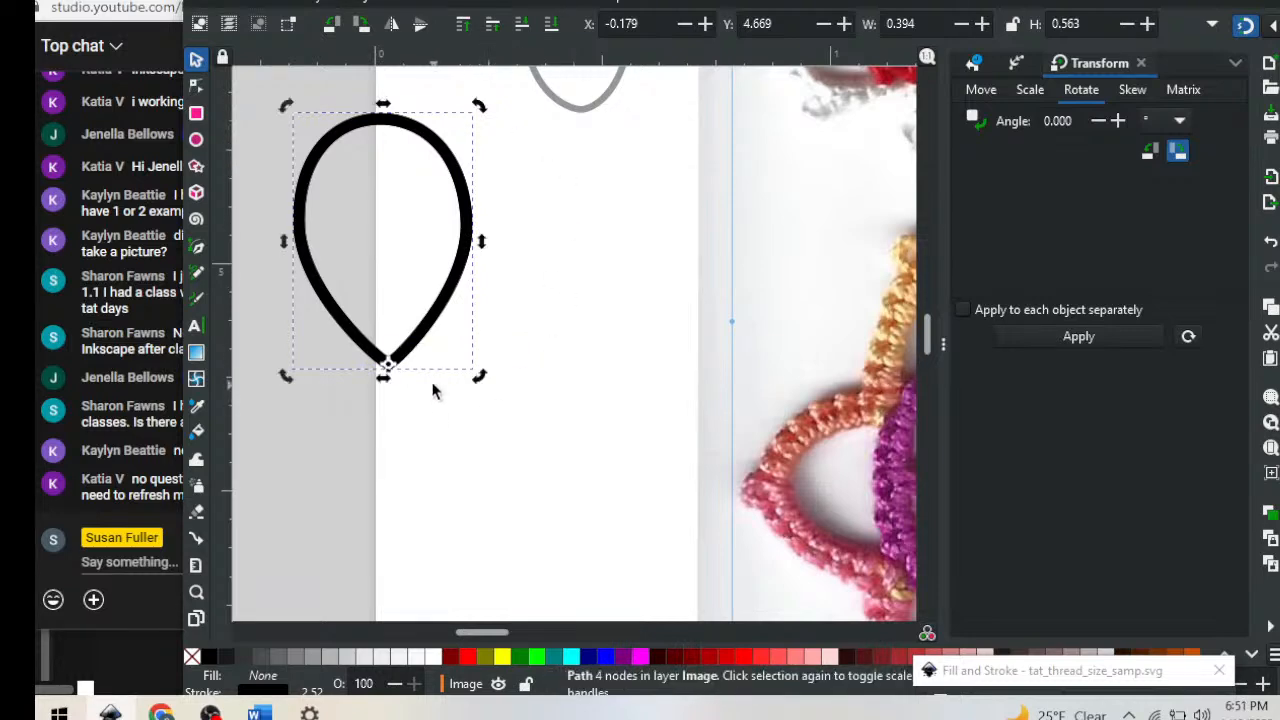
key("ctrl+d")
left_click_drag(449, 288, 645, 285)
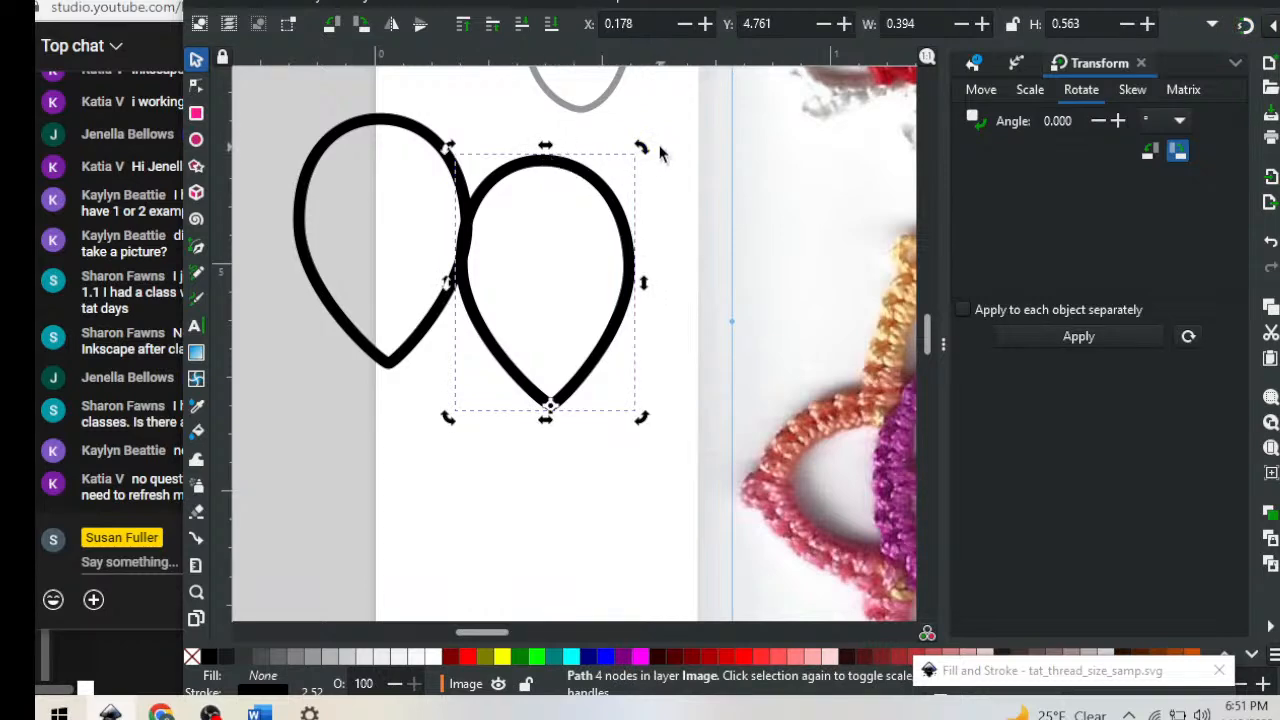
key("ctrl+z")
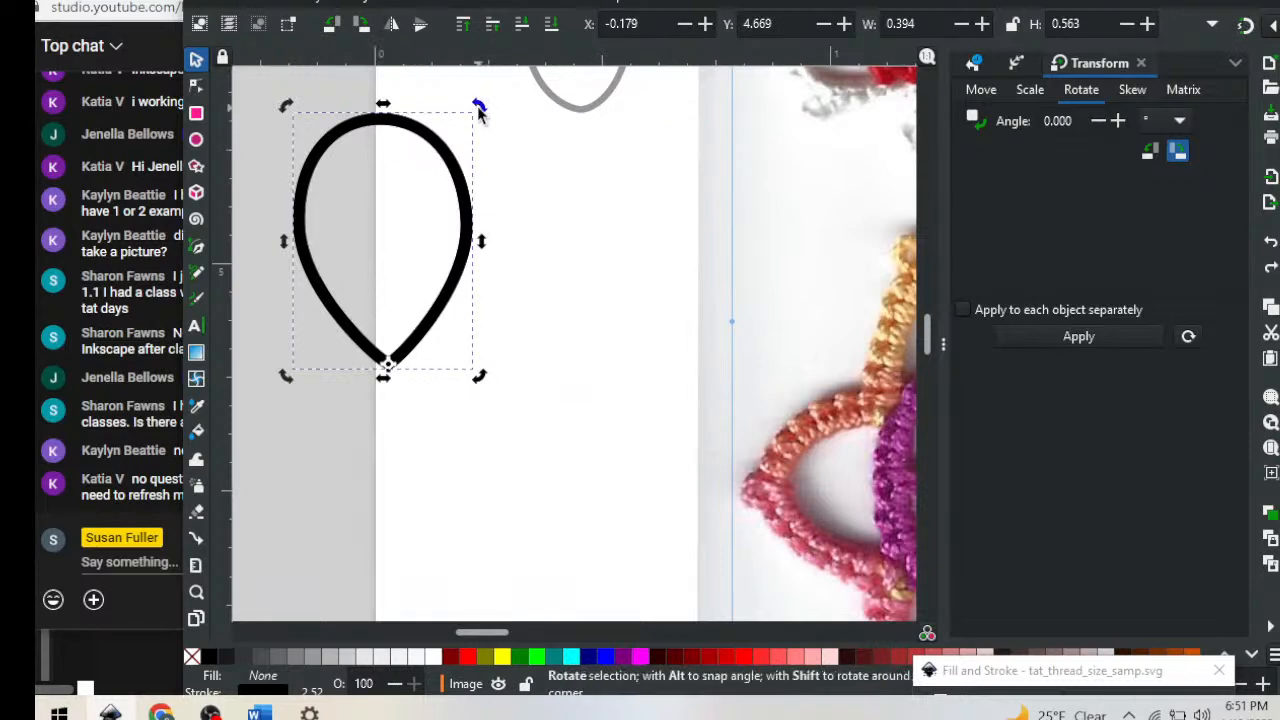
Rotate the duplicate clockwise about the shared pointed end until it lies beside the original without overlapping
left_click_drag(480, 113, 620, 368)
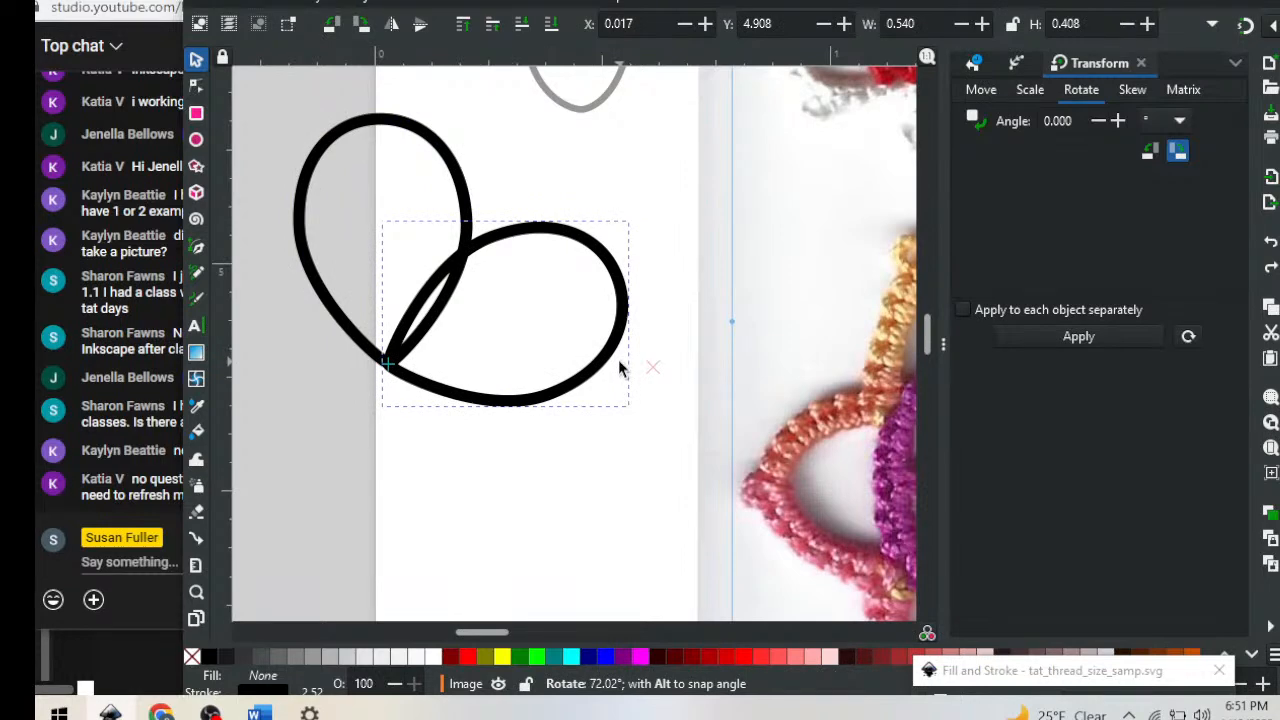
left_click_drag(620, 368, 613, 507)
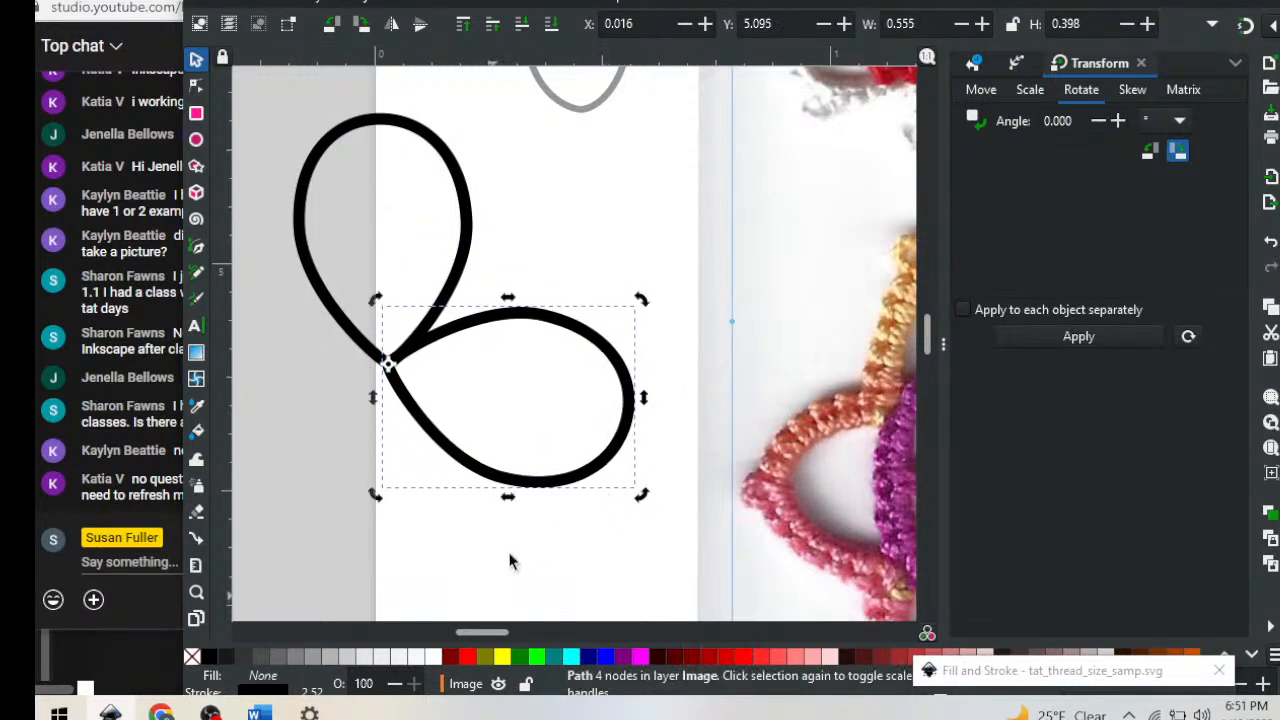
left_click_drag(600, 2, 626, 0)
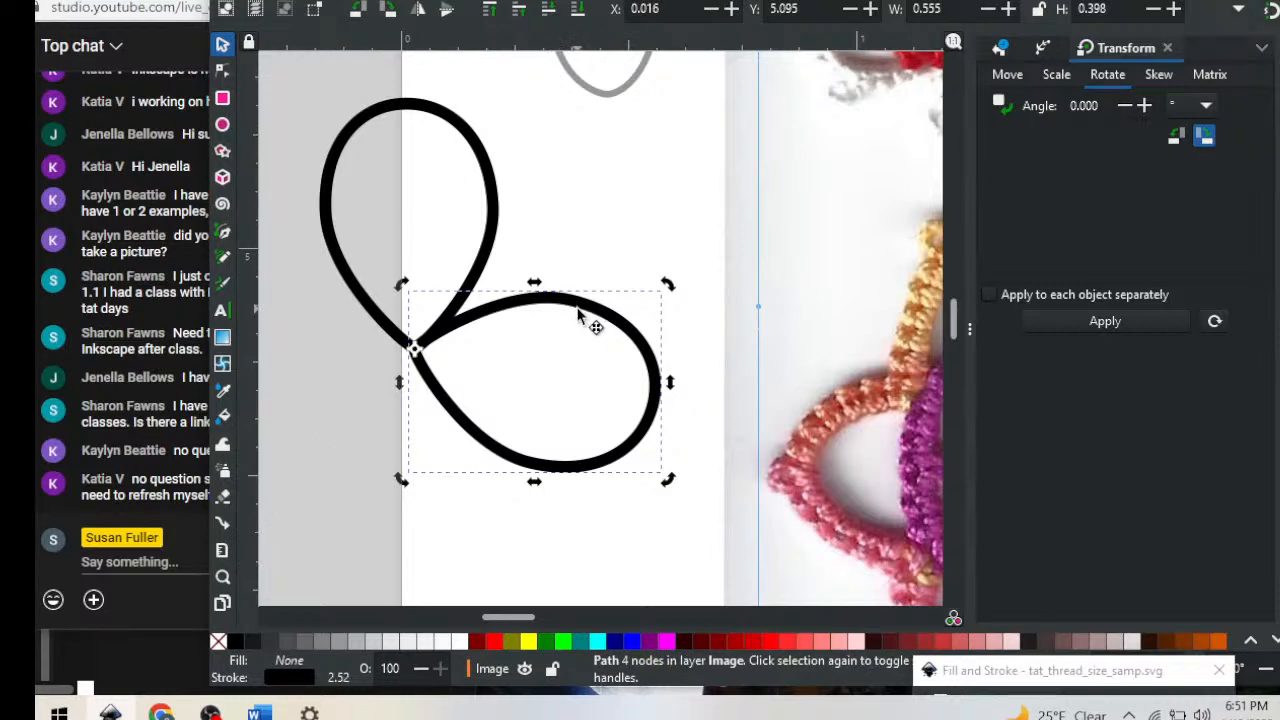
Move the rotated duplicate away to the right, and try shrinking the original teardrop, undoing the resize
left_click_drag(577, 315, 737, 191)
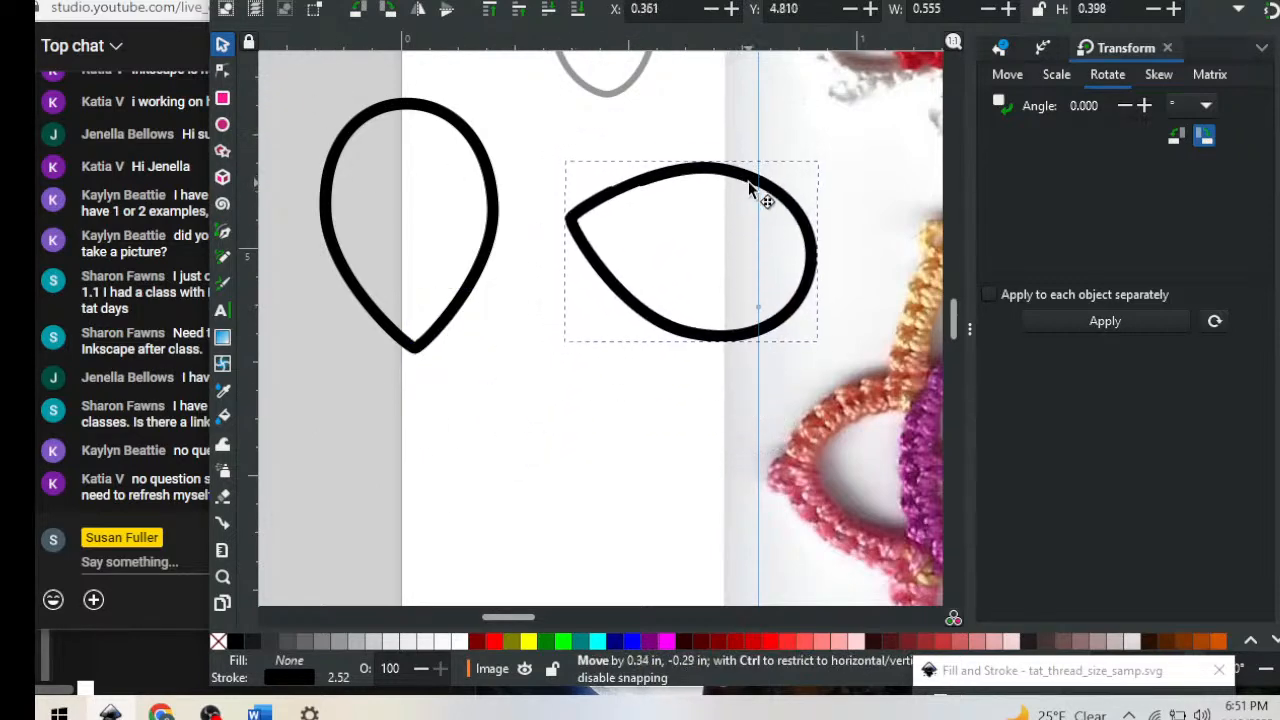
left_click(449, 122)
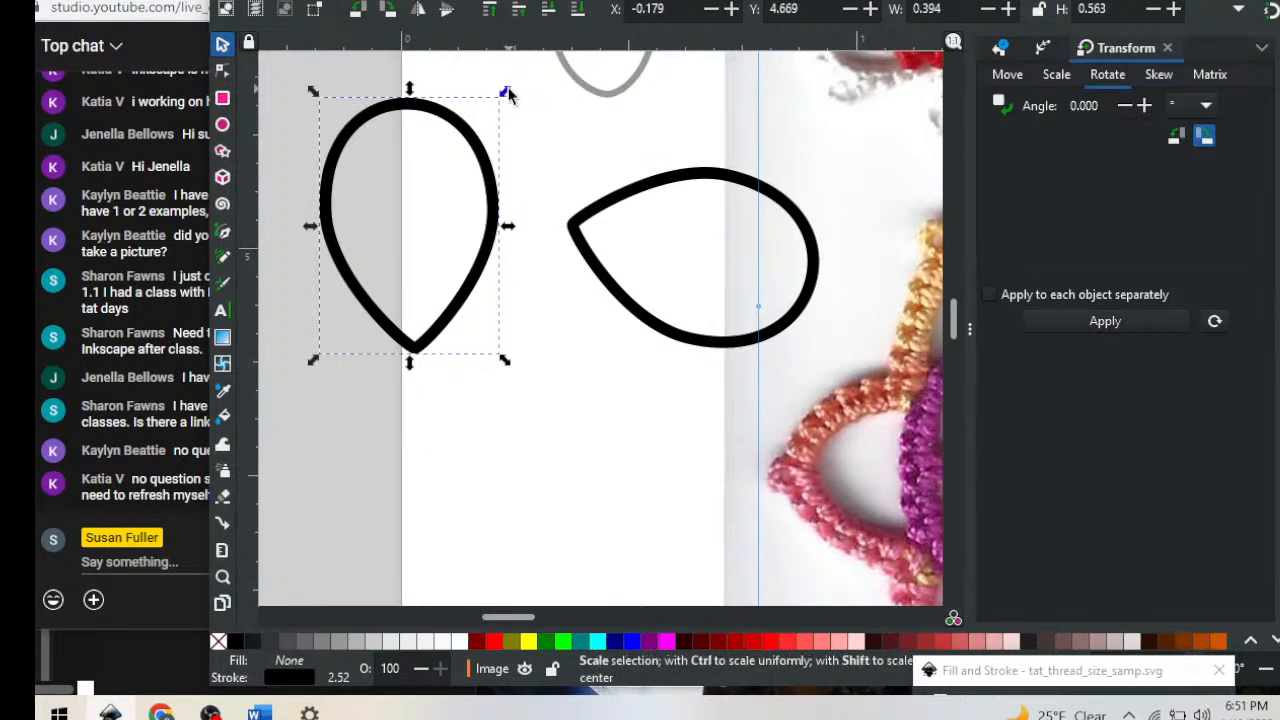
left_click_drag(507, 91, 449, 203)
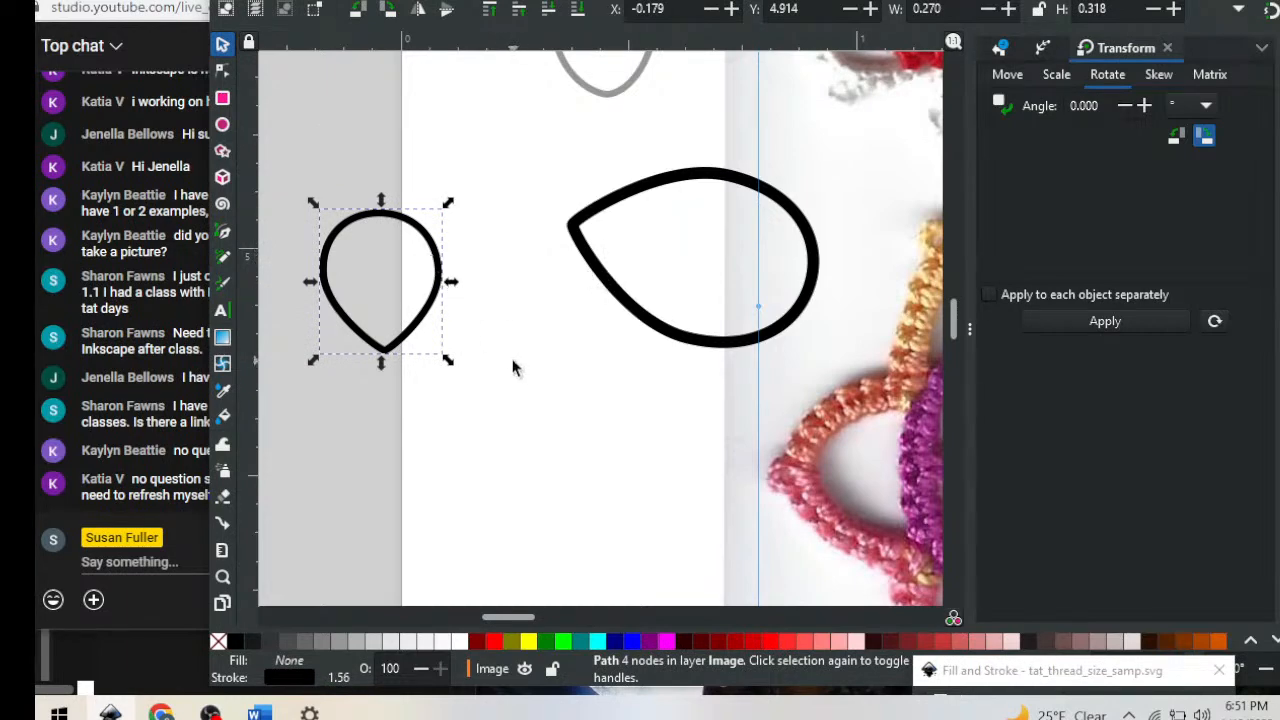
key("ctrl+z")
Delete the rotated duplicate and create a clone of the remaining teardrop
left_click(645, 188)
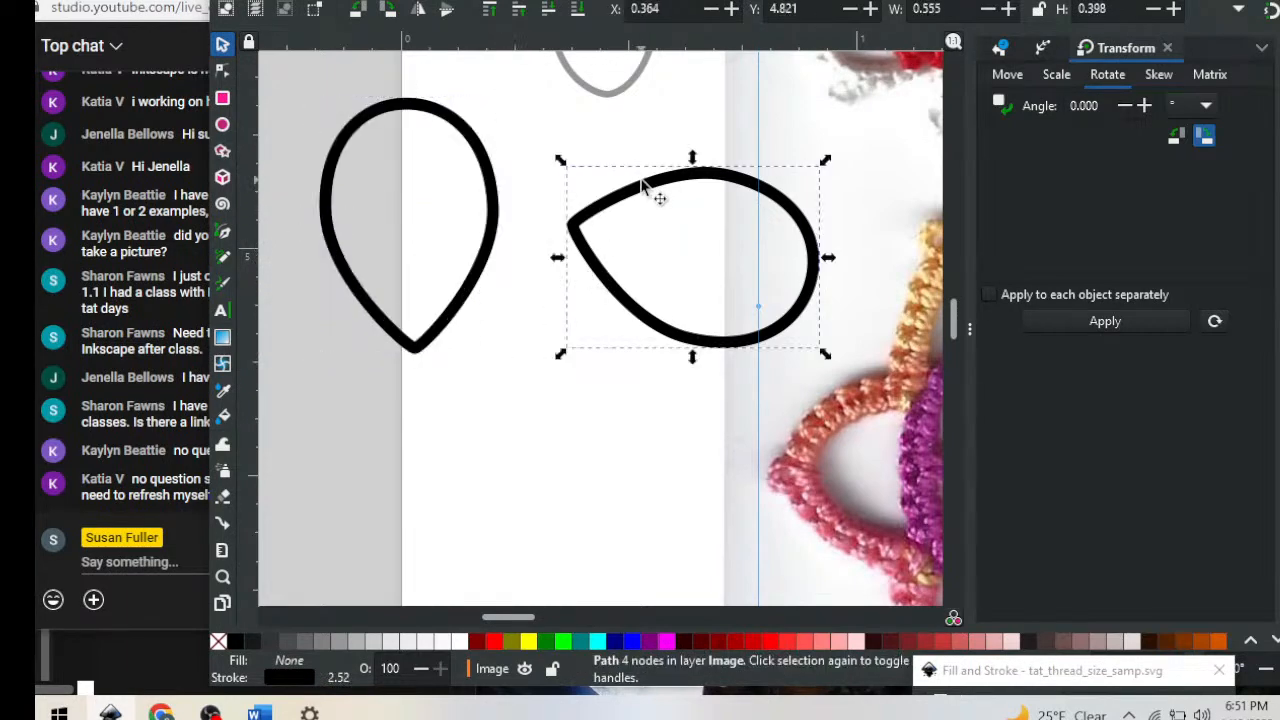
key("Delete")
left_click(478, 150)
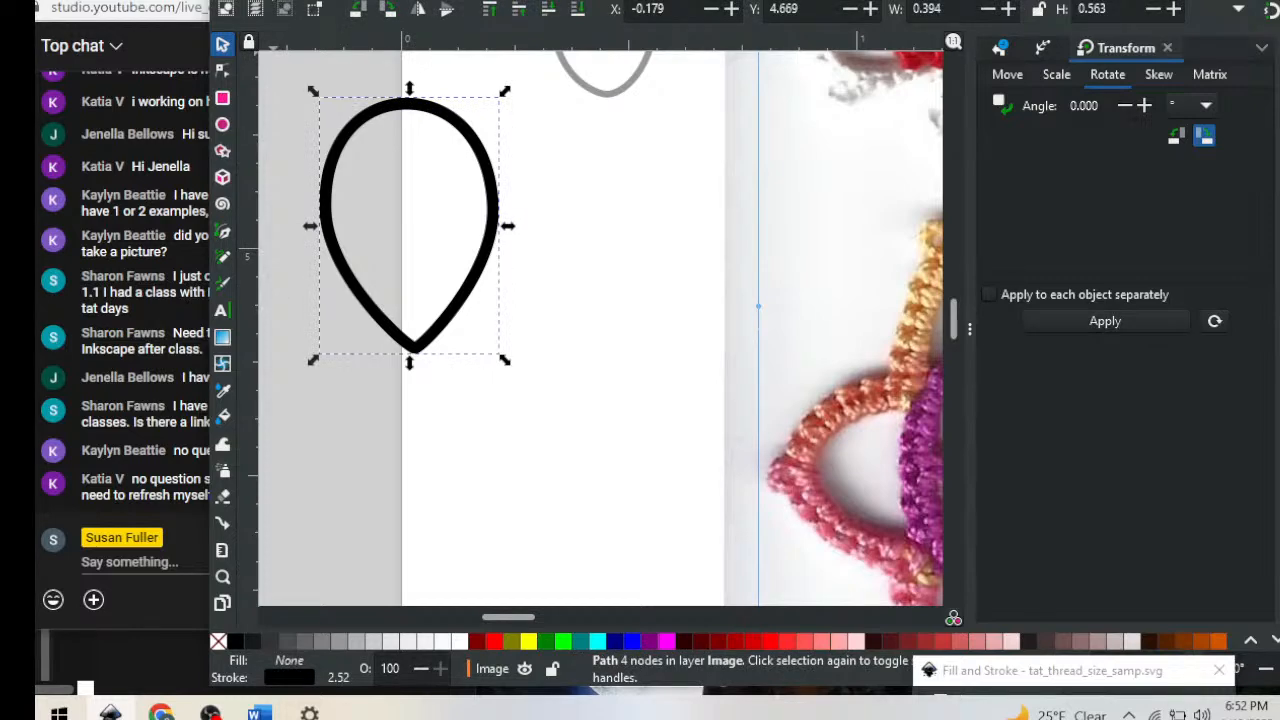
left_click(258, 0)
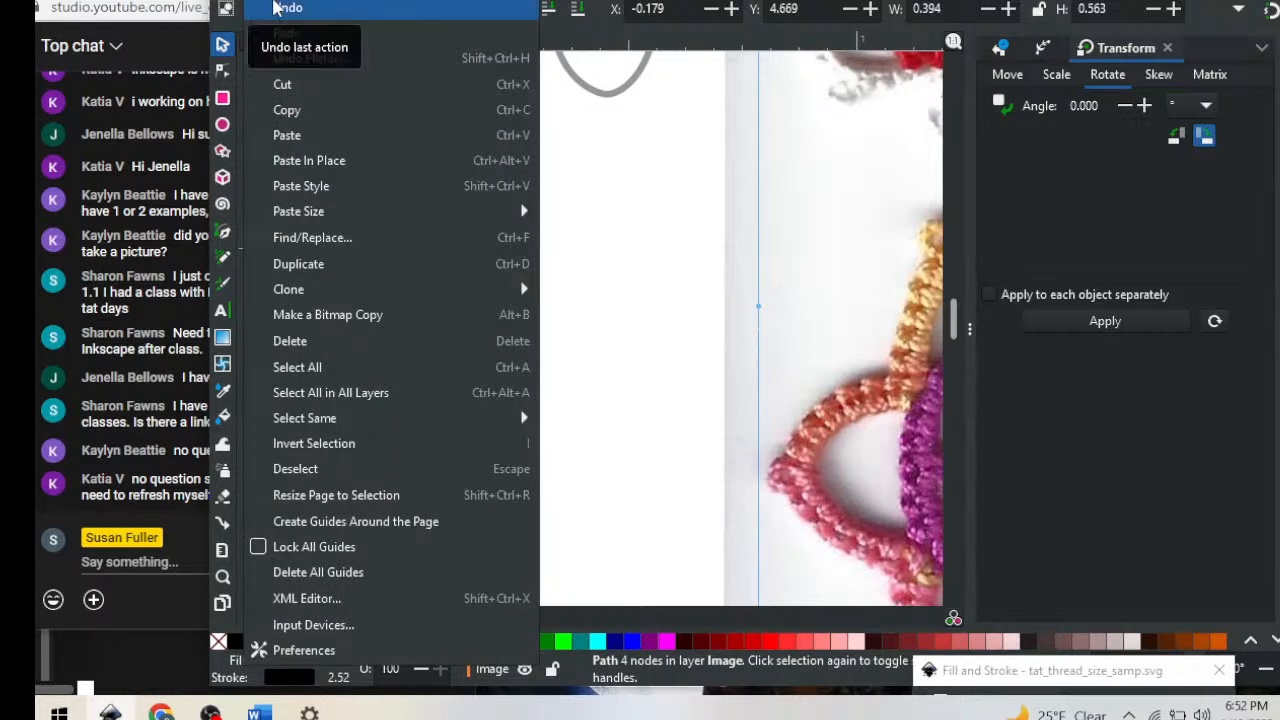
mouse_move(290, 289)
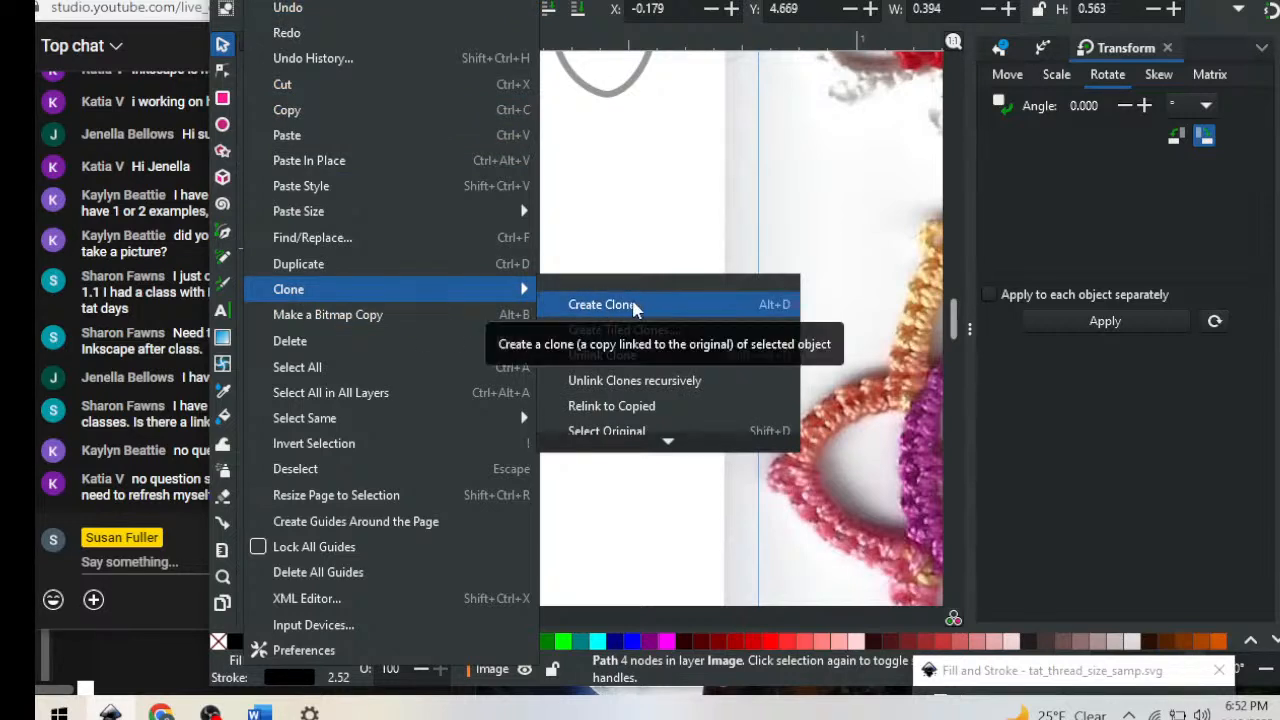
left_click(779, 313)
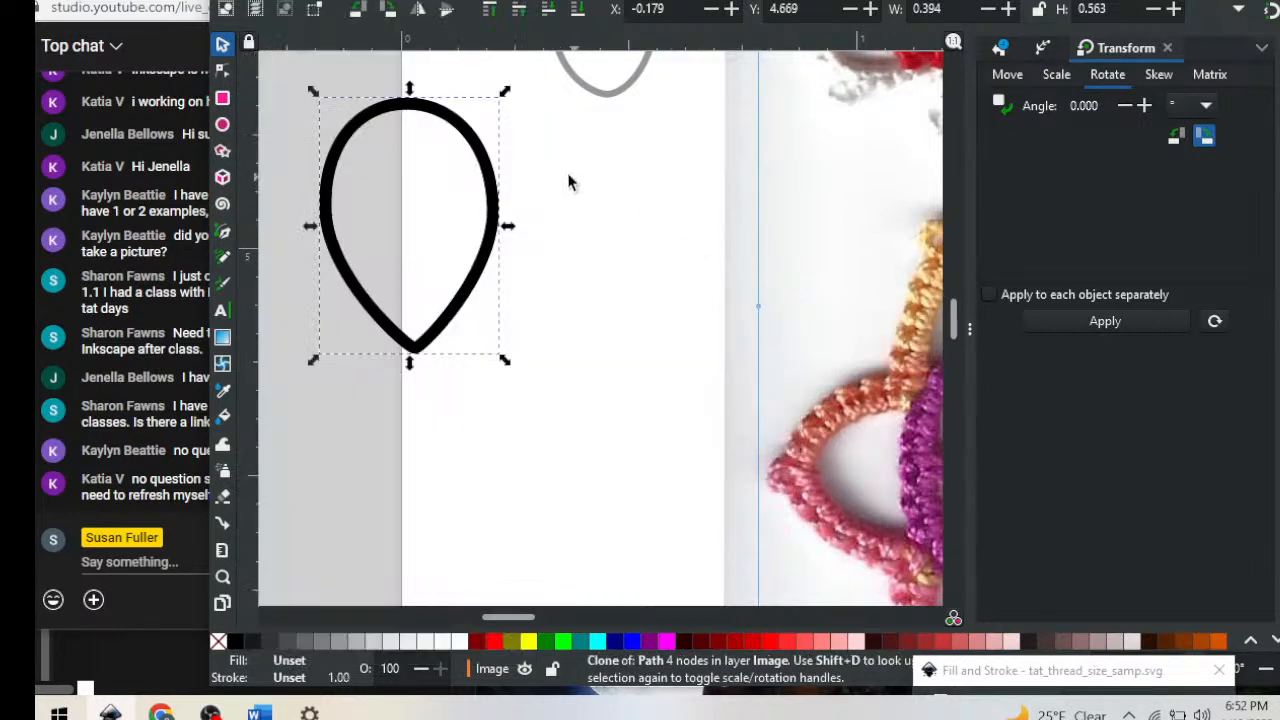
Place the clone's rotation centre on its pointed lower end and rotate the clone clockwise until it lies beside the original
left_click(472, 143)
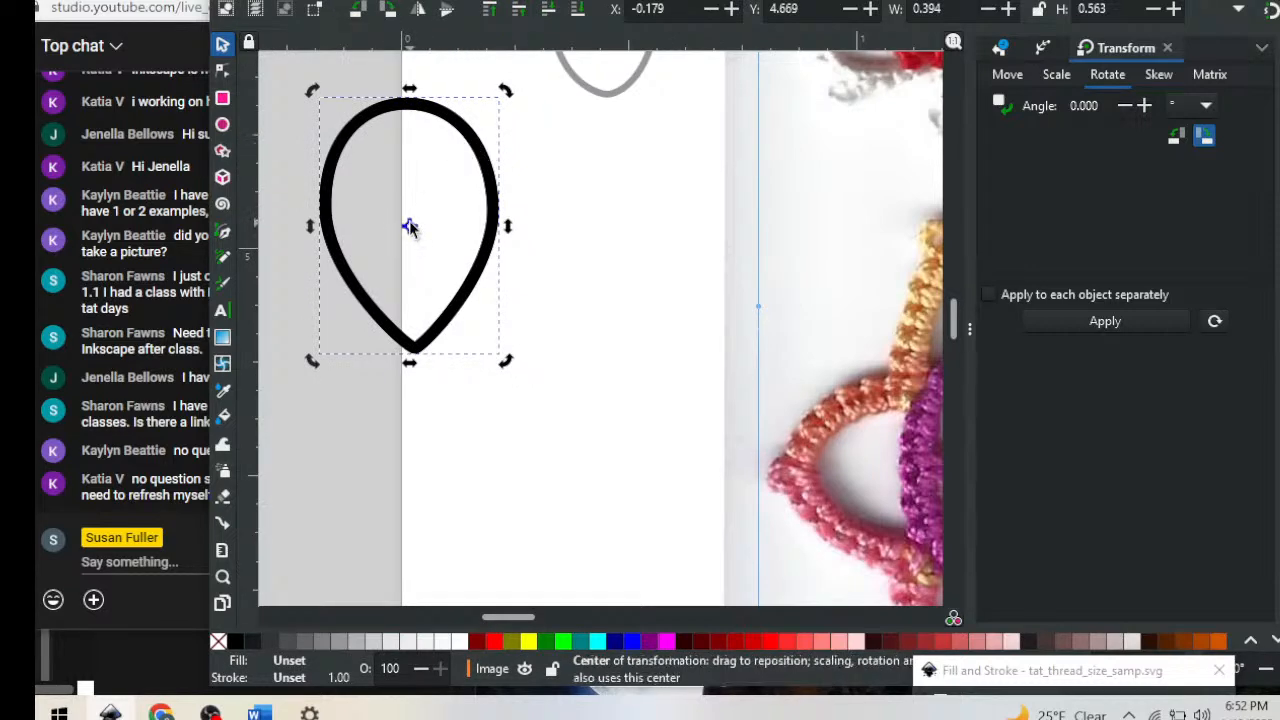
left_click_drag(409, 227, 415, 348)
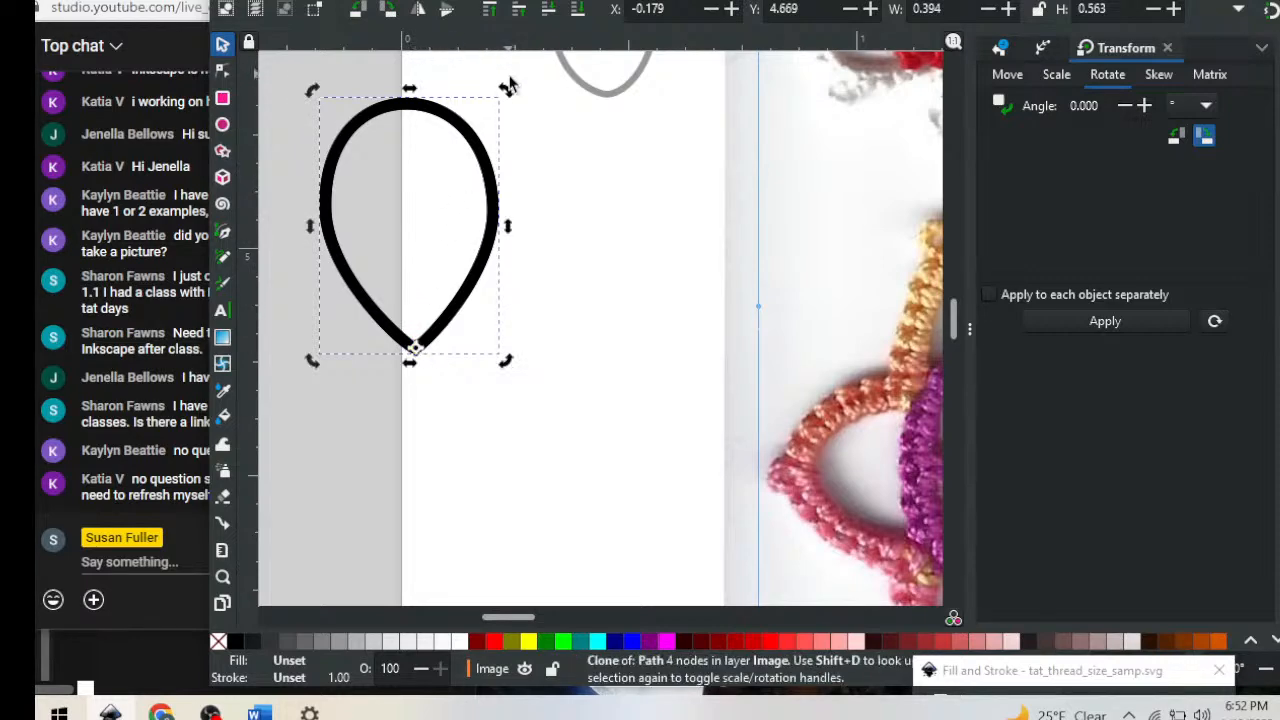
mouse_move(508, 88)
left_mouse_down()
mouse_move(550, 120)
mouse_move(663, 278)
mouse_move(674, 517)
mouse_move(657, 571)
left_mouse_up()
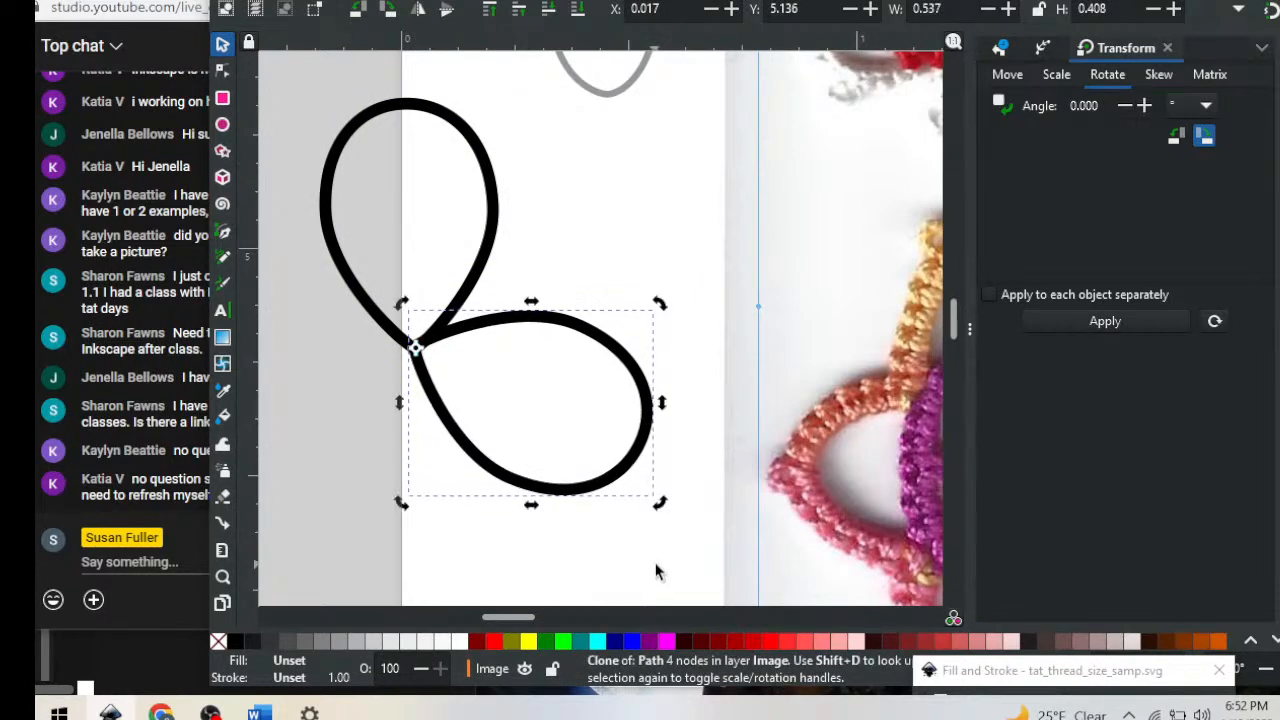
left_click(628, 162)
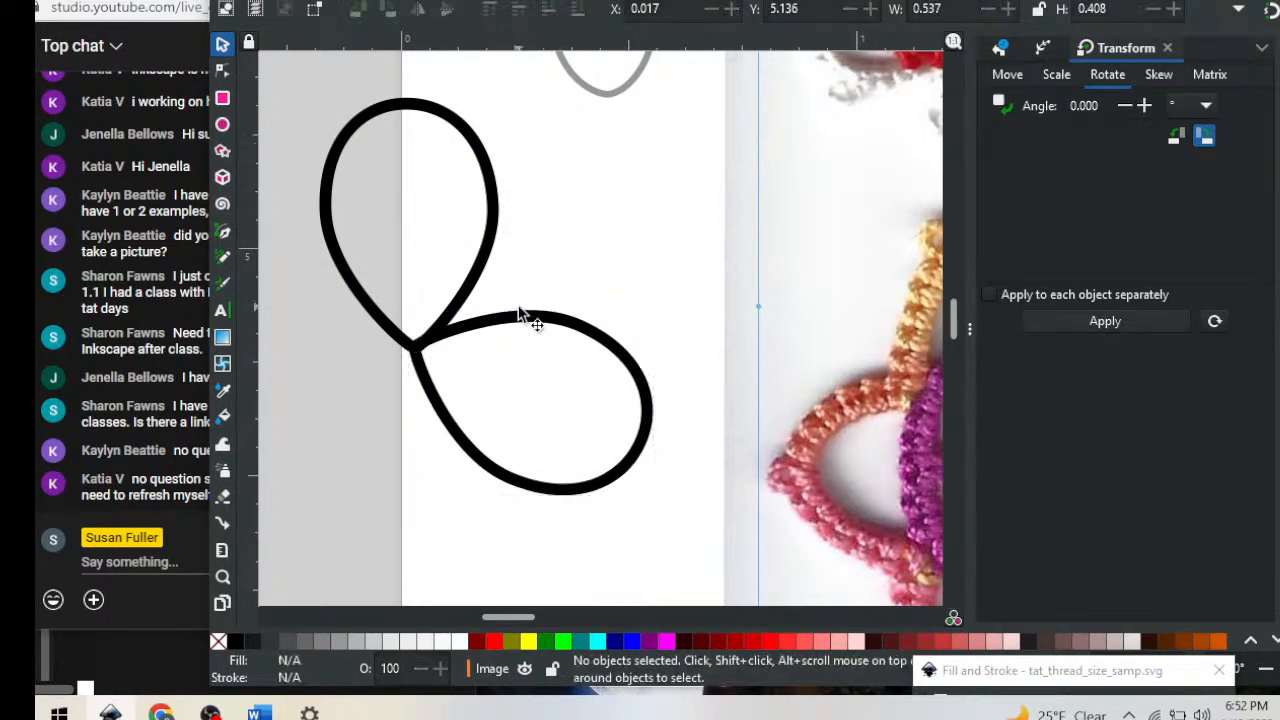
Move the clone away to the right and flatten the original teardrop from its upper edge to about 0.349 in high
mouse_move(566, 320)
left_mouse_down()
mouse_move(623, 294)
mouse_move(678, 203)
mouse_move(708, 204)
left_mouse_up()
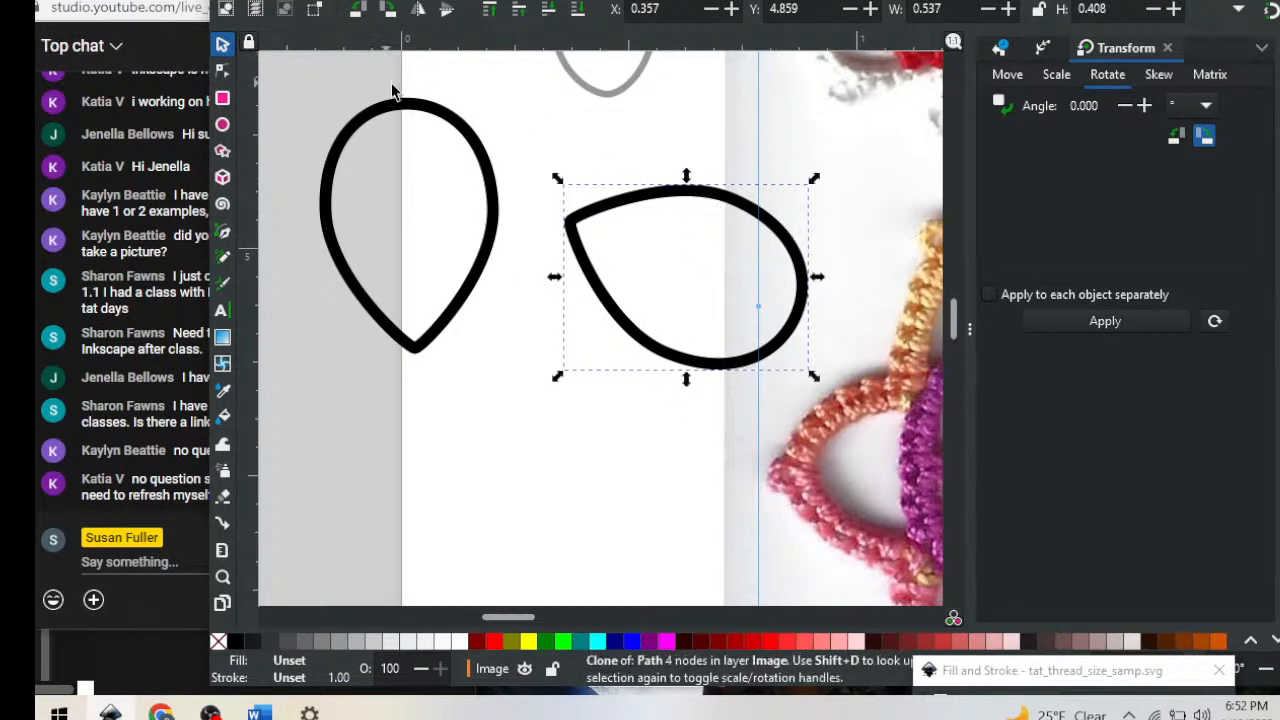
left_click(417, 108)
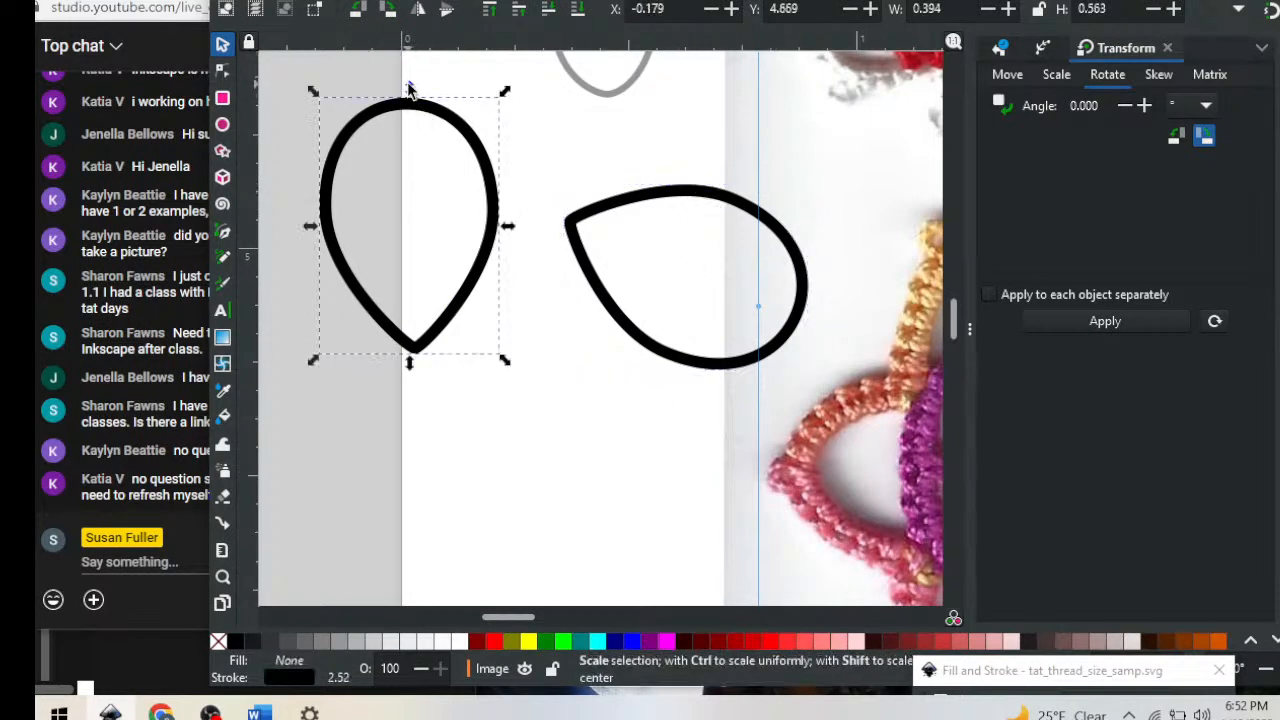
left_click_drag(409, 88, 410, 188)
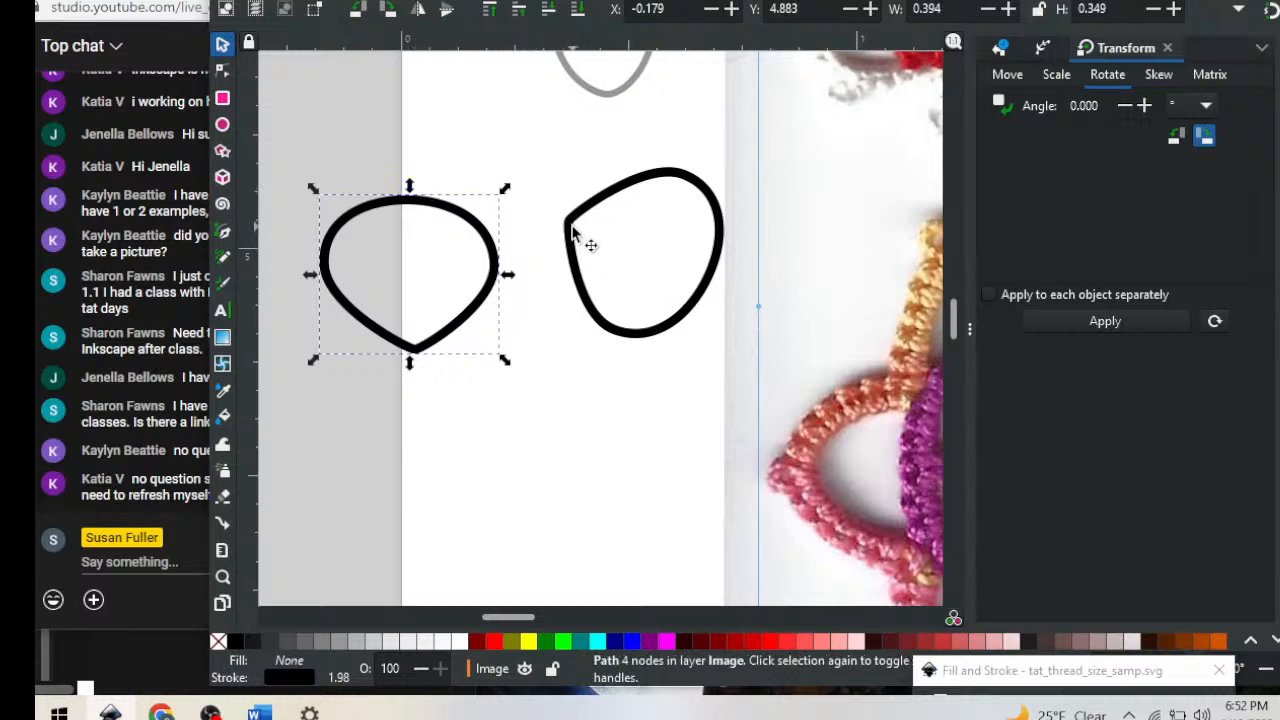
Narrow the original teardrop to about 0.29 in wide, and move the clone so both pointed ends meet
mouse_move(572, 232)
left_mouse_down()
mouse_move(549, 274)
mouse_move(419, 372)
left_mouse_up()
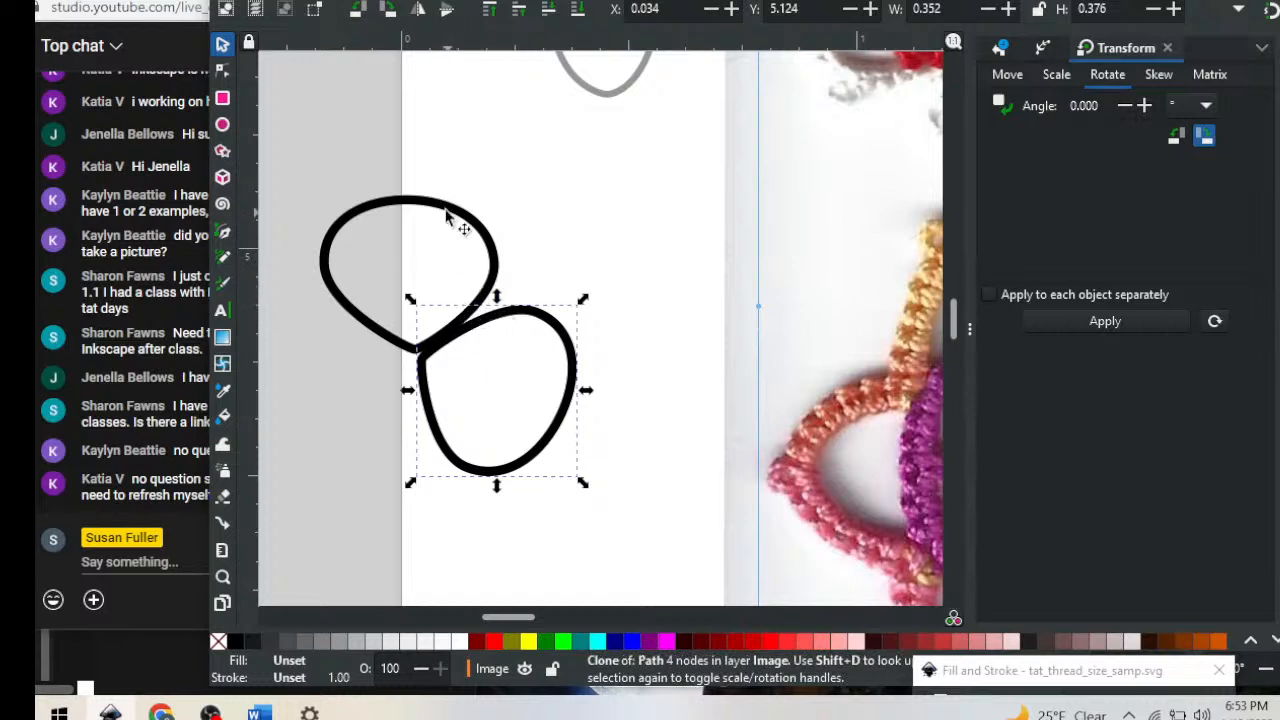
left_click(427, 203)
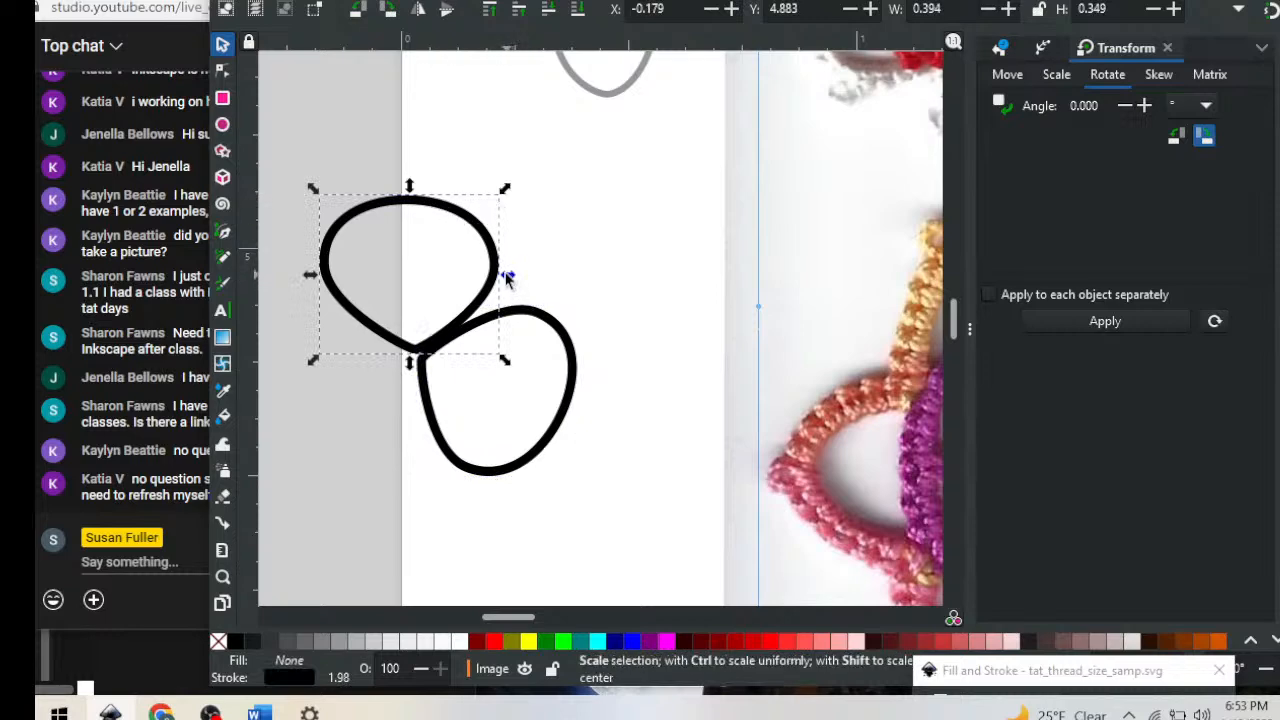
left_click_drag(507, 275, 460, 274)
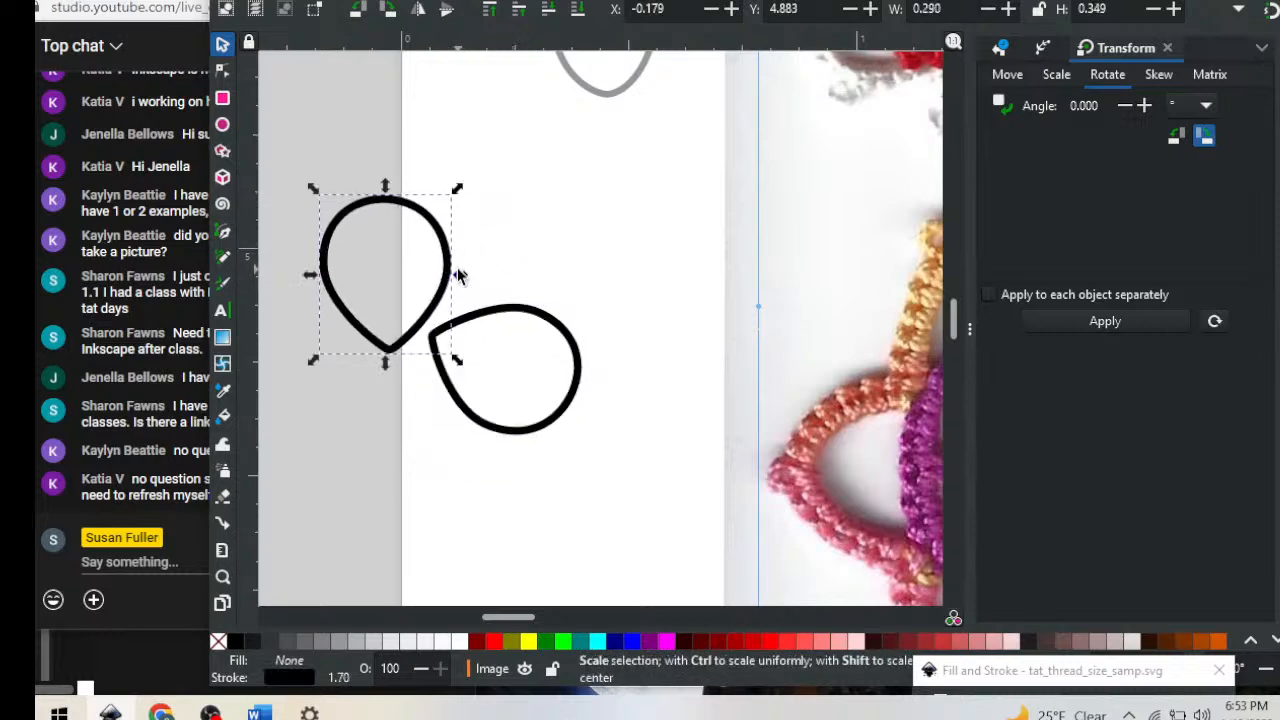
left_click_drag(520, 312, 468, 341)
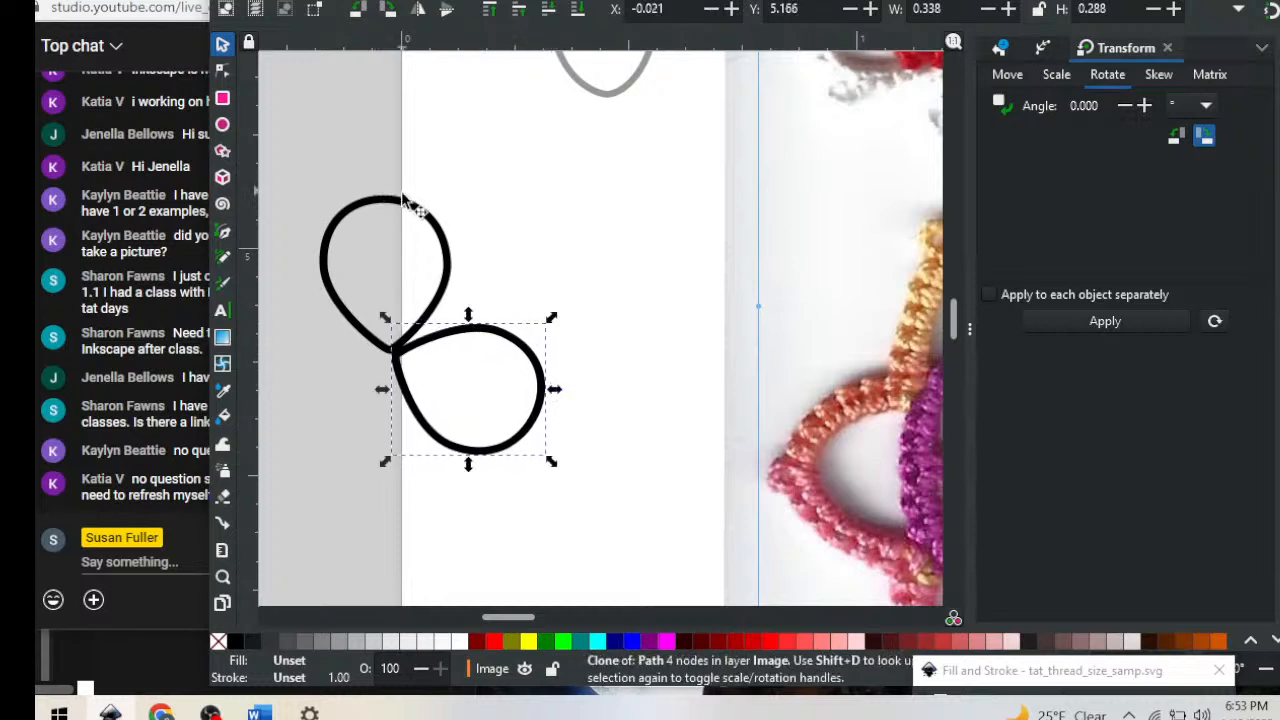
Stretch the clone horizontally to about 0.542 in wide, and move it up and right, away from the original
left_click_drag(555, 392, 625, 405)
left_click(457, 486)
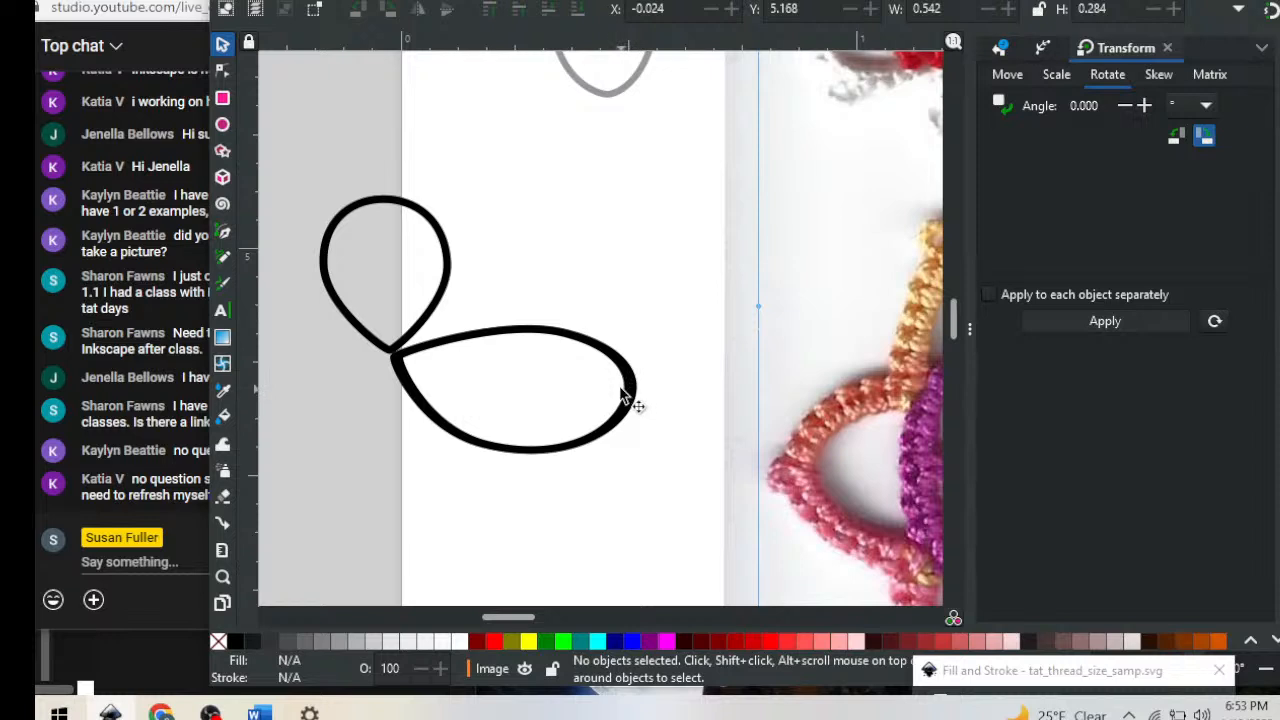
key("plus")
key("plus")
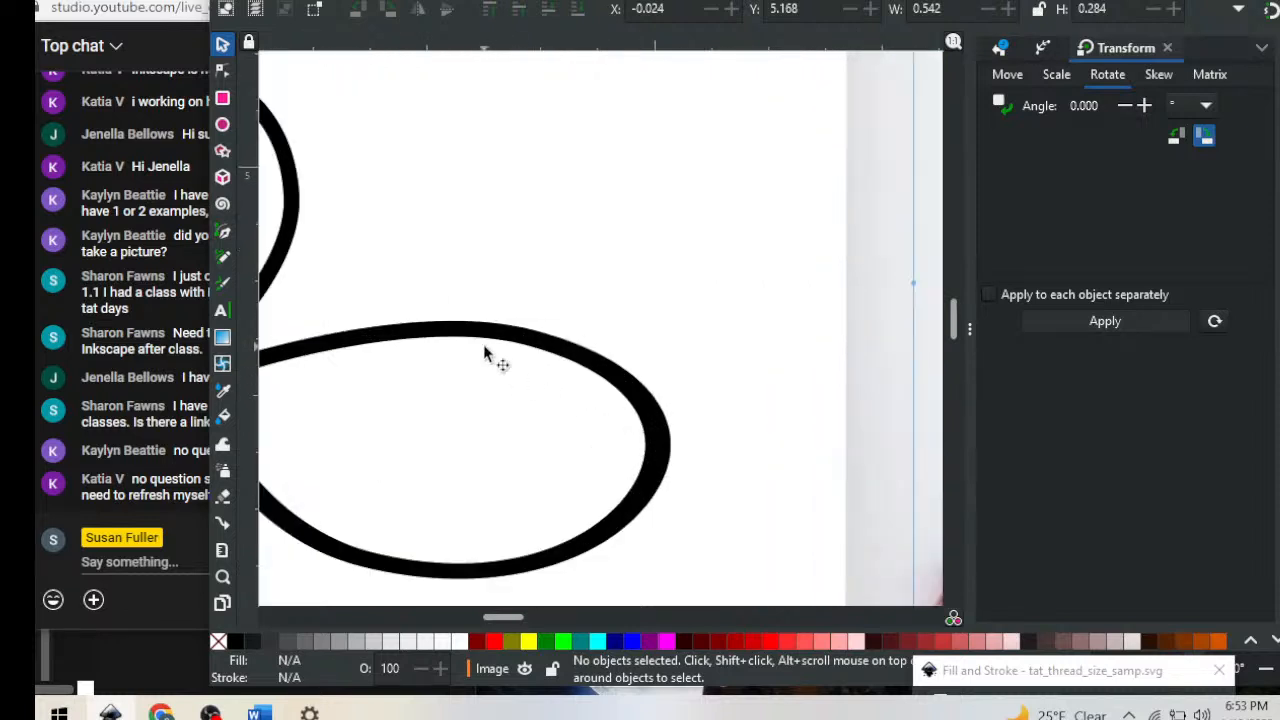
mouse_move(487, 338)
left_mouse_down()
mouse_move(626, 266)
mouse_move(629, 227)
left_mouse_up()
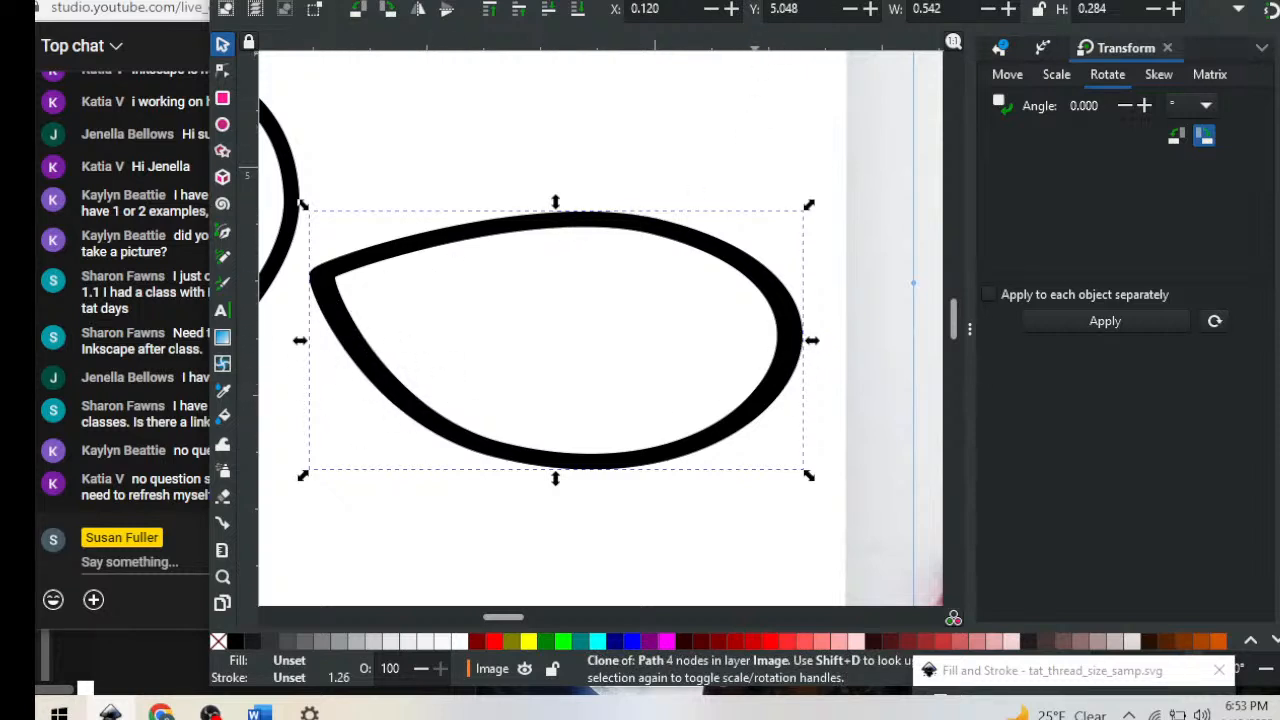
left_click_drag(1250, 8, 1202, 0)
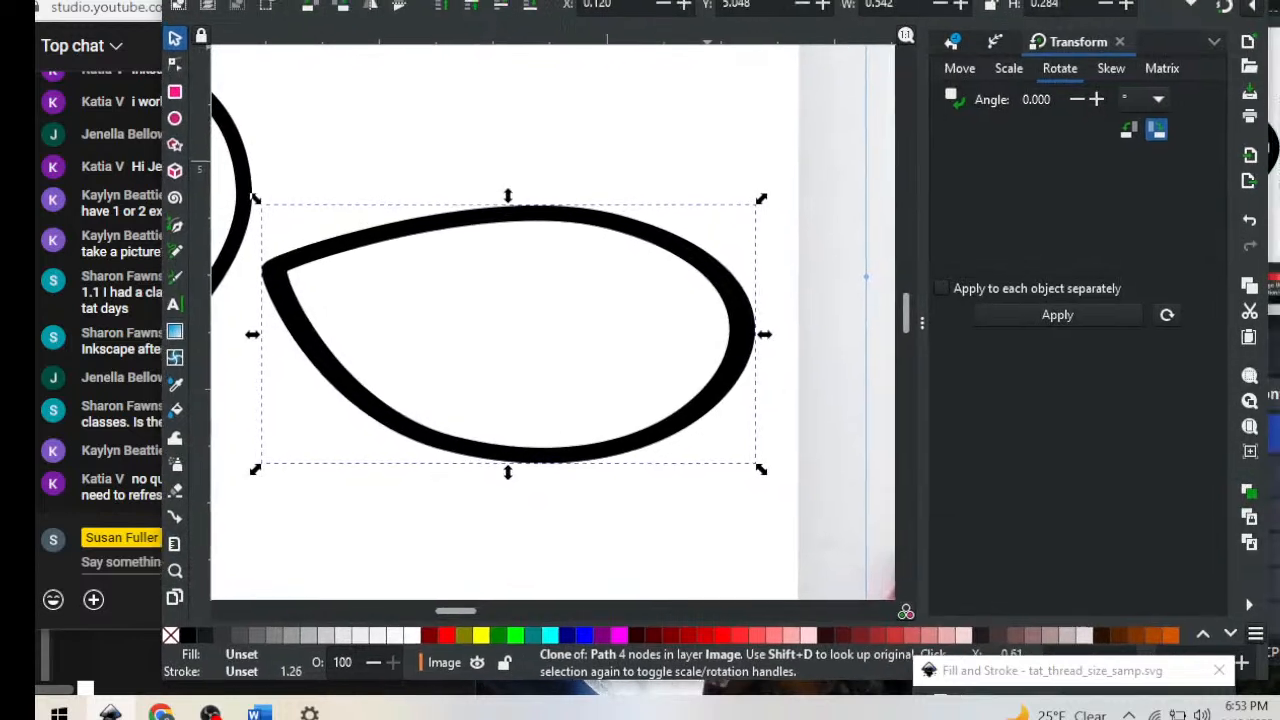
Undo the clone's last move and its horizontal stretch
left_click(1193, 5)
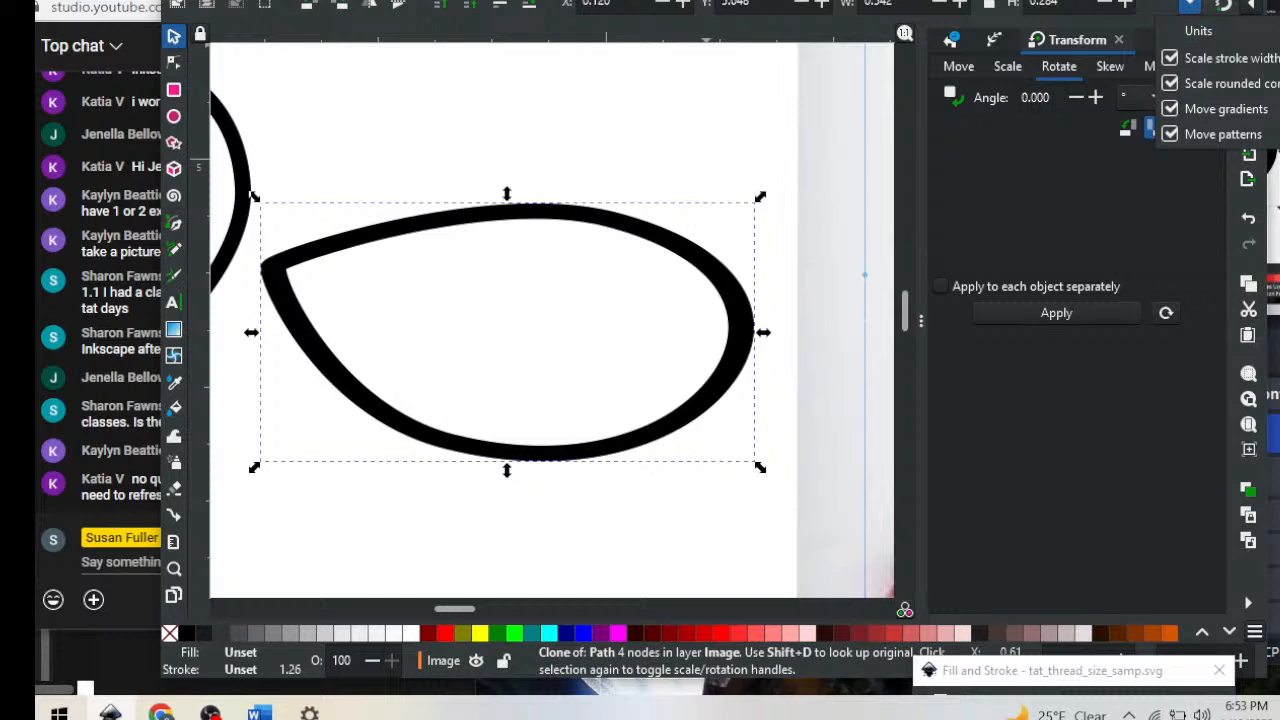
left_click(1193, 5)
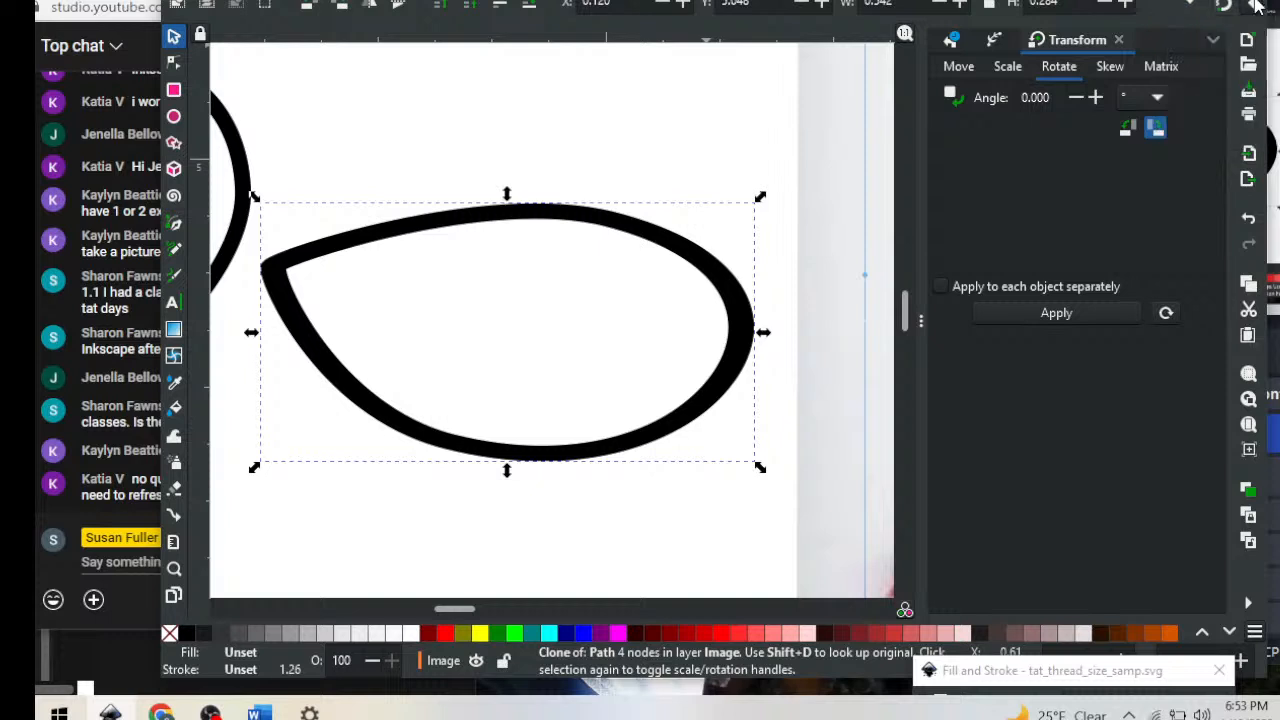
left_click(1193, 6)
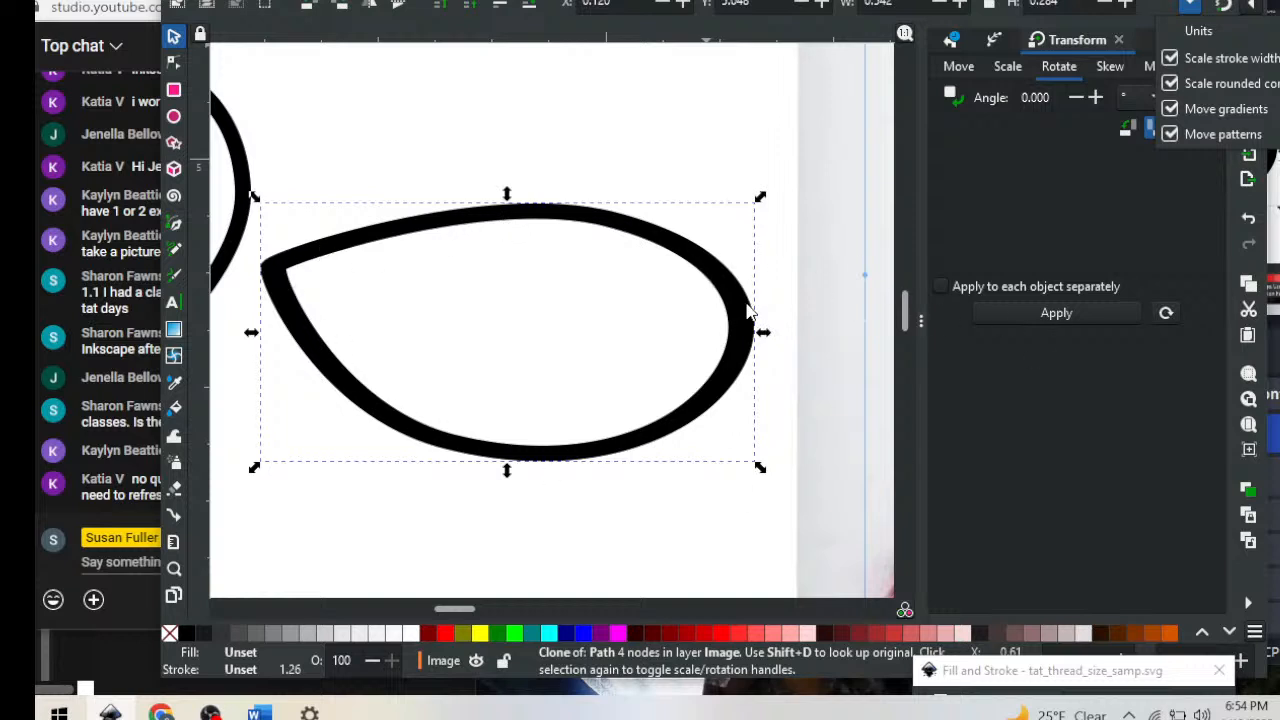
left_click(426, 606)
left_click_drag(463, 608, 457, 611)
left_click(742, 455)
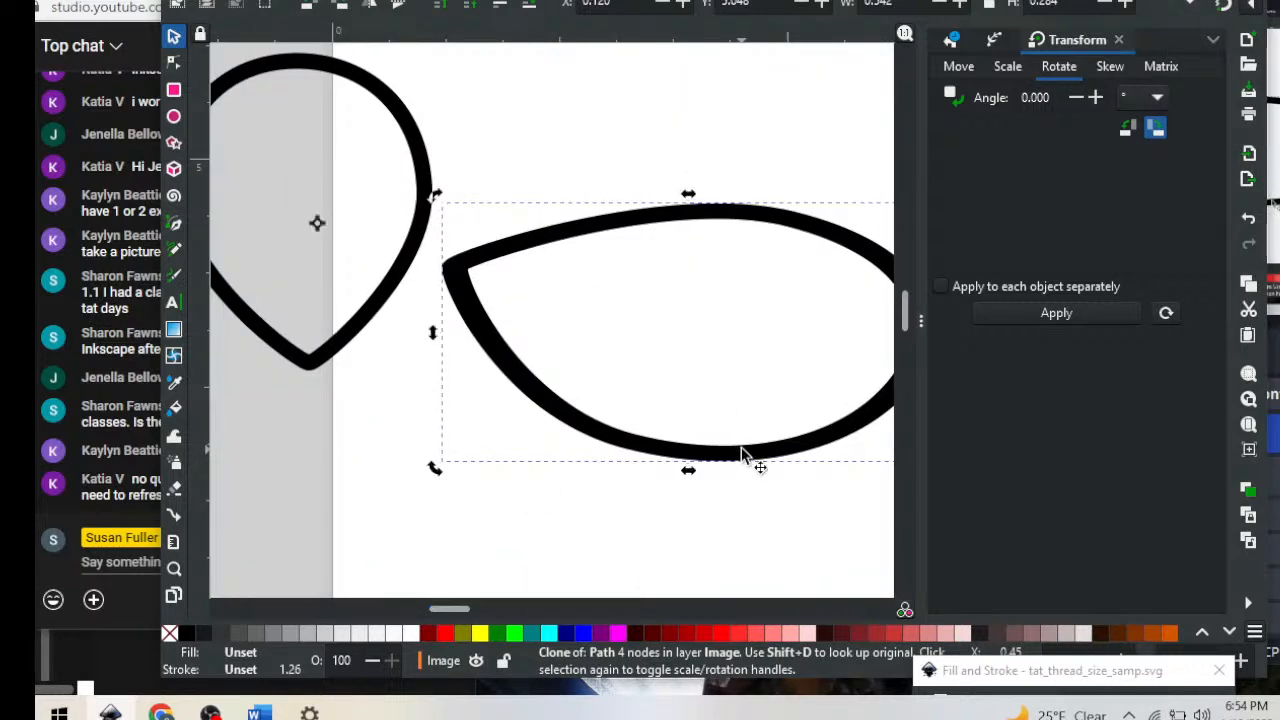
key("ctrl+z")
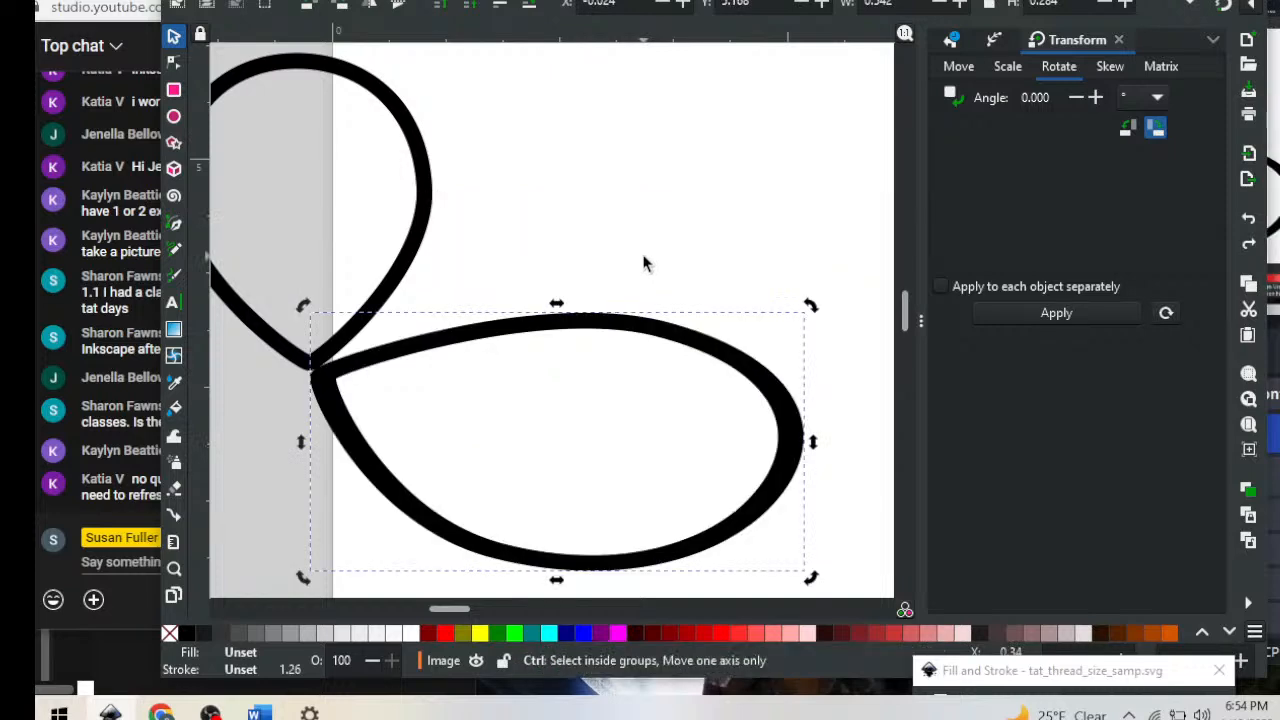
key("ctrl+z")
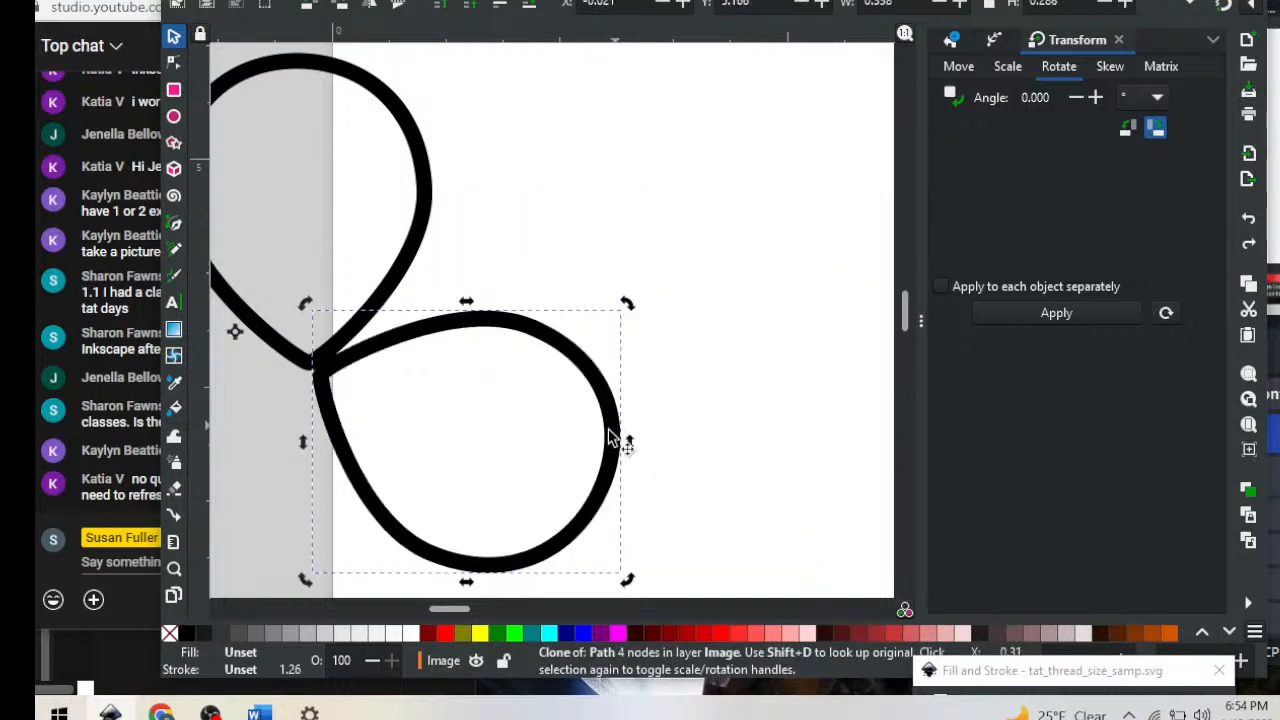
Turn off stroke width scaling and test it by stretching the clone to about 0.589 in wide and moving it up
left_click(1189, 7)
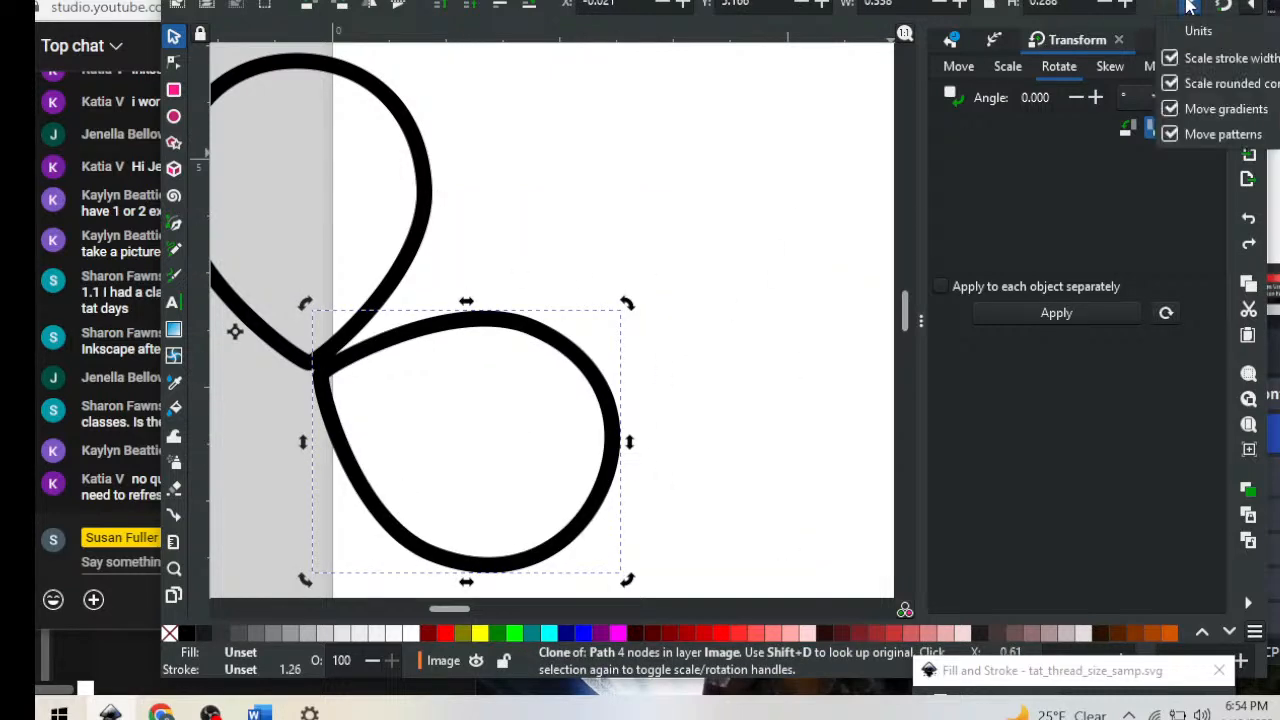
left_click(1195, 58)
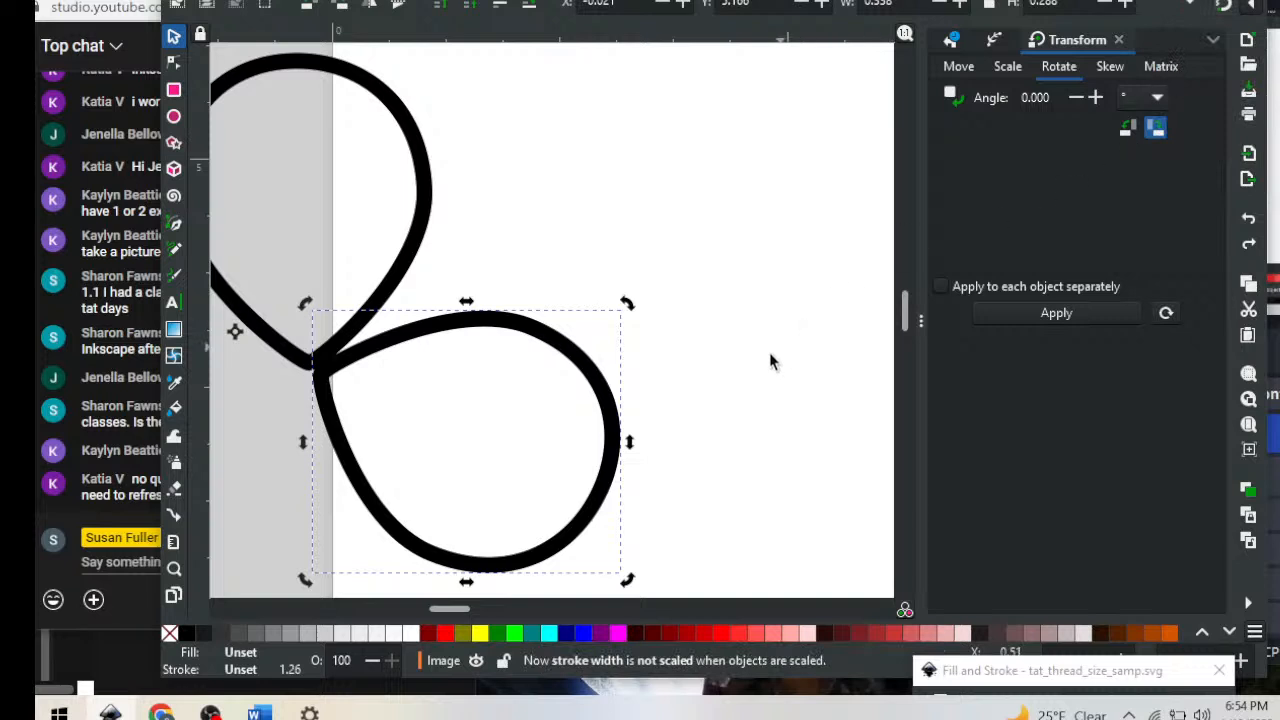
left_click(612, 422)
left_click_drag(630, 443, 850, 436)
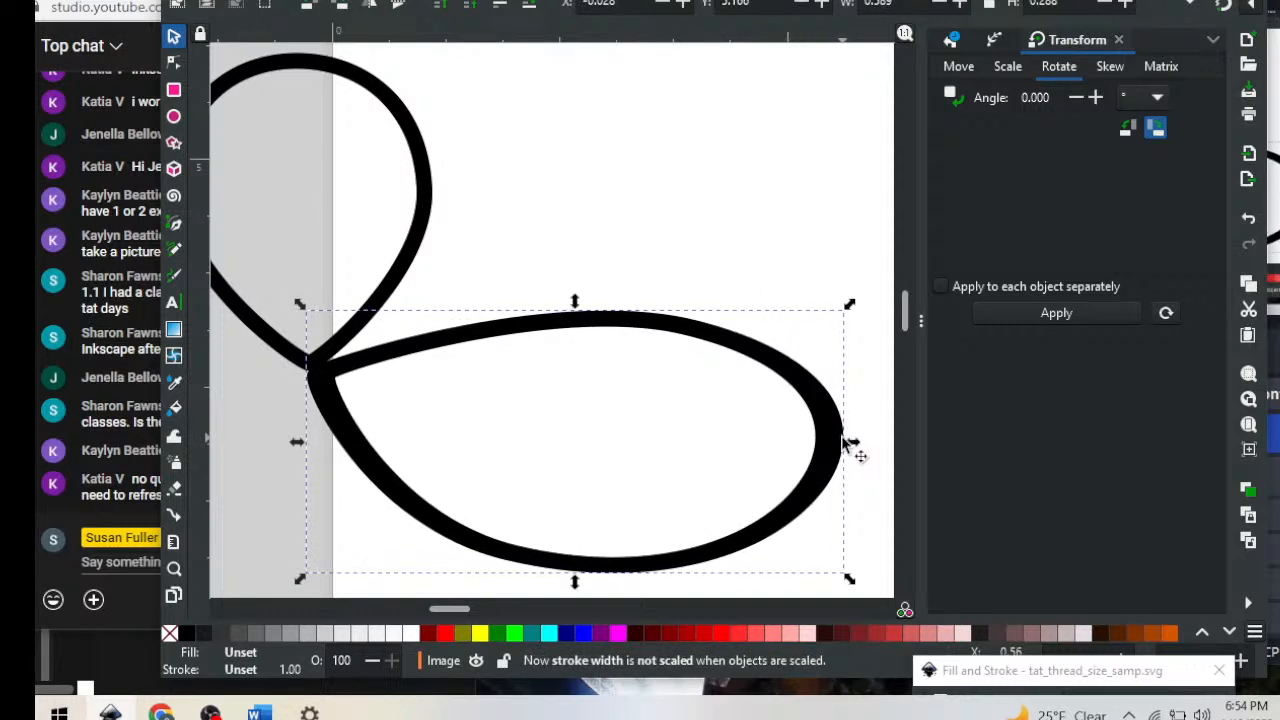
left_click_drag(840, 433, 841, 335)
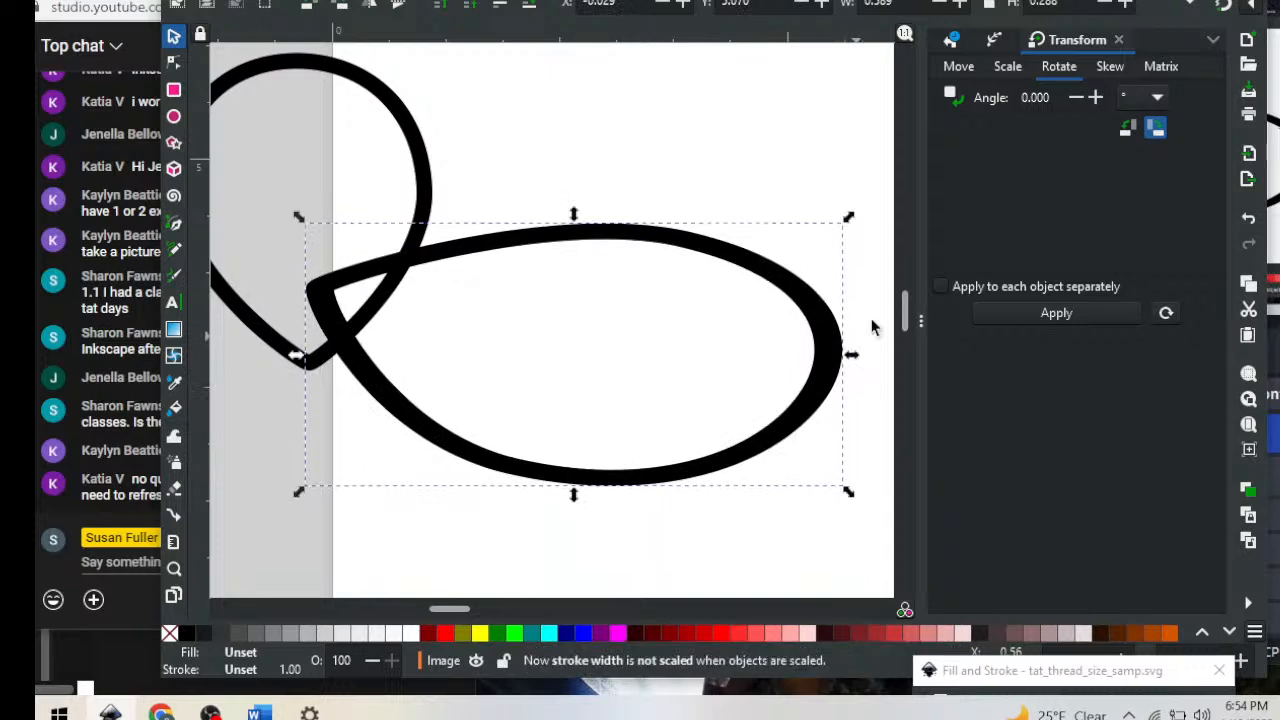
Turn off scaling of rounded rectangle corners, and undo the clone's last move and stretch
left_click(1188, 7)
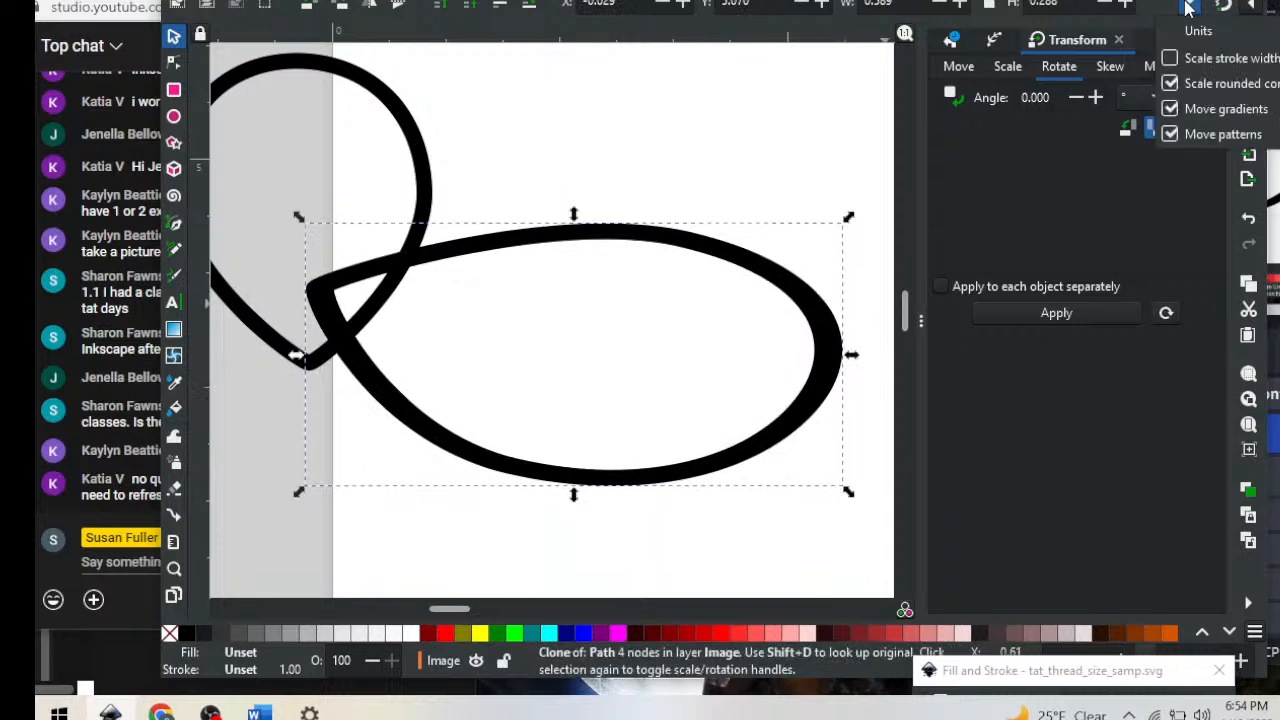
left_click(1170, 84)
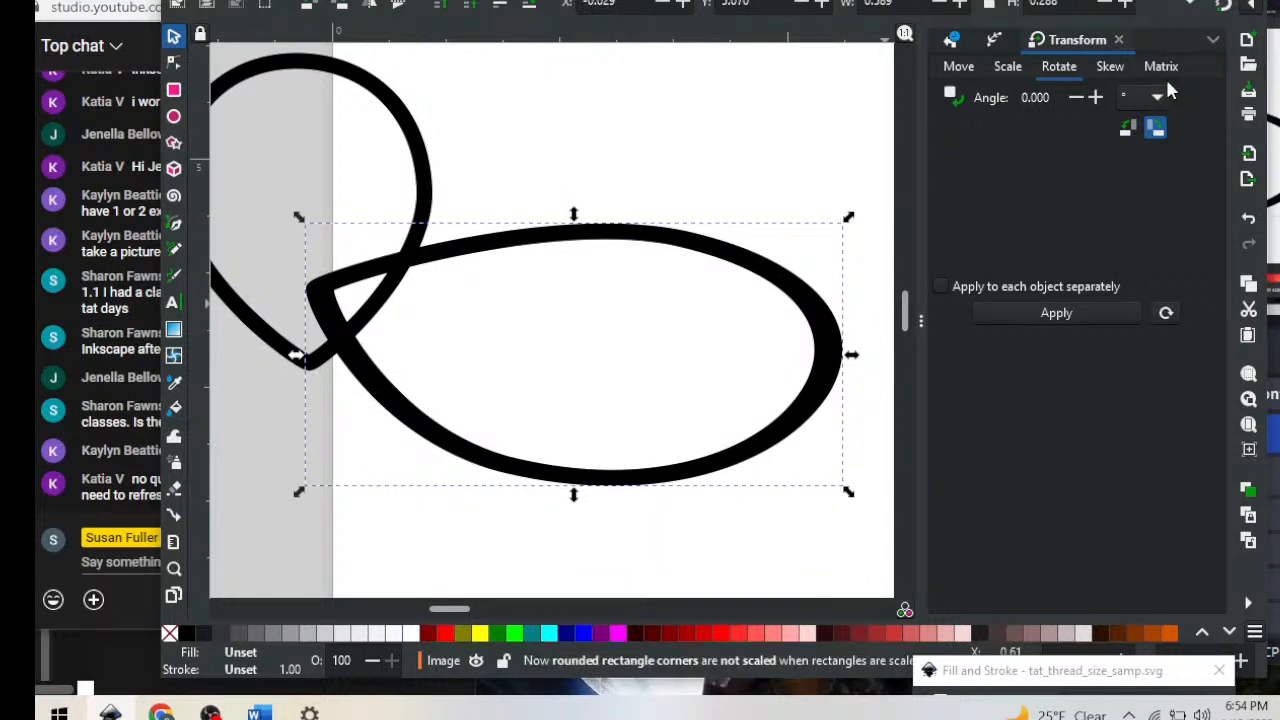
left_click(1212, 42)
left_click(1190, 5)
left_click(1190, 6)
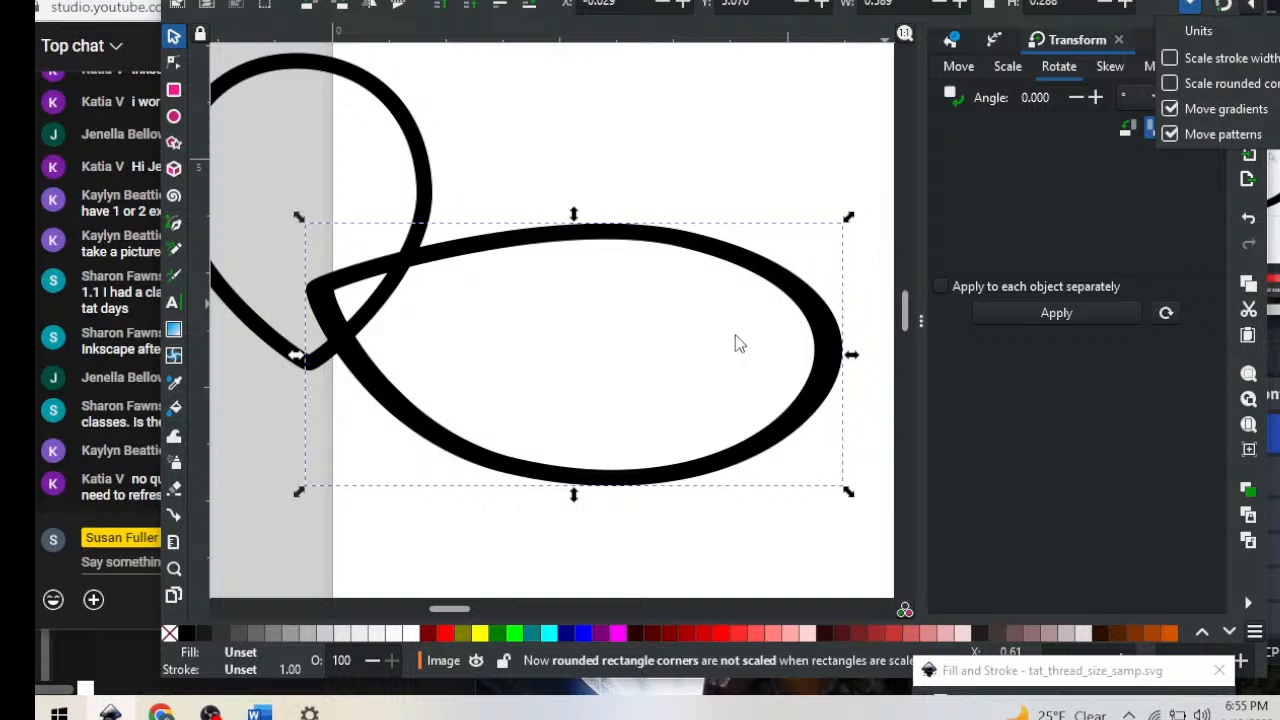
left_click(602, 232)
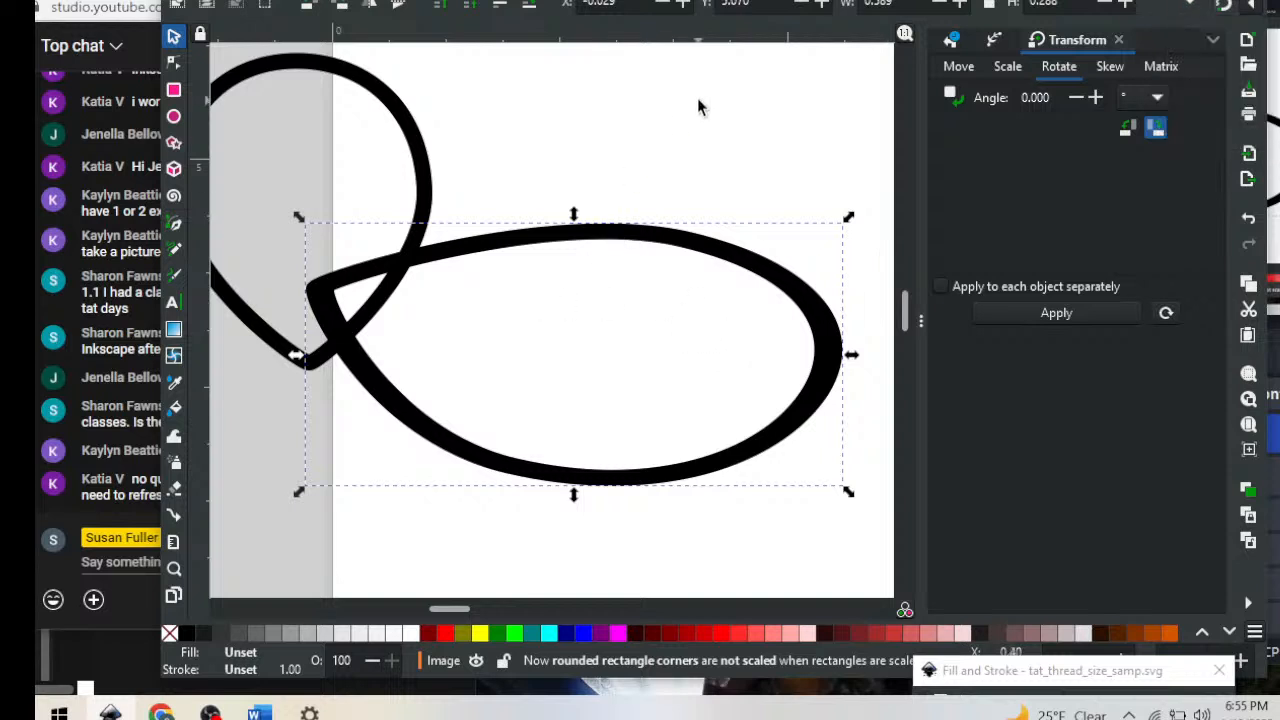
key("ctrl+z")
key("ctrl+z")
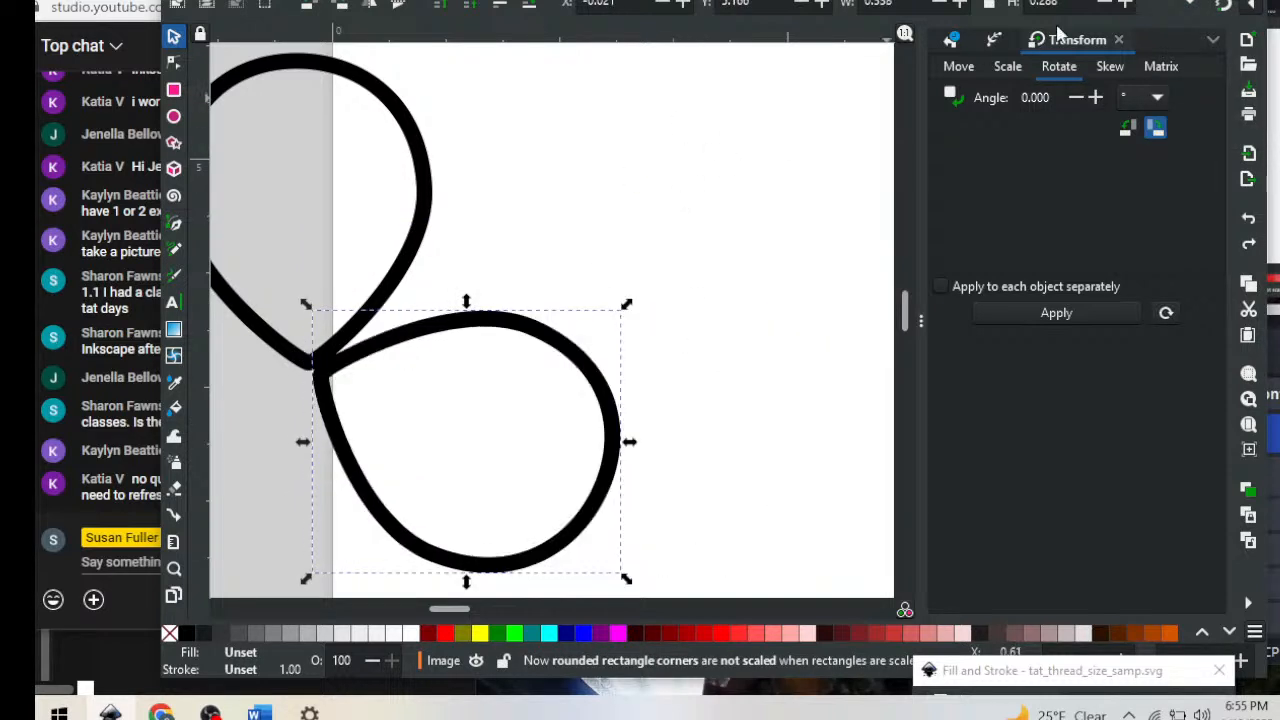
Try stretching the clone to about 1.448 in wide and moving it down and left, and undo these changes
left_click(1190, 6)
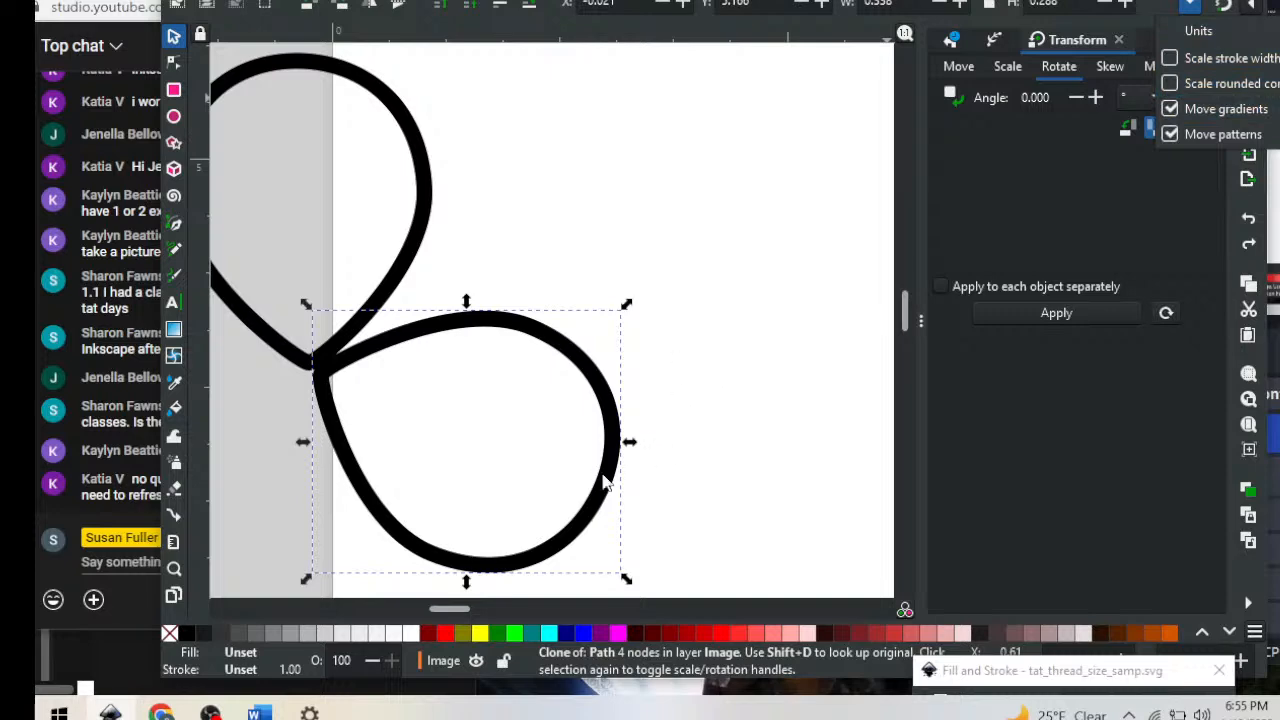
left_click(652, 444)
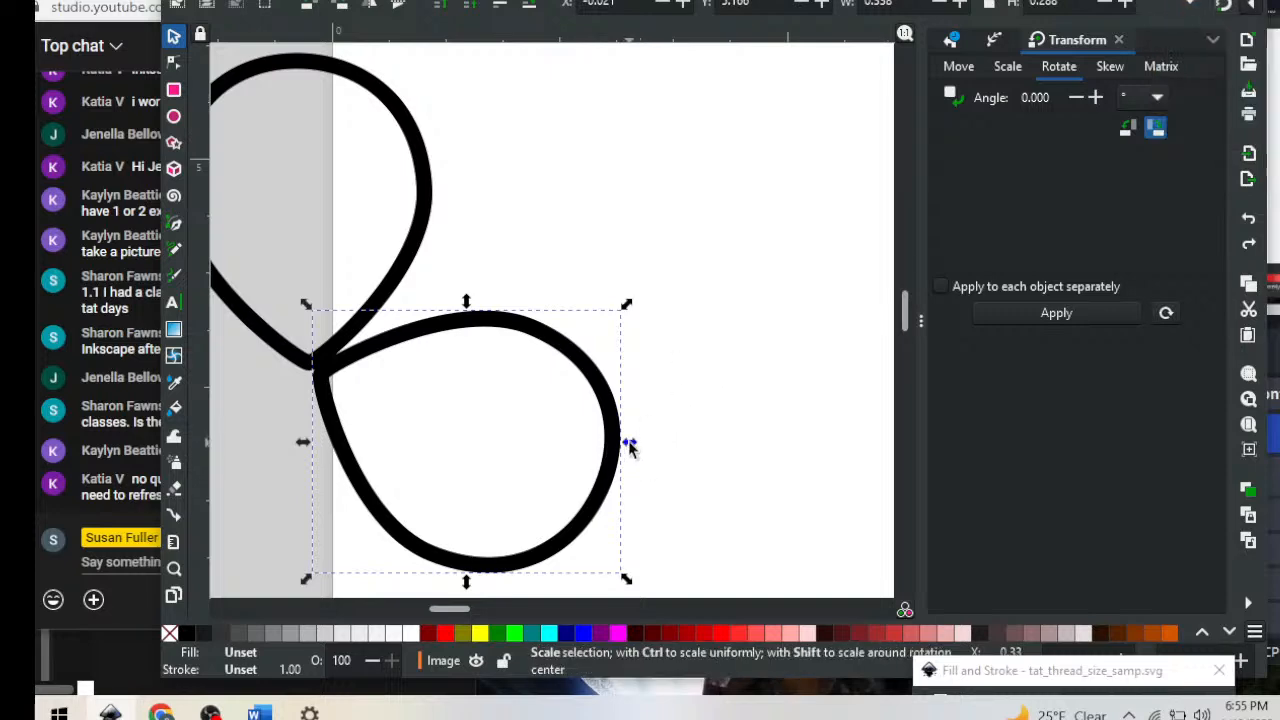
left_click_drag(629, 444, 533, 425)
left_click_drag(483, 608, 454, 612)
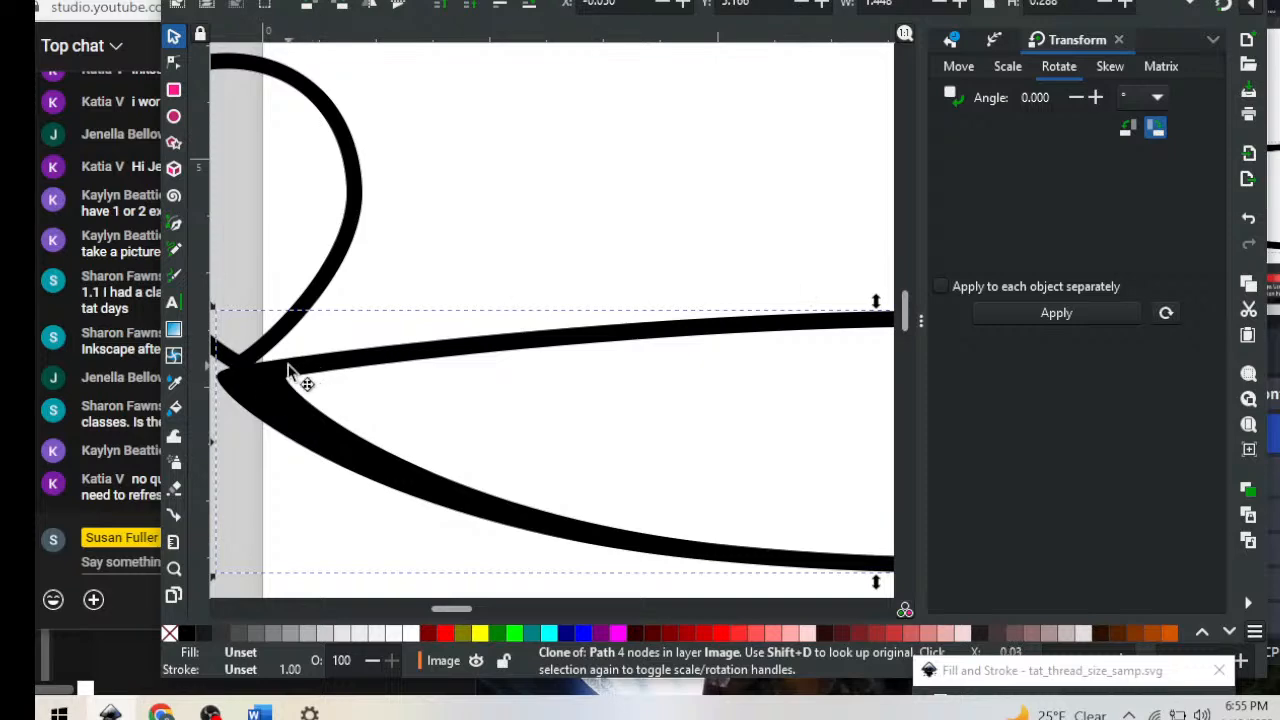
left_click_drag(288, 372, 189, 416)
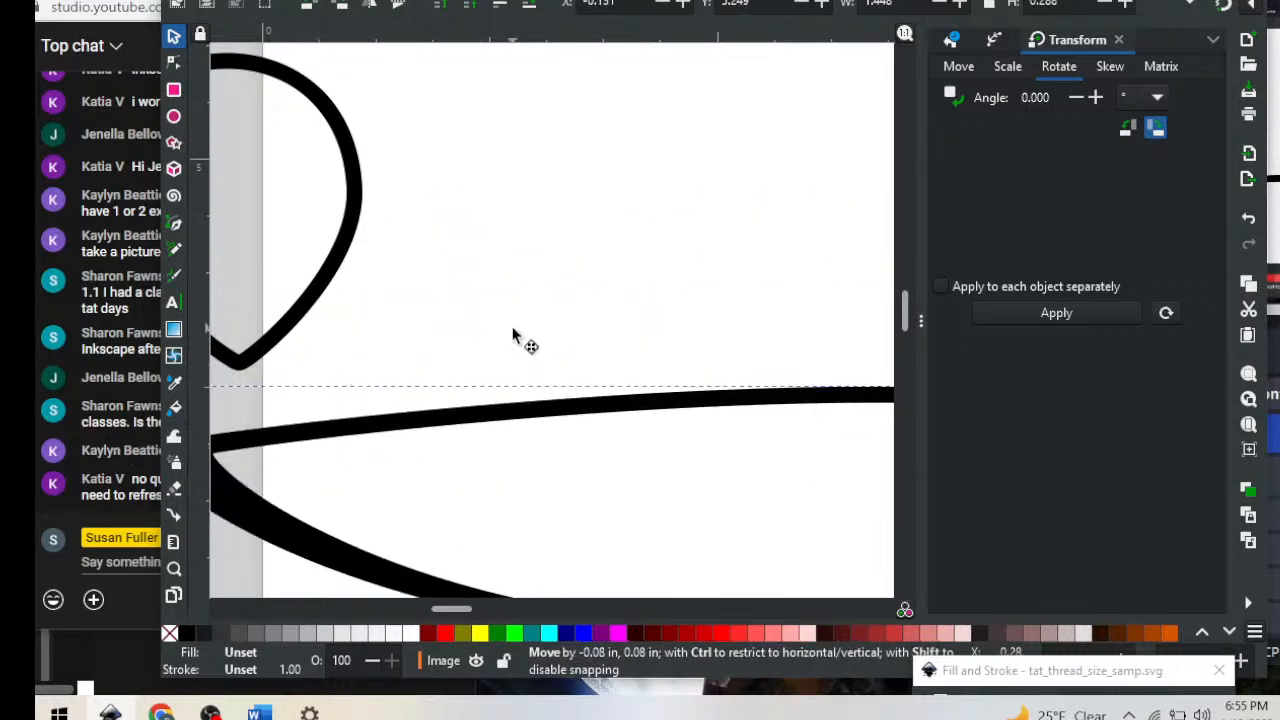
key("ctrl+z")
key("ctrl+z")
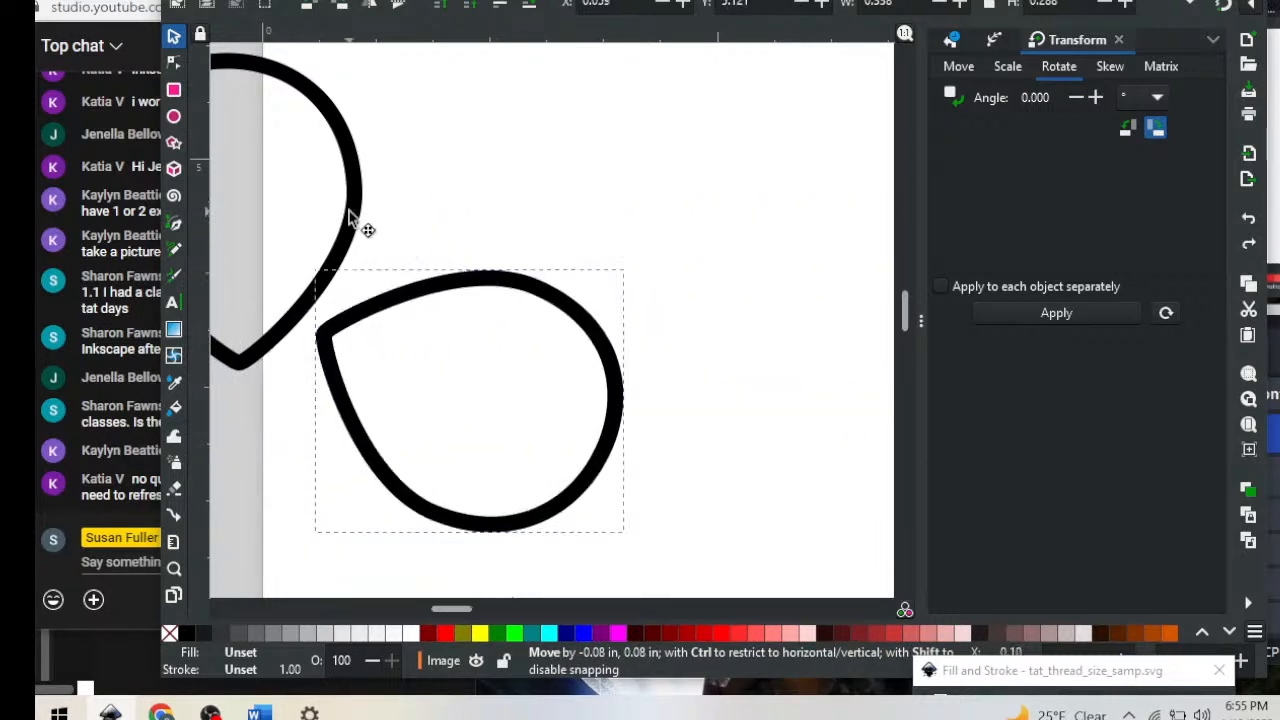
Try stretching the clone to about 0.502 in wide, undo it, and move the clone so both pointed ends meet
mouse_move(349, 211)
left_mouse_down()
mouse_move(378, 212)
mouse_move(369, 308)
mouse_move(136, 427)
mouse_move(755, 291)
mouse_move(663, 309)
mouse_move(607, 338)
left_mouse_up()
left_click_drag(701, 436, 843, 447)
left_click(623, 212)
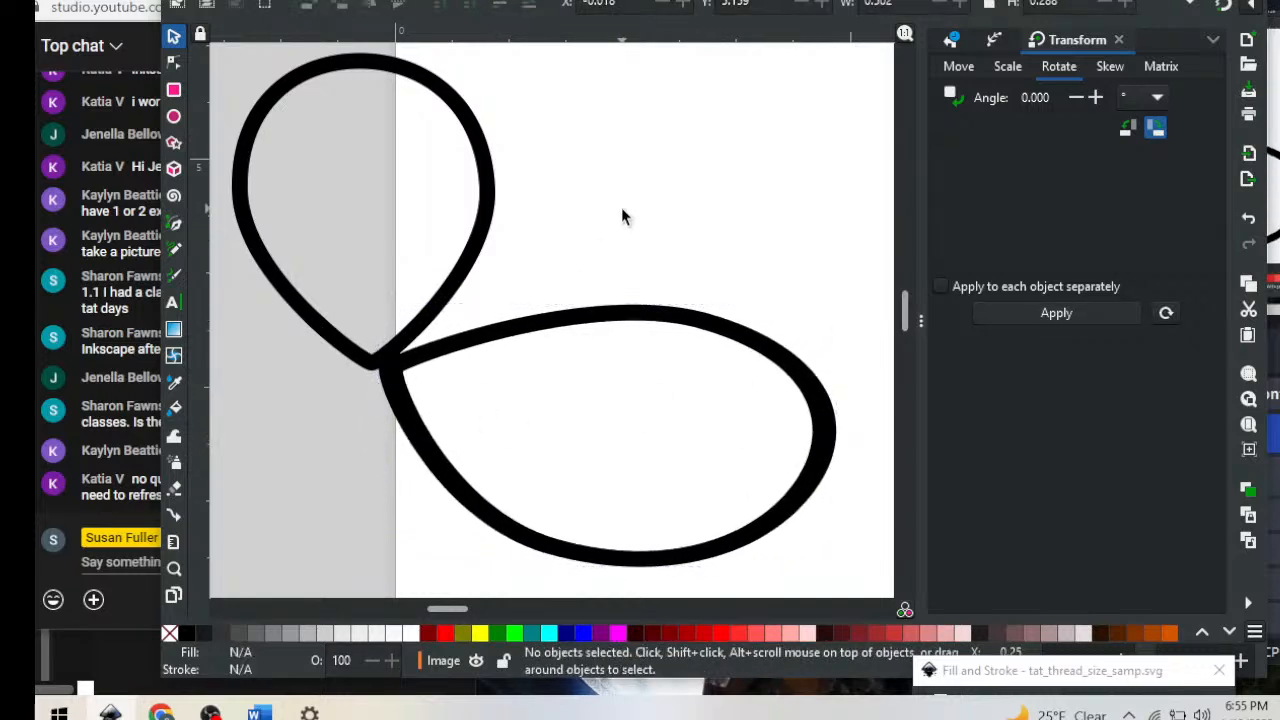
key("ctrl+z")
key("ctrl+z")
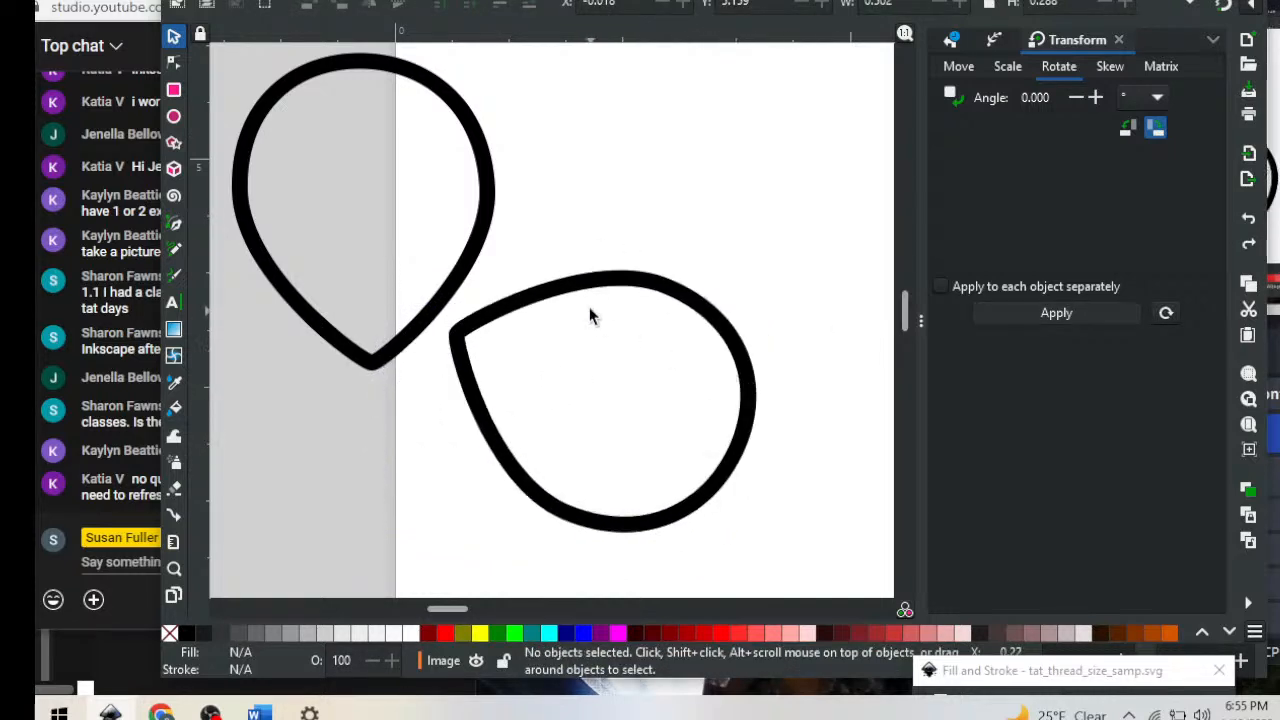
mouse_move(581, 284)
left_mouse_down()
mouse_move(503, 337)
mouse_move(517, 320)
mouse_move(511, 329)
left_mouse_up()
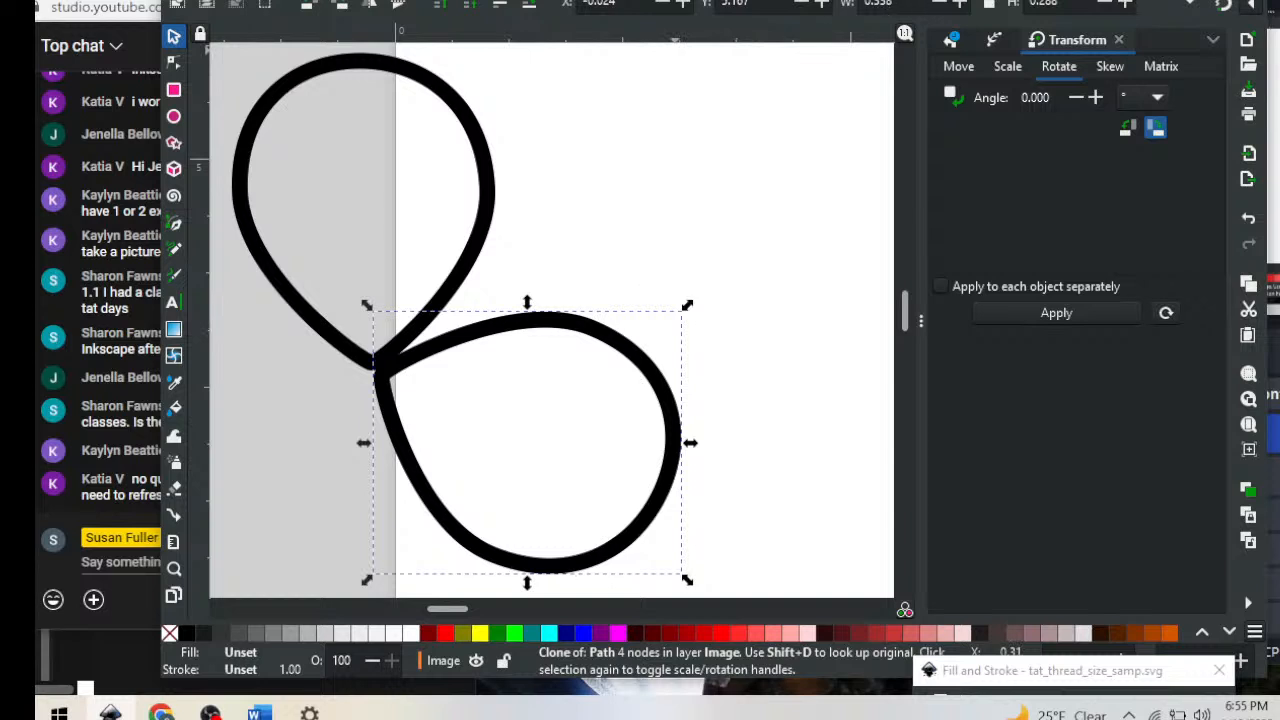
Delete the clone and move the original teardrop onto the page at about X 0.069 in, Y 5.011 in
left_click_drag(640, 0, 701, 1)
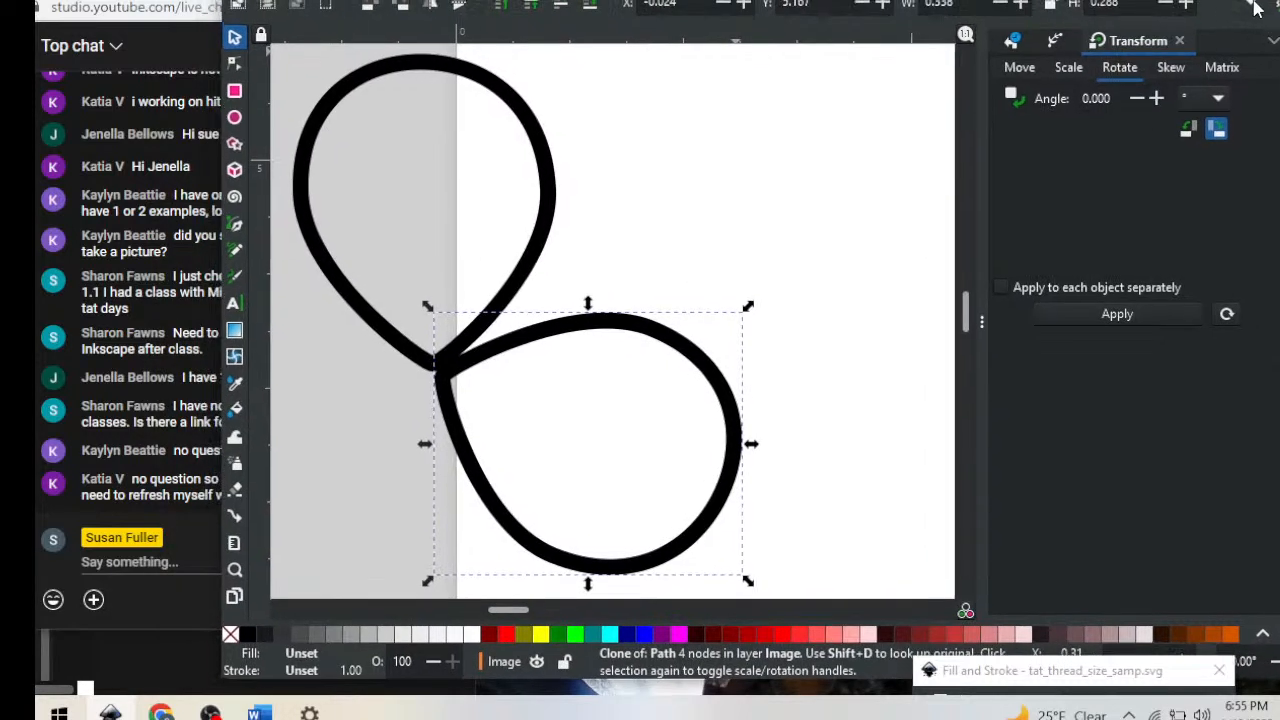
left_click(1254, 6)
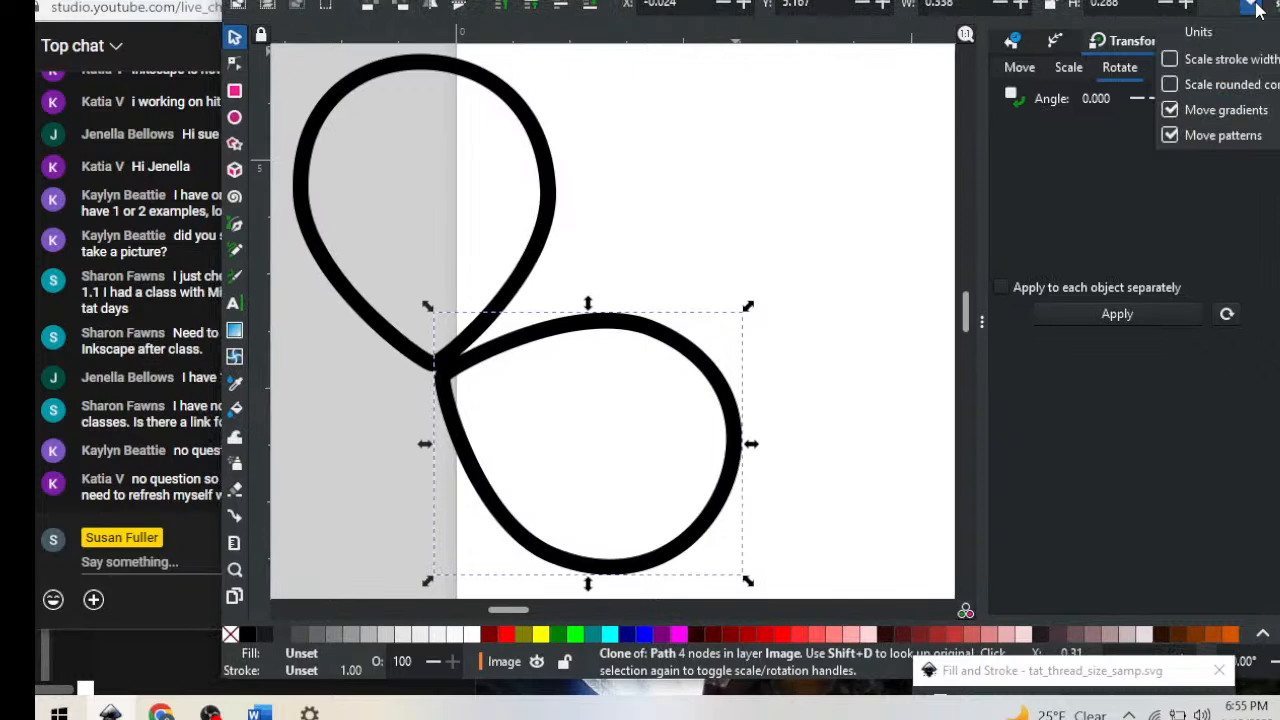
left_click(547, 222)
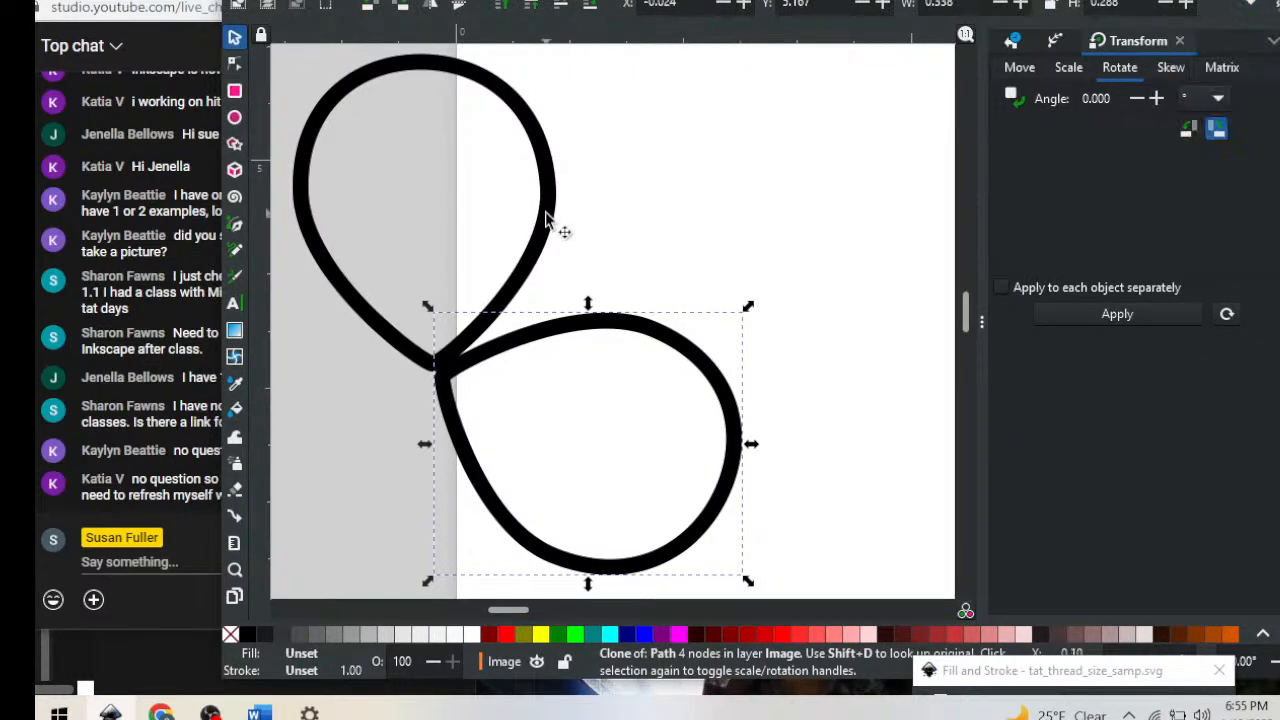
key("Delete")
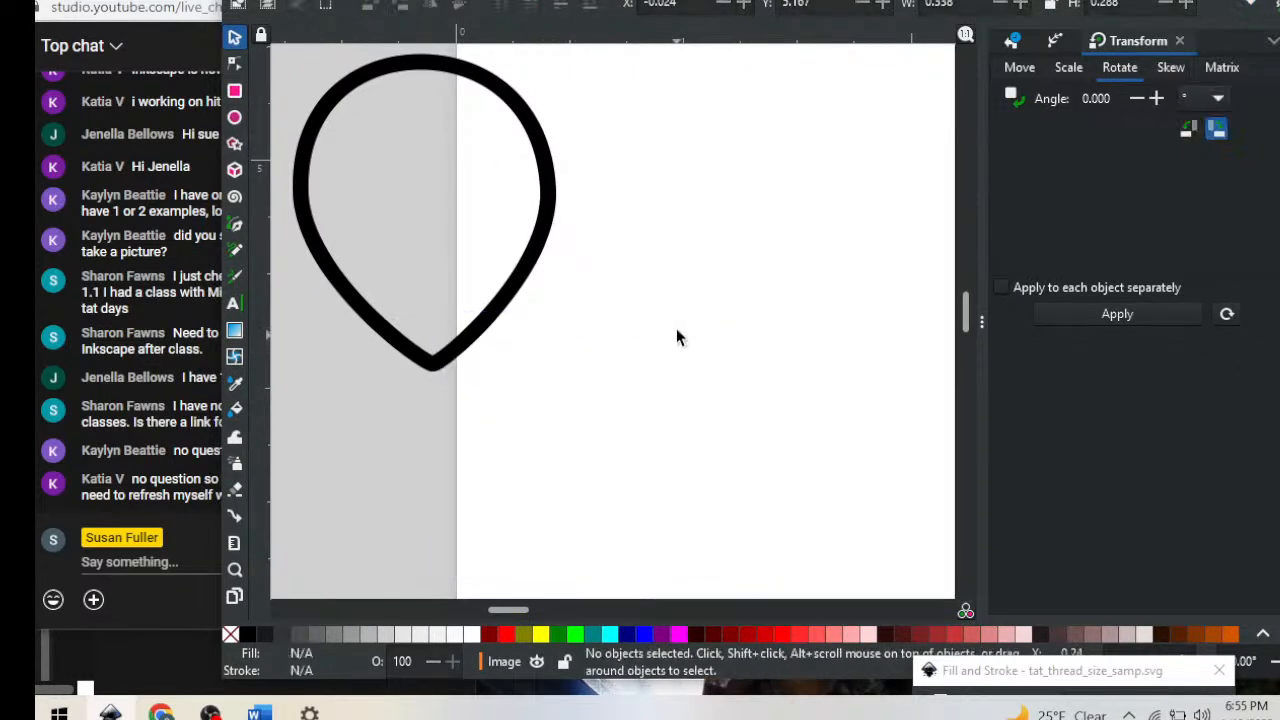
key("Delete")
left_click(560, 198)
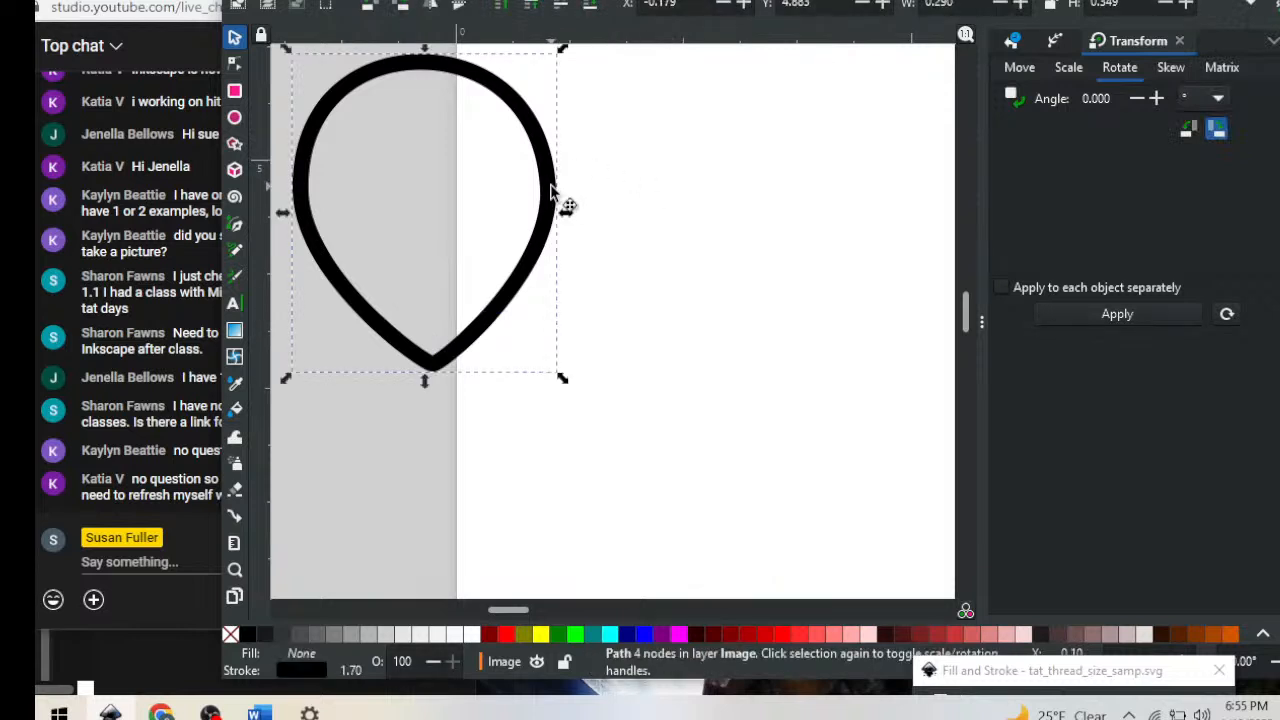
left_click_drag(560, 200, 771, 320)
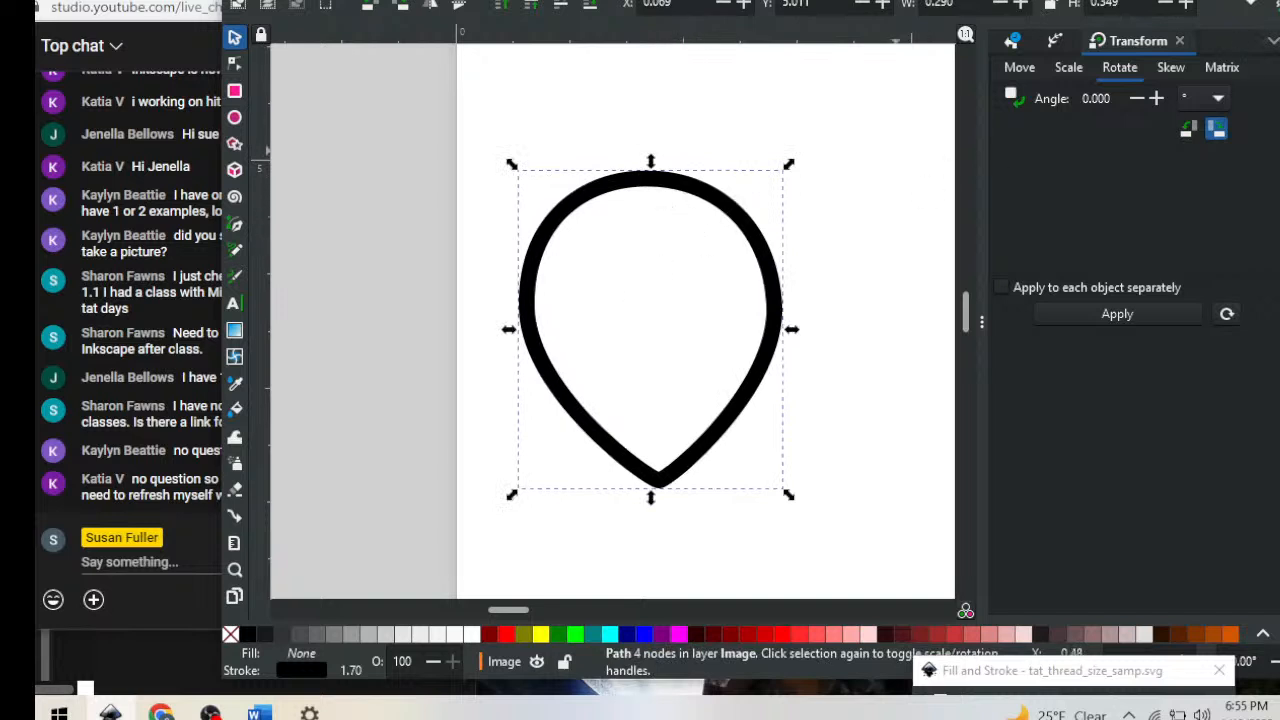
Switch stroke width scaling on and back off for the selected teardrop
left_click(1253, 6)
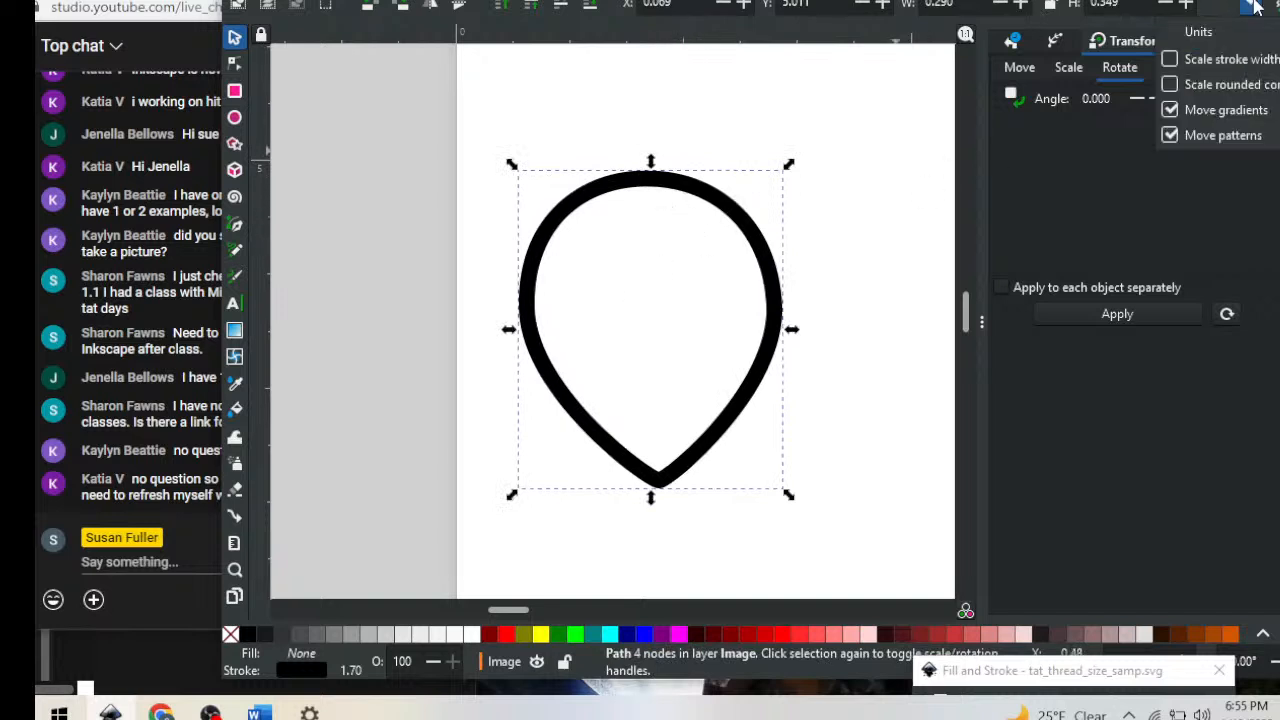
left_click(1212, 60)
left_click(1253, 6)
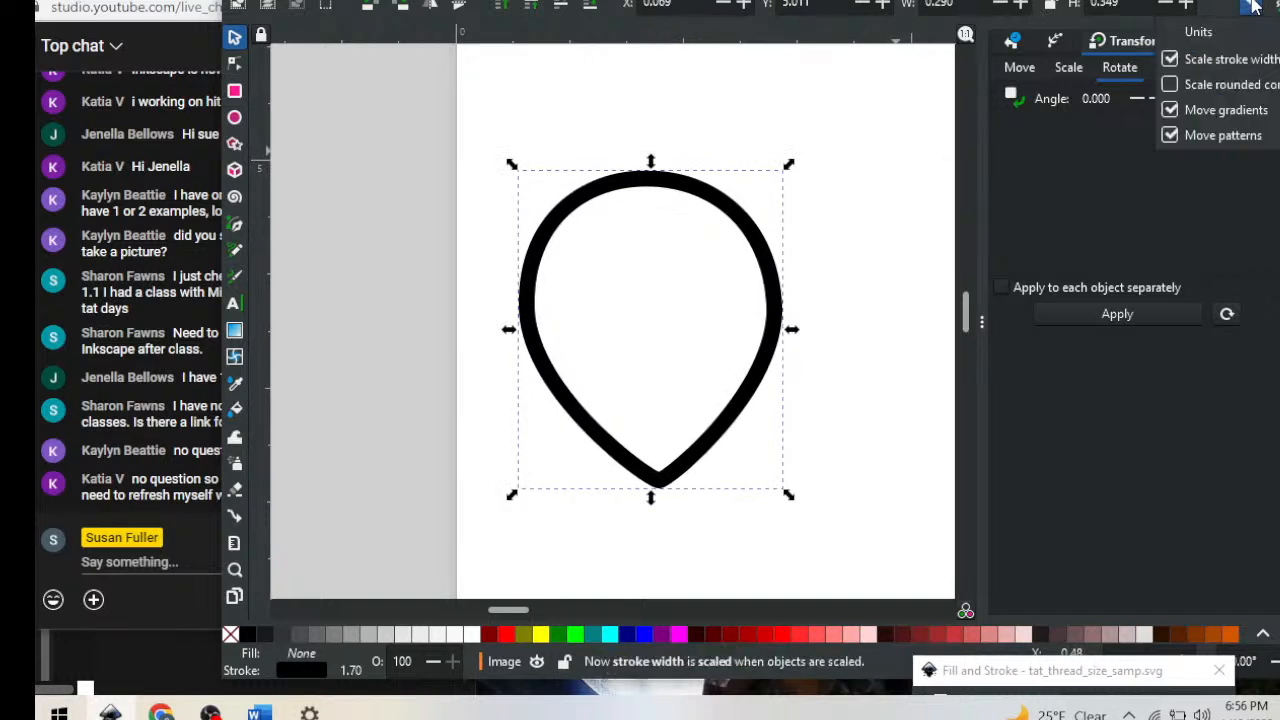
left_click(1180, 53)
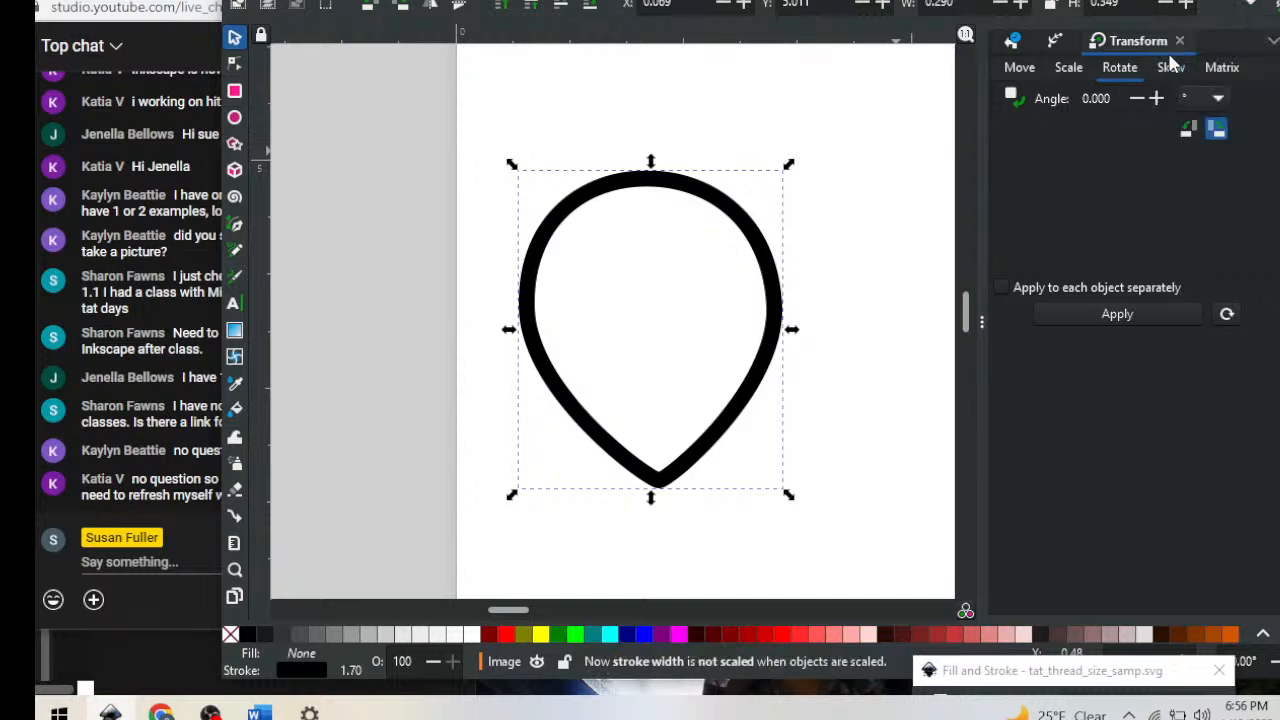
left_click(1252, 6)
left_click(756, 148)
Clone the teardrop in place and set the clone's rotation centre on its pointed lower end
key("ctrl")
key("alt+d")
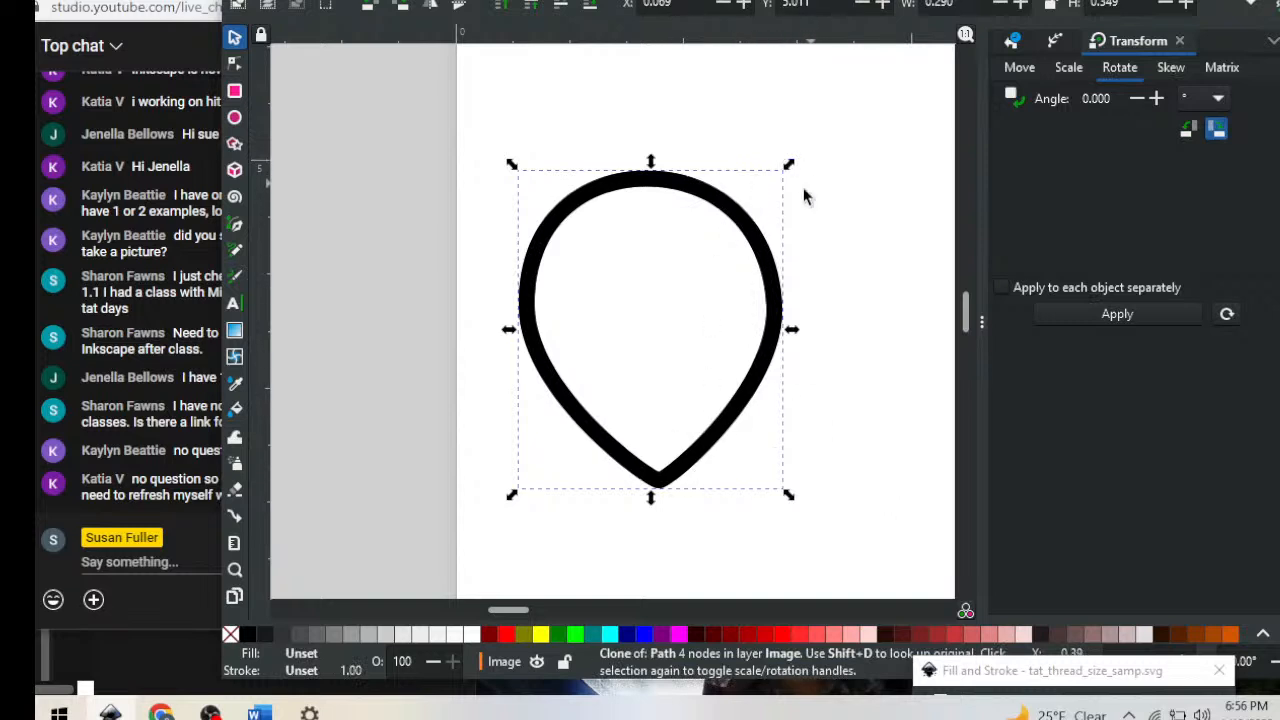
left_click(757, 243)
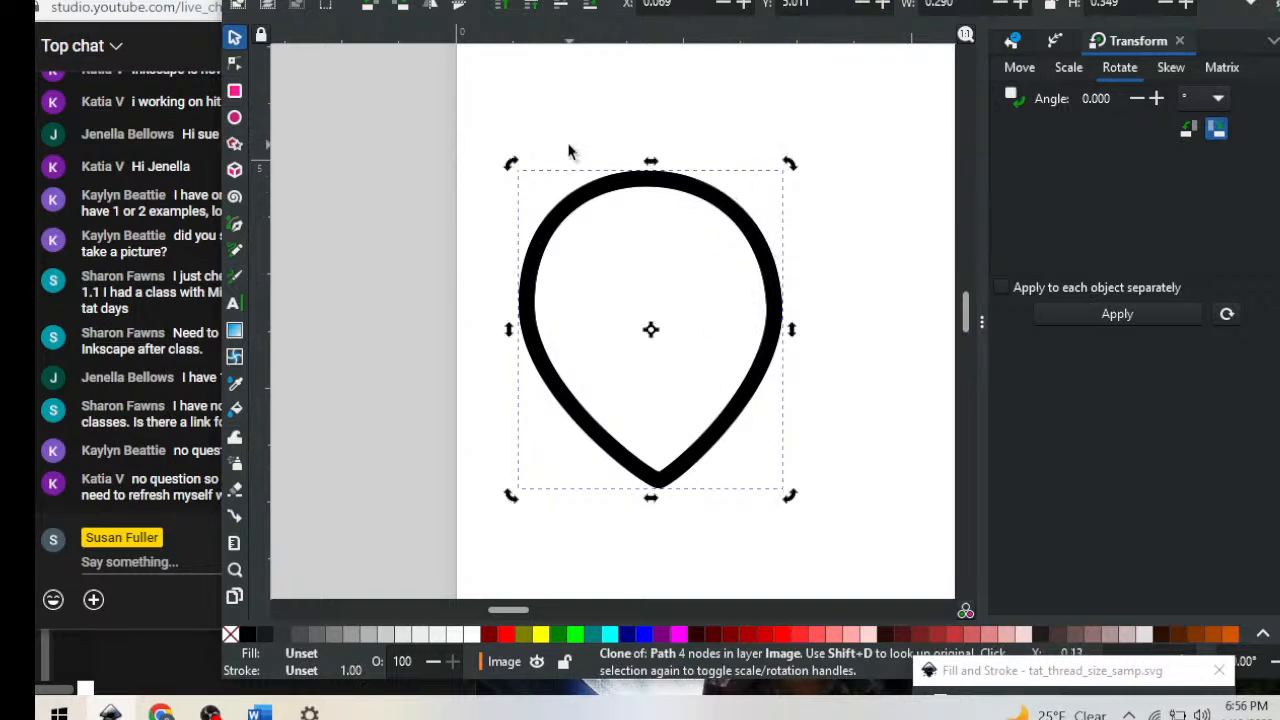
left_click_drag(650, 330, 658, 480)
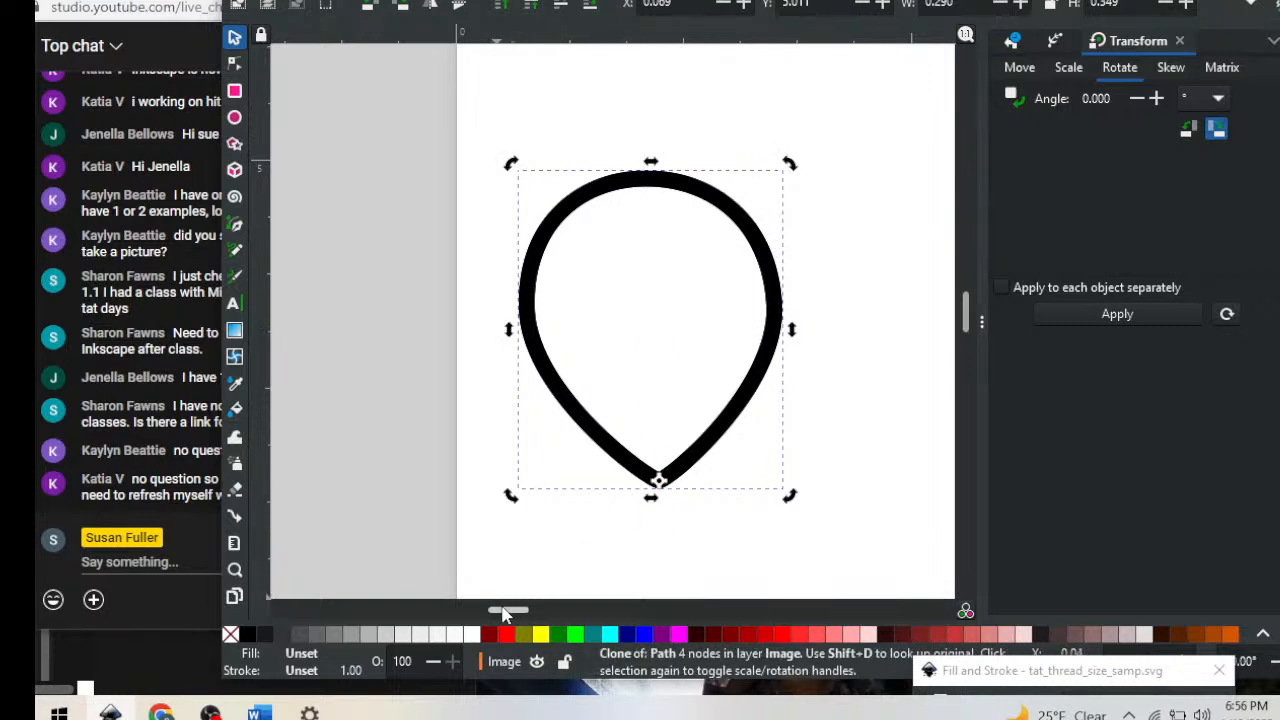
Rotate the teardrop clone about its pointed end until it extends down and to the right of the original
scroll(505, 614, "right", 4)
scroll(660, 260, "down", 2)
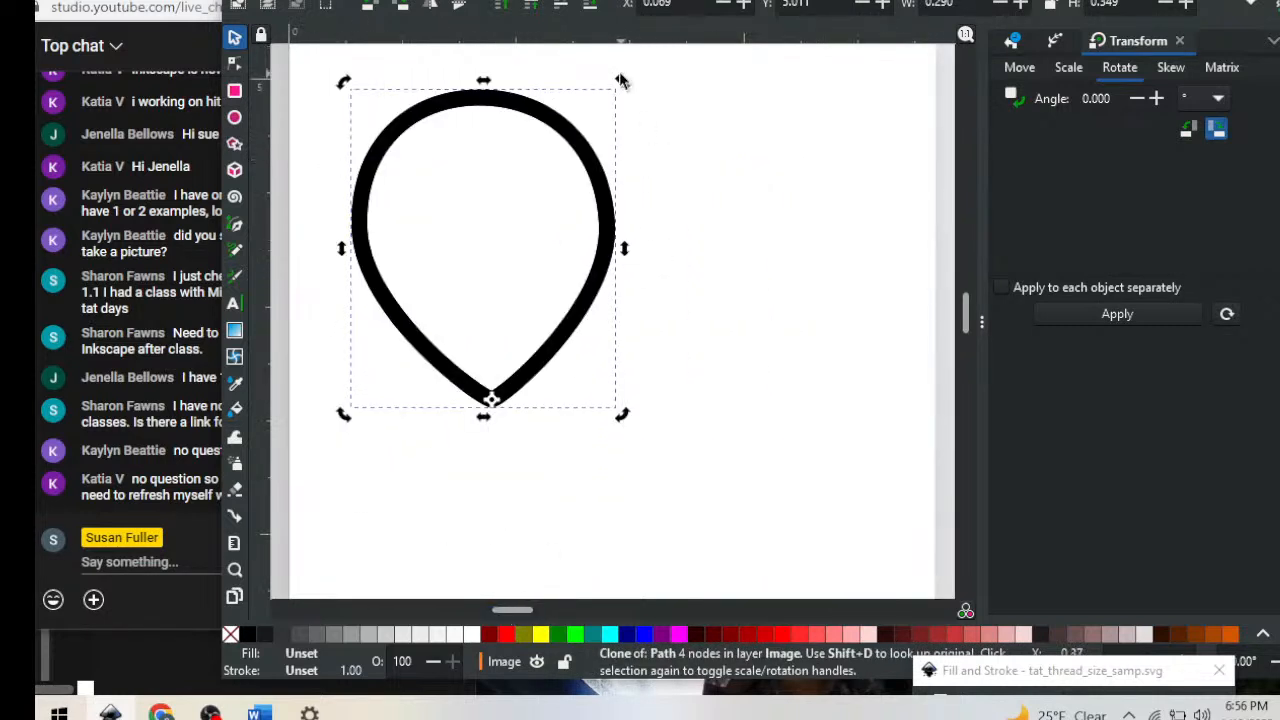
mouse_move(624, 88)
left_mouse_down()
mouse_move(846, 332)
mouse_move(811, 645)
mouse_move(830, 540)
left_mouse_up()
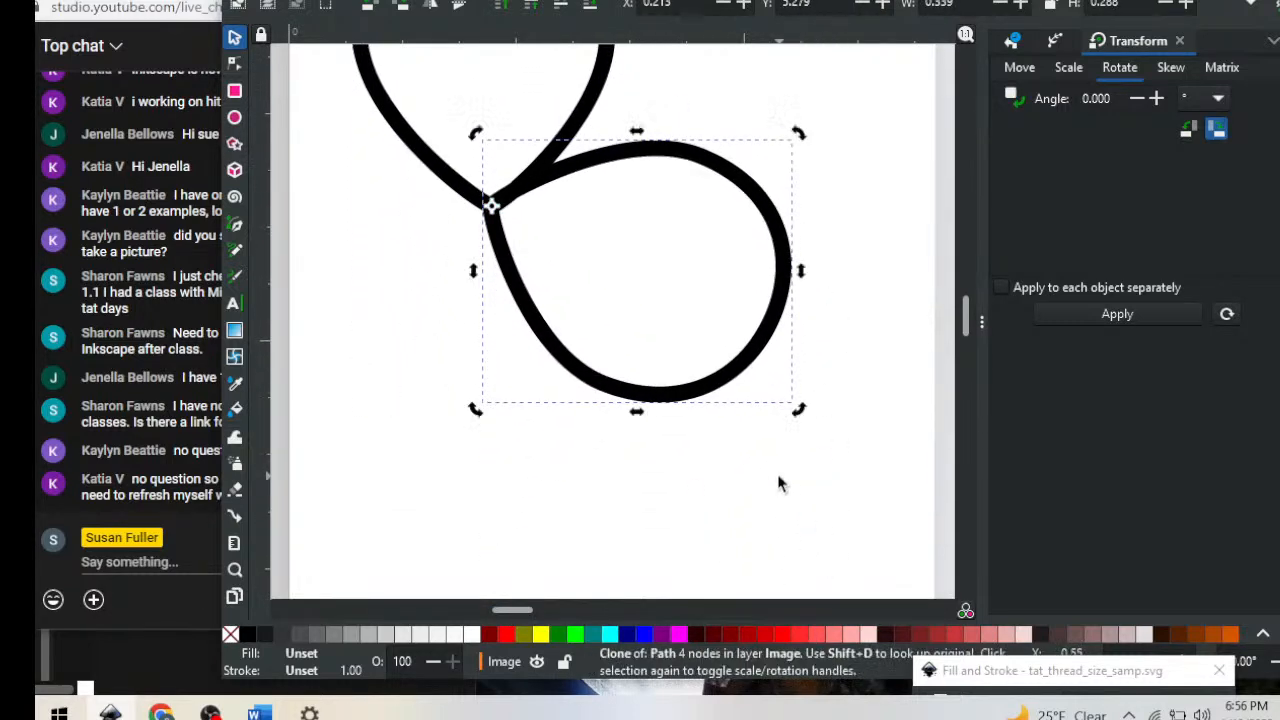
key("minus")
key("minus")
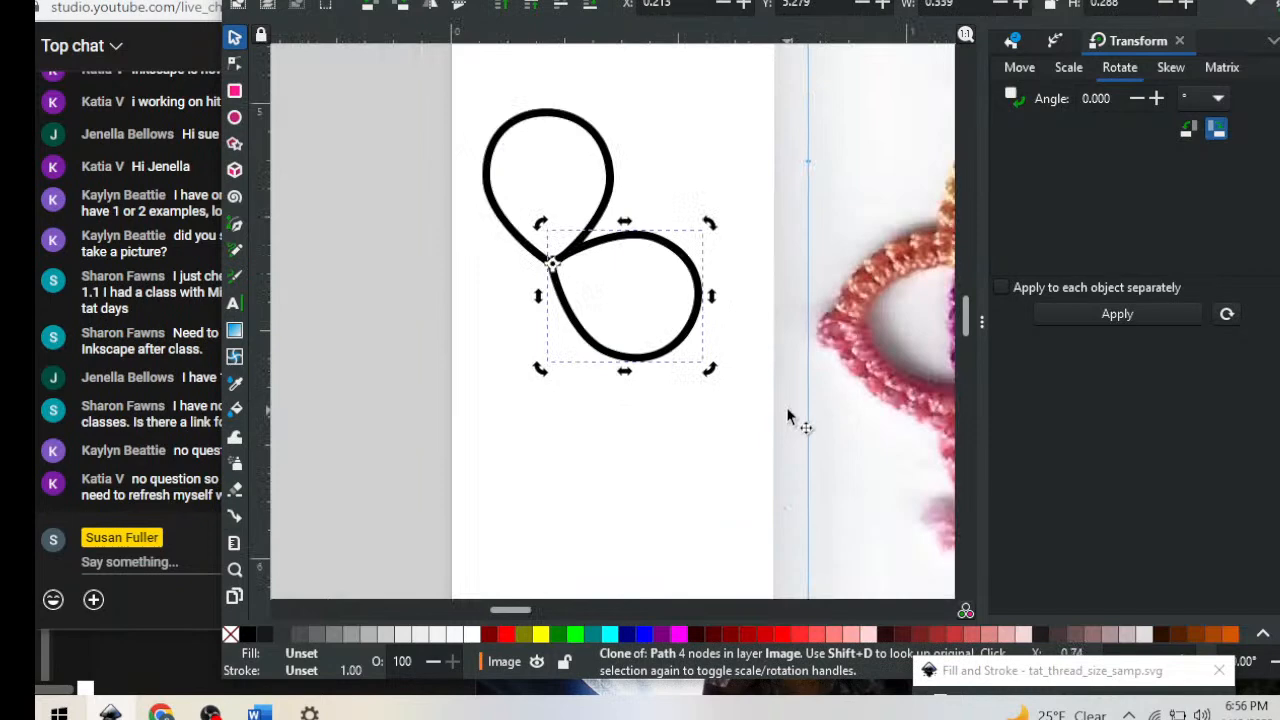
Stretch the rotated clone horizontally to about 0.508 in wide
left_click(738, 307)
left_click(700, 294)
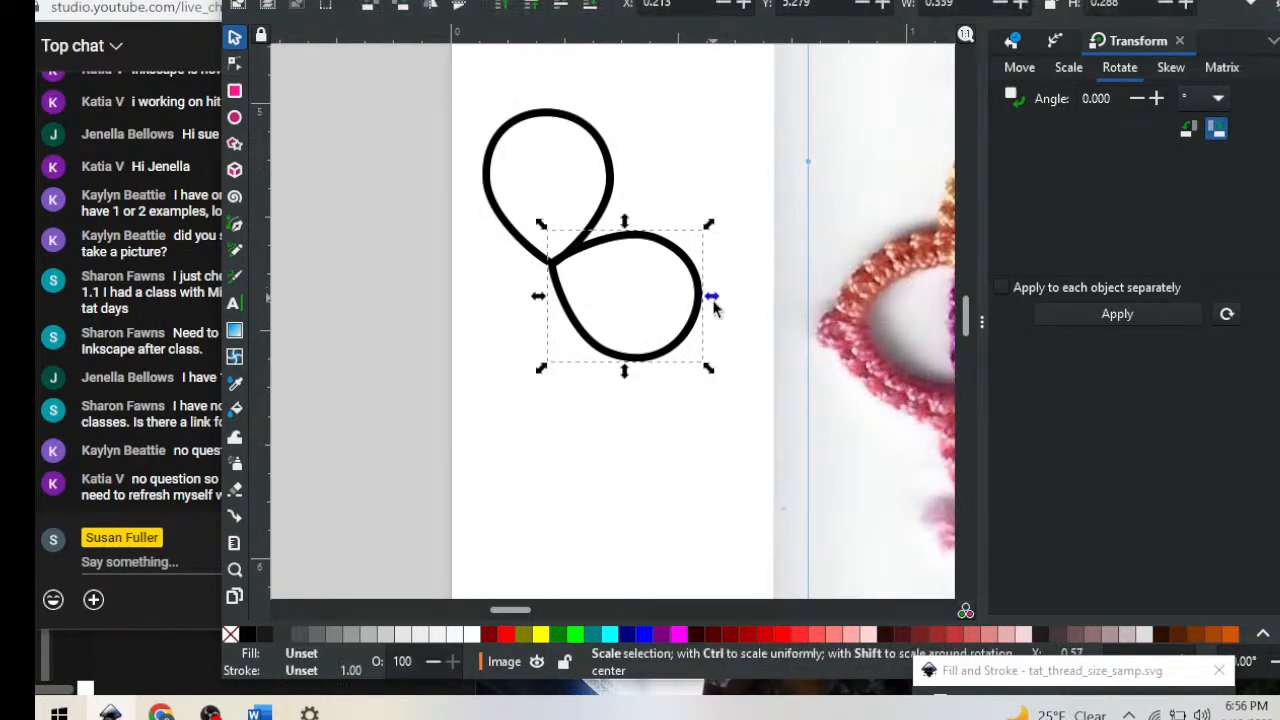
left_click_drag(713, 296, 786, 296)
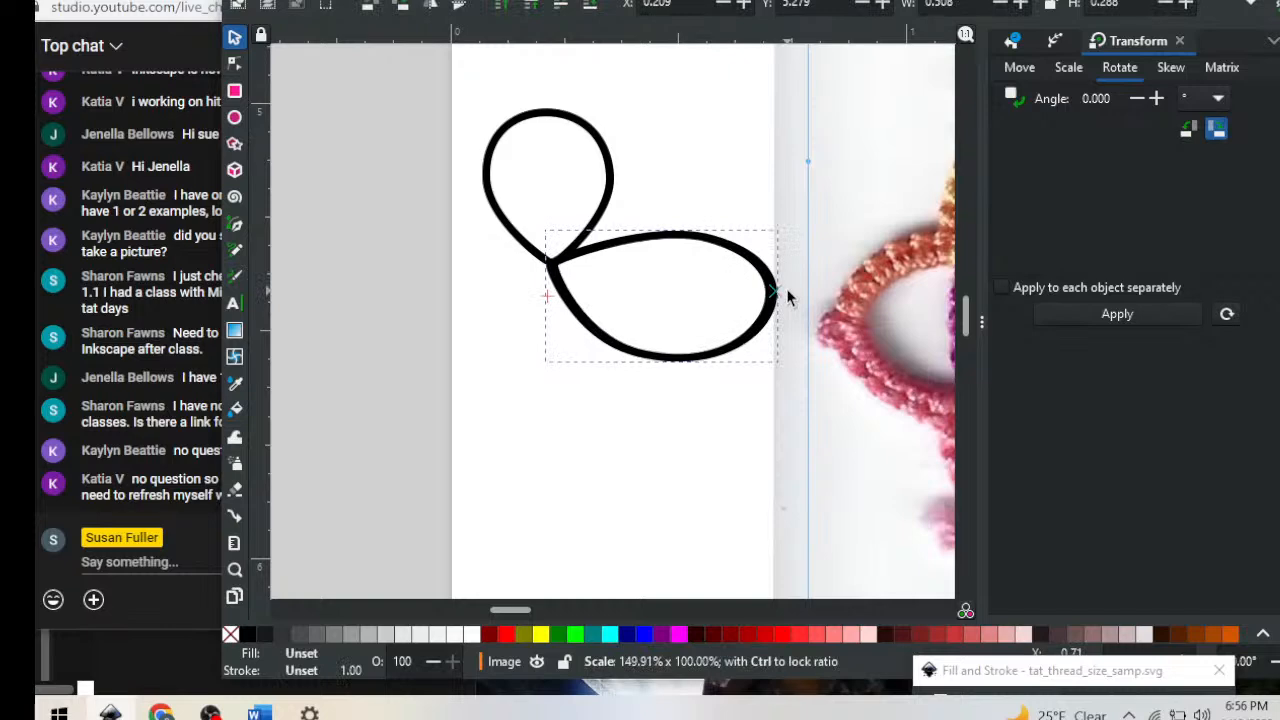
left_click_drag(786, 296, 786, 296)
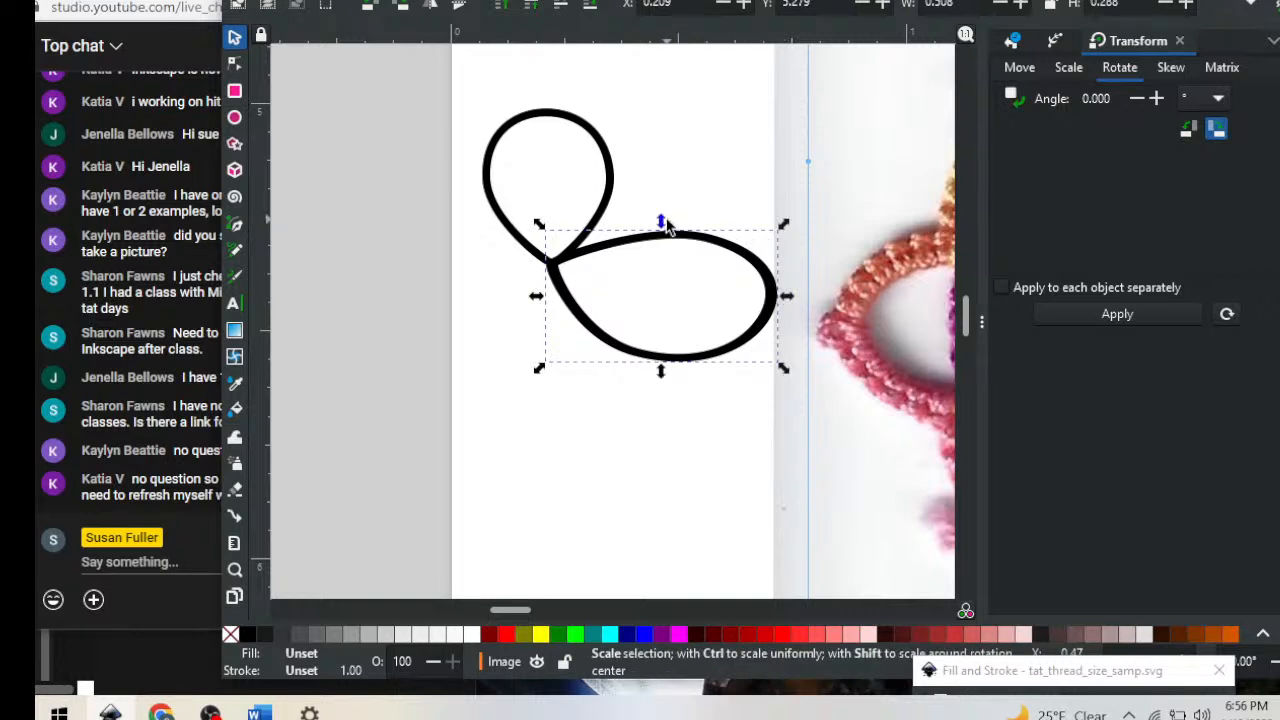
Rotate the original teardrop 90° clockwise and stretch it to about 0.755 in wide
left_click(560, 118)
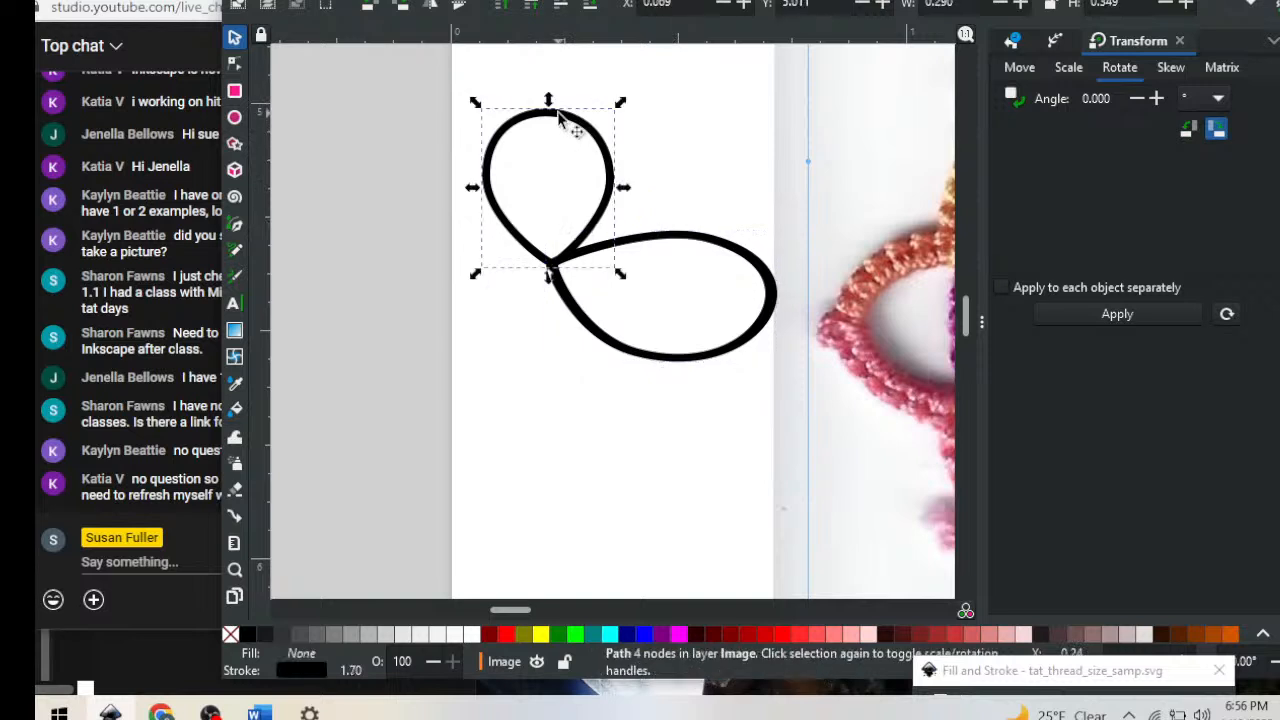
left_click(400, 6)
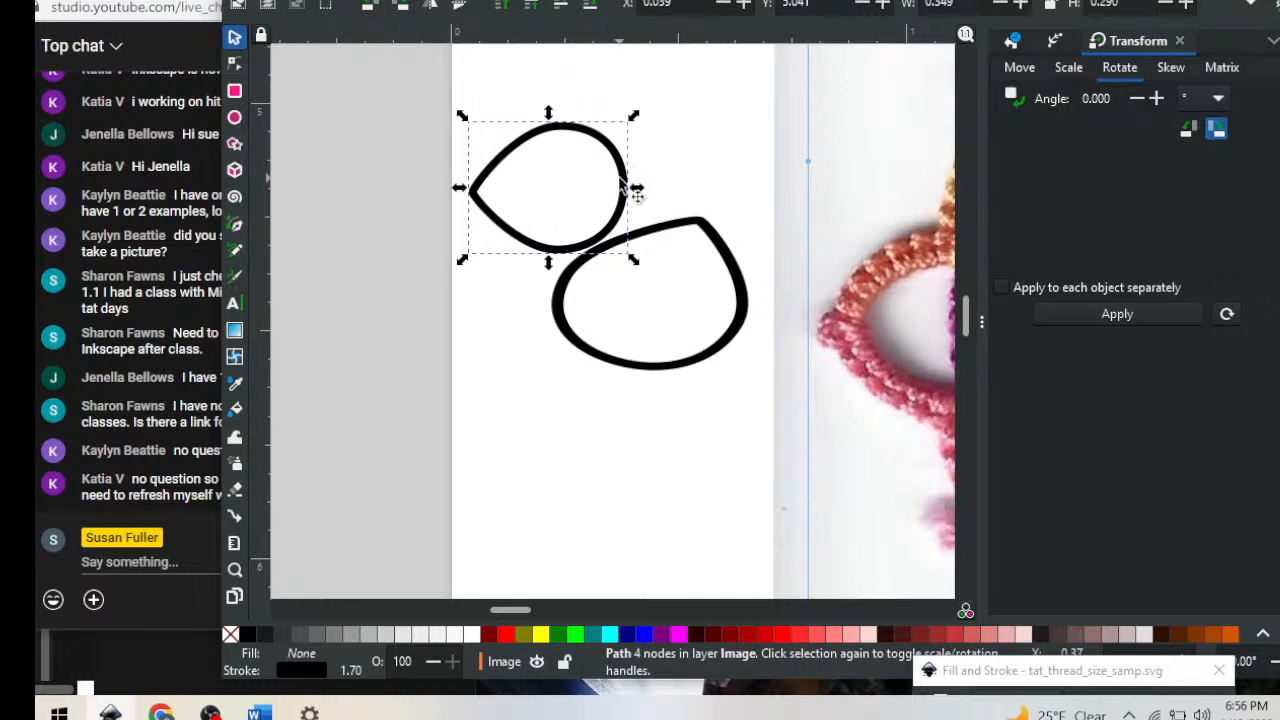
left_click_drag(630, 190, 840, 176)
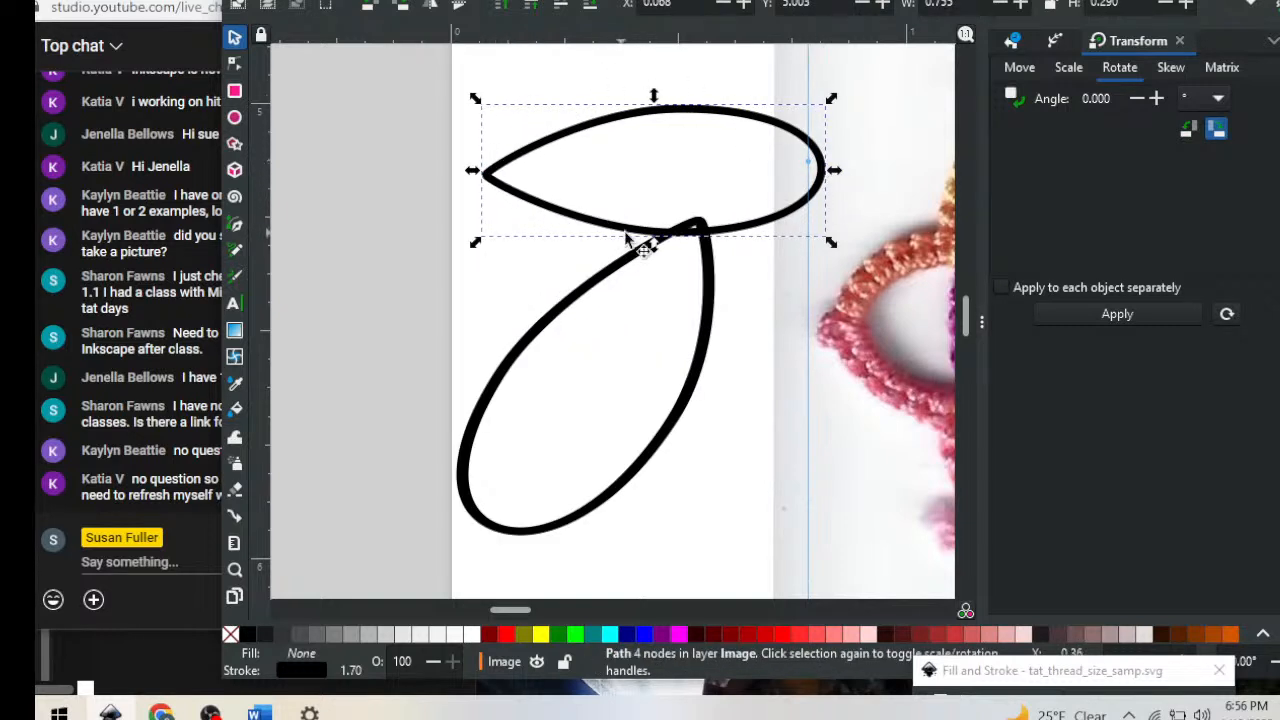
Move the clone below the original teardrop and narrow it to about 0.350 in wide
left_click_drag(690, 415, 658, 467)
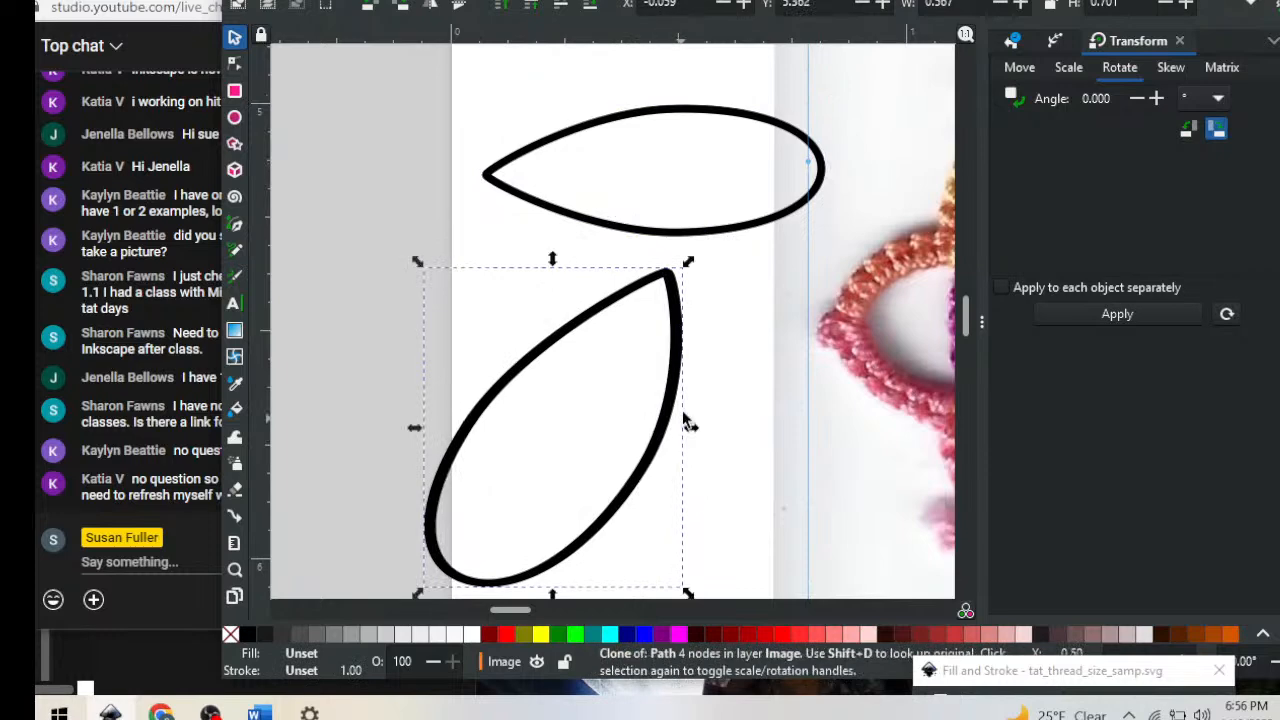
mouse_move(446, 577)
left_mouse_down()
mouse_move(373, 492)
mouse_move(430, 538)
left_mouse_up()
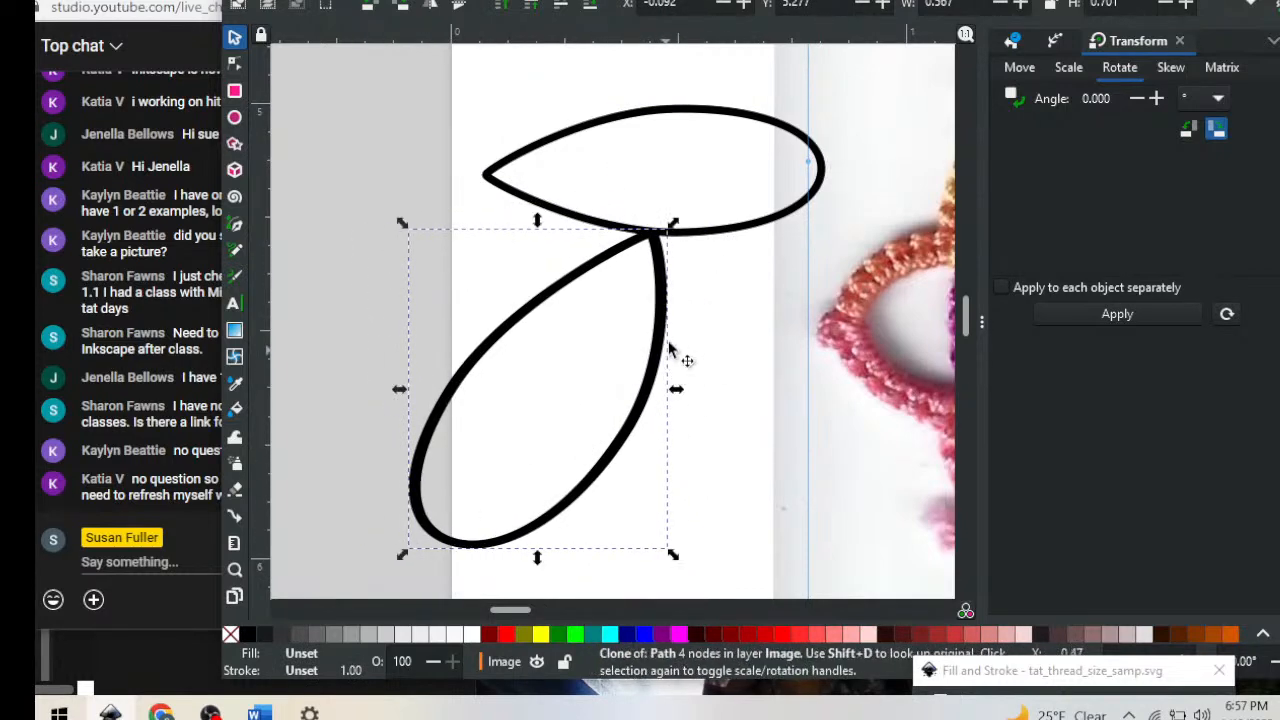
left_click_drag(675, 389, 580, 426)
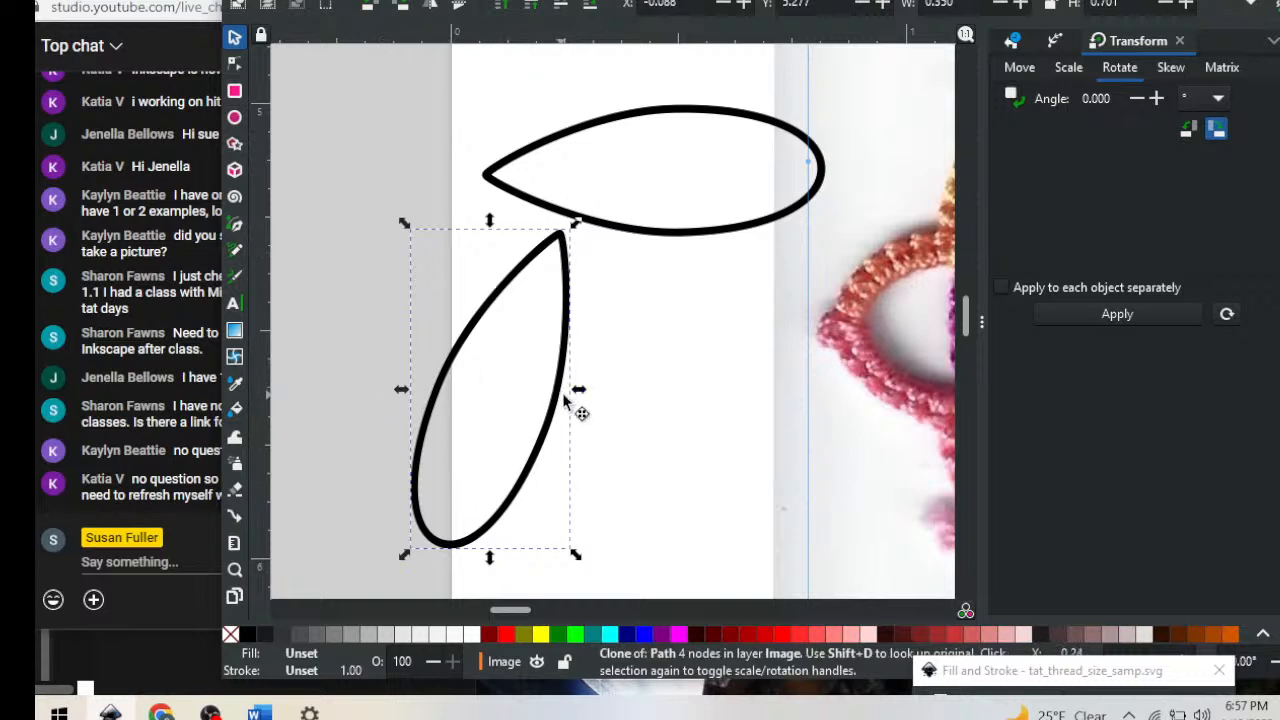
left_click_drag(562, 400, 578, 401)
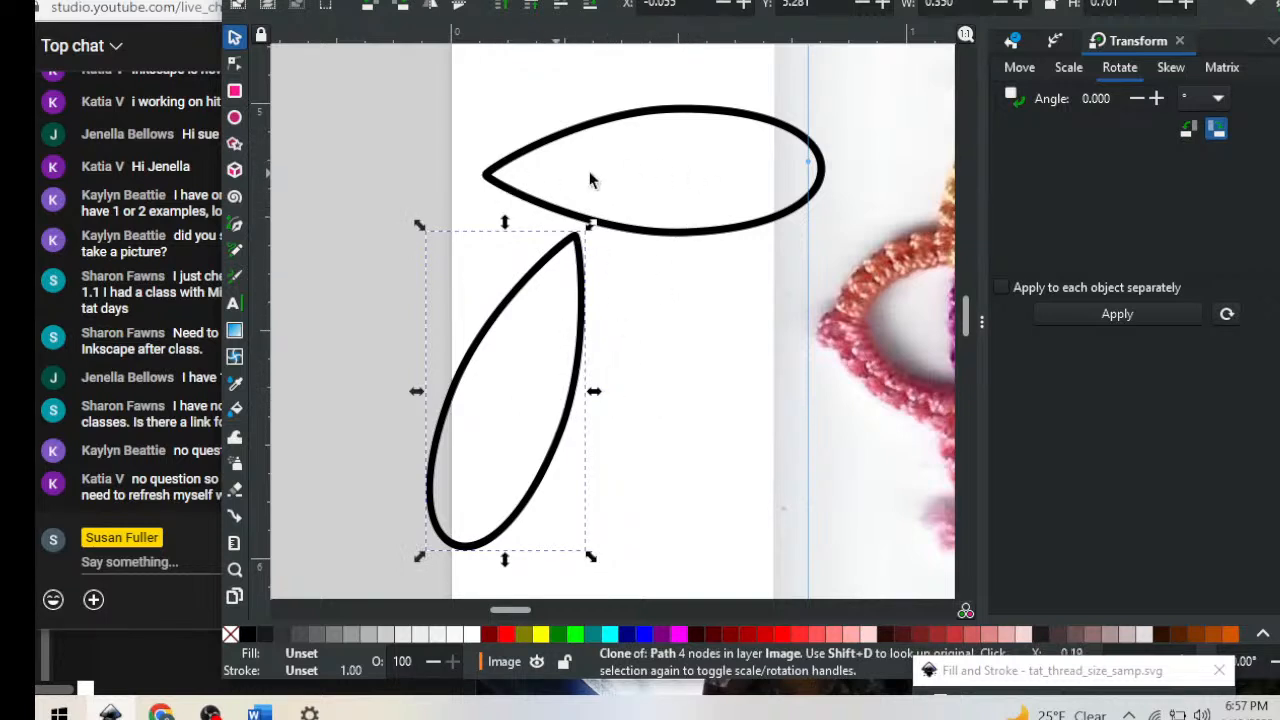
Delete the narrowed teardrop clone below the original
left_click(579, 267)
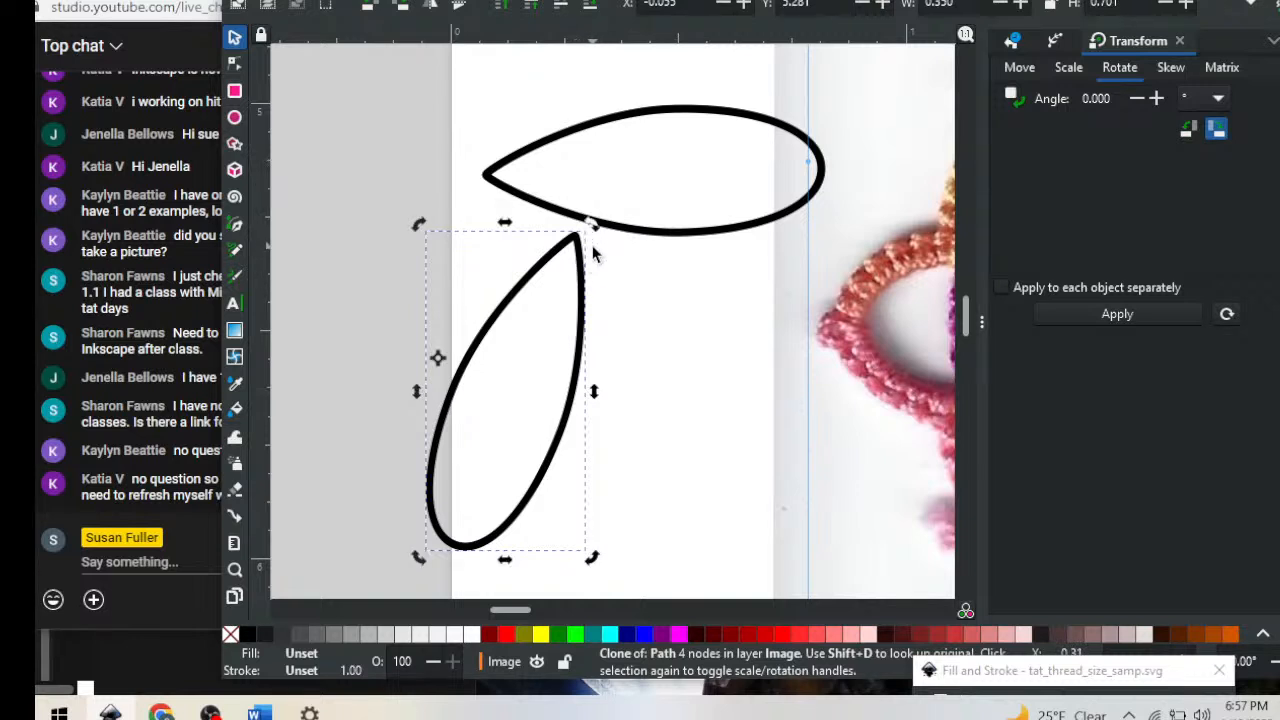
left_click(610, 284)
left_click(582, 312)
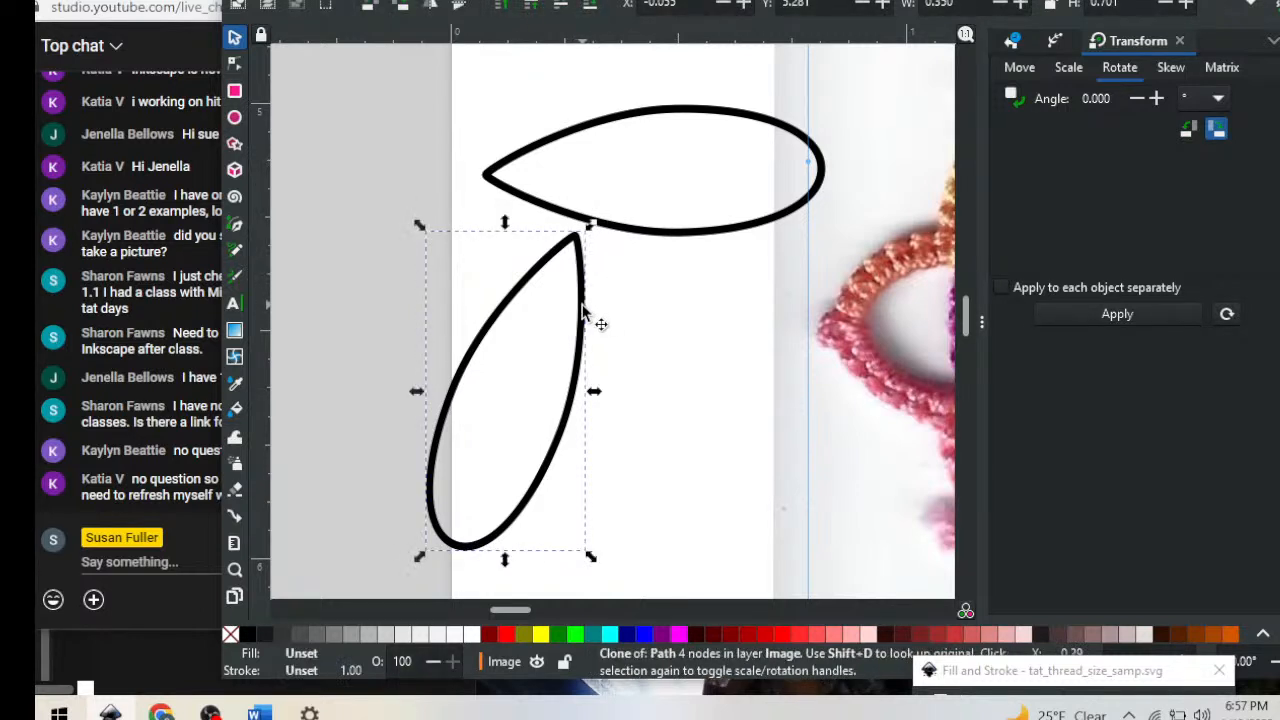
key("Delete")
Move the original teardrop to the page's left edge and rotate it until its pointed end faces right
left_click(688, 236)
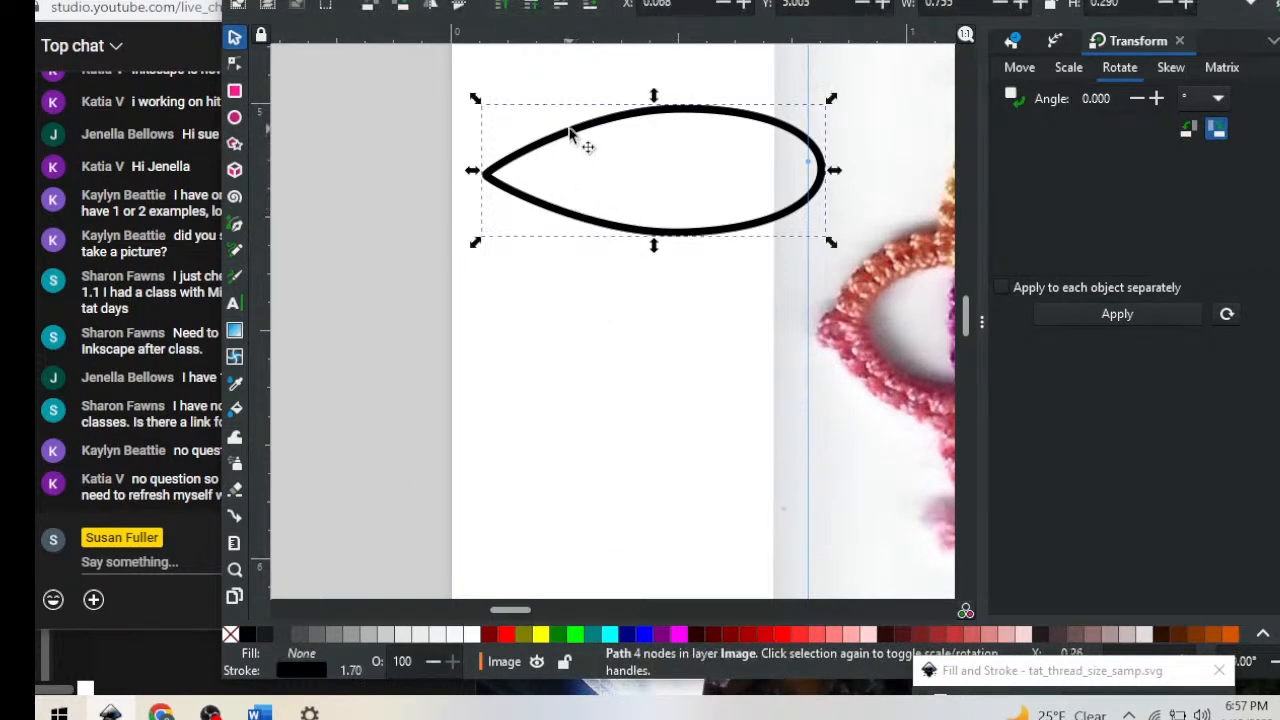
left_click_drag(566, 140, 531, 214)
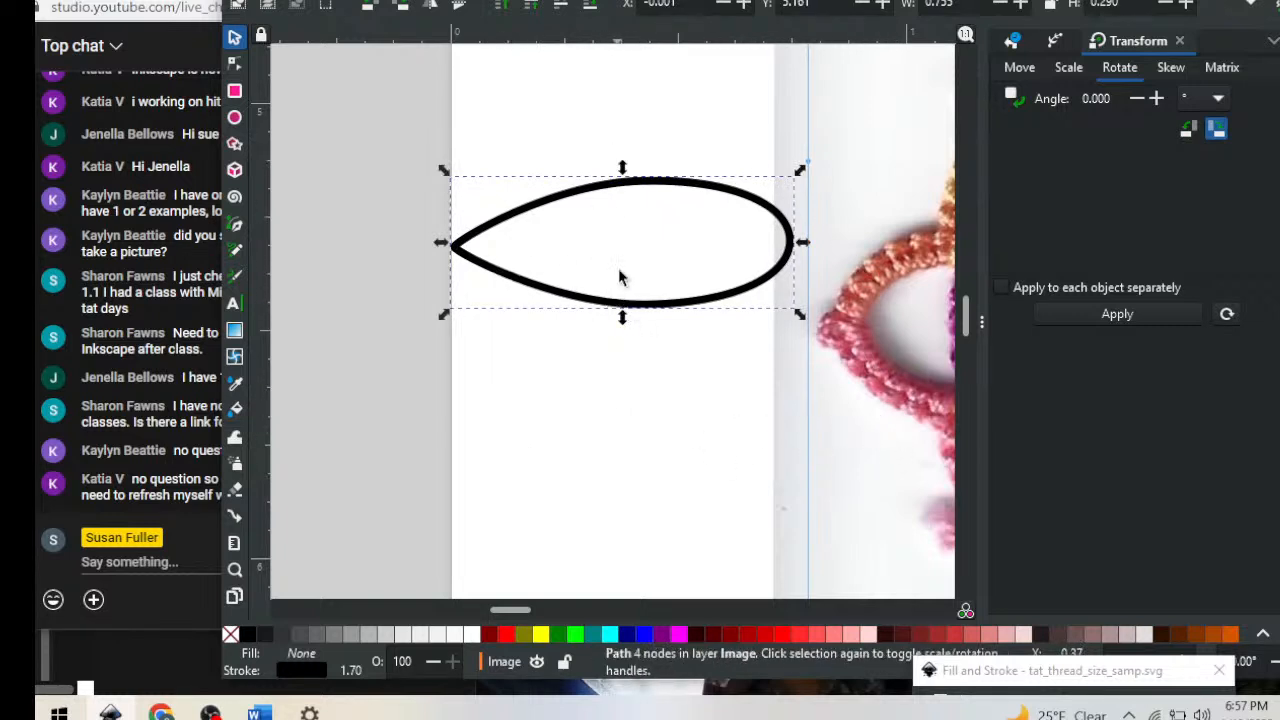
left_click(500, 278)
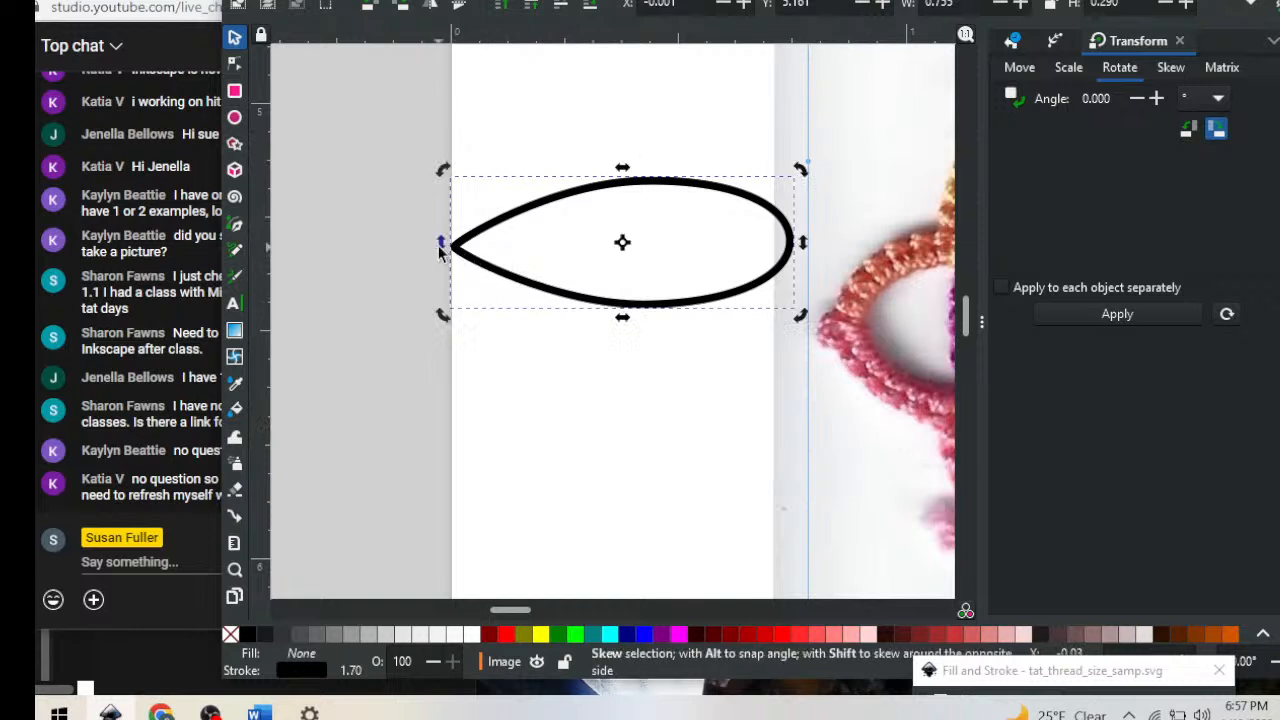
left_click_drag(441, 245, 646, 323)
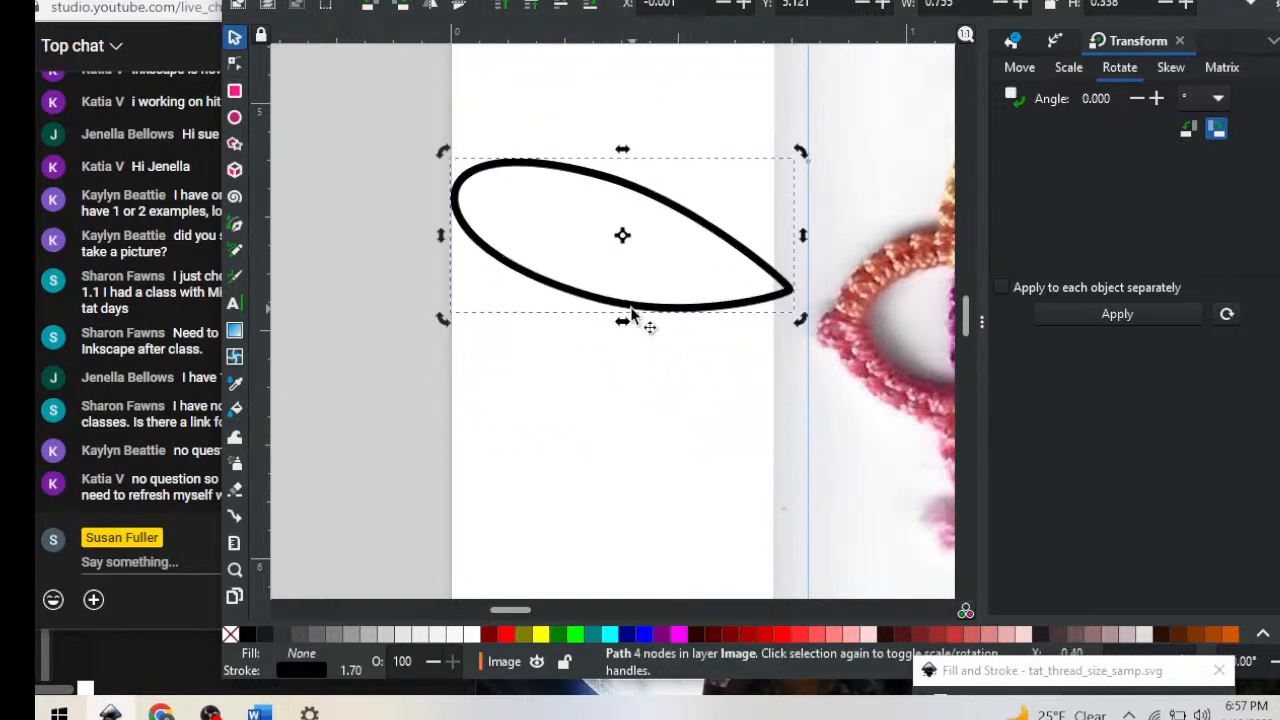
Undo the teardrop edits back to the single upright, unstretched original, including the creation of its clone
key("ctrl+z")
key("ctrl+z")
key("ctrl+z")
key("ctrl+z")
key("ctrl+z")
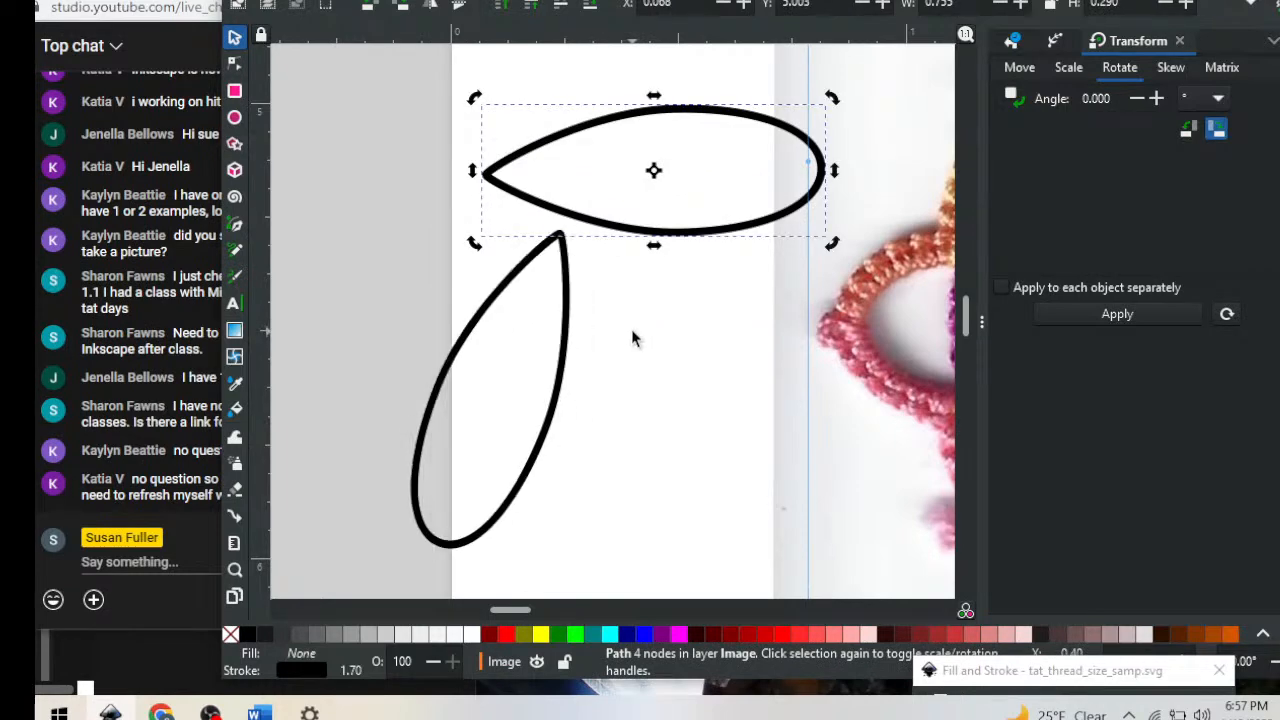
key("ctrl+z")
key("ctrl+z")
key("ctrl+z")
key("ctrl+z")
key("ctrl+z")
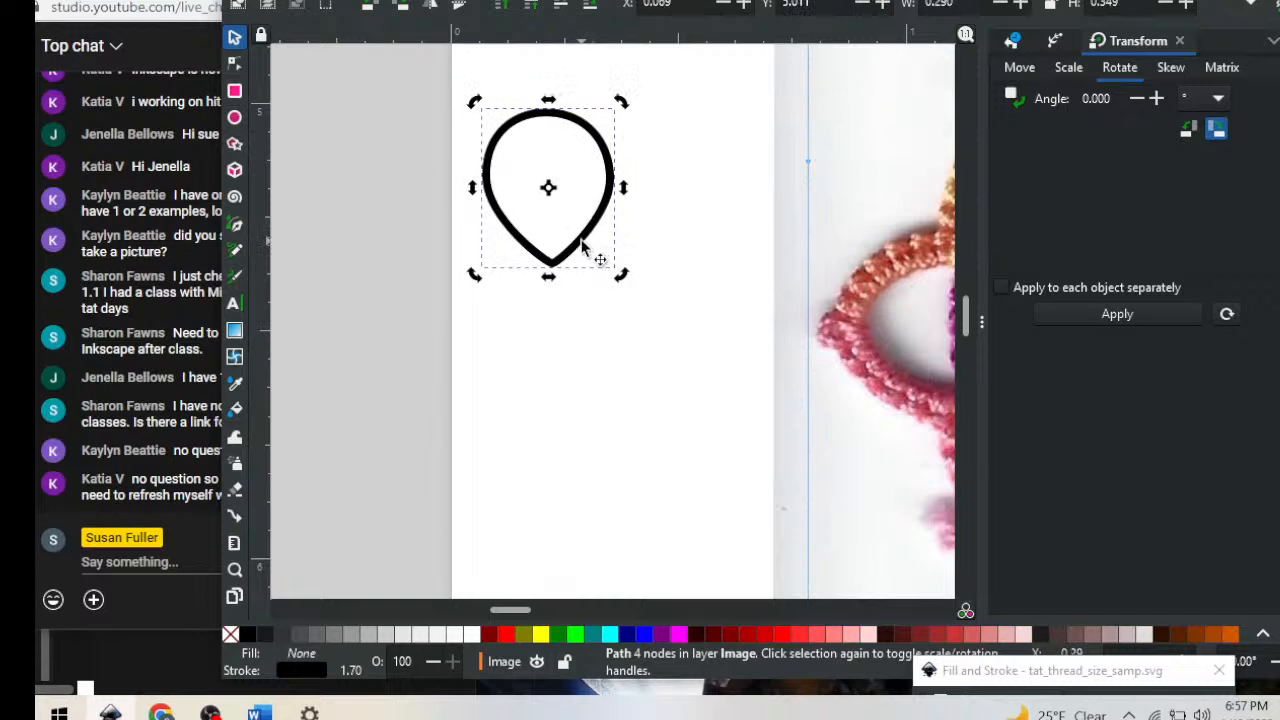
Stretch the original teardrop to about 0.454 in tall and place it at about X 0.078 in, Y 5.058 in
left_click(551, 266)
left_click_drag(551, 266, 551, 344)
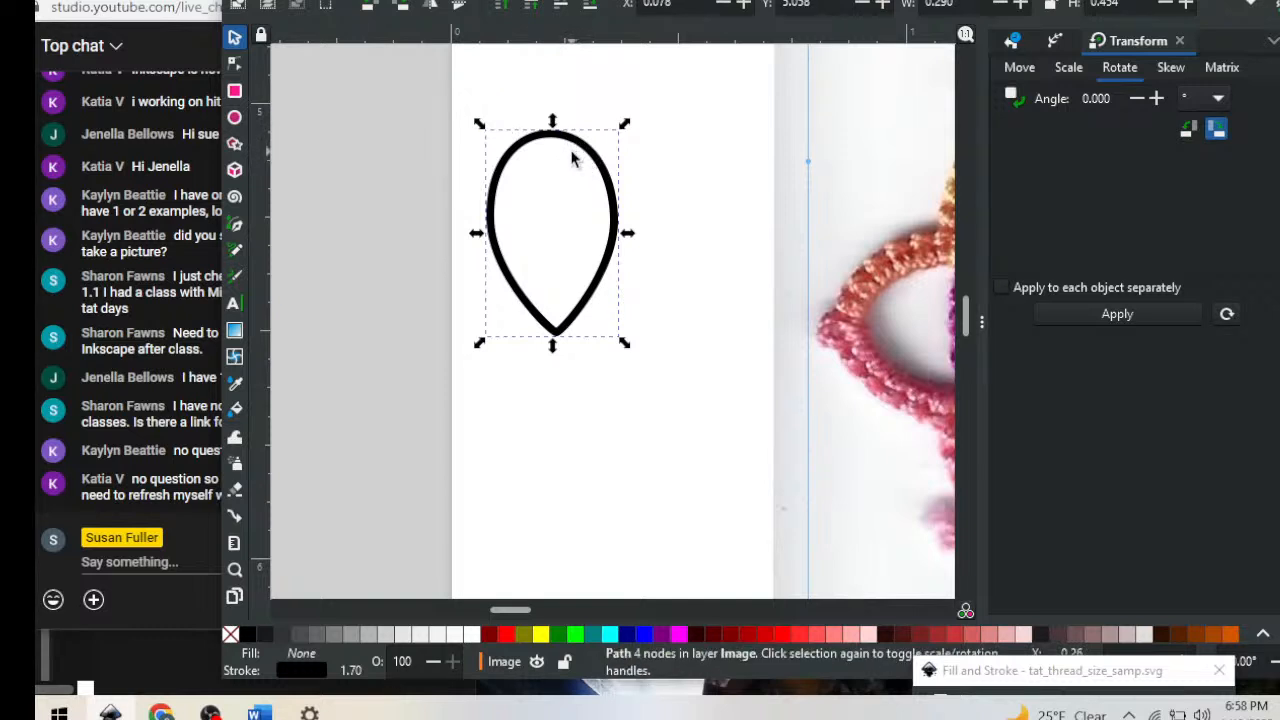
Clone the elongated teardrop in place and set the clone's rotation centre on its pointed lower end
key("alt+d")
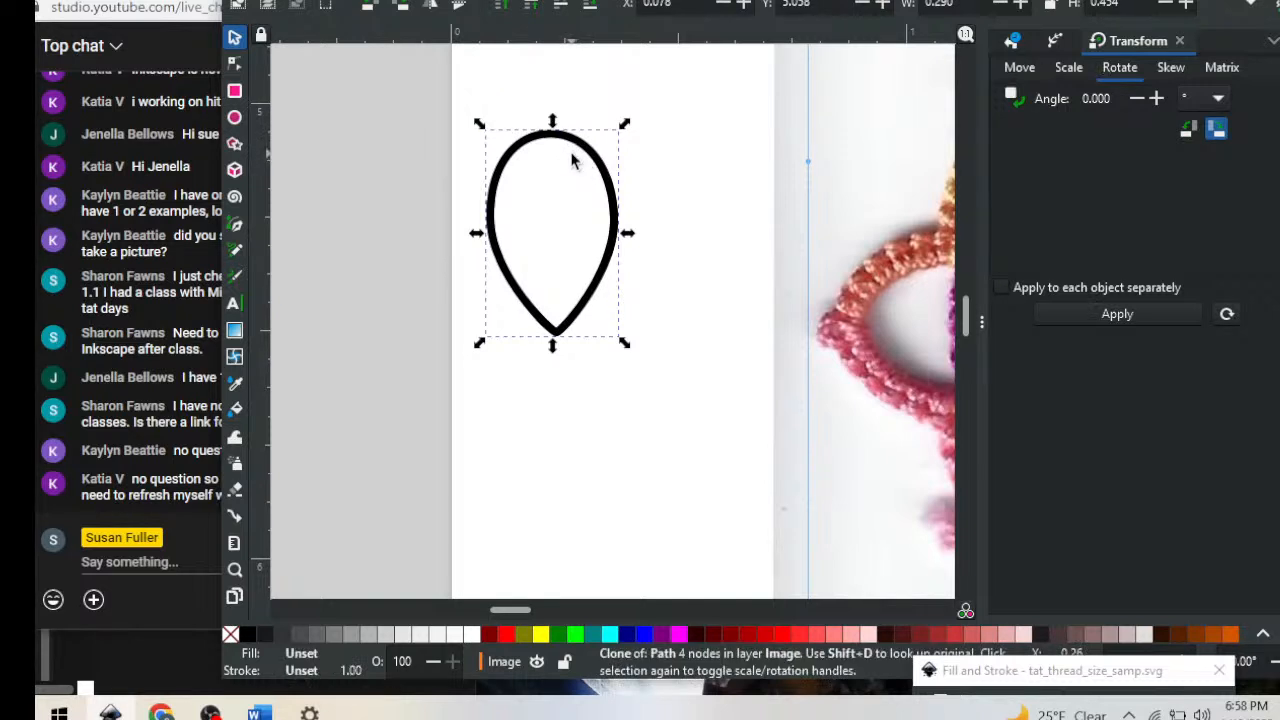
left_click(572, 140)
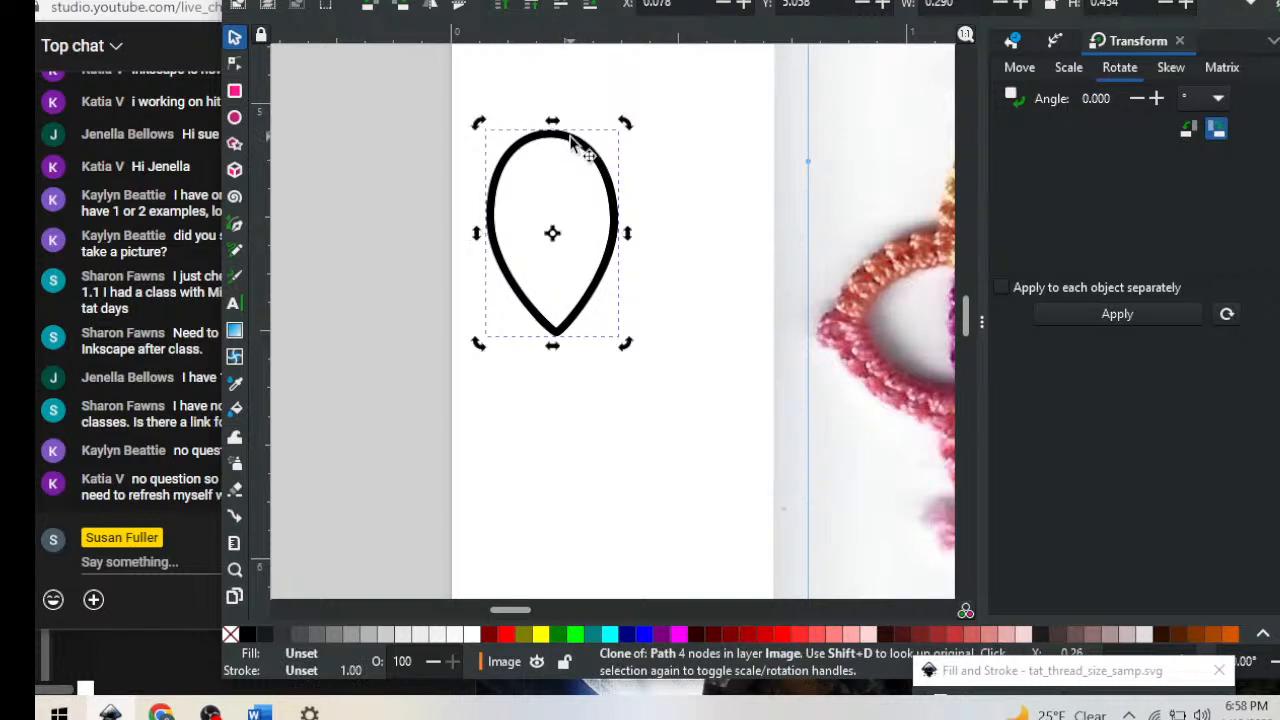
left_click_drag(552, 233, 555, 333)
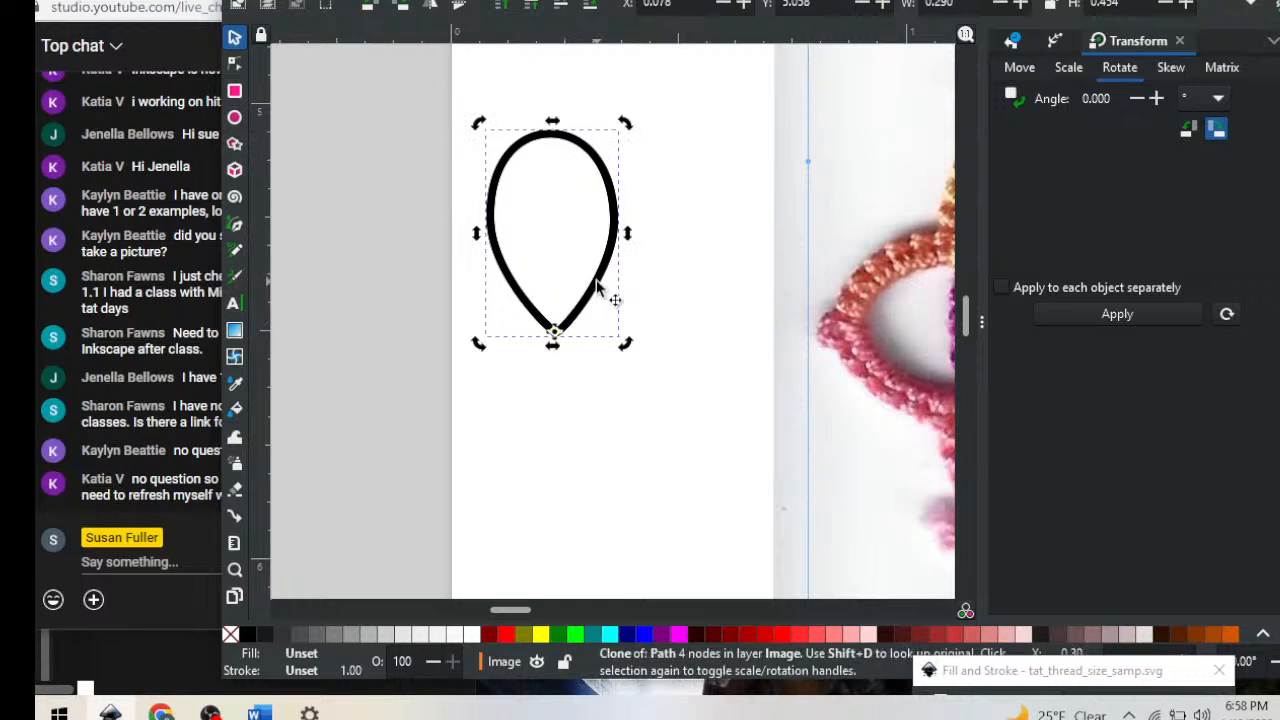
Rotate the new clone about the shared point until it extends down and to the right, and deselect it
mouse_move(622, 125)
left_mouse_down()
mouse_move(623, 209)
mouse_move(866, 613)
mouse_move(848, 650)
mouse_move(848, 598)
left_mouse_up()
left_click_drag(851, 515, 847, 402)
left_click(690, 354)
scroll(670, 226, "up", 5)
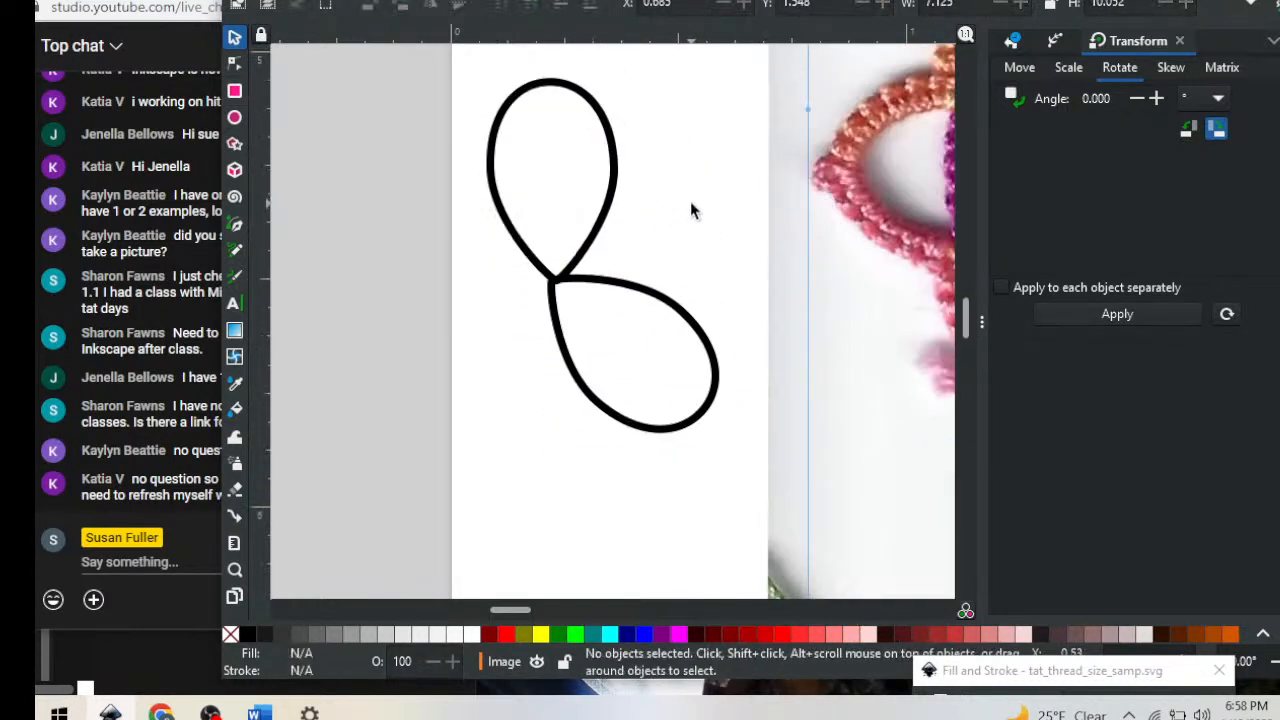
Stretch the original teardrop upward to about 0.625 in tall, keeping its pointed end in place
left_click(603, 205)
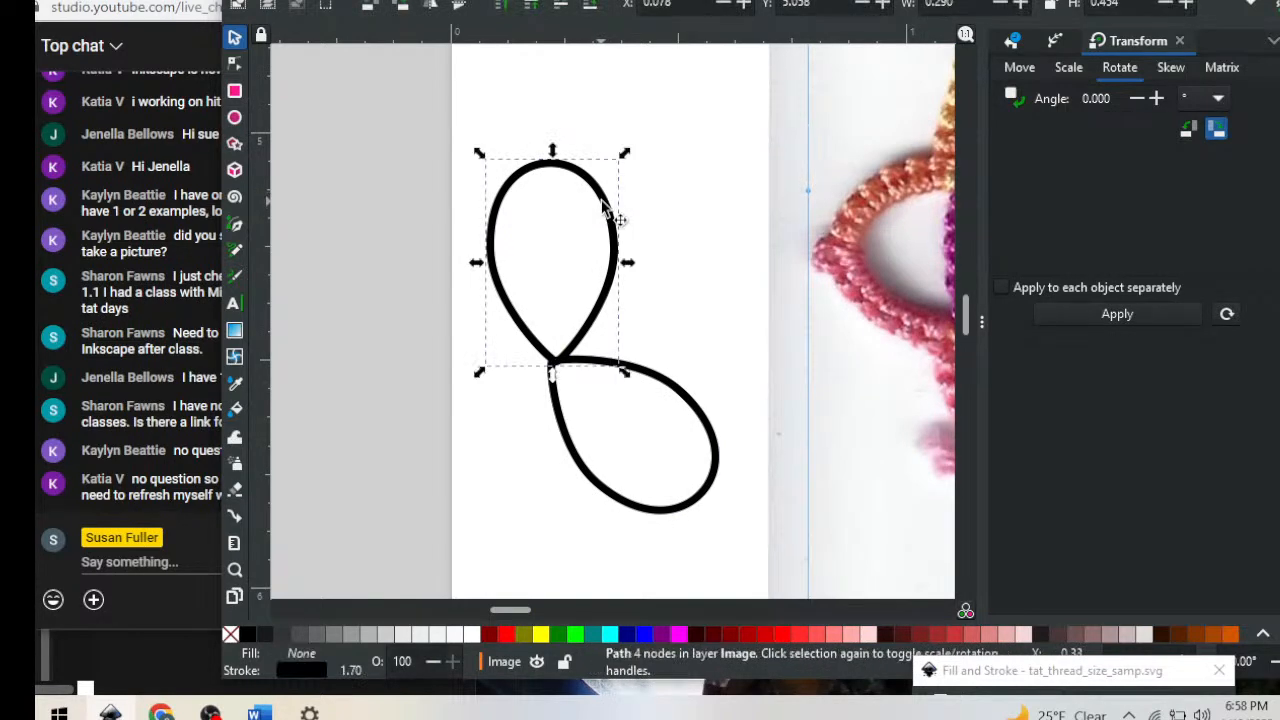
left_click_drag(553, 157, 556, 80)
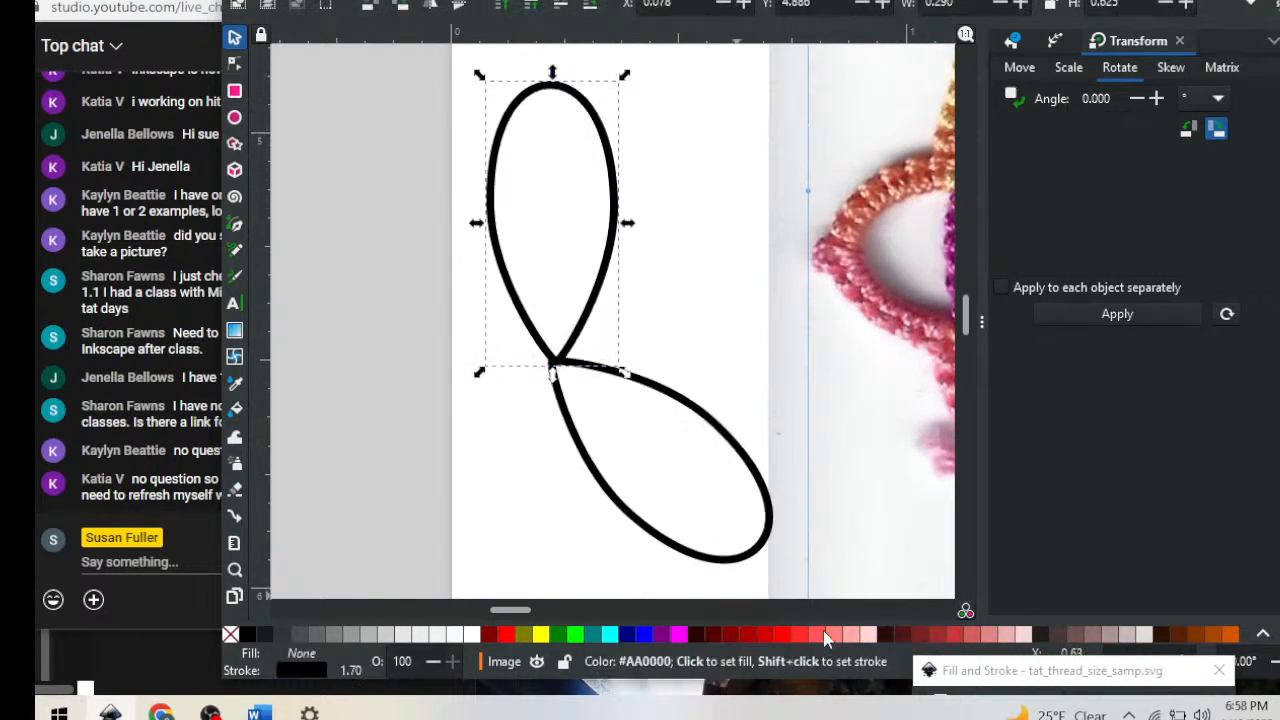
left_click(737, 175)
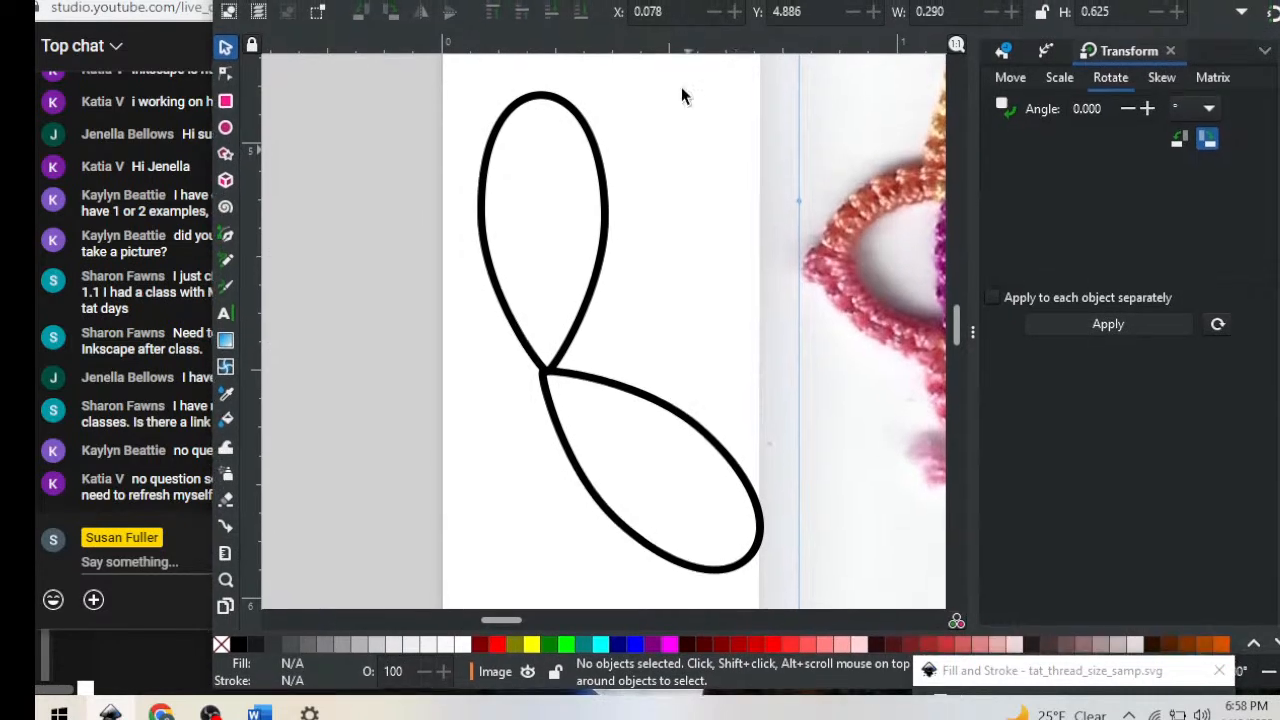
Move the scanned tatting image down and to the right, to about X 0.834 in, Y 1.777 in
left_click_drag(500, 620, 530, 627)
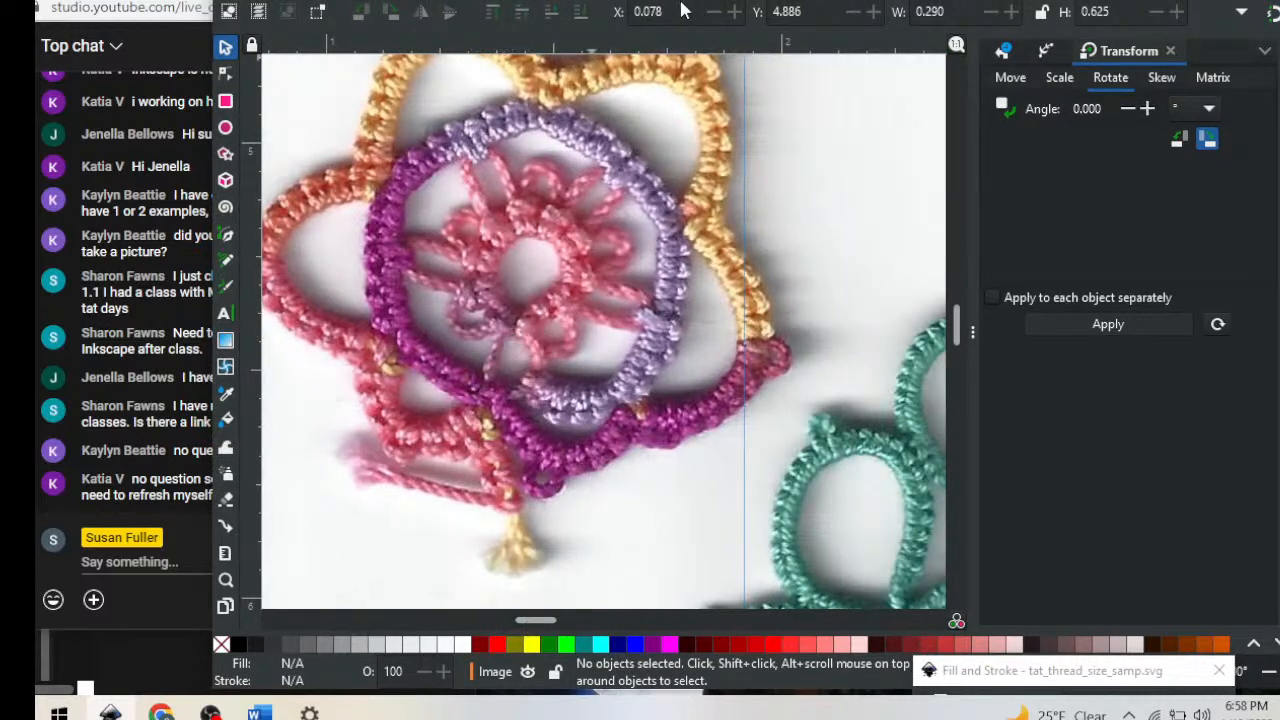
left_click_drag(698, 0, 828, 0)
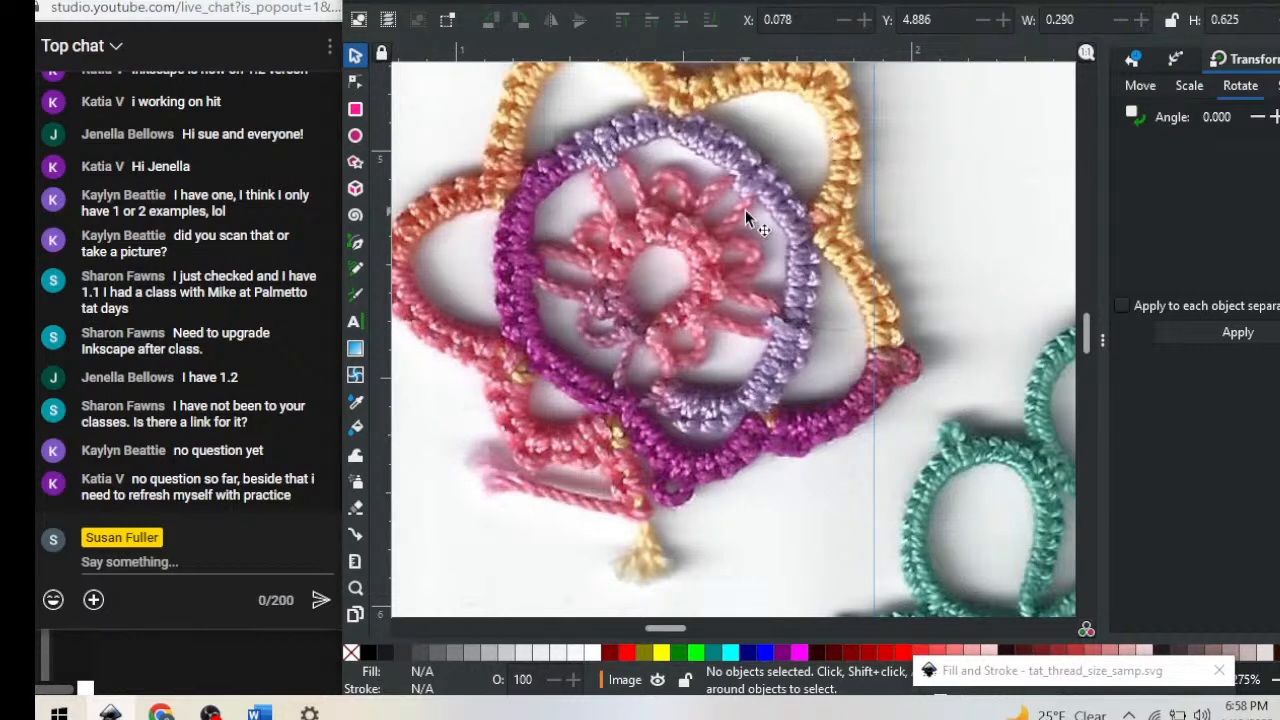
left_click_drag(745, 175, 812, 288)
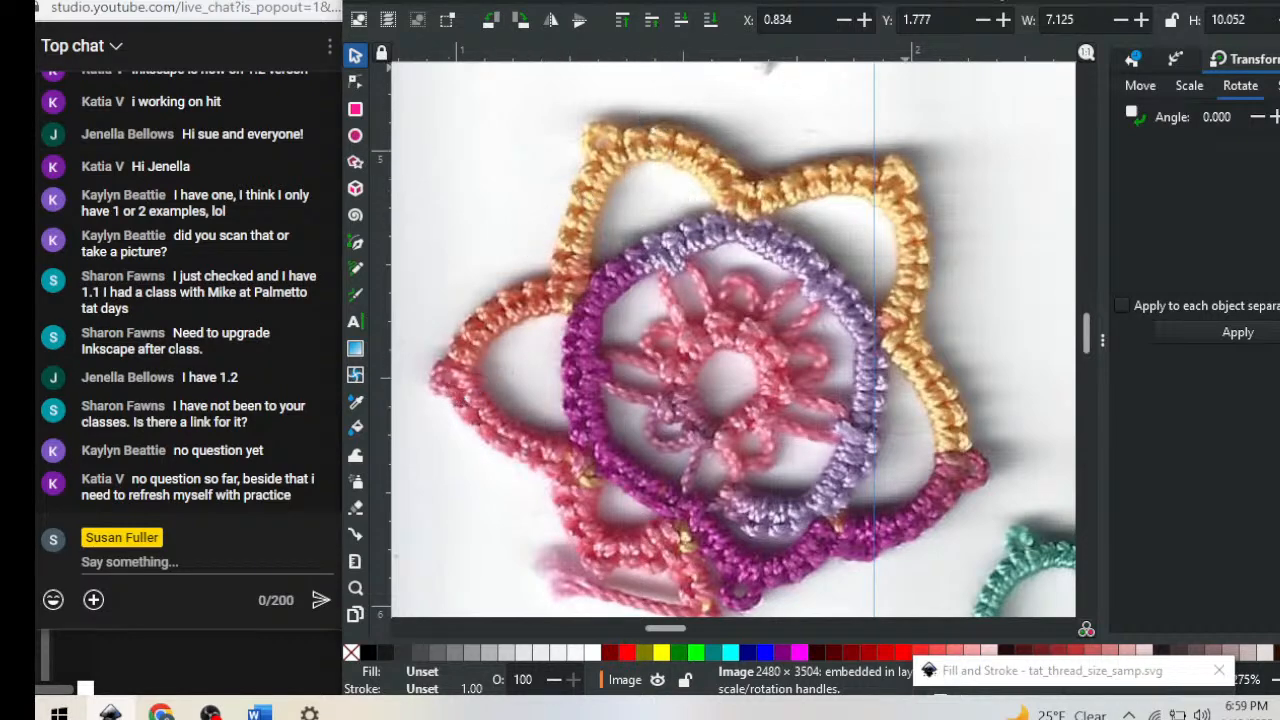
Delete the scanned tatting image and undo the deletion
key("Delete")
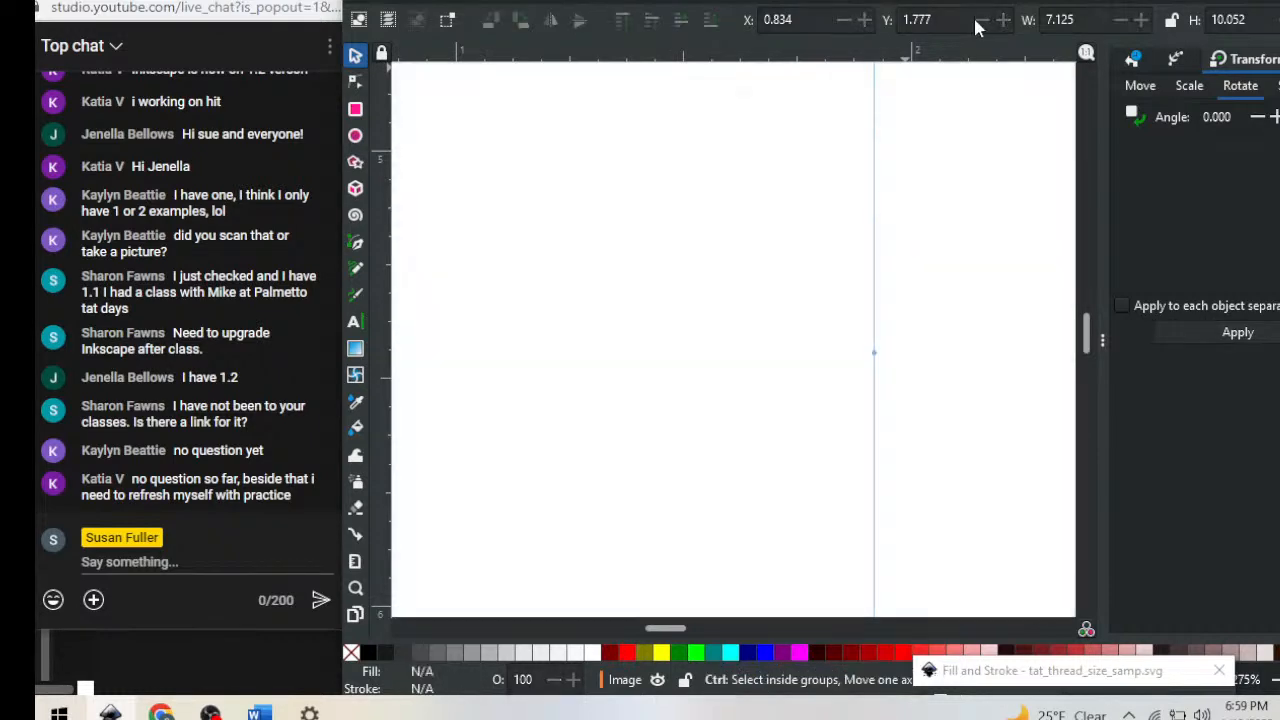
key("ctrl+z")
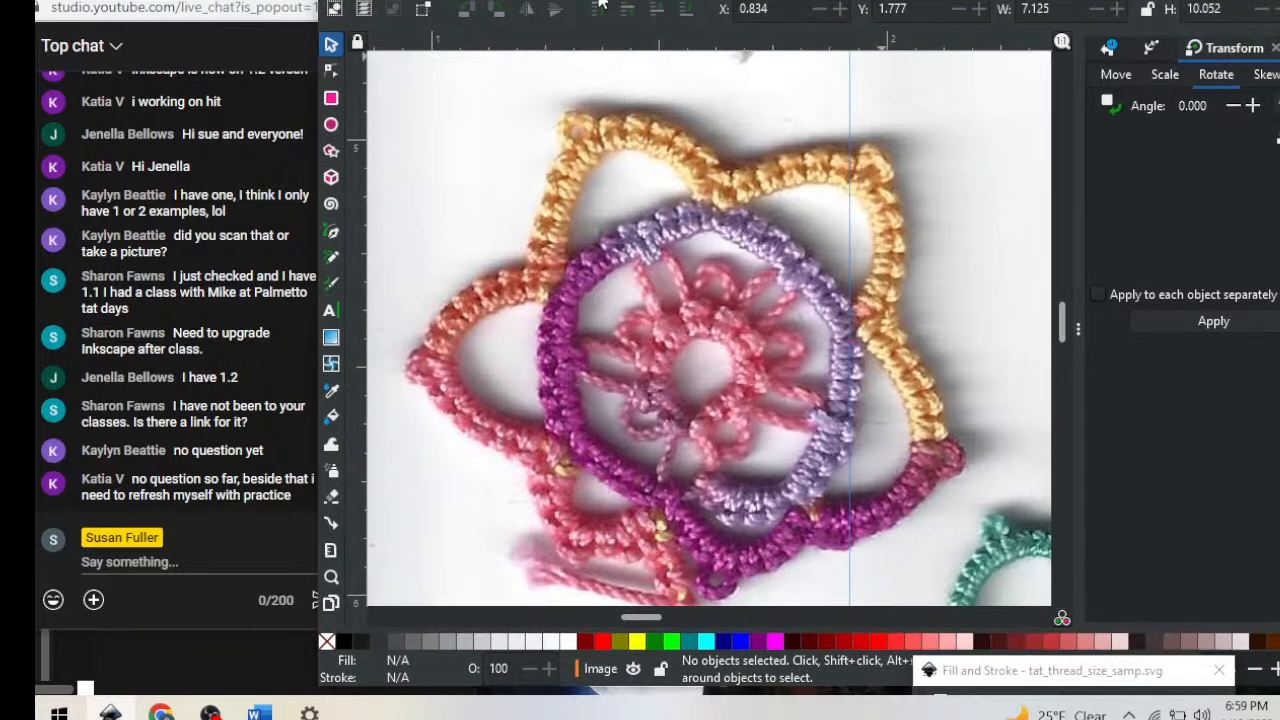
Bring up the path effects settings in place of the Transform settings and select the original upright teardrop
left_click(544, 1)
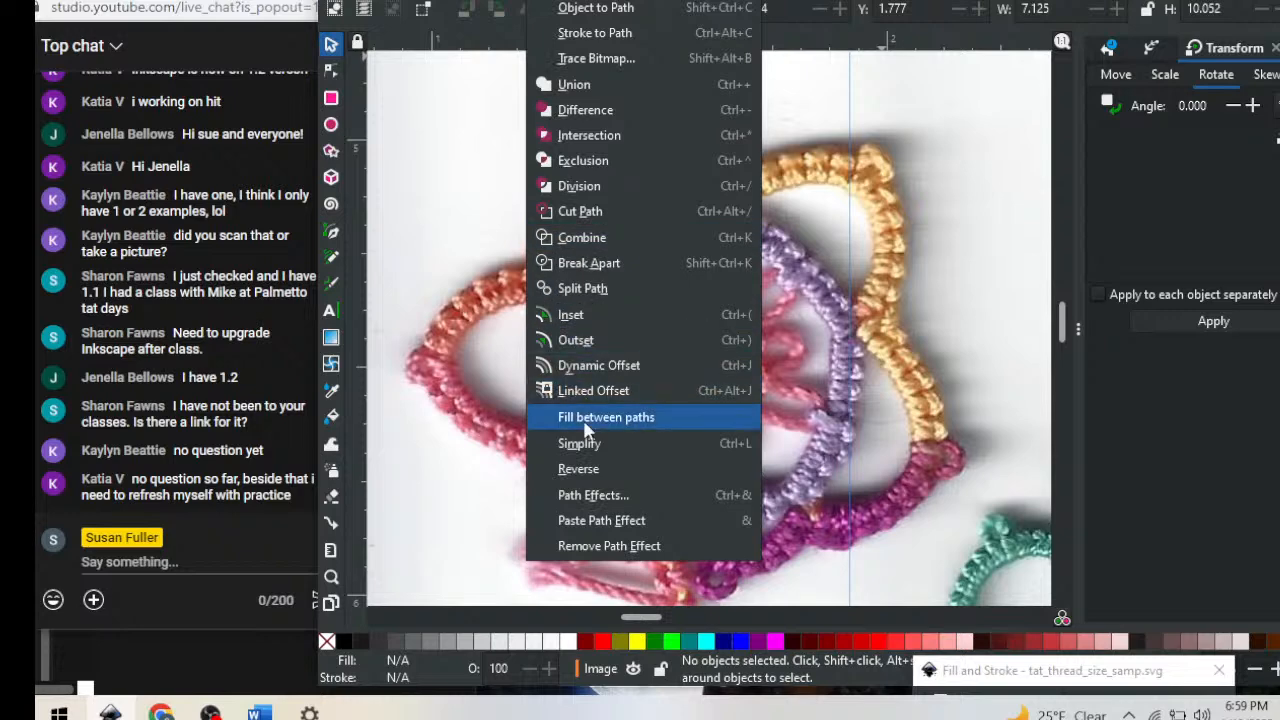
left_click(614, 527)
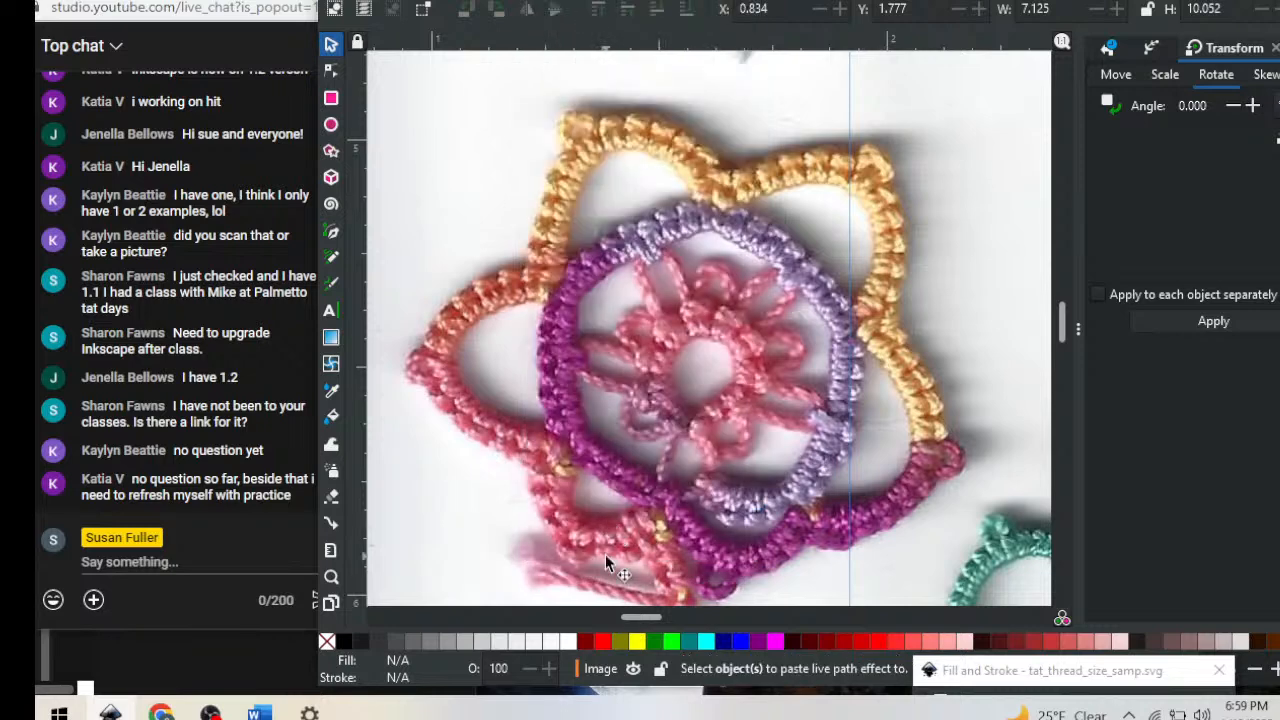
left_click_drag(1139, 4, 1000, 0)
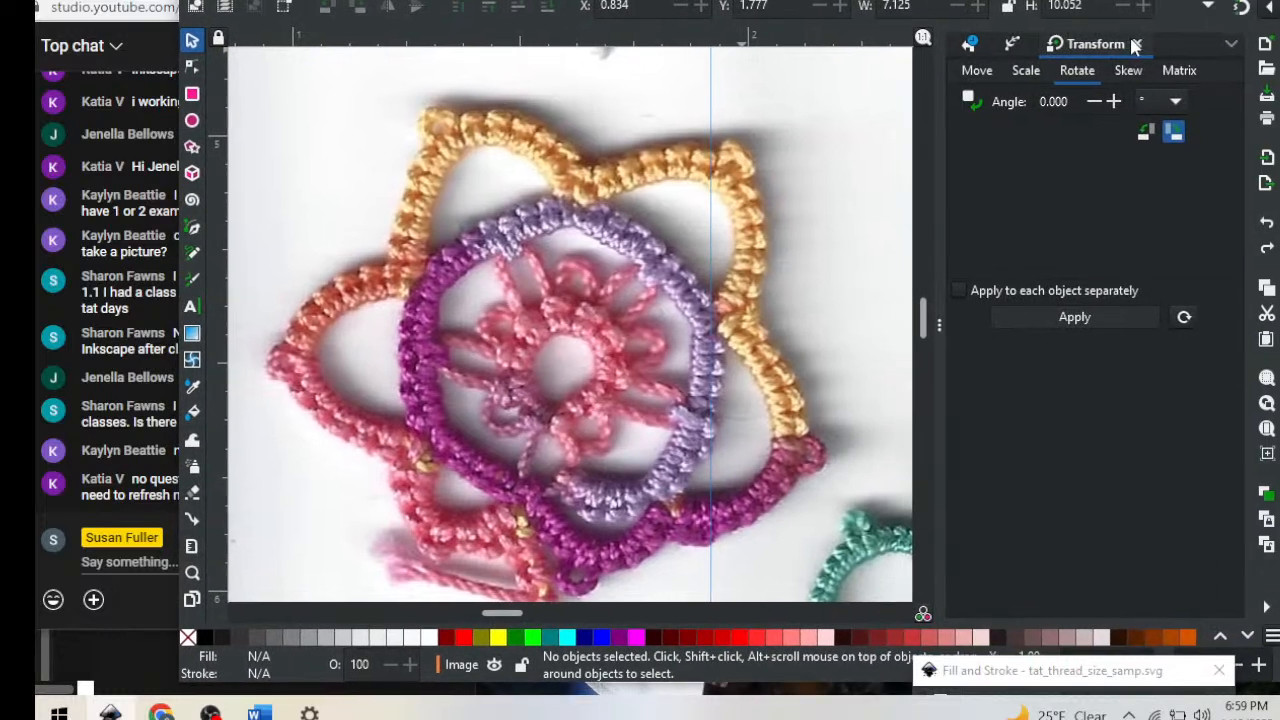
left_click(1136, 45)
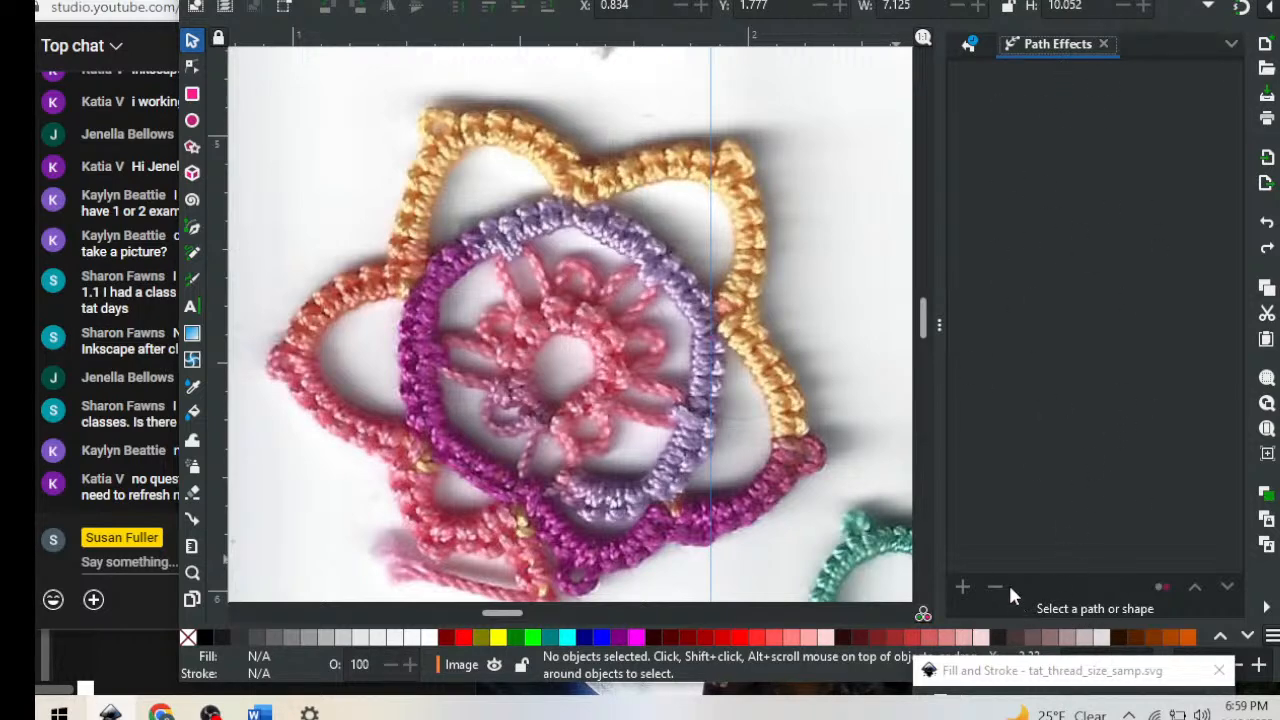
left_click(611, 217)
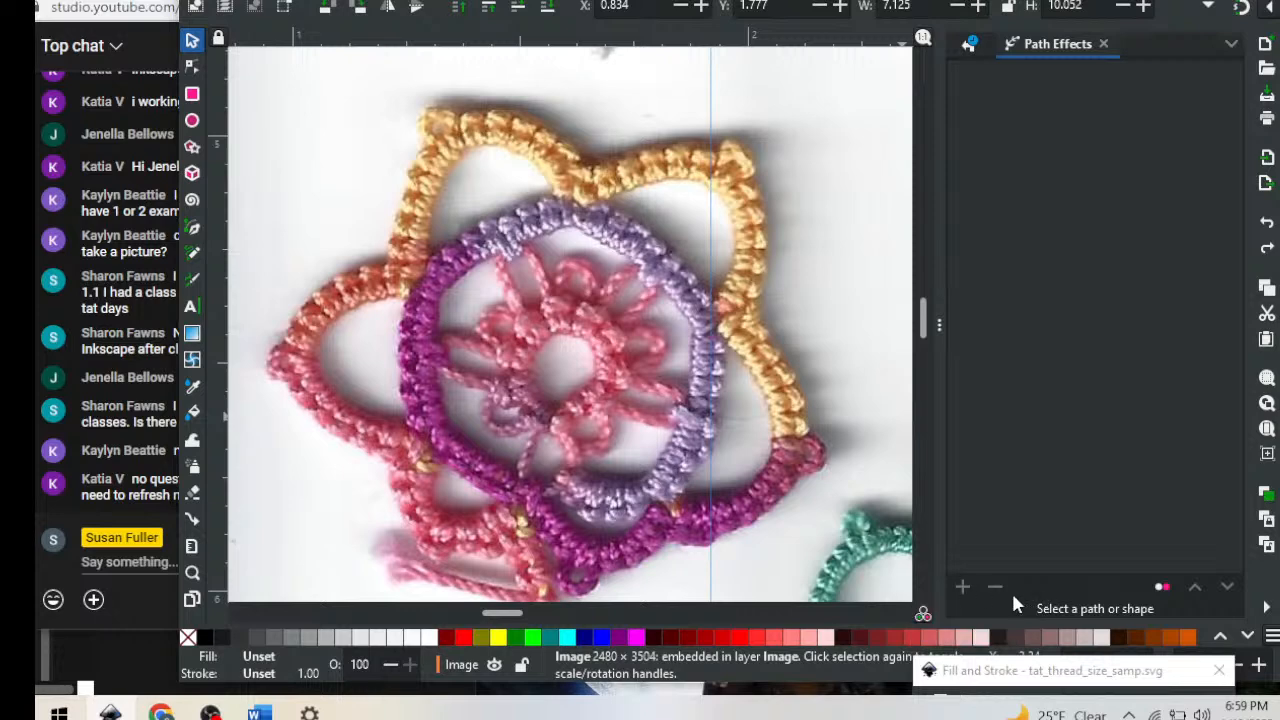
scroll(695, 460, "down", 5)
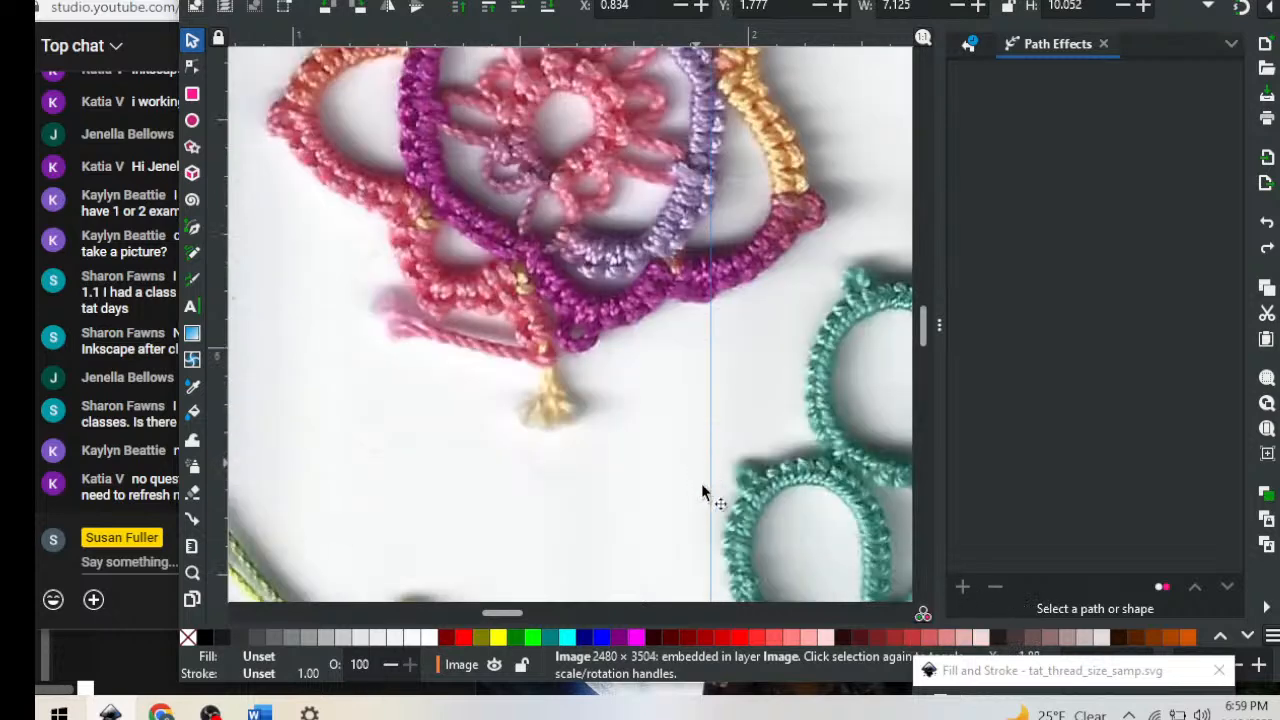
left_click_drag(495, 615, 480, 614)
scroll(395, 395, "up", 3)
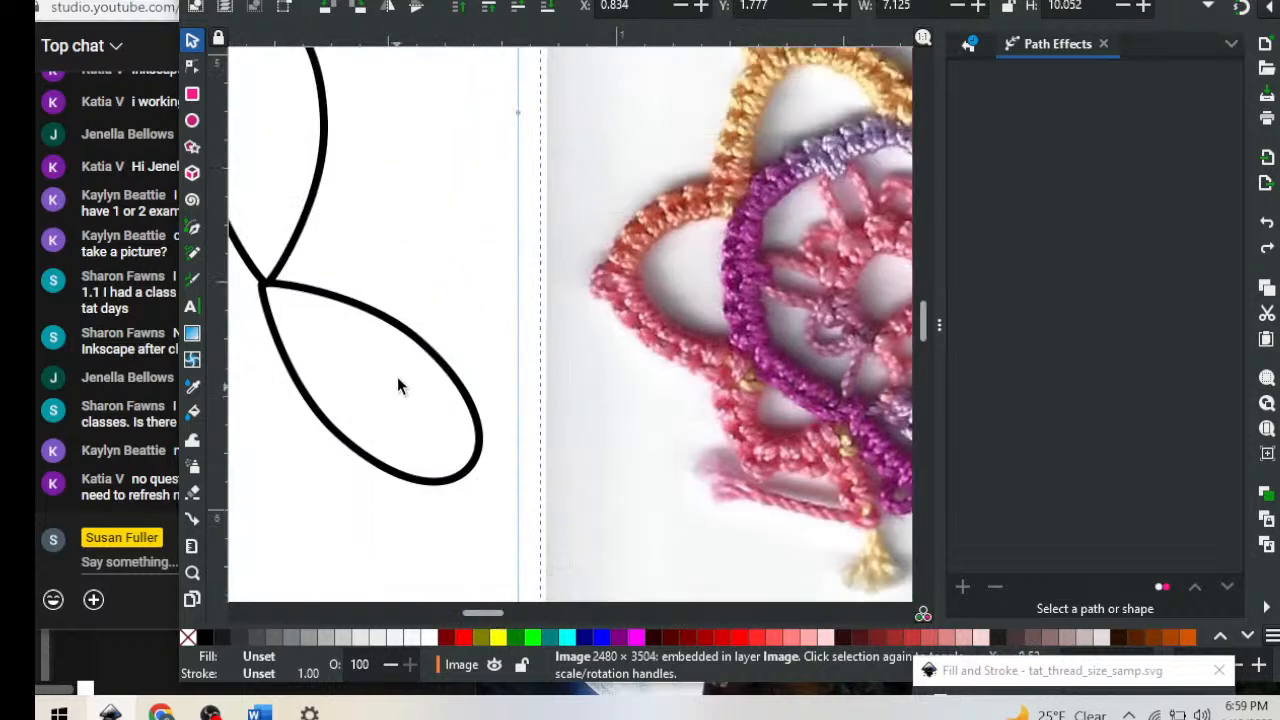
left_click(296, 235)
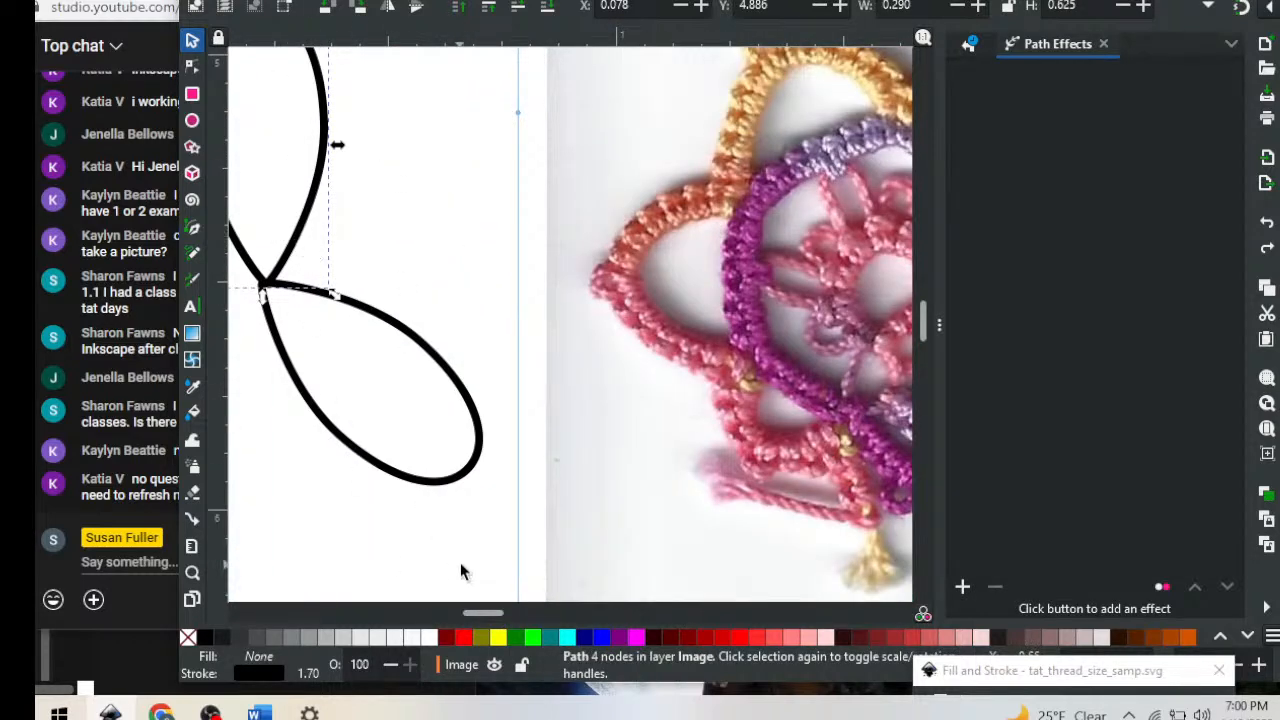
left_click_drag(486, 610, 458, 613)
scroll(700, 365, "up", 5)
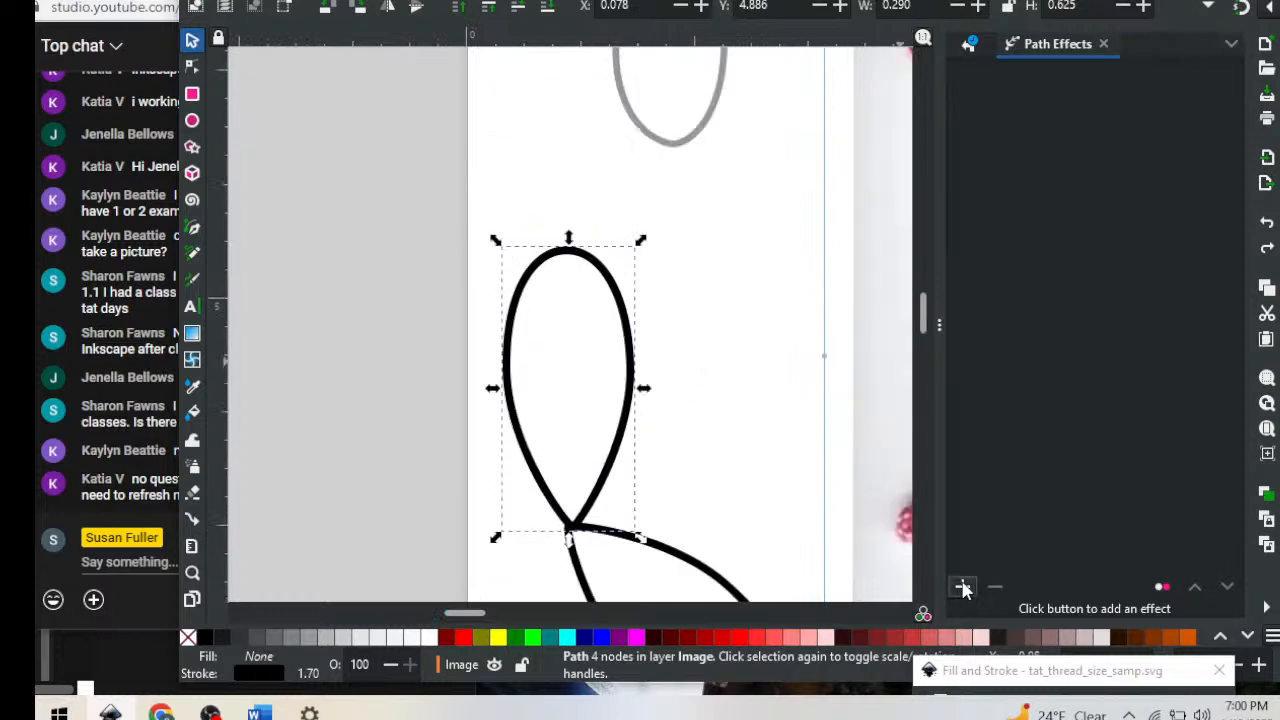
Add the Offset live path effect to the selected teardrop
left_click(963, 588)
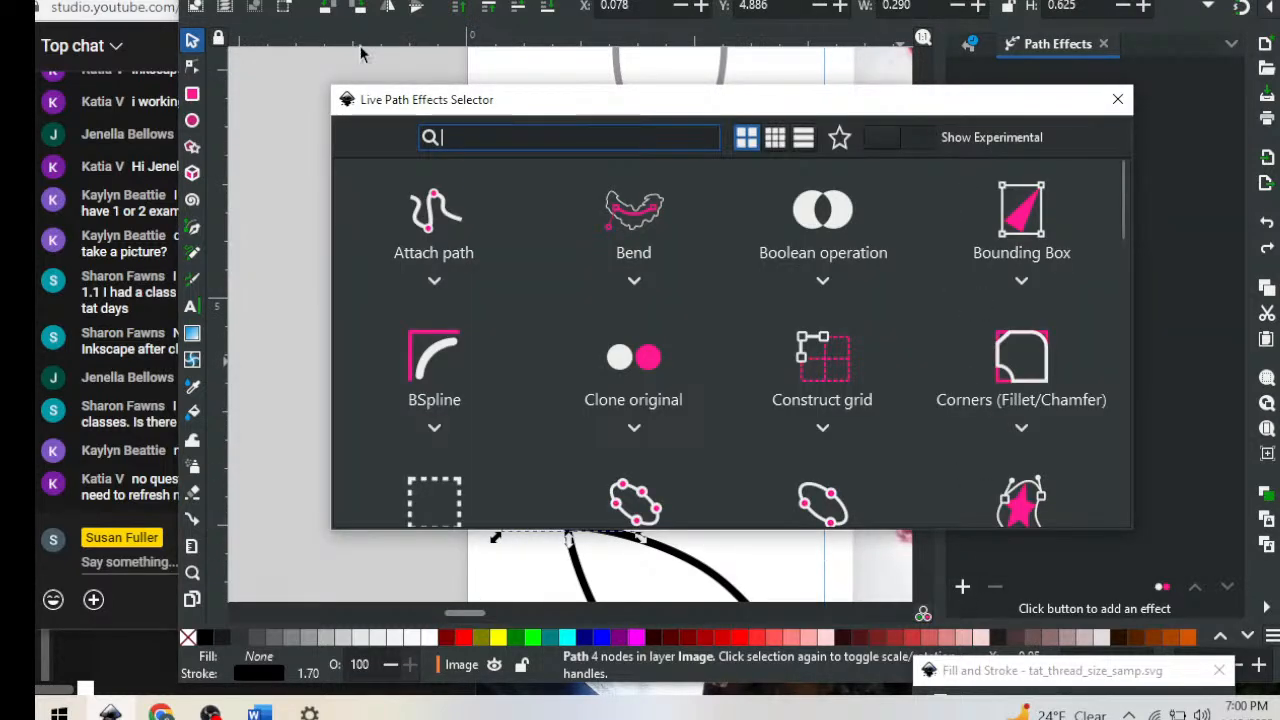
left_click_drag(635, 105, 593, 7)
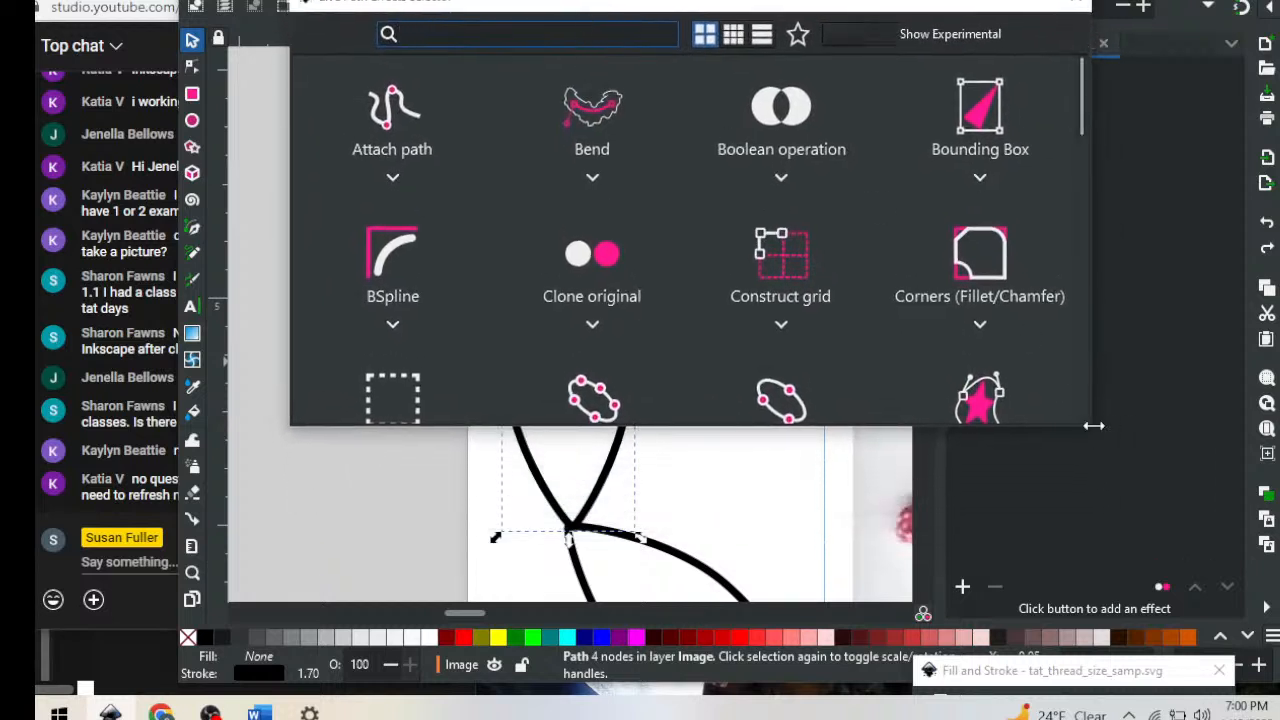
left_click_drag(1092, 432, 1073, 555)
scroll(846, 397, "down", 3)
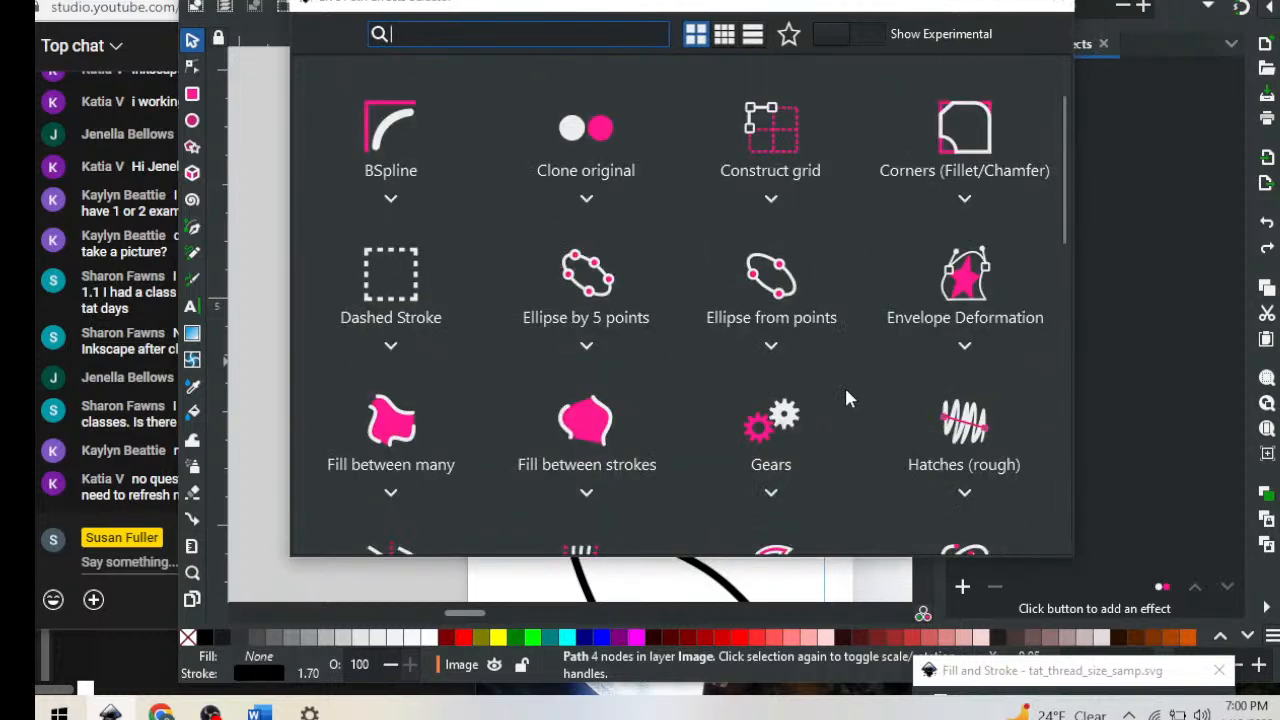
scroll(846, 398, "down", 3)
scroll(846, 398, "up", 1)
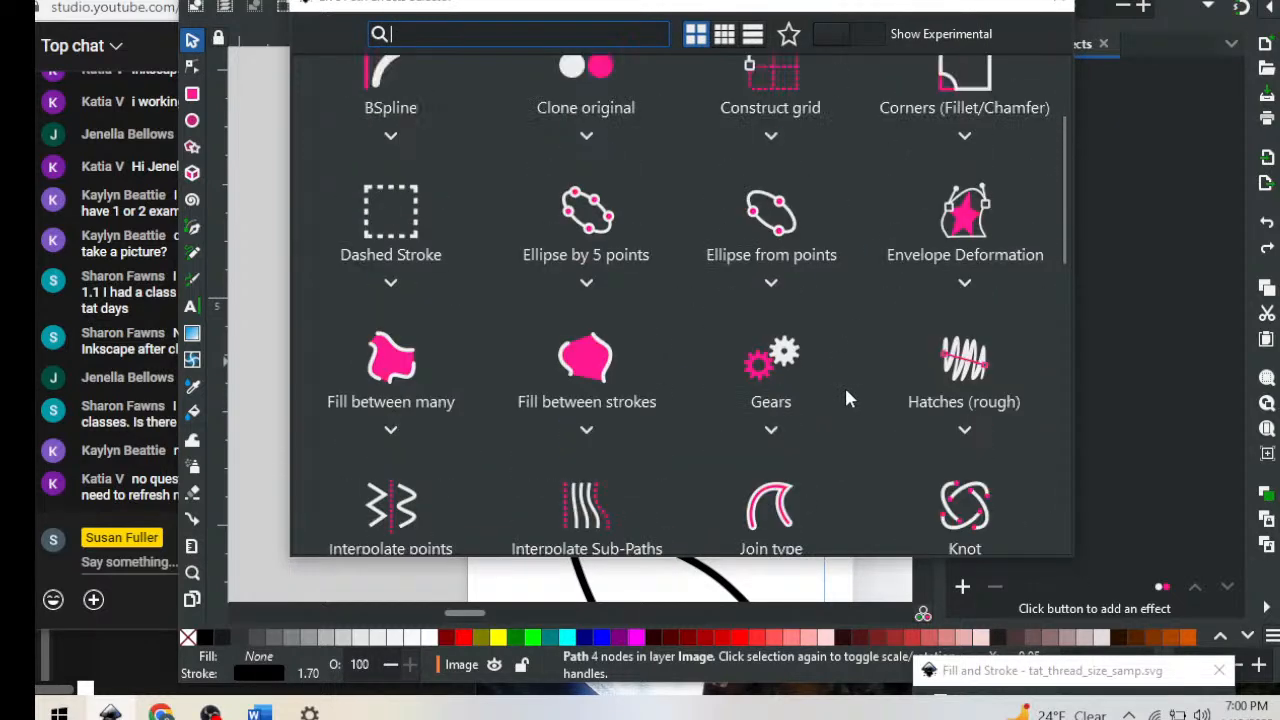
scroll(846, 394, "down", 4)
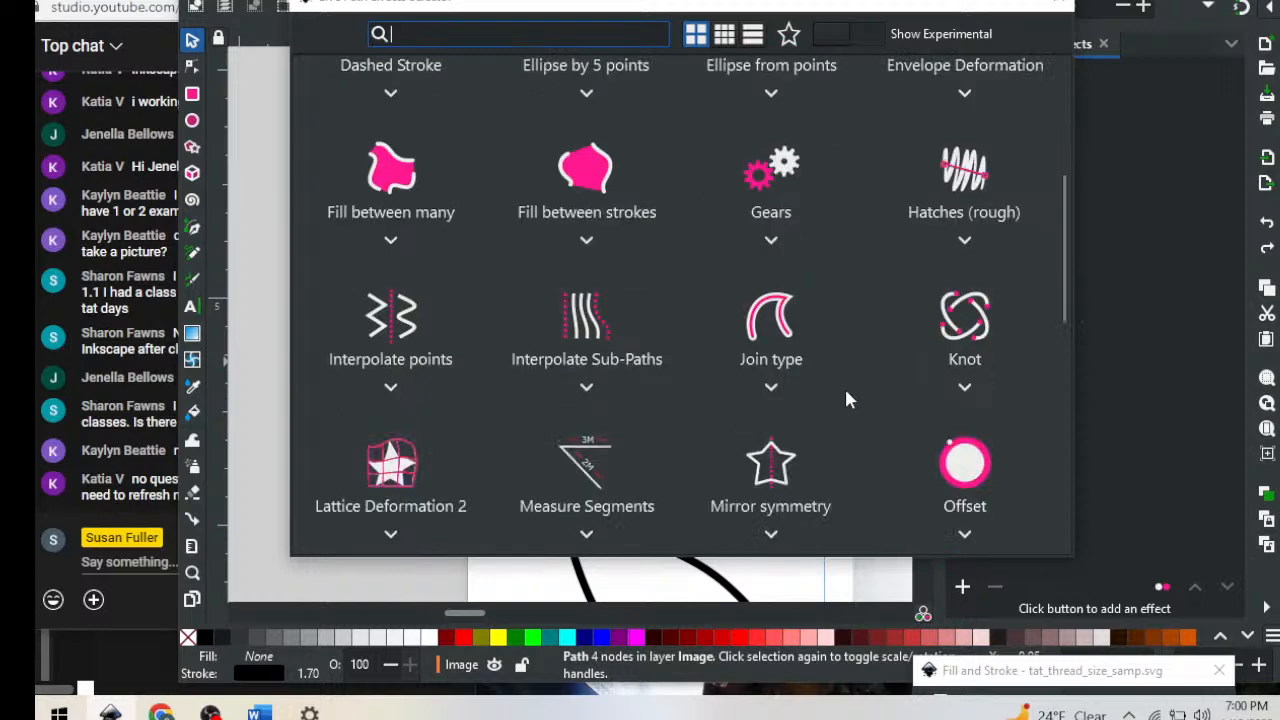
left_click(968, 461)
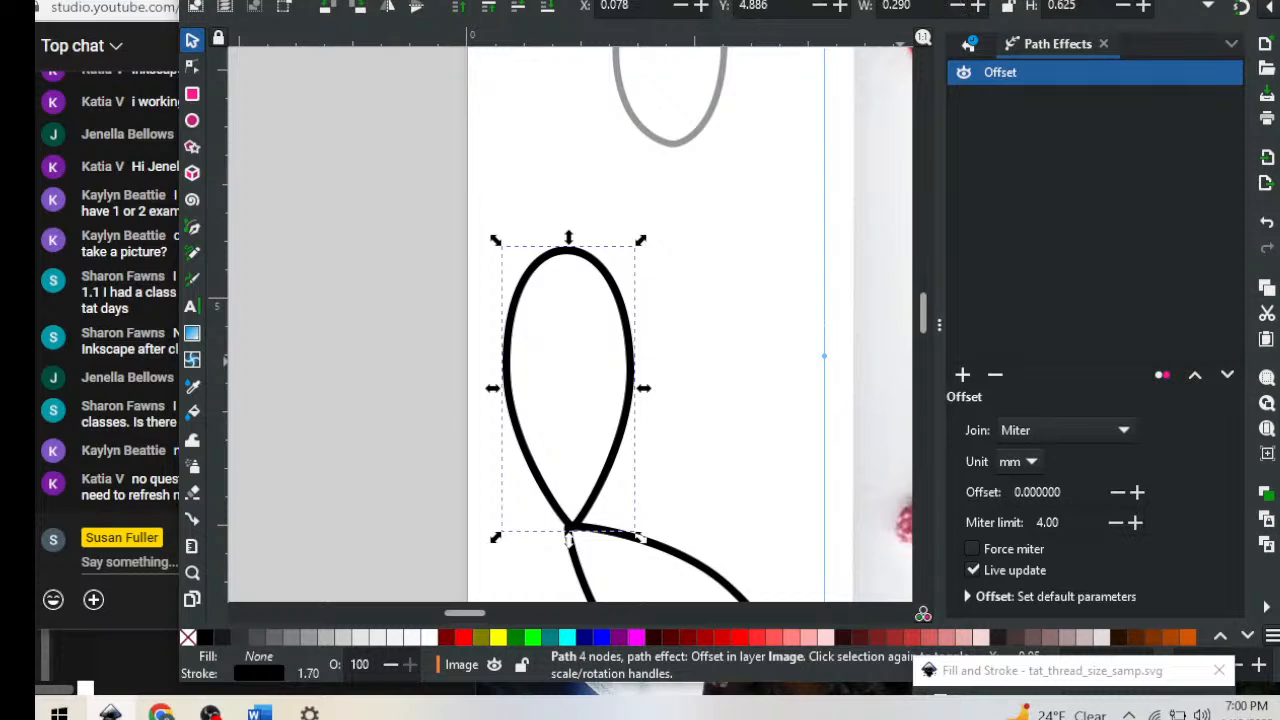
Set the teardrop's path effect offset to 0.4 mm, keeping the Miter join
left_click_drag(944, 2, 940, 0)
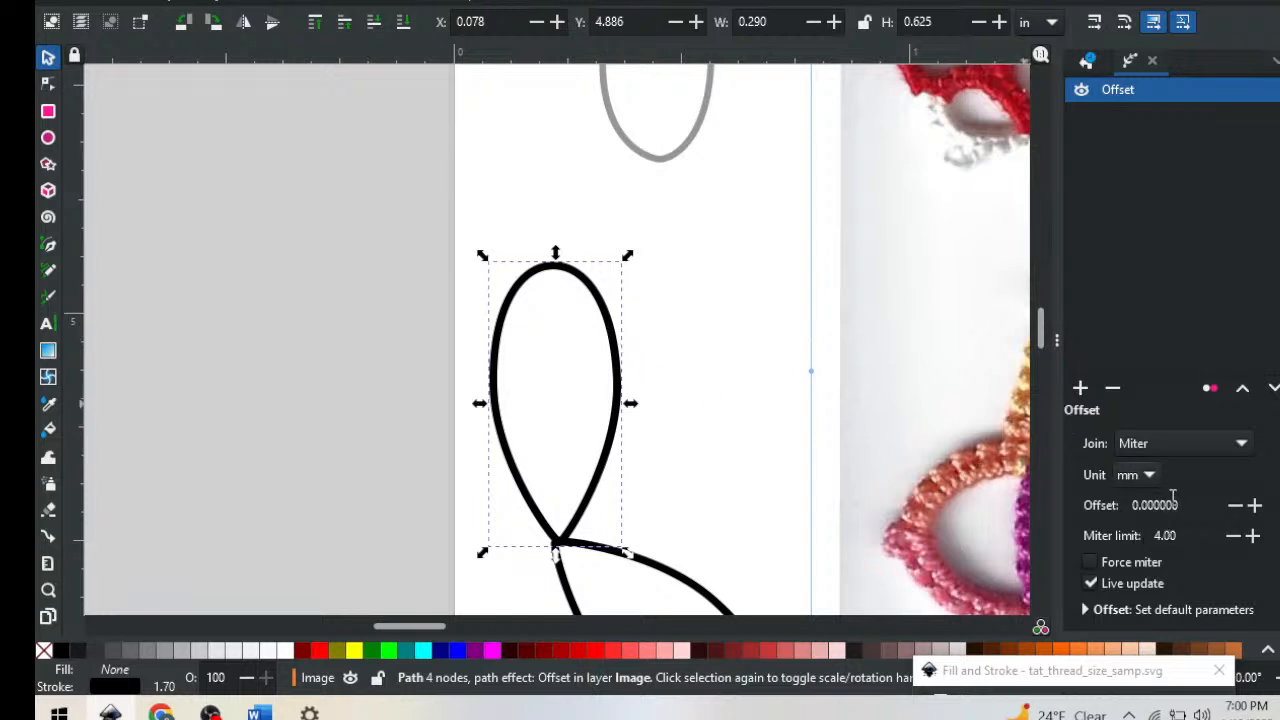
left_click(1256, 508)
left_click(1256, 508)
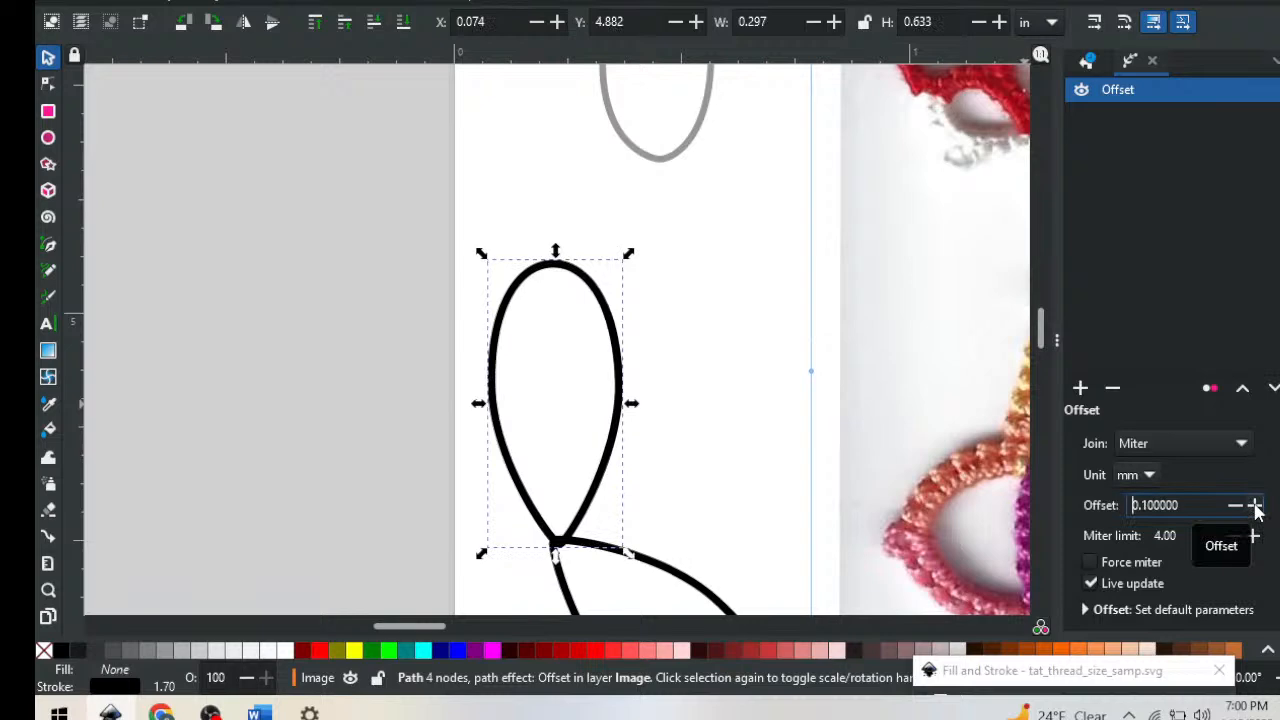
left_click(1256, 508)
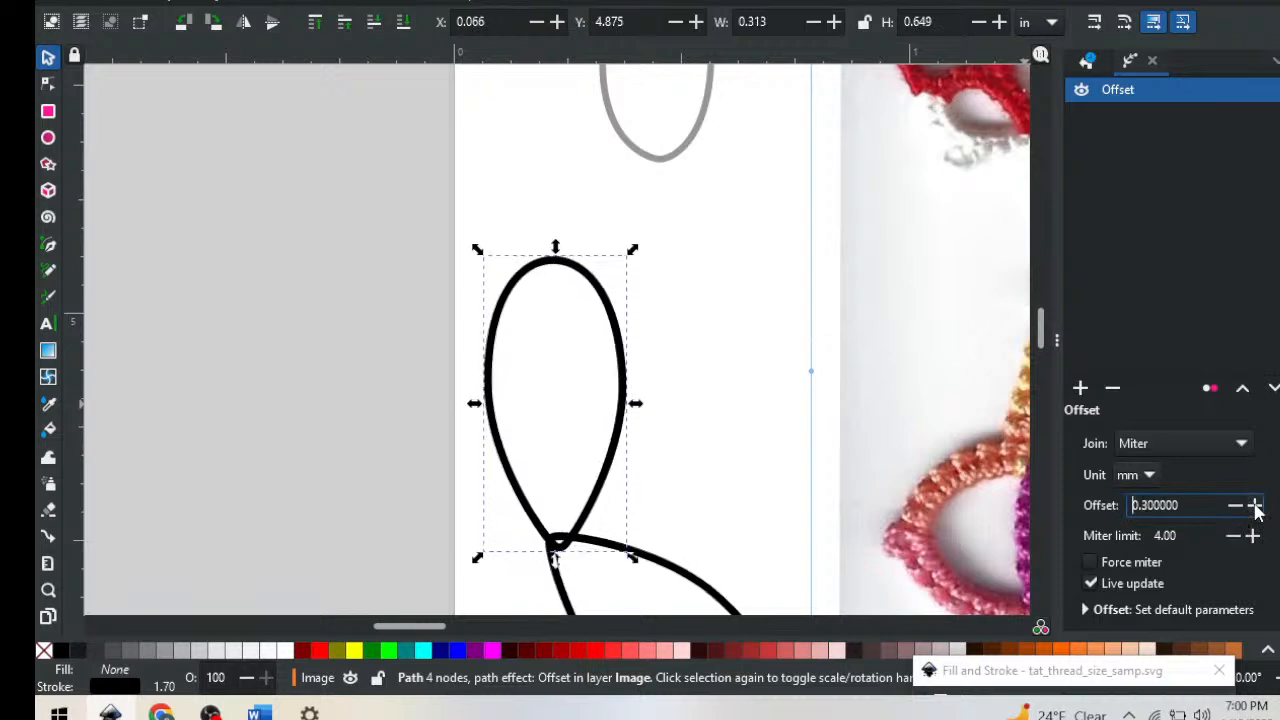
left_click(1256, 508)
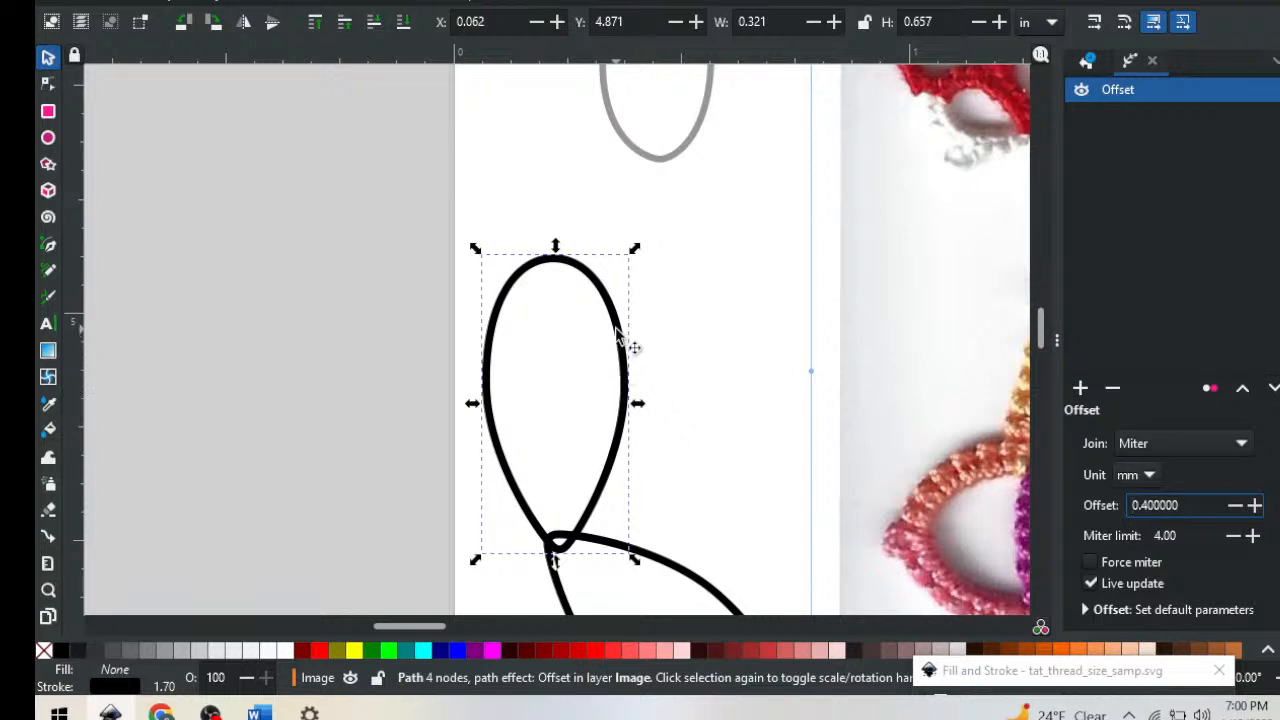
Move the original teardrop up, clear of its clone's pointed end, to about Y 4.761 in
left_click_drag(626, 337, 625, 268)
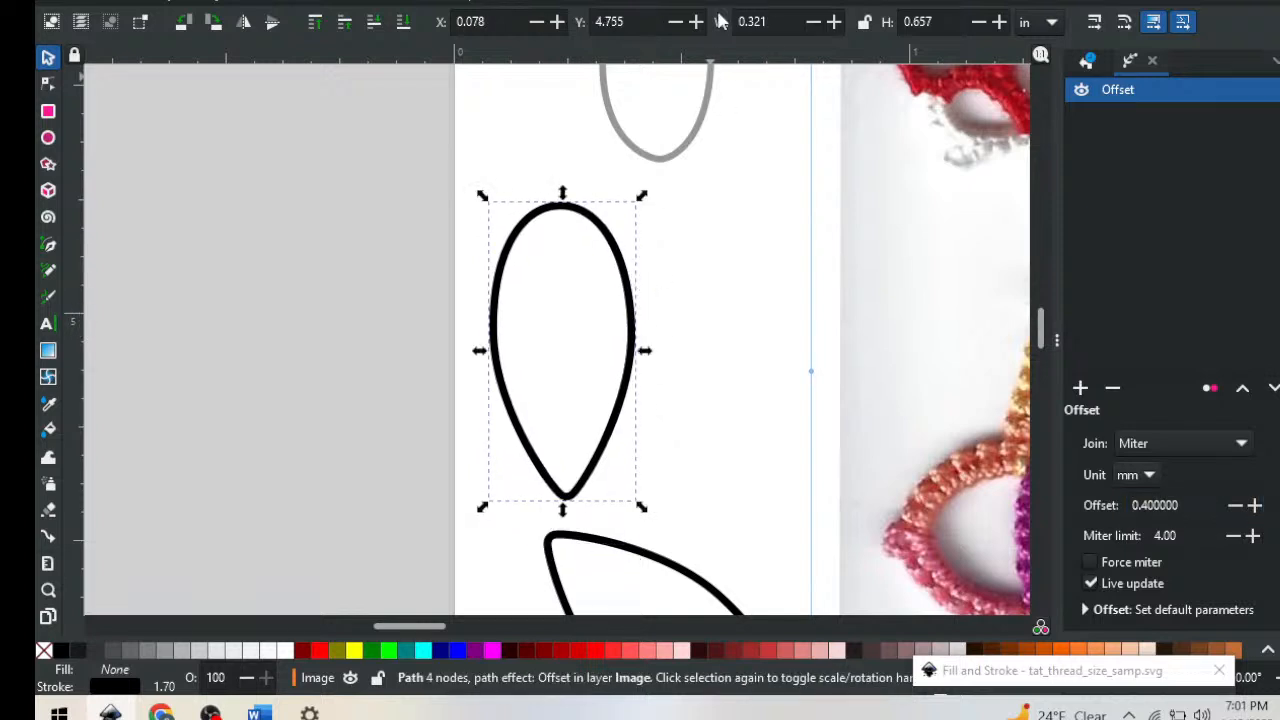
double_click(627, 345)
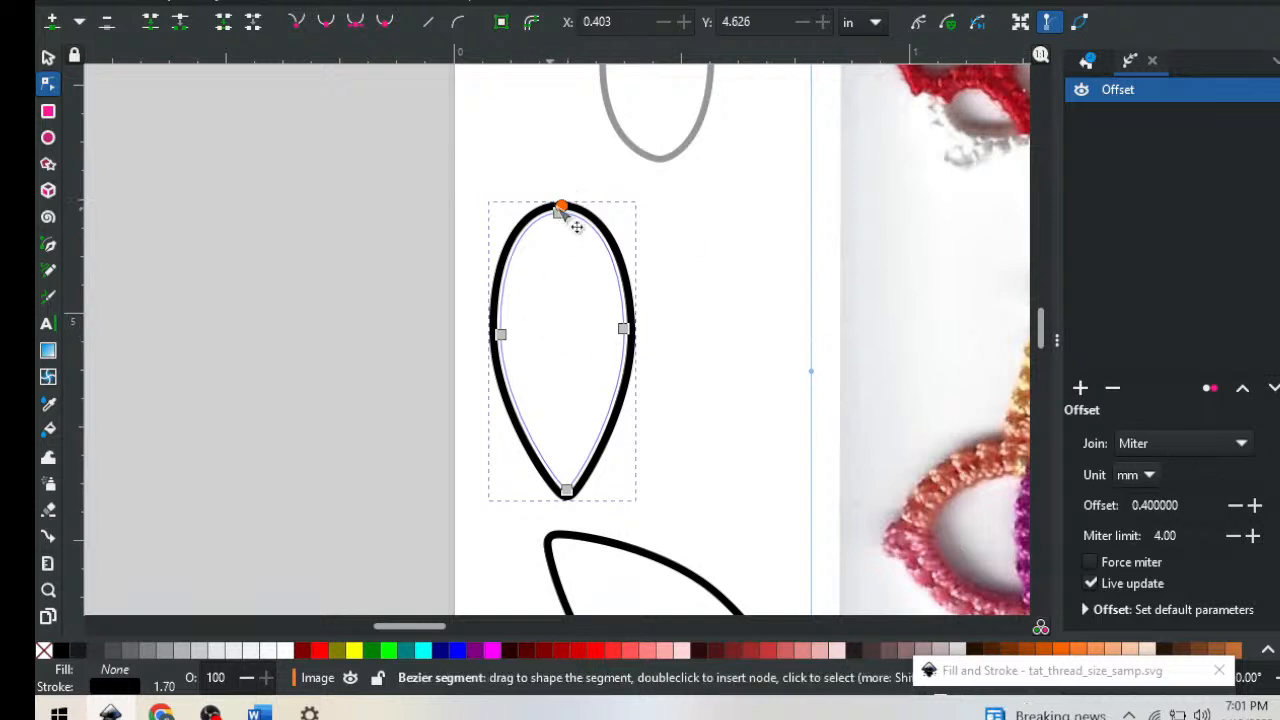
left_click(48, 57)
mouse_move(566, 206)
left_mouse_down()
mouse_move(568, 140)
mouse_move(570, 205)
left_mouse_up()
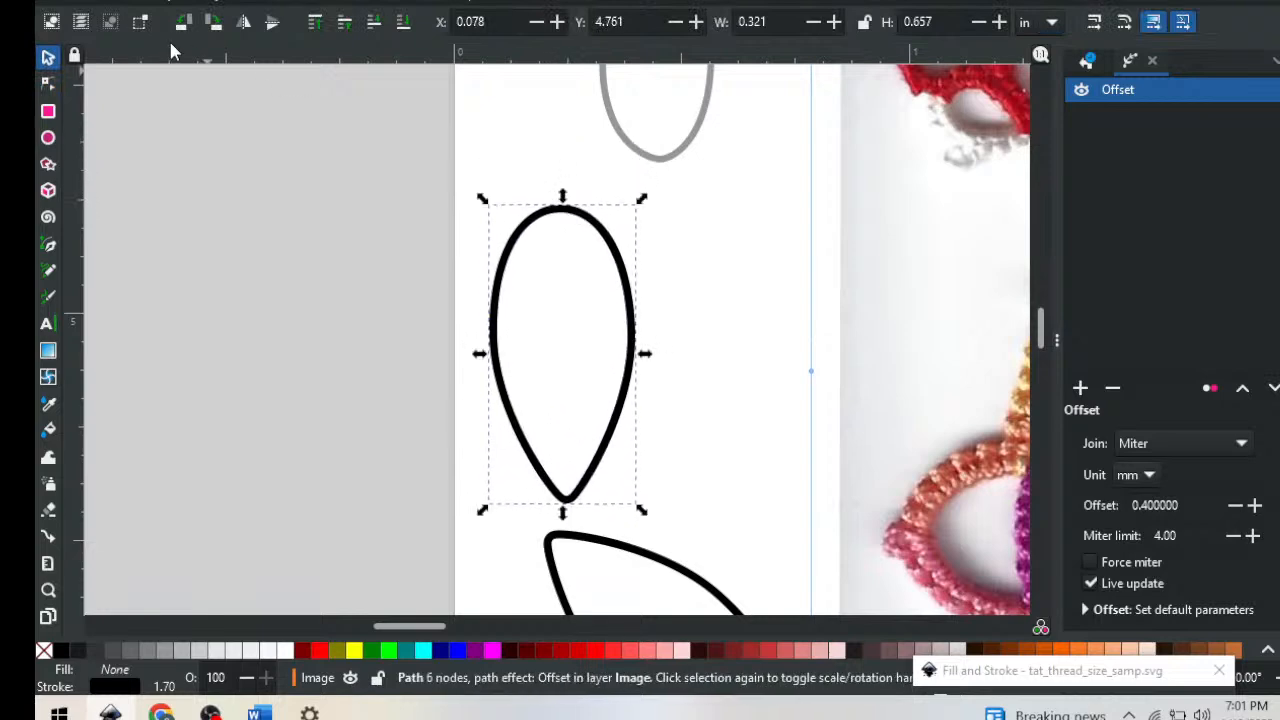
Reshape the original teardrop with the Node tool by bulging its upper-right curve outward
left_click(50, 85)
mouse_move(620, 251)
left_mouse_down()
mouse_move(677, 234)
mouse_move(731, 323)
mouse_move(646, 434)
mouse_move(686, 361)
mouse_move(646, 283)
mouse_move(634, 300)
mouse_move(623, 286)
mouse_move(640, 266)
left_mouse_up()
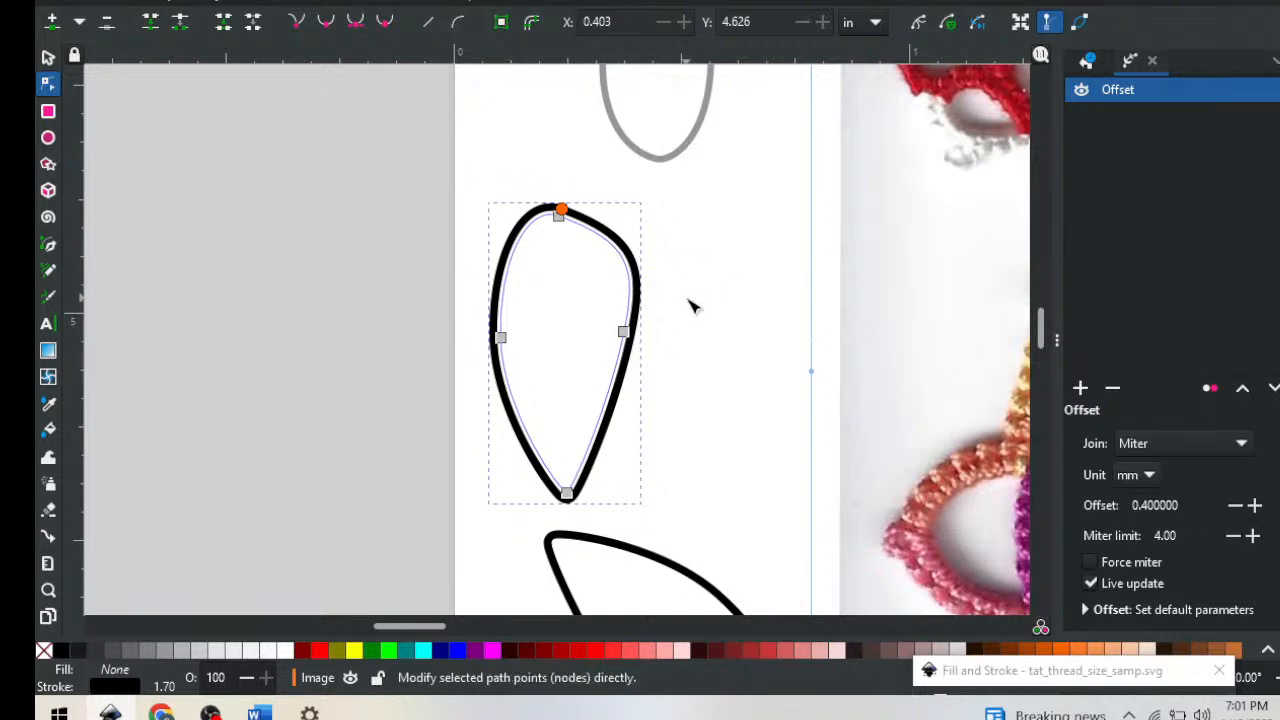
scroll(693, 307, "up", 4)
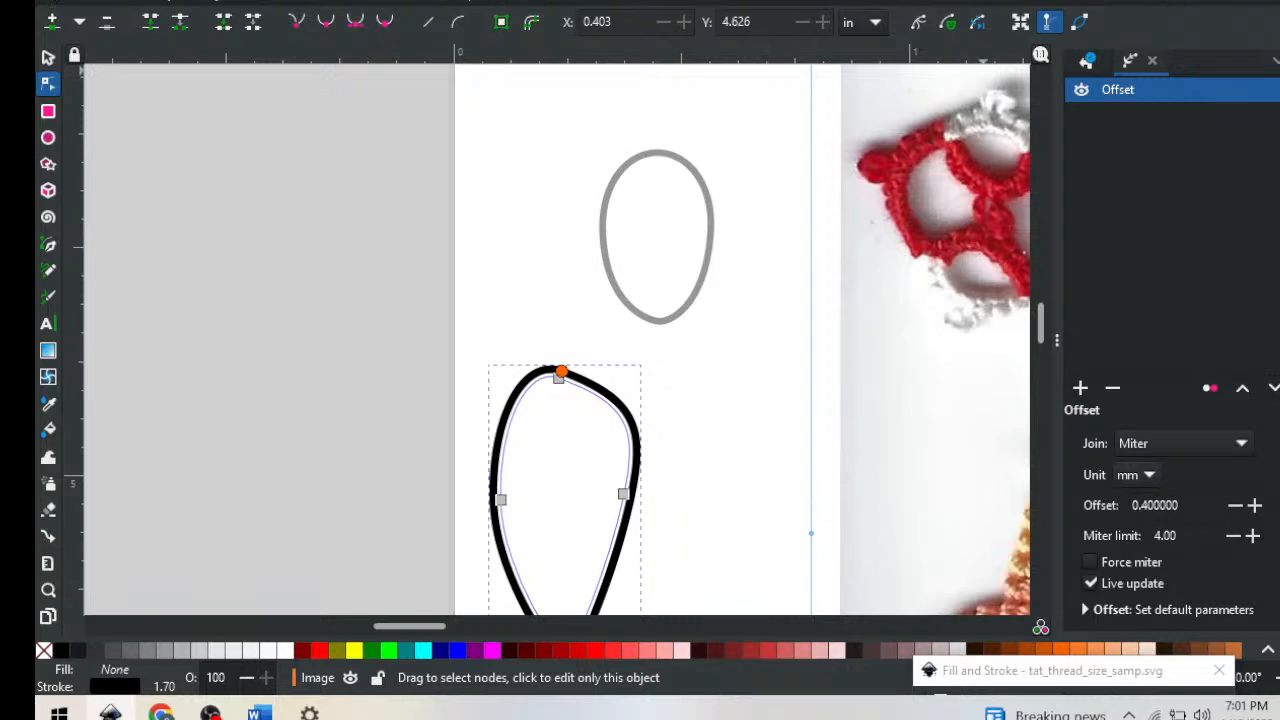
Reposition and widen the drawing window so that it sits beside the live chat
double_click(766, 2)
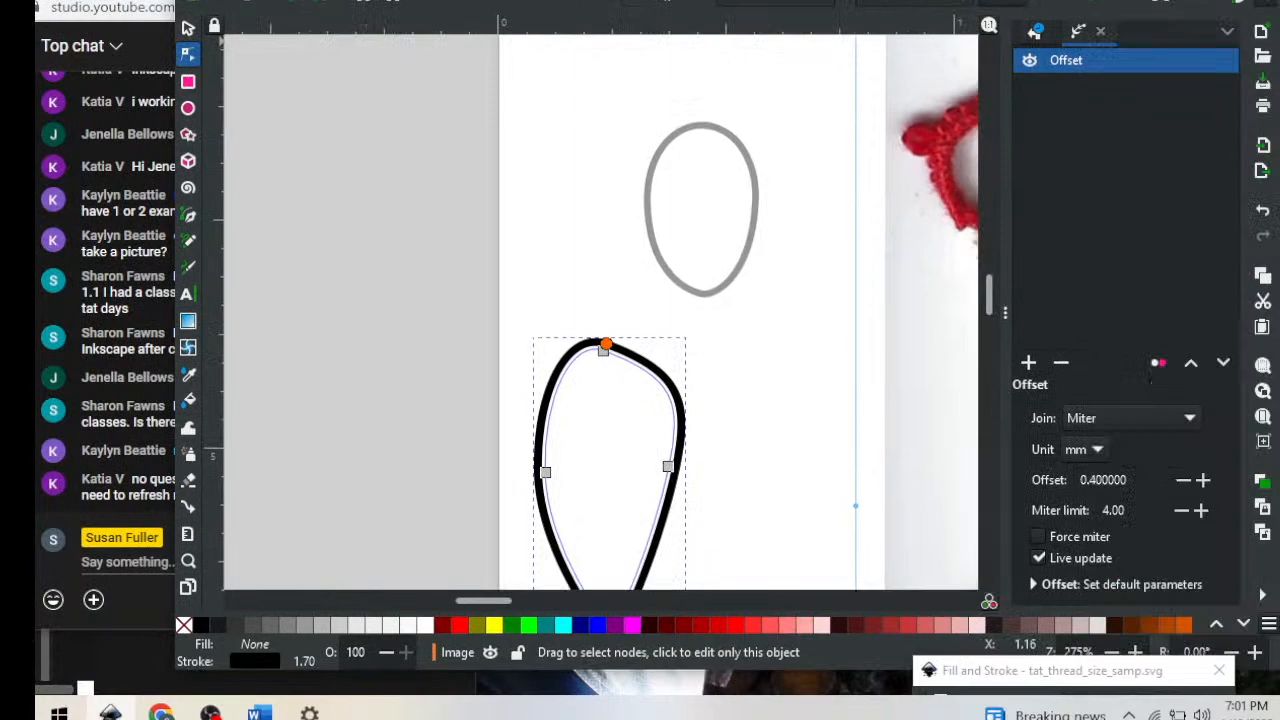
left_click_drag(679, 0, 1196, 0)
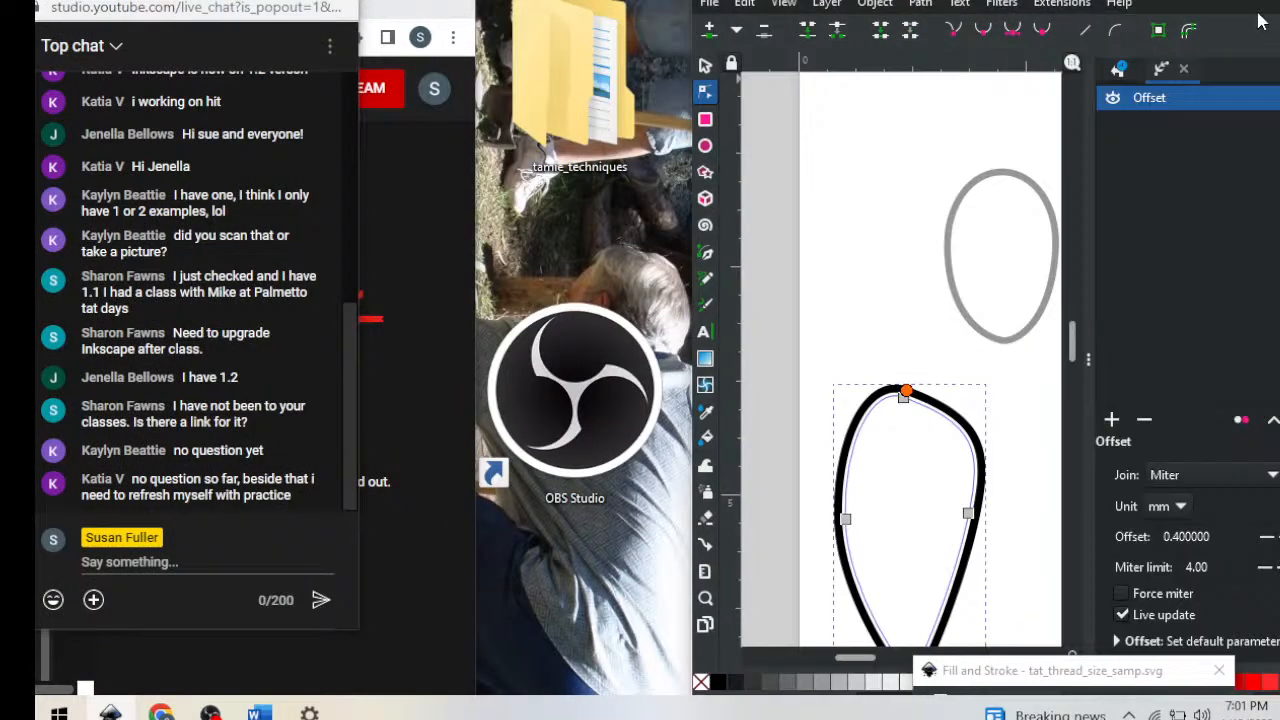
left_click_drag(969, 0, 903, 3)
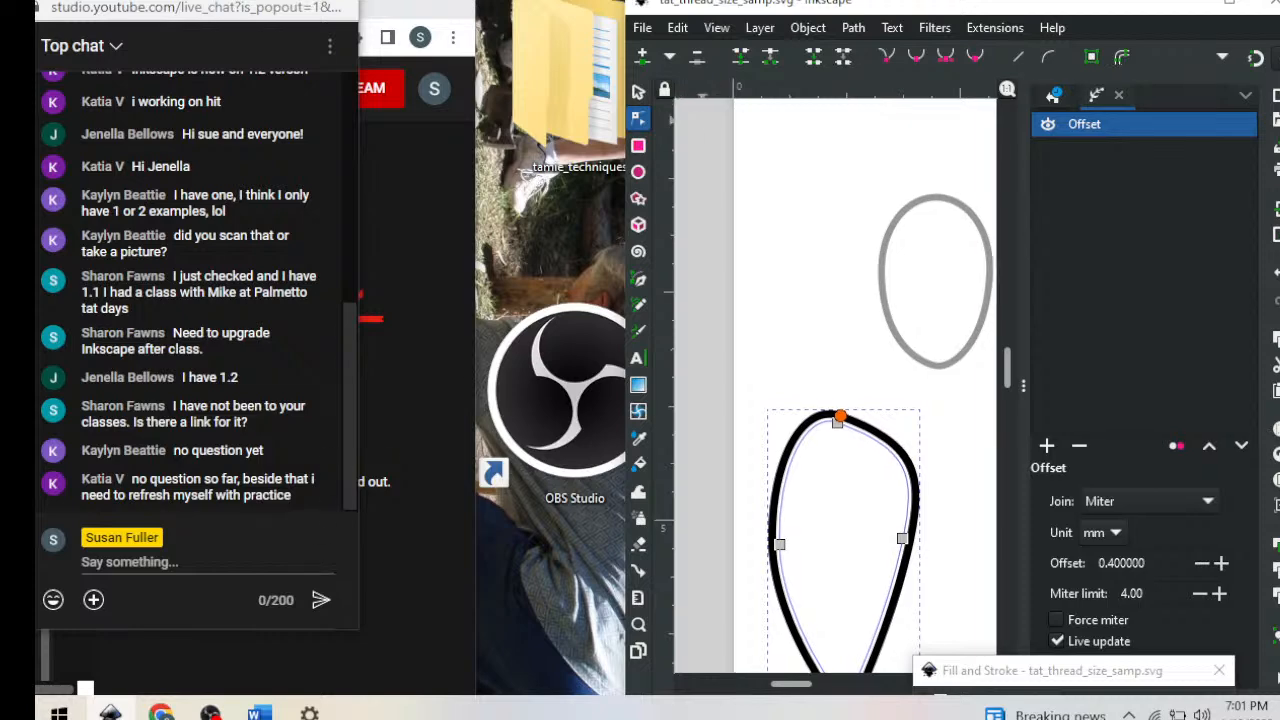
left_click_drag(888, 6, 784, 2)
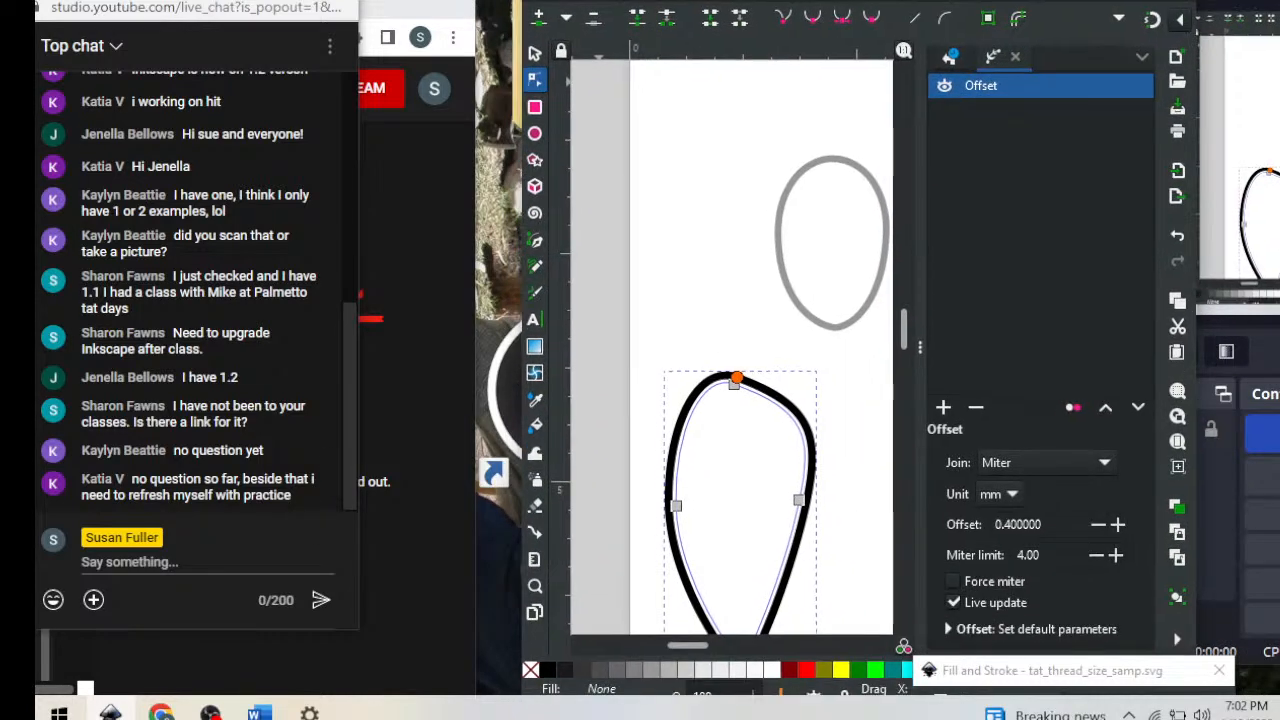
left_click_drag(952, 5, 926, 11)
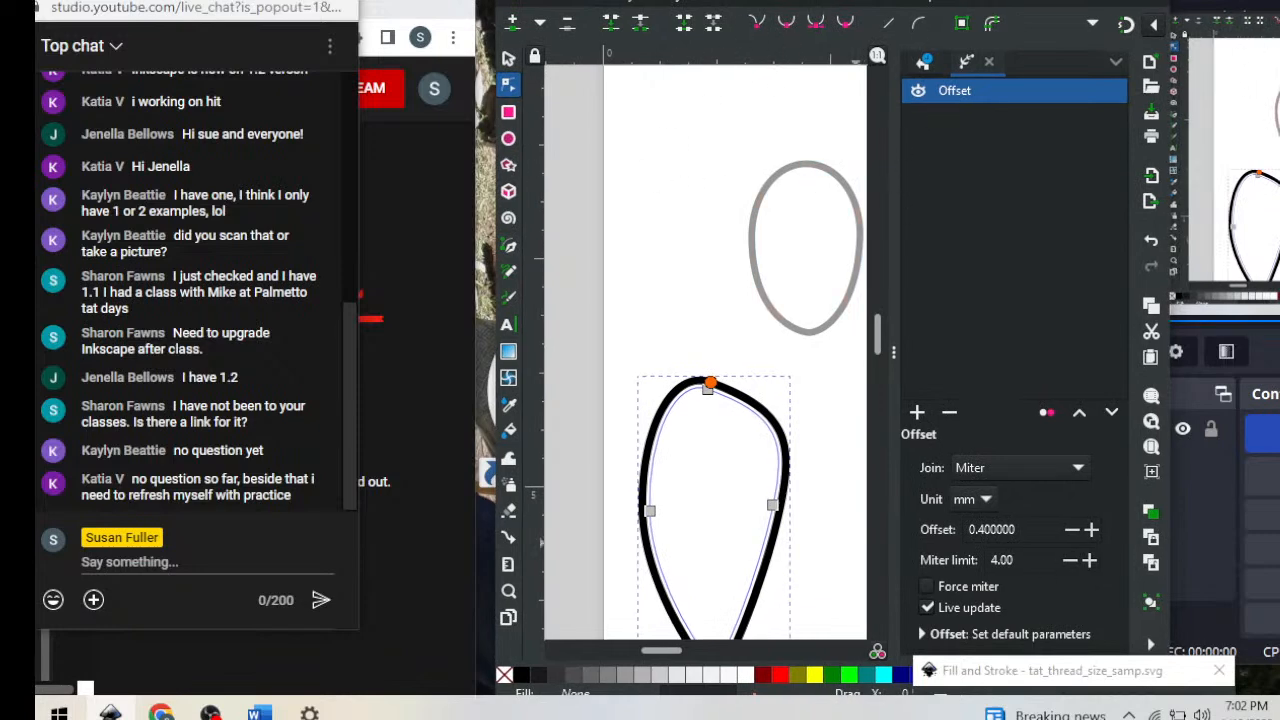
left_click_drag(780, 2, 711, 0)
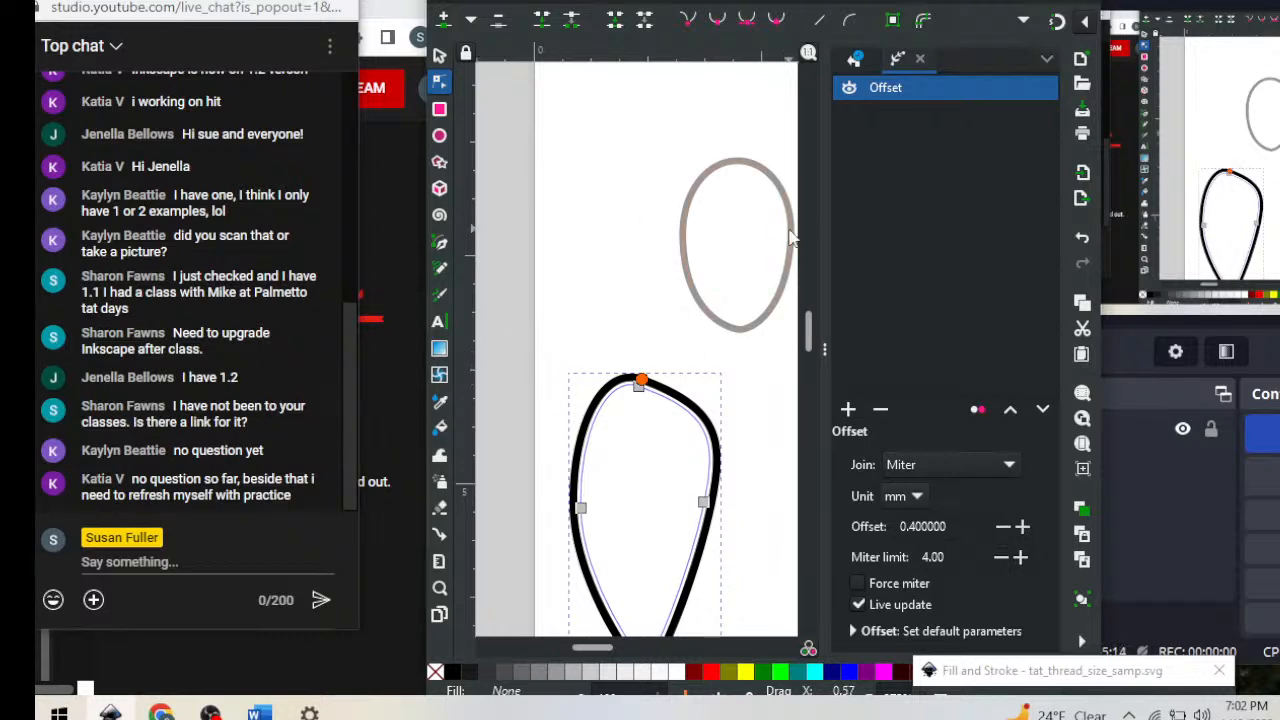
left_click_drag(900, 0, 851, 0)
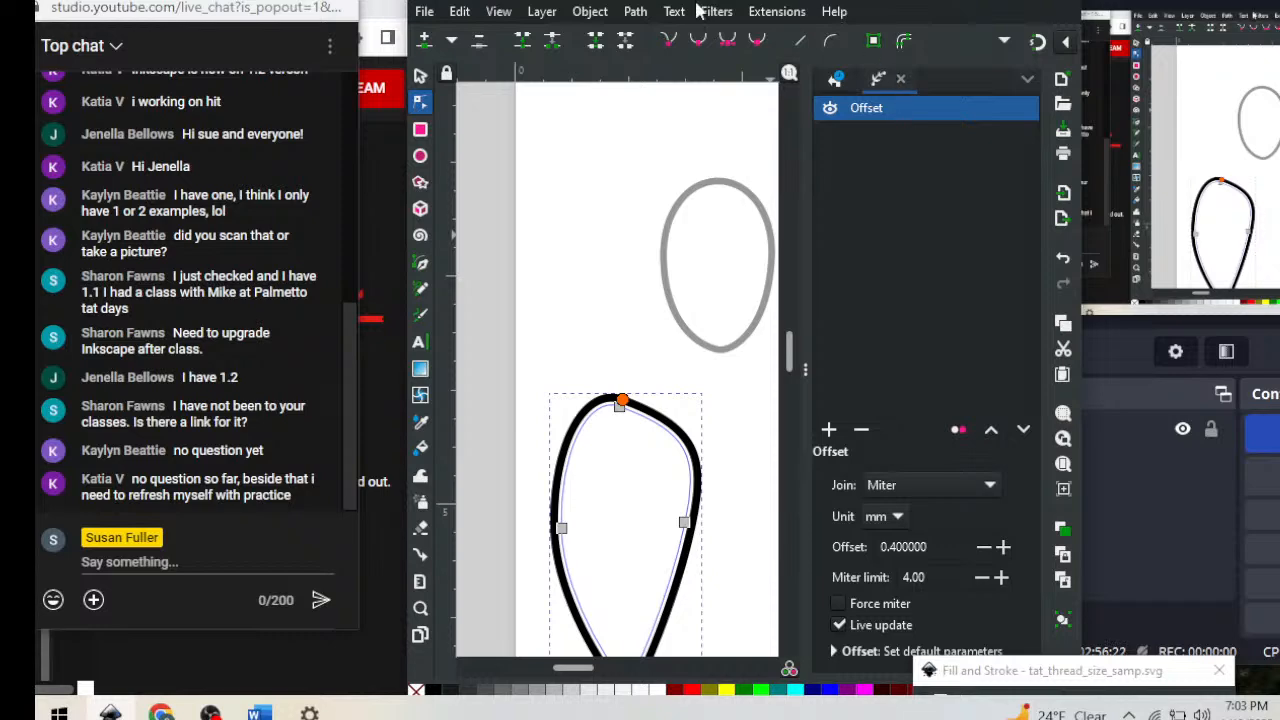
left_click_drag(1083, 237, 1279, 237)
left_click_drag(890, 1, 847, 0)
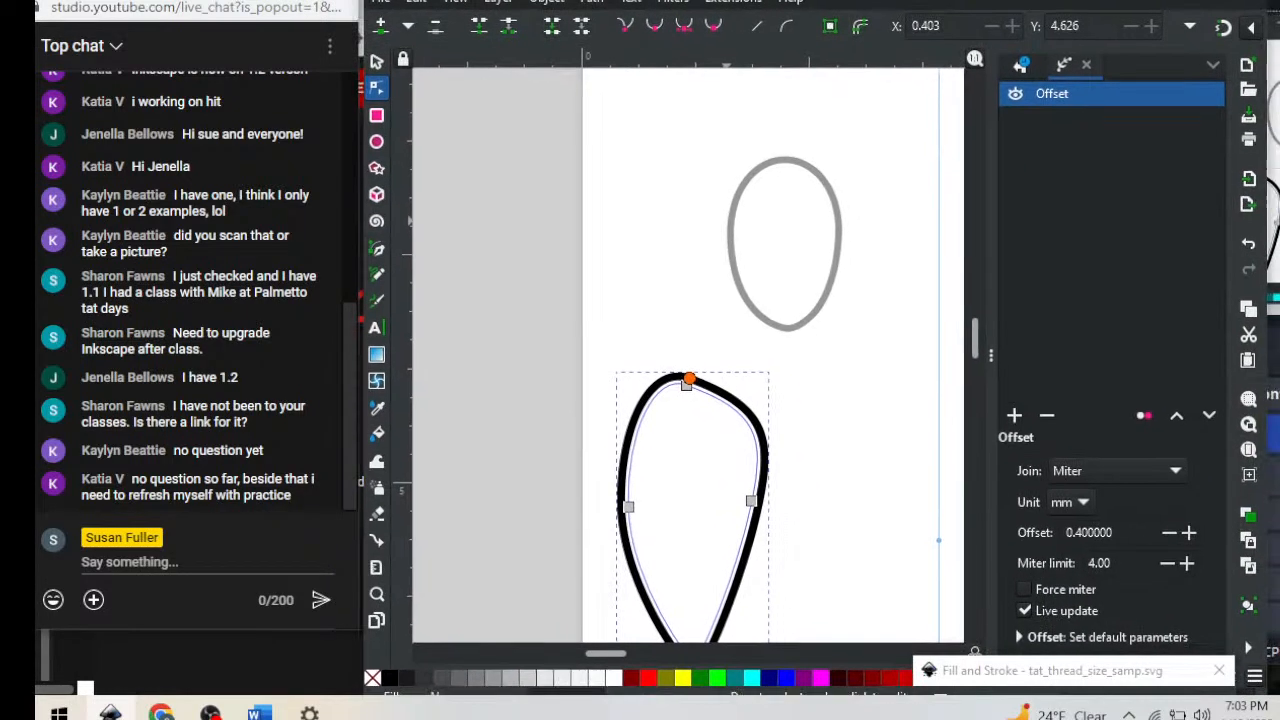
left_click_drag(762, 0, 769, 0)
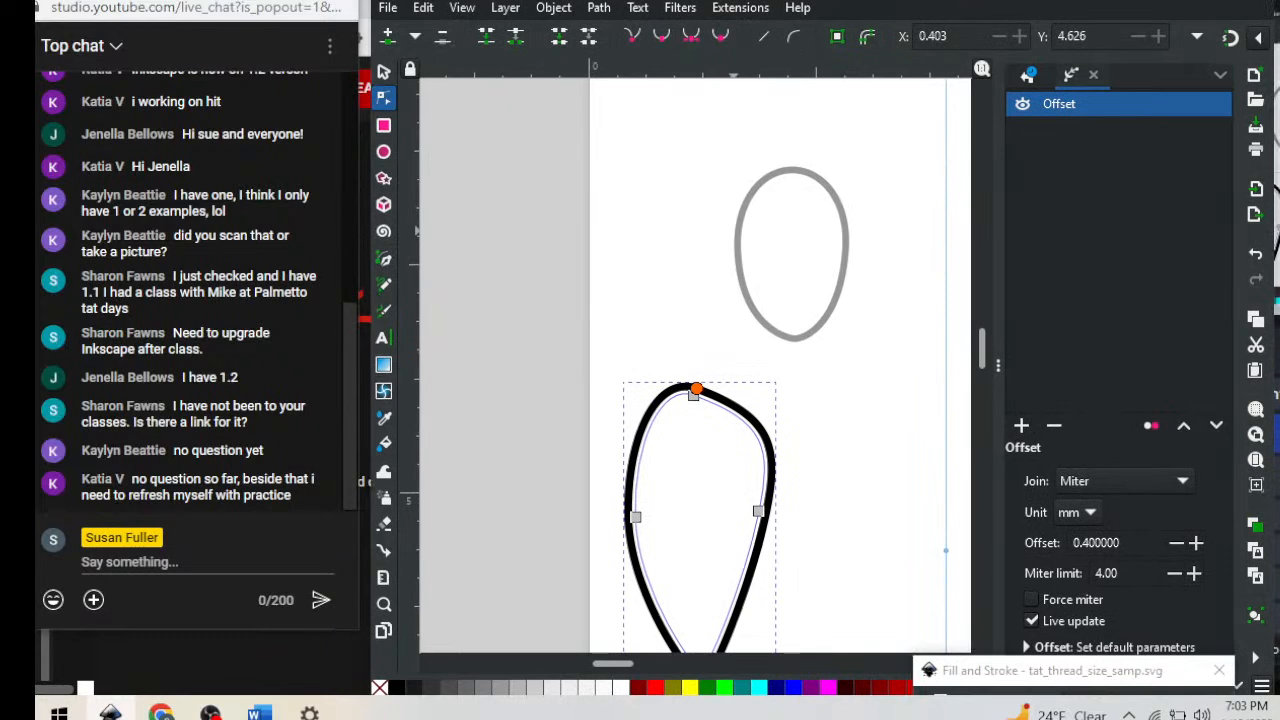
left_click_drag(769, 0, 805, 0)
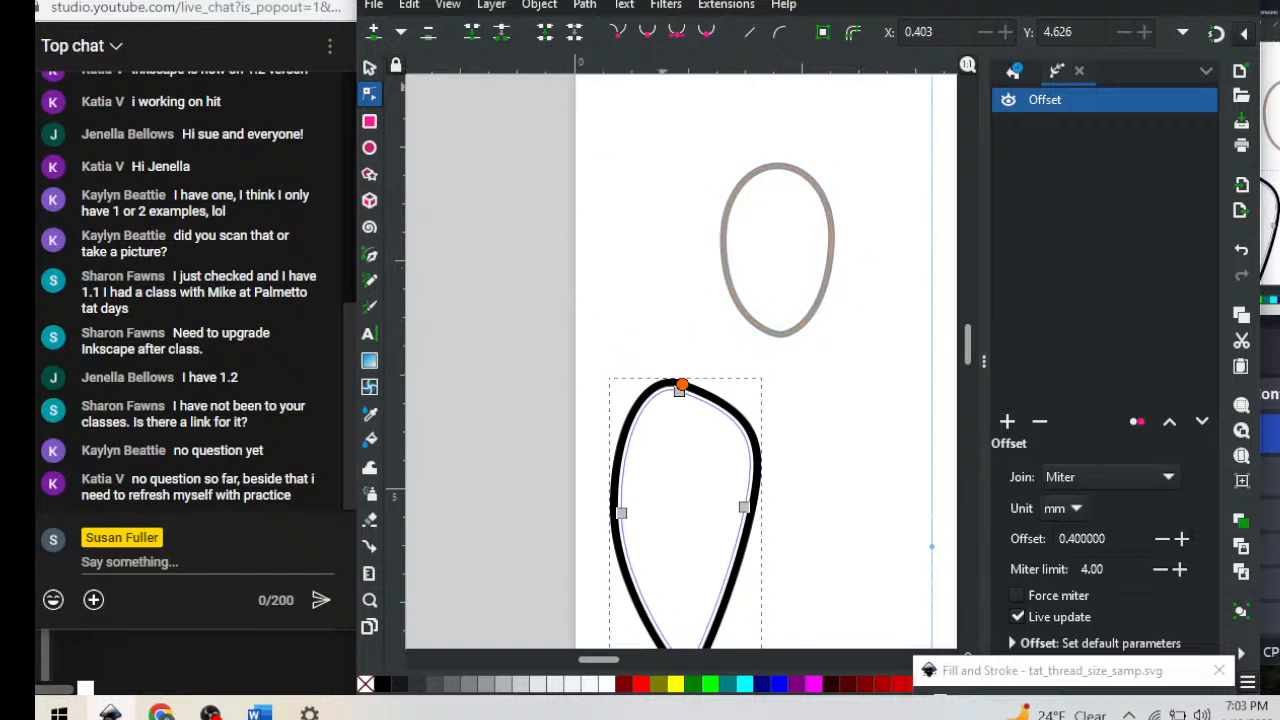
left_click_drag(715, 0, 760, 0)
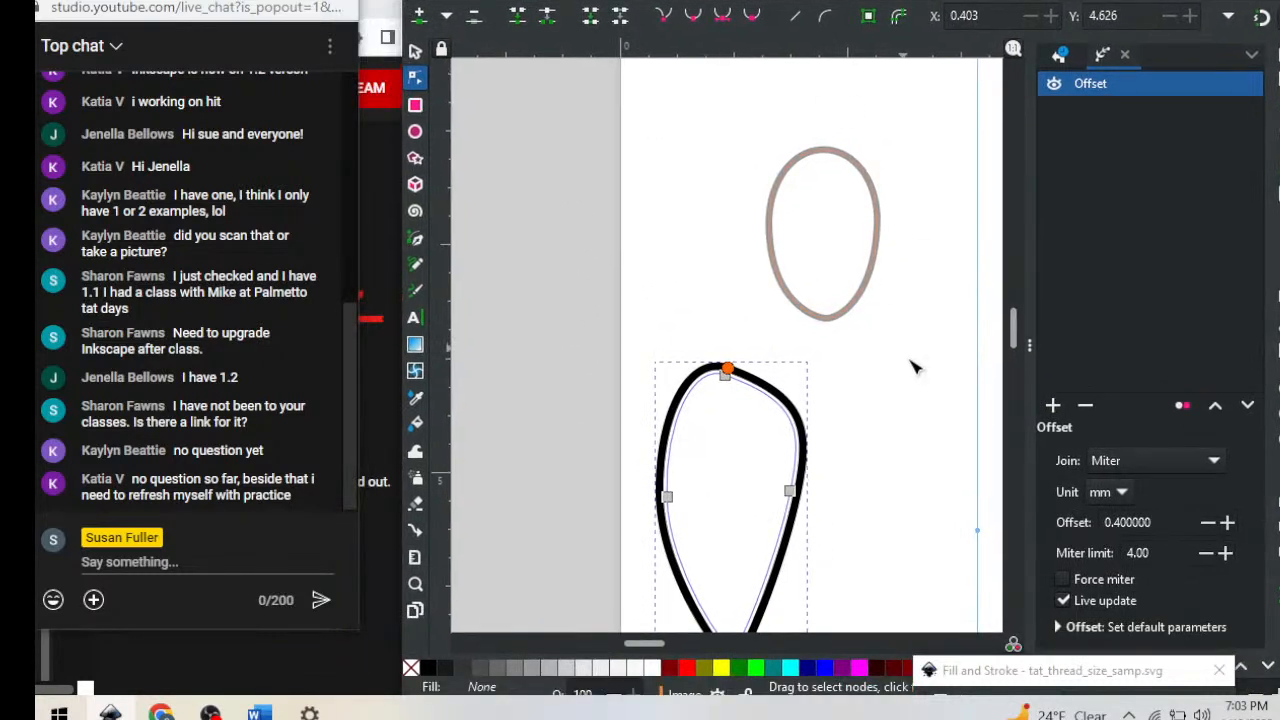
scroll(930, 397, "down", 5)
scroll(925, 378, "up", 5)
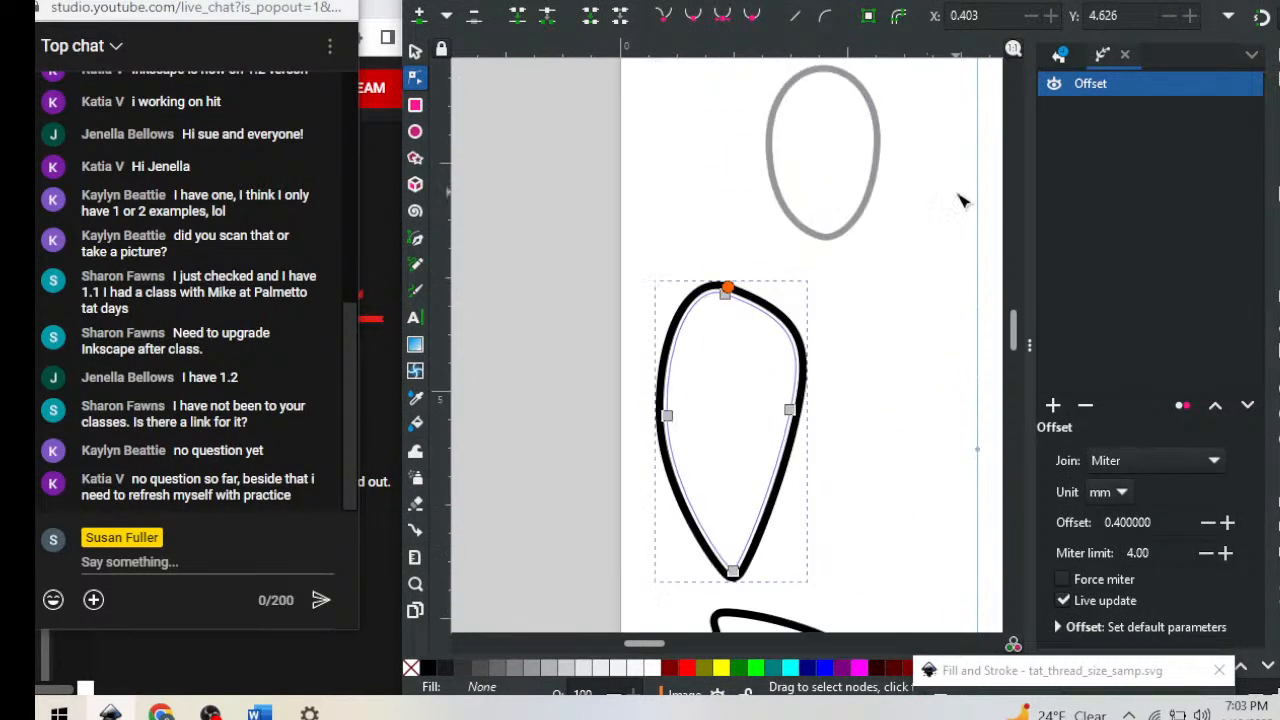
Move the drawing window down and switch to OBS Studio to change the live scene to FACE
left_click_drag(1010, 0, 982, 395)
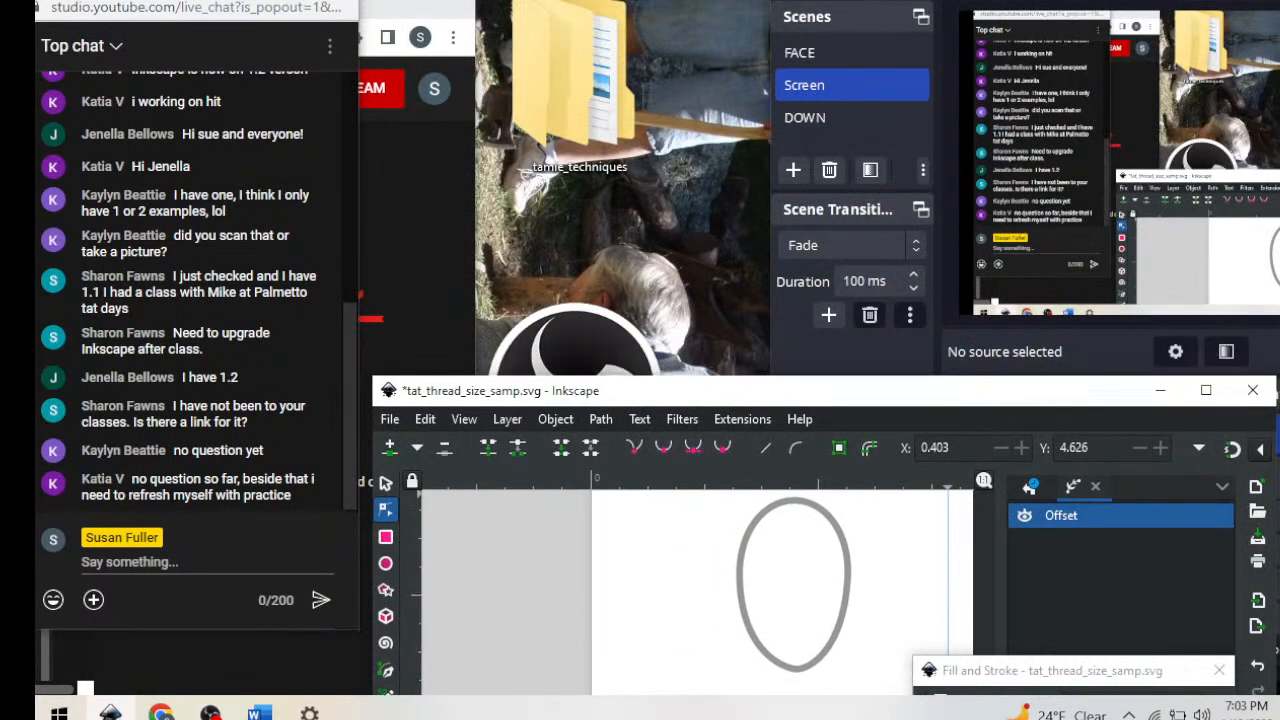
left_click(1000, 2)
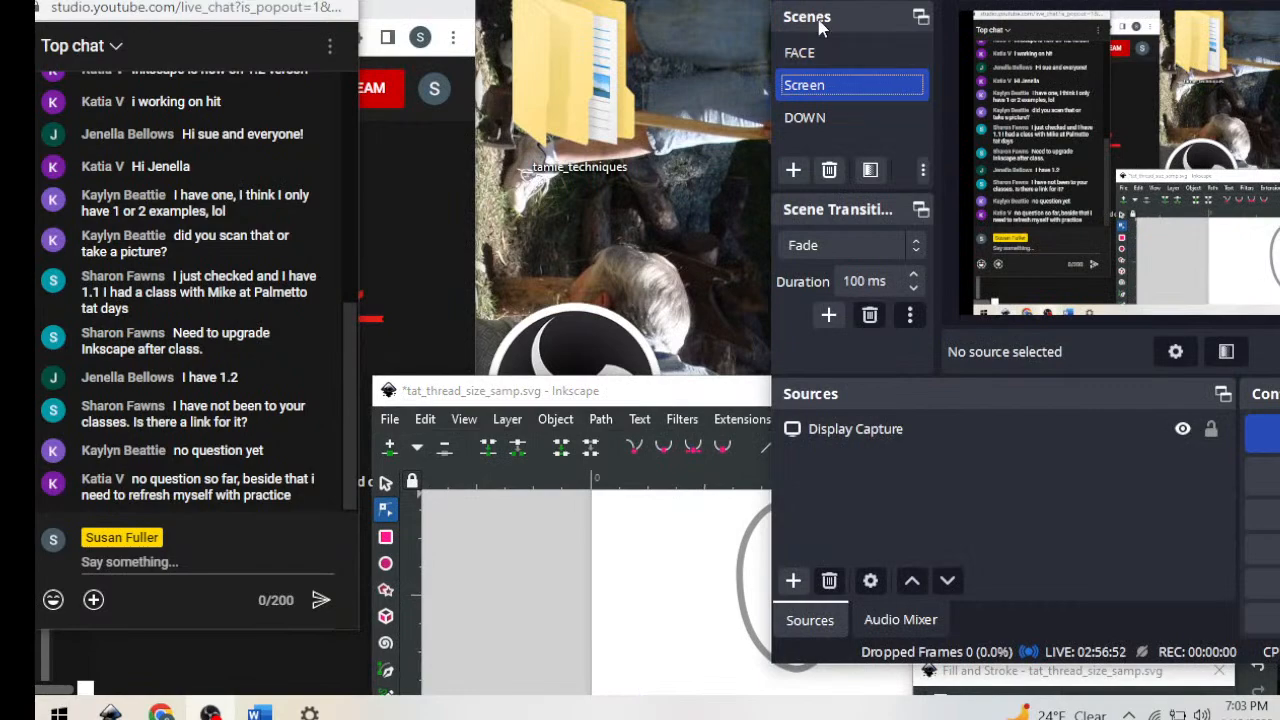
left_click(813, 55)
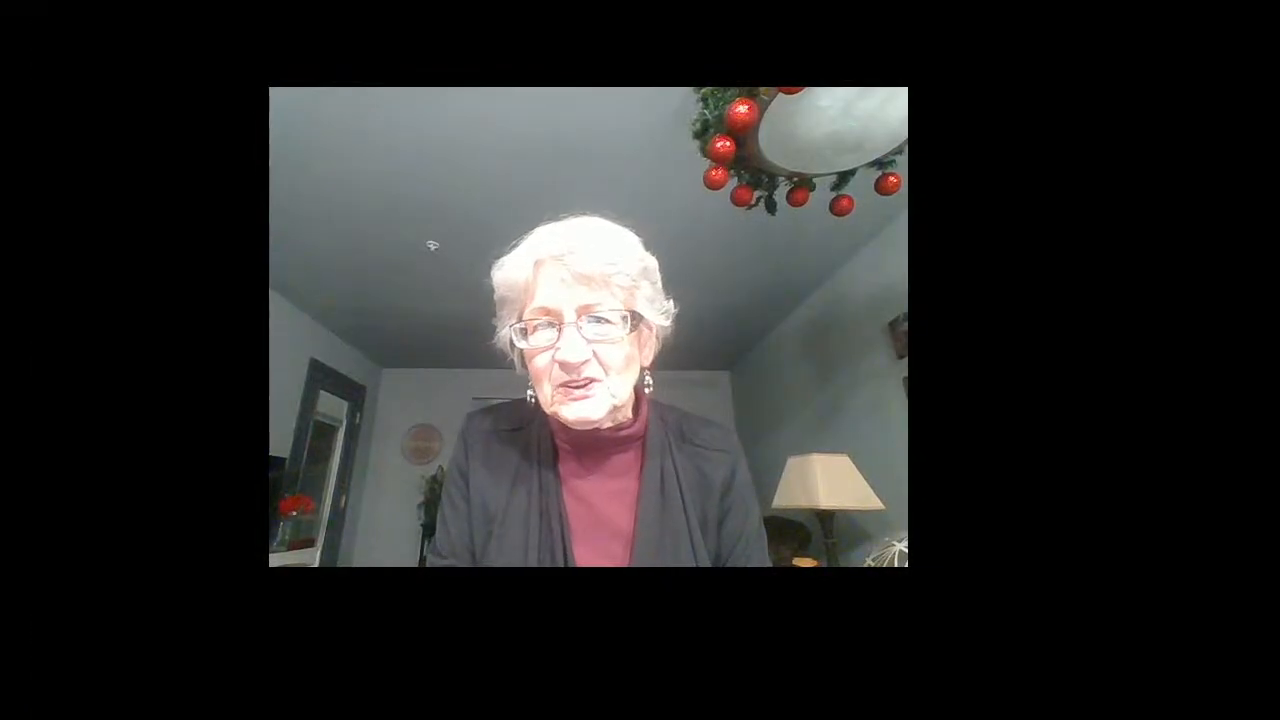